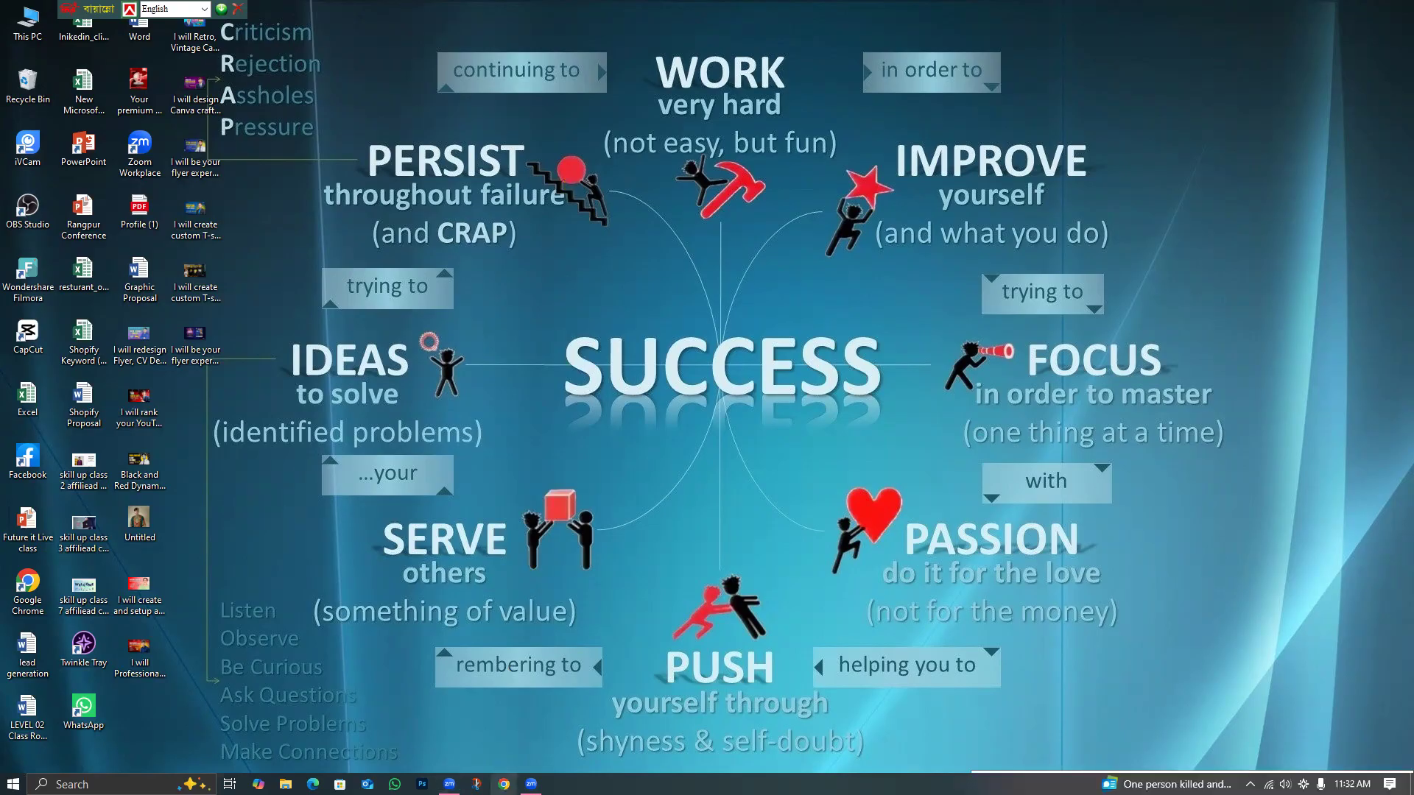
Launch Chrome under a chosen profile and dismiss the 'Restore pages?' notice.
left_click(504, 784)
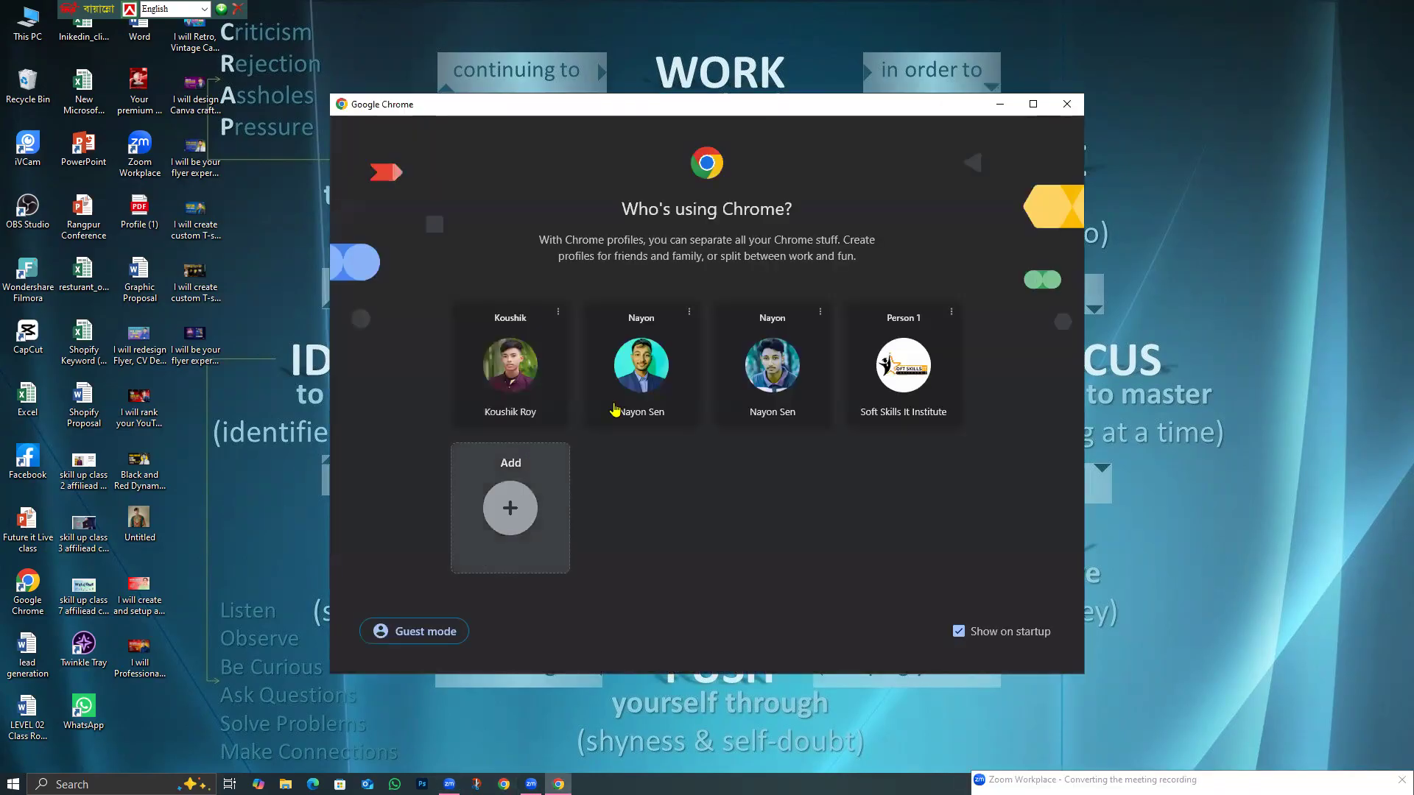
left_click(665, 377)
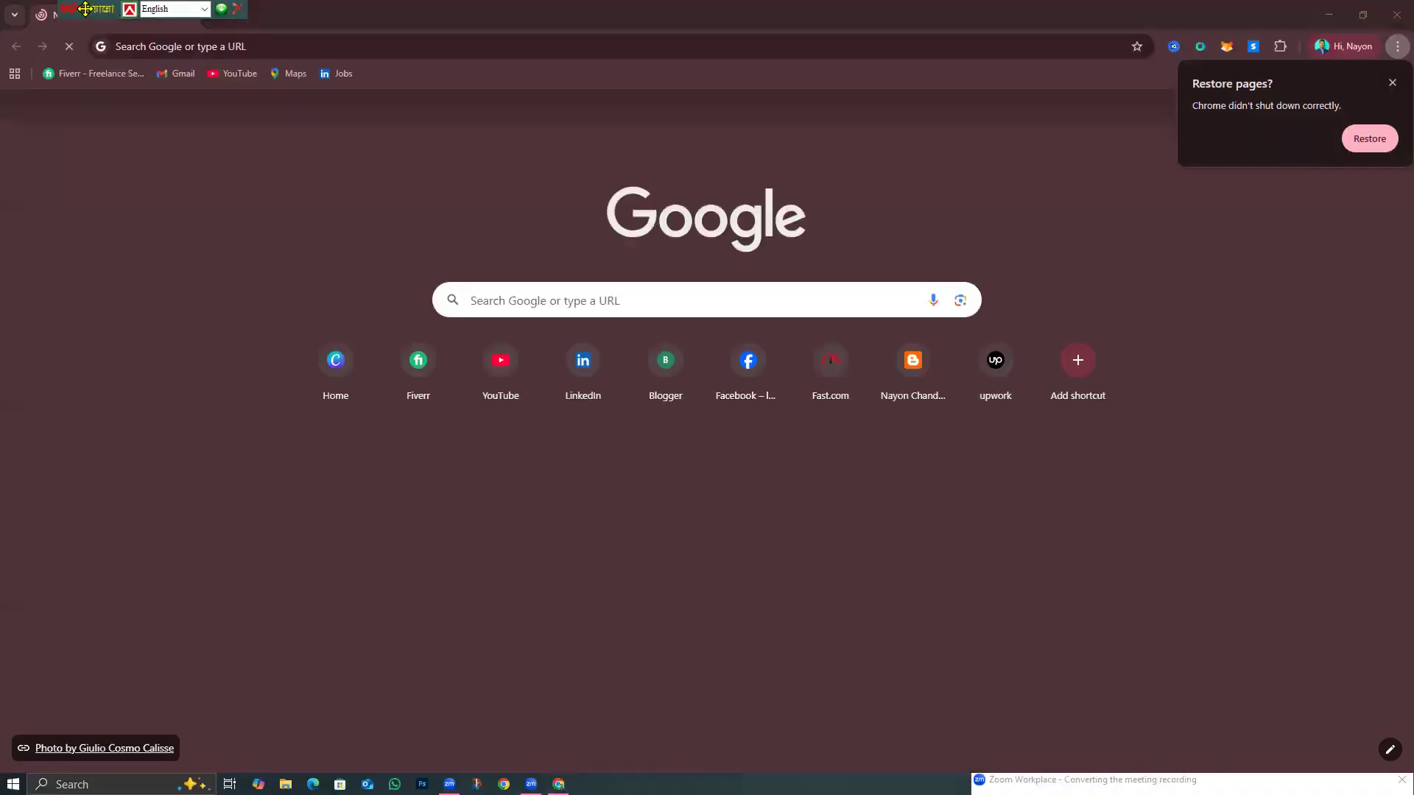
left_click_drag(85, 9, 480, 15)
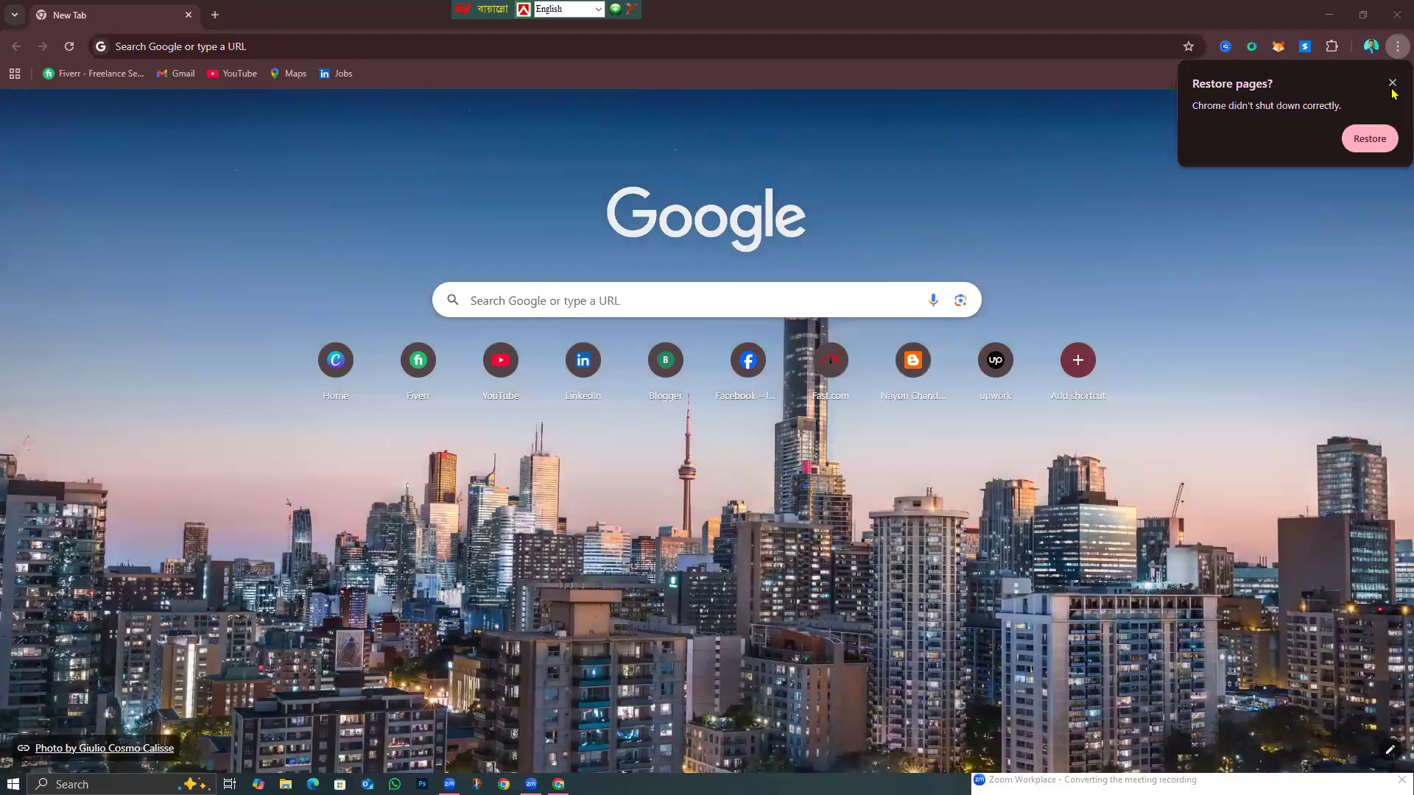
left_click(1391, 83)
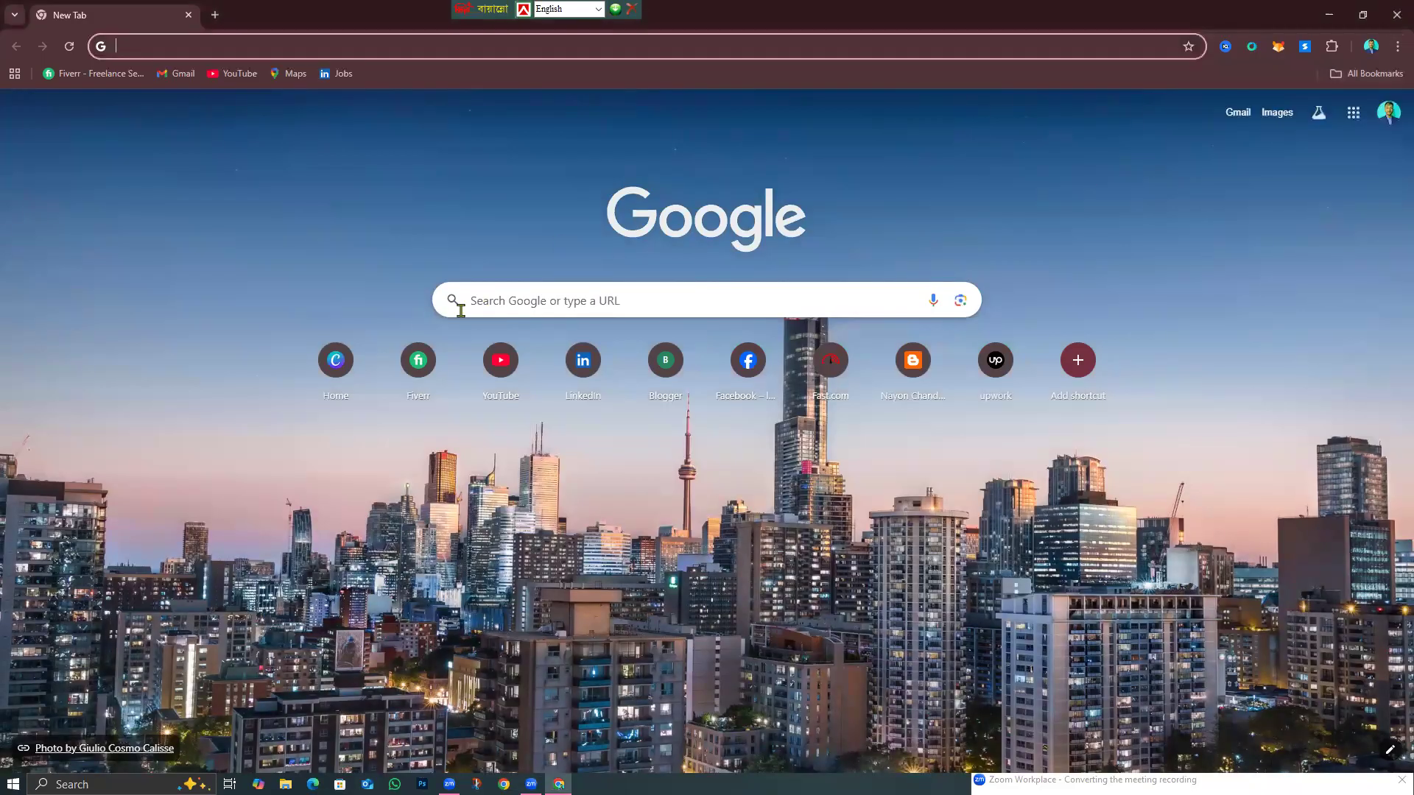
Open Canva's home page from the bookmark and focus the 'Search millions of templates' box.
left_click(339, 384)
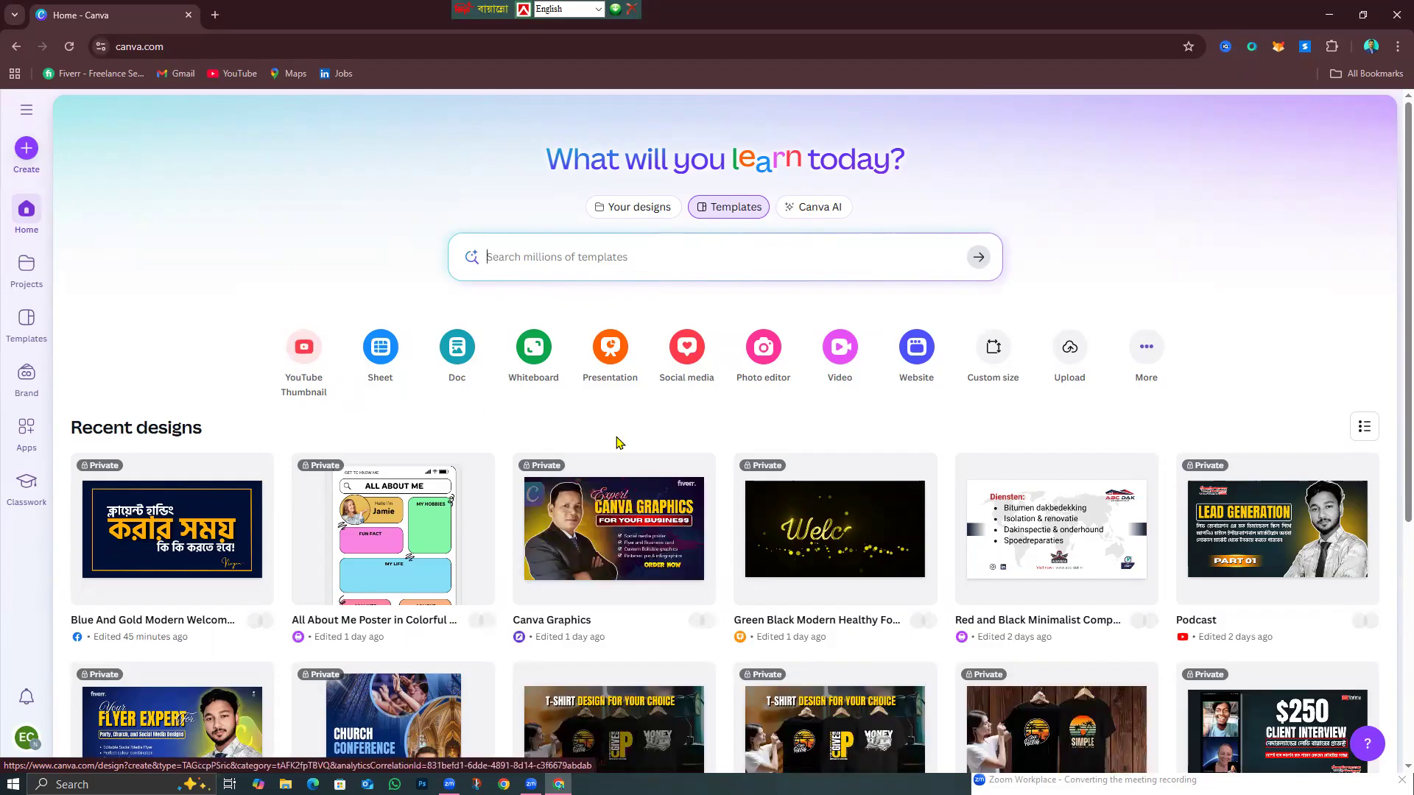
scroll(618, 442, "down", 5)
scroll(663, 324, "up", 5)
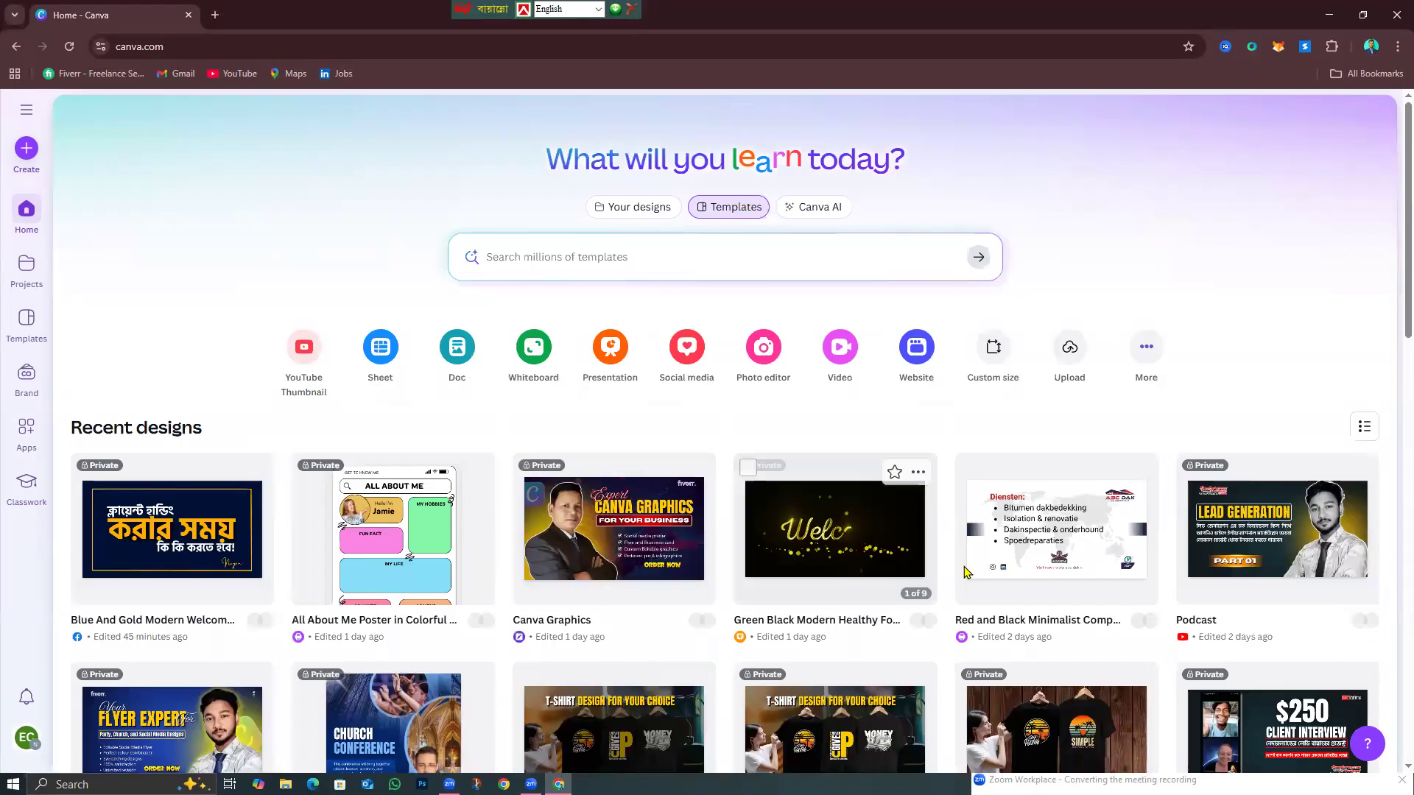
scroll(965, 571, "down", 8)
scroll(954, 604, "up", 8)
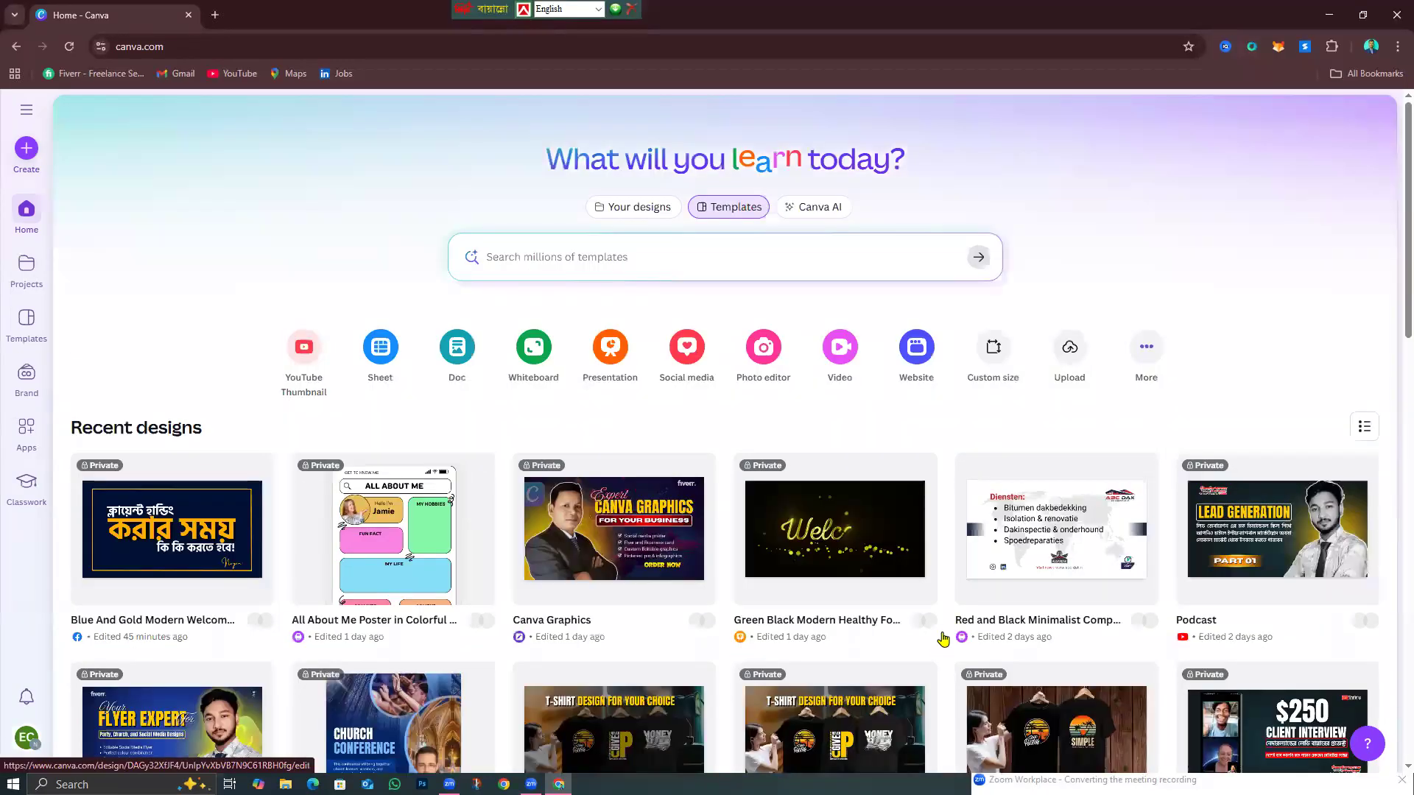
scroll(935, 648, "down", 5)
scroll(926, 660, "up", 5)
scroll(920, 666, "down", 1)
scroll(916, 672, "down", 1)
scroll(919, 674, "up", 2)
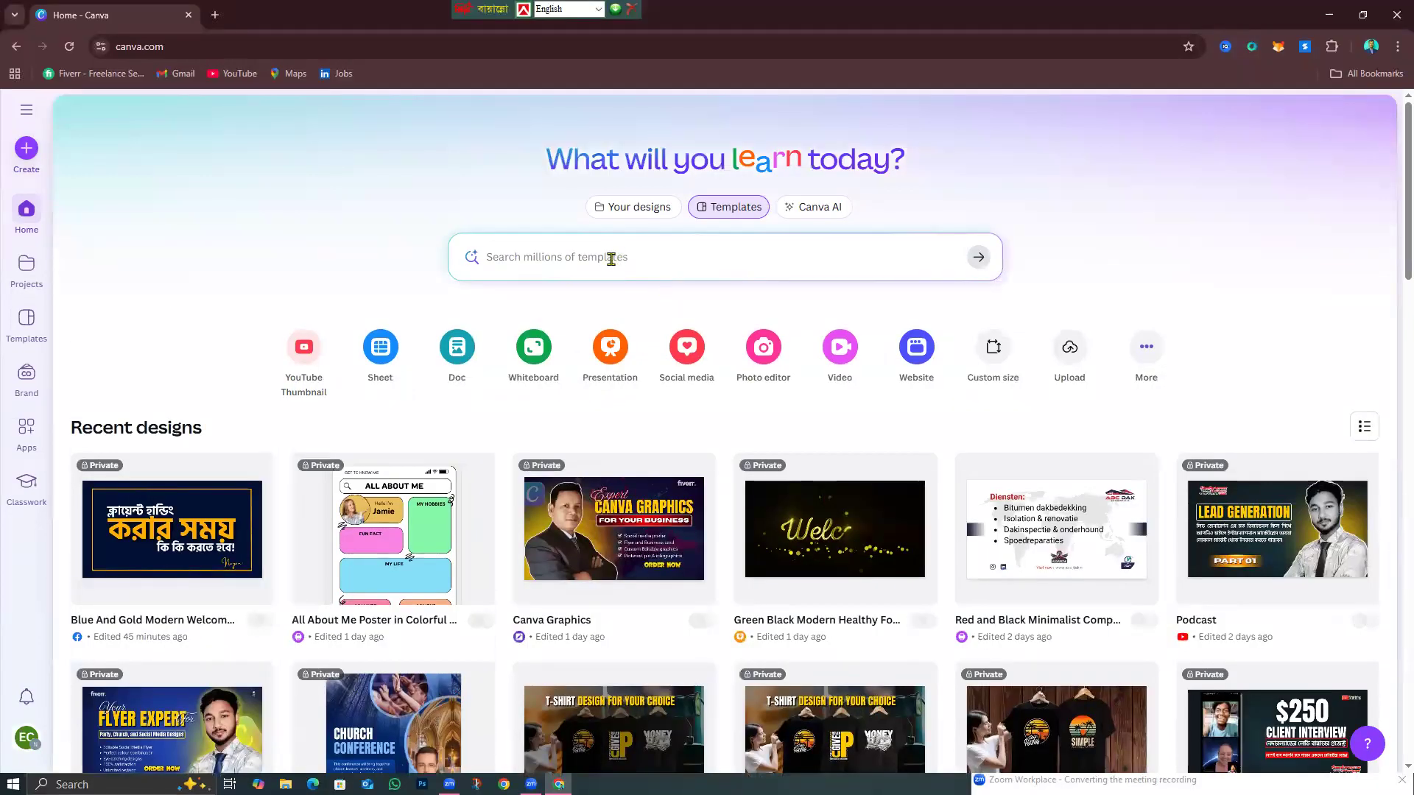
left_click(571, 256)
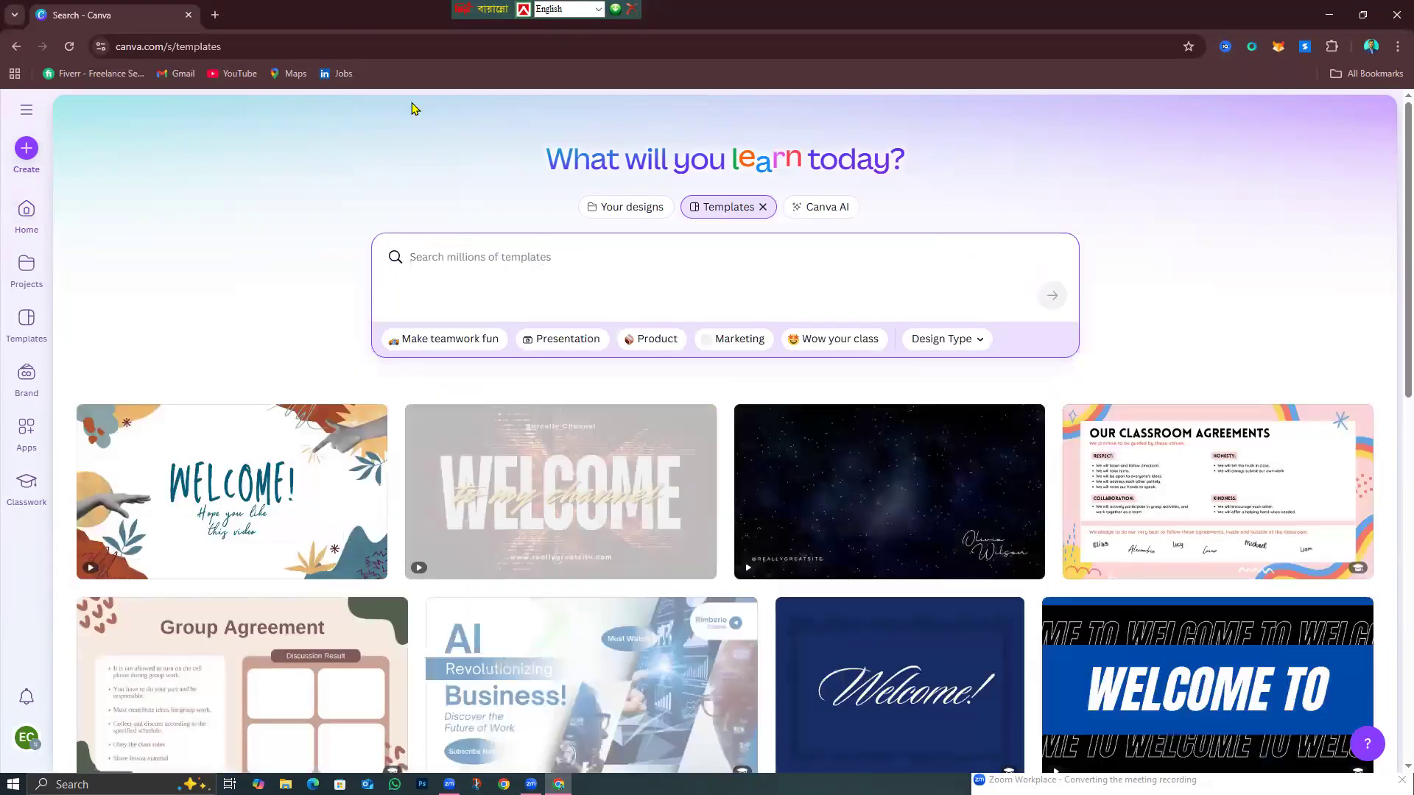
scroll(669, 549, "down", 3)
scroll(342, 284, "up", 3)
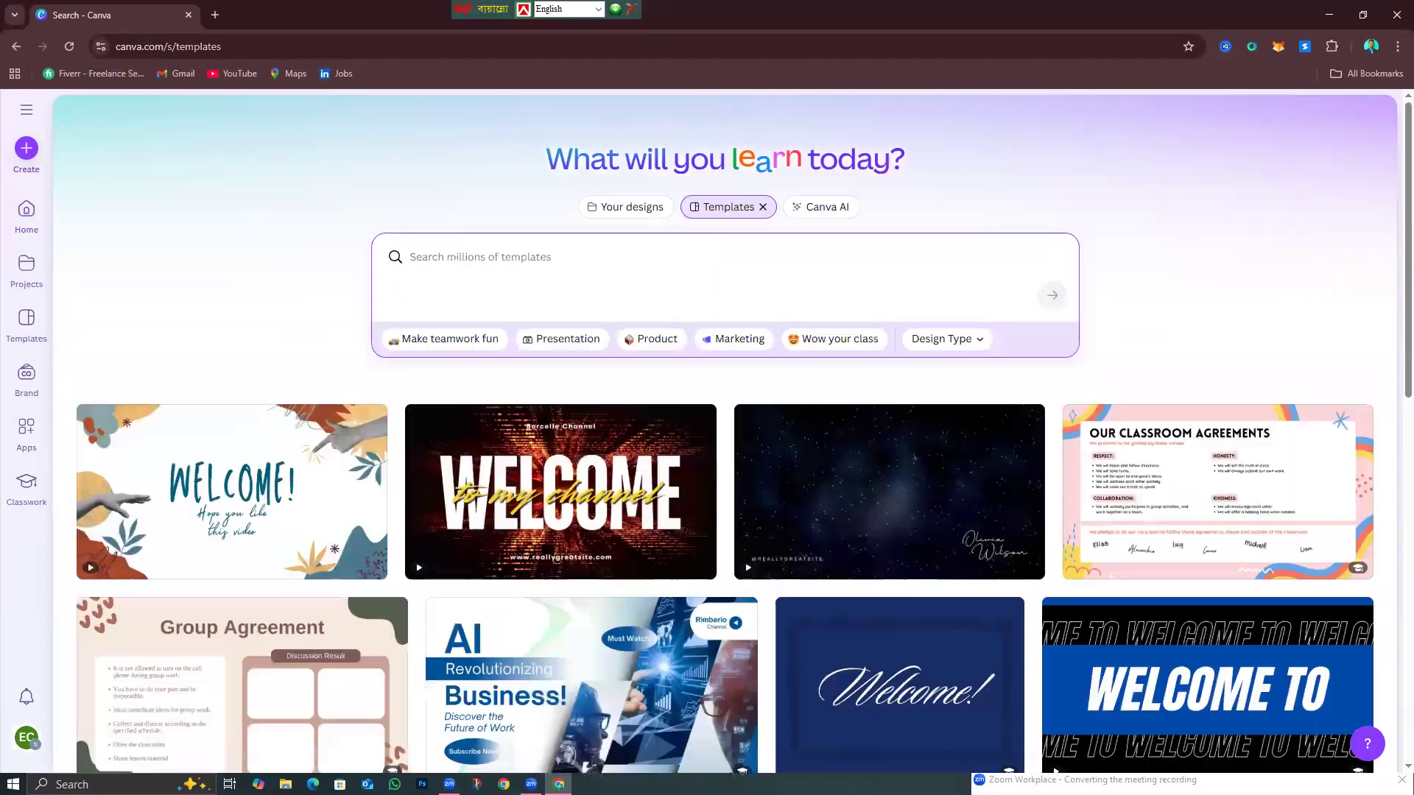
scroll(1027, 414, "down", 6)
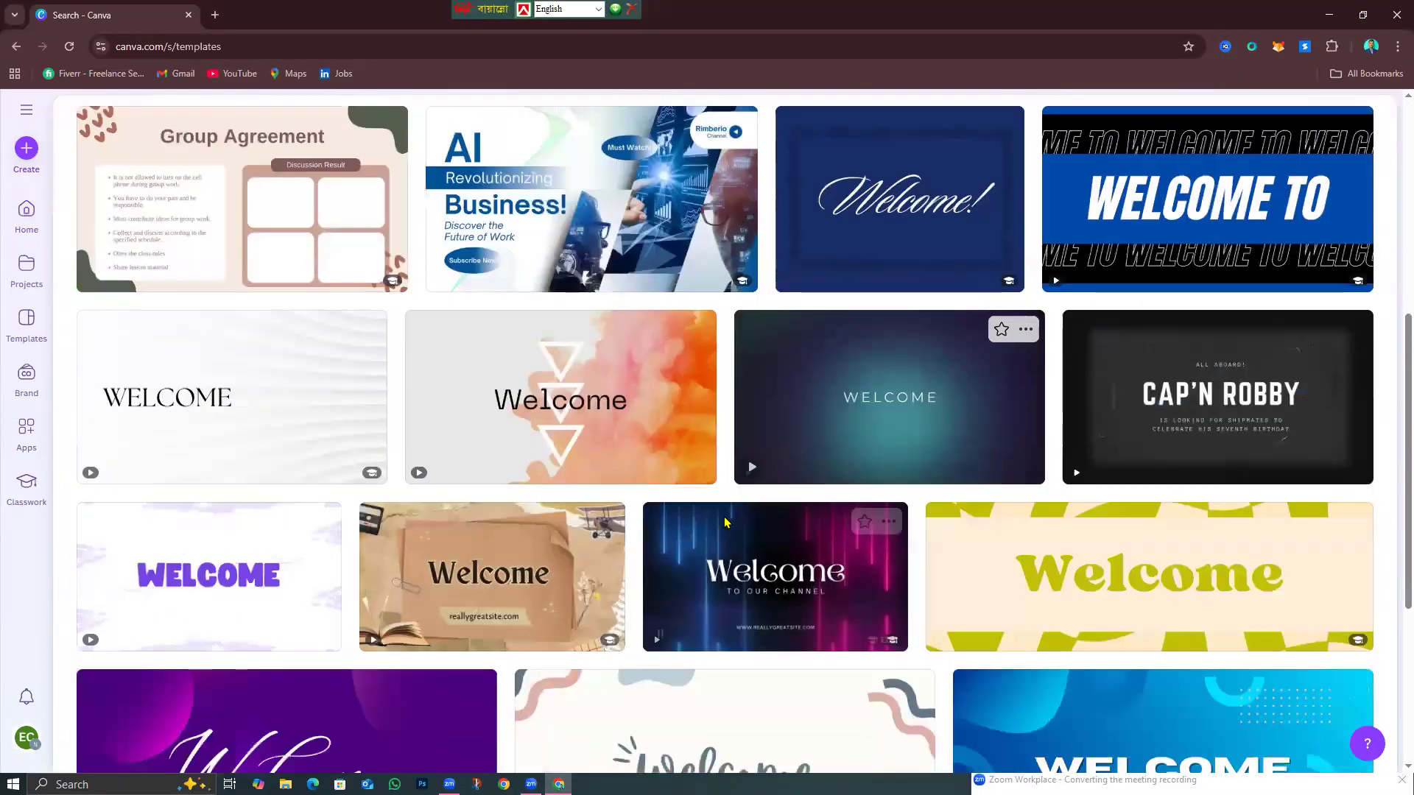
scroll(608, 308, "up", 6)
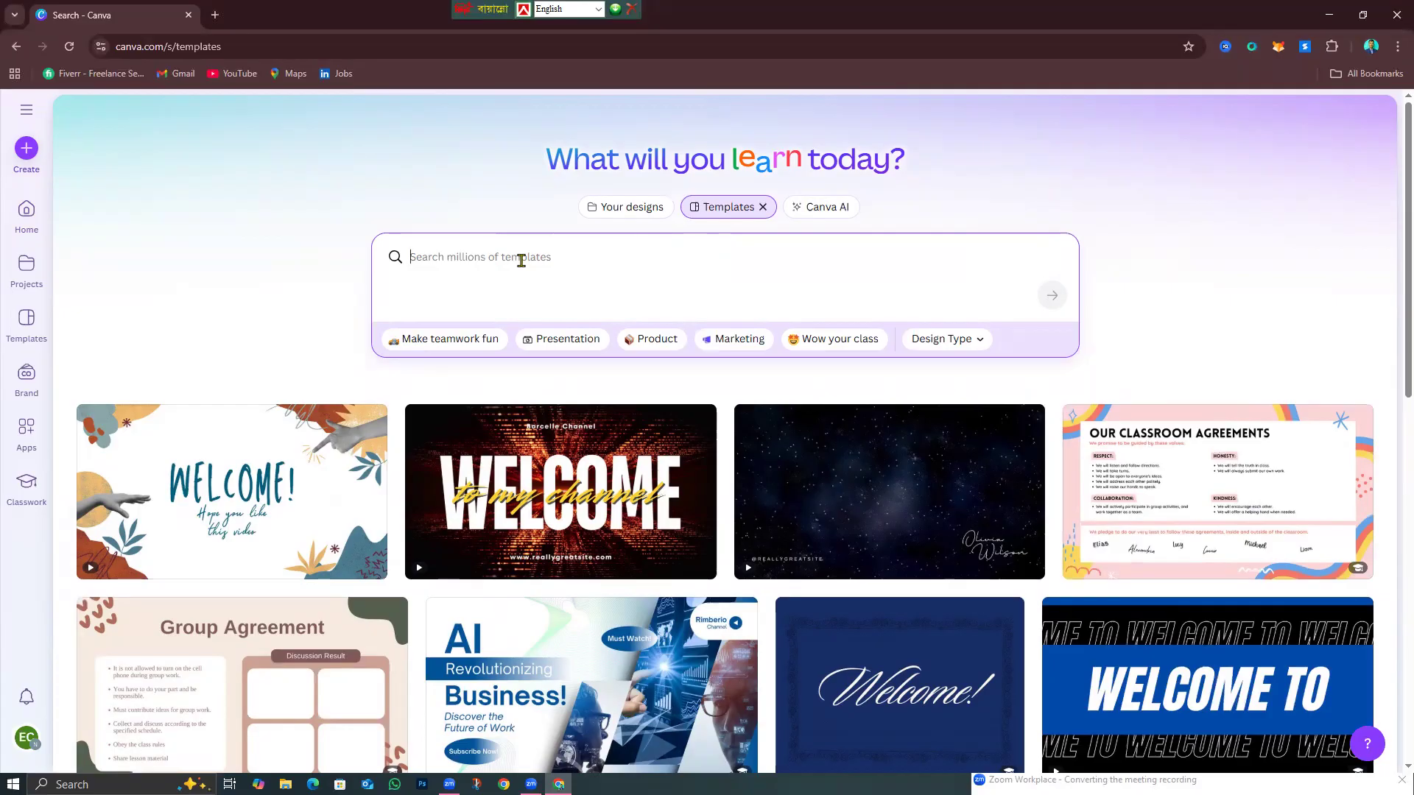
Search Canva templates for 'poster design'.
type("poster")
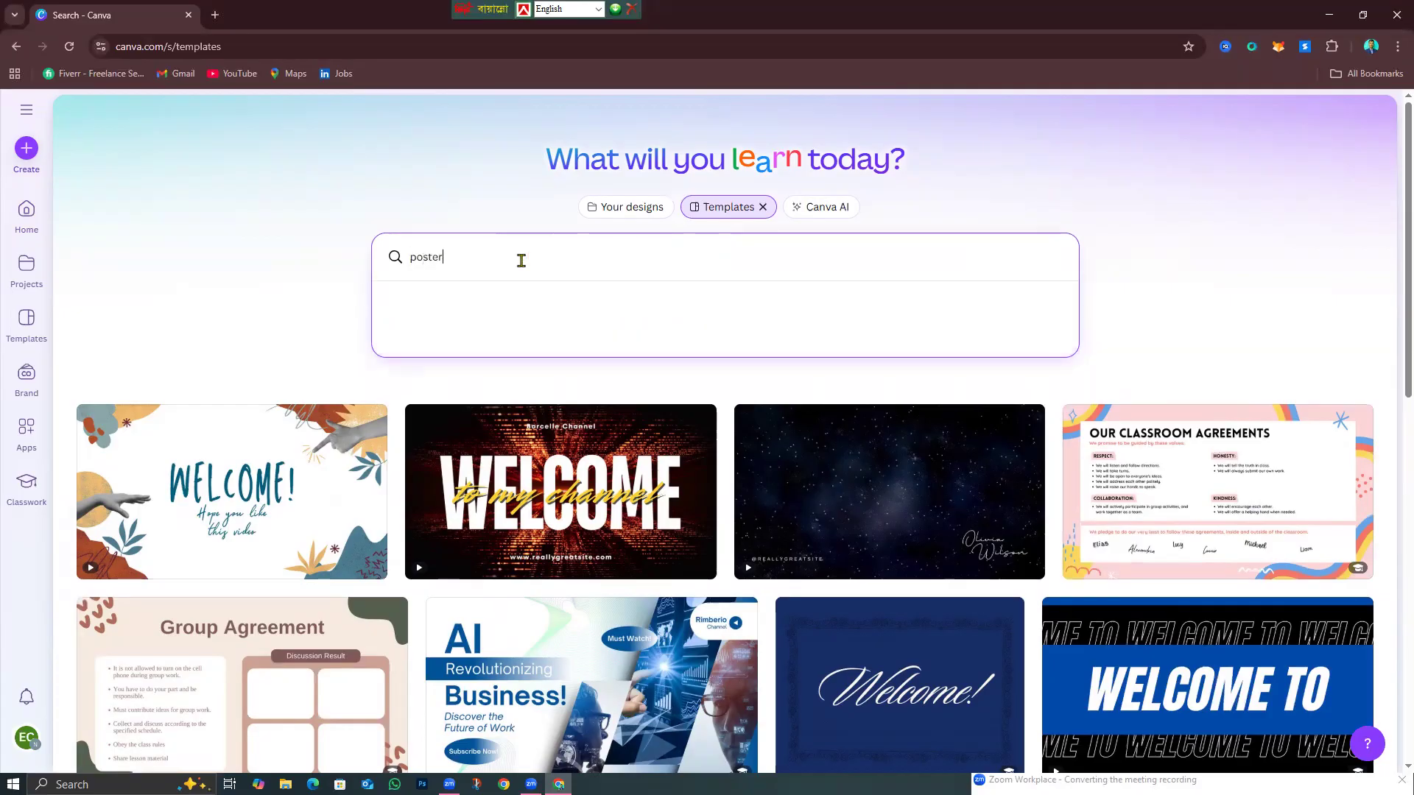
type(" design")
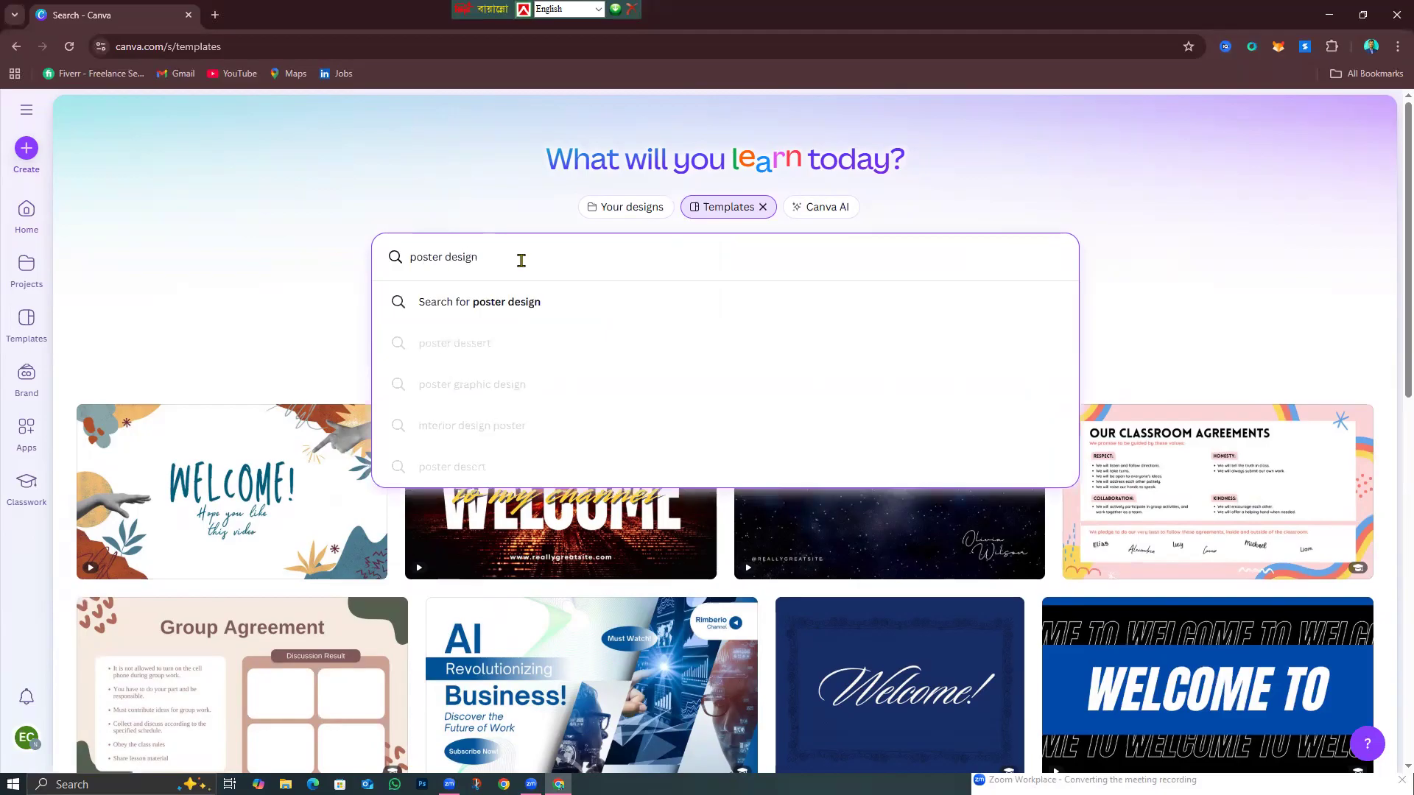
key("Return")
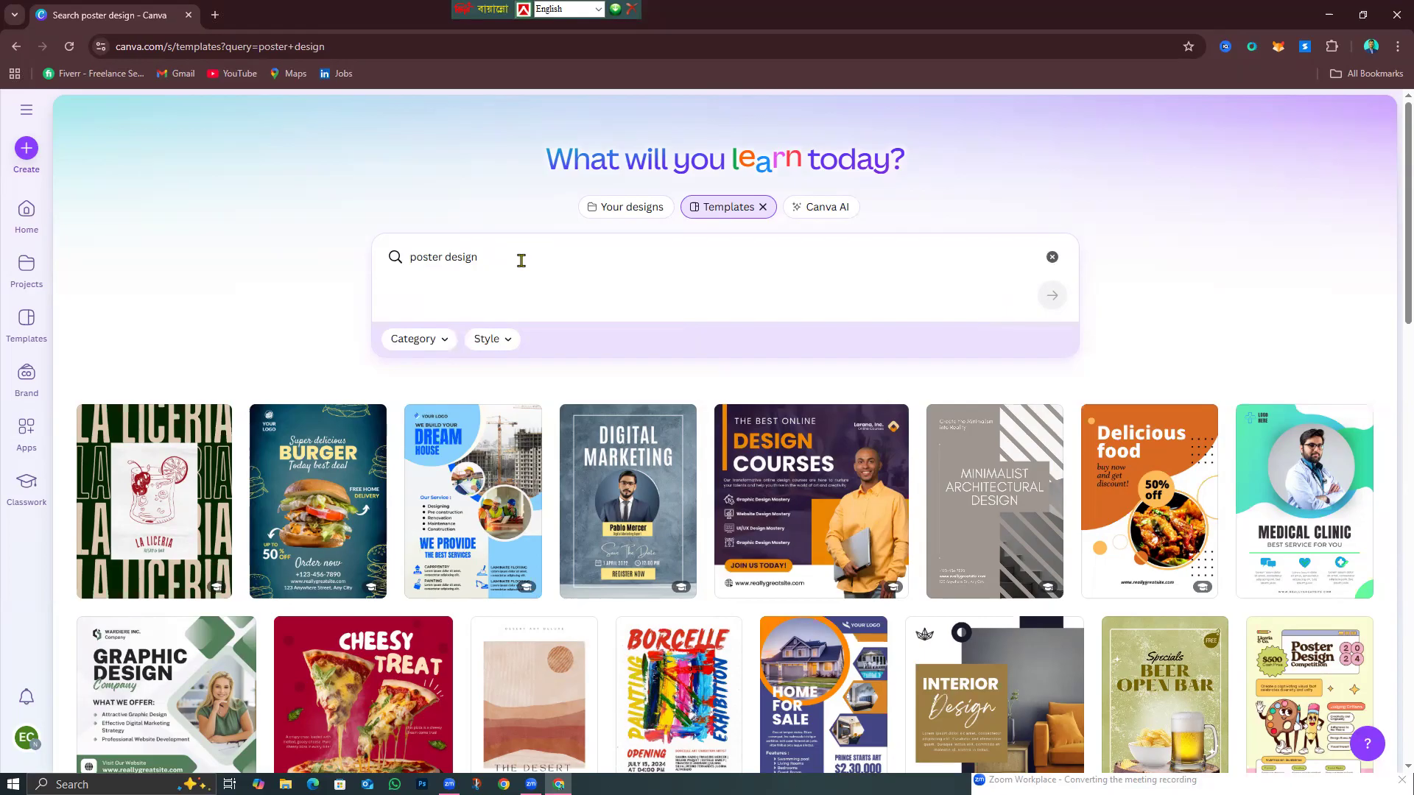
Scroll through the 'poster design' results and back up to the top of the page.
scroll(491, 689, "down", 3)
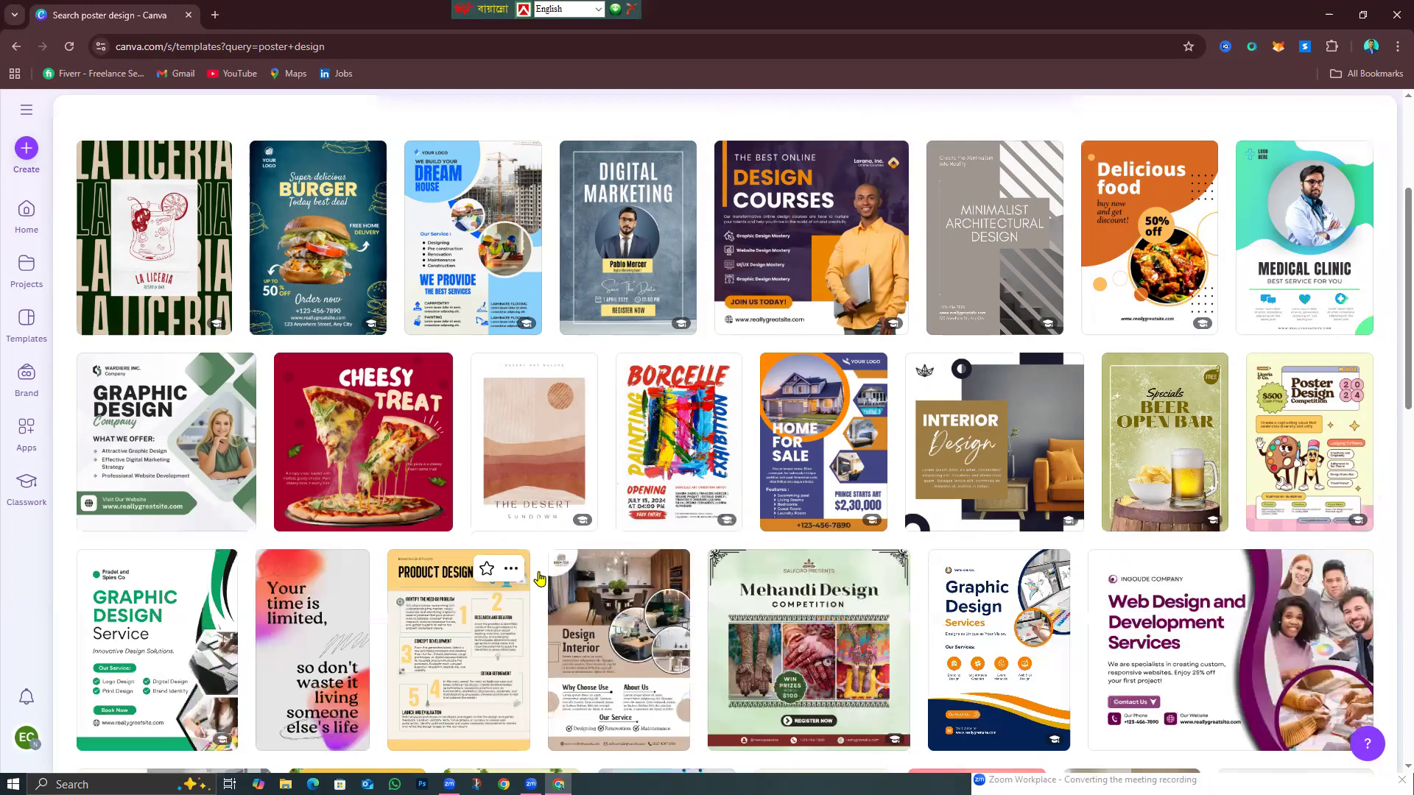
scroll(540, 579, "down", 2)
scroll(961, 571, "down", 1)
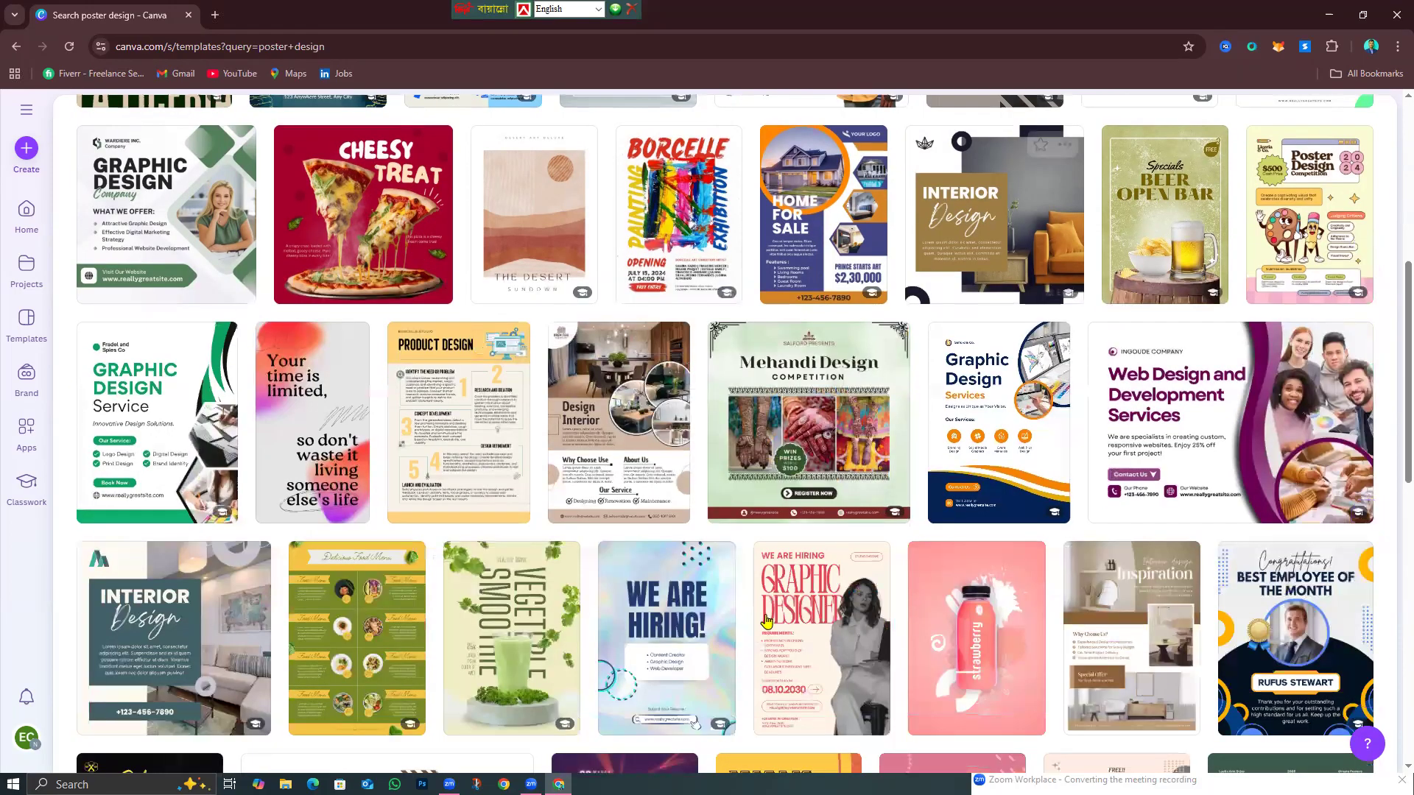
scroll(766, 621, "down", 4)
scroll(769, 624, "down", 3)
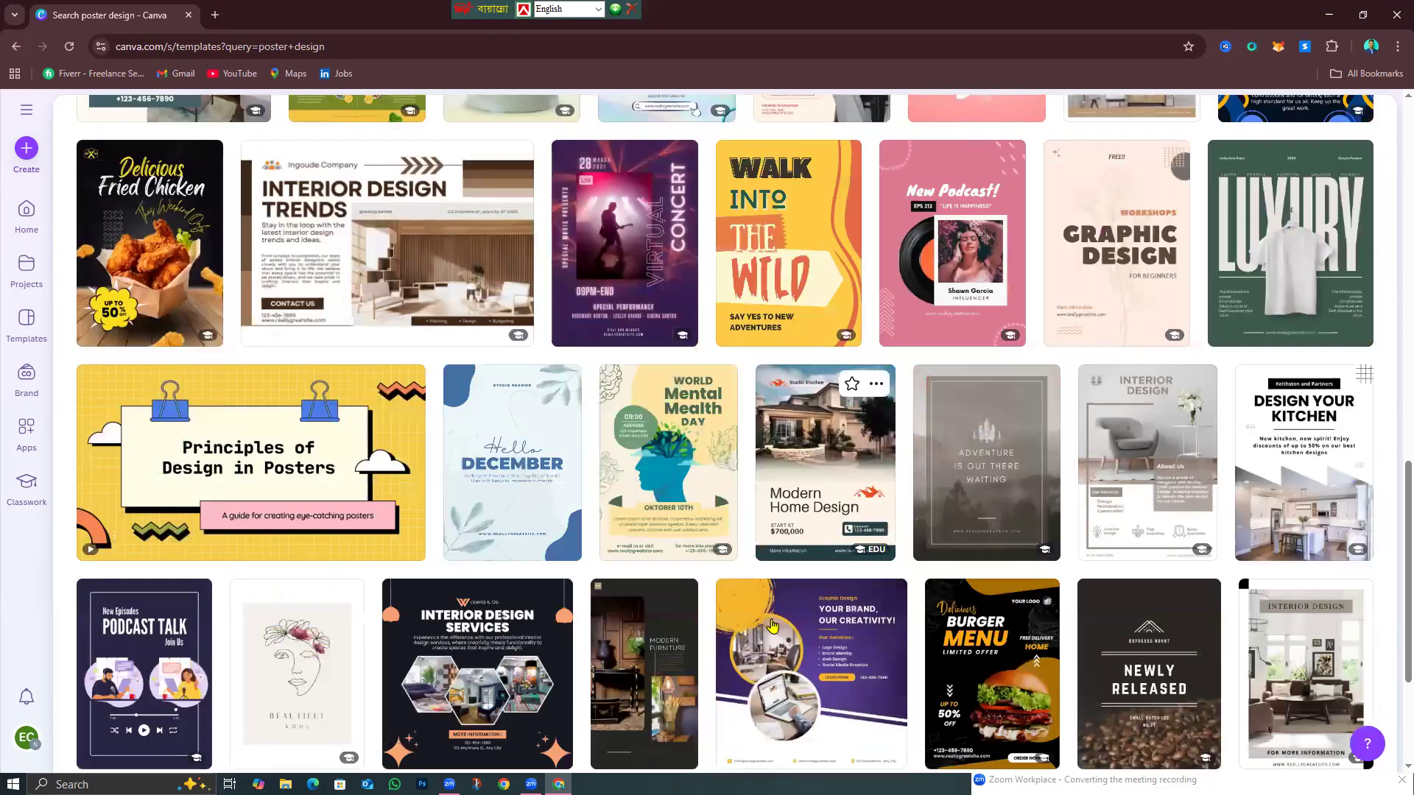
scroll(771, 627, "down", 3)
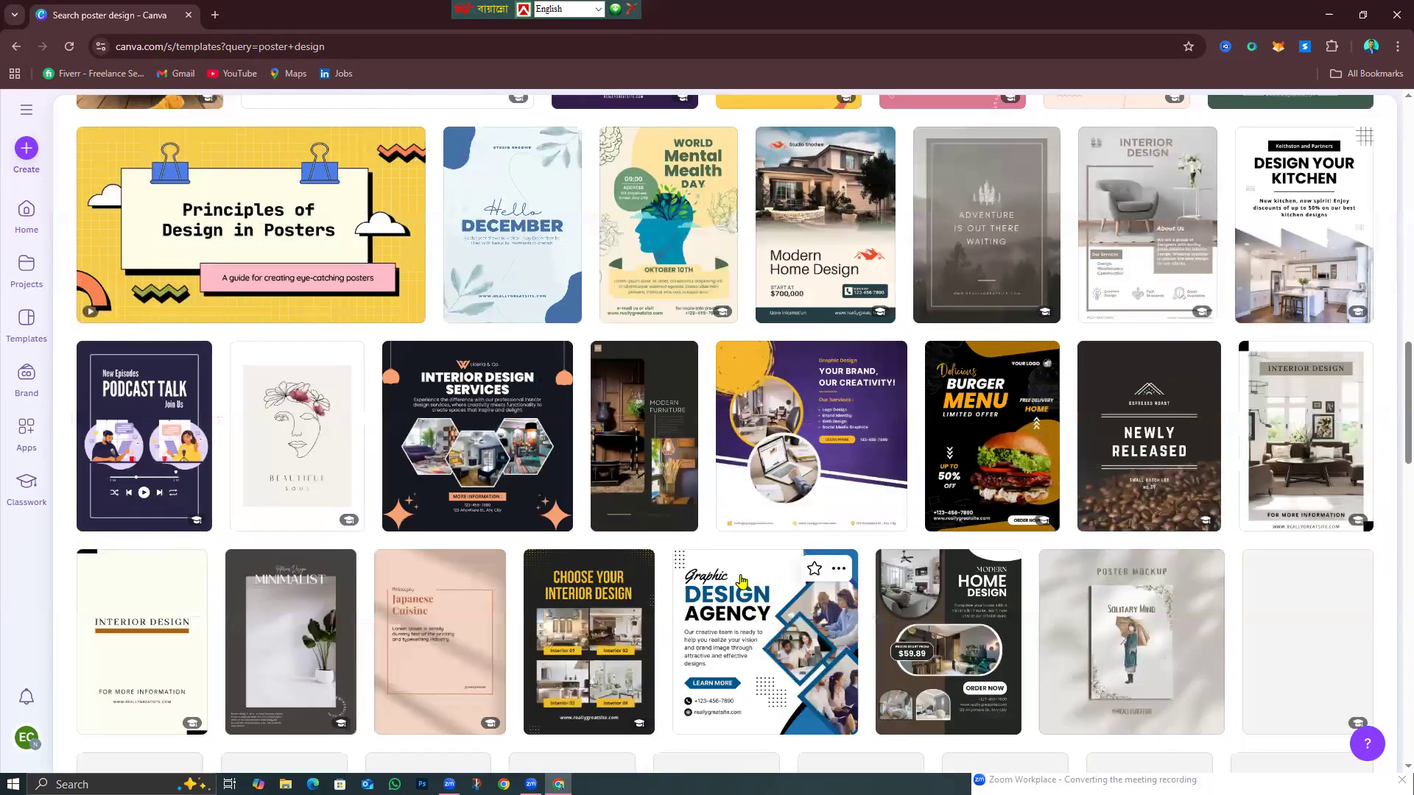
scroll(742, 582, "down", 3)
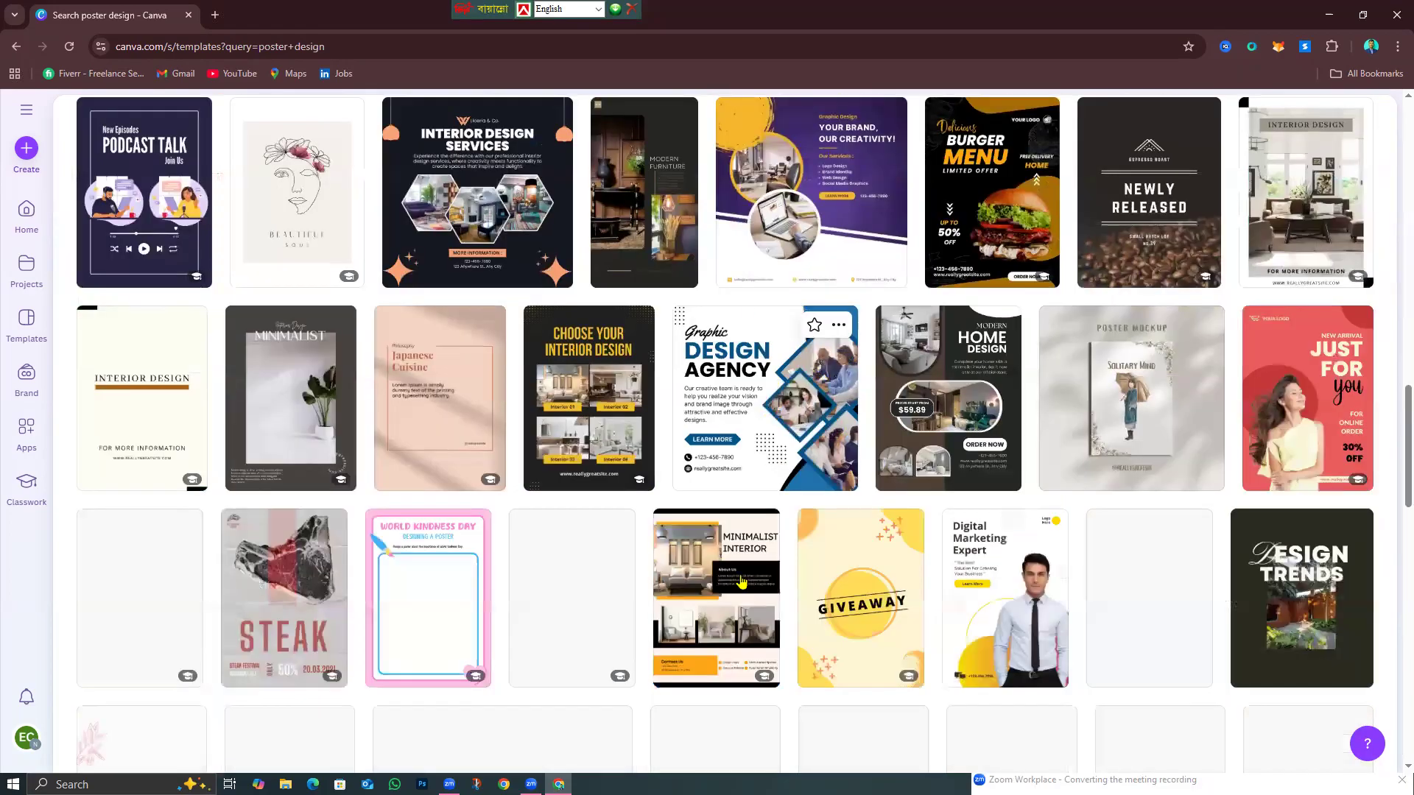
scroll(741, 589, "down", 5)
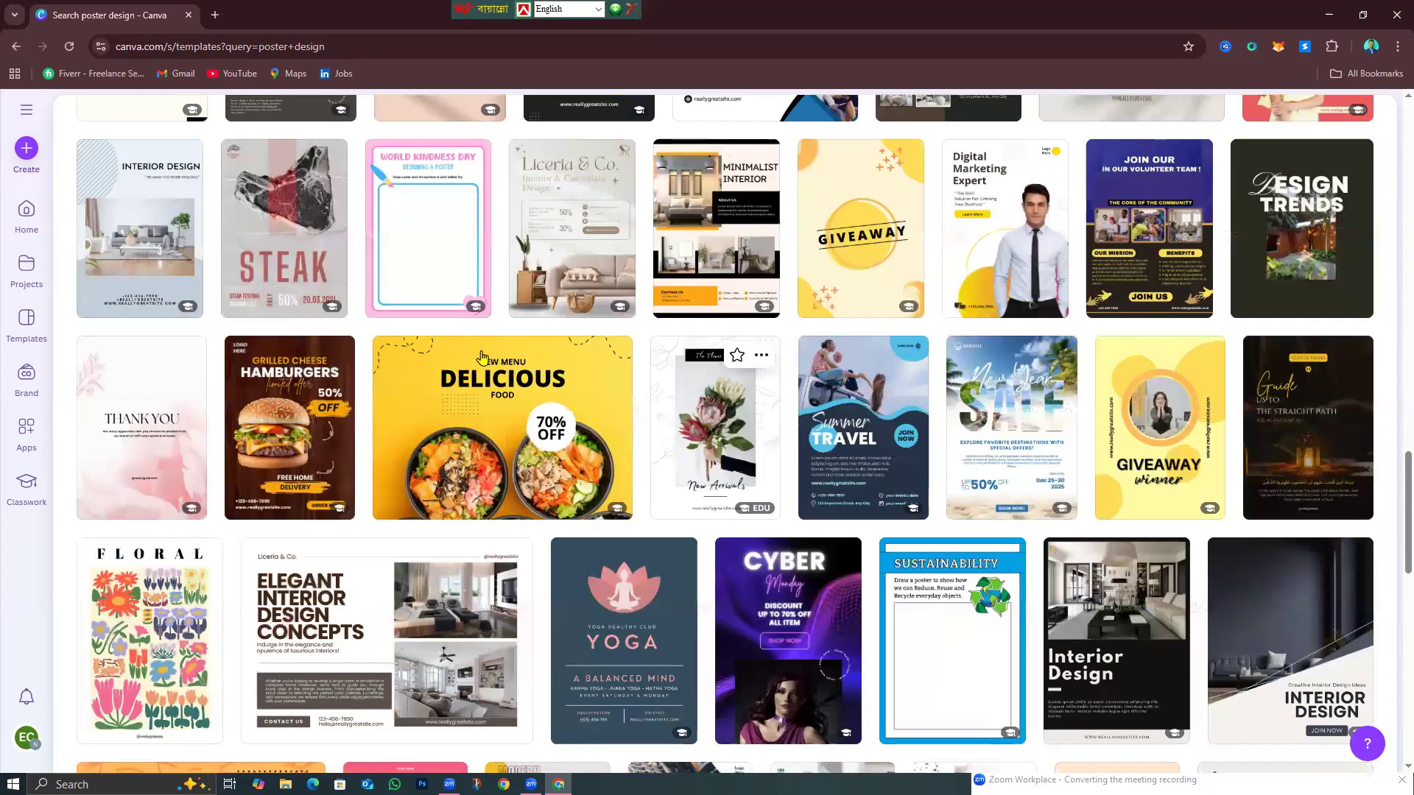
scroll(939, 624, "down", 2)
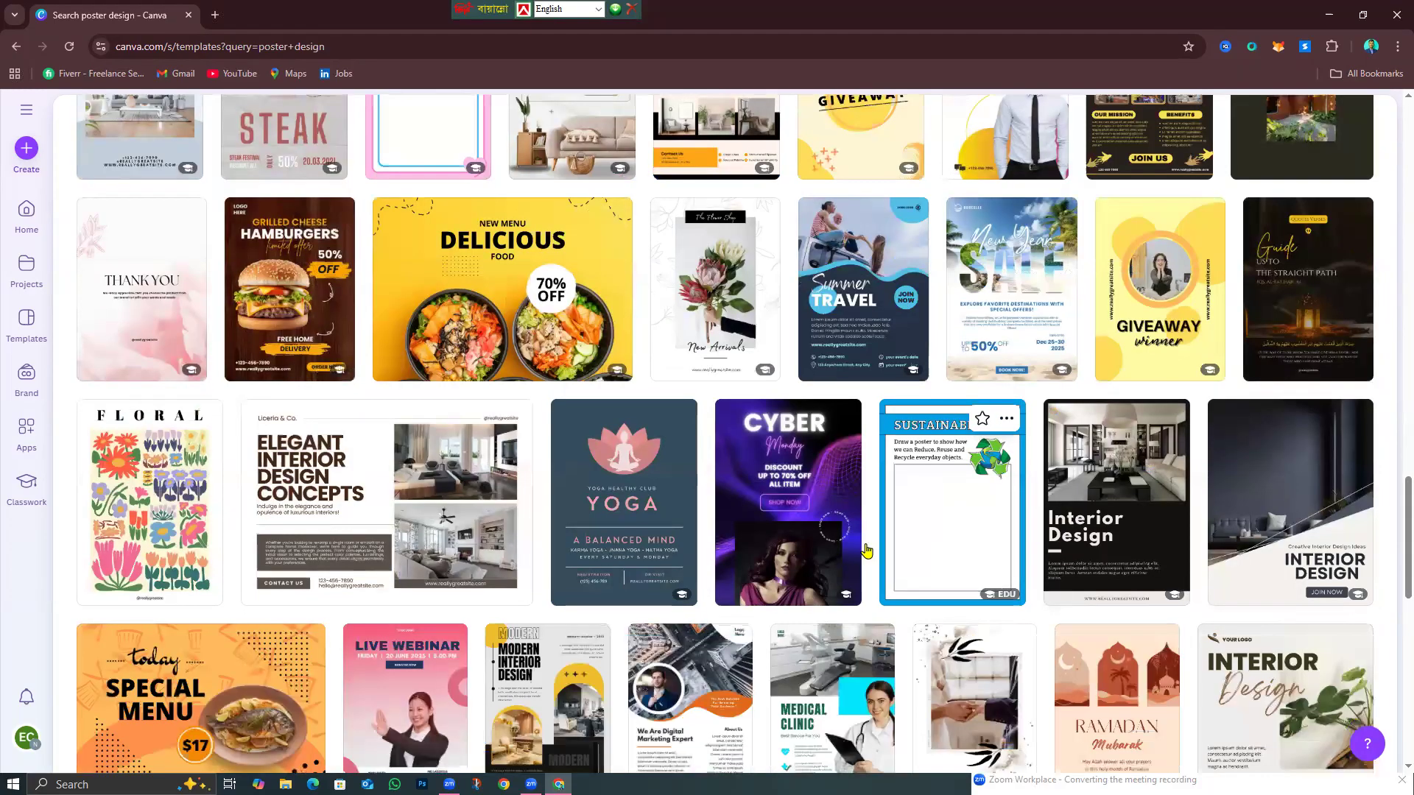
scroll(810, 549, "down", 5)
scroll(754, 545, "down", 5)
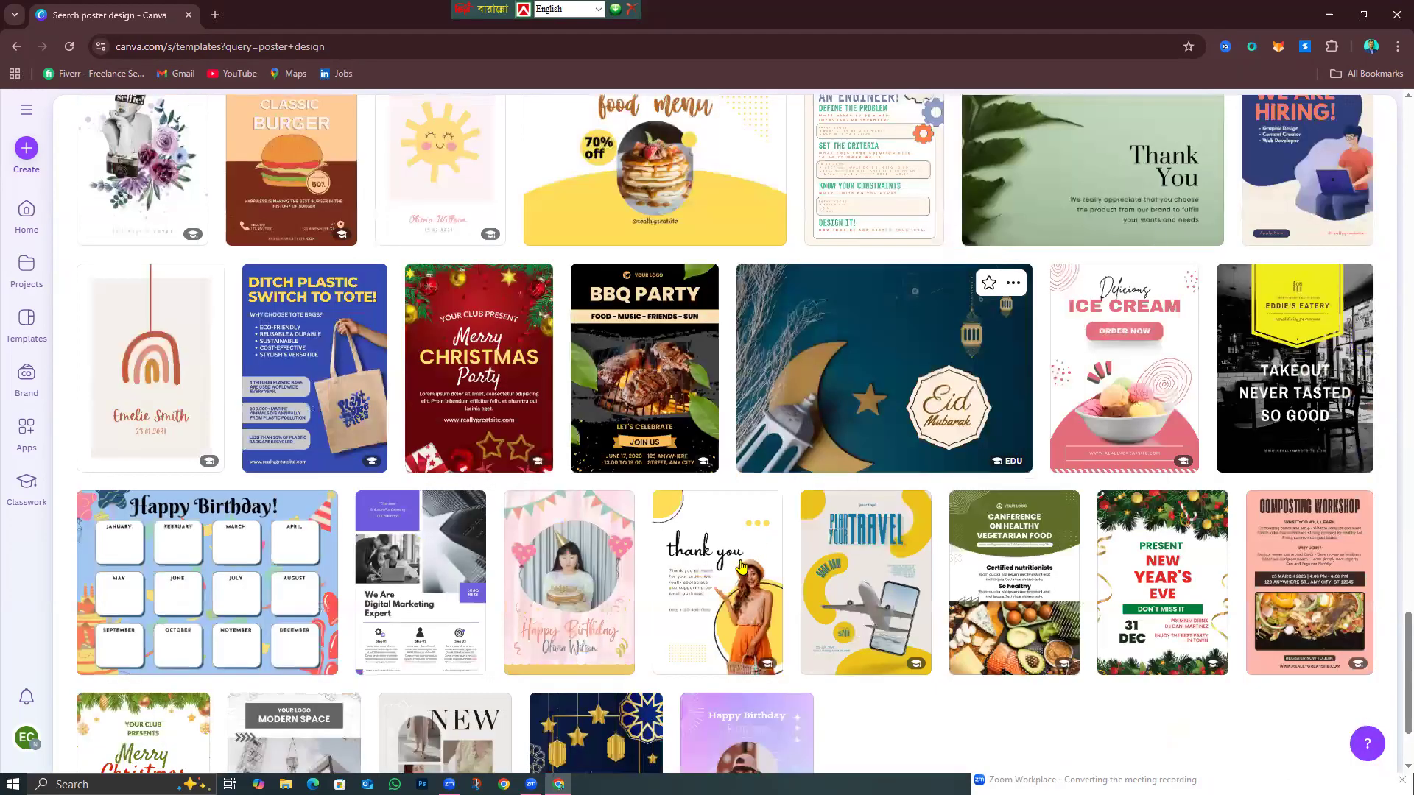
scroll(741, 565, "up", 2)
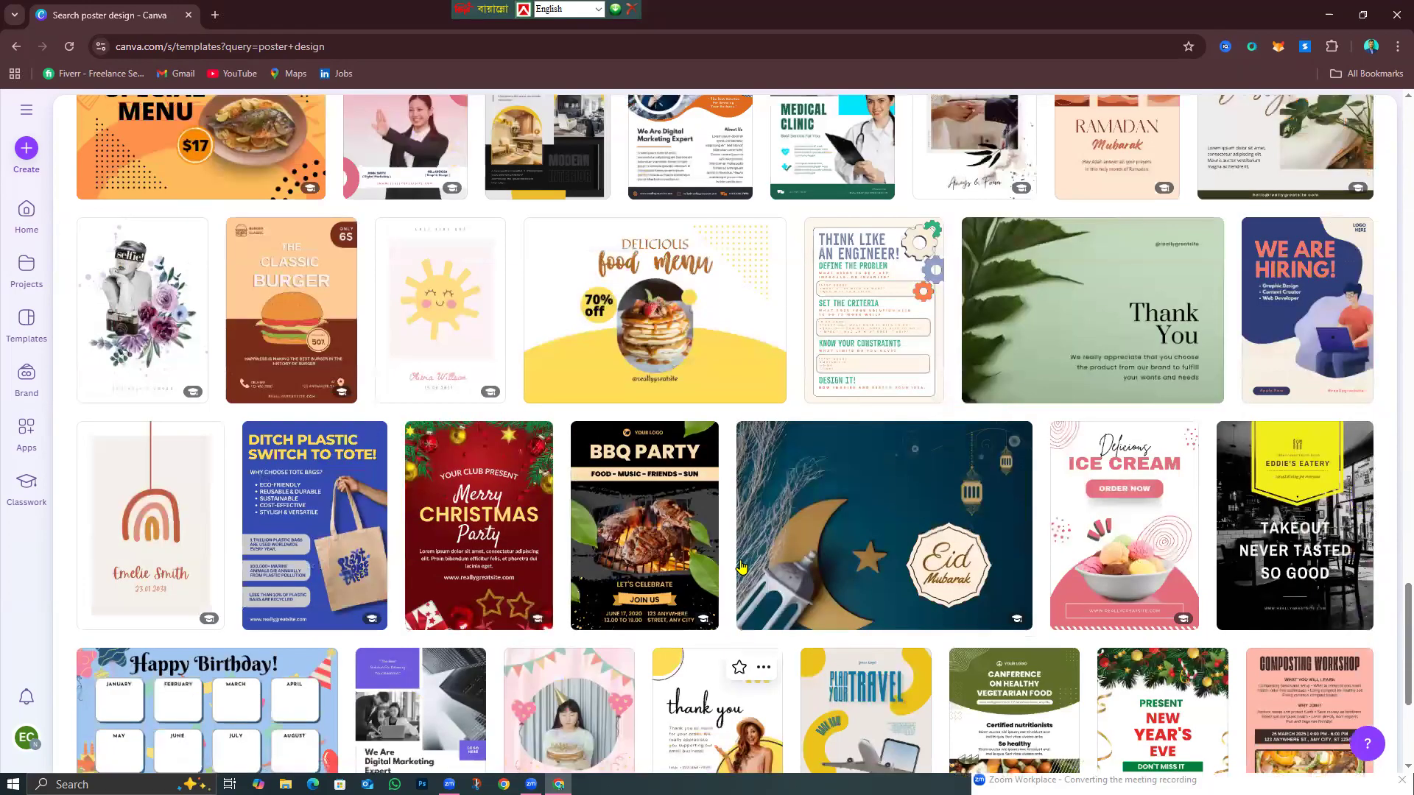
scroll(741, 566, "down", 2)
scroll(699, 371, "up", 3)
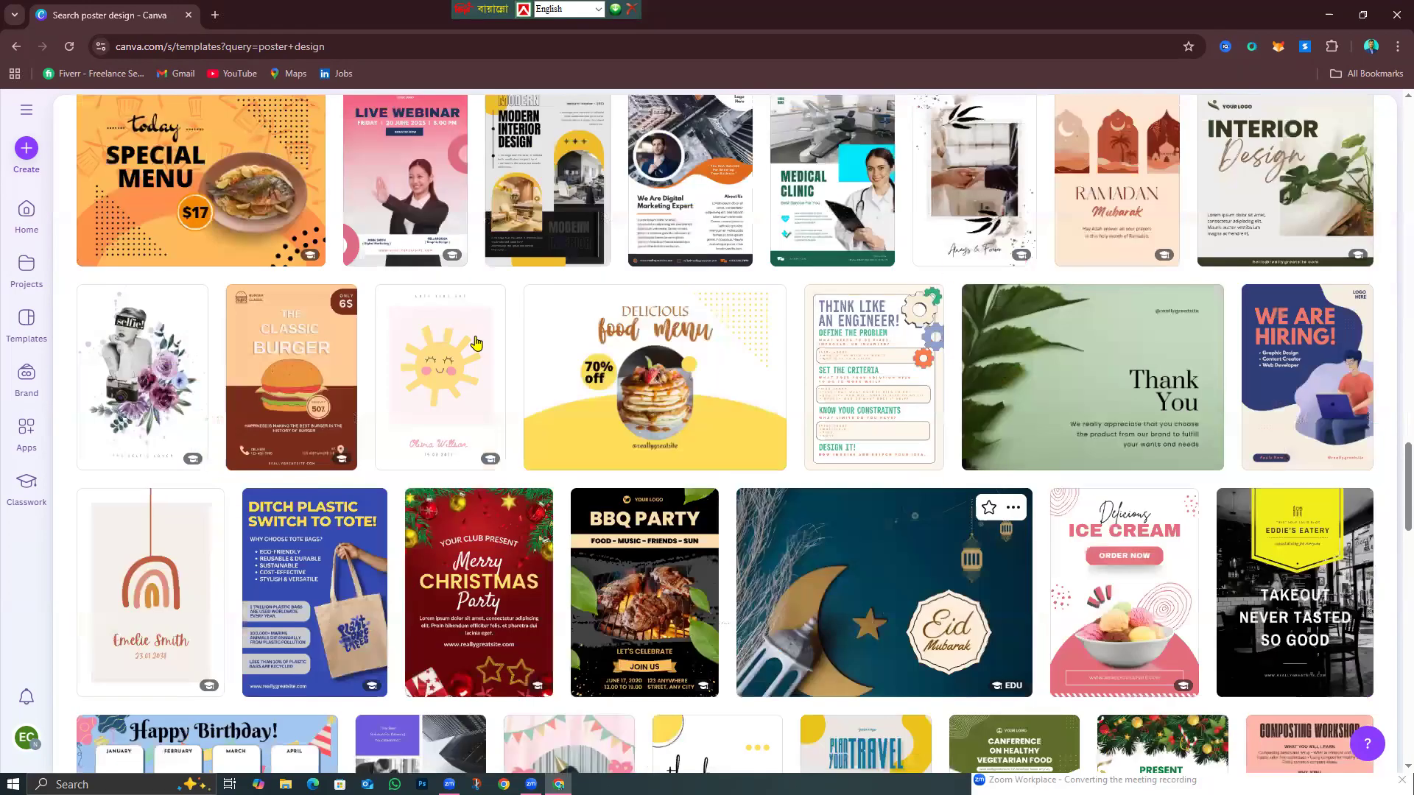
scroll(1212, 759, "up", 5)
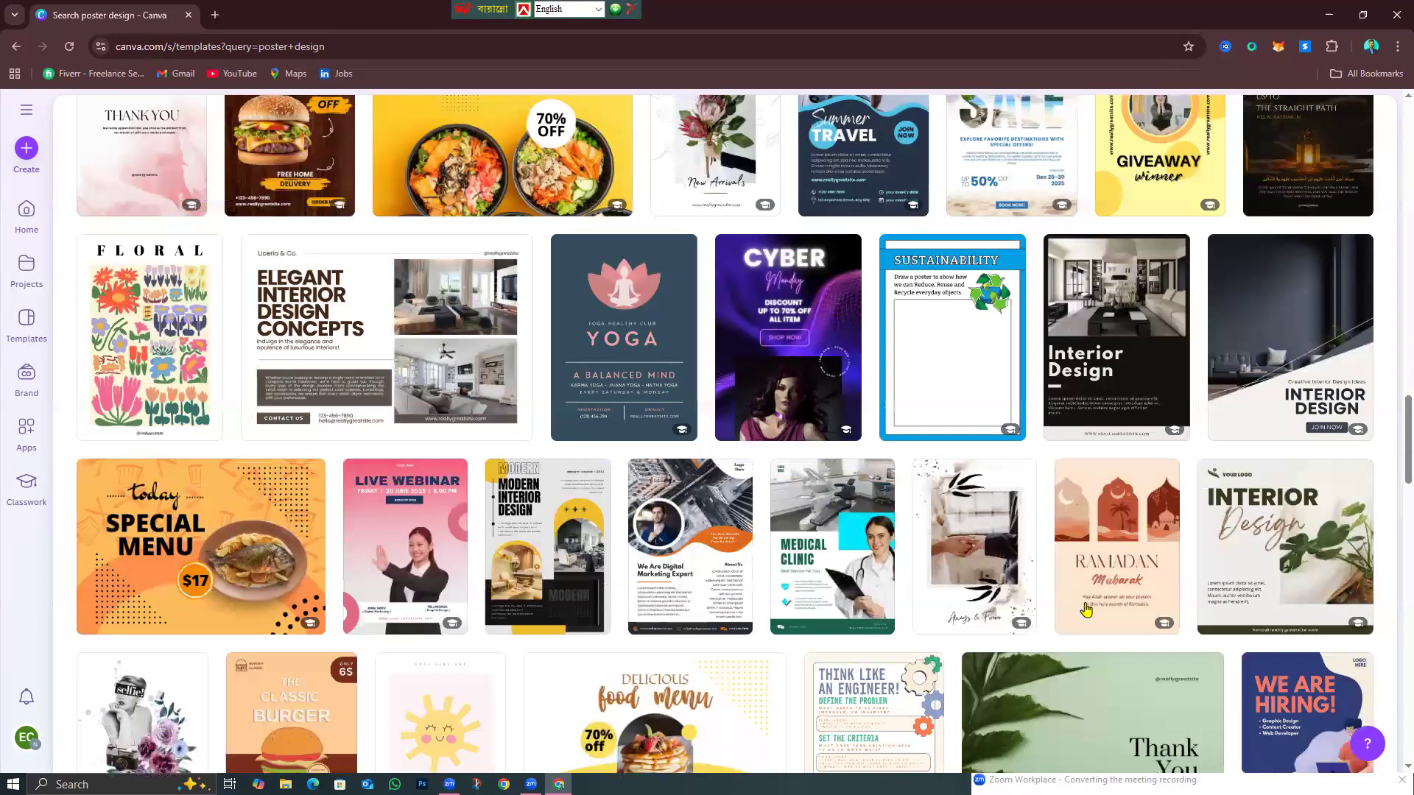
scroll(1086, 608, "up", 7)
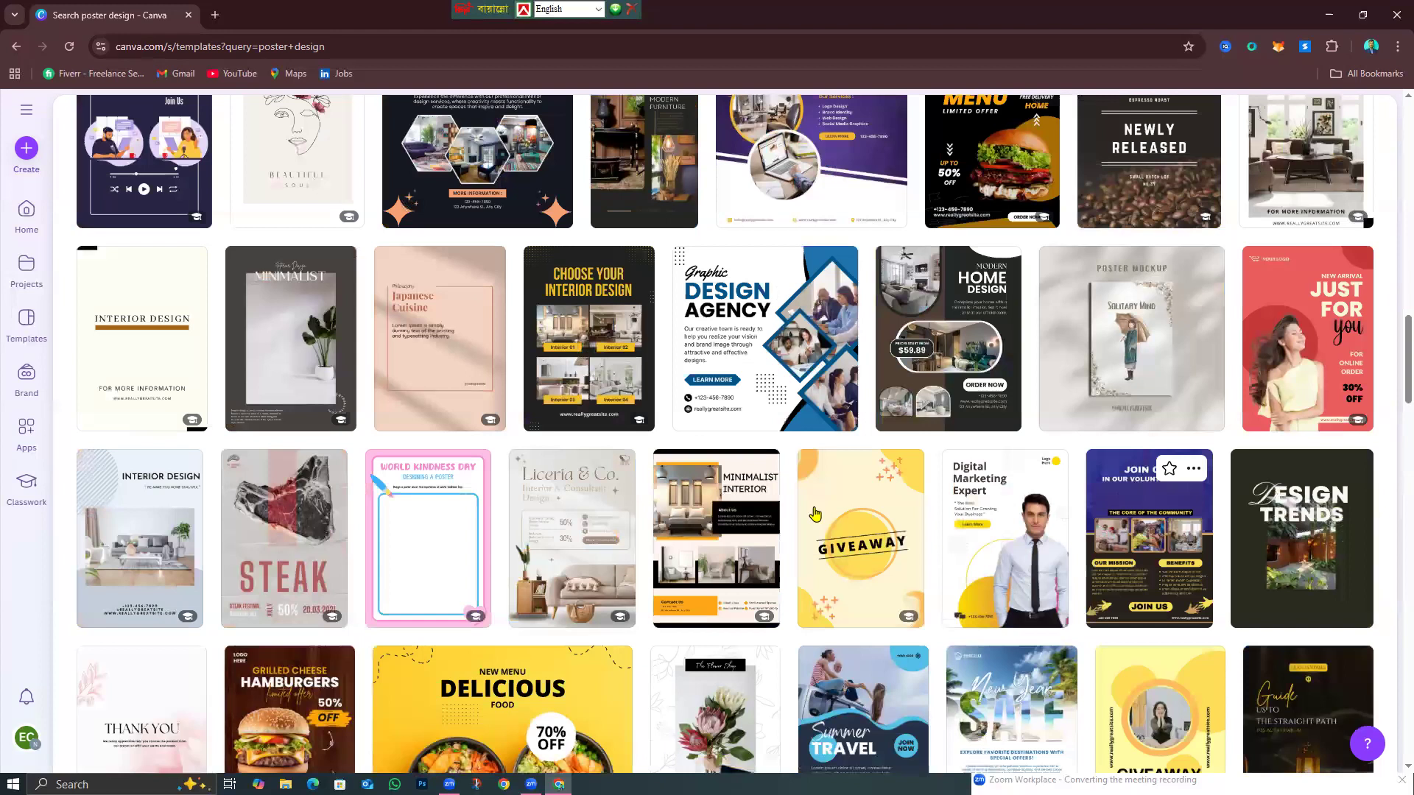
scroll(816, 514, "up", 3)
scroll(815, 513, "up", 7)
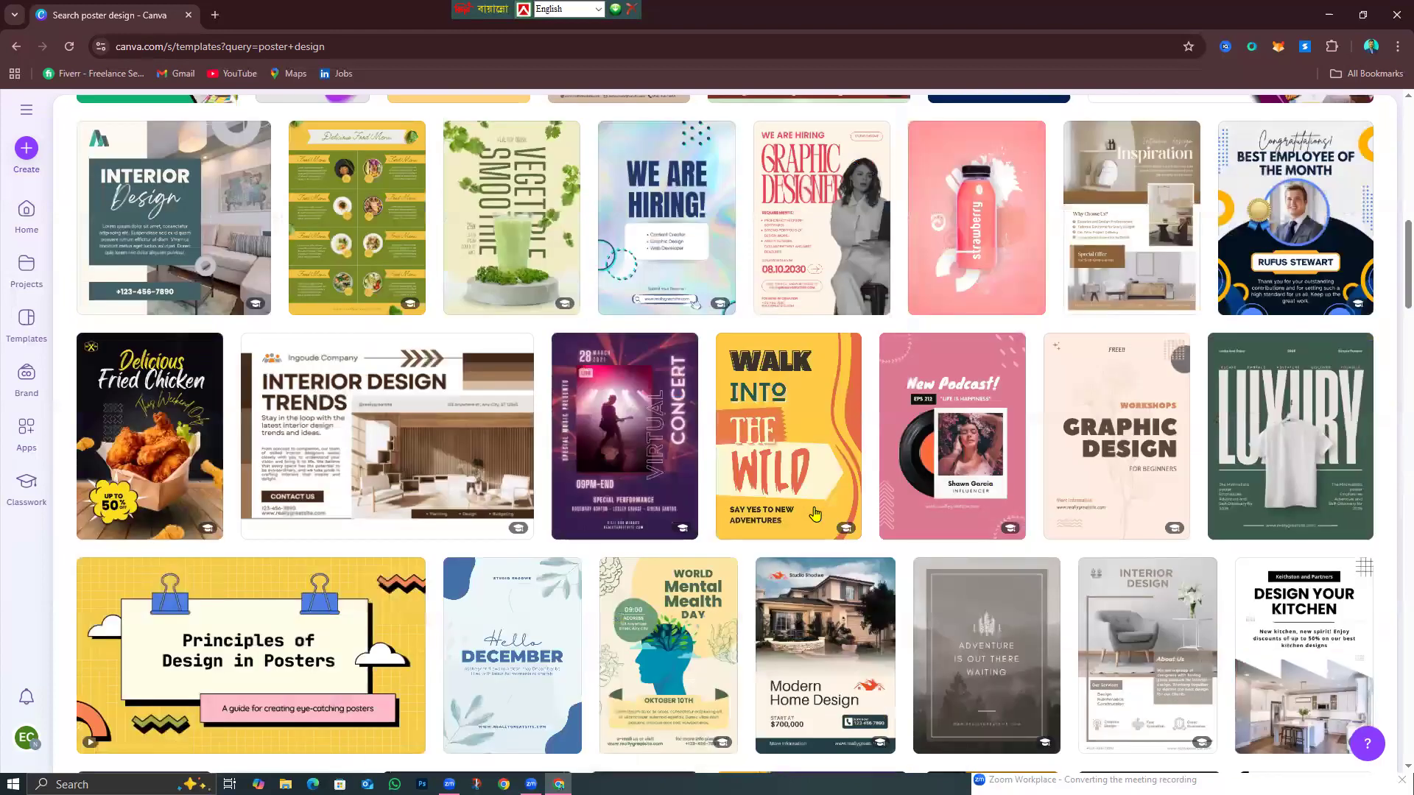
scroll(815, 513, "up", 5)
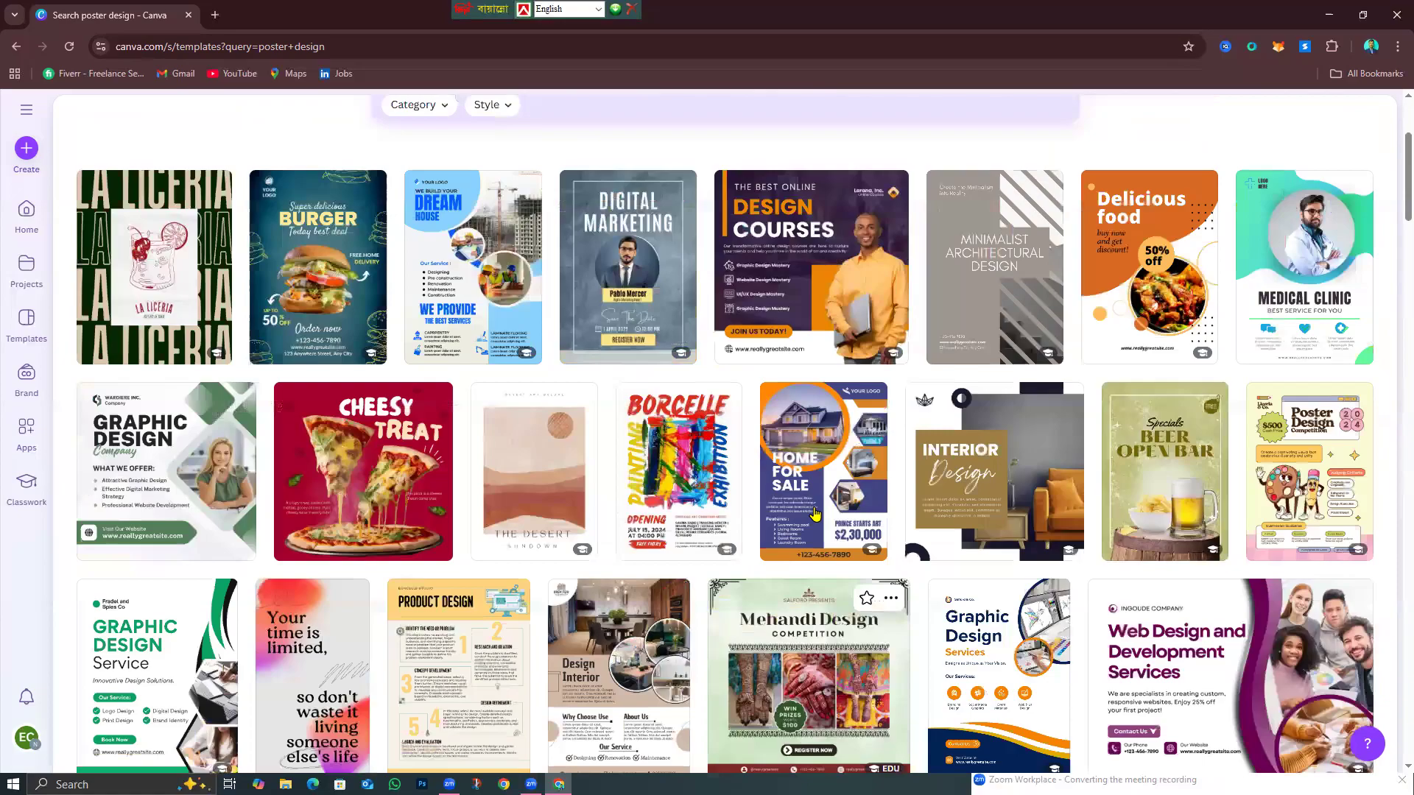
scroll(815, 514, "up", 1)
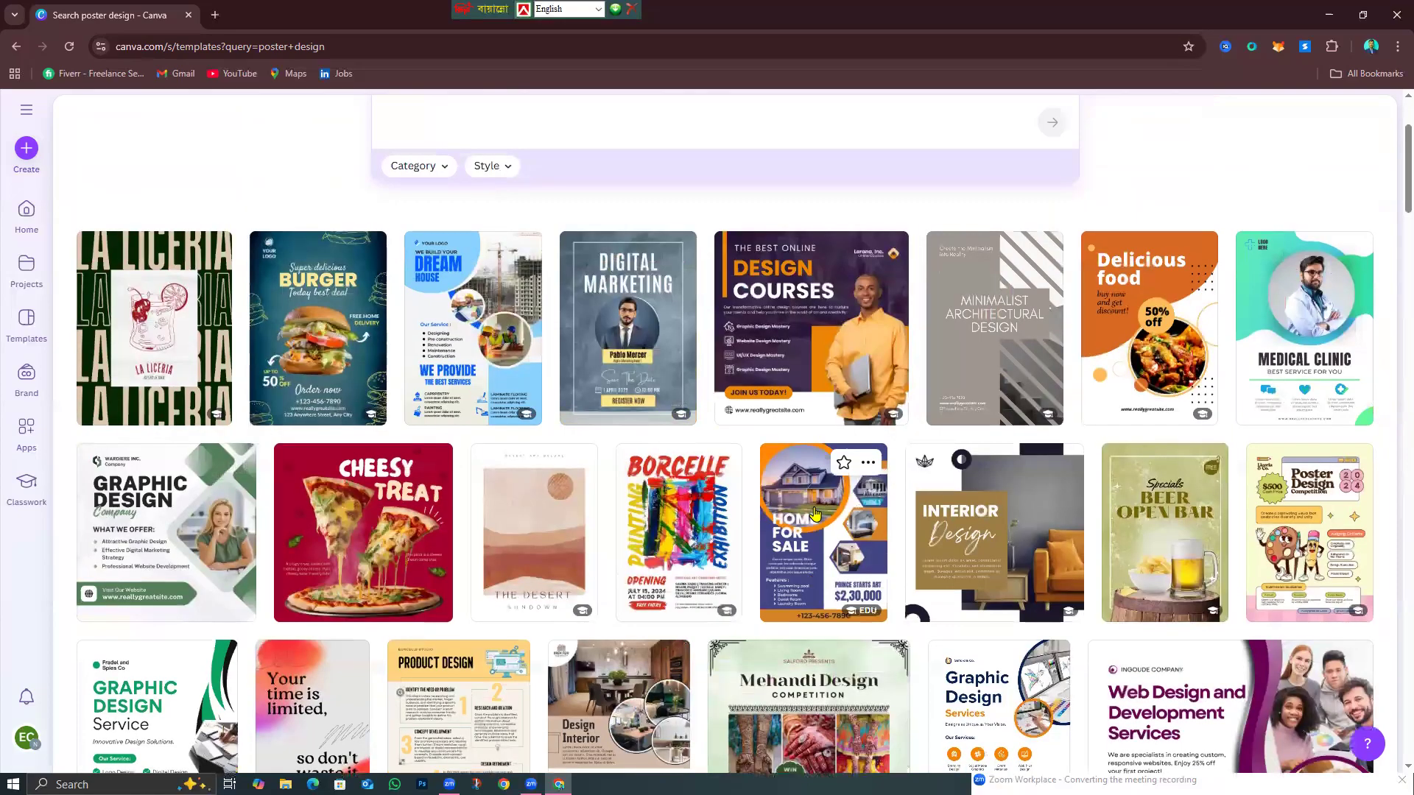
scroll(815, 514, "up", 2)
scroll(818, 512, "down", 3)
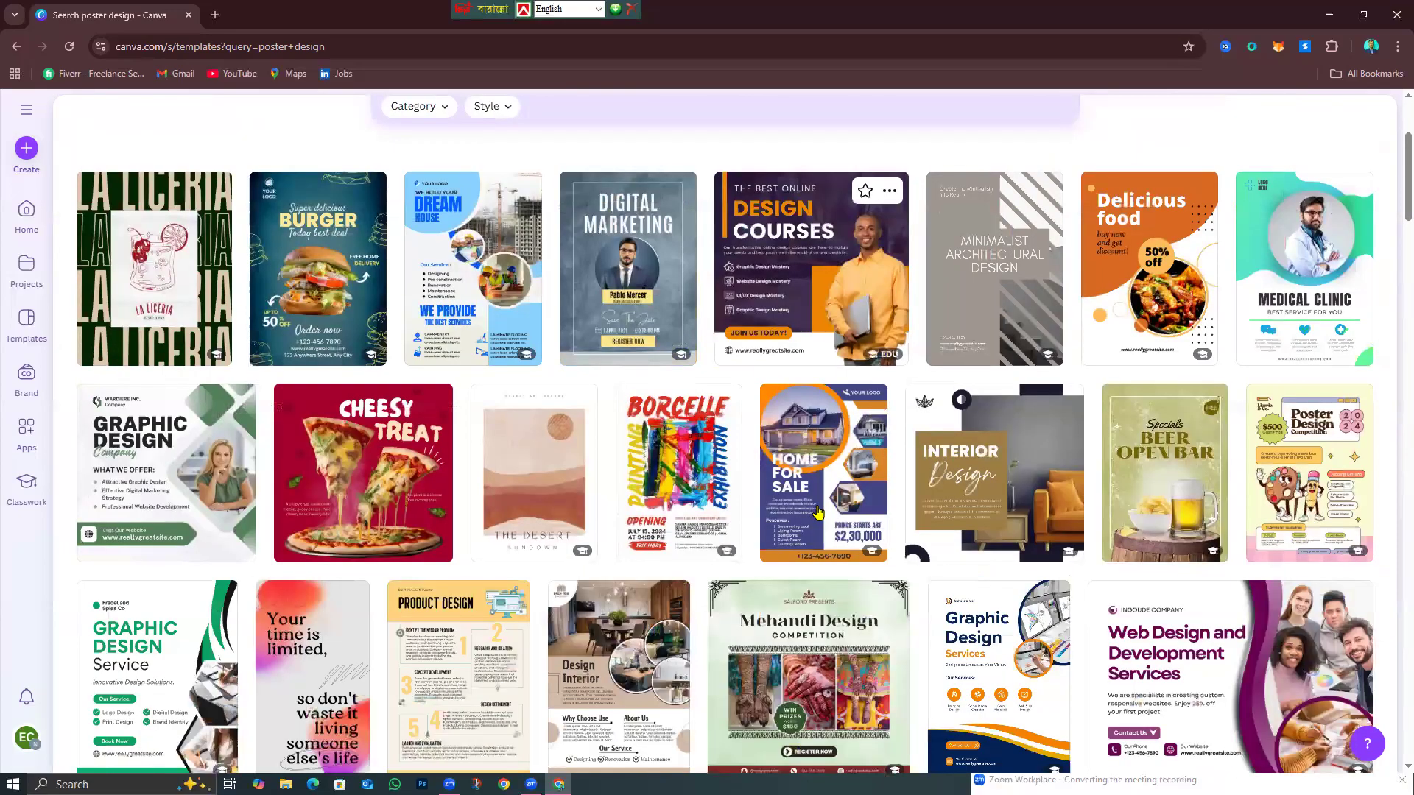
scroll(817, 512, "up", 2)
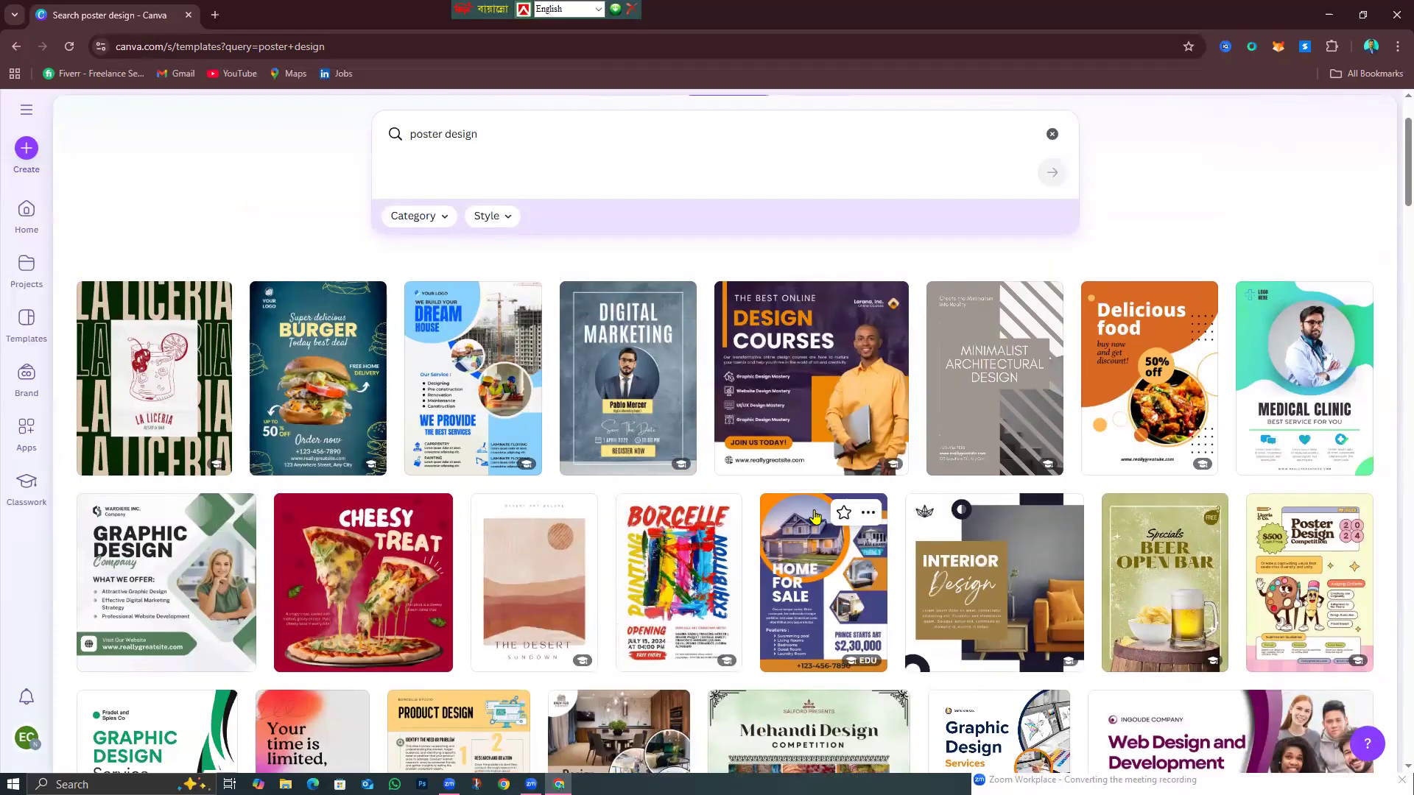
scroll(817, 537, "down", 2)
scroll(821, 545, "up", 3)
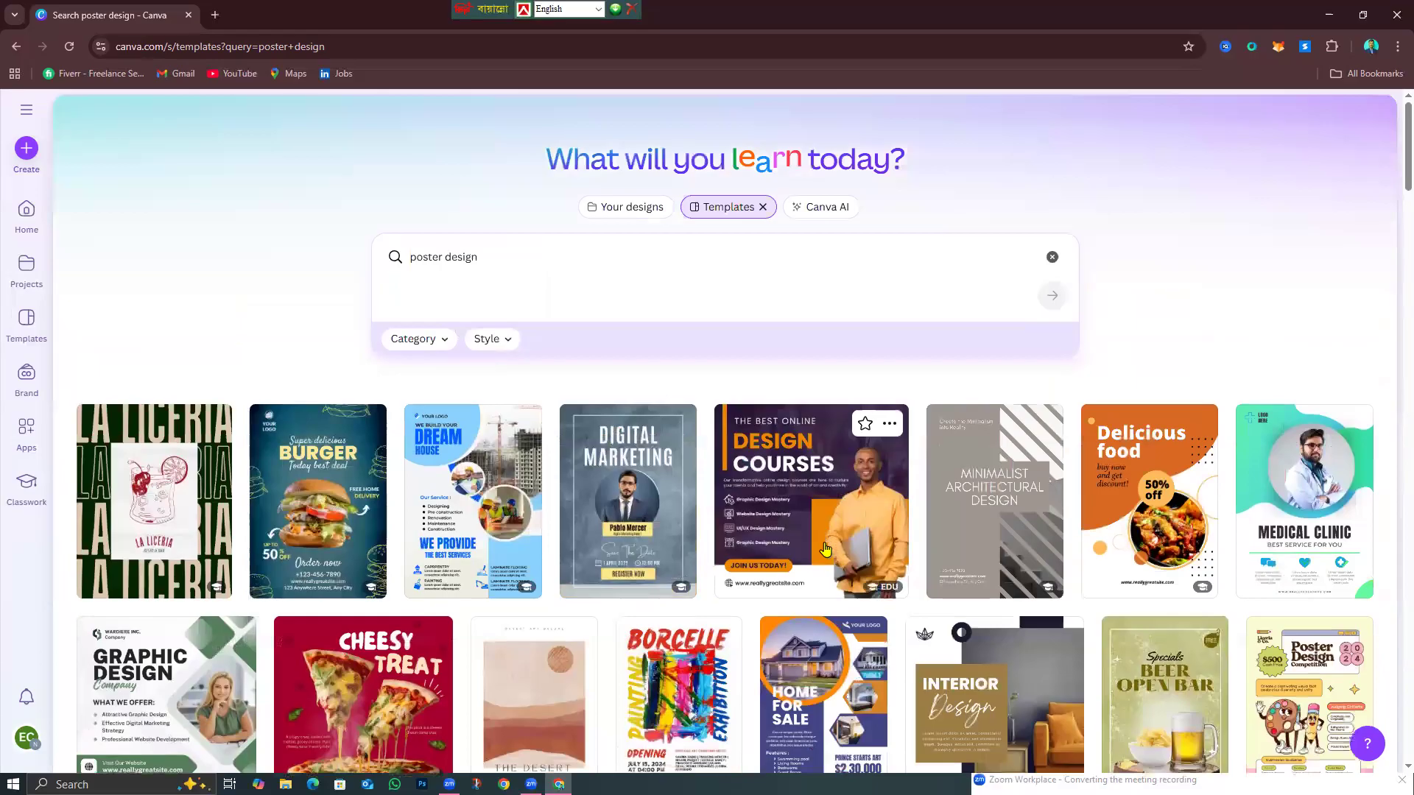
right_click(1219, 7)
left_click(1176, 6)
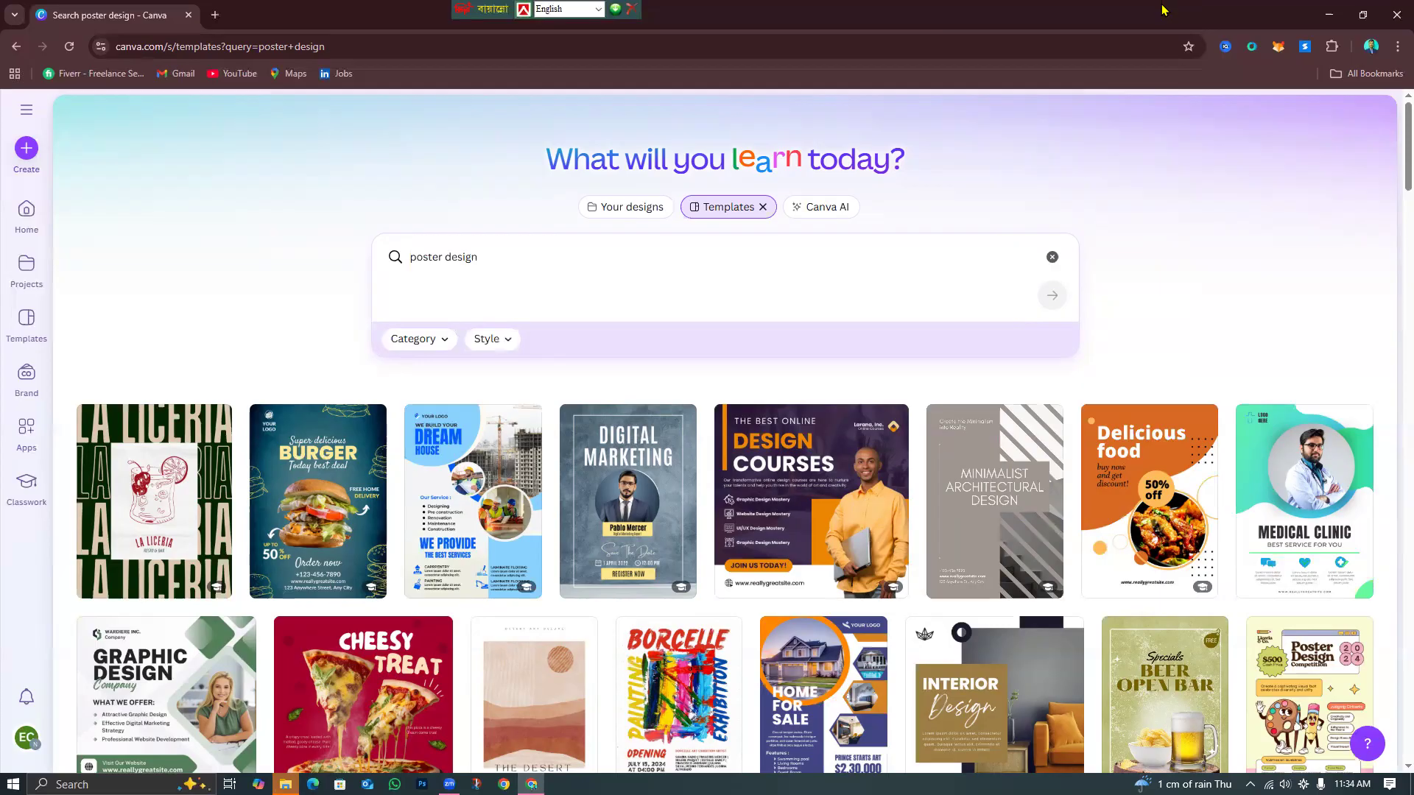
Open the preview of the Black and Yellow Modern Delicious Fried Chicken poster template.
scroll(933, 572, "down", 3)
scroll(933, 572, "up", 4)
scroll(398, 652, "down", 7)
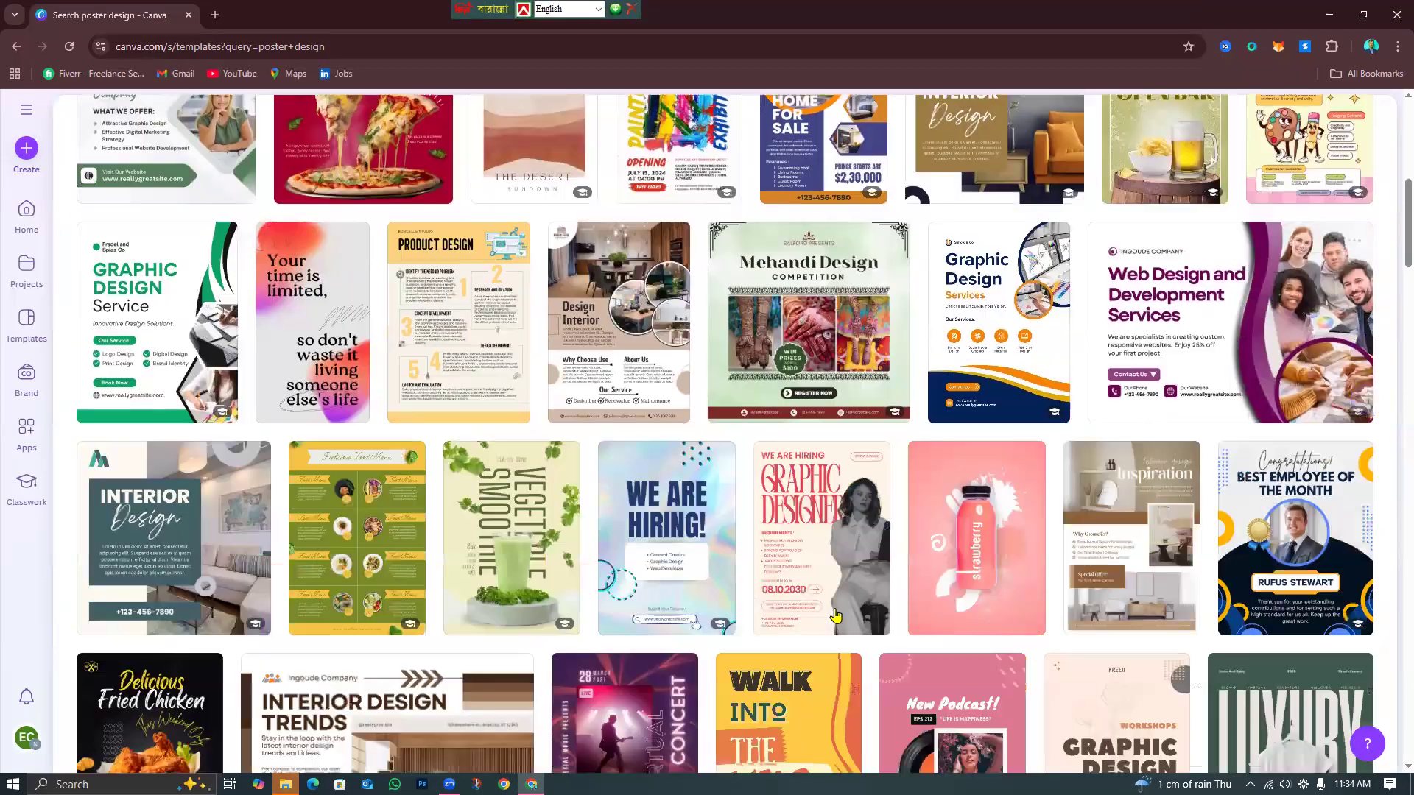
scroll(835, 616, "up", 8)
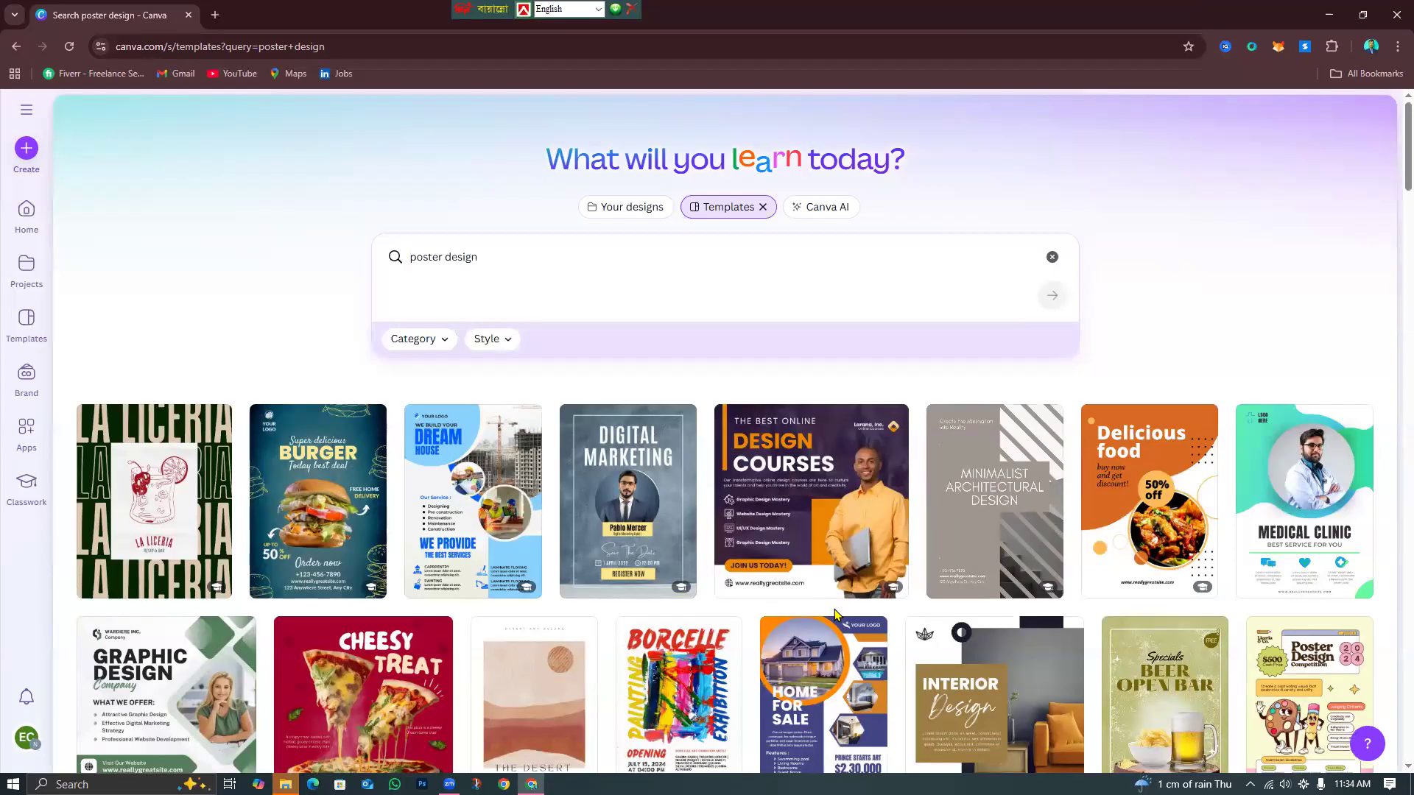
scroll(526, 755, "down", 3)
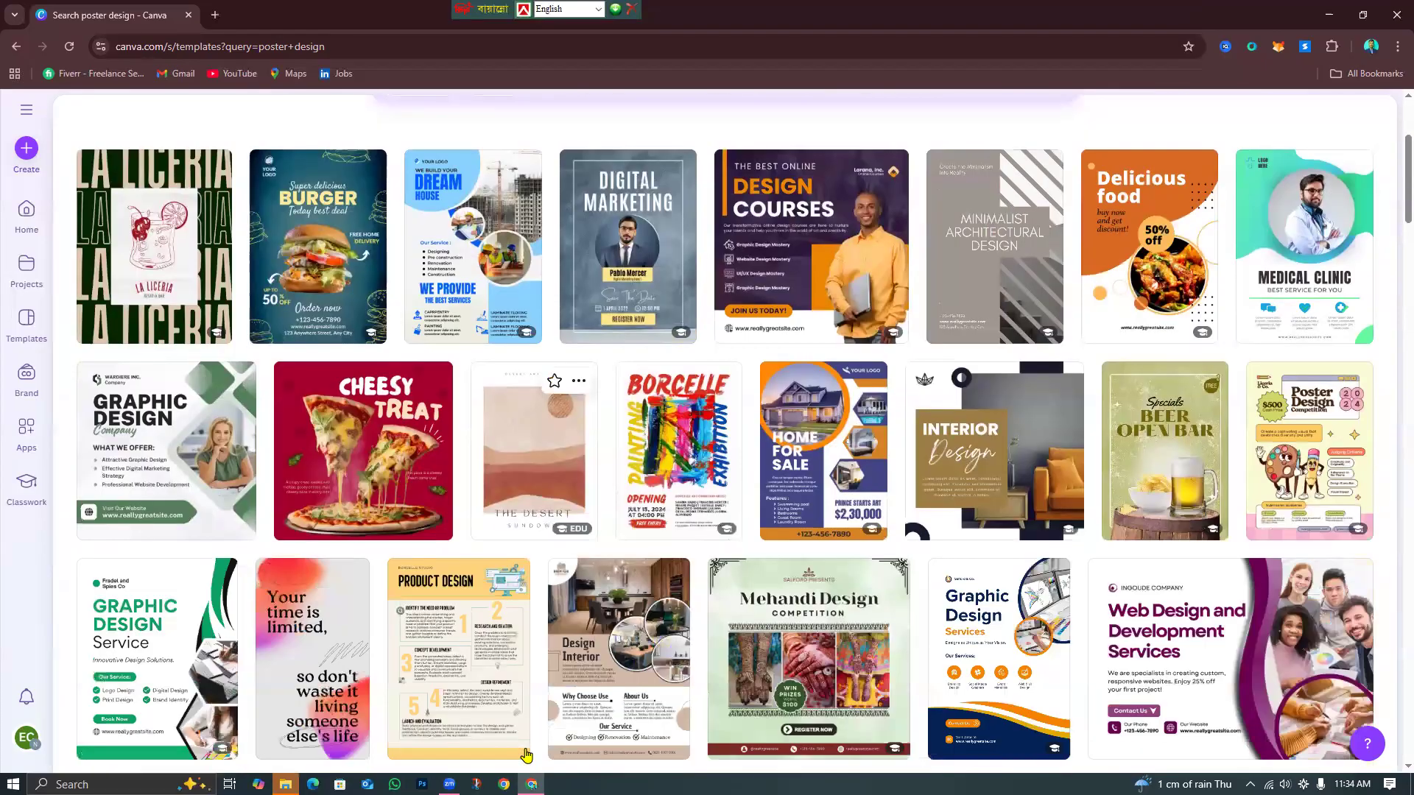
scroll(526, 755, "up", 1)
scroll(526, 755, "down", 3)
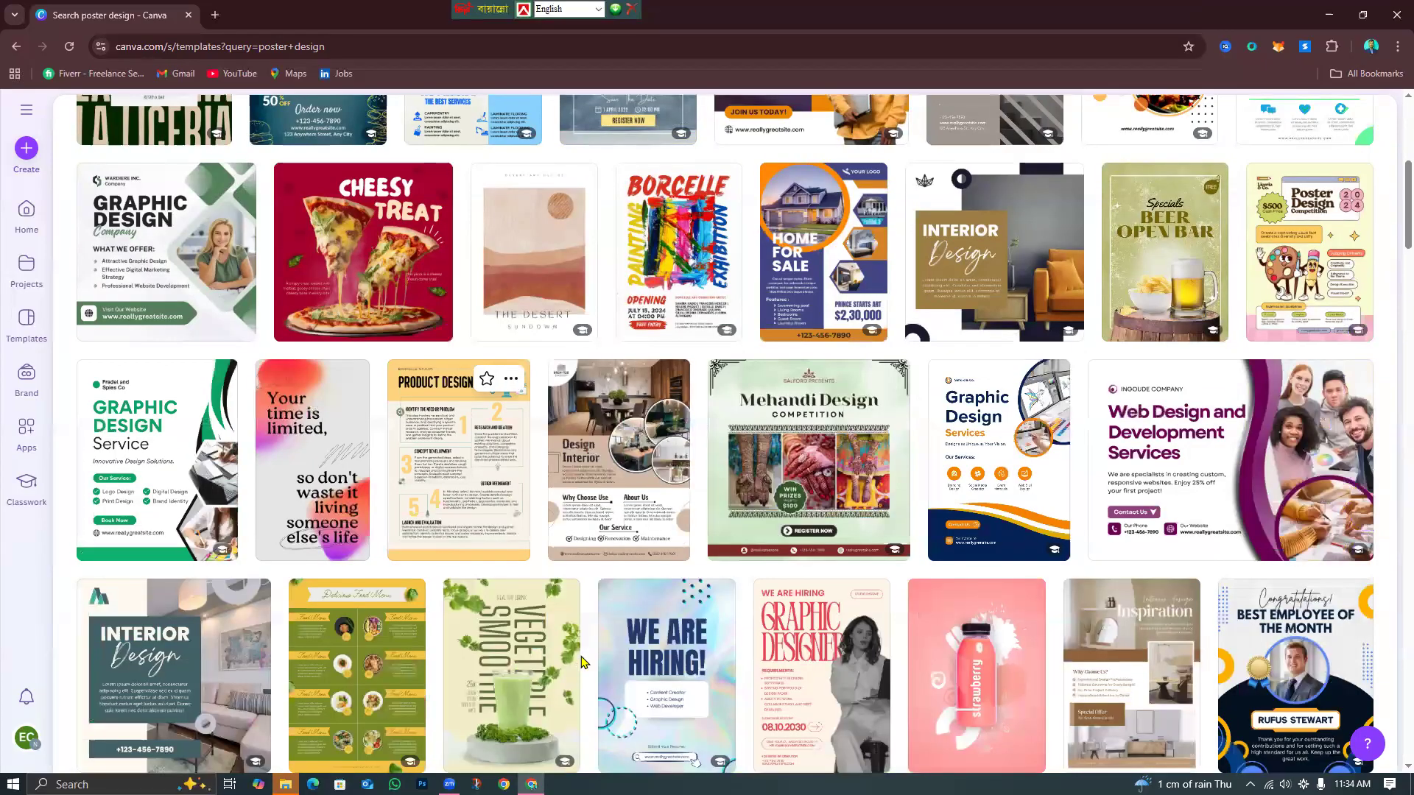
scroll(582, 663, "down", 5)
scroll(214, 468, "down", 1)
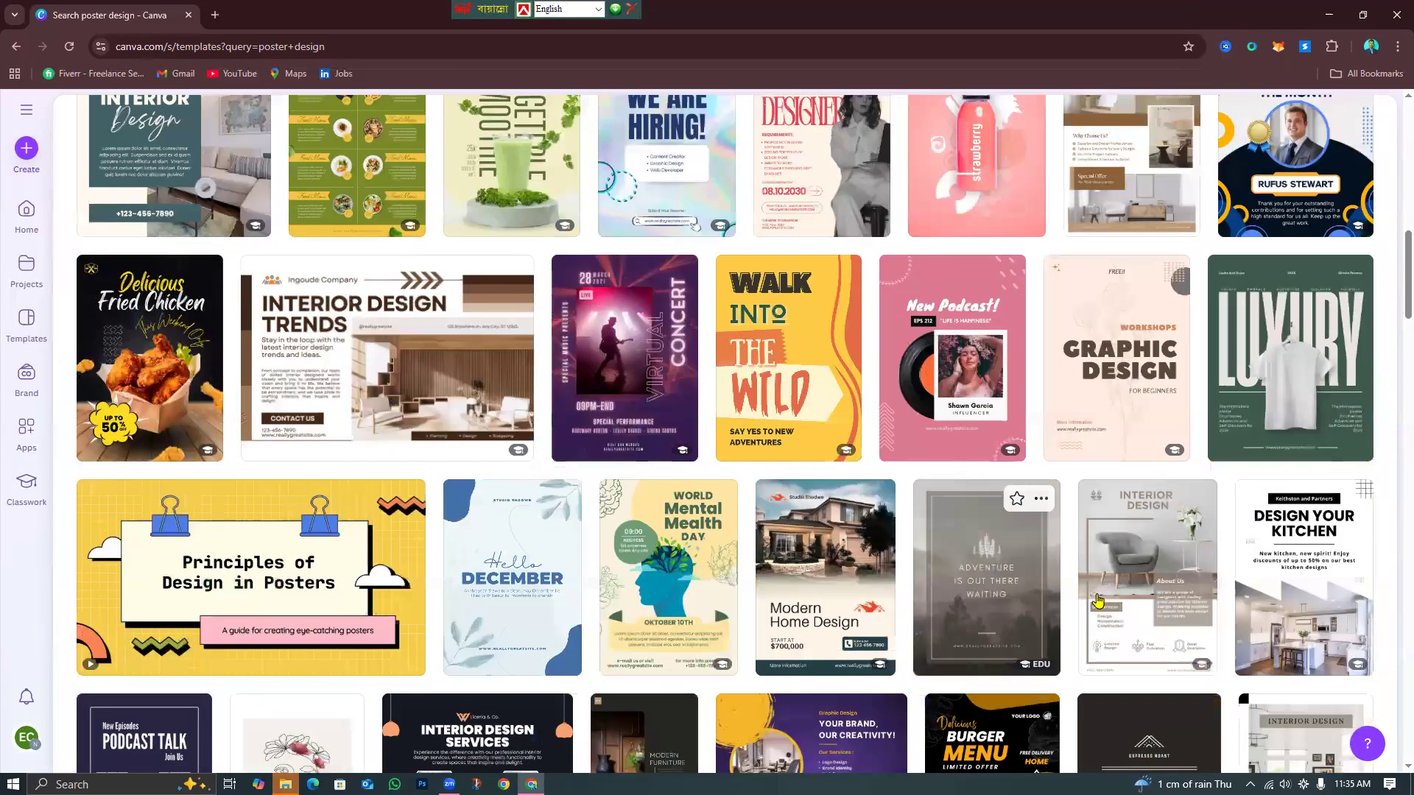
scroll(1096, 610, "down", 4)
scroll(1081, 641, "up", 3)
scroll(1080, 648, "up", 7)
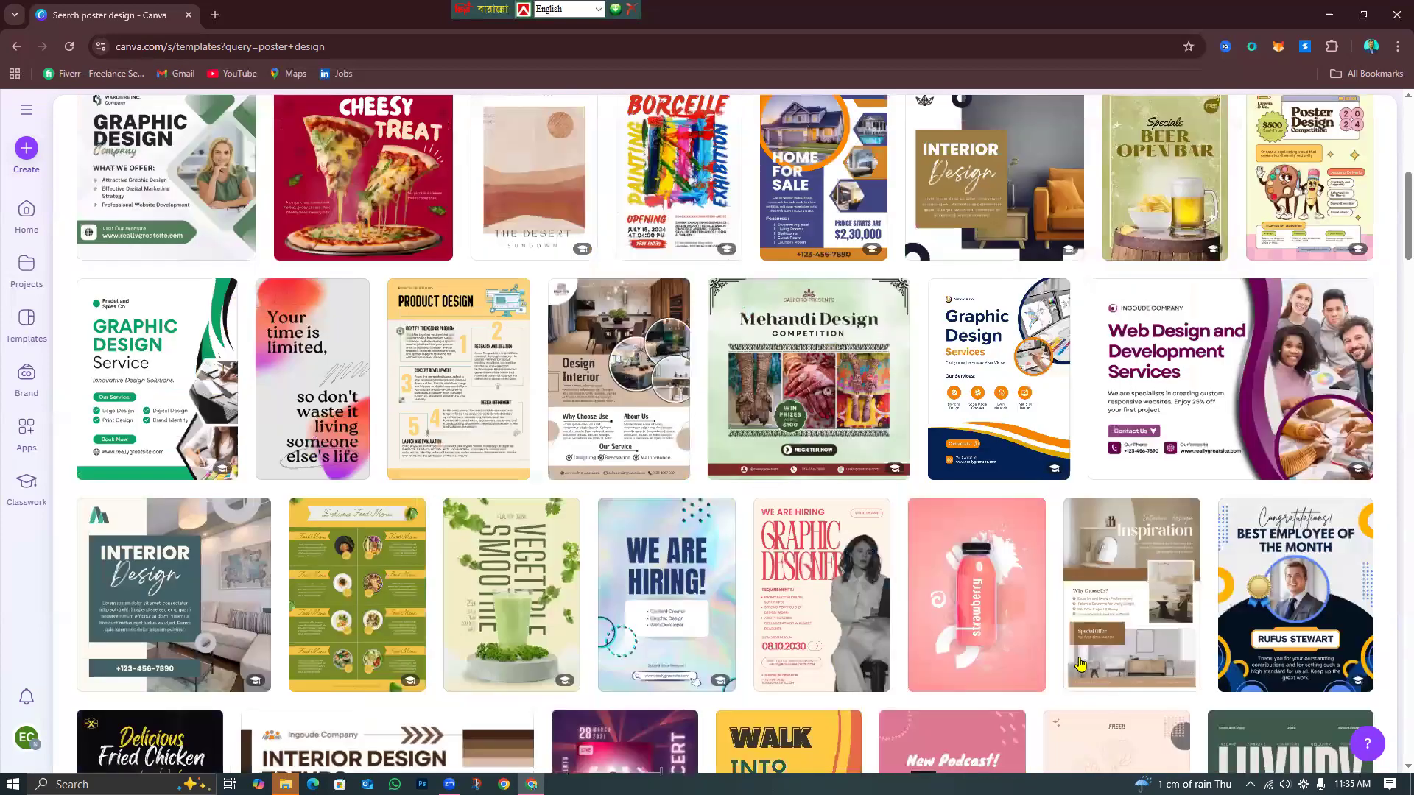
scroll(1080, 665, "down", 4)
scroll(1030, 611, "down", 8)
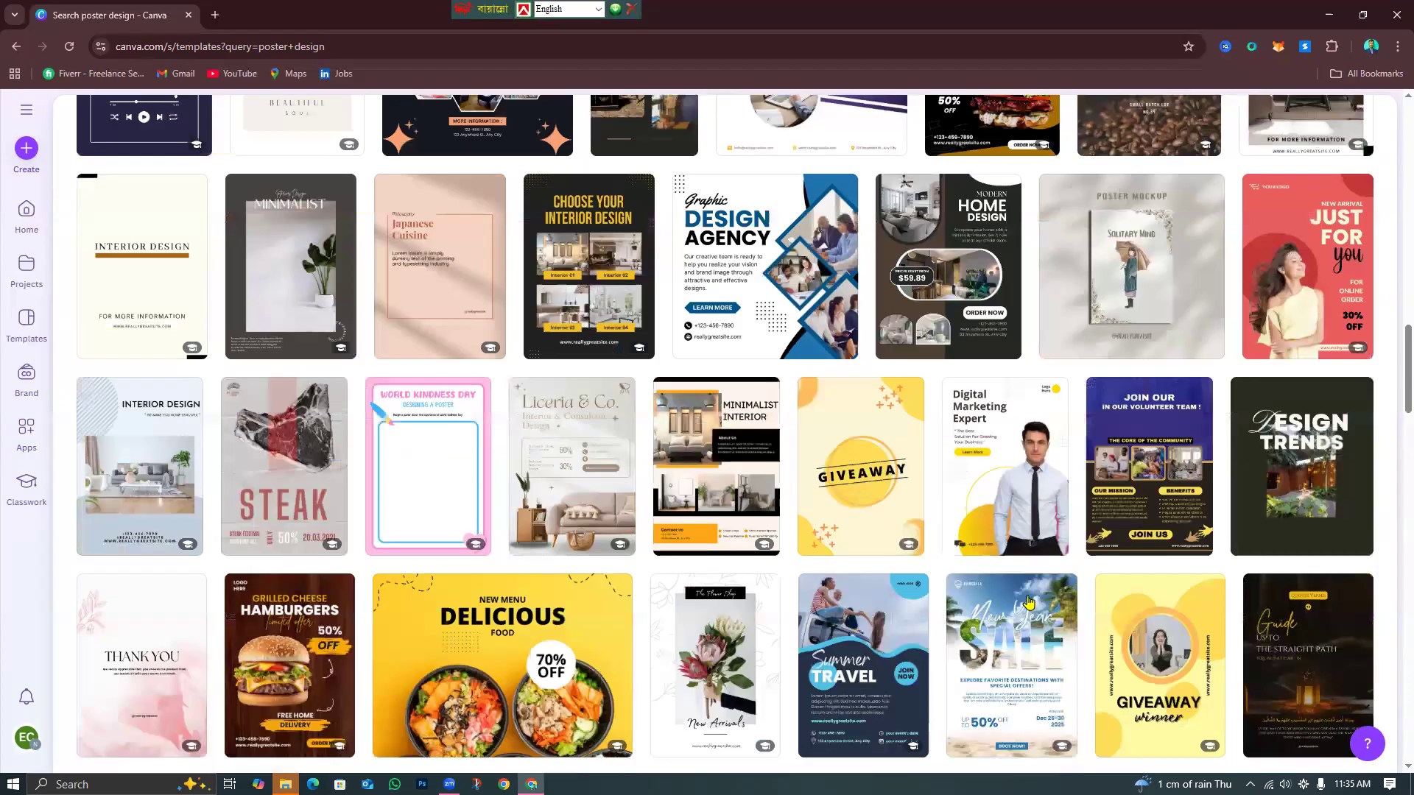
scroll(1030, 618, "down", 8)
scroll(1021, 639, "down", 8)
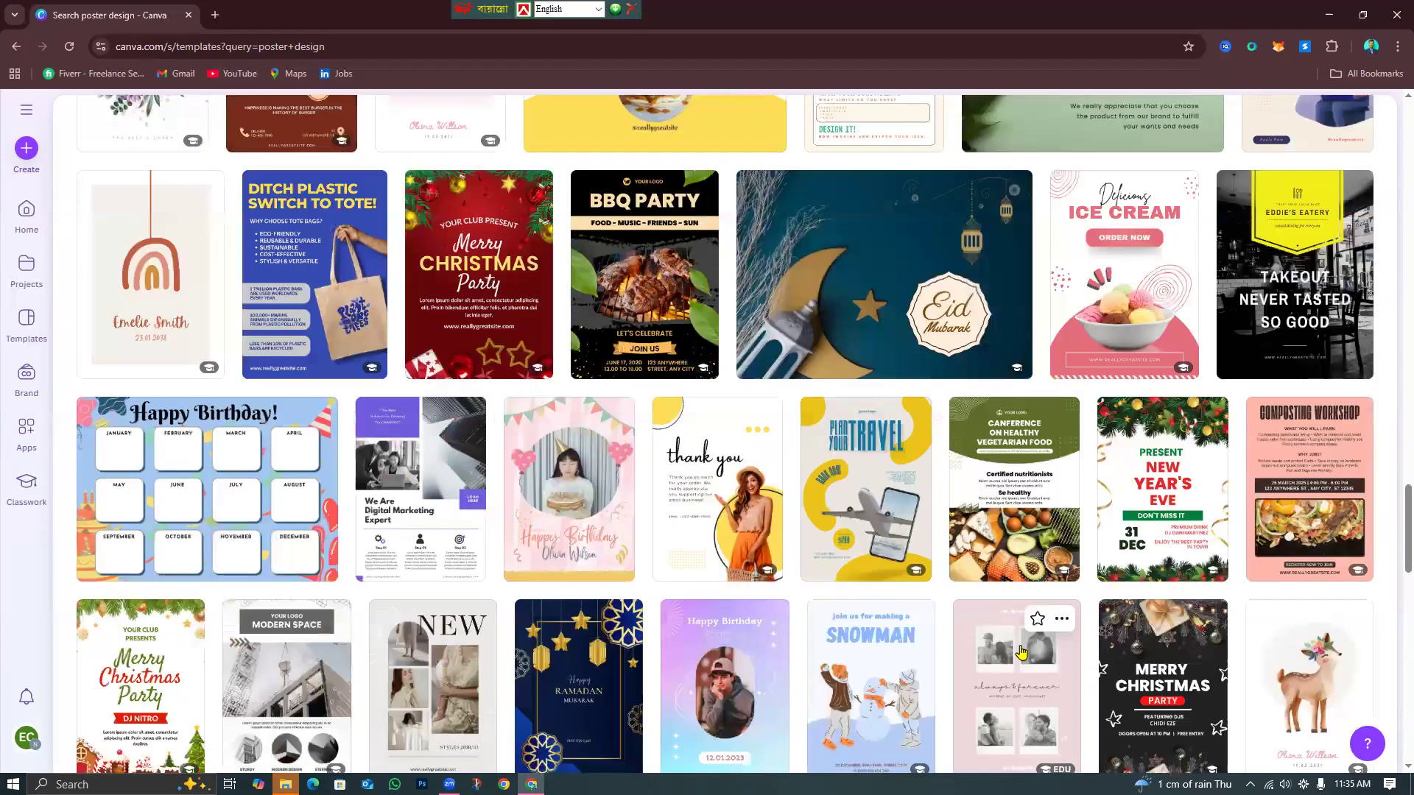
key("Home")
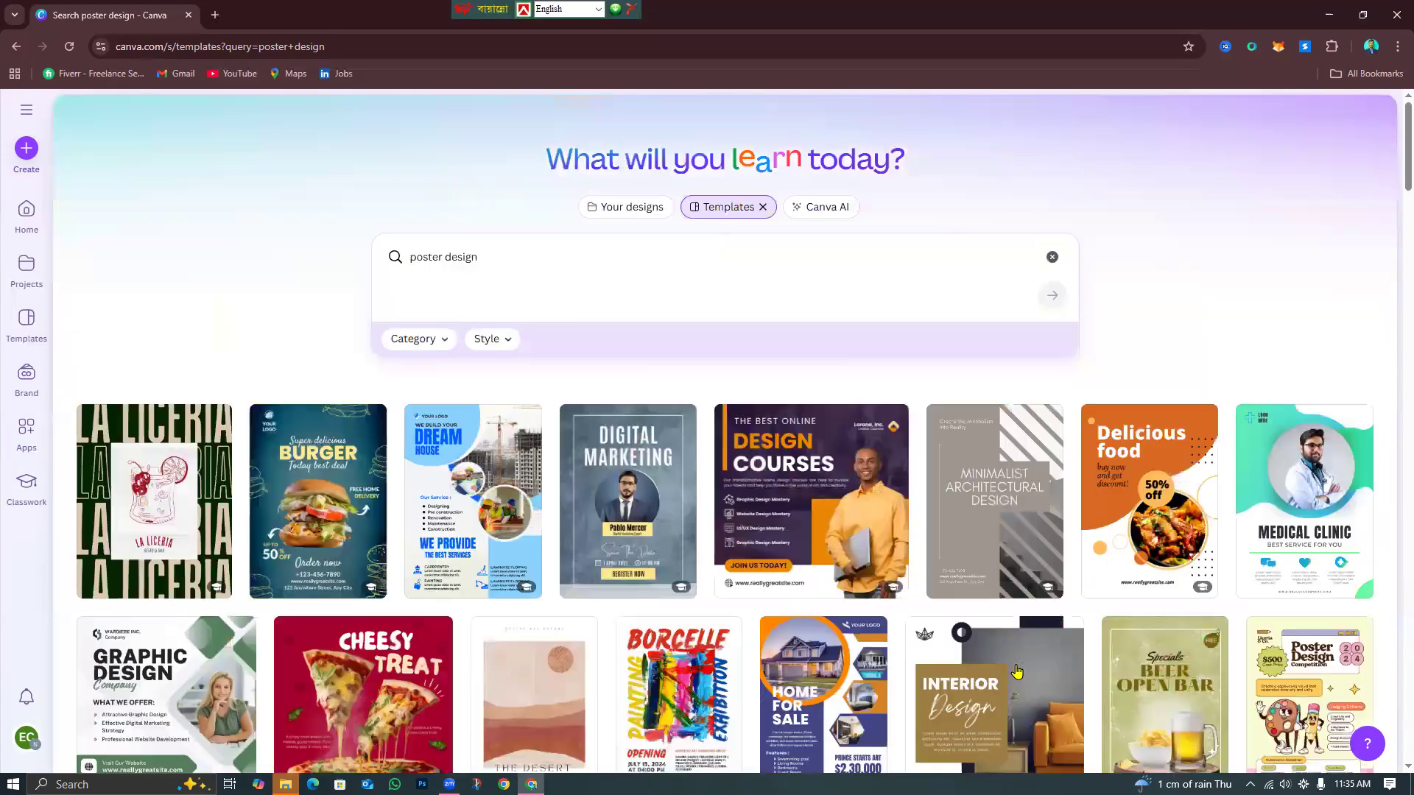
scroll(1017, 670, "down", 3)
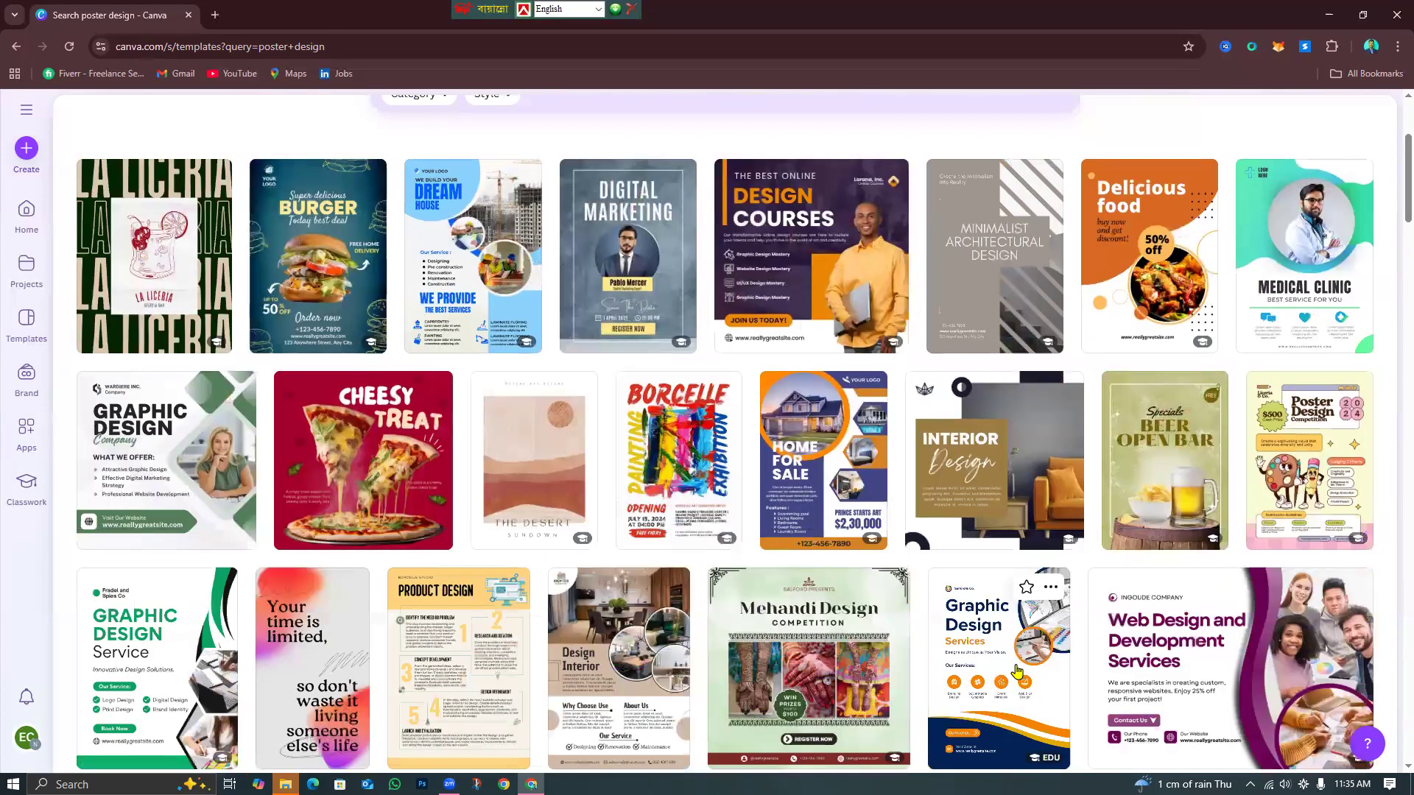
scroll(1017, 670, "down", 8)
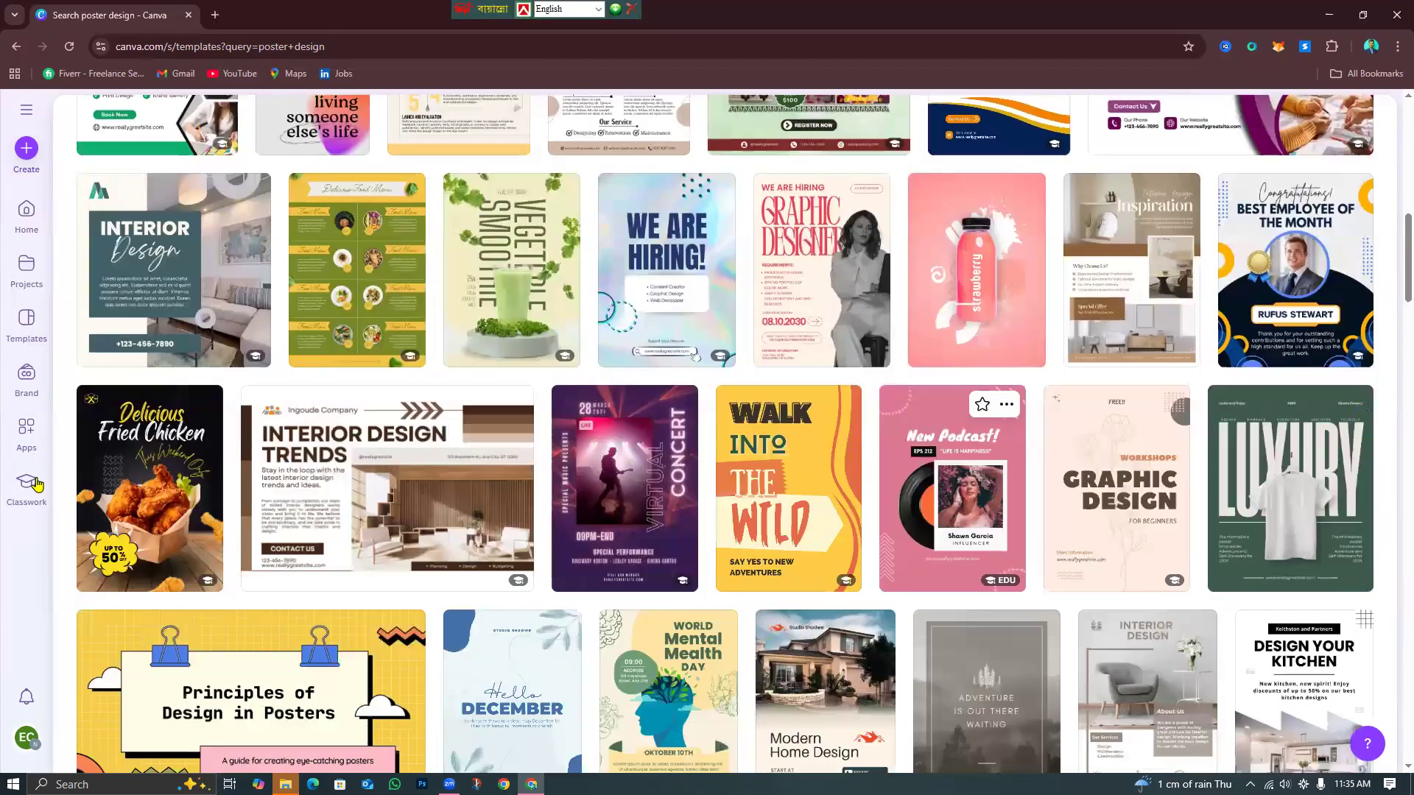
left_click(125, 495)
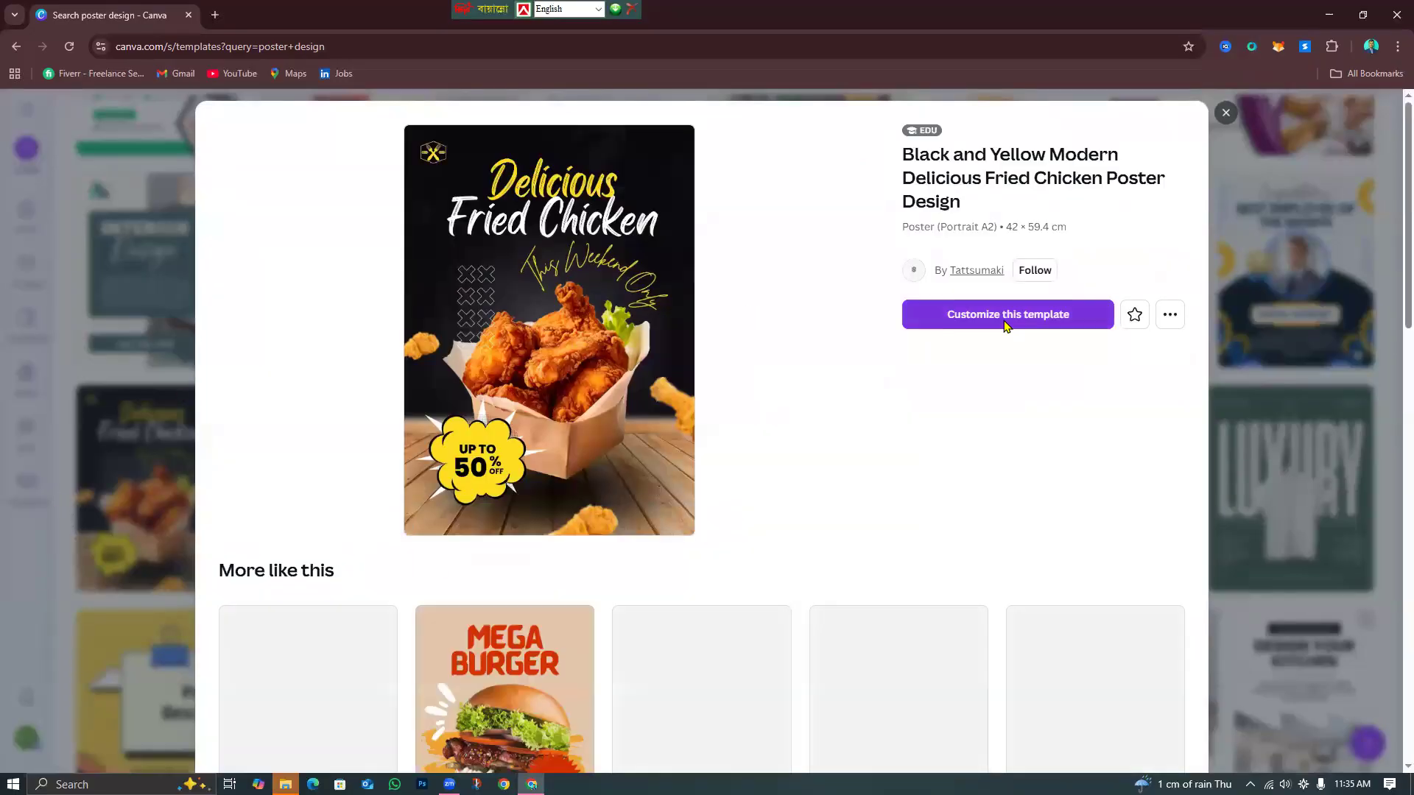
Customize the fried chicken template and box-select all elements on the poster.
left_click(1006, 316)
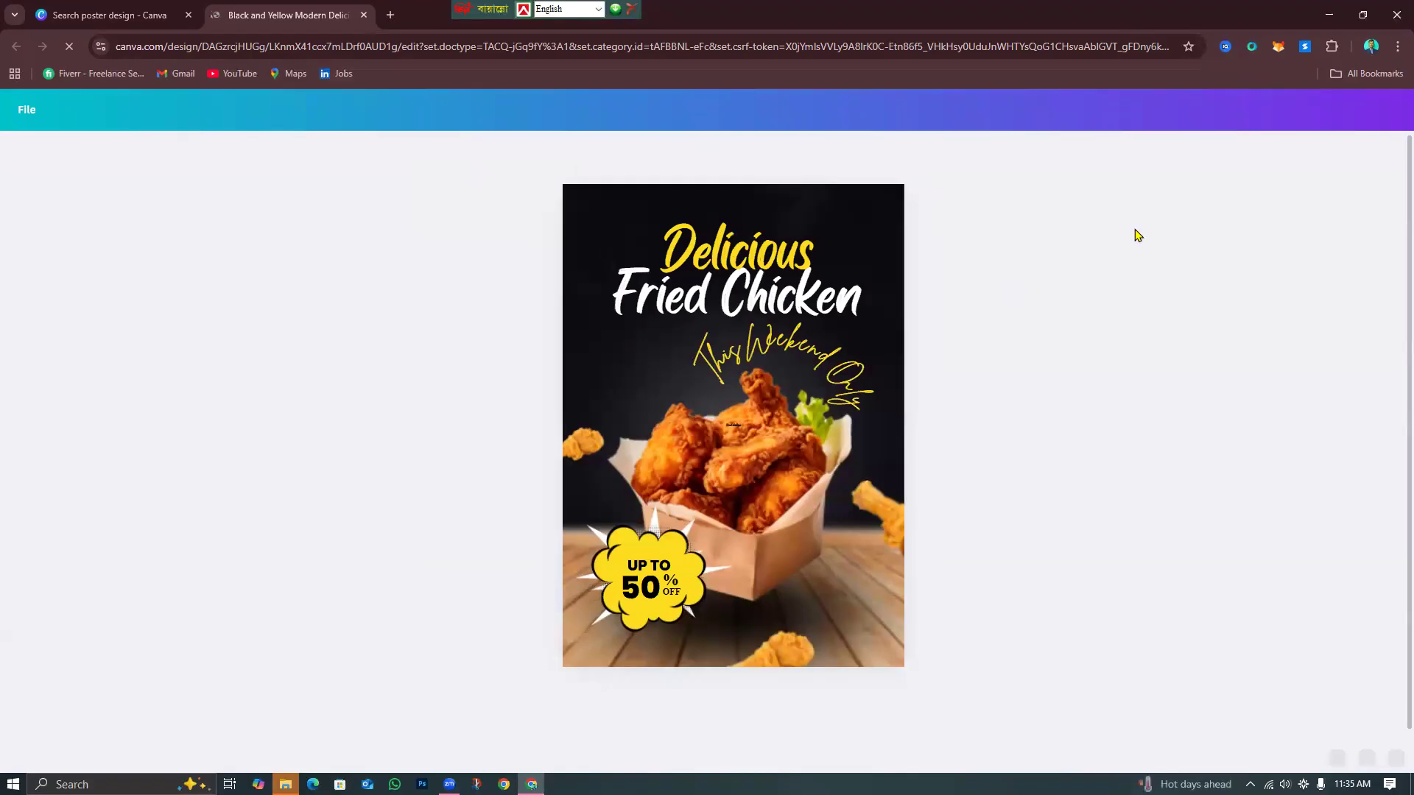
left_click_drag(992, 219, 441, 745)
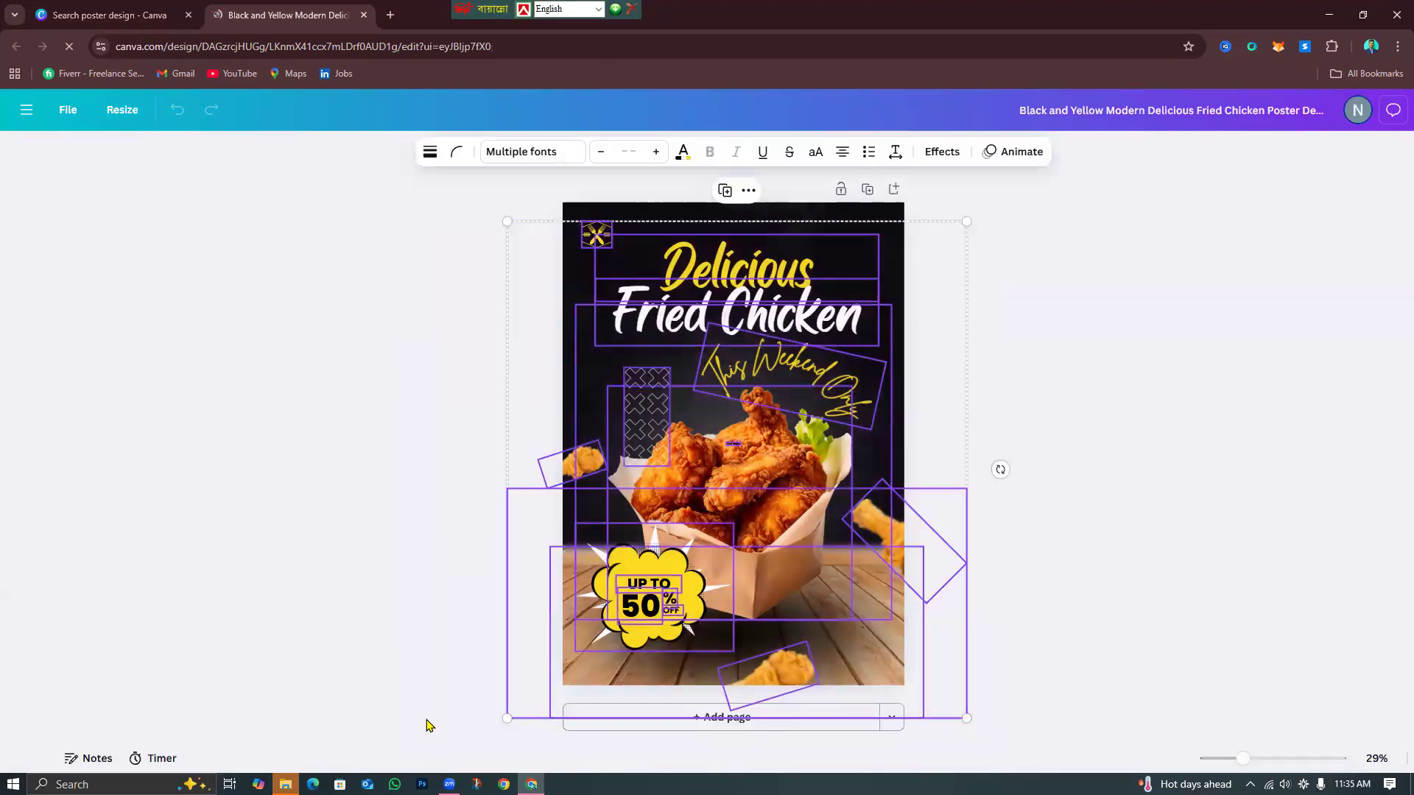
Delete all the poster's text, food photos and badges, then select the dark background image.
key("Delete")
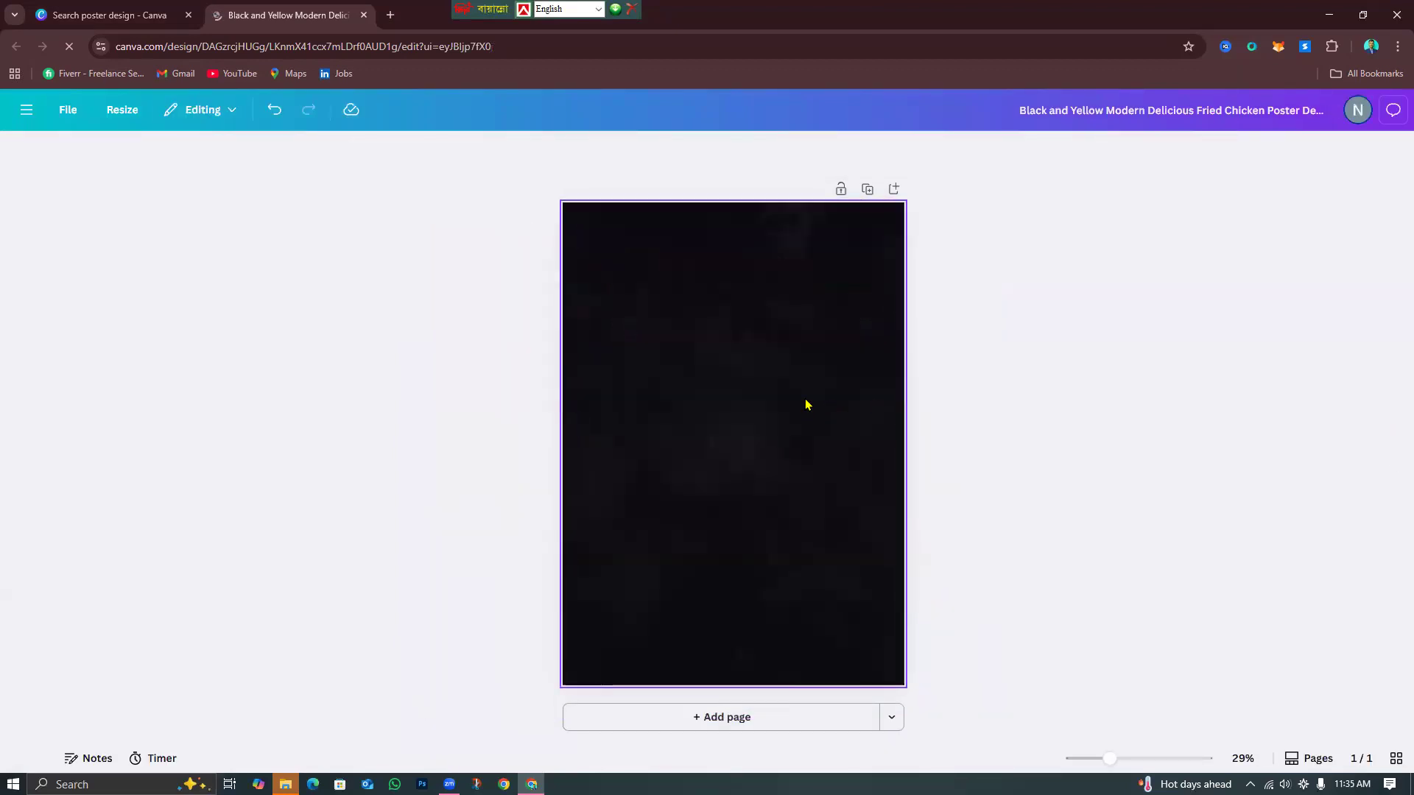
left_click(1018, 389)
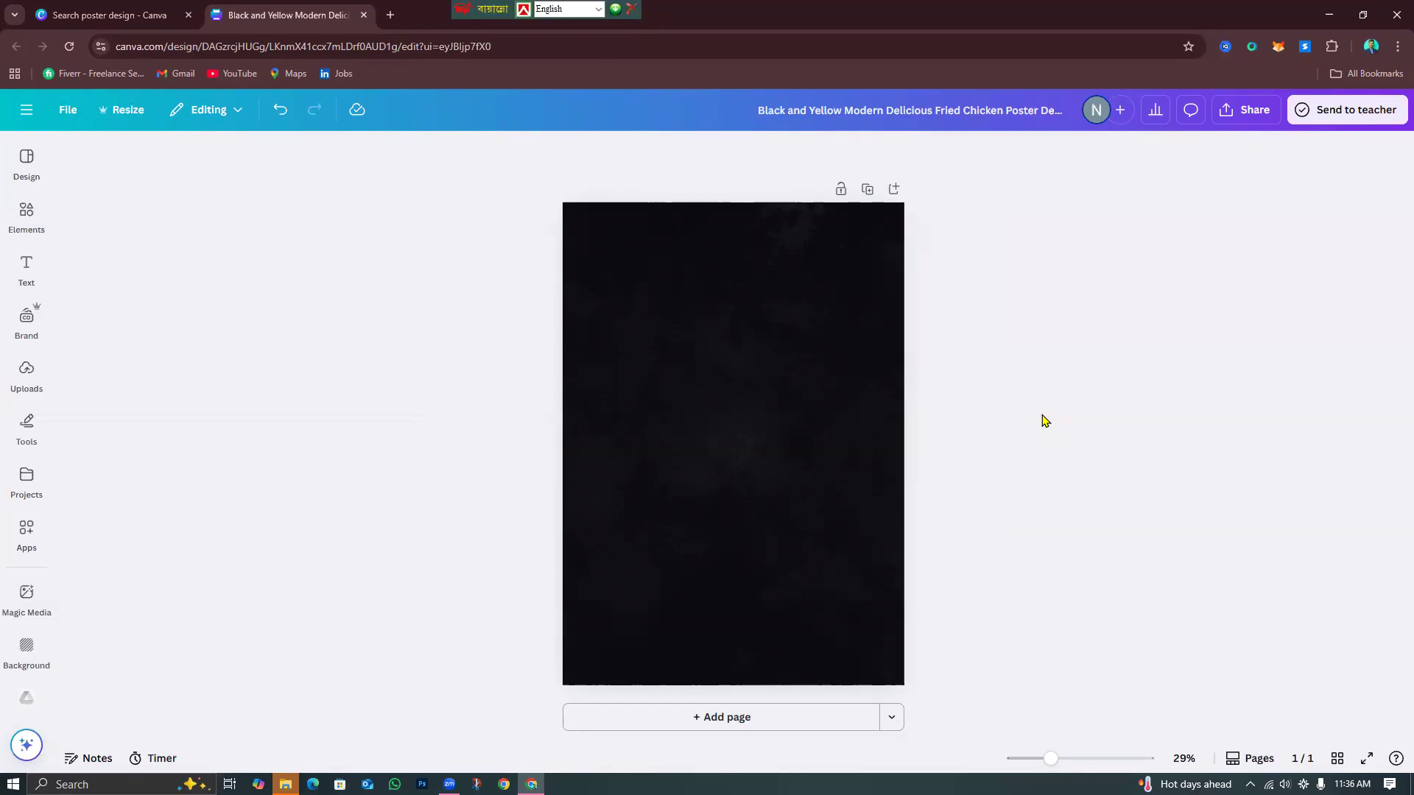
left_click(757, 426)
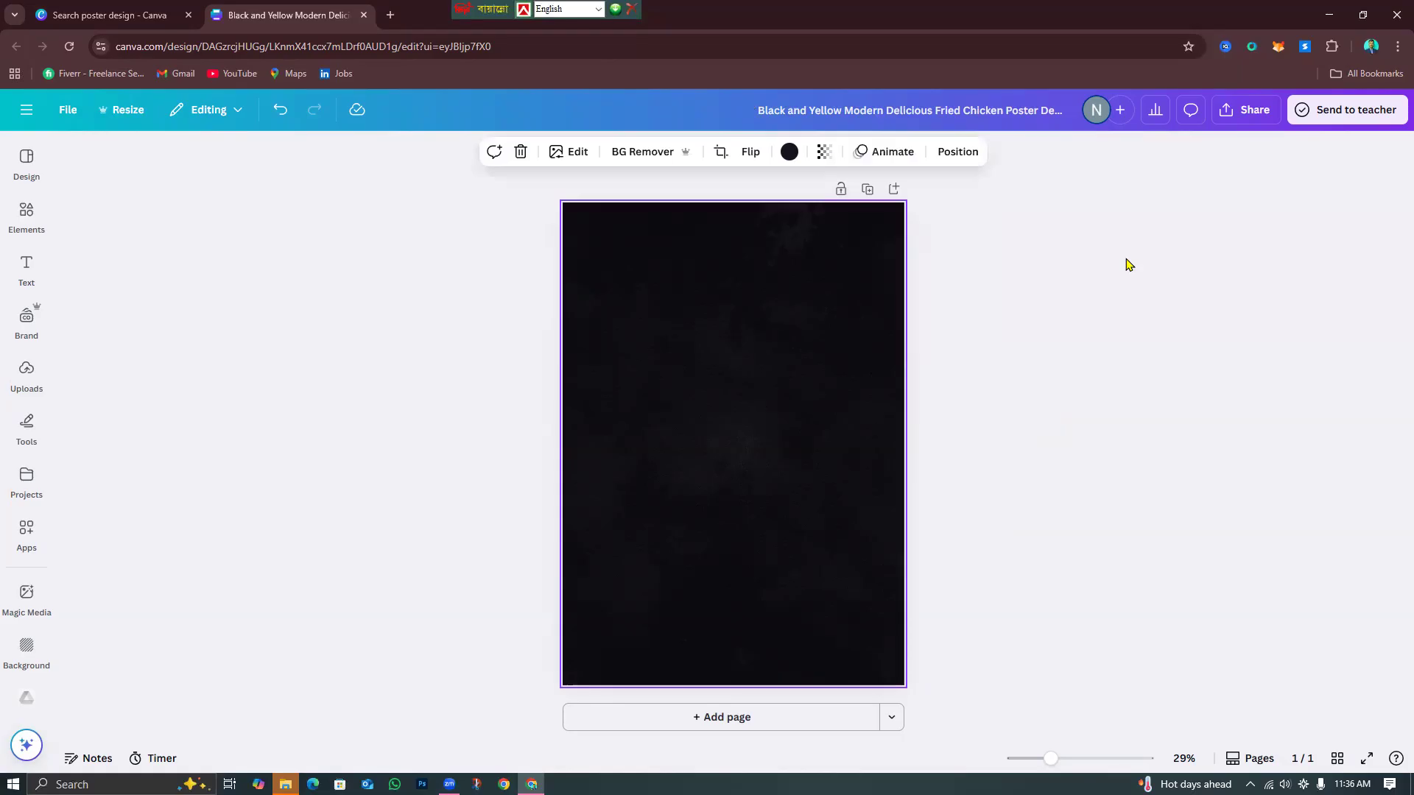
In a new tab, search Google Images for 'resturant food design'.
left_click(390, 17)
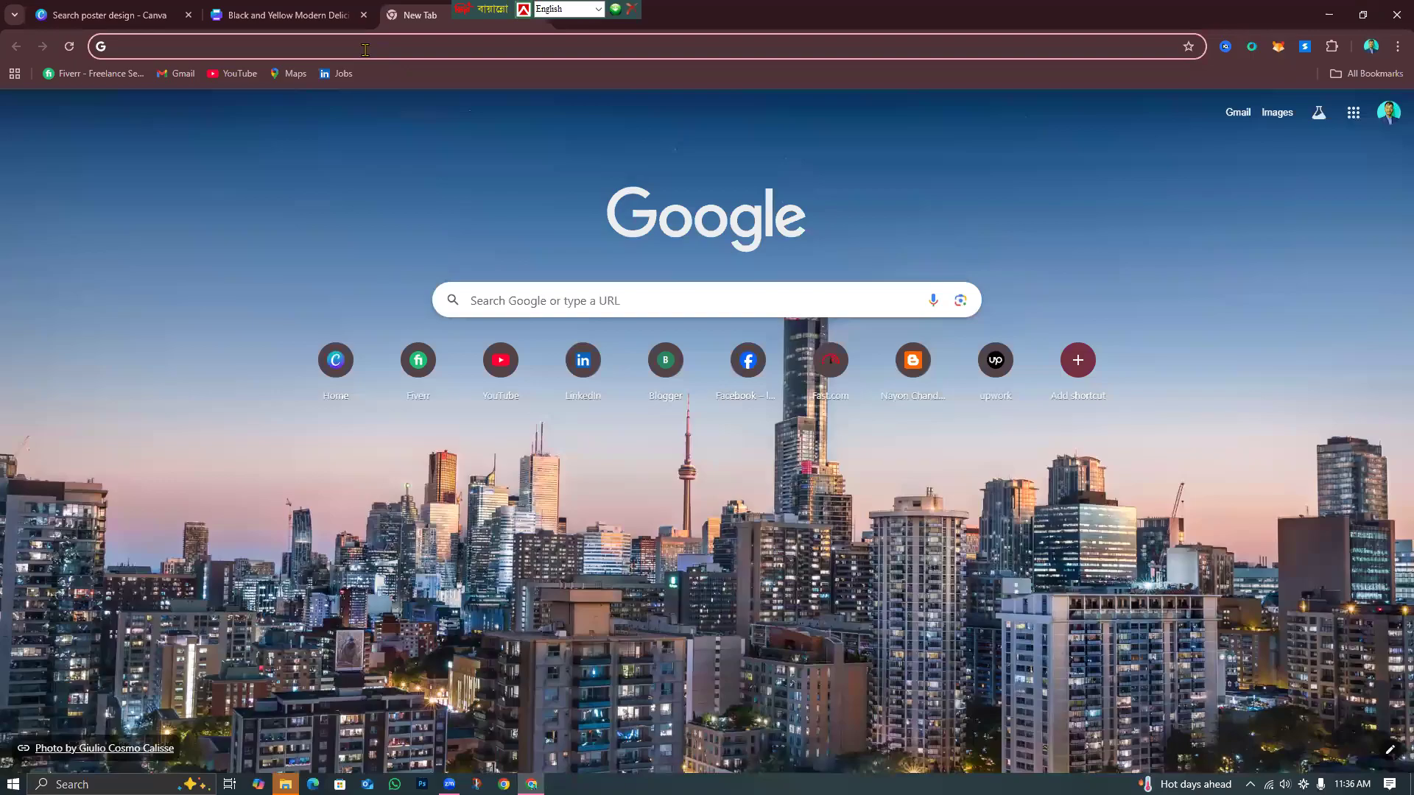
left_click(365, 49)
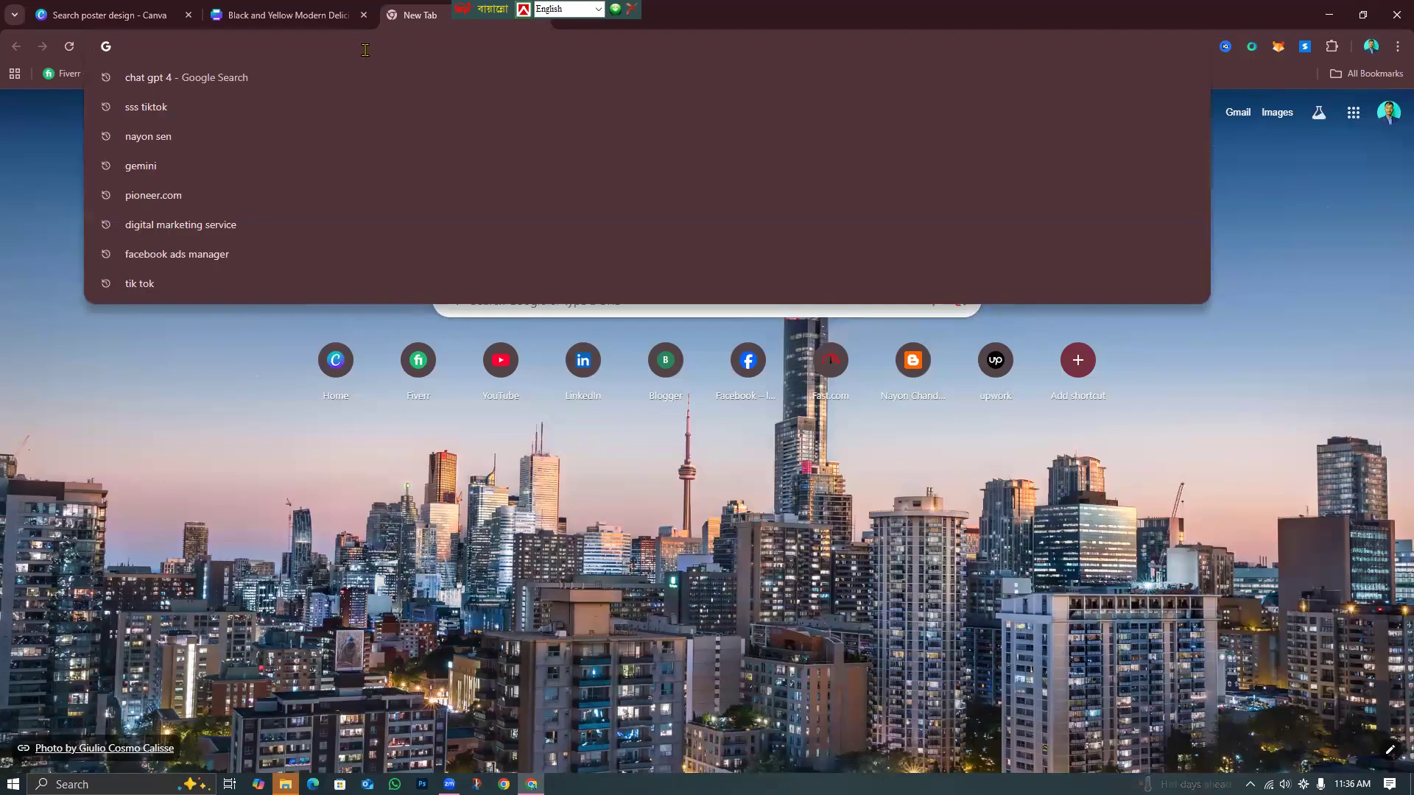
type("restu")
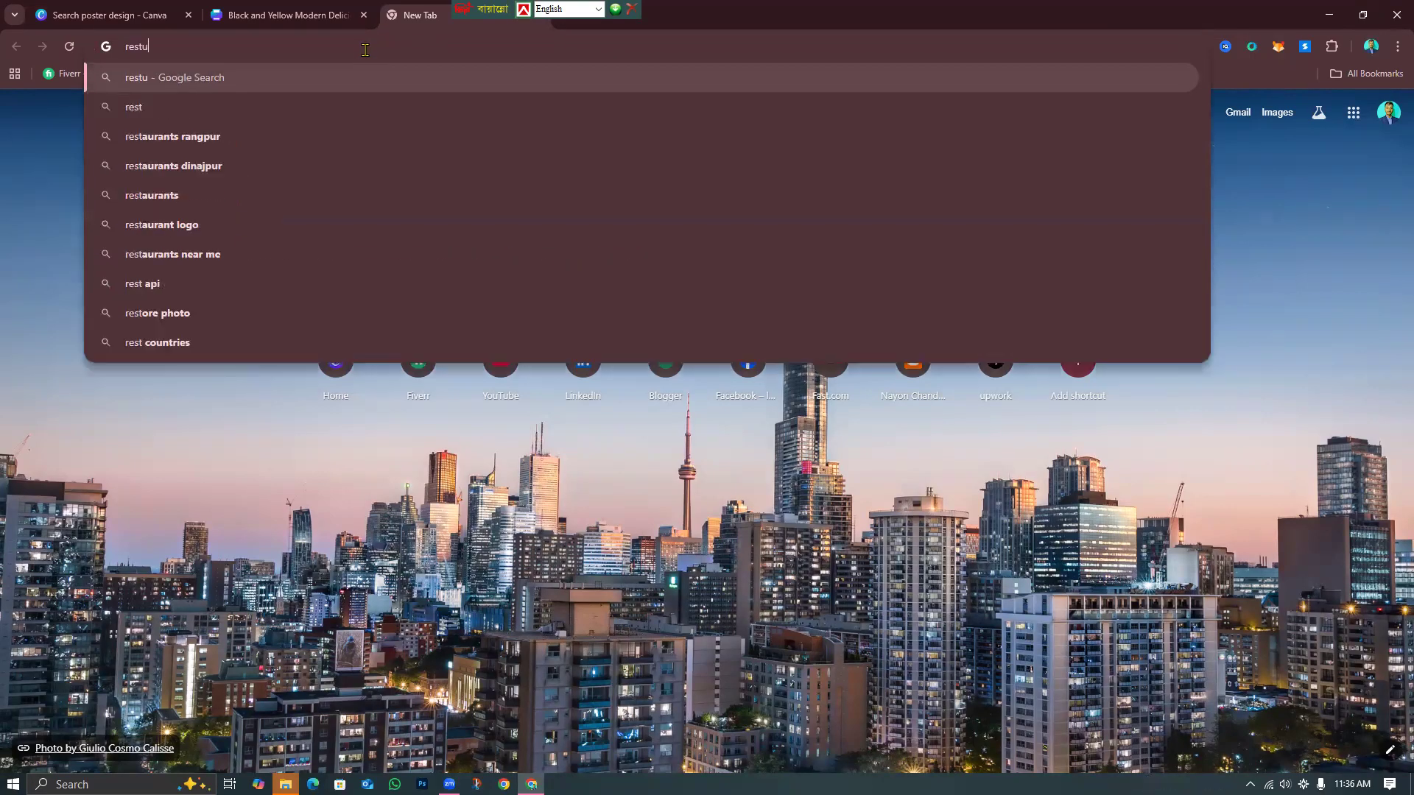
type("ran")
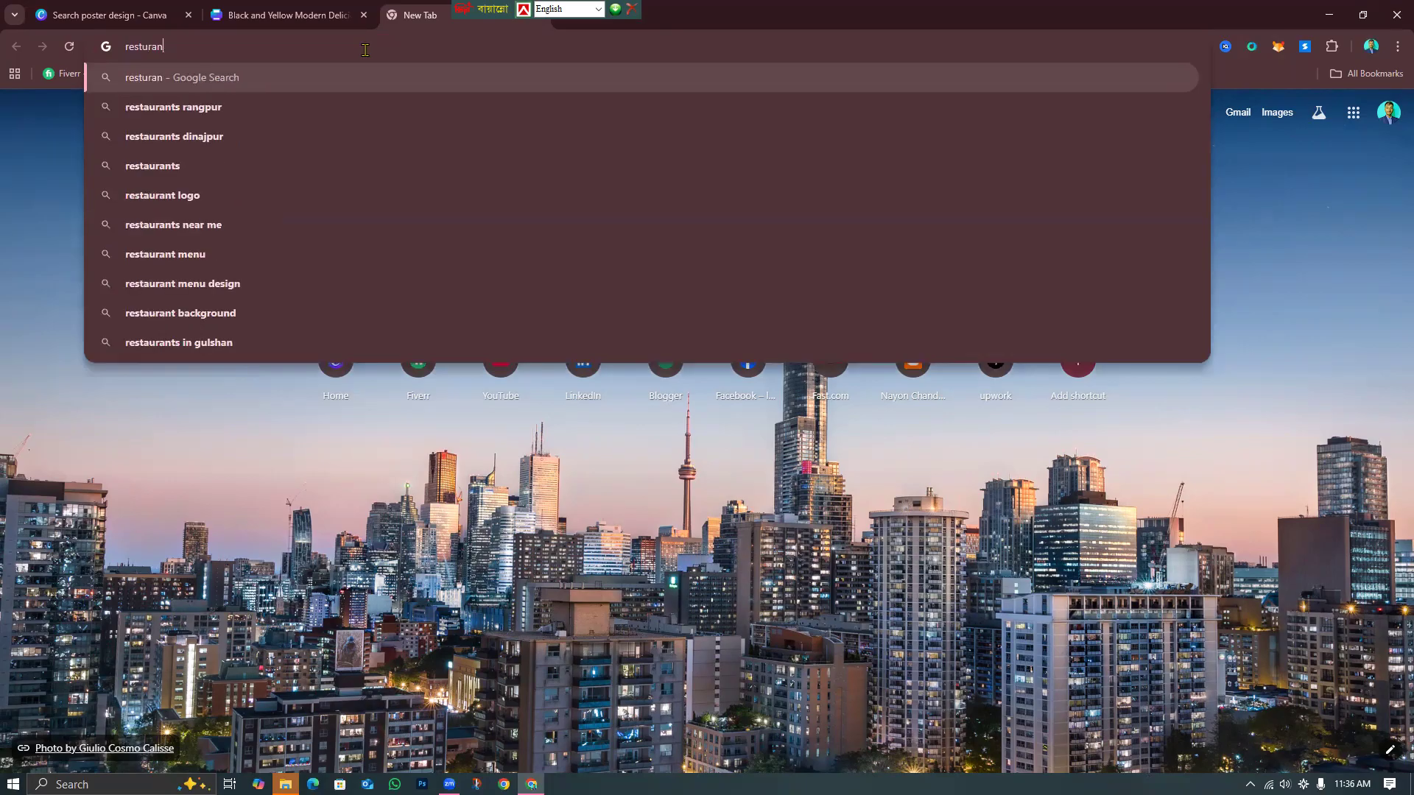
type("t f")
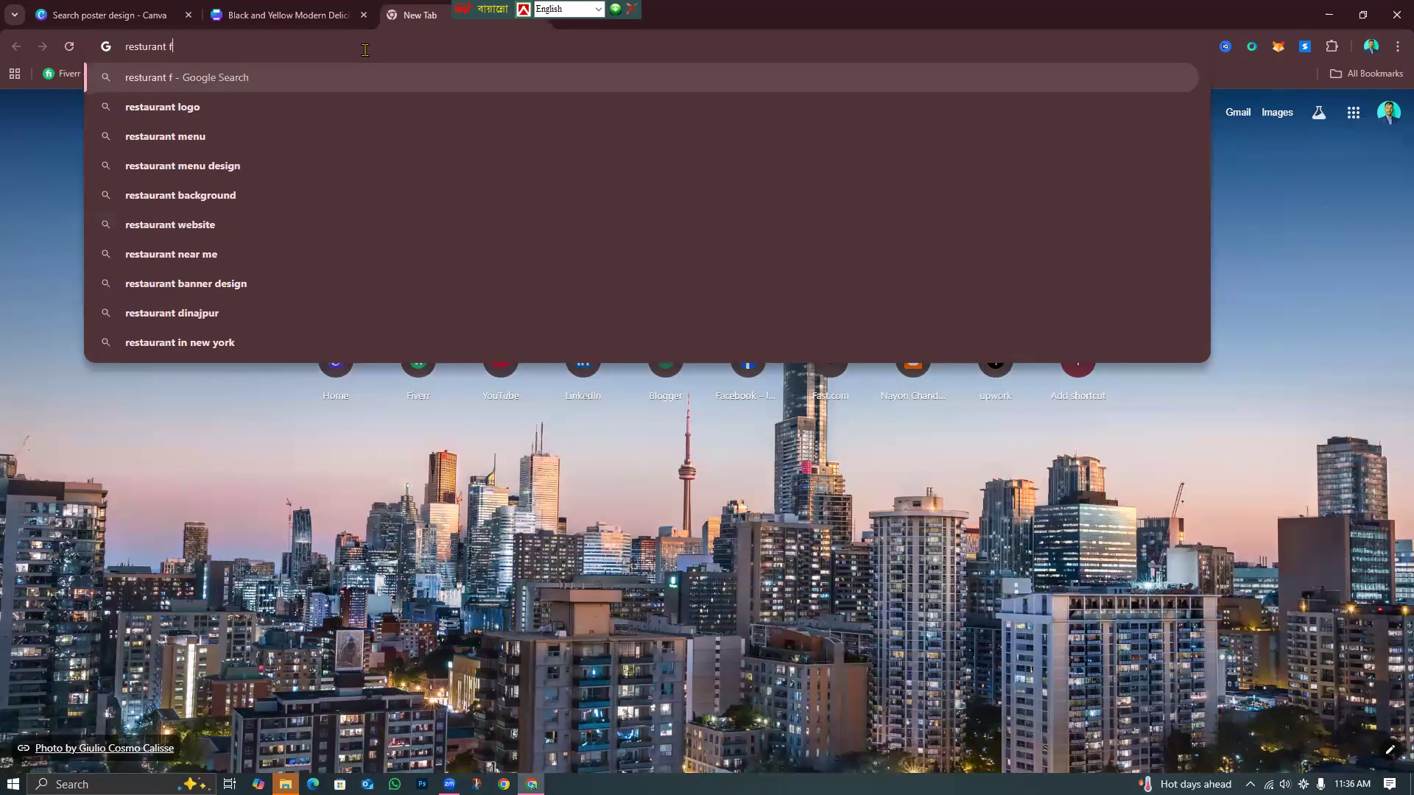
type("ood de")
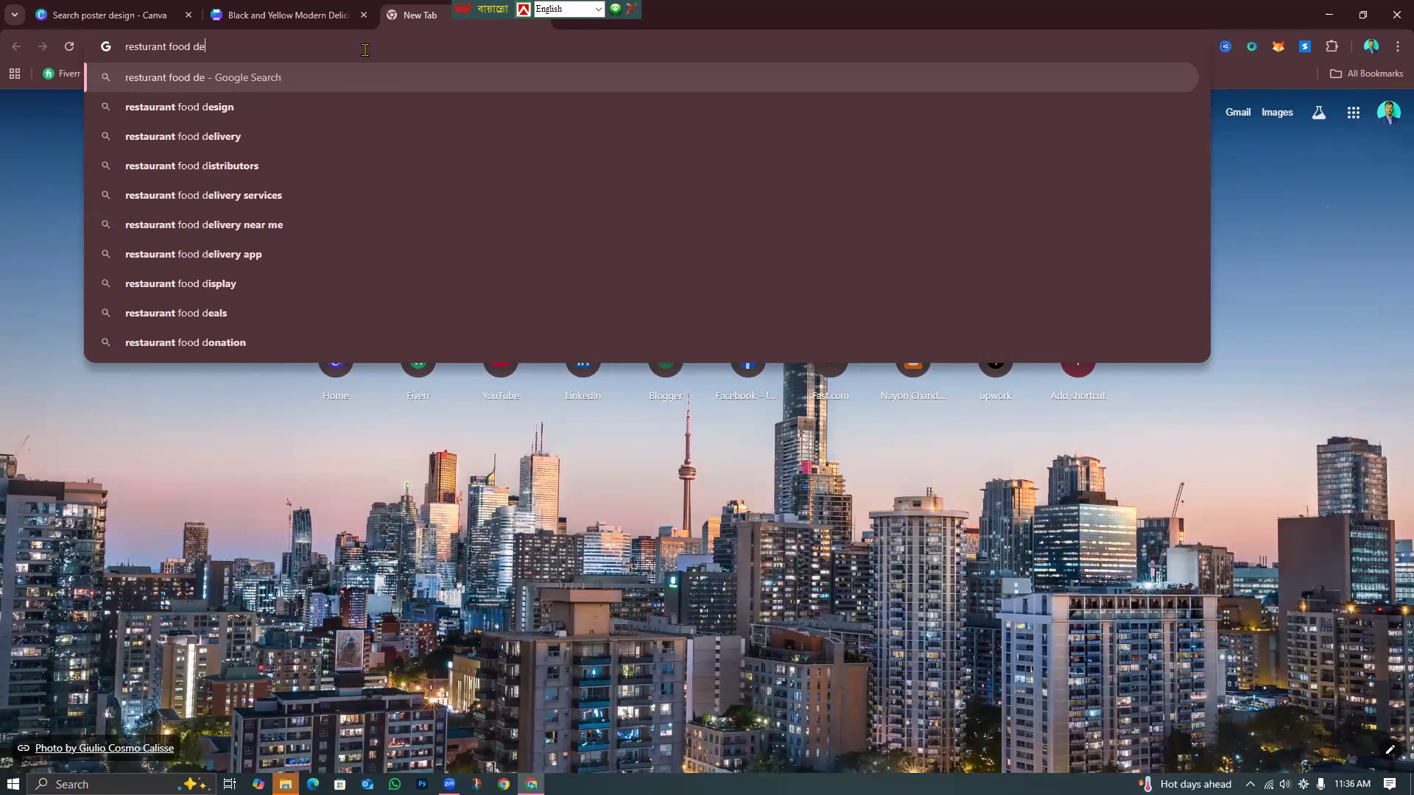
type("sig")
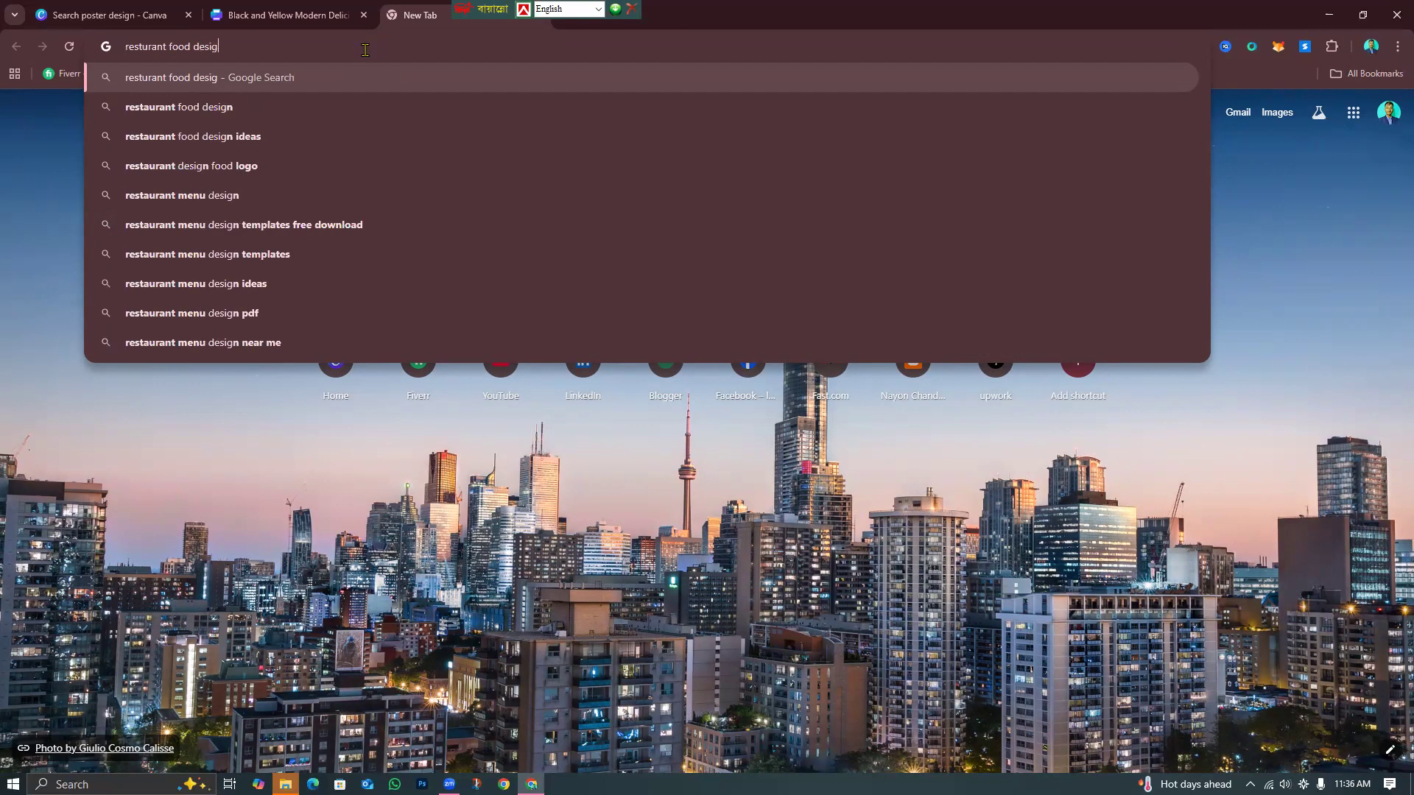
type("n")
key("Return")
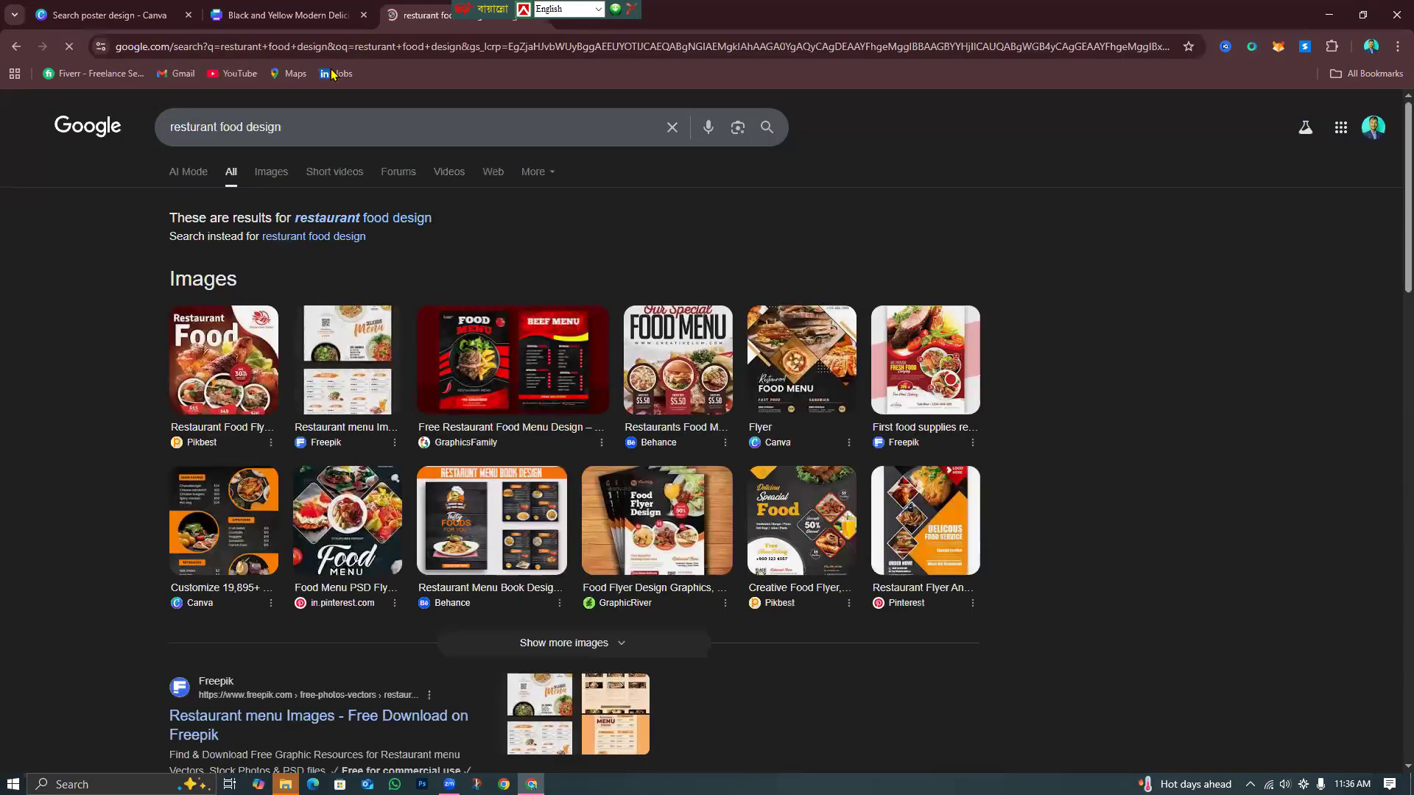
left_click(272, 172)
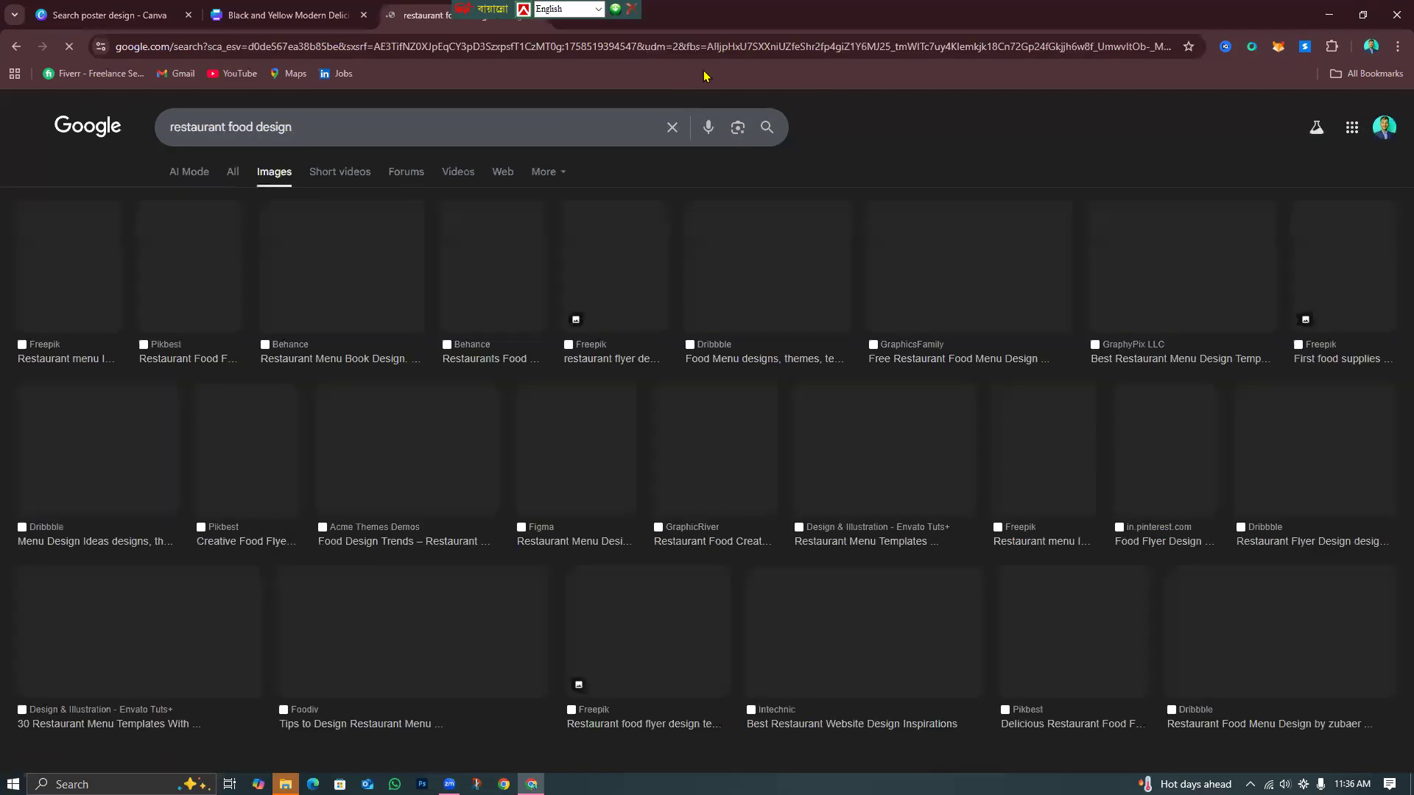
Preview the red 'Hot & Special FOOD' Creative Fabrica salad banner, then return to Canva.
scroll(641, 516, "down", 3)
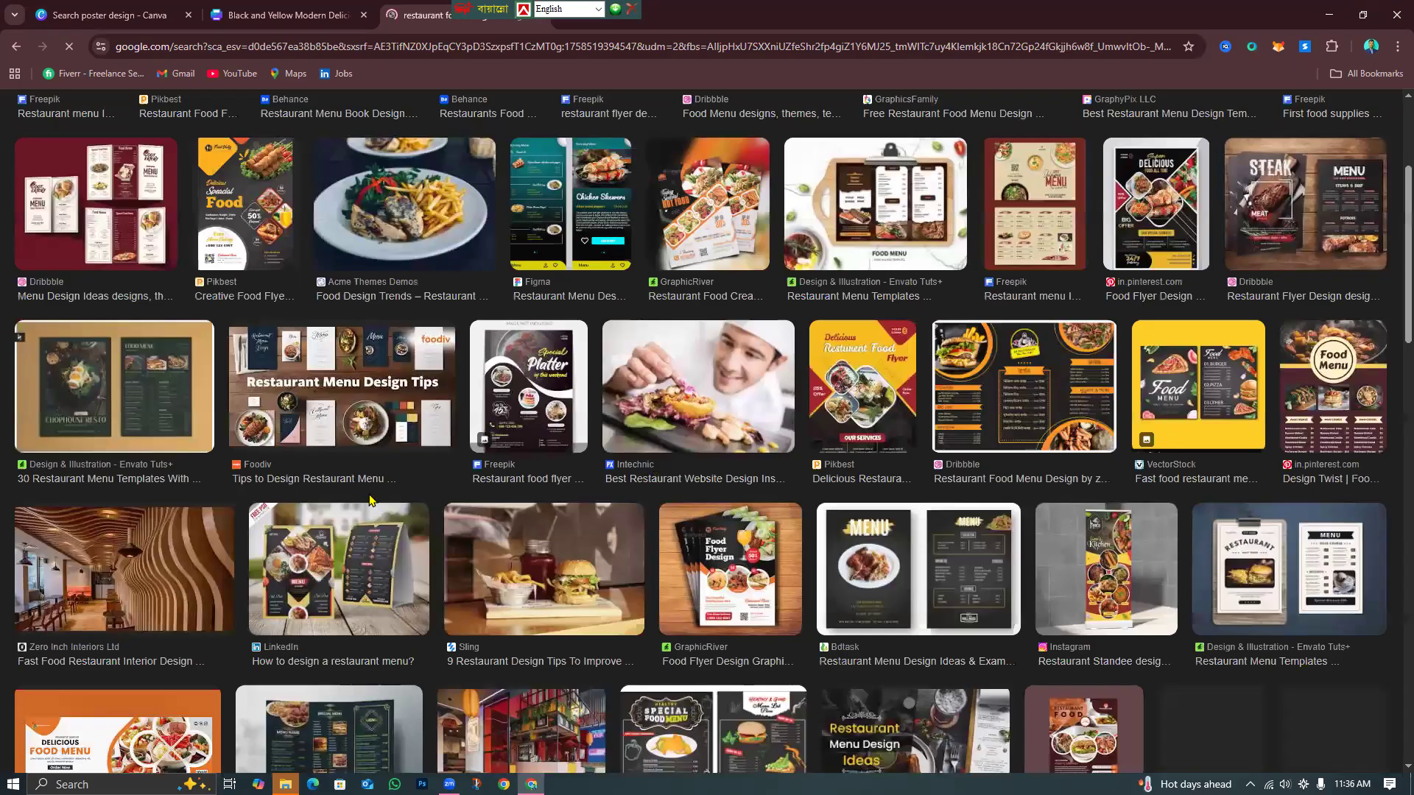
scroll(371, 500, "down", 3)
scroll(429, 621, "down", 2)
scroll(430, 620, "up", 2)
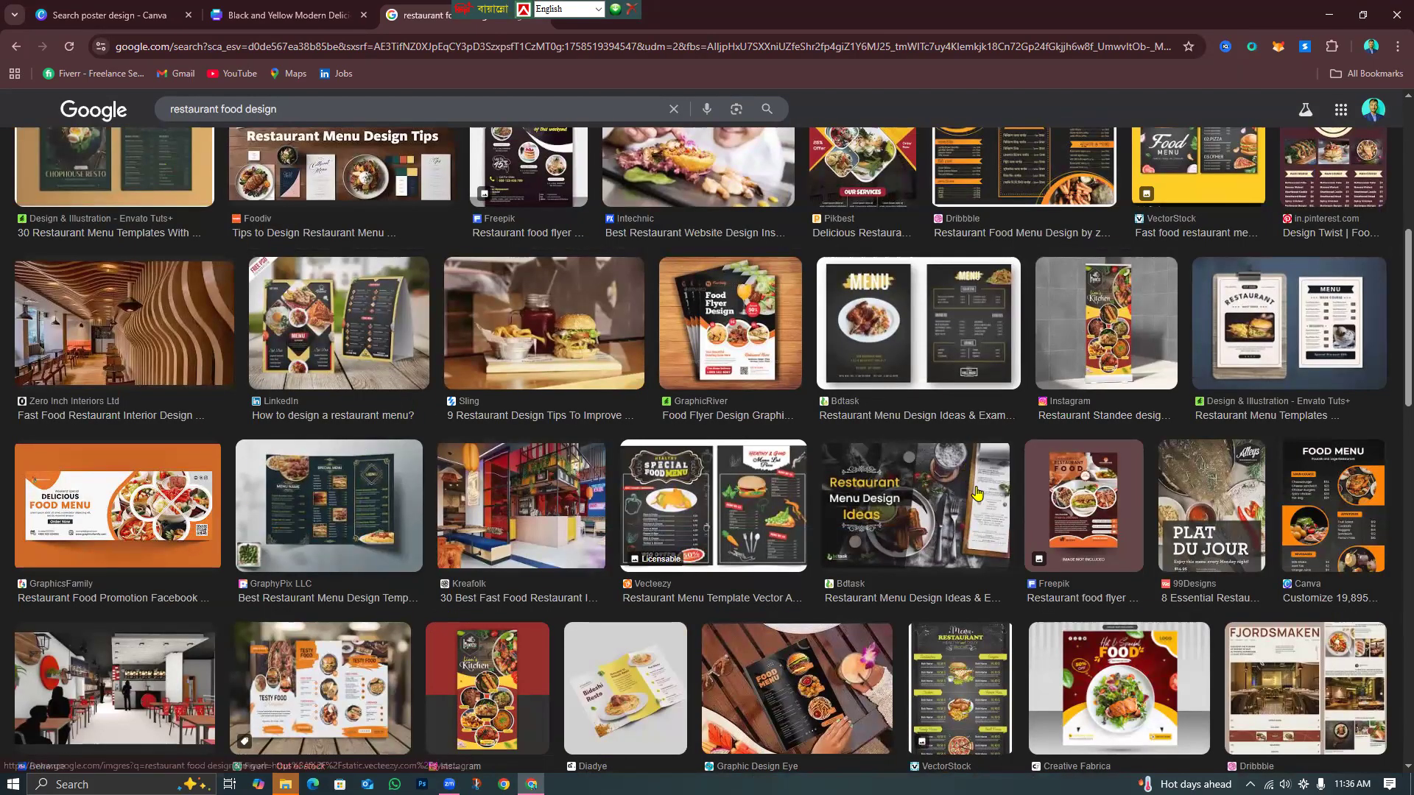
scroll(978, 494, "down", 5)
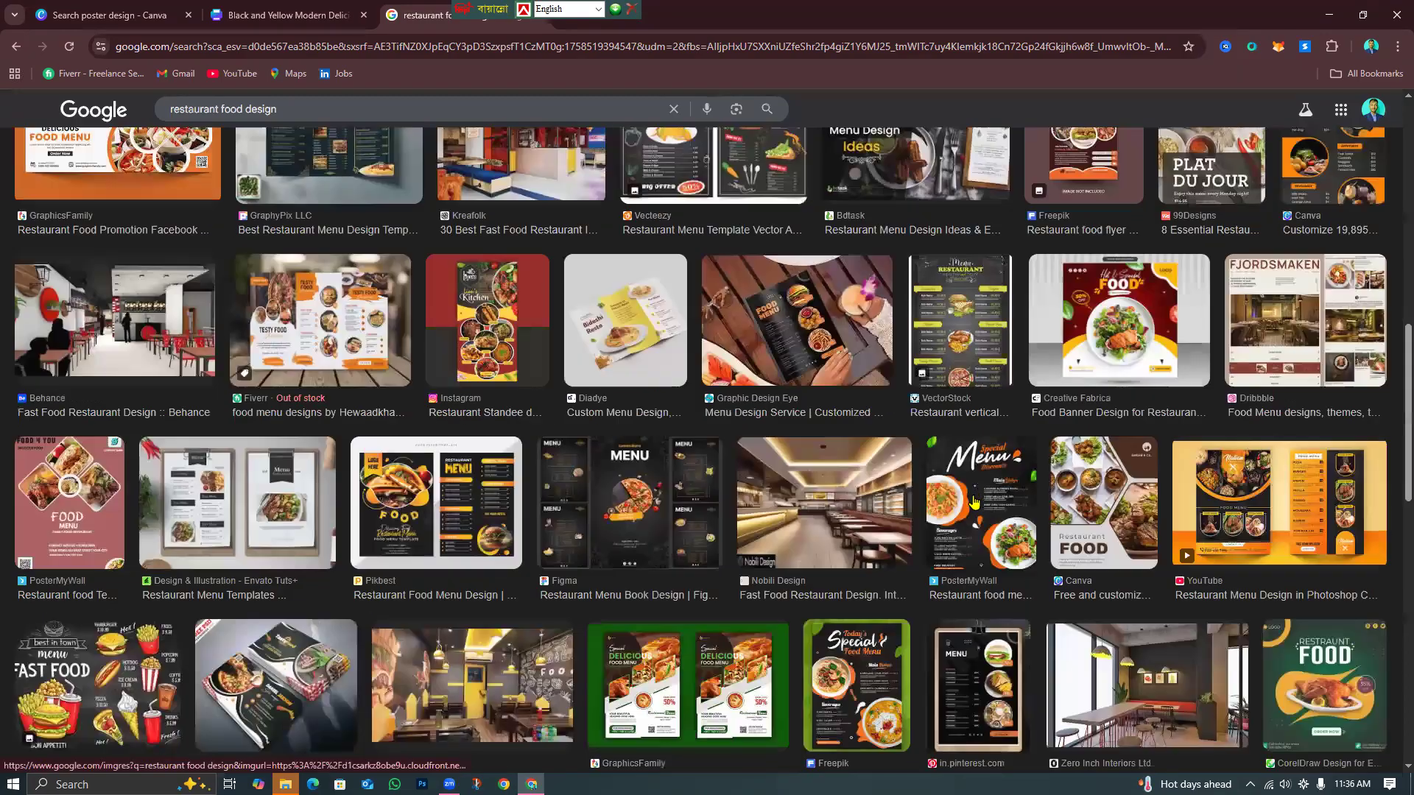
scroll(974, 506, "up", 2)
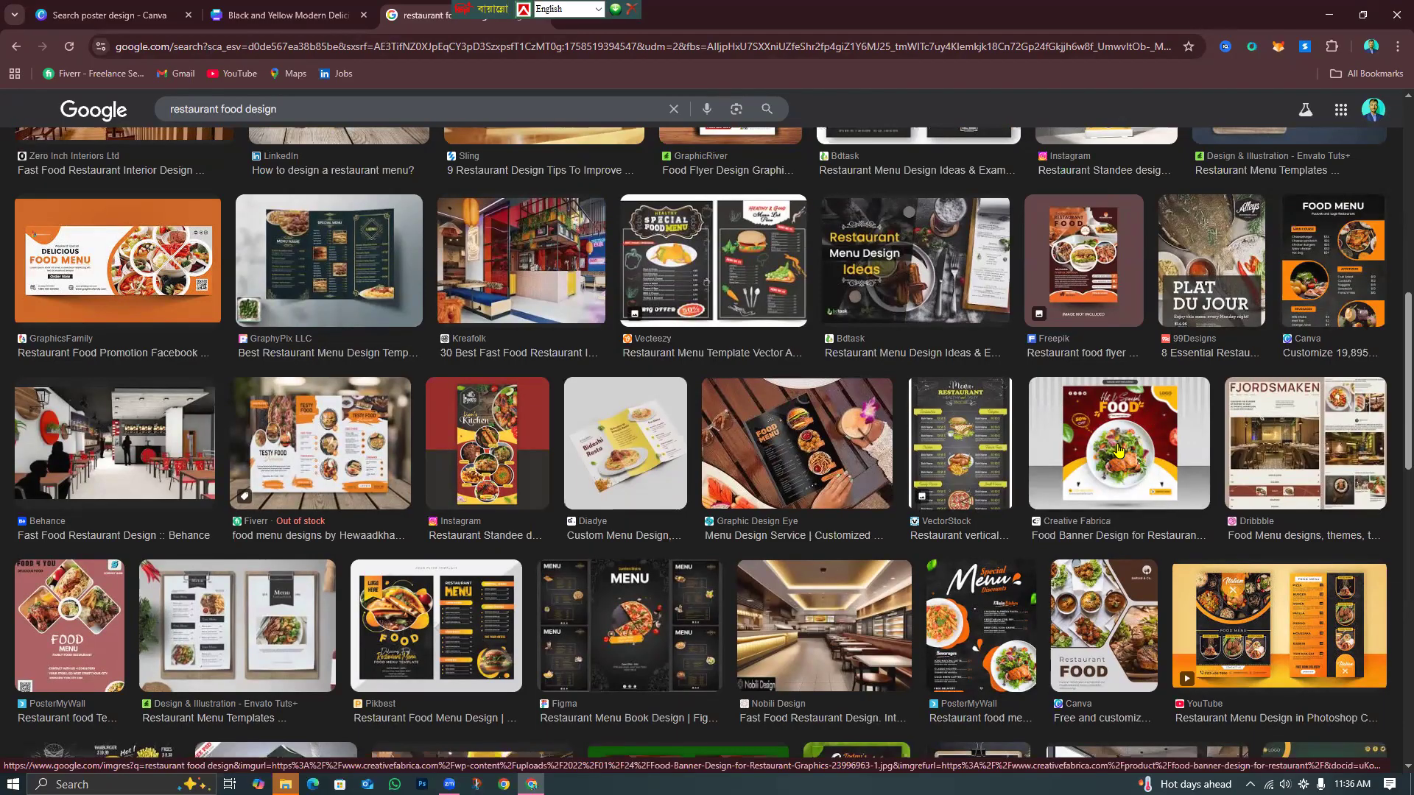
left_click(1177, 446)
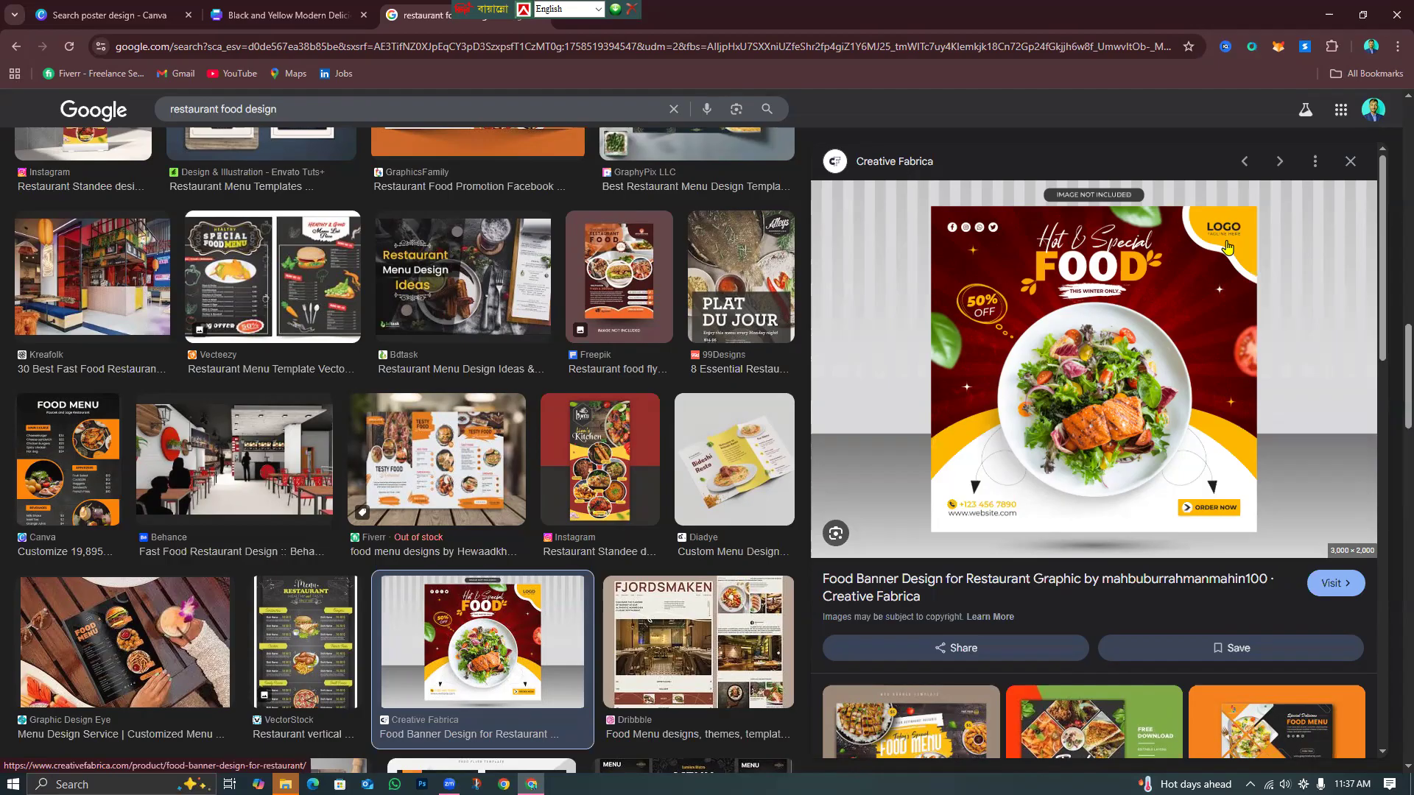
left_click(342, 10)
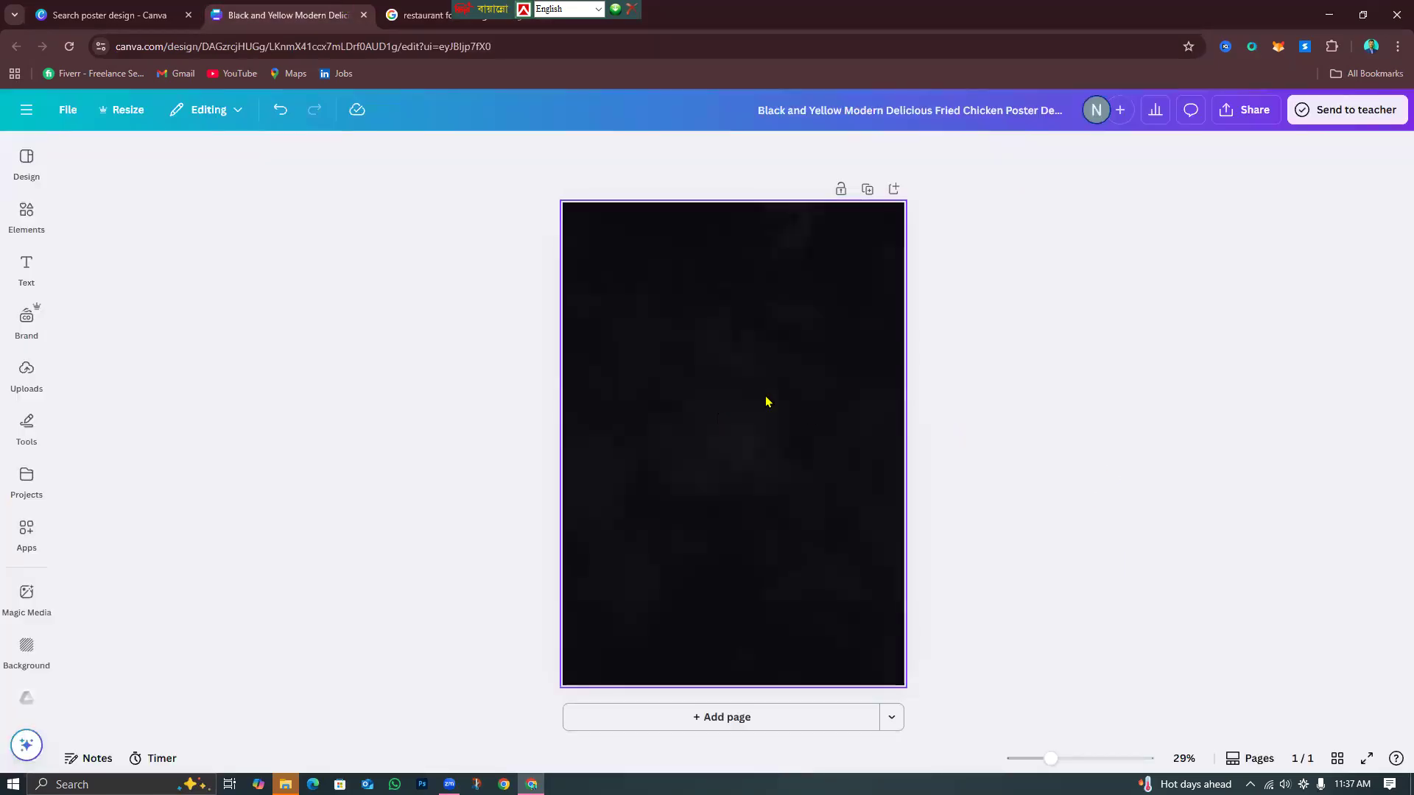
left_click(715, 342)
left_click(428, 10)
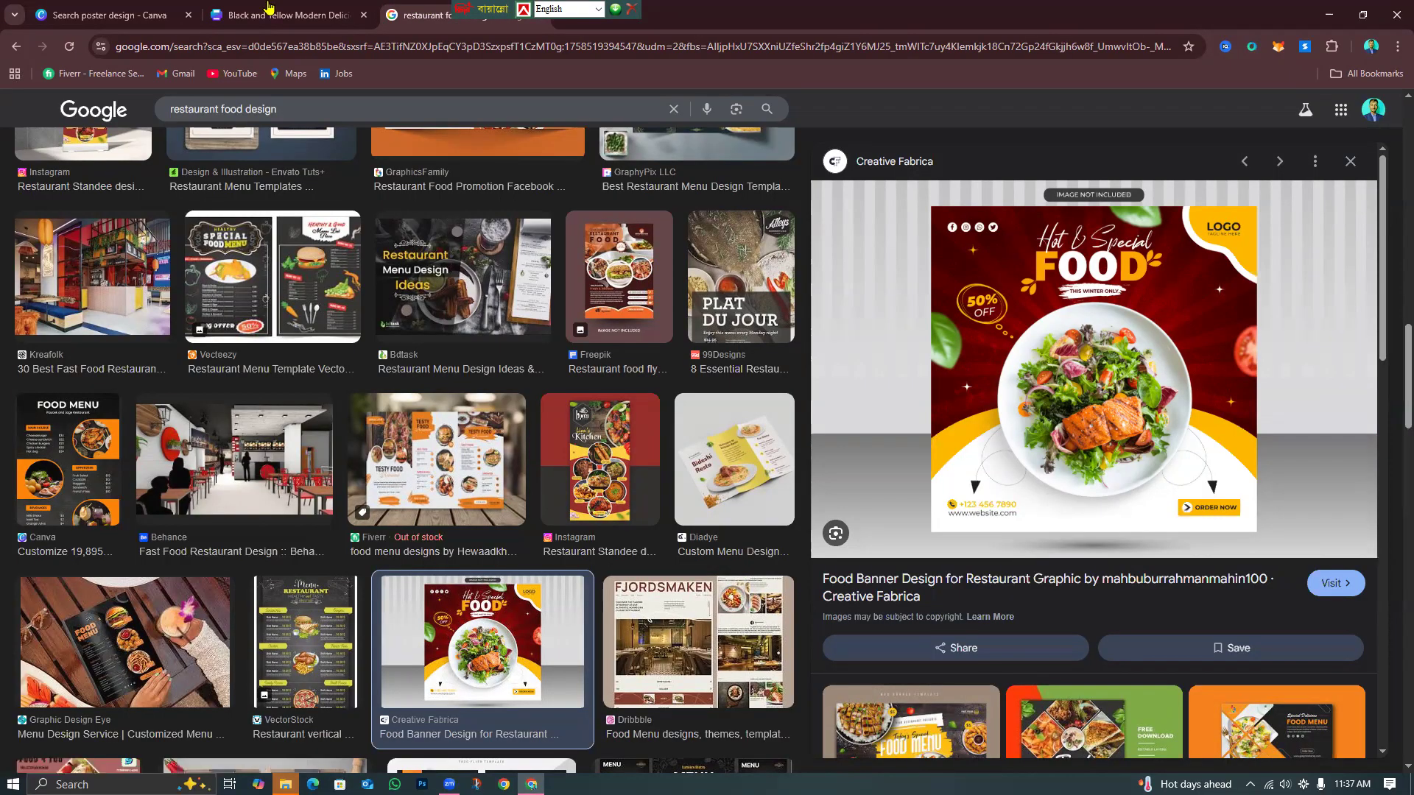
key("ctrl+shift+Tab")
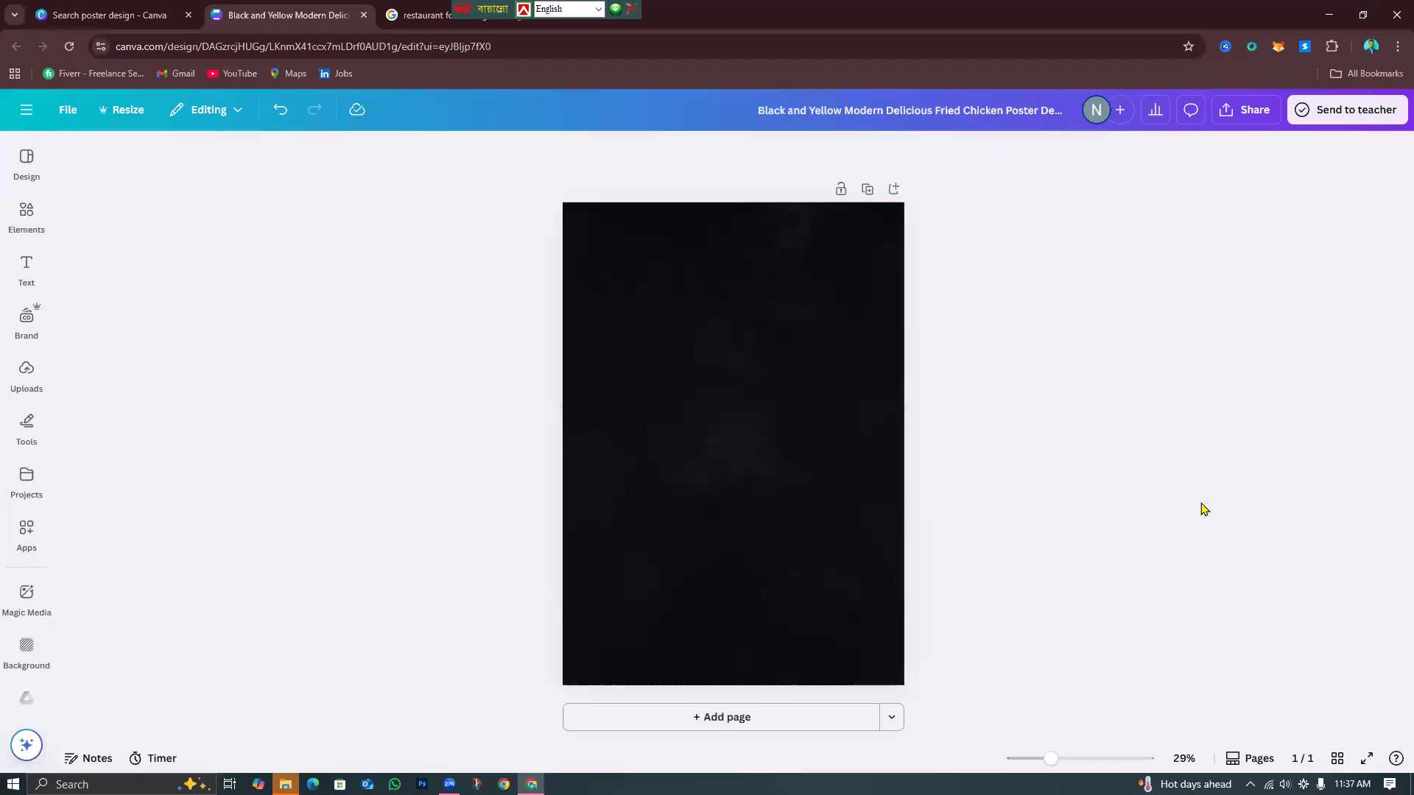
Set the poster page's background colour to red.
left_click(809, 232)
left_click(788, 161)
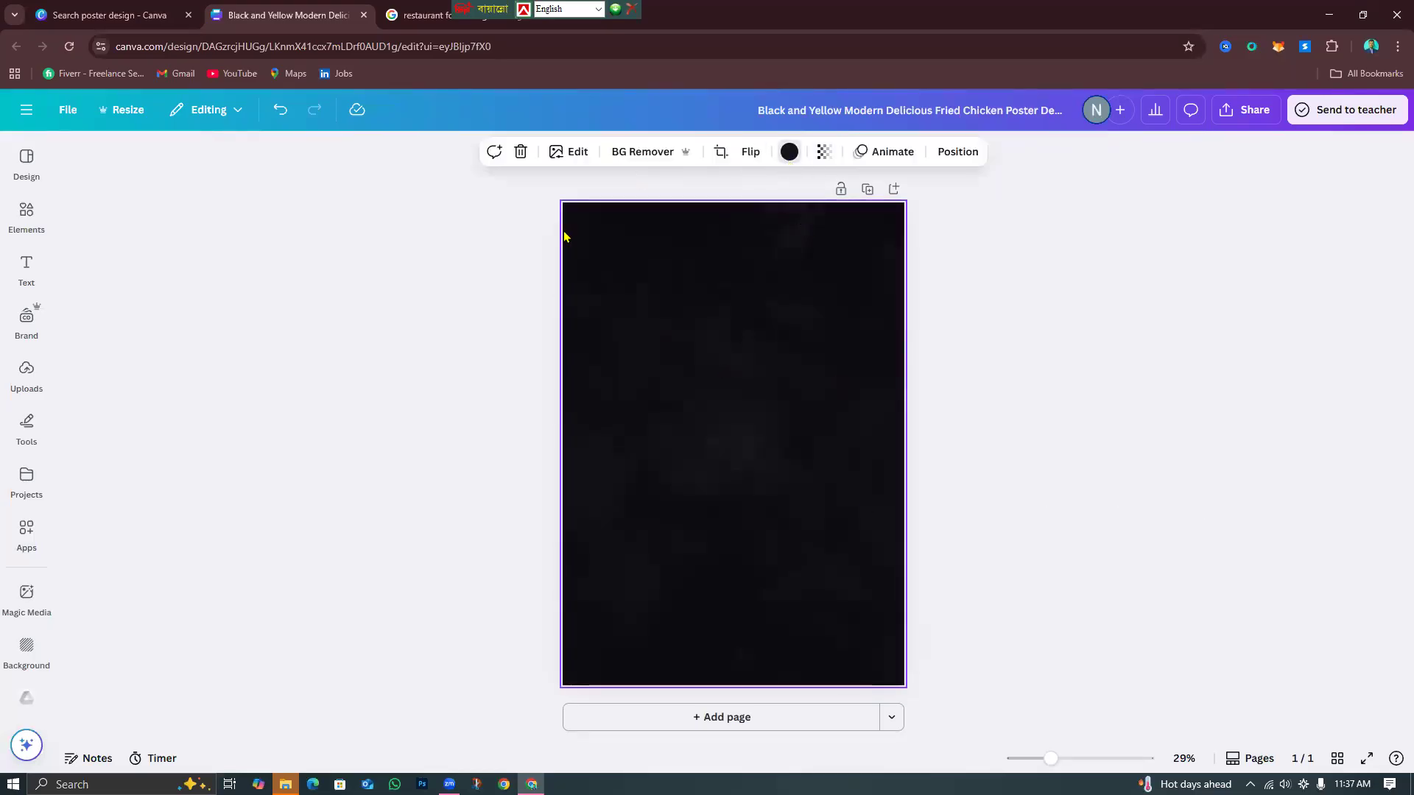
scroll(198, 617, "down", 1)
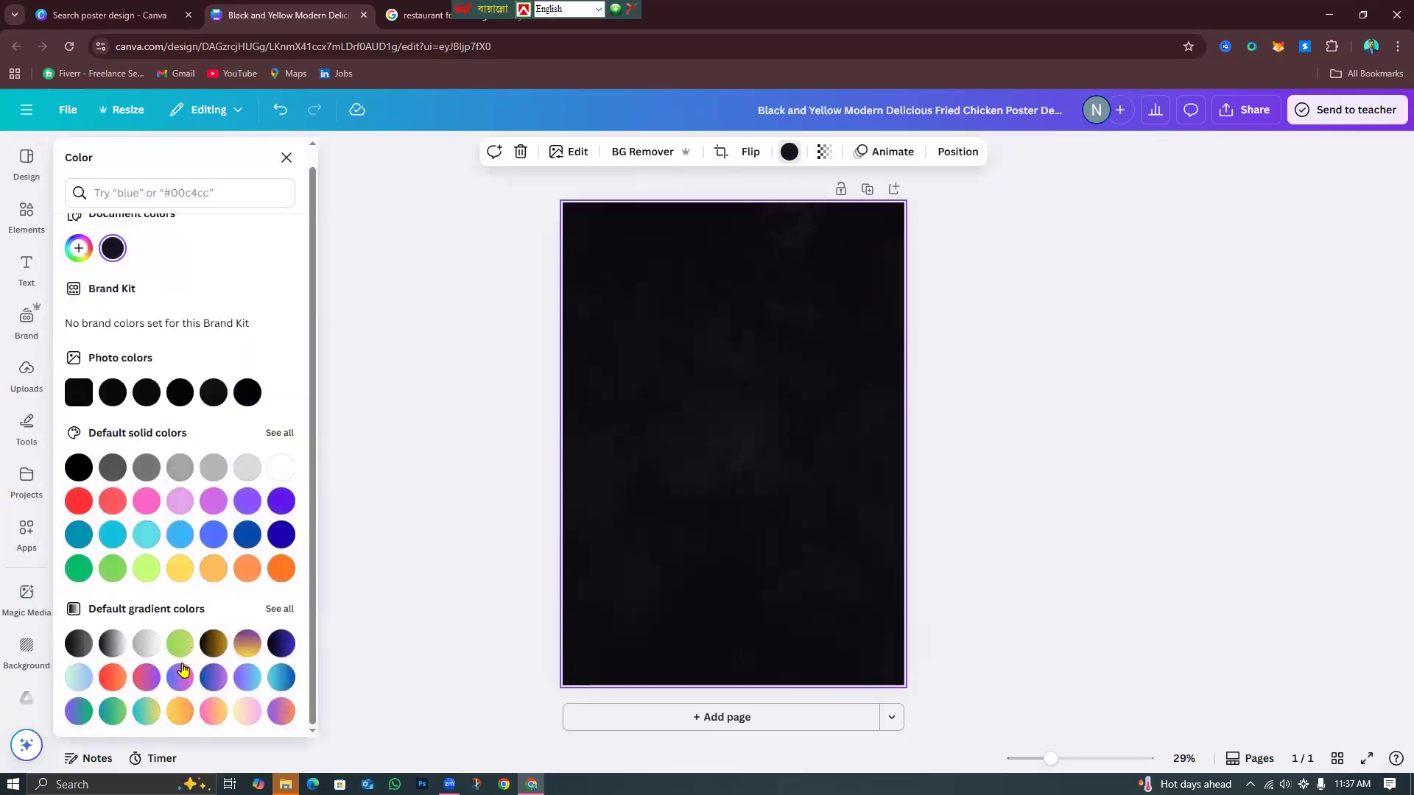
left_click(78, 502)
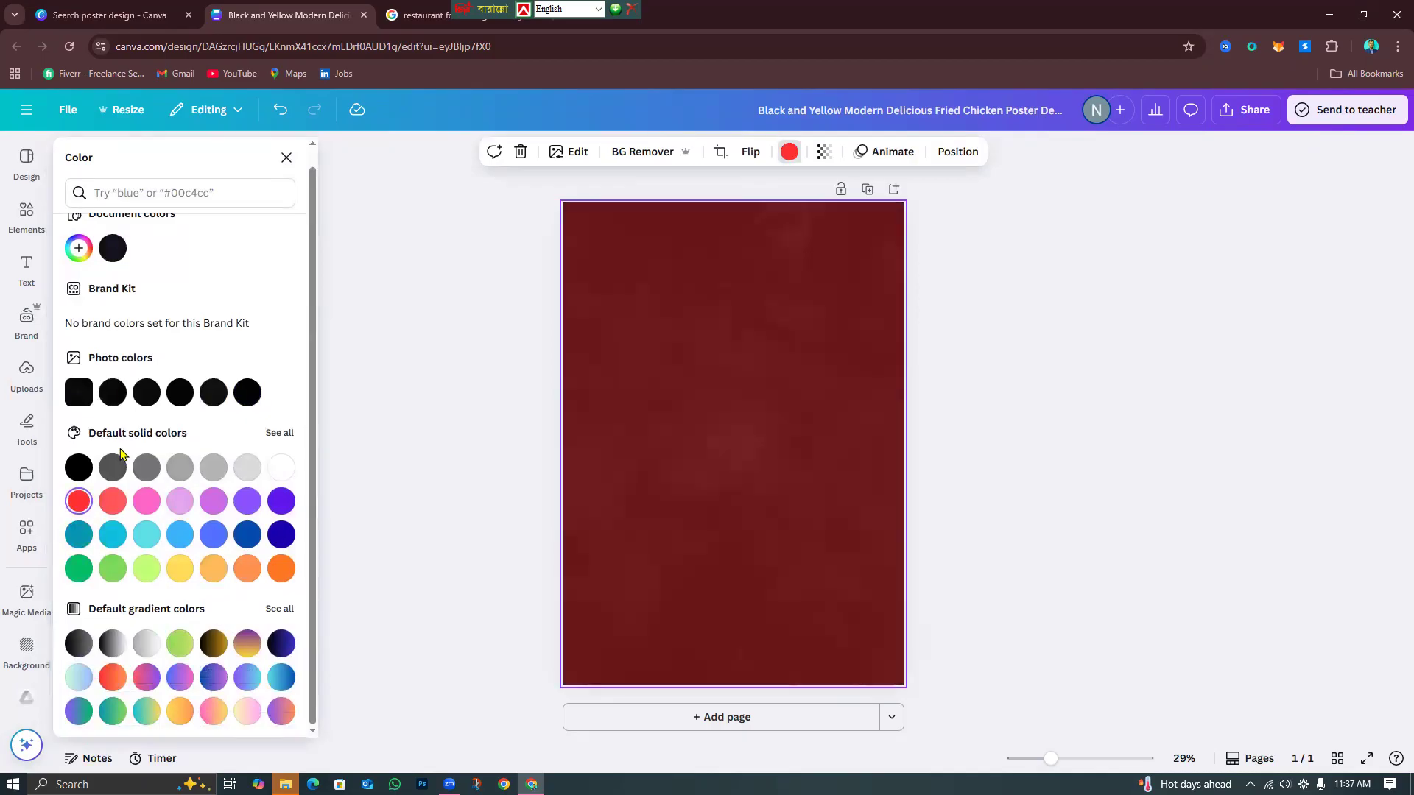
scroll(120, 453, "up", 1)
left_click(536, 400)
Delete the page background, leaving the poster plain white.
left_click(769, 366)
right_click(769, 362)
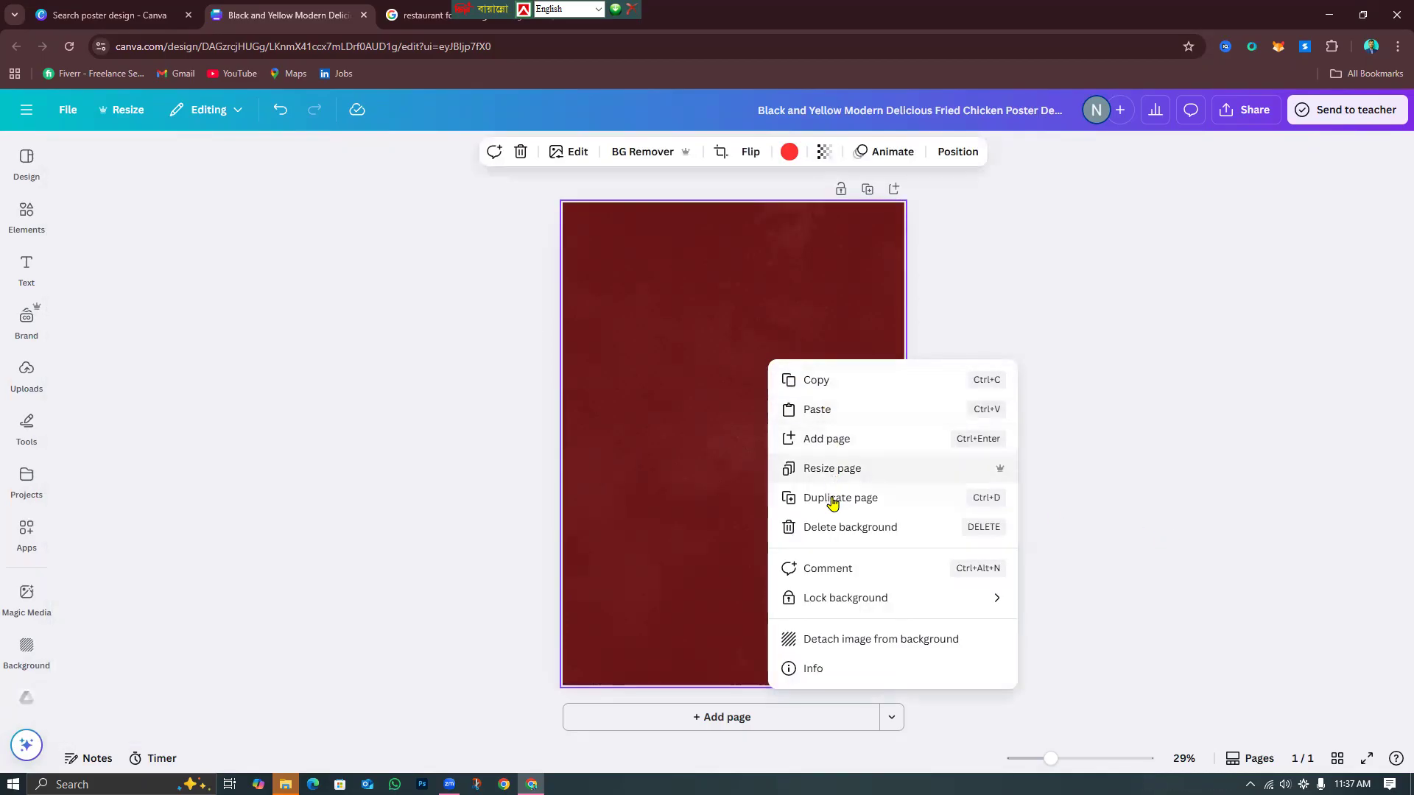
left_click(859, 527)
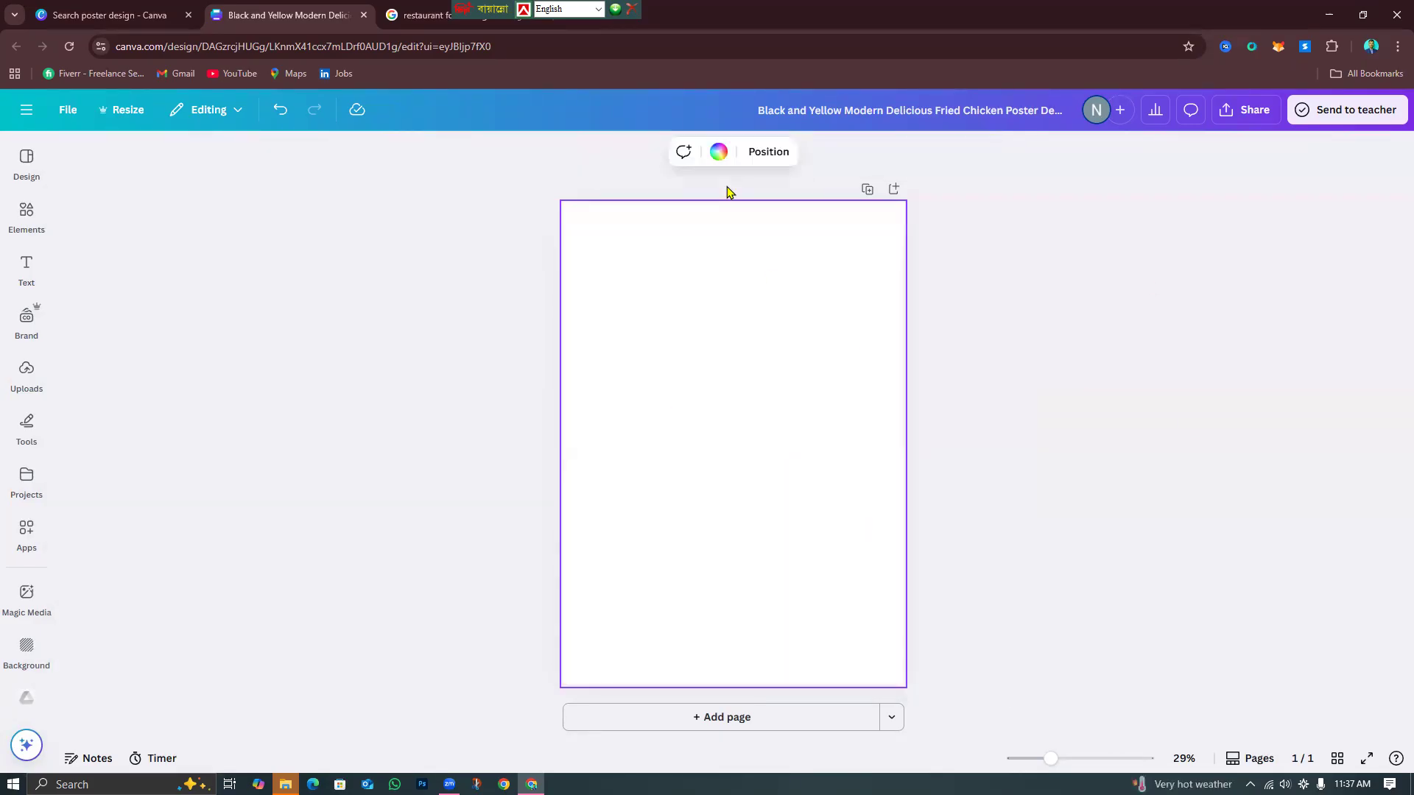
left_click(718, 151)
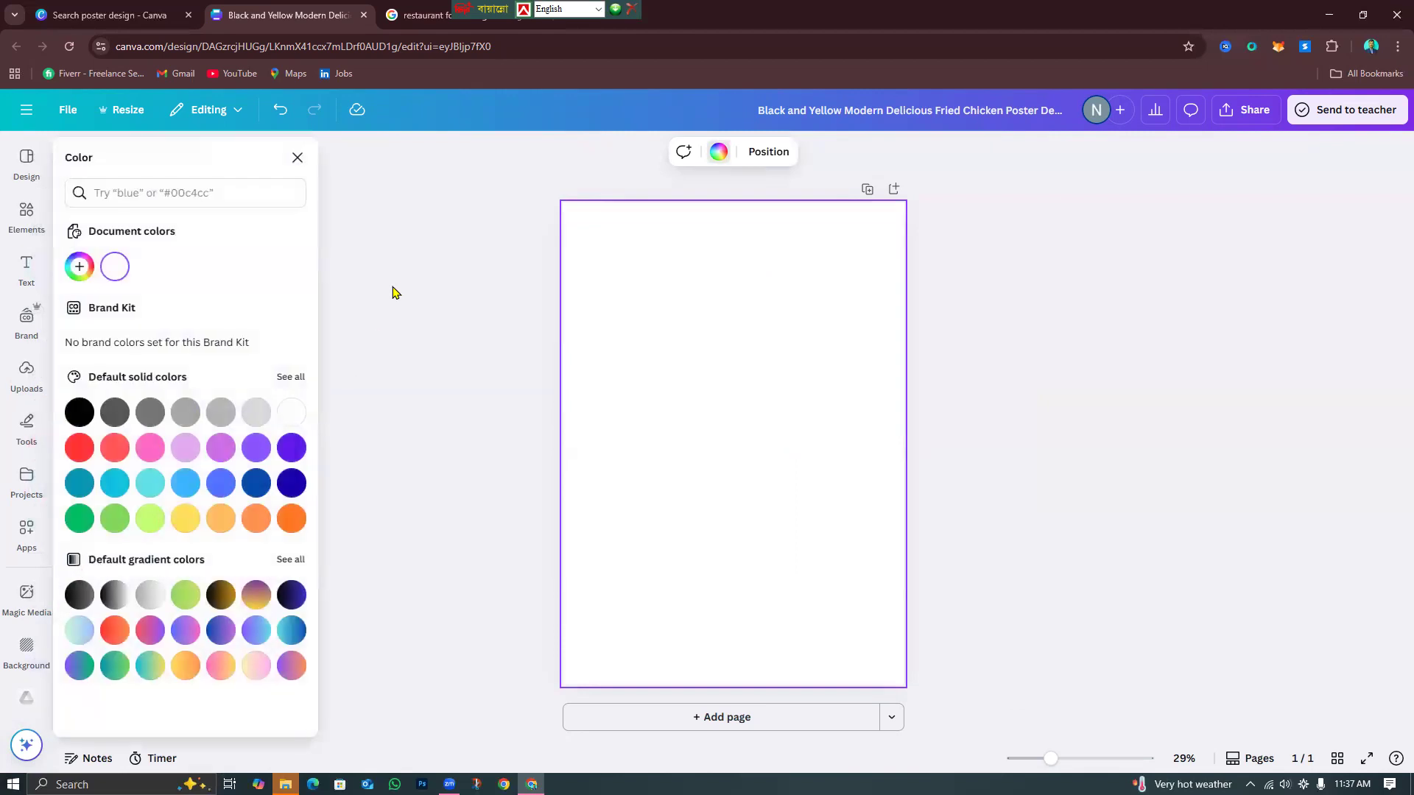
Search the Background image library for 'red baground'.
left_click(297, 157)
left_click(27, 651)
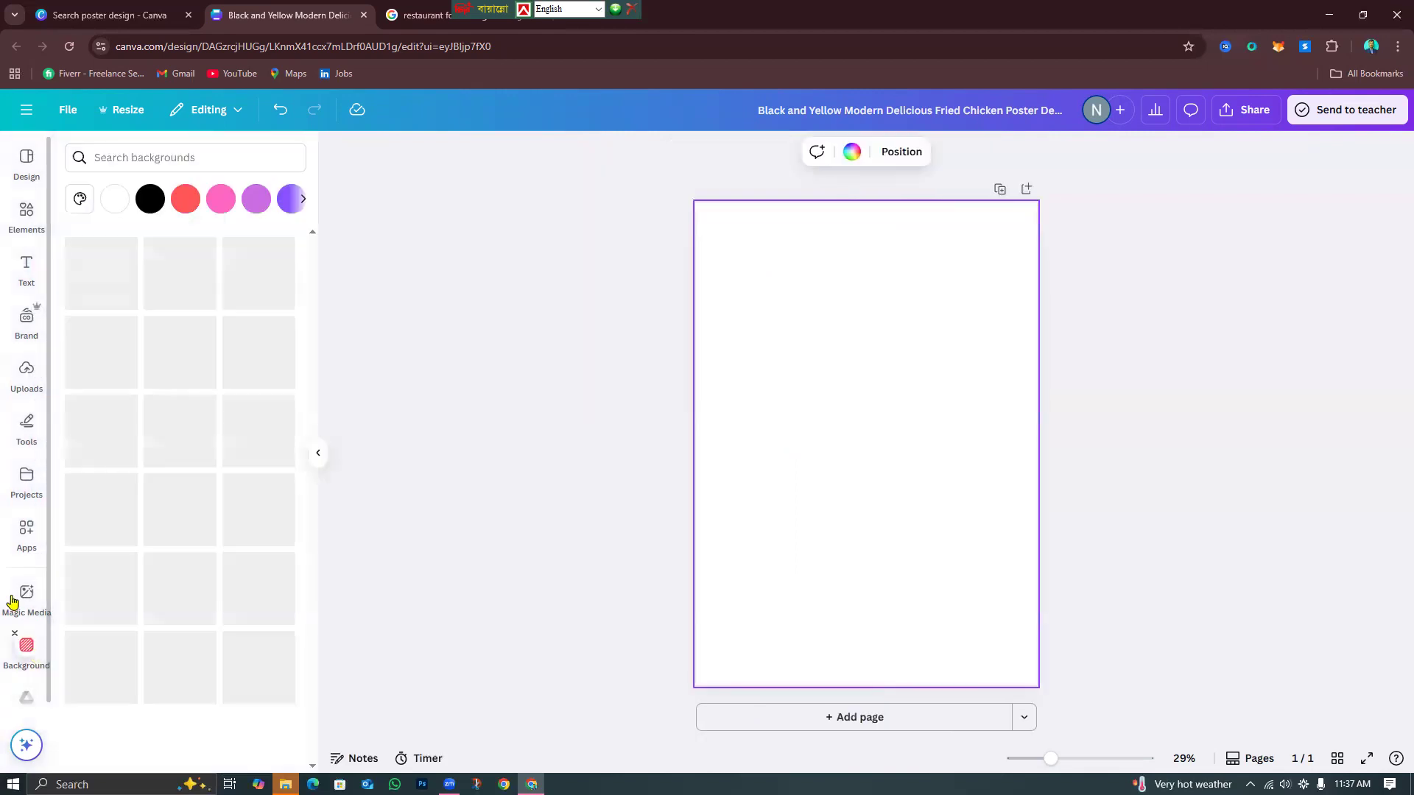
left_click(121, 154)
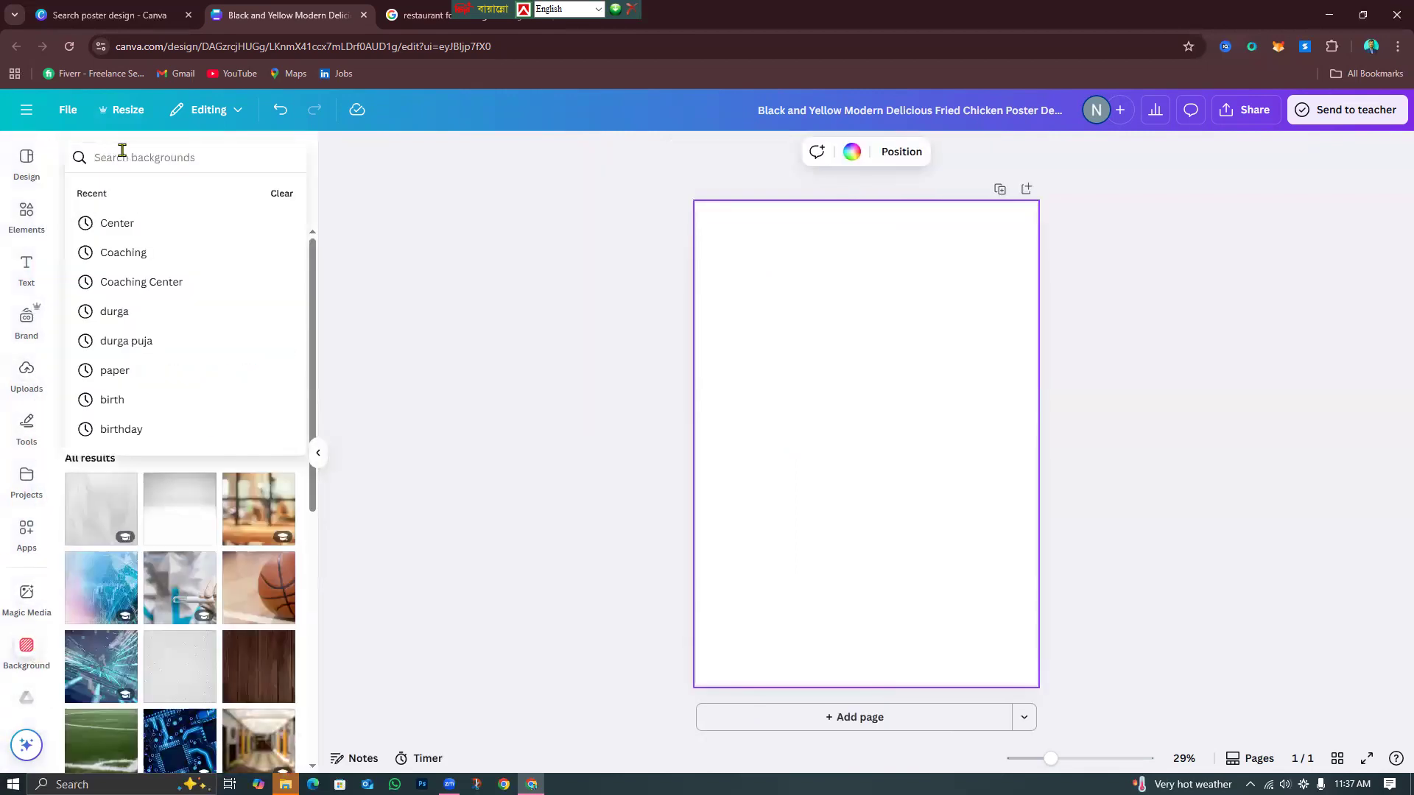
type("red bagr")
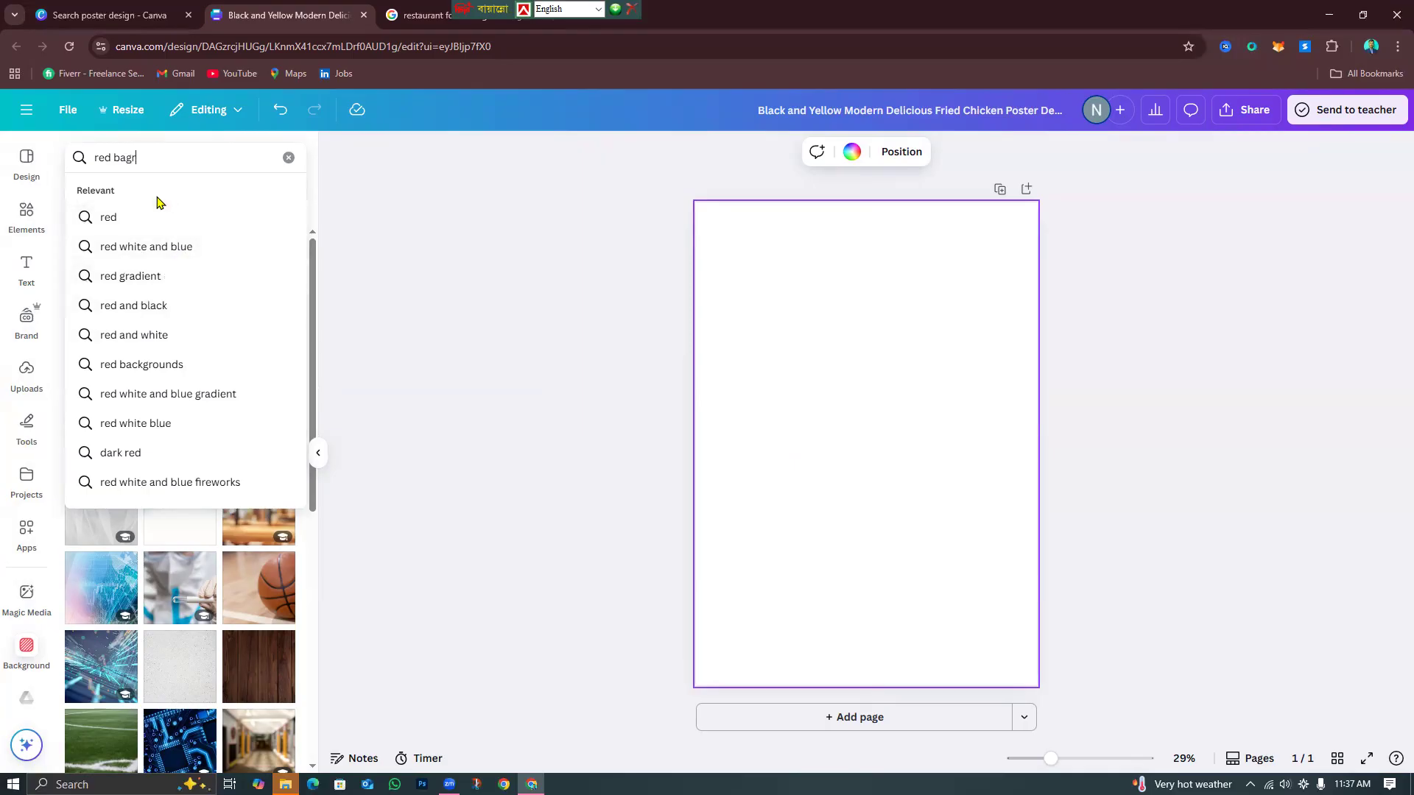
type("ound")
key("Return")
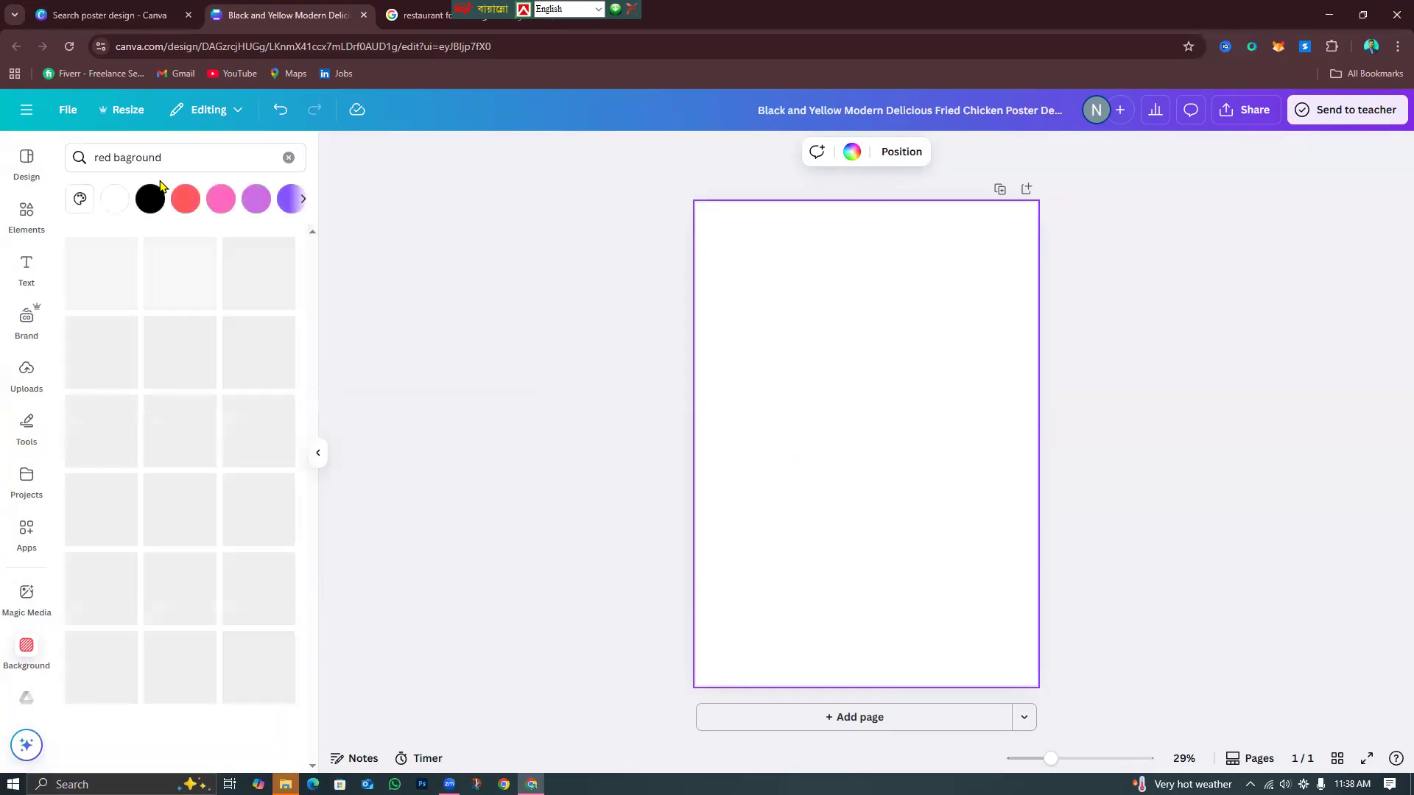
scroll(190, 468, "down", 6)
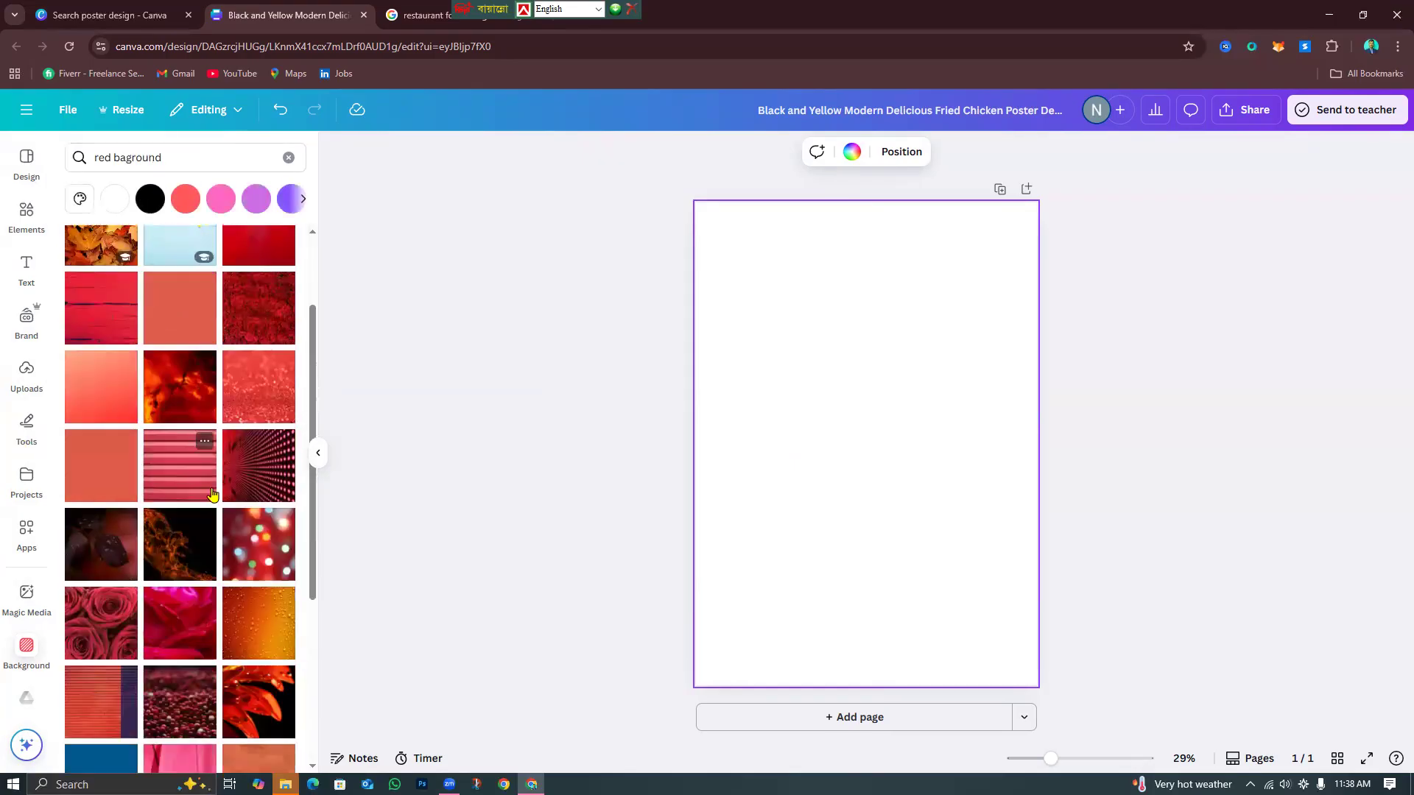
scroll(229, 575, "up", 6)
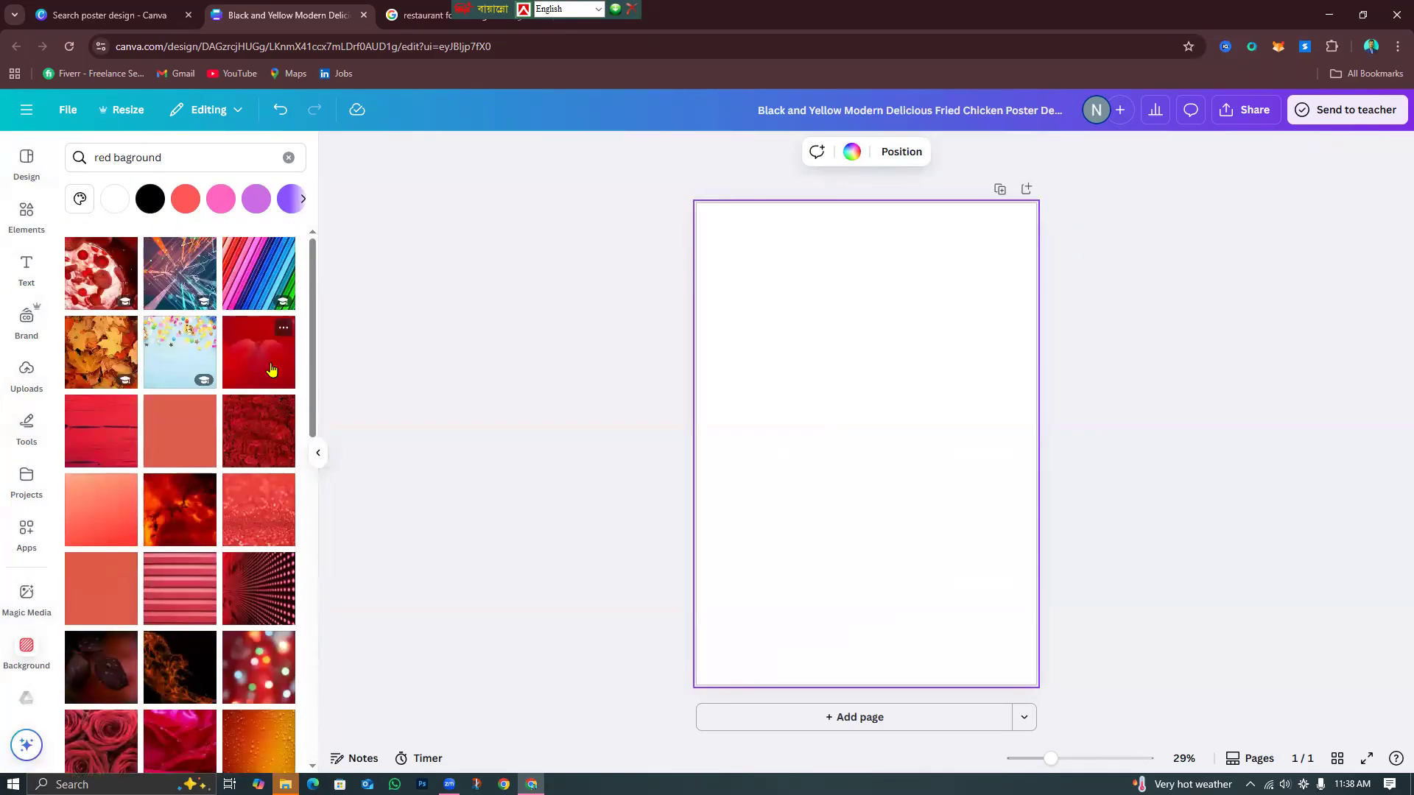
Apply the deep red petal photo as the page background, after trying a red wood texture.
left_click(271, 370)
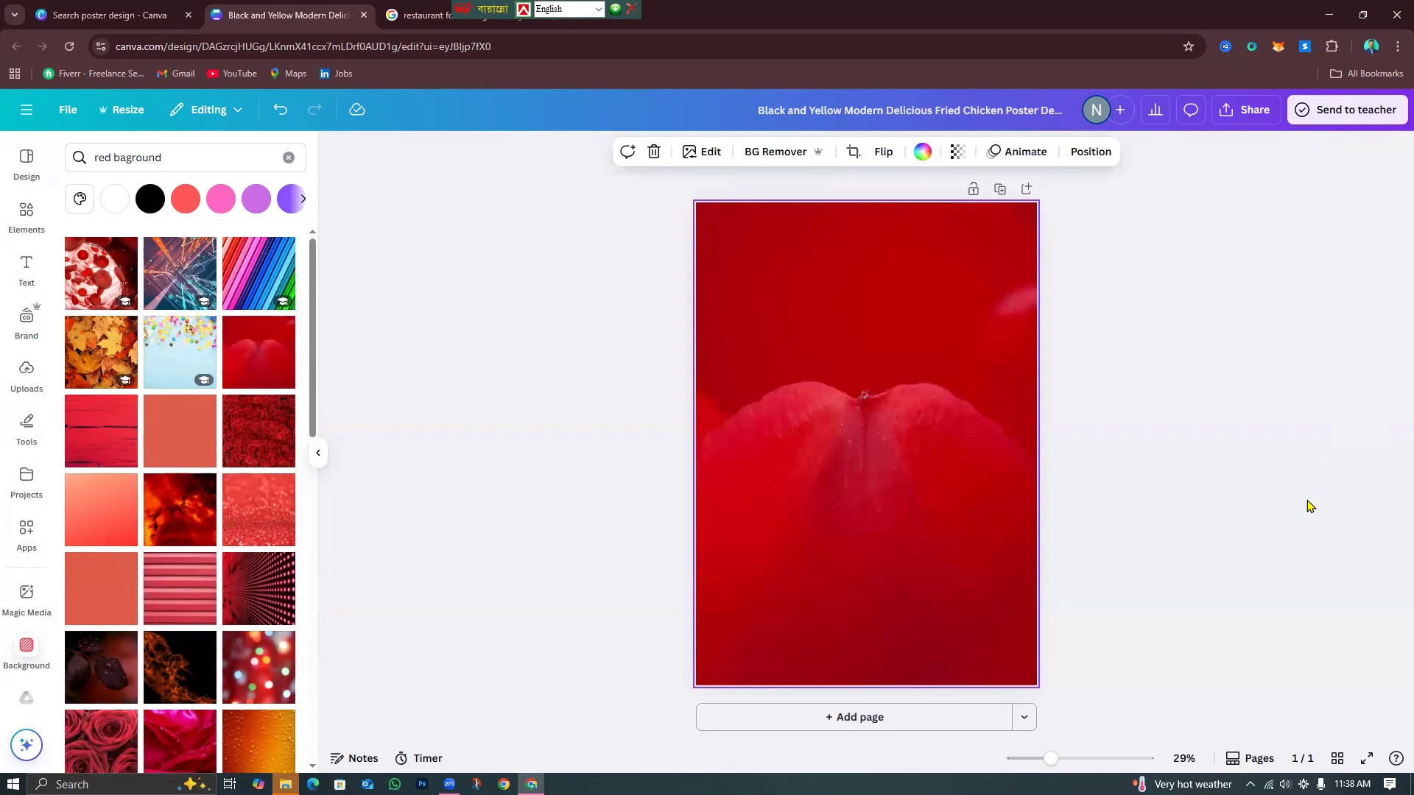
scroll(215, 610, "down", 10)
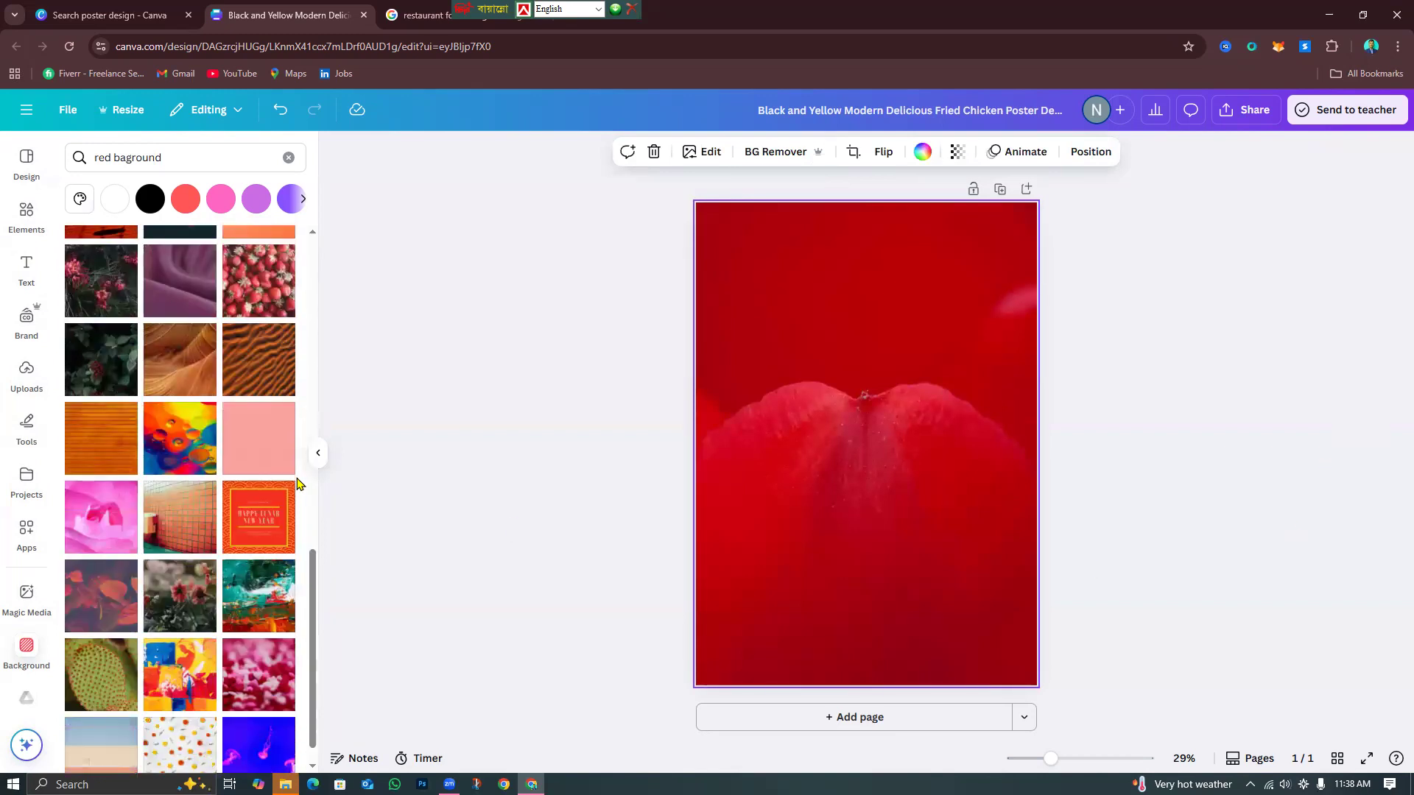
scroll(196, 564, "down", 3)
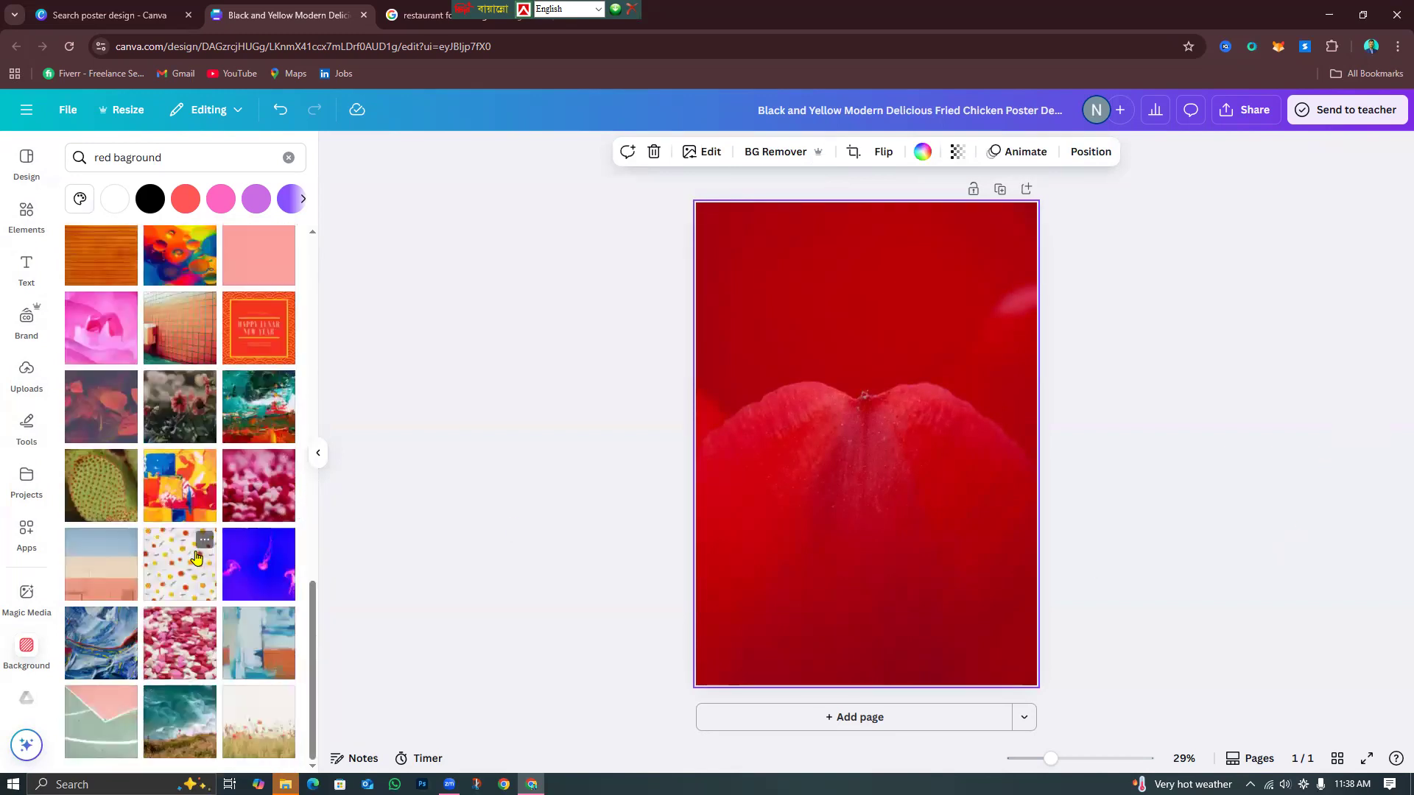
scroll(196, 564, "up", 15)
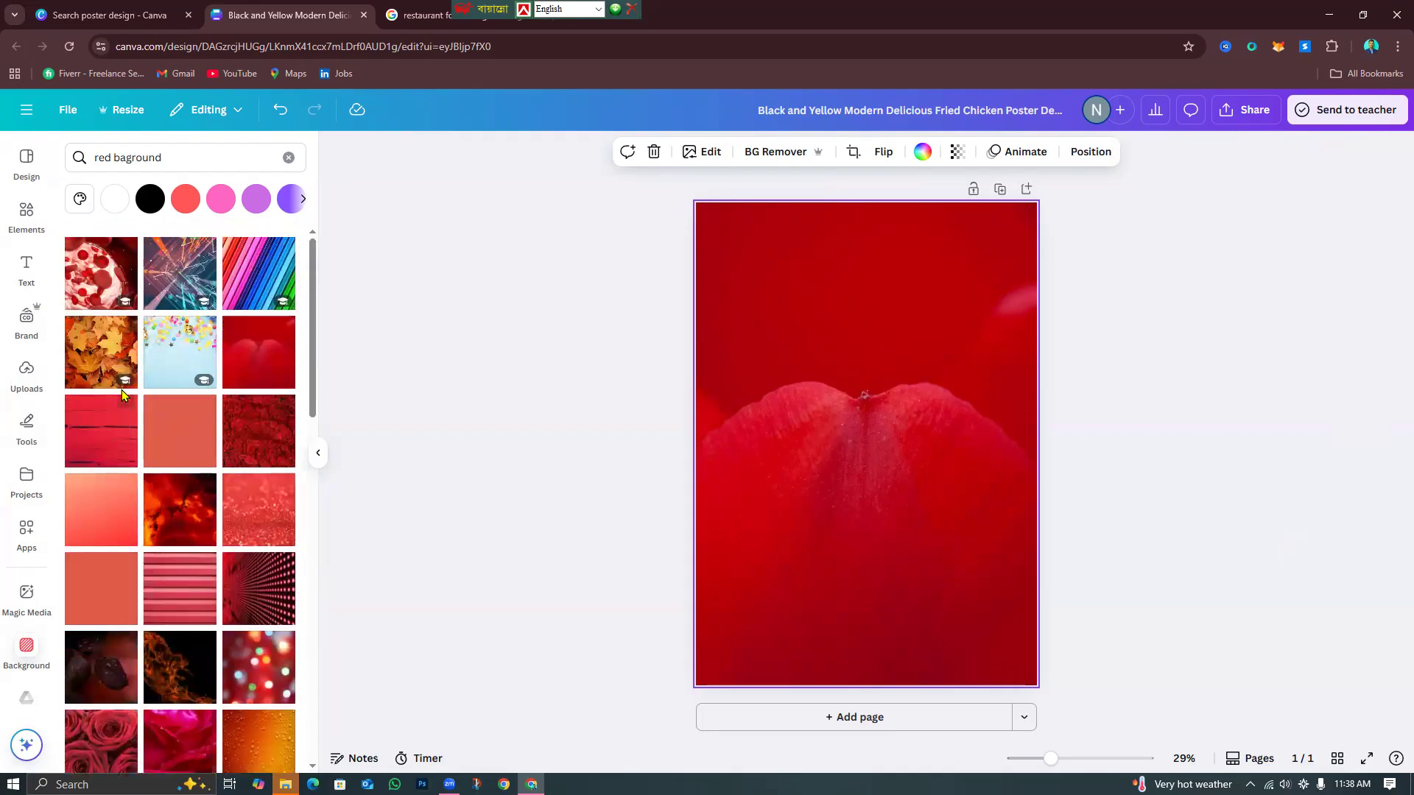
left_click(107, 448)
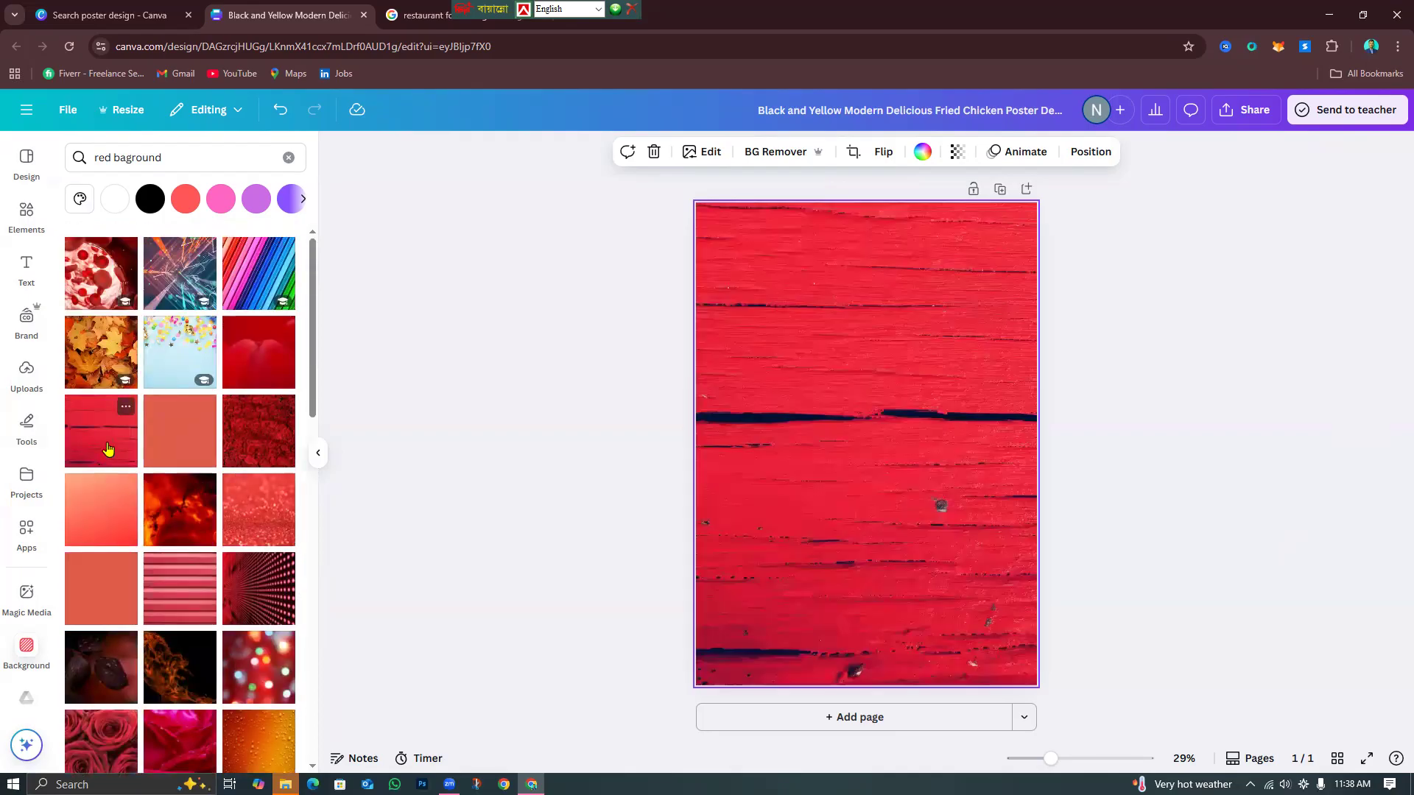
left_click(265, 358)
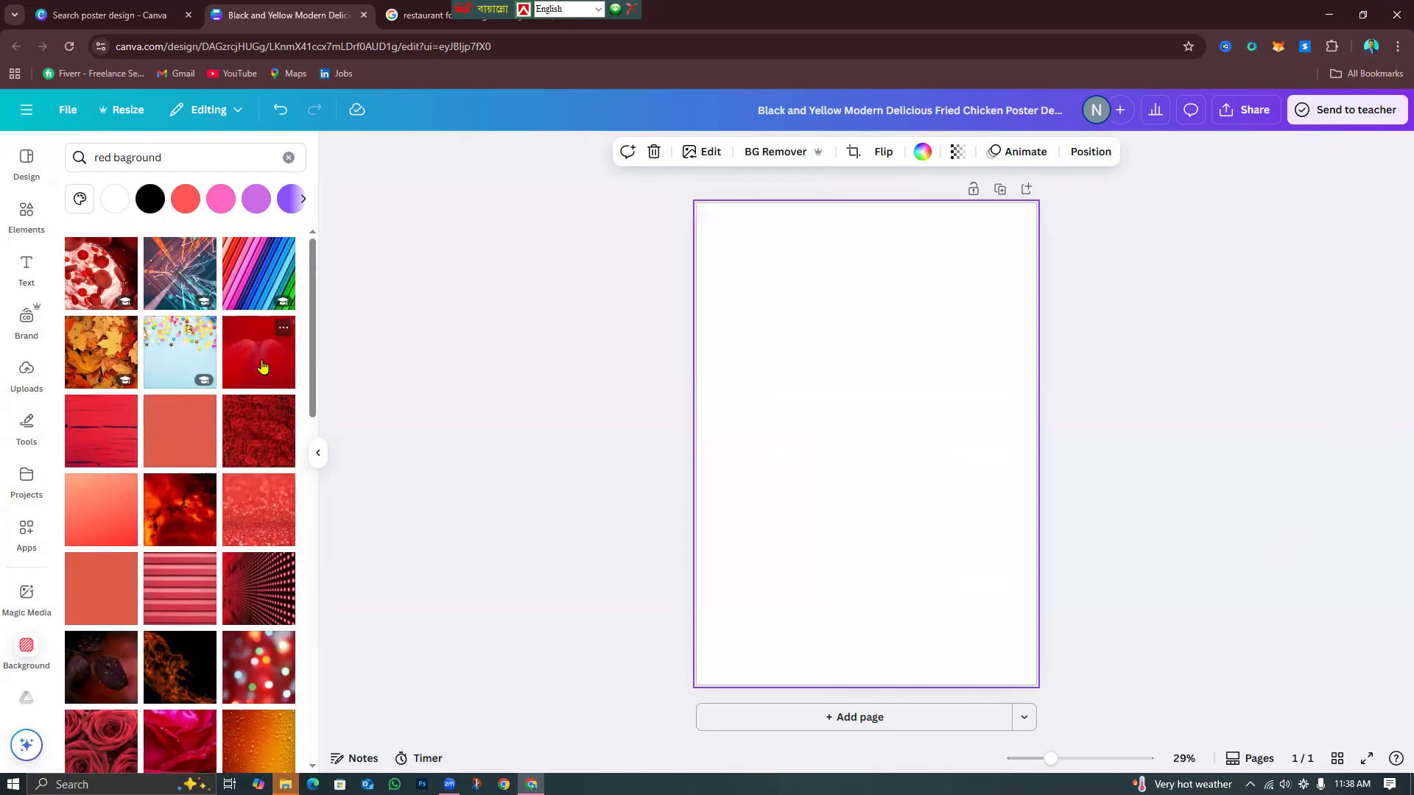
left_click(1142, 626)
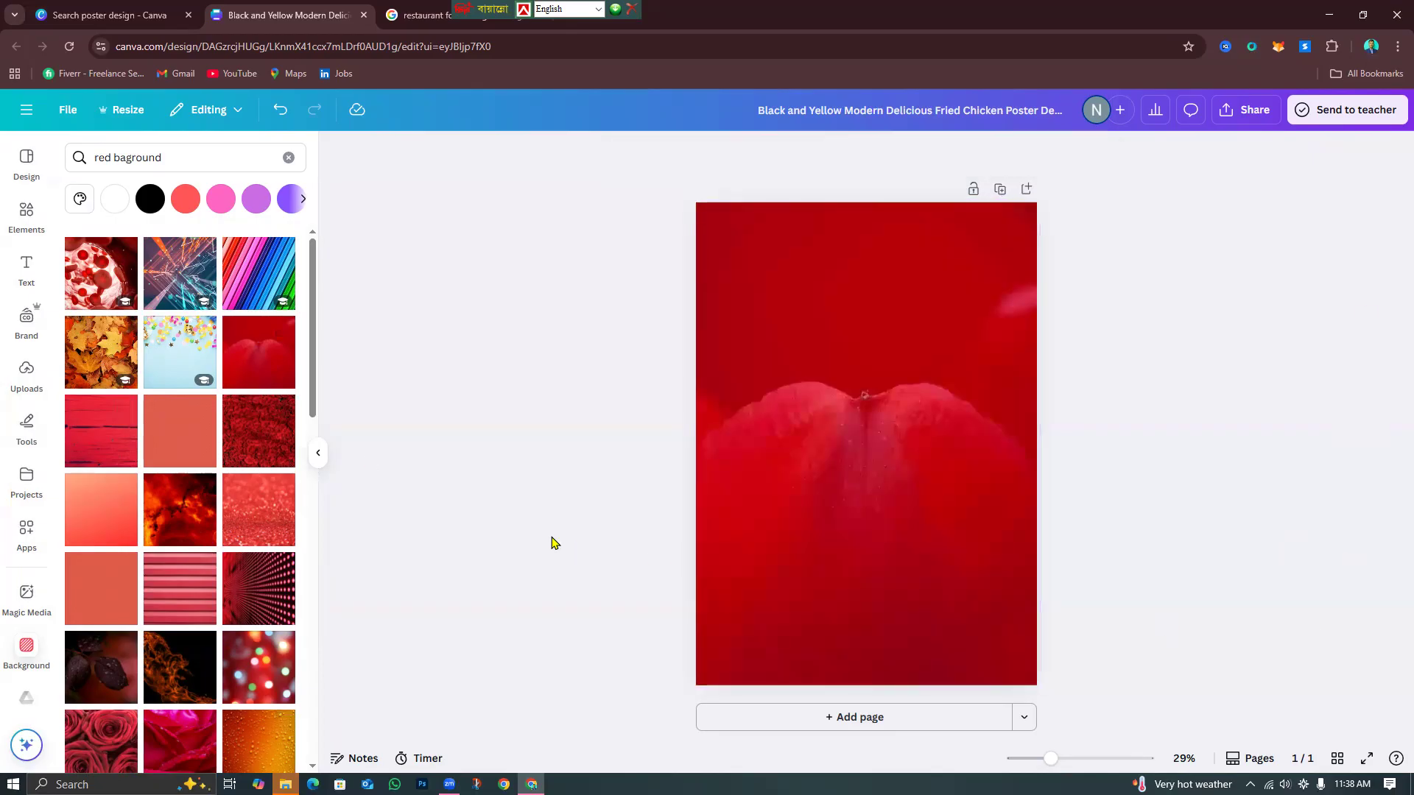
Crop the red background photo larger and shift it left so only smooth red texture fills the page.
double_click(910, 544)
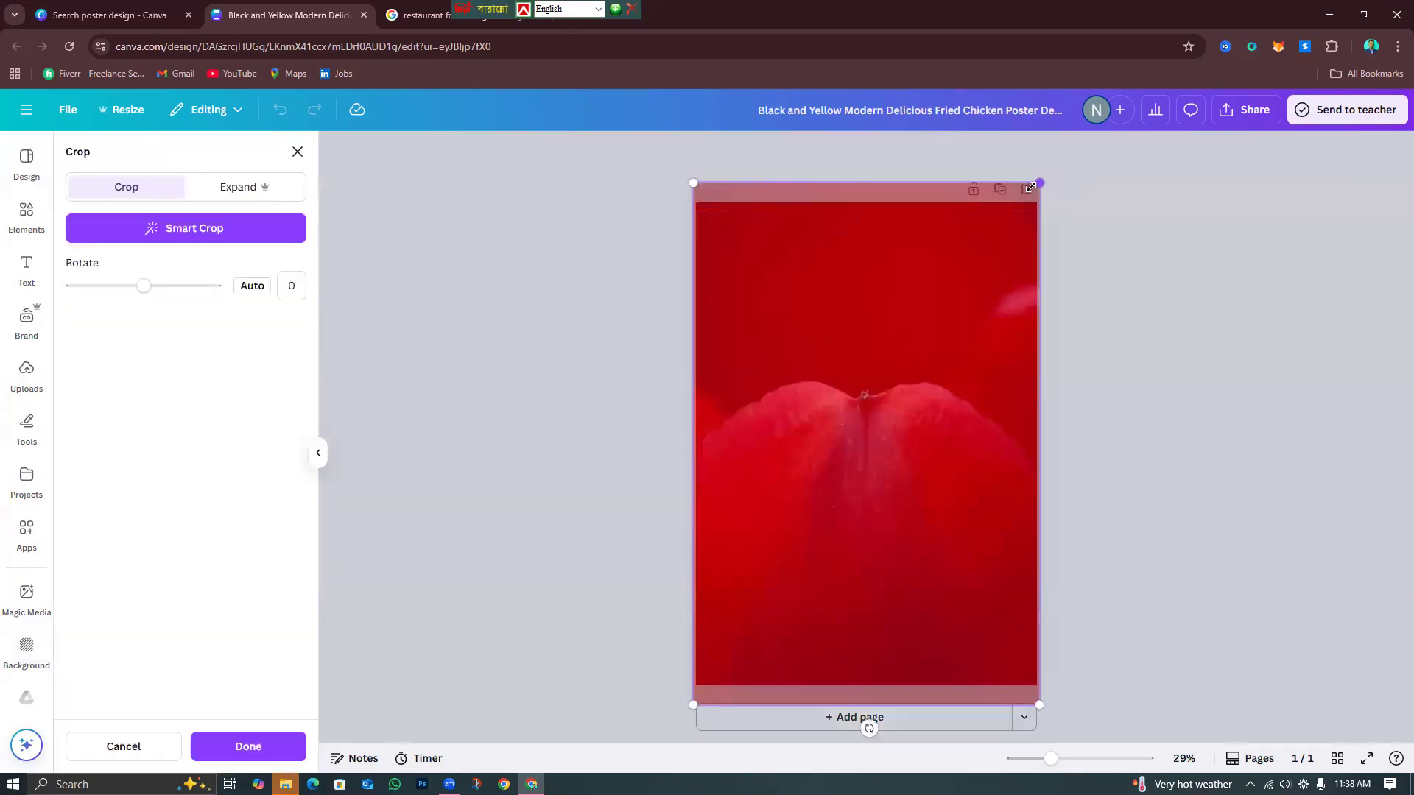
left_click_drag(1036, 189, 1281, 40)
left_click_drag(791, 453, 727, 445)
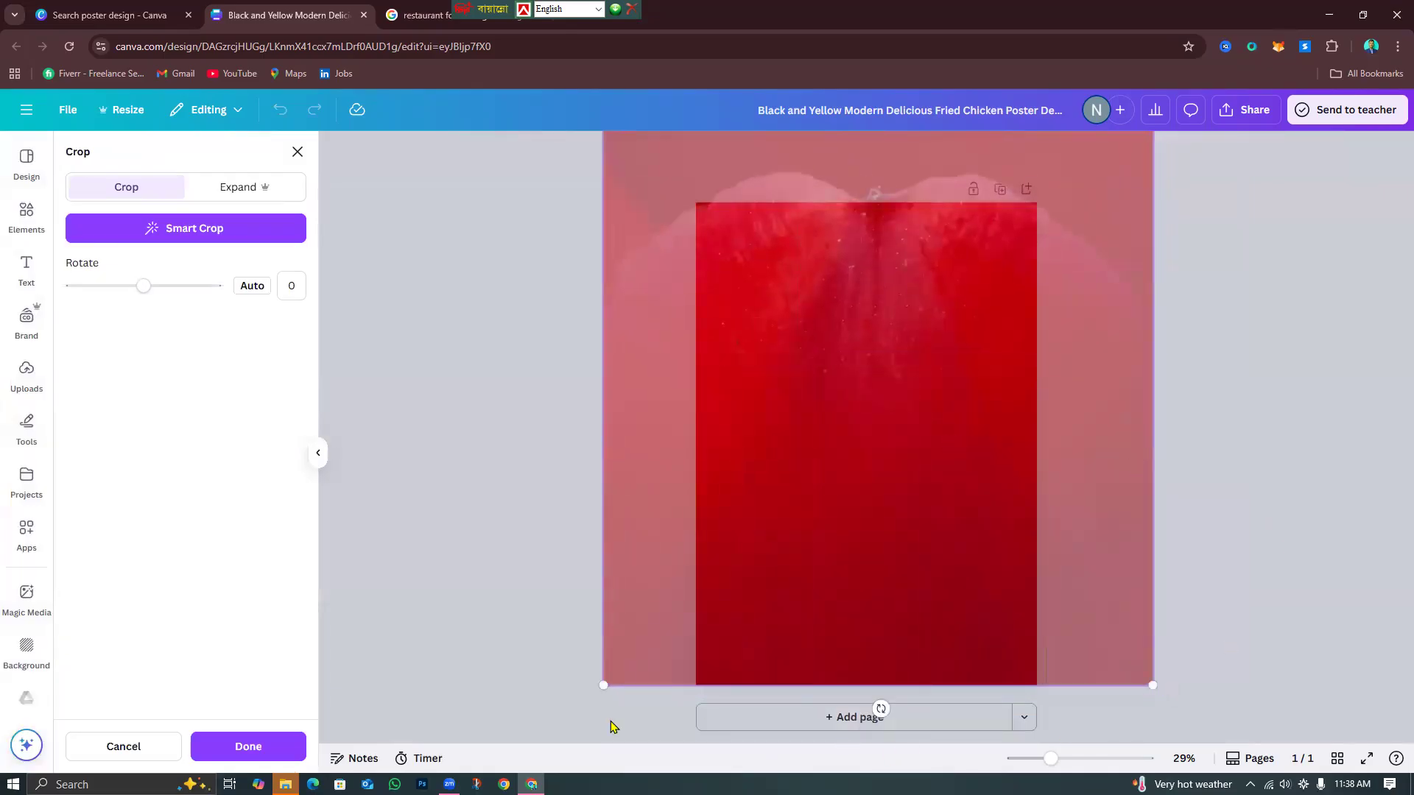
left_click(271, 751)
left_click(1209, 616)
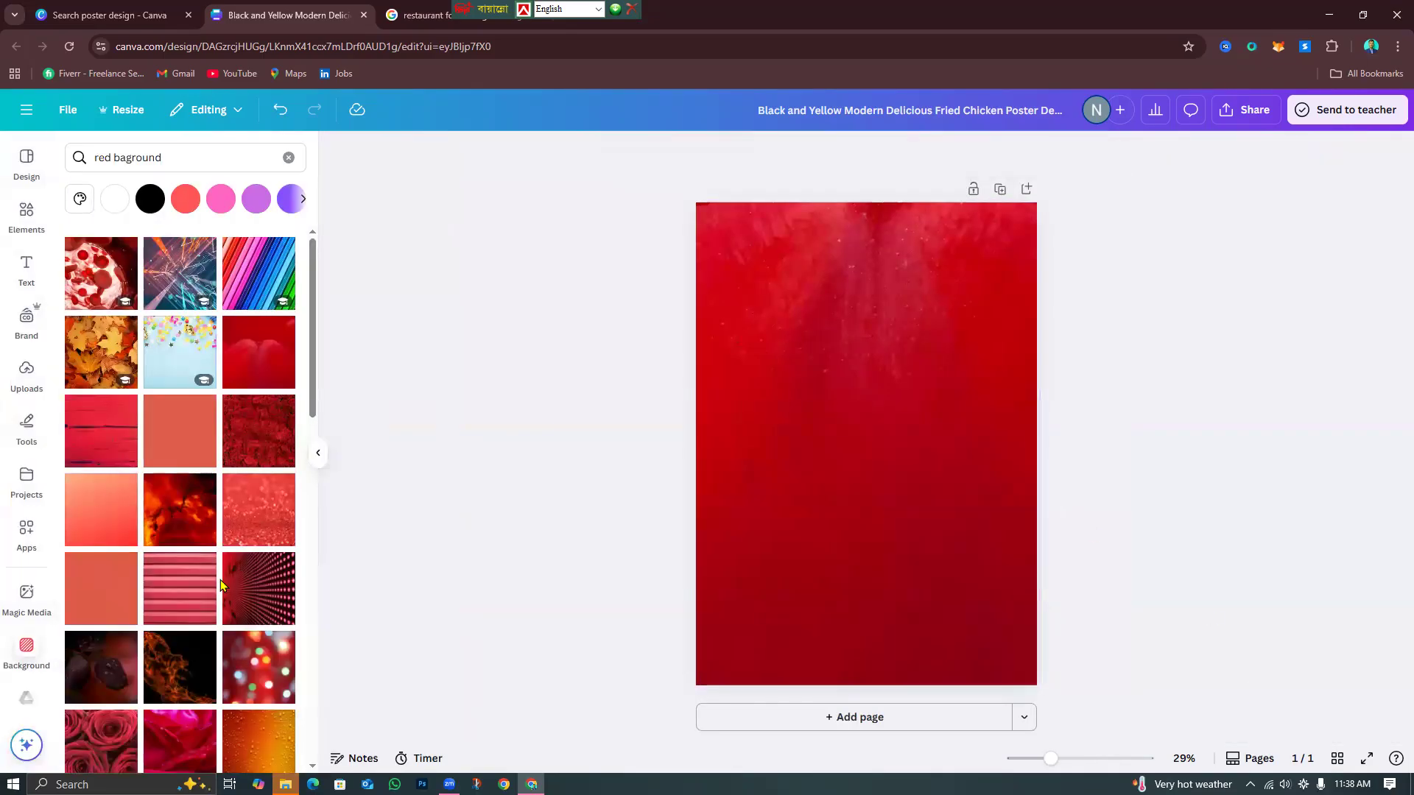
Add a circle shape, enlarge it far beyond the page width and move it to the page bottom.
left_click(33, 228)
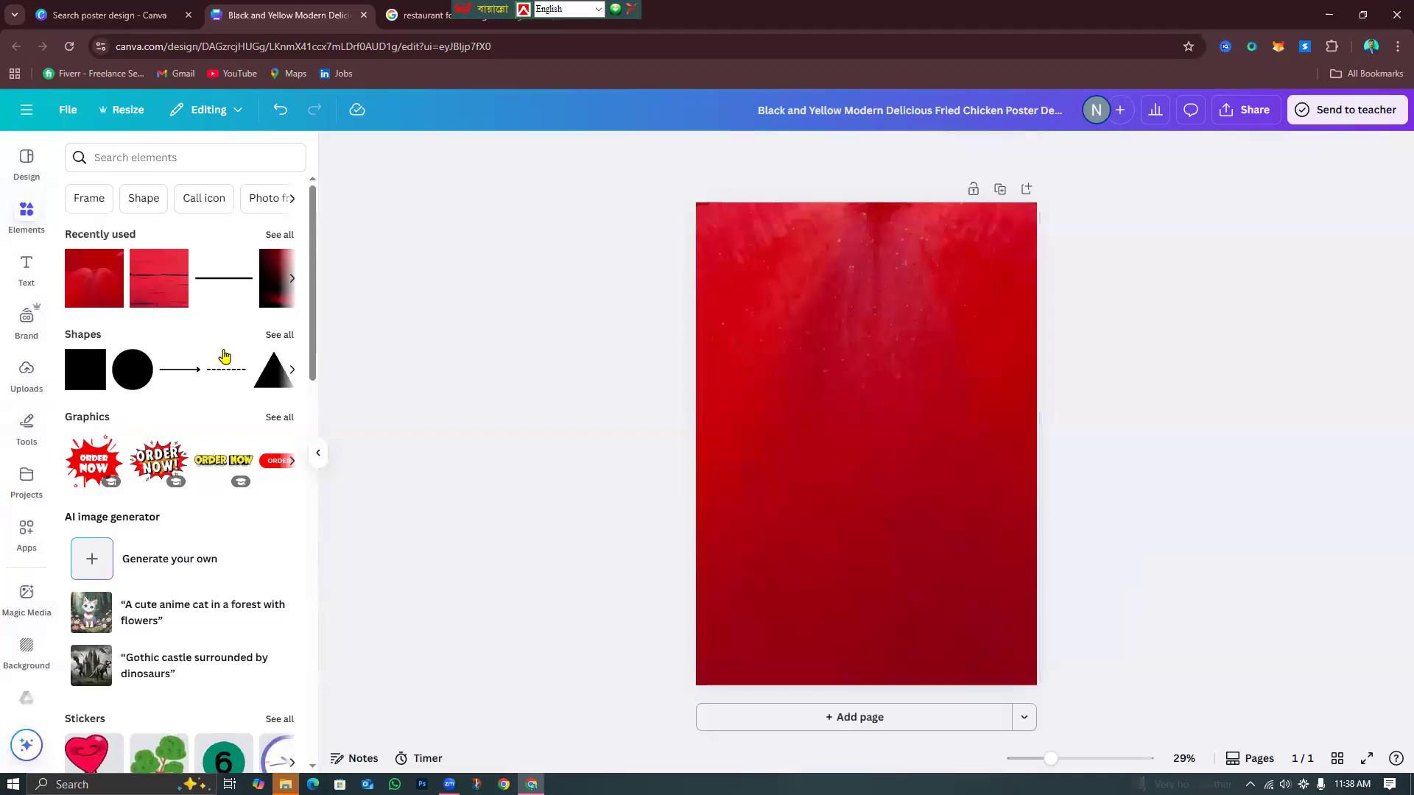
left_click(127, 376)
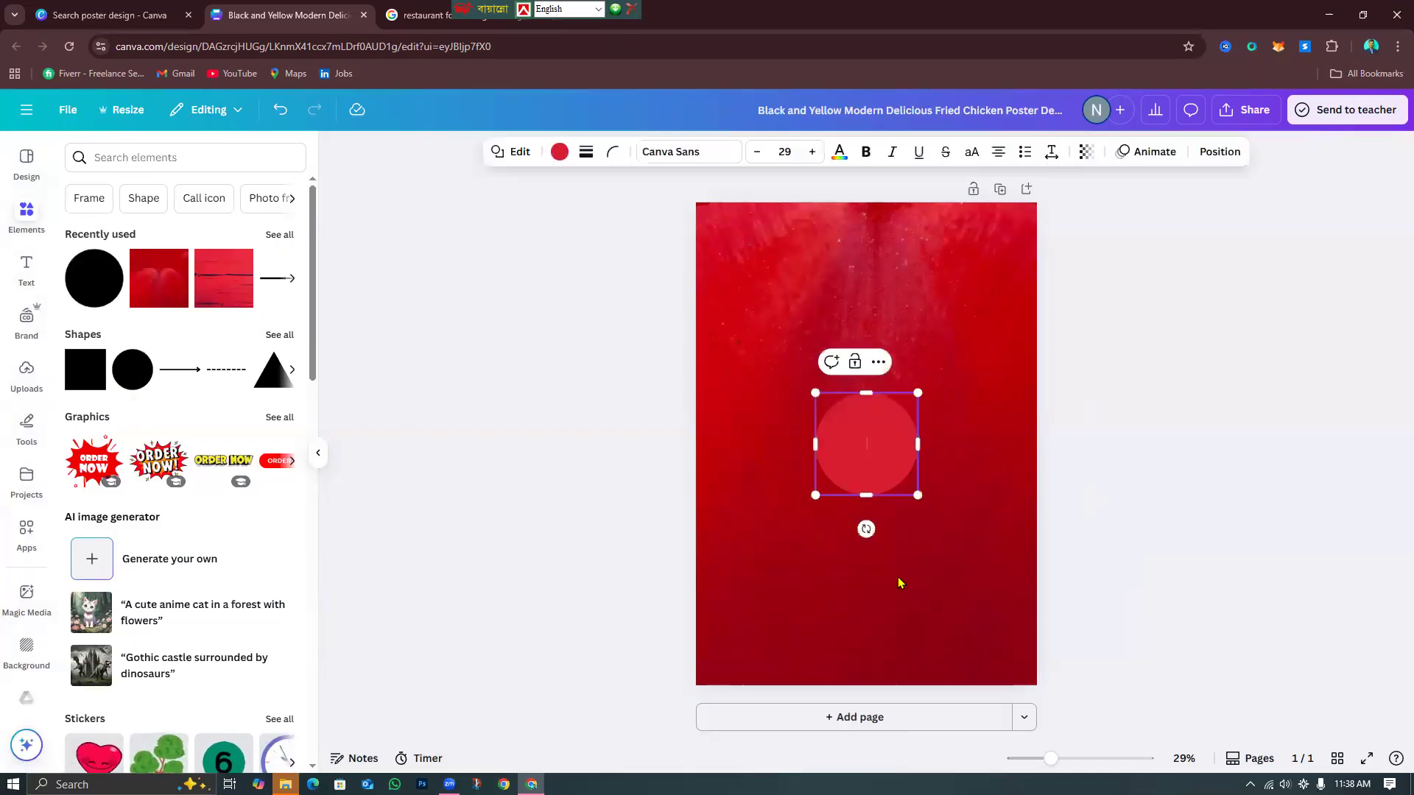
left_click(933, 451)
left_click(909, 431)
left_click_drag(921, 499, 1315, 792)
left_click_drag(863, 636, 775, 728)
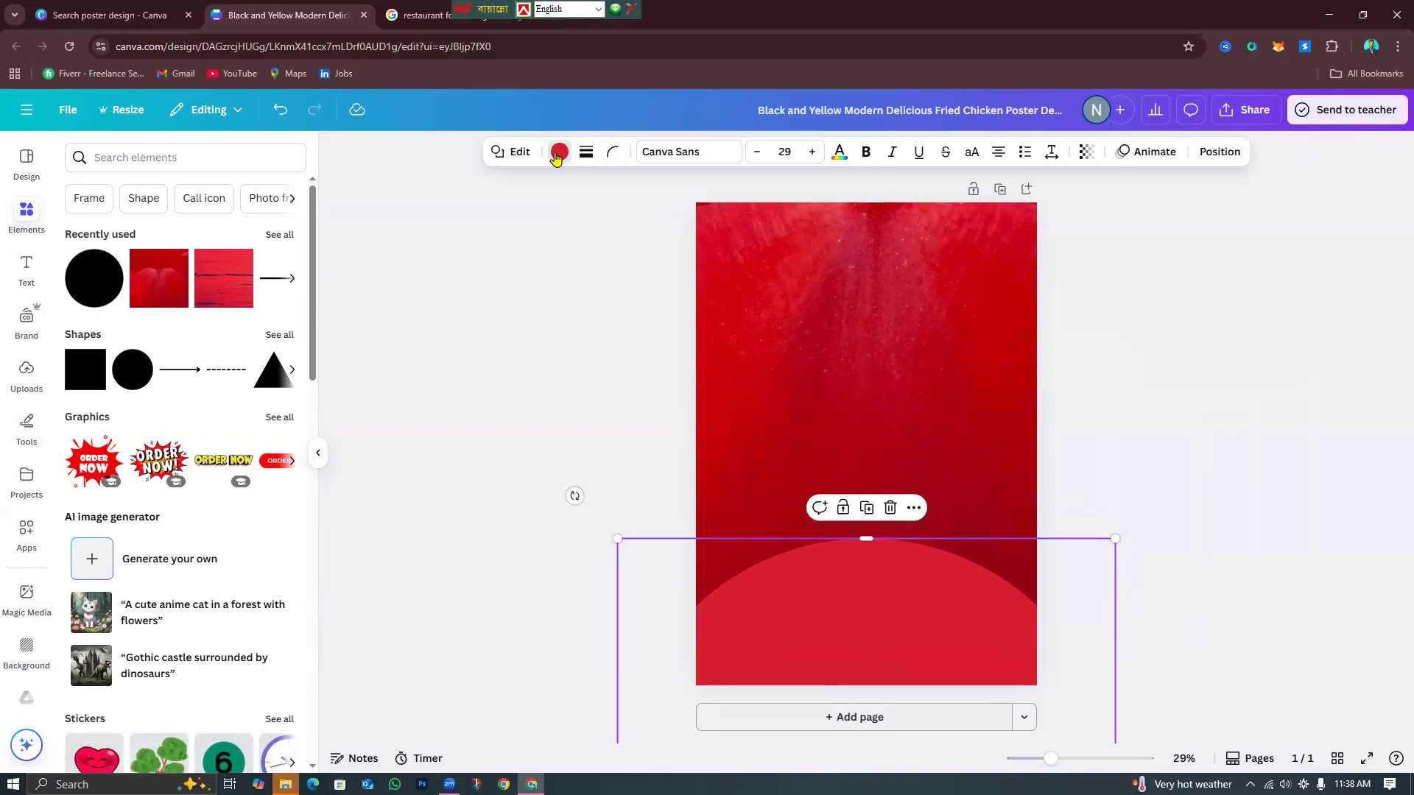
Fill the circle with #FFCC00 yellow, nudge the half-circle up centred, and duplicate it.
left_click(559, 152)
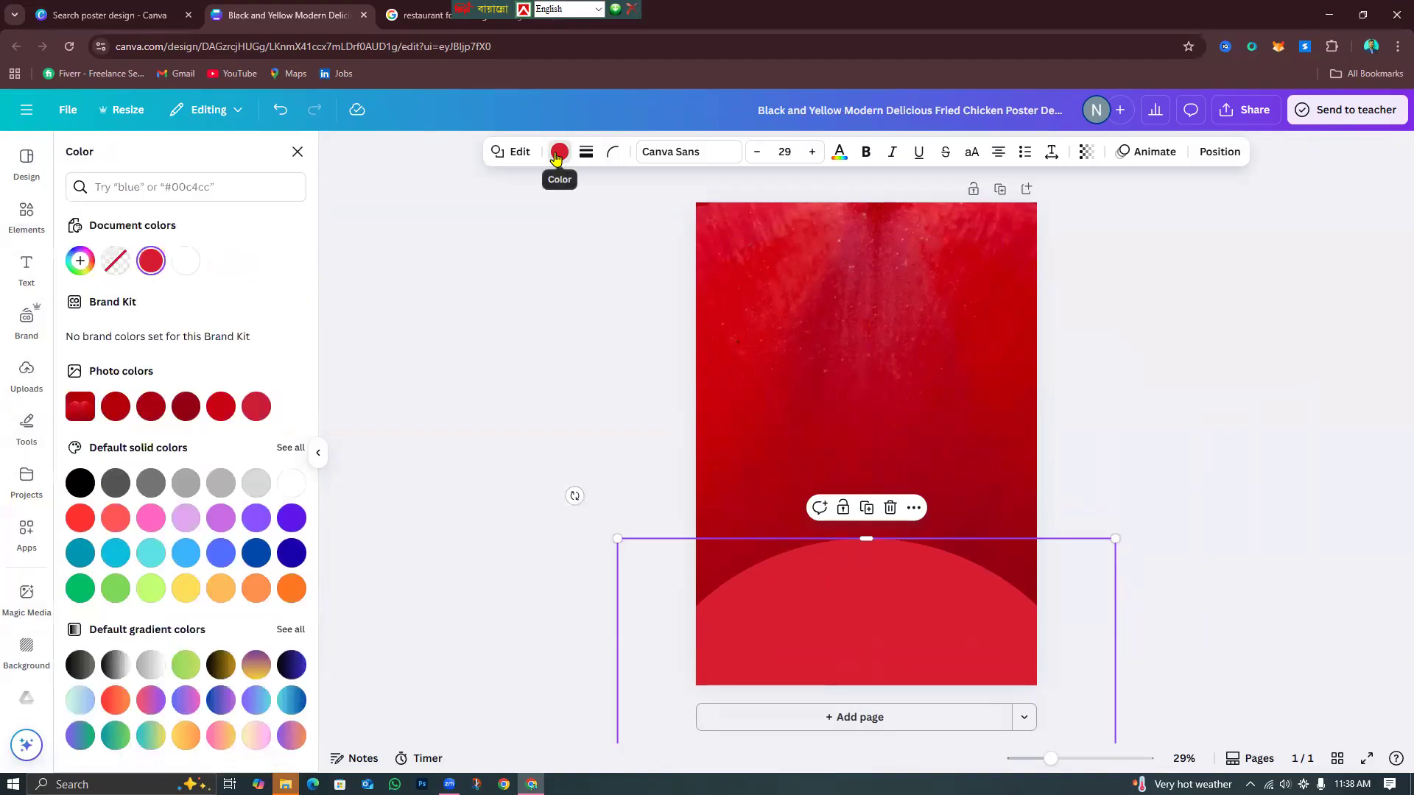
left_click(186, 590)
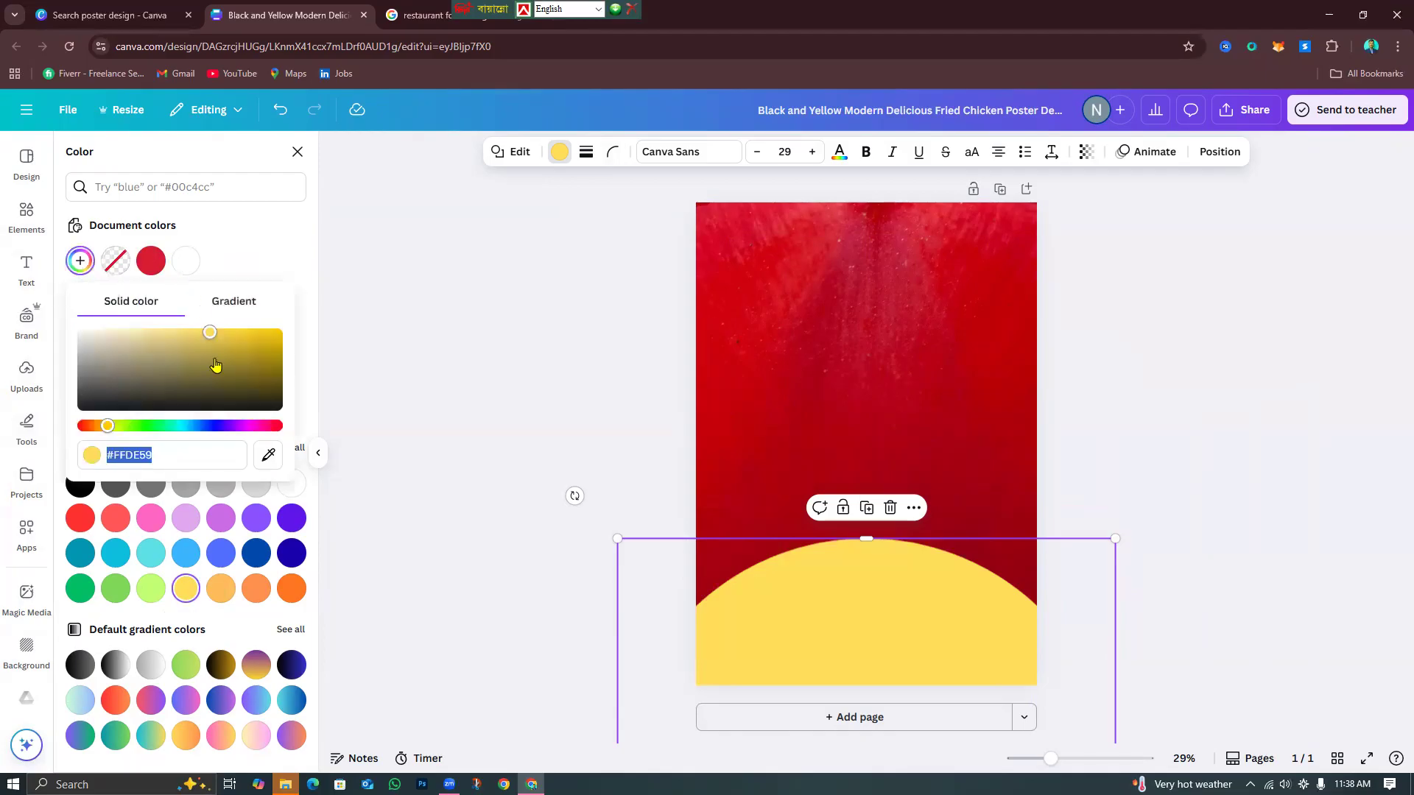
type("#FFCC00")
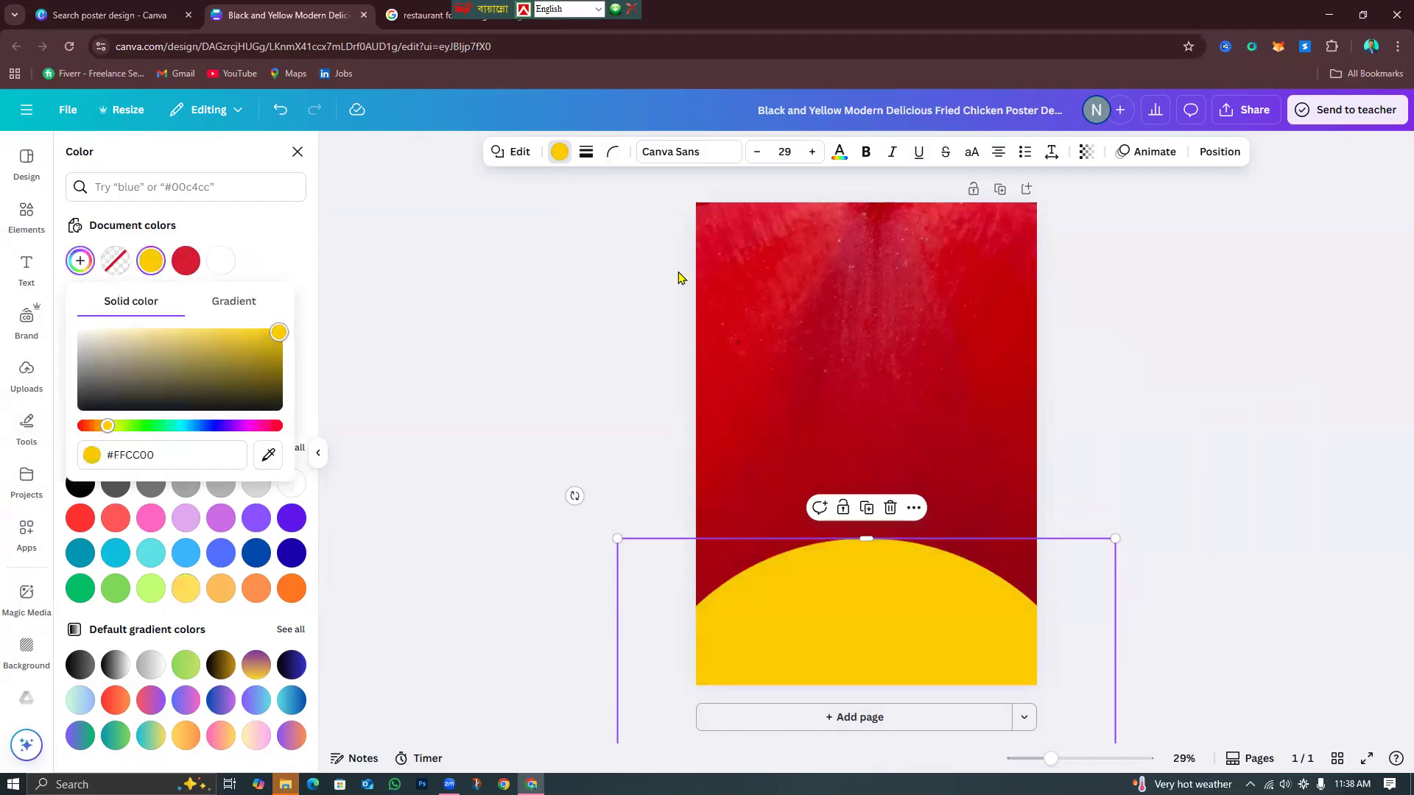
left_click(1176, 471)
left_click(1043, 477)
left_click(975, 515)
left_click_drag(898, 600, 897, 549)
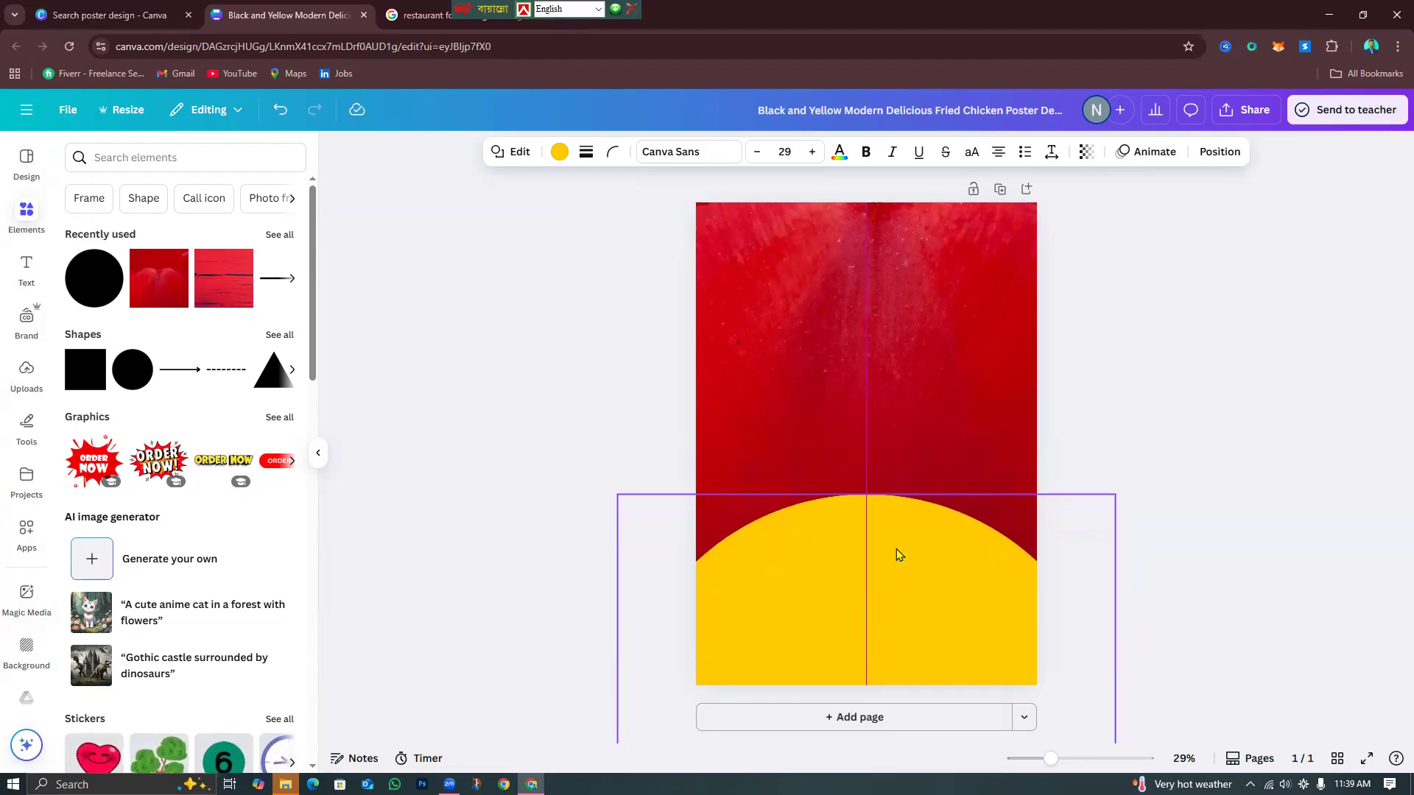
left_click(867, 462)
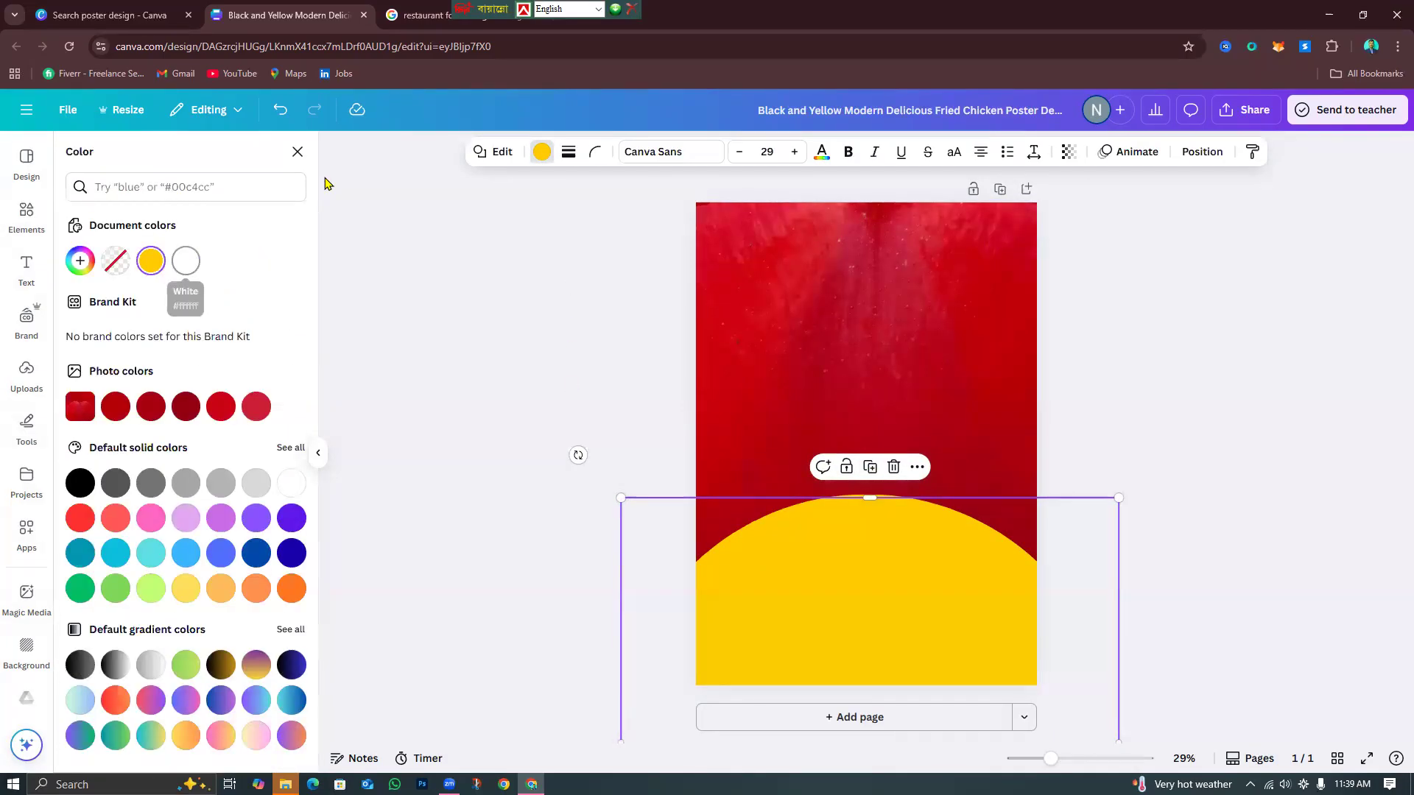
Make the duplicate circle white, shrink it and place it at the bottom centre.
left_click(187, 259)
left_click(899, 609)
left_click_drag(899, 584, 905, 613)
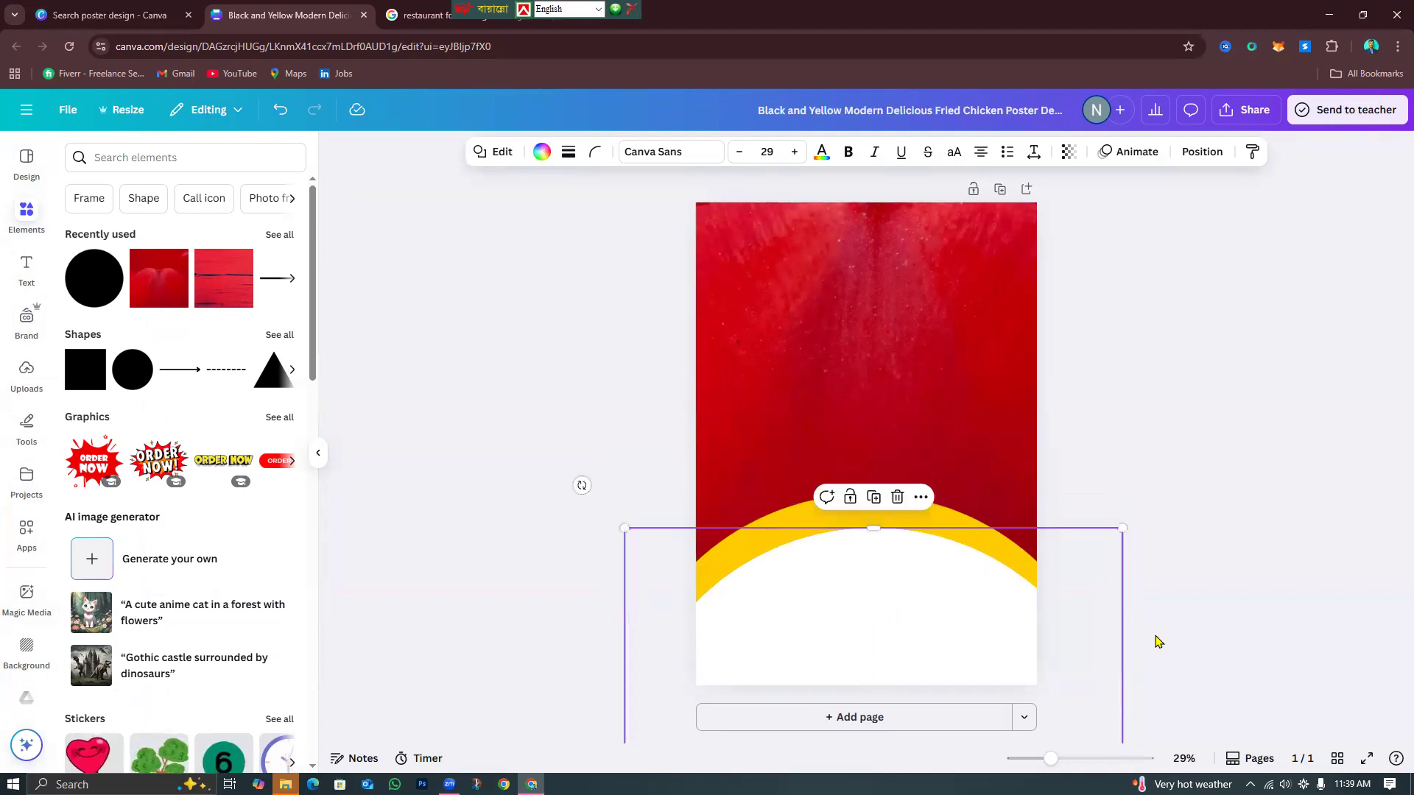
left_click_drag(1000, 604, 880, 458)
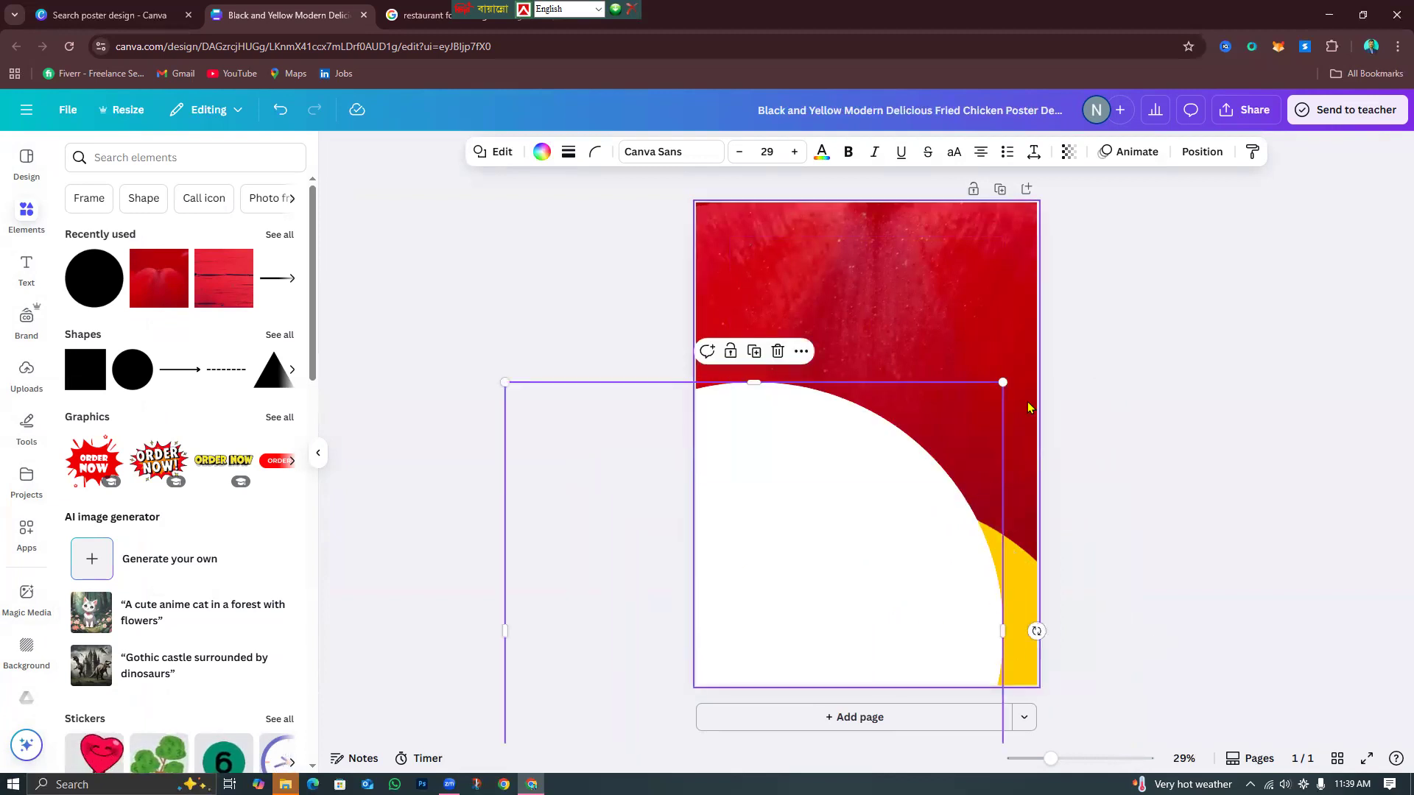
left_click_drag(1006, 382, 895, 516)
left_click_drag(792, 647, 880, 479)
Shrink the white circle further and stretch it into a tall ellipse at the page bottom, leaving a yellow arc.
left_click_drag(1002, 329, 972, 413)
left_click_drag(761, 579, 866, 548)
left_click_drag(881, 364, 882, 312)
mouse_move(843, 615)
left_mouse_down()
mouse_move(827, 713)
mouse_move(846, 630)
left_mouse_up()
left_click(1275, 542)
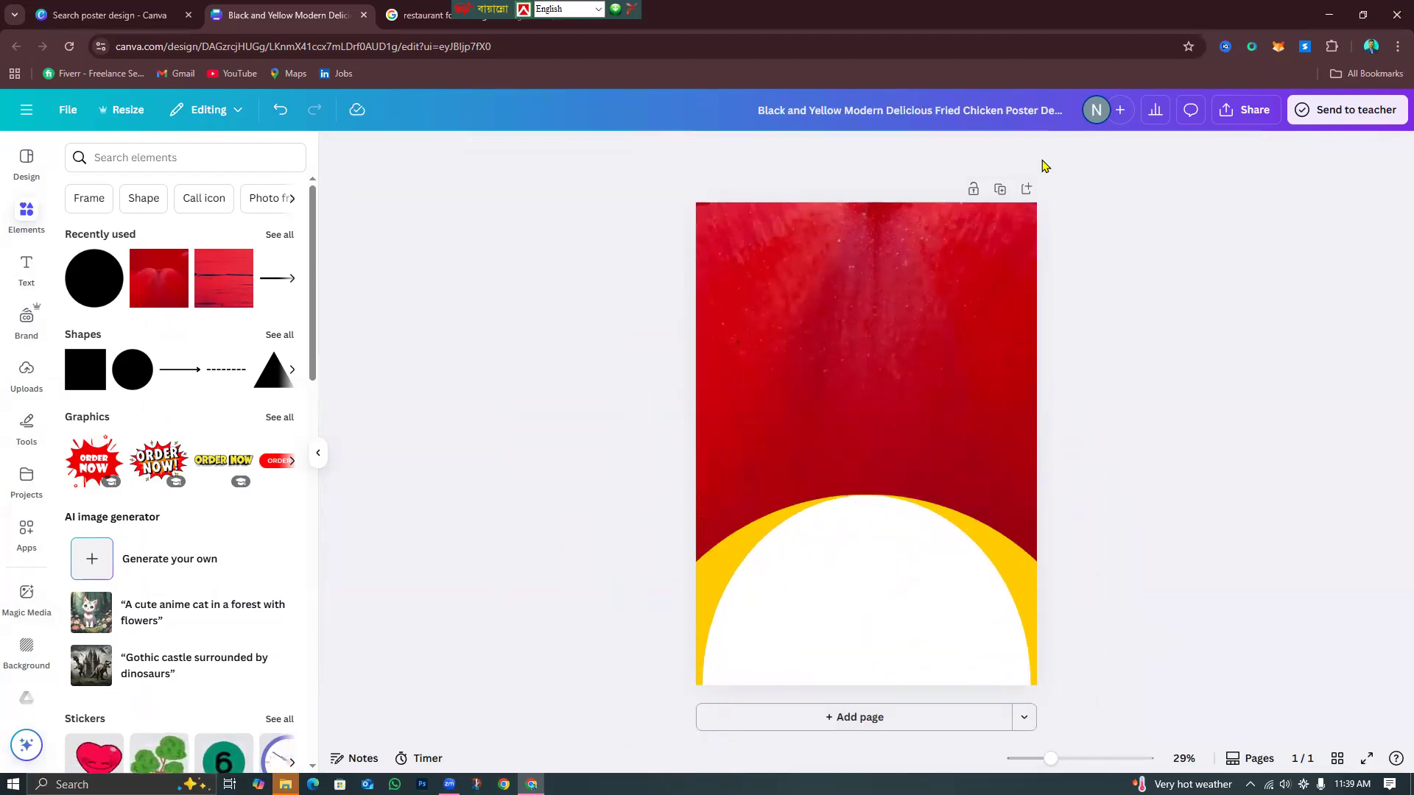
left_click(437, 16)
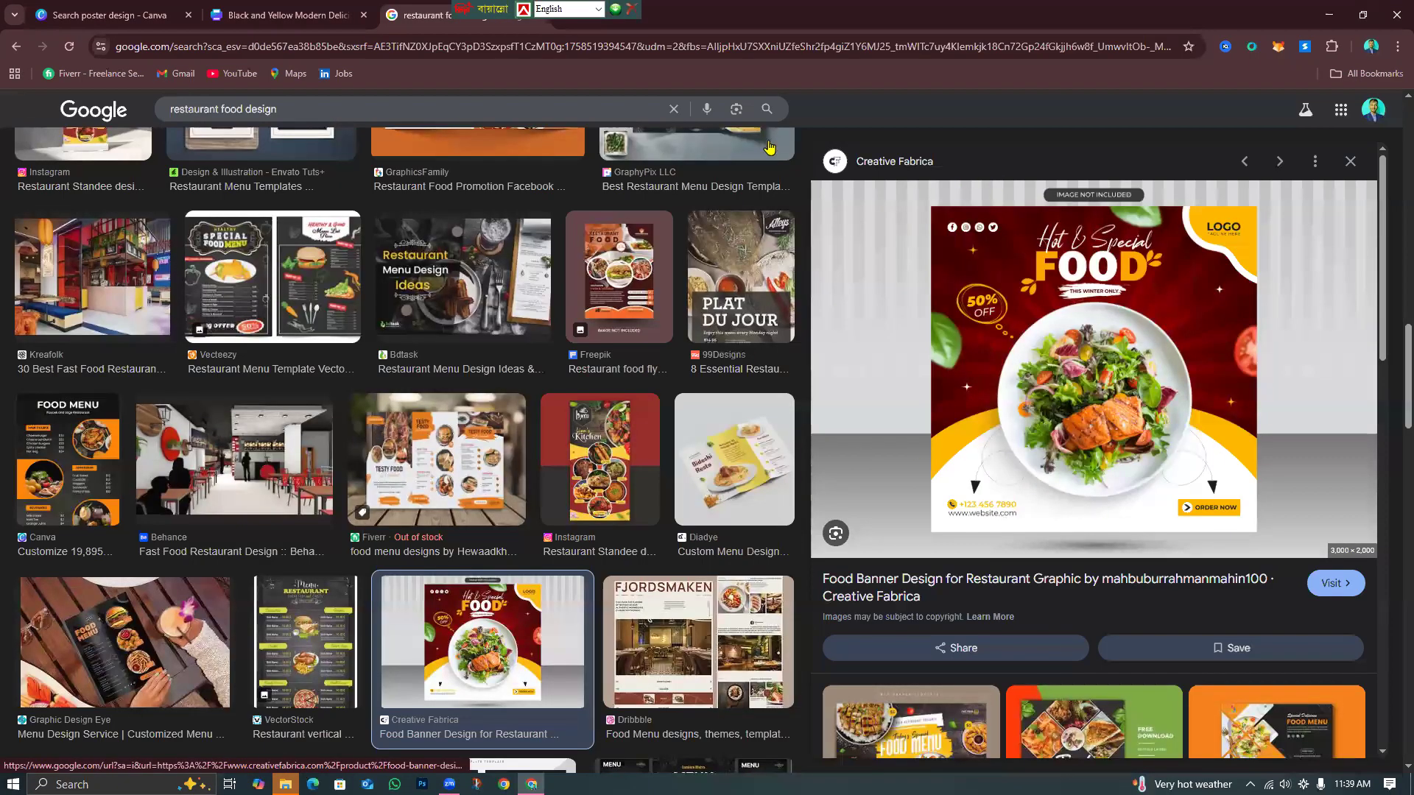
Return from the food banner reference to the Canva poster tab with Ctrl+Shift+Tab.
key("ctrl+shift+Tab")
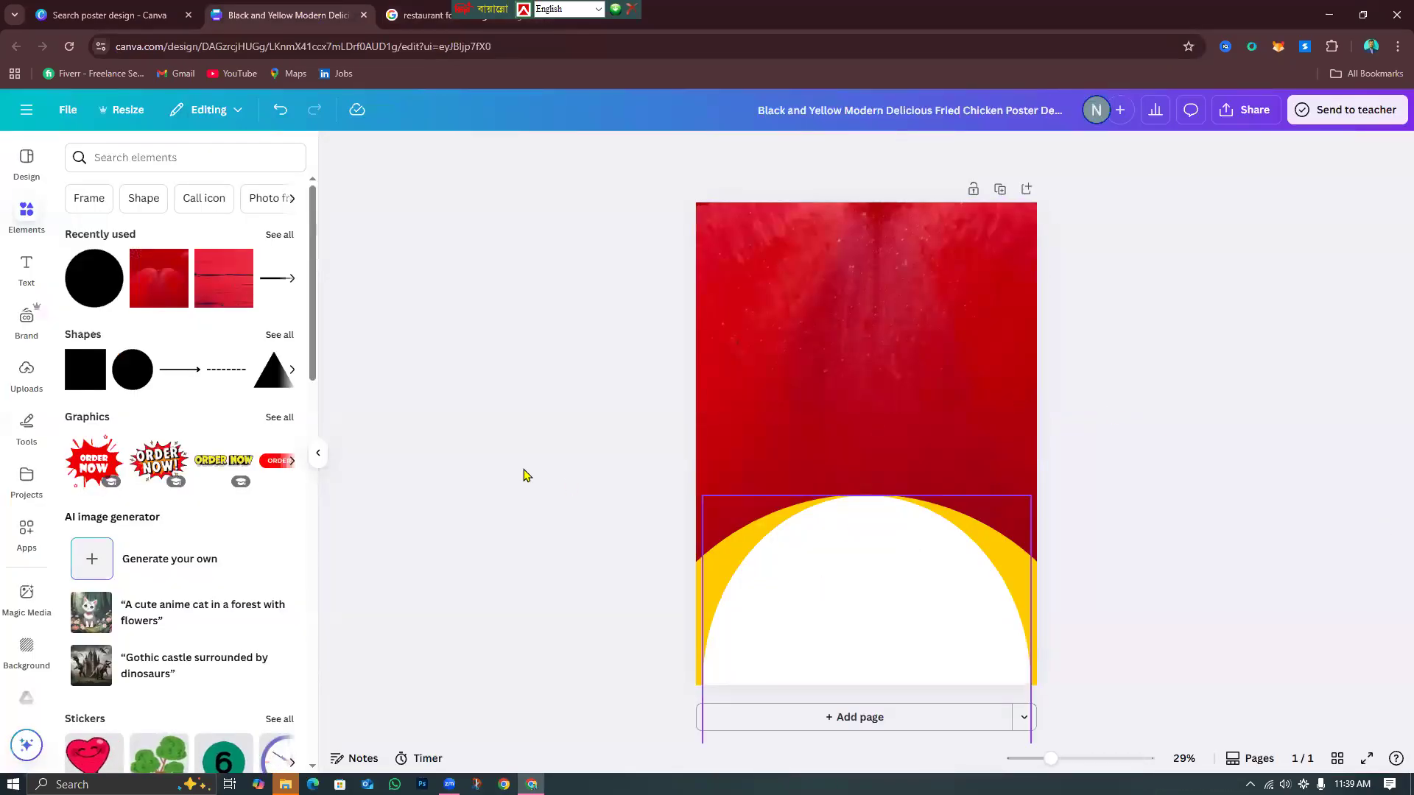
Search the elements library for 'foods' and show only photo results.
left_click(122, 160)
type("foods")
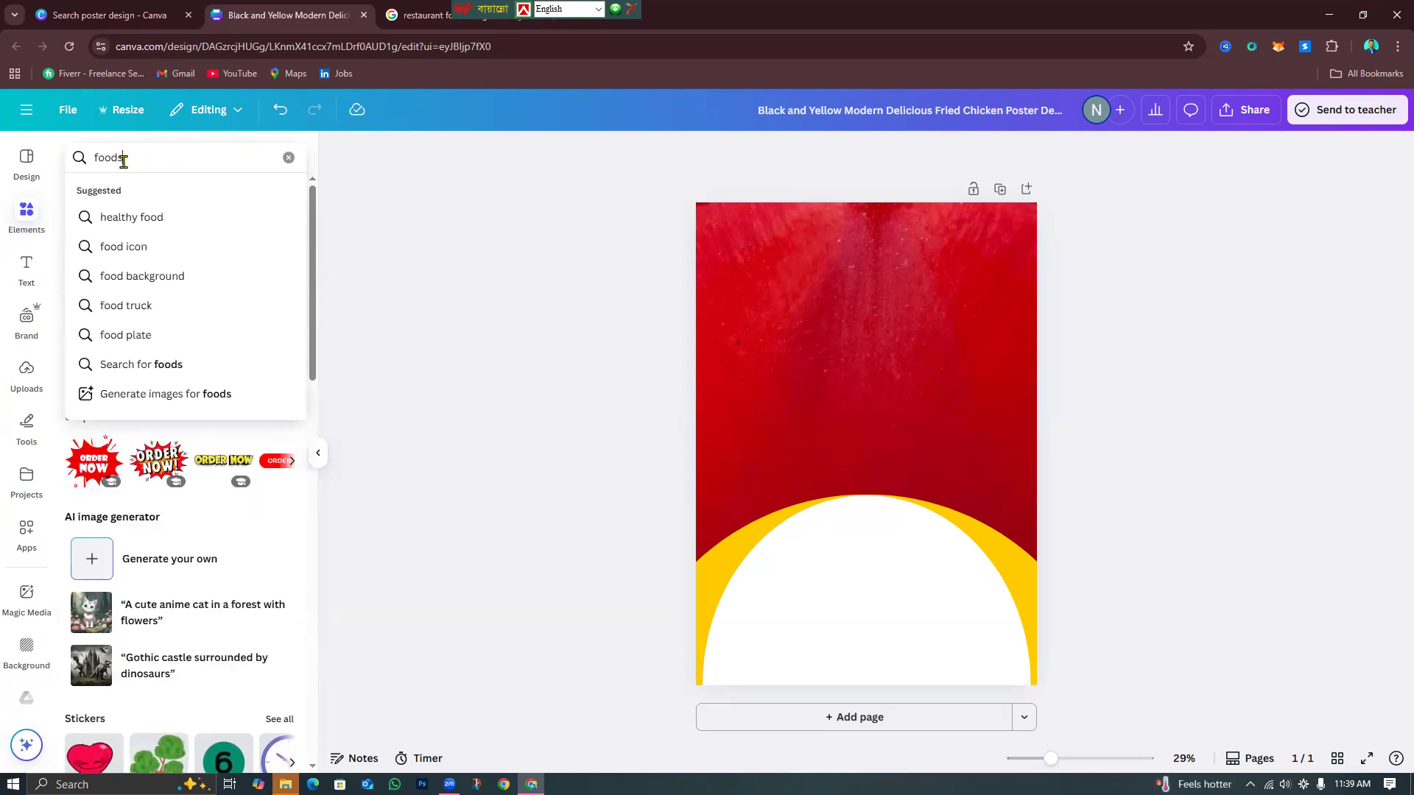
key("Return")
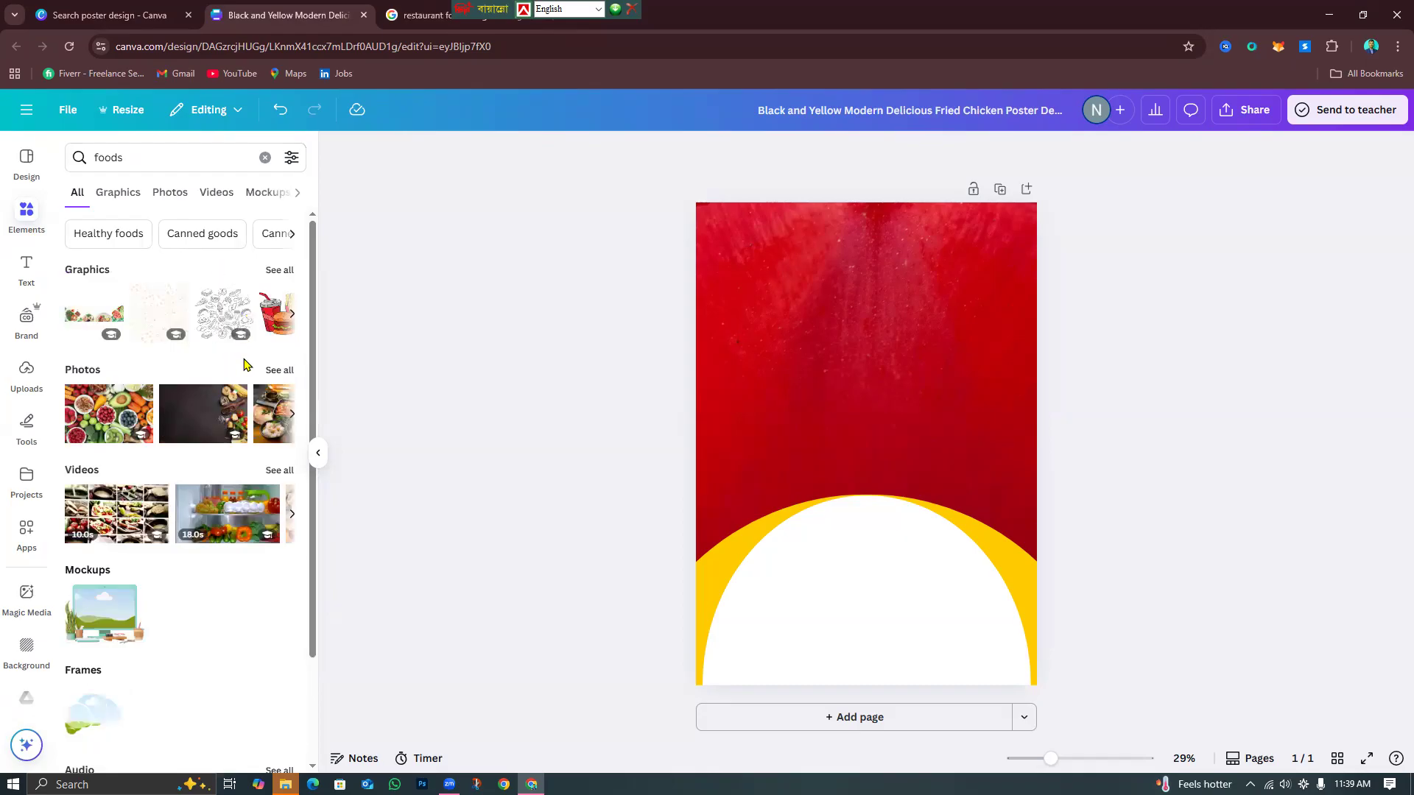
left_click(187, 194)
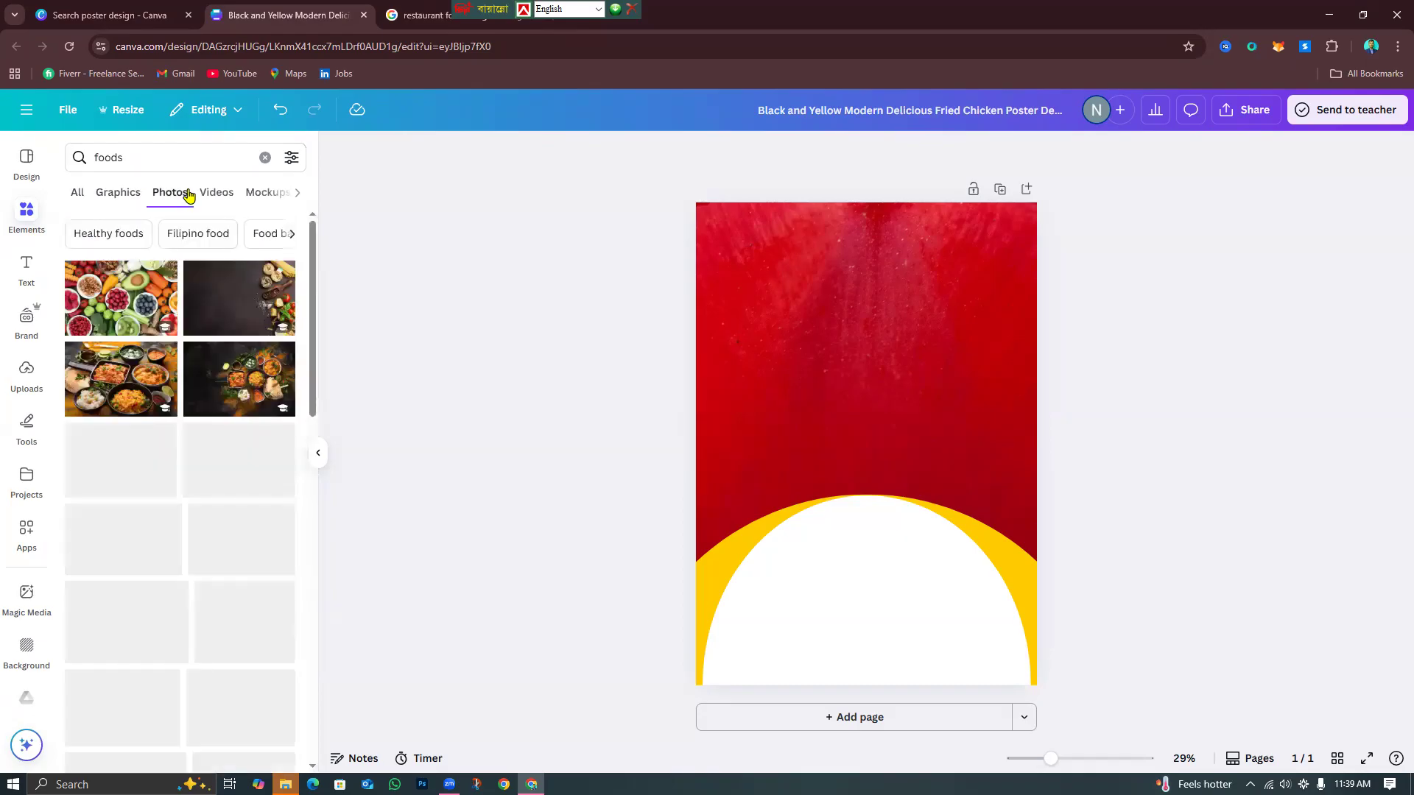
scroll(186, 562, "down", 5)
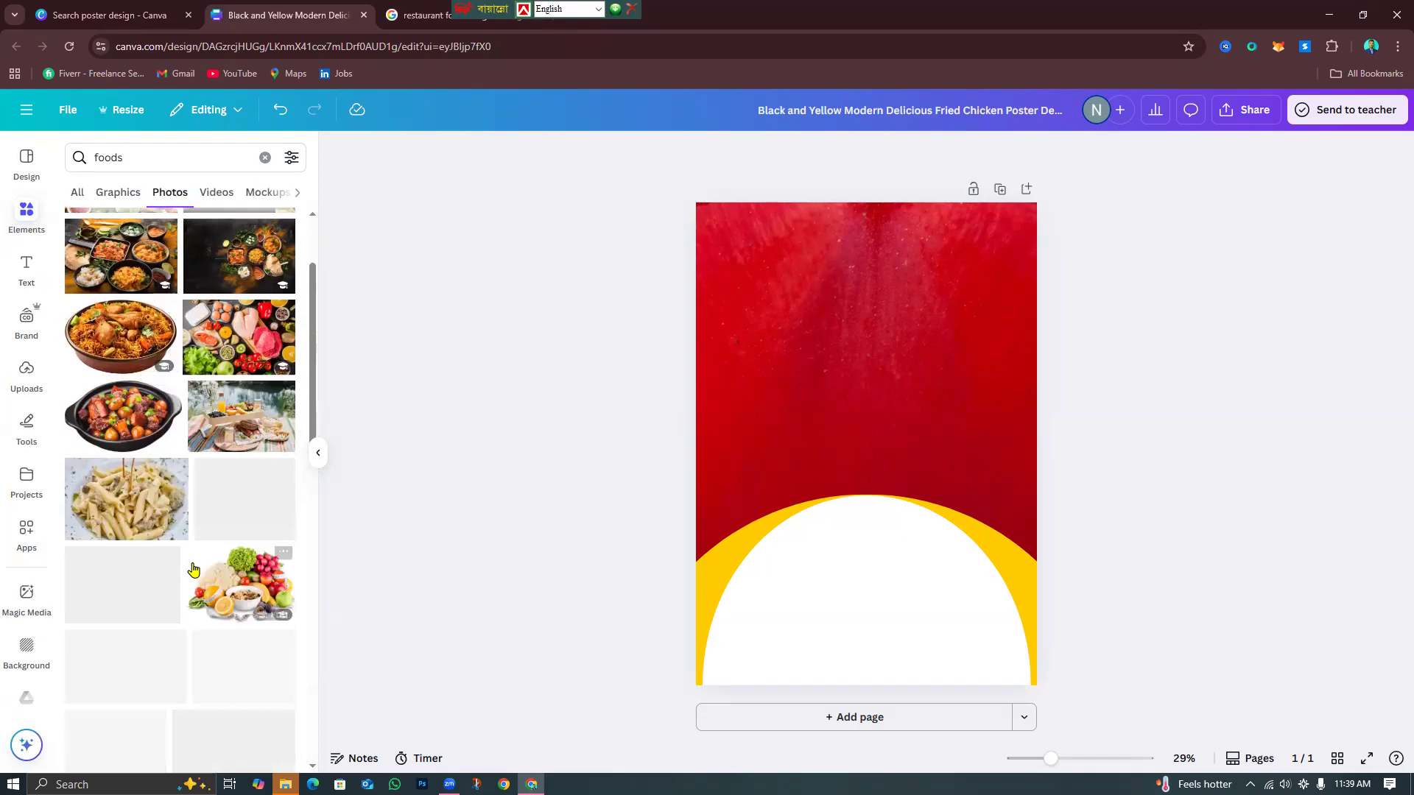
scroll(210, 537, "down", 5)
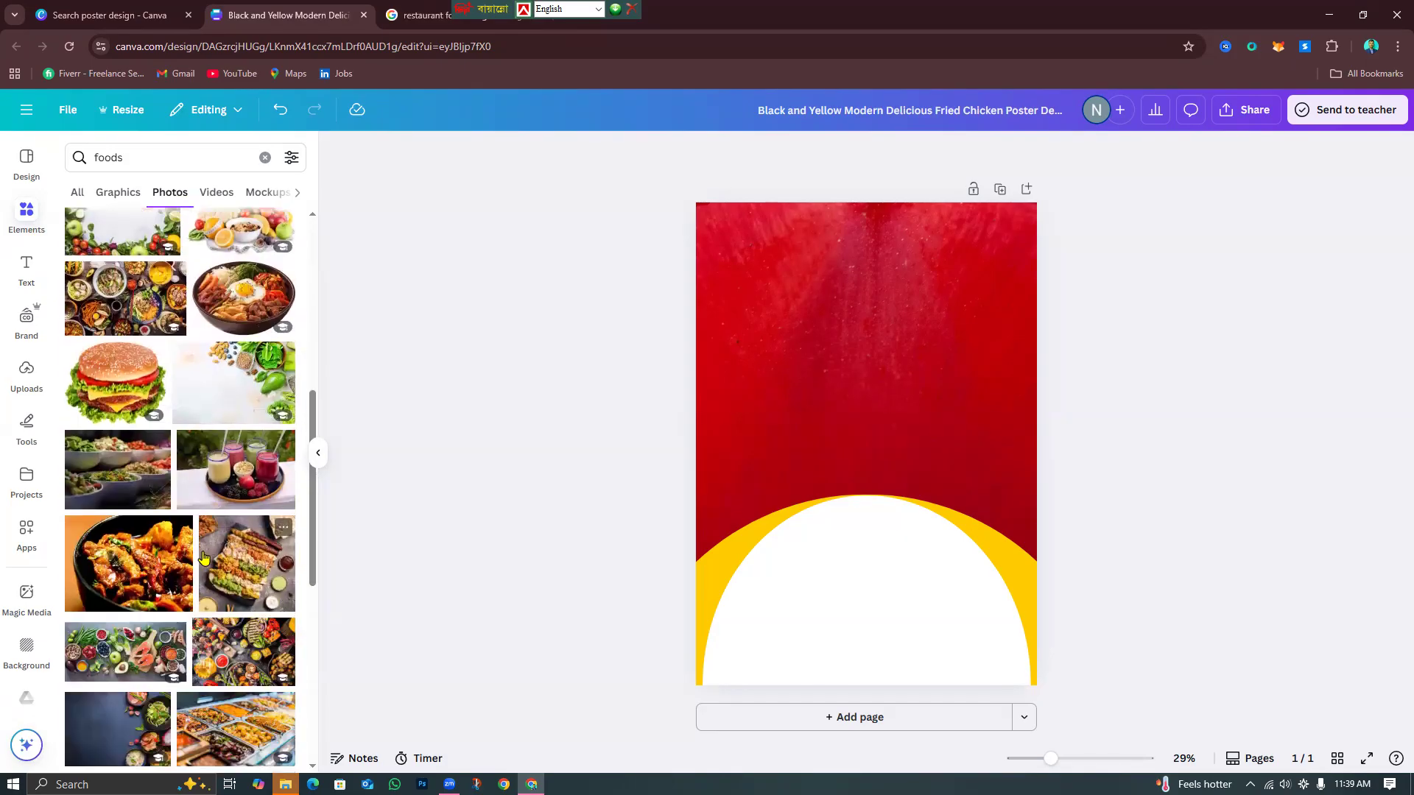
scroll(203, 573, "down", 5)
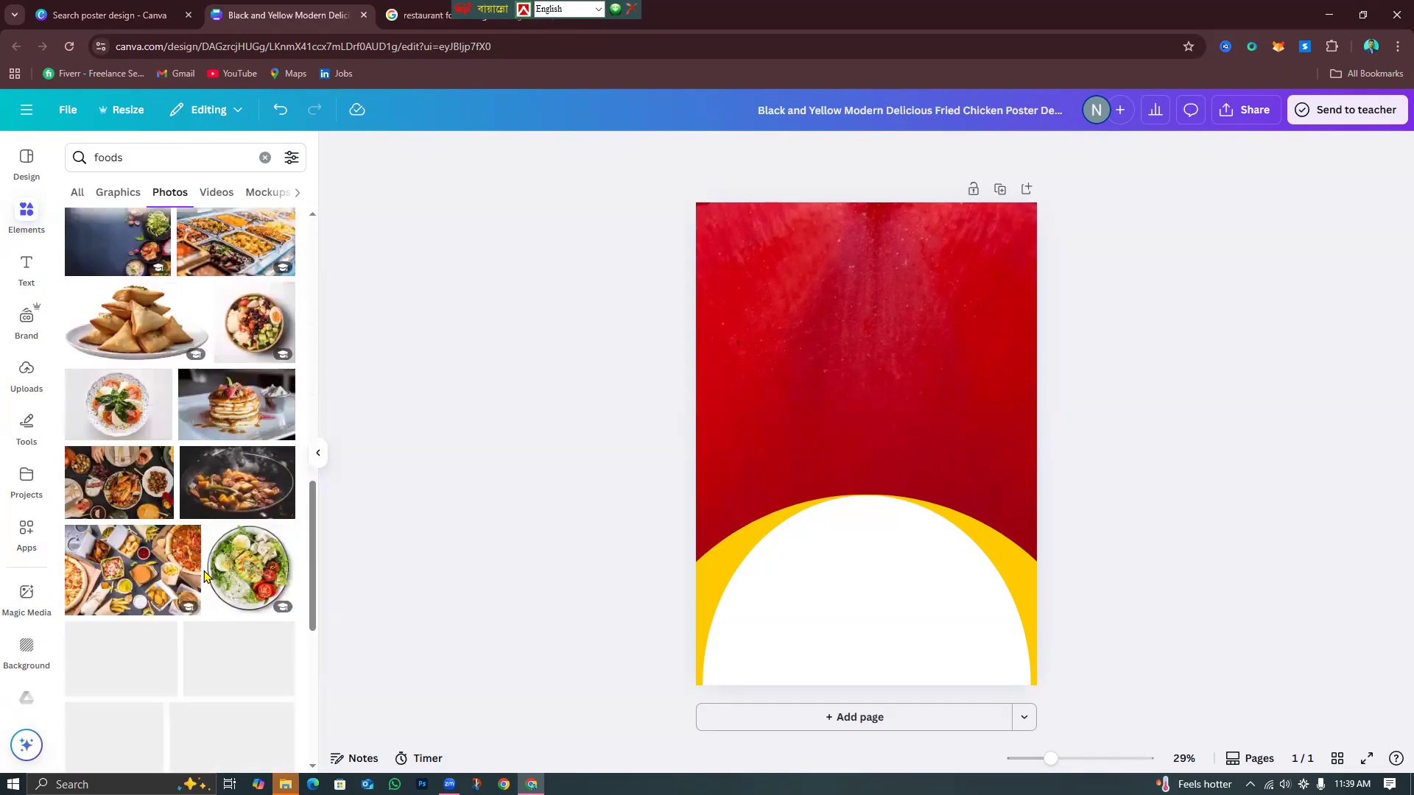
Add a caprese plate photo to the poster, then delete it.
left_click(135, 421)
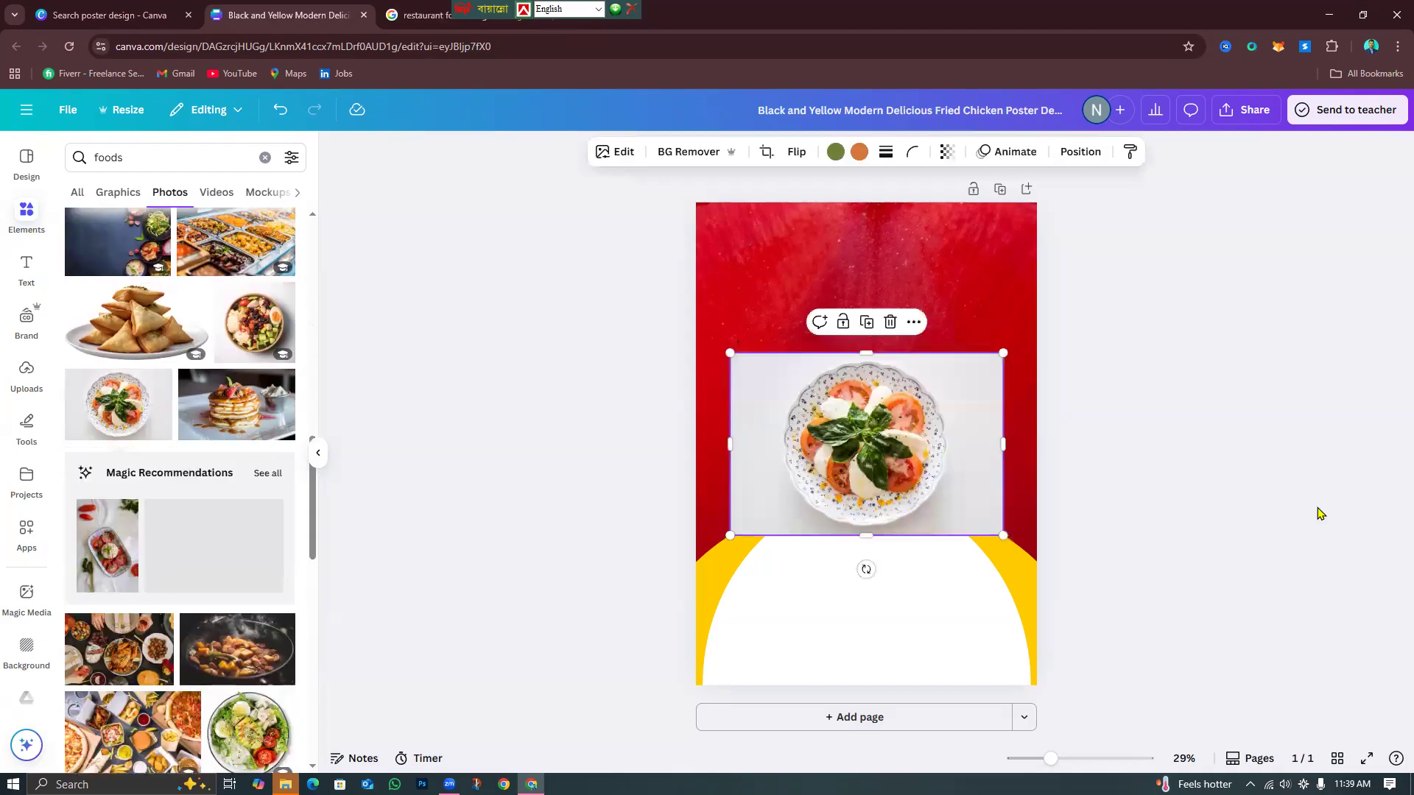
left_click(1056, 520)
scroll(133, 489, "down", 5)
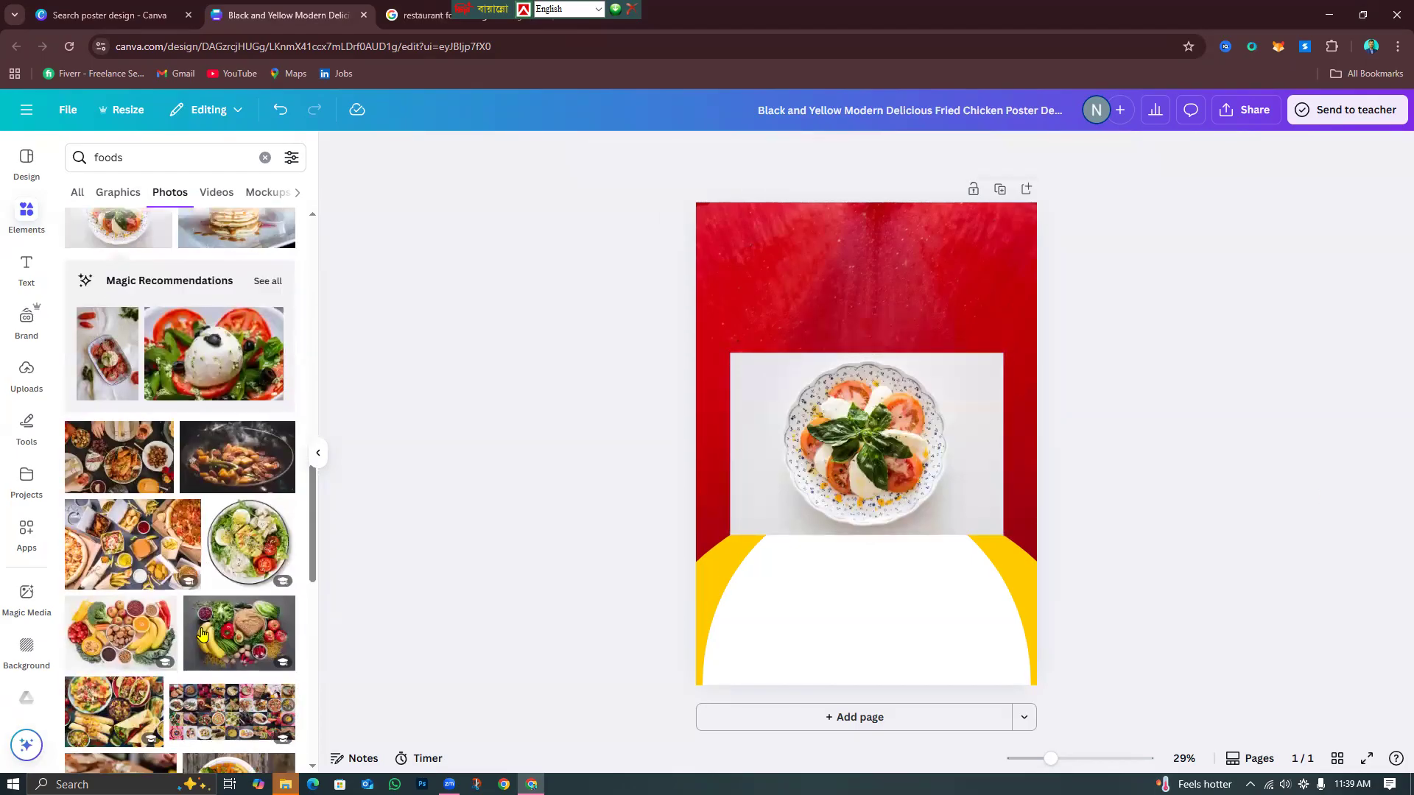
left_click(898, 408)
key("Delete")
Add the salad bowl photo, shrink it and move it down over the yellow arc.
left_click(241, 366)
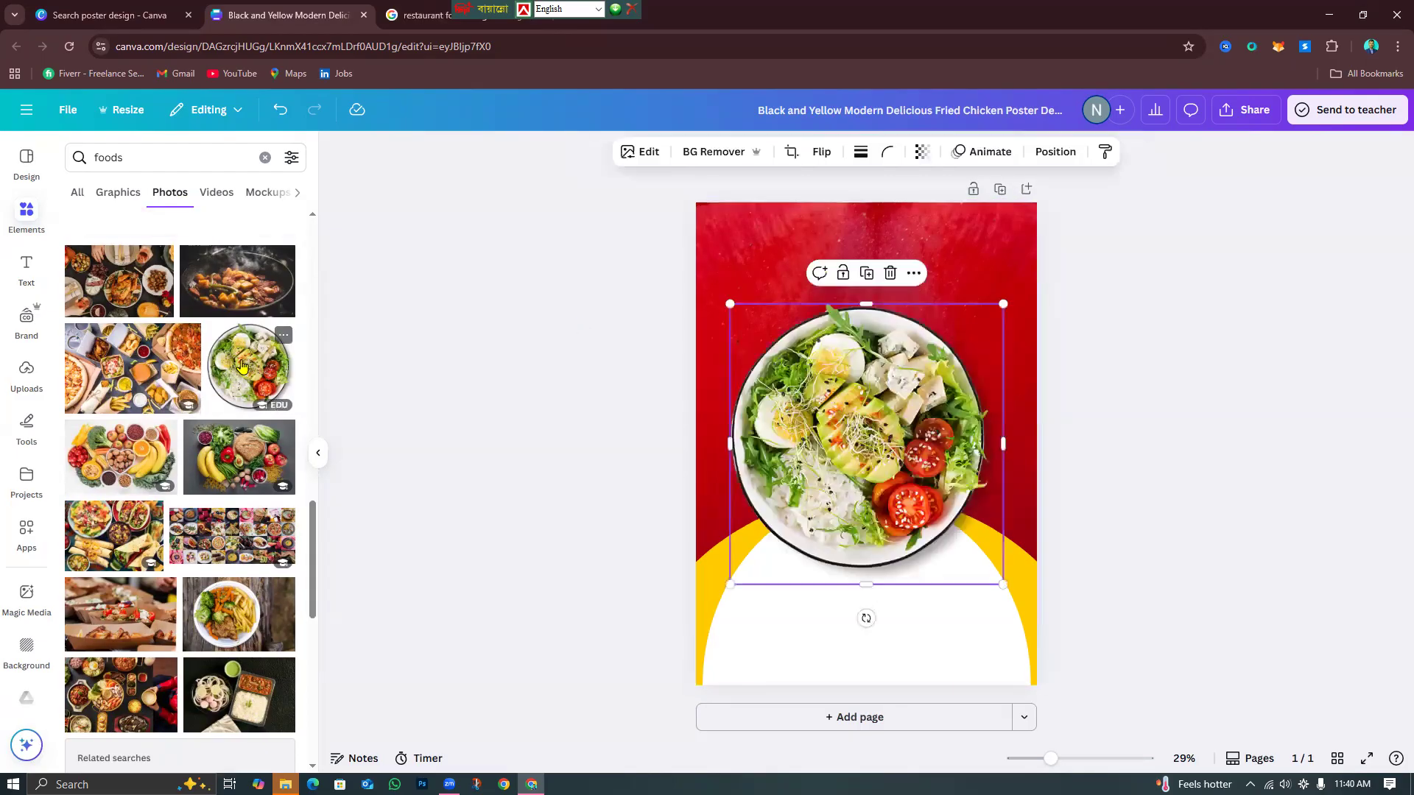
left_click(1308, 647)
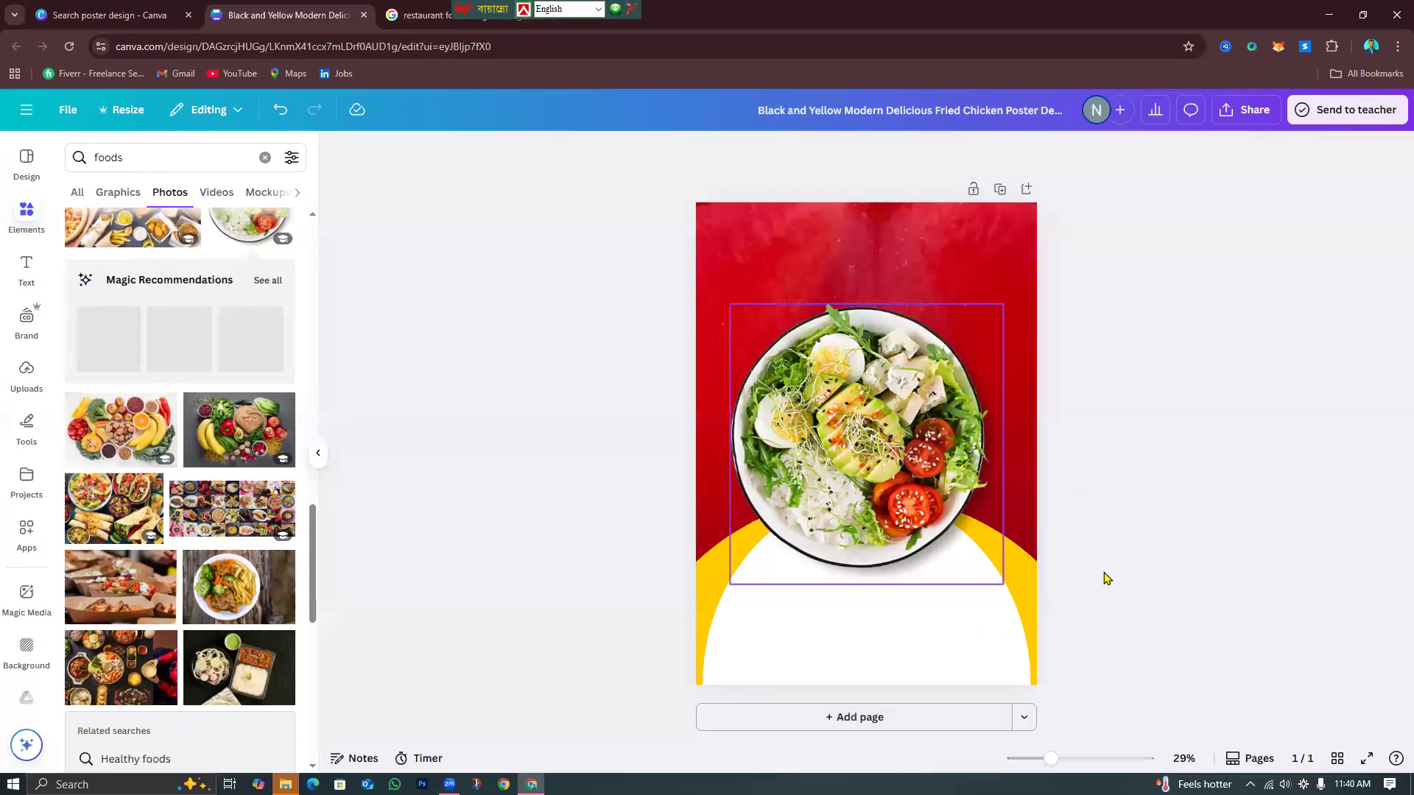
left_click(1000, 580)
left_click_drag(1004, 584, 963, 554)
left_click_drag(876, 444, 904, 512)
left_click(1201, 486)
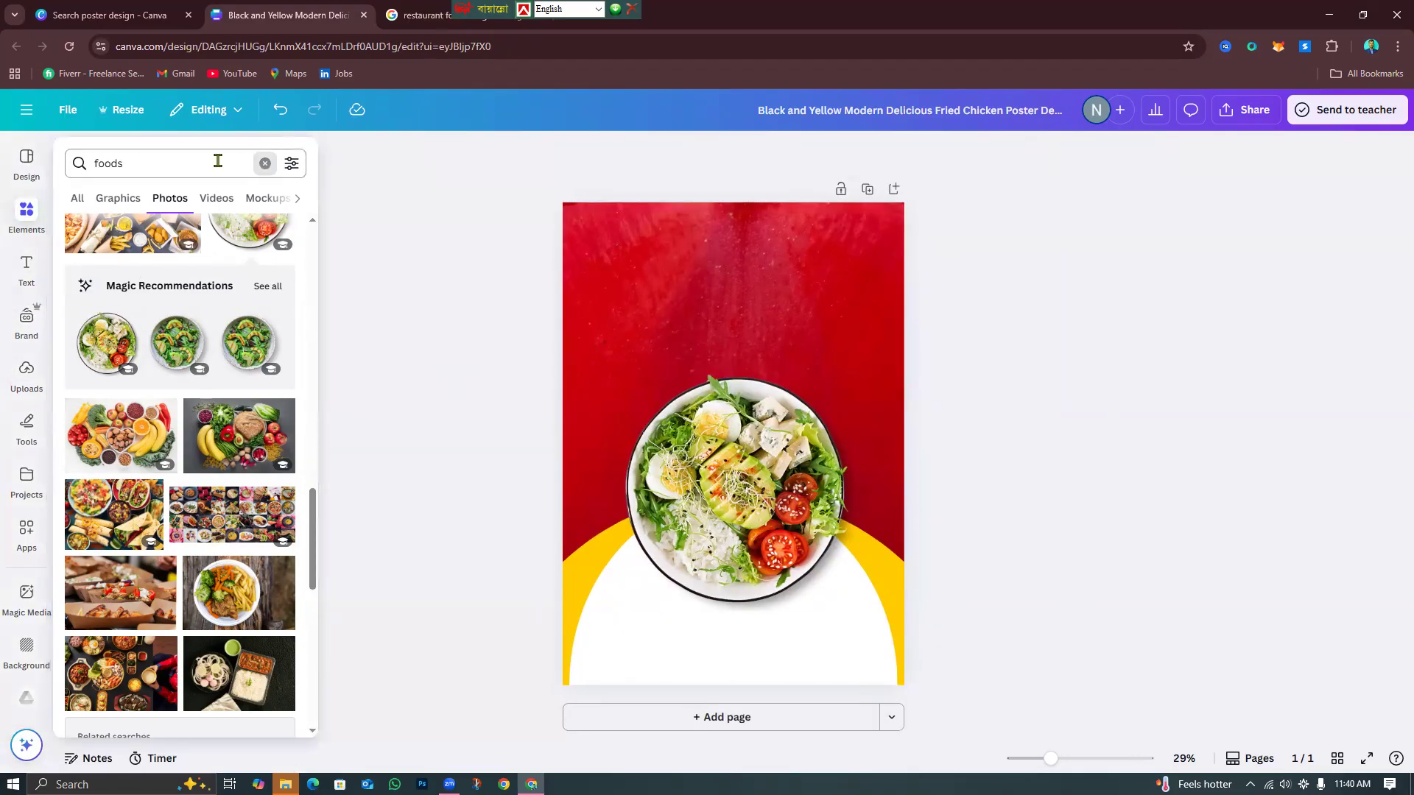
Search the elements for 'shadow' graphics and show all results.
left_click(264, 158)
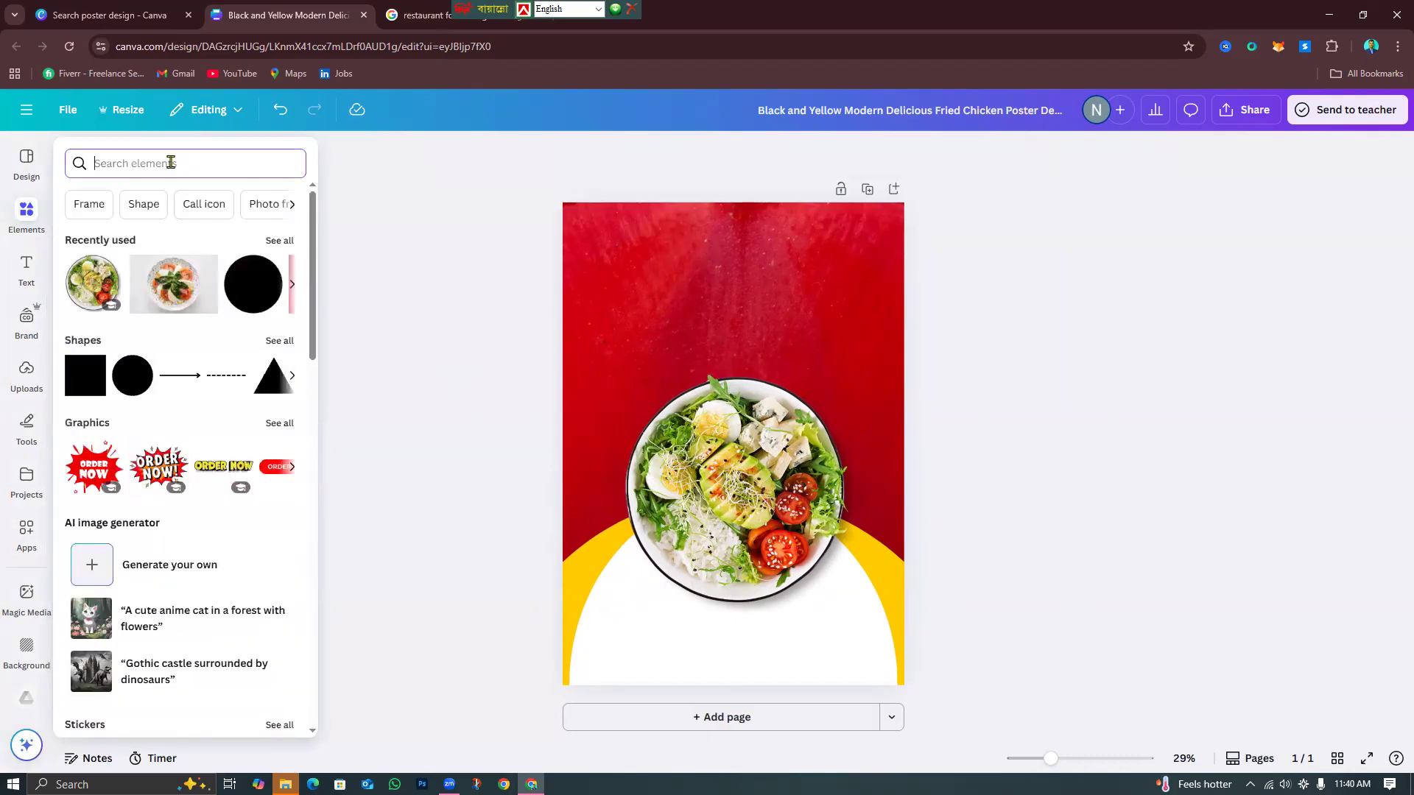
type("shadfow")
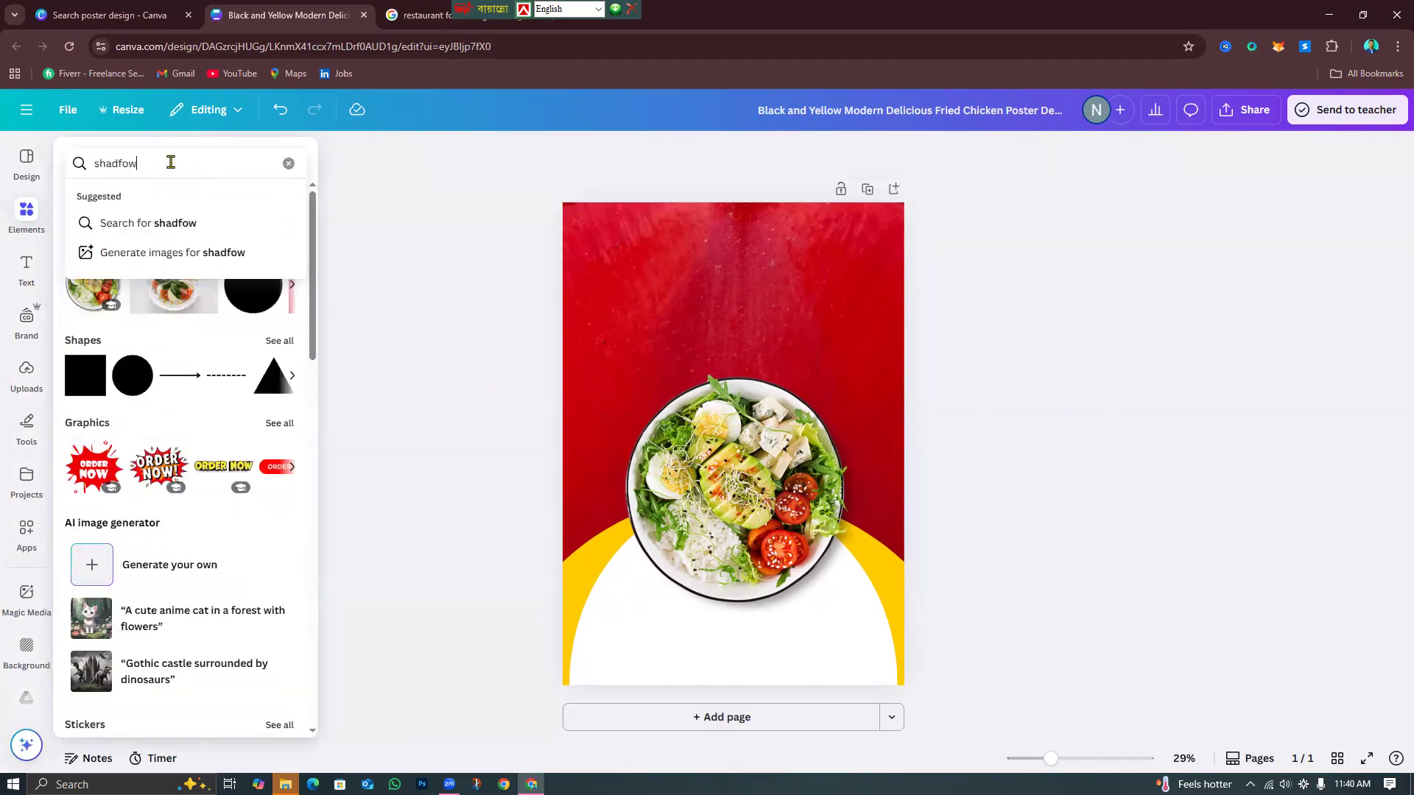
key("BackSpace")
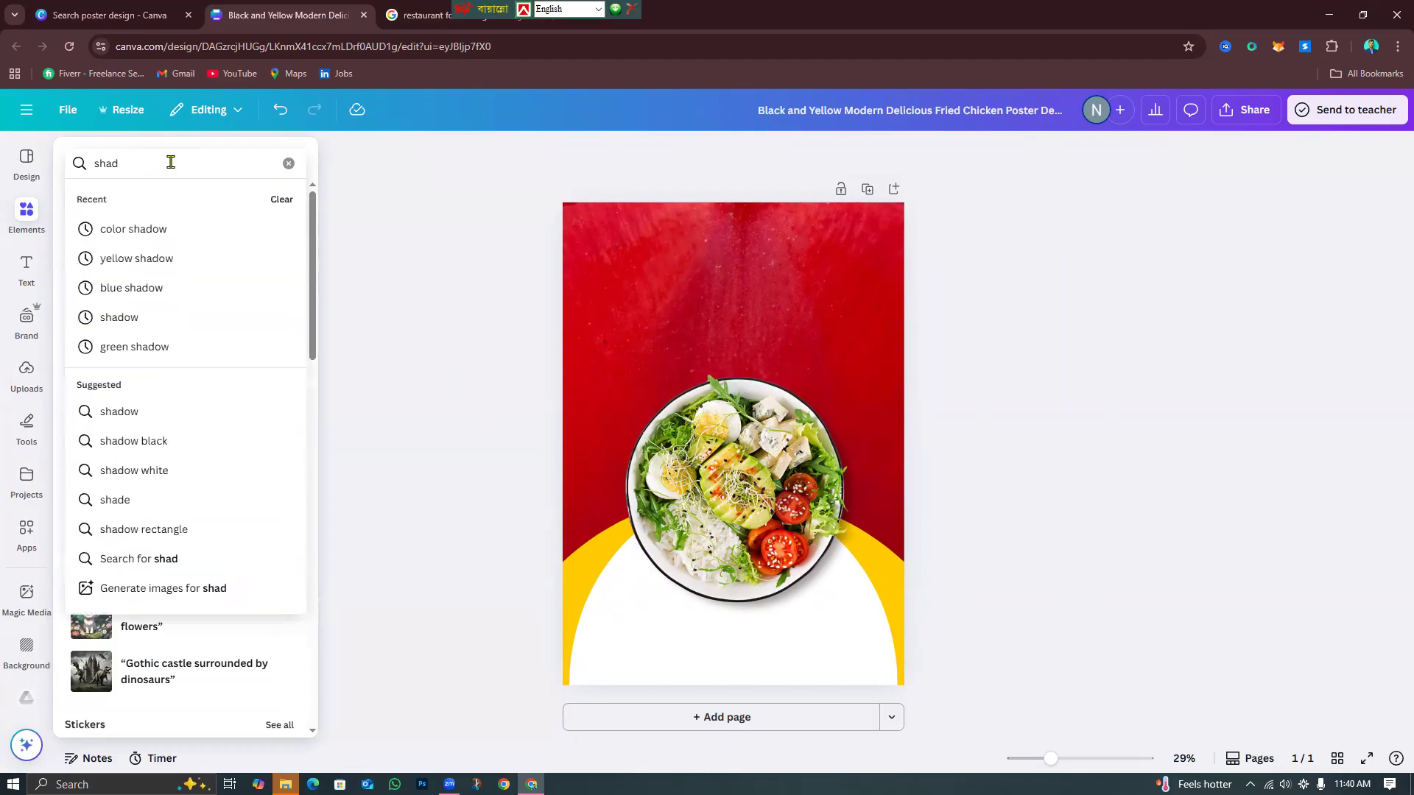
key("Return")
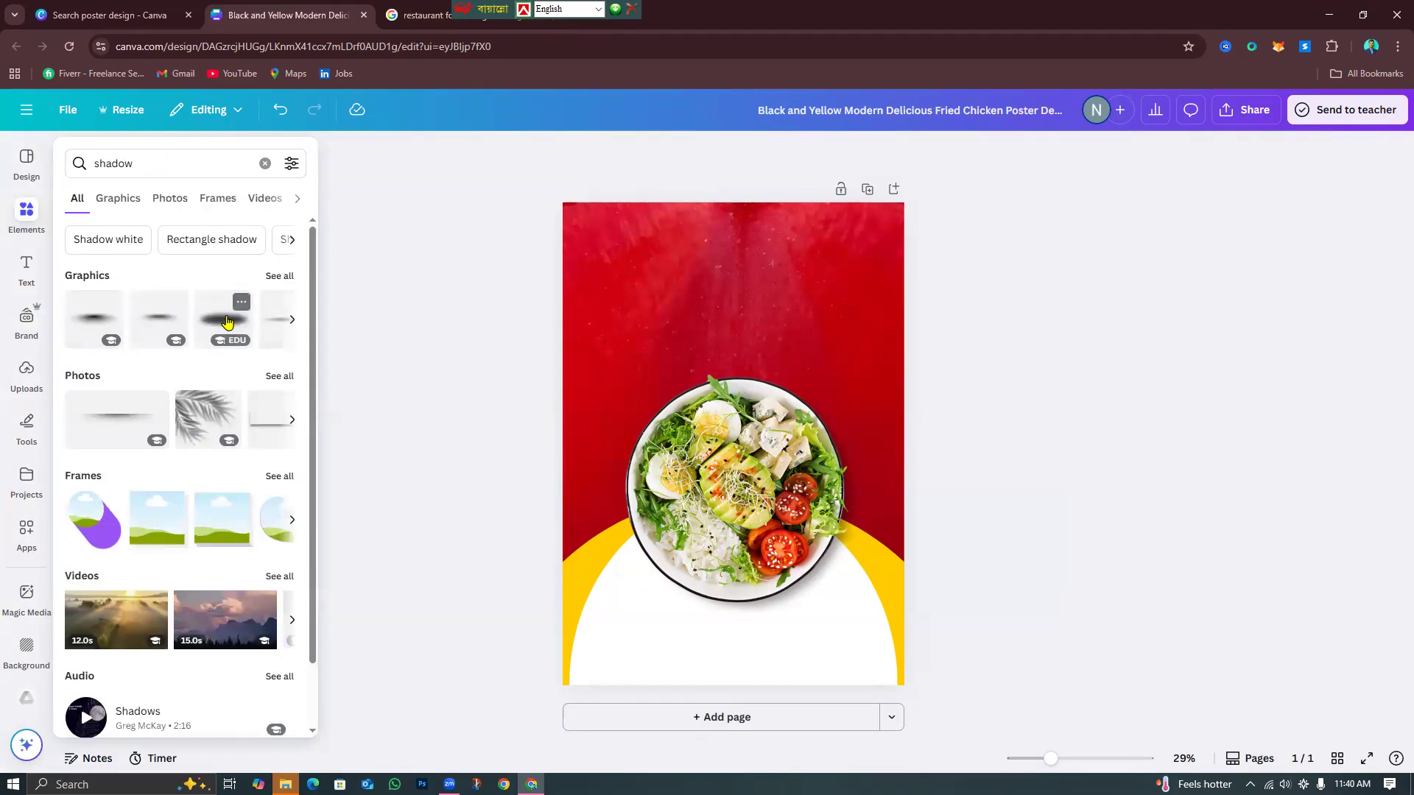
left_click(280, 277)
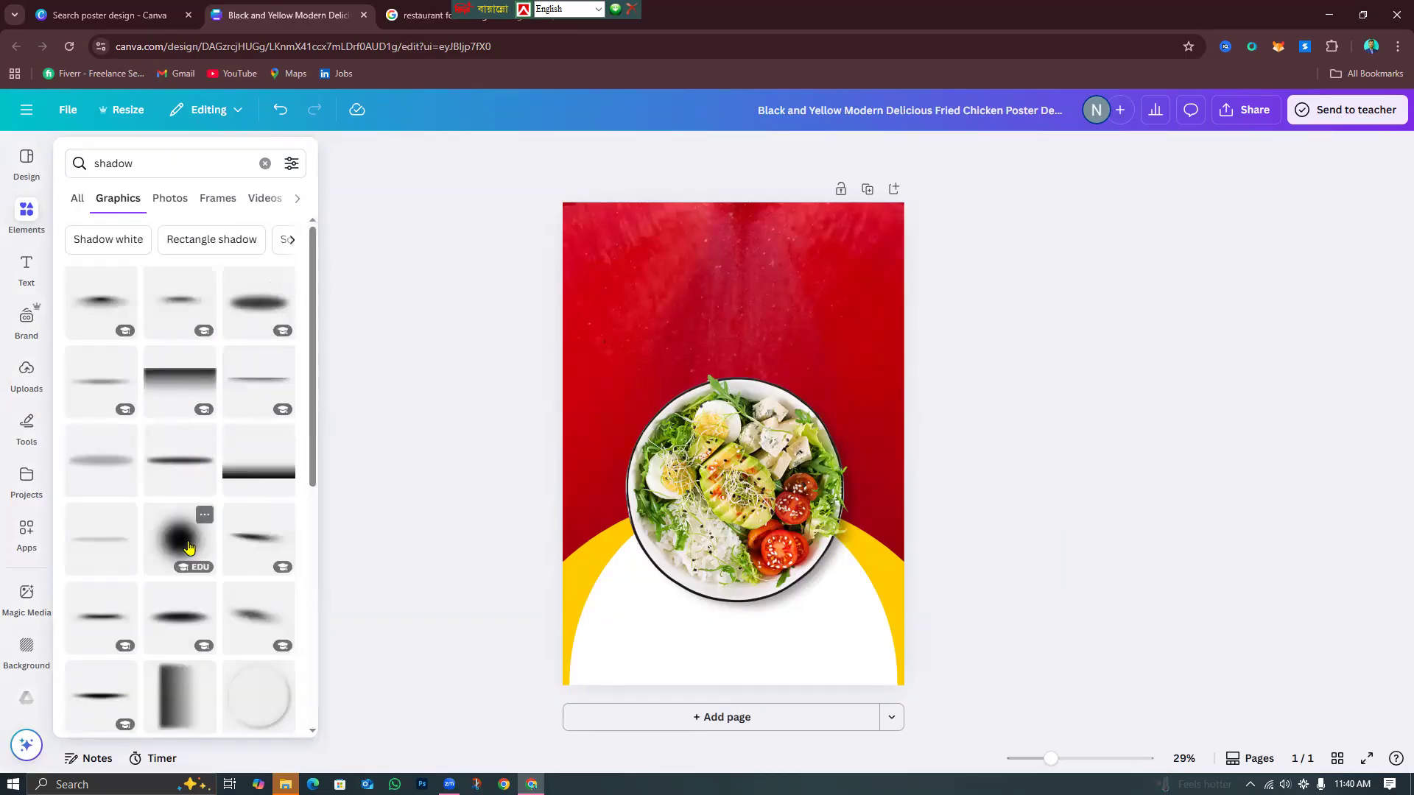
Add a radial shadow graphic, then delete it and browse the shadow results again.
left_click(188, 546)
left_click(978, 492)
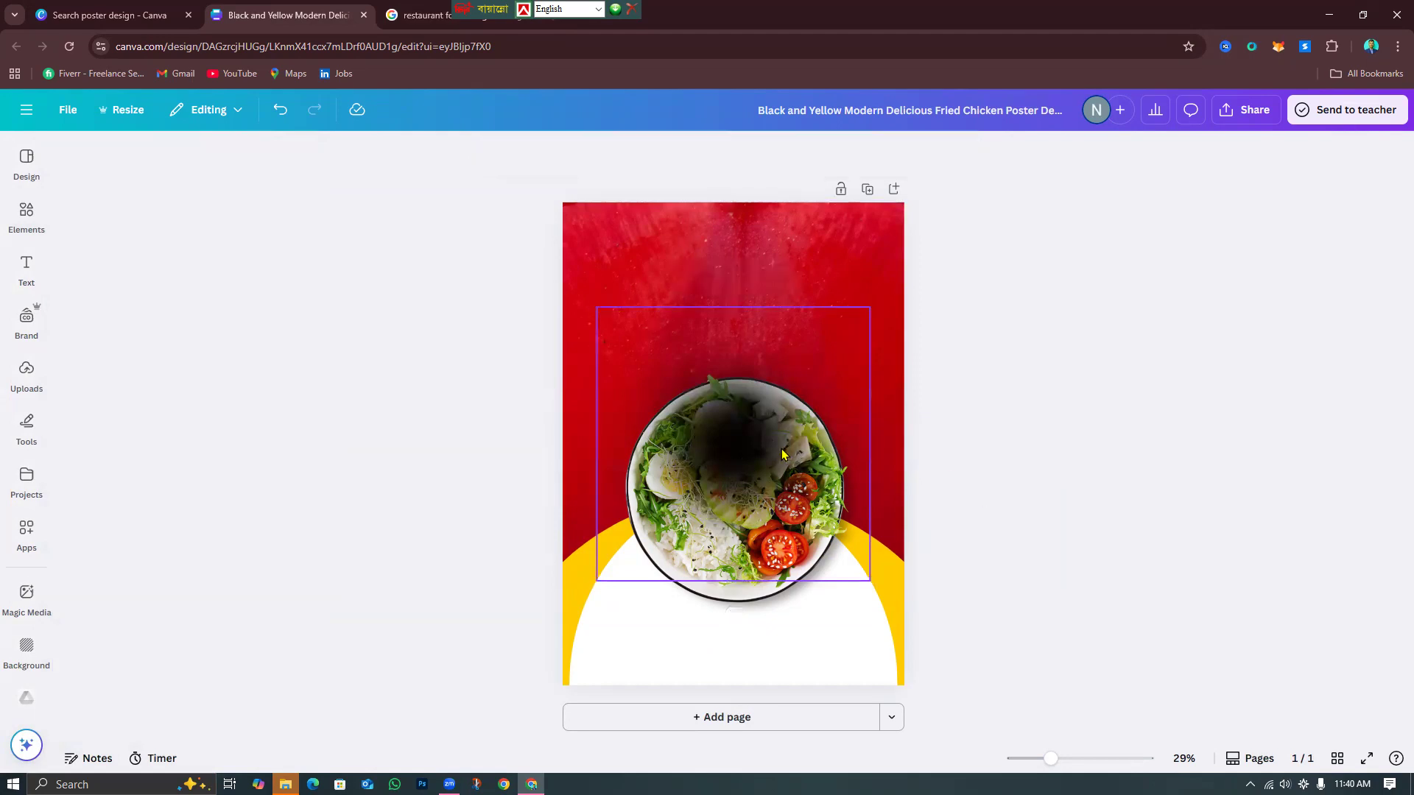
left_click(737, 417)
key("Delete")
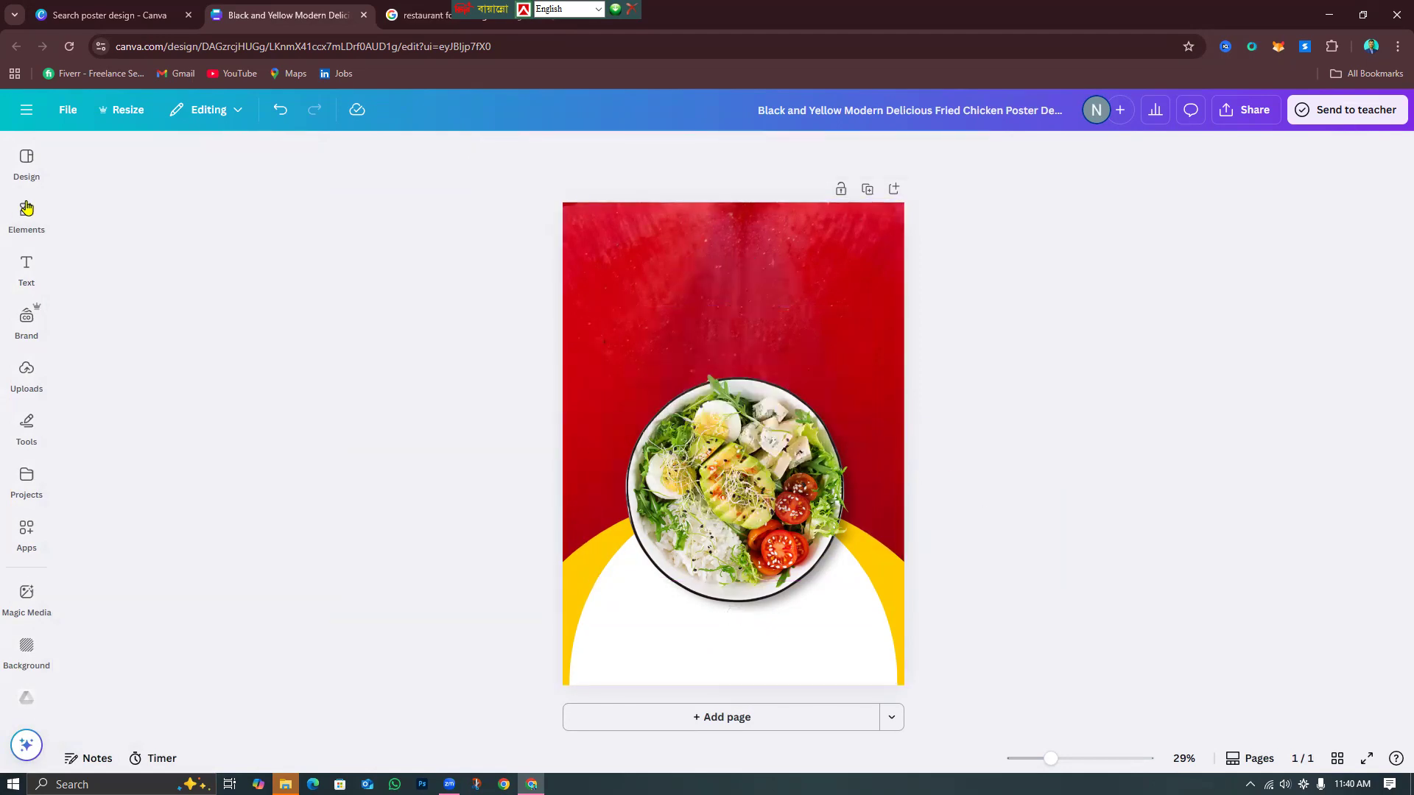
left_click(27, 212)
scroll(253, 505, "down", 5)
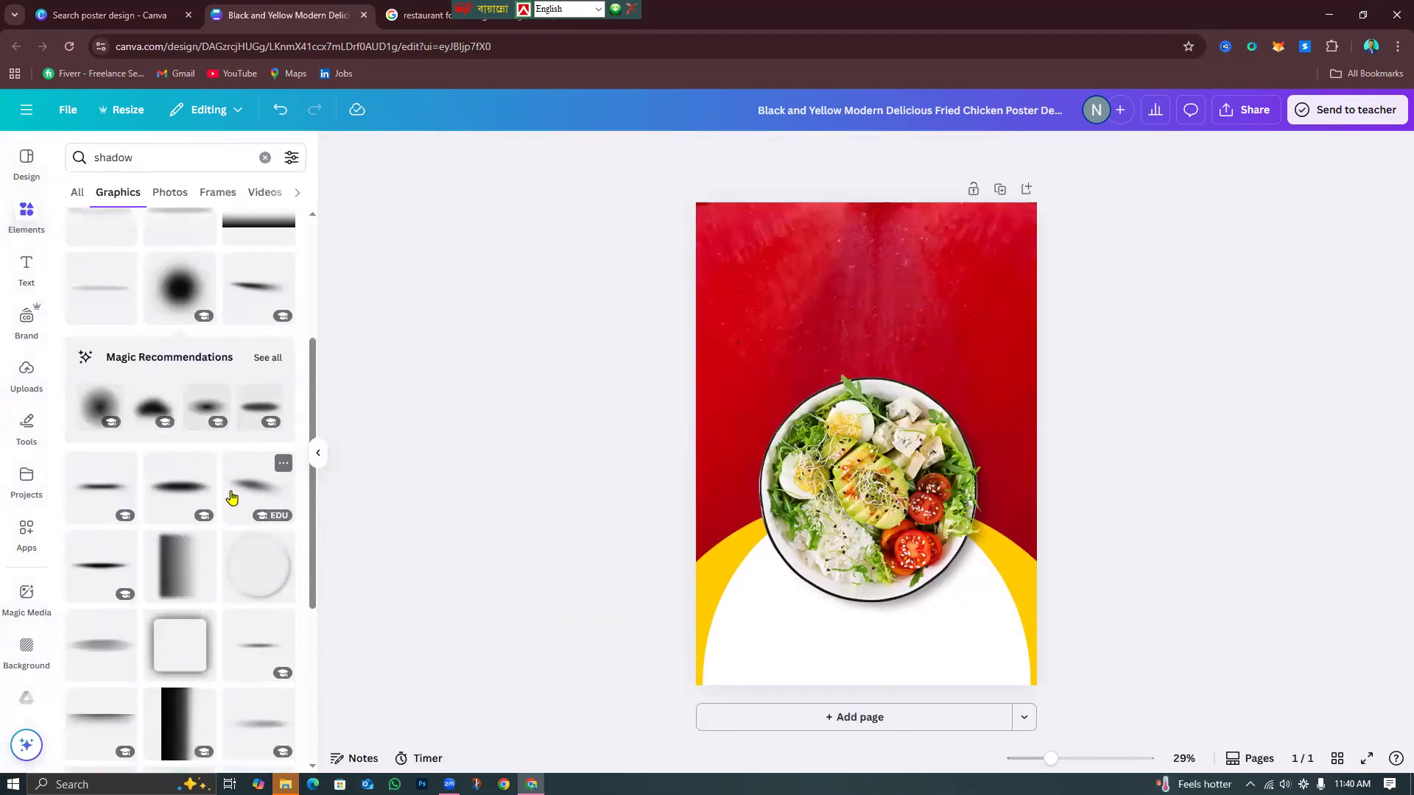
scroll(226, 586, "down", 5)
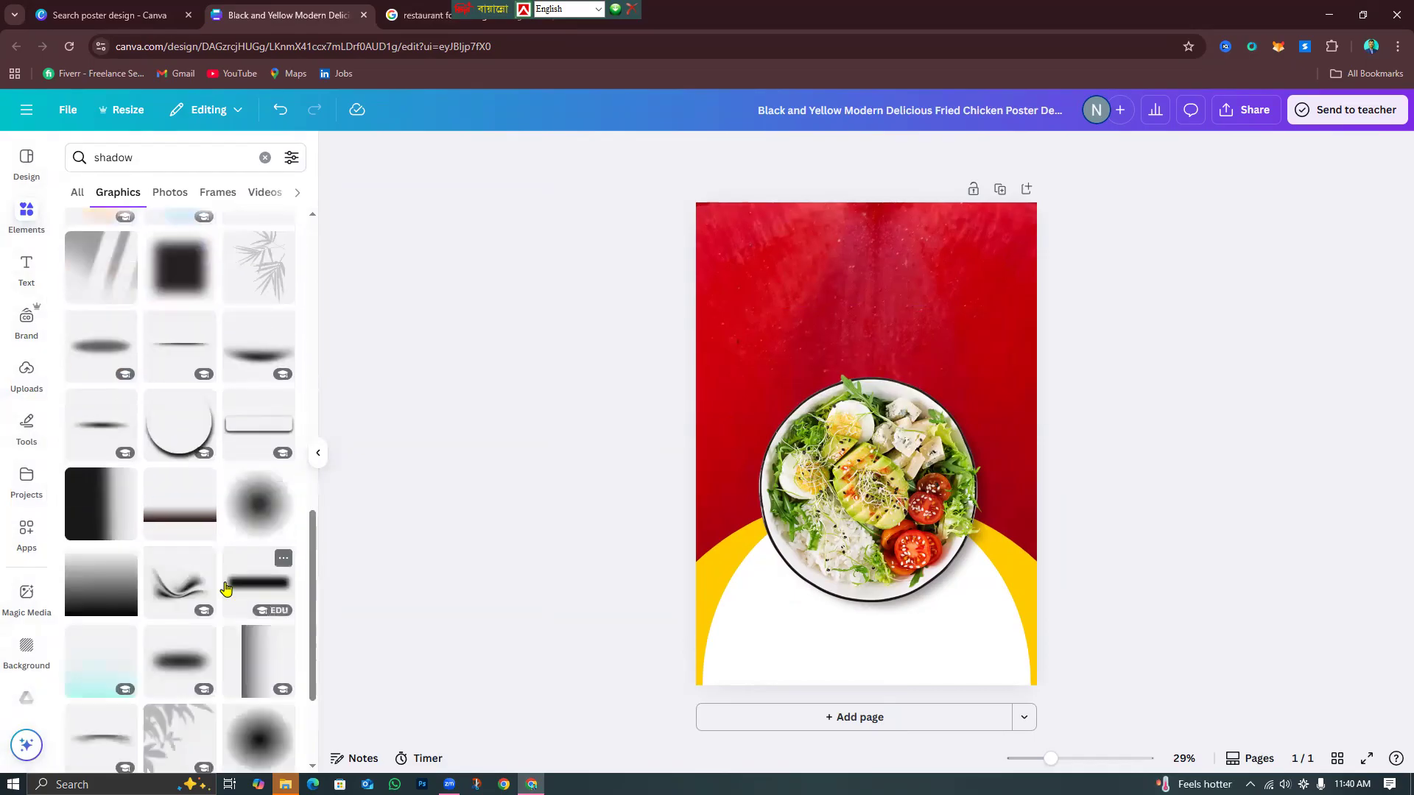
scroll(226, 587, "up", 10)
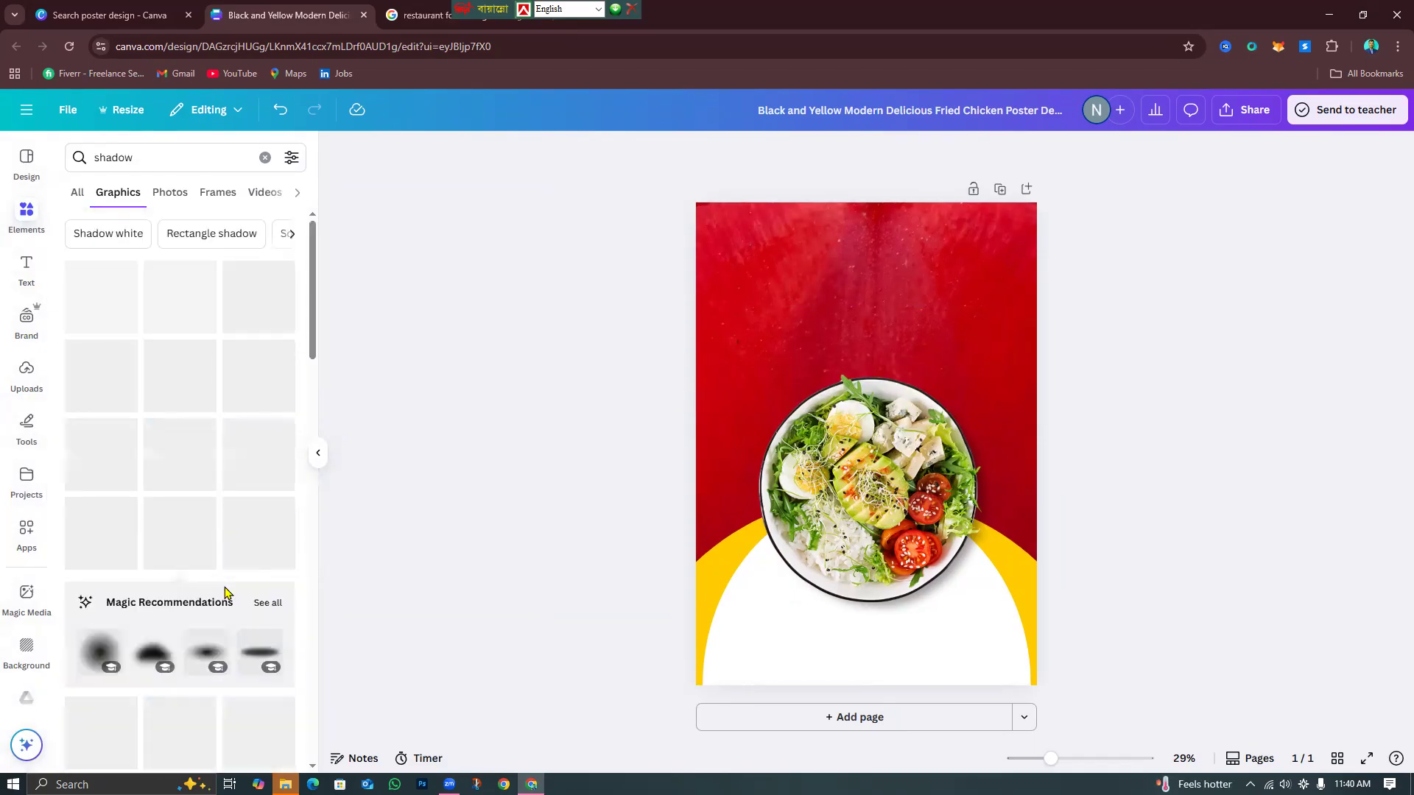
Add a black radial shadow, enlarge it over the bowl and send it behind, then undo two changes.
left_click(194, 513)
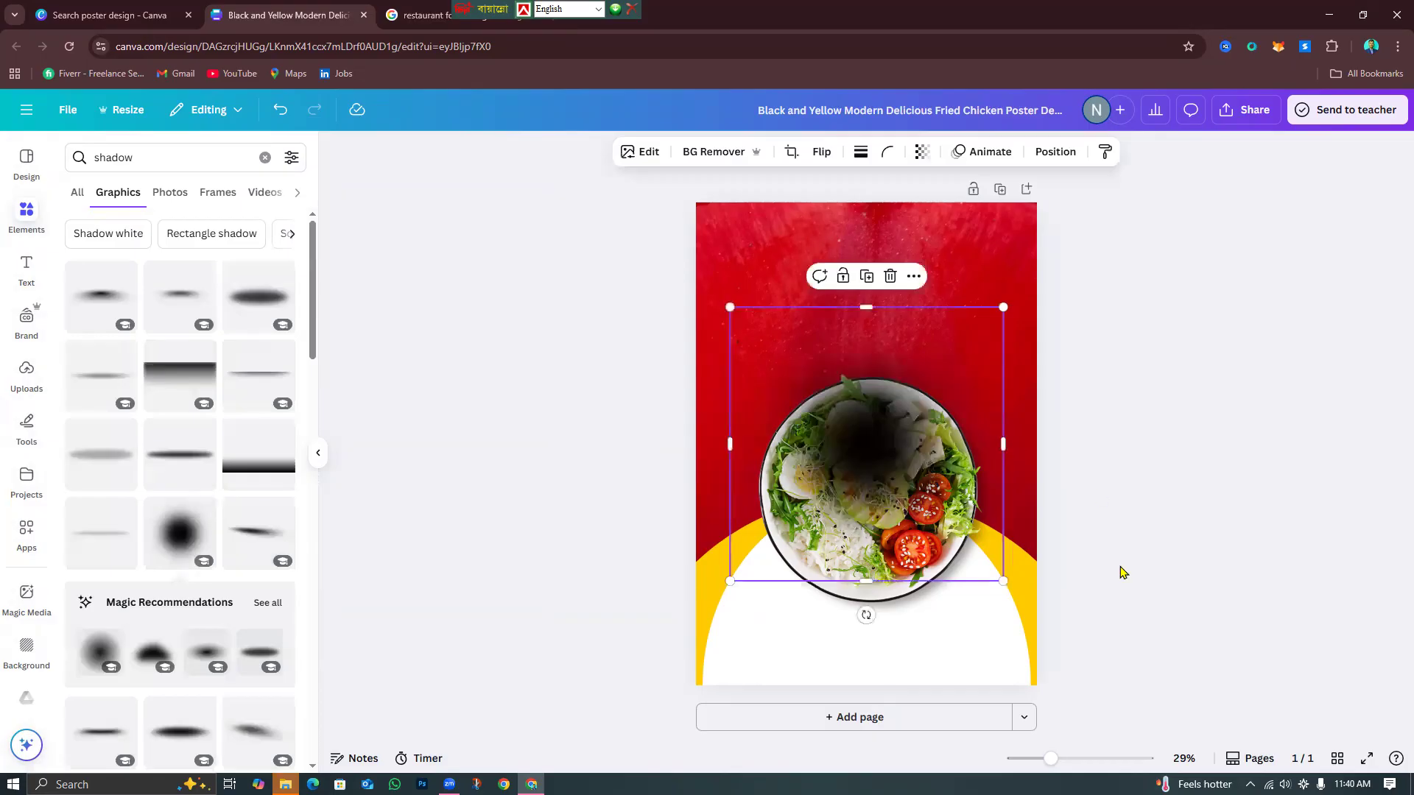
left_click_drag(1003, 581, 1115, 694)
left_click_drag(963, 596, 933, 590)
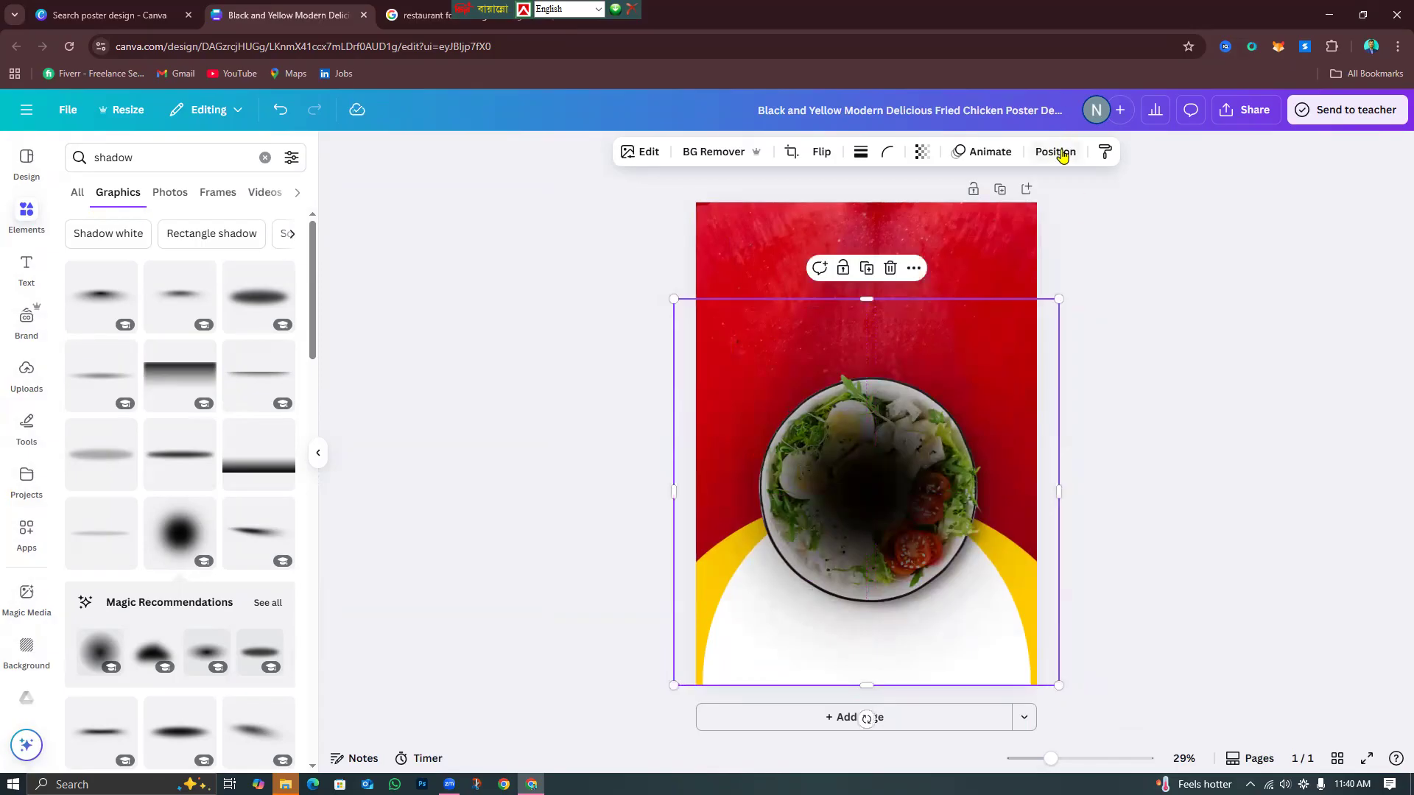
left_click(1058, 152)
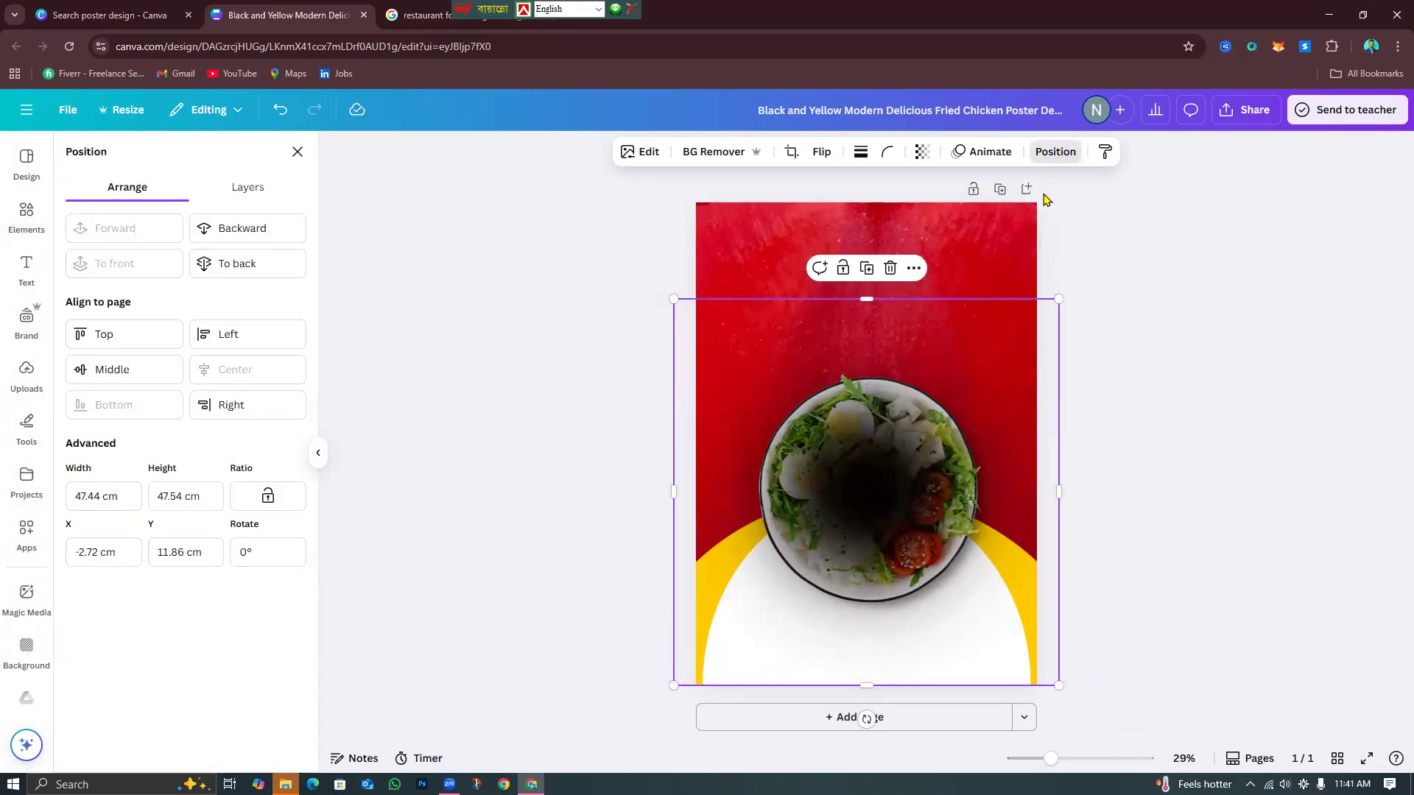
left_click(243, 244)
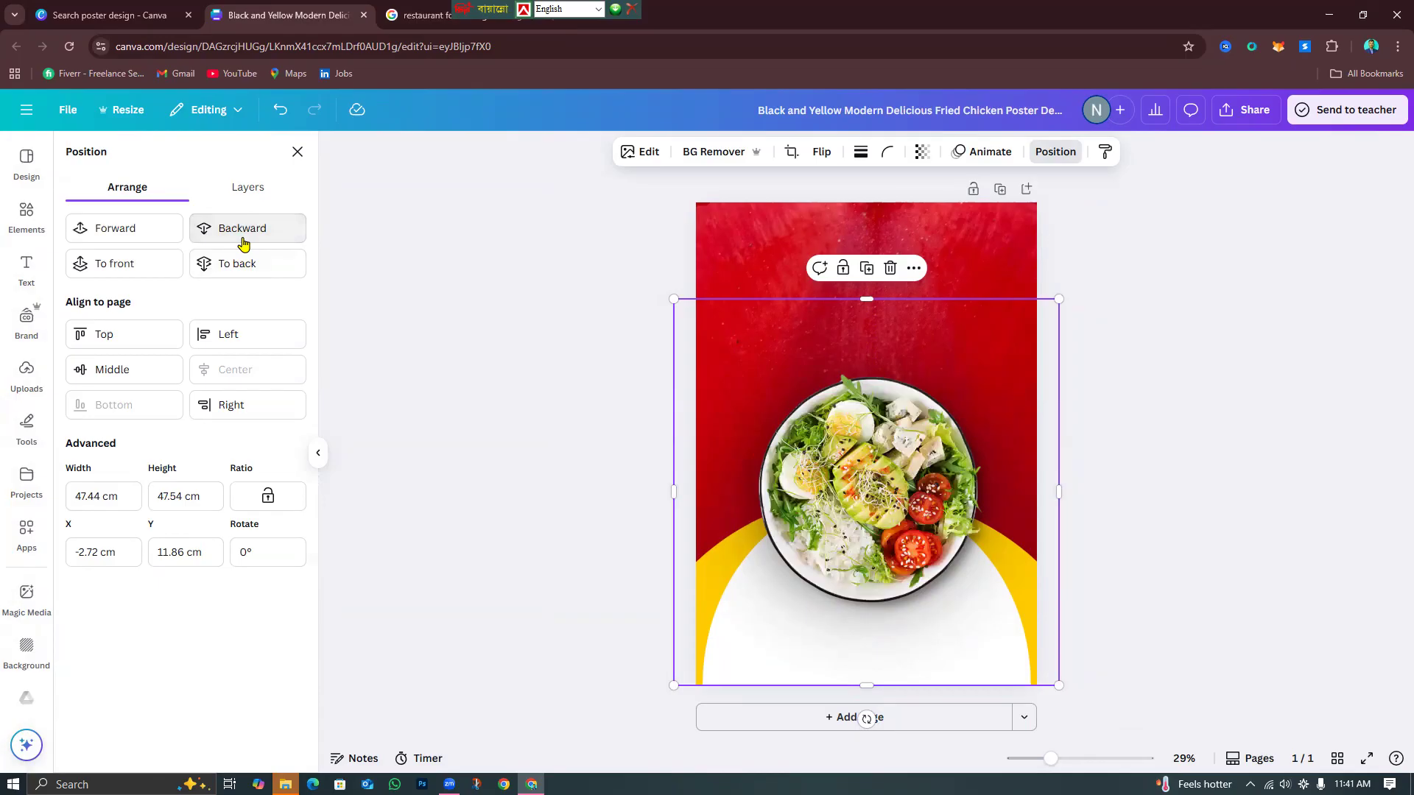
mouse_move(1059, 685)
left_mouse_down()
mouse_move(1082, 713)
mouse_move(1064, 699)
left_mouse_up()
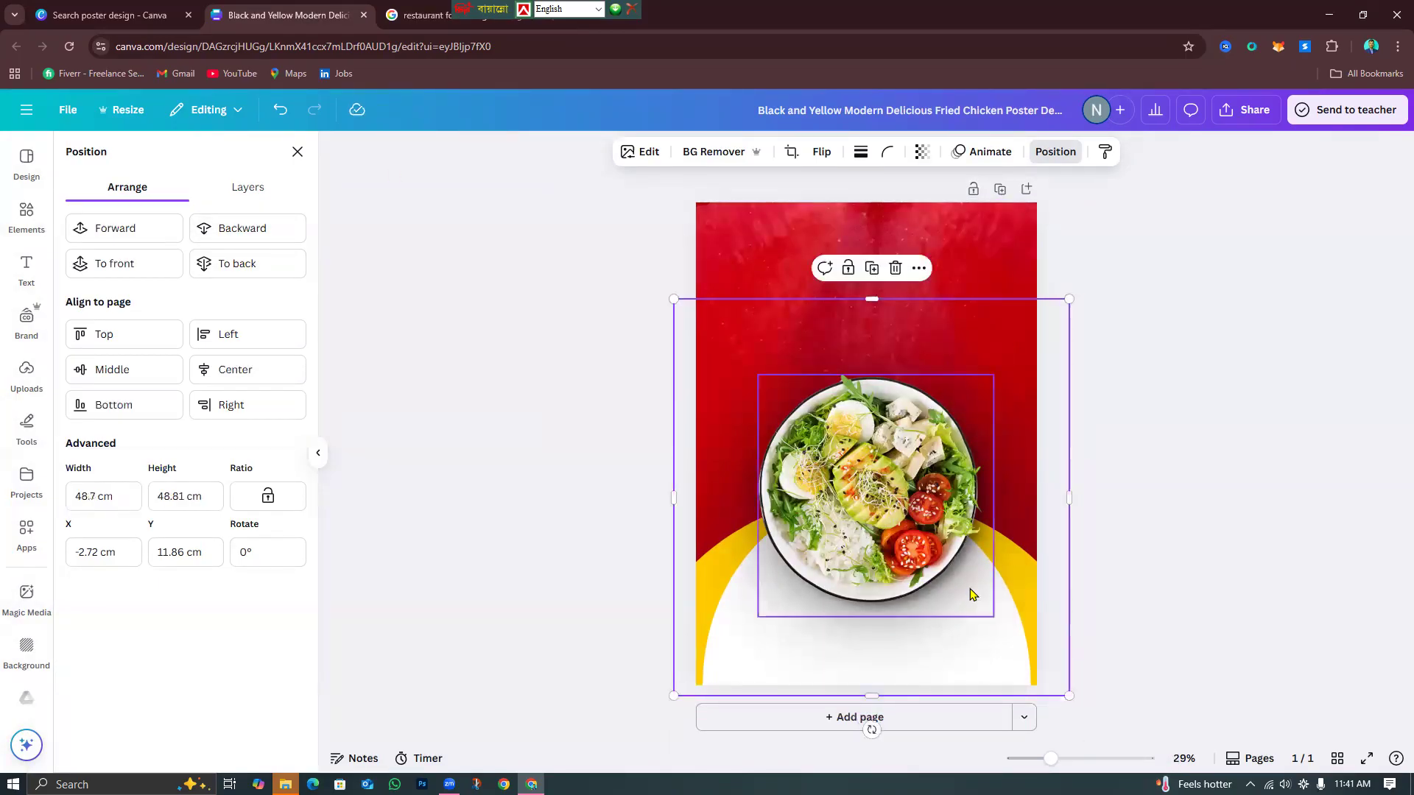
left_click(968, 589)
left_click(281, 111)
left_click(1199, 448)
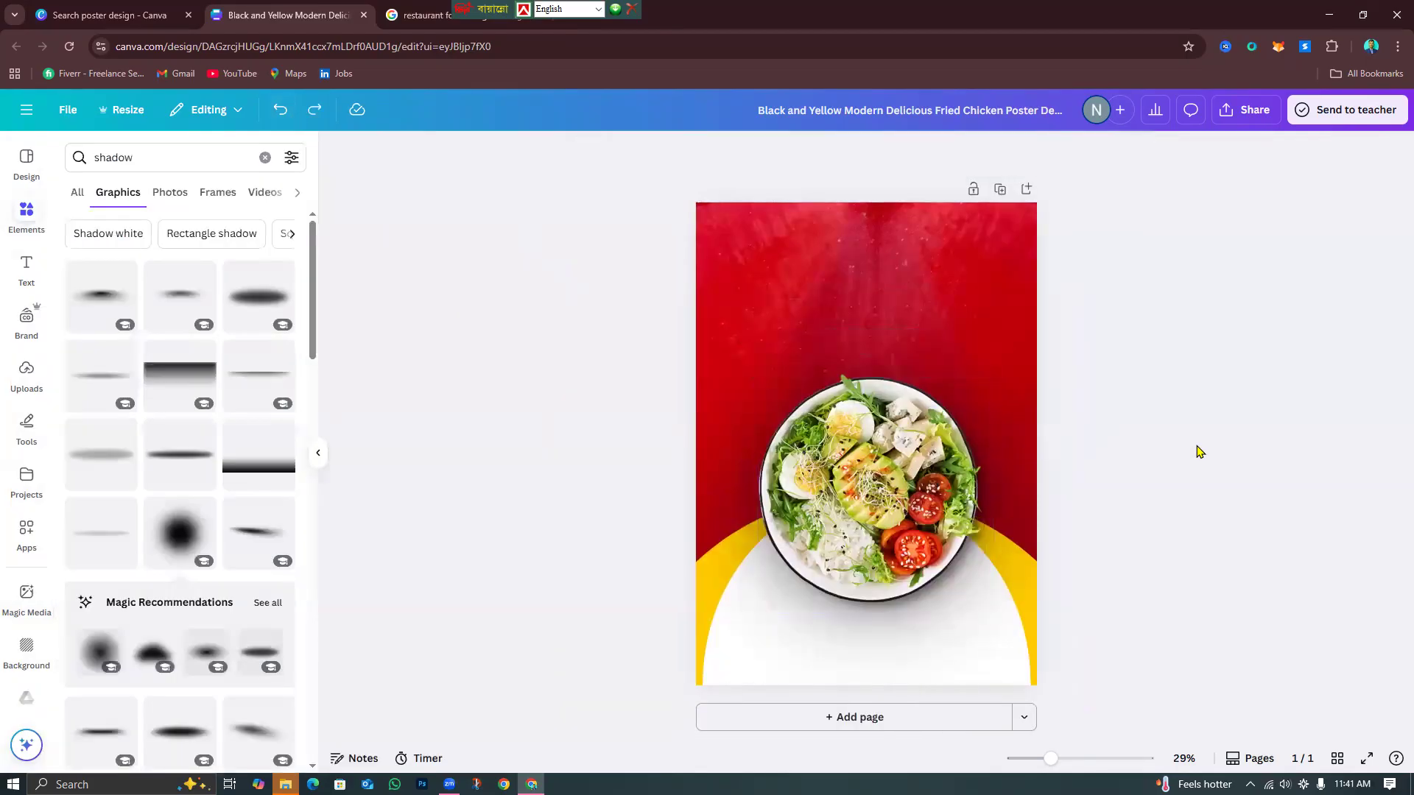
left_click(471, 21)
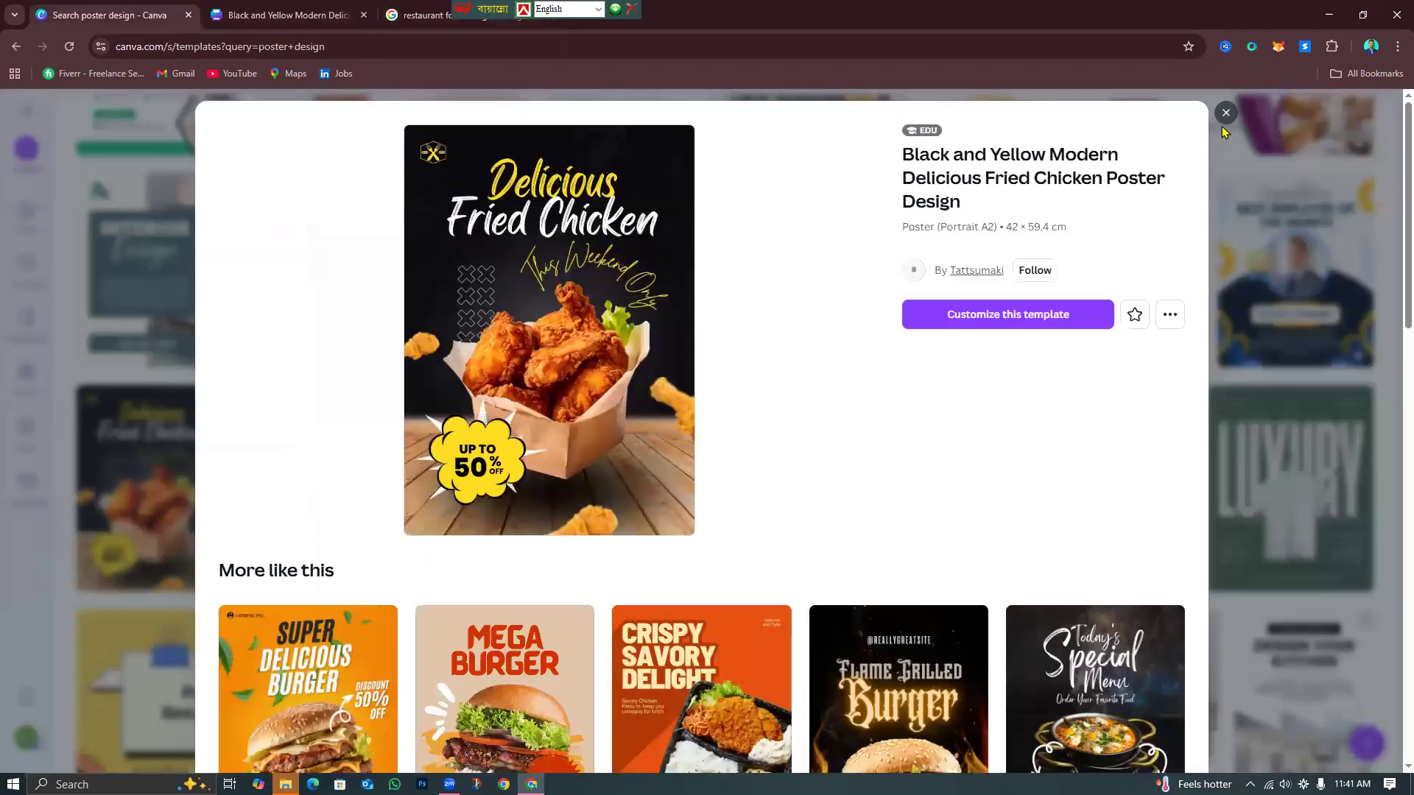
left_click(324, 10)
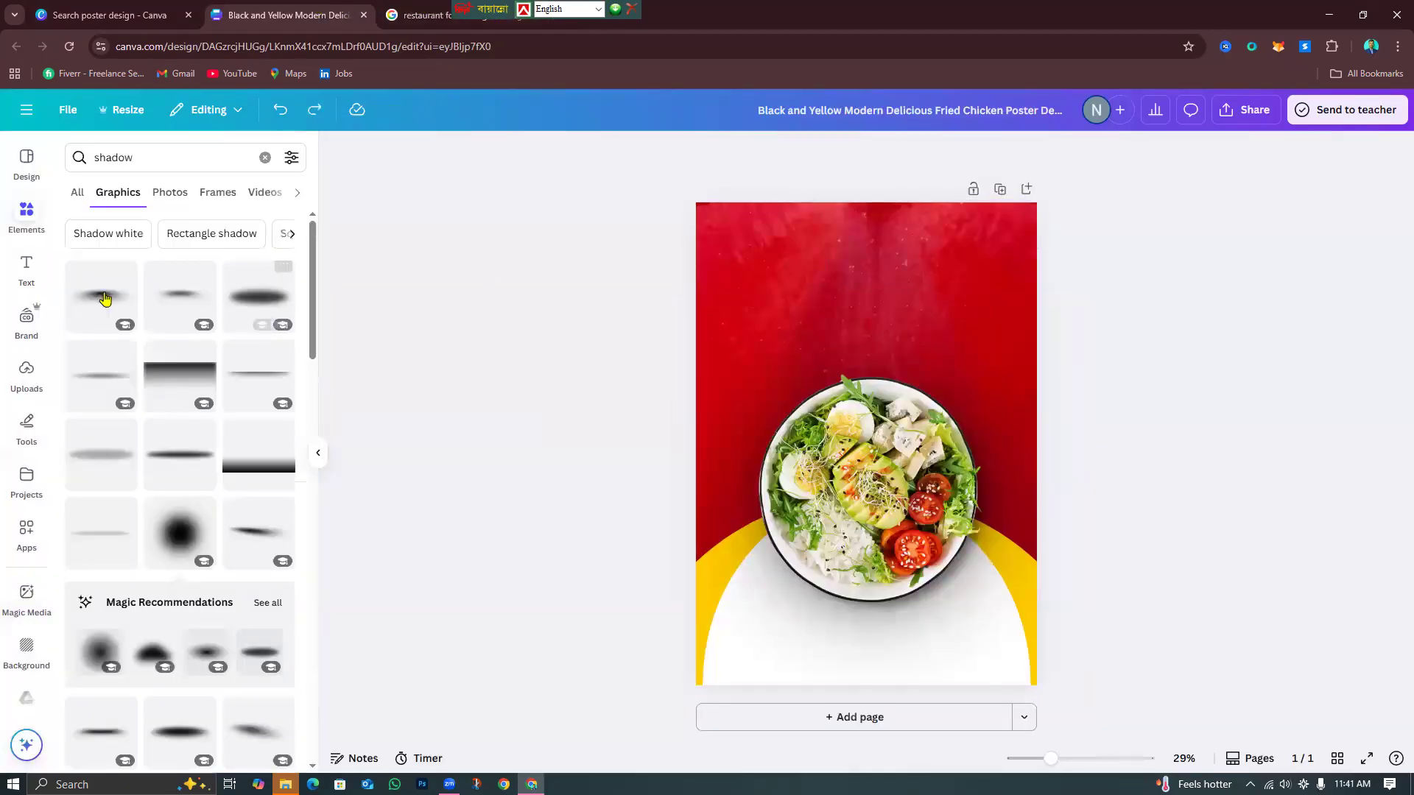
Add a subheading text box reading 'FOOD'.
left_click(15, 267)
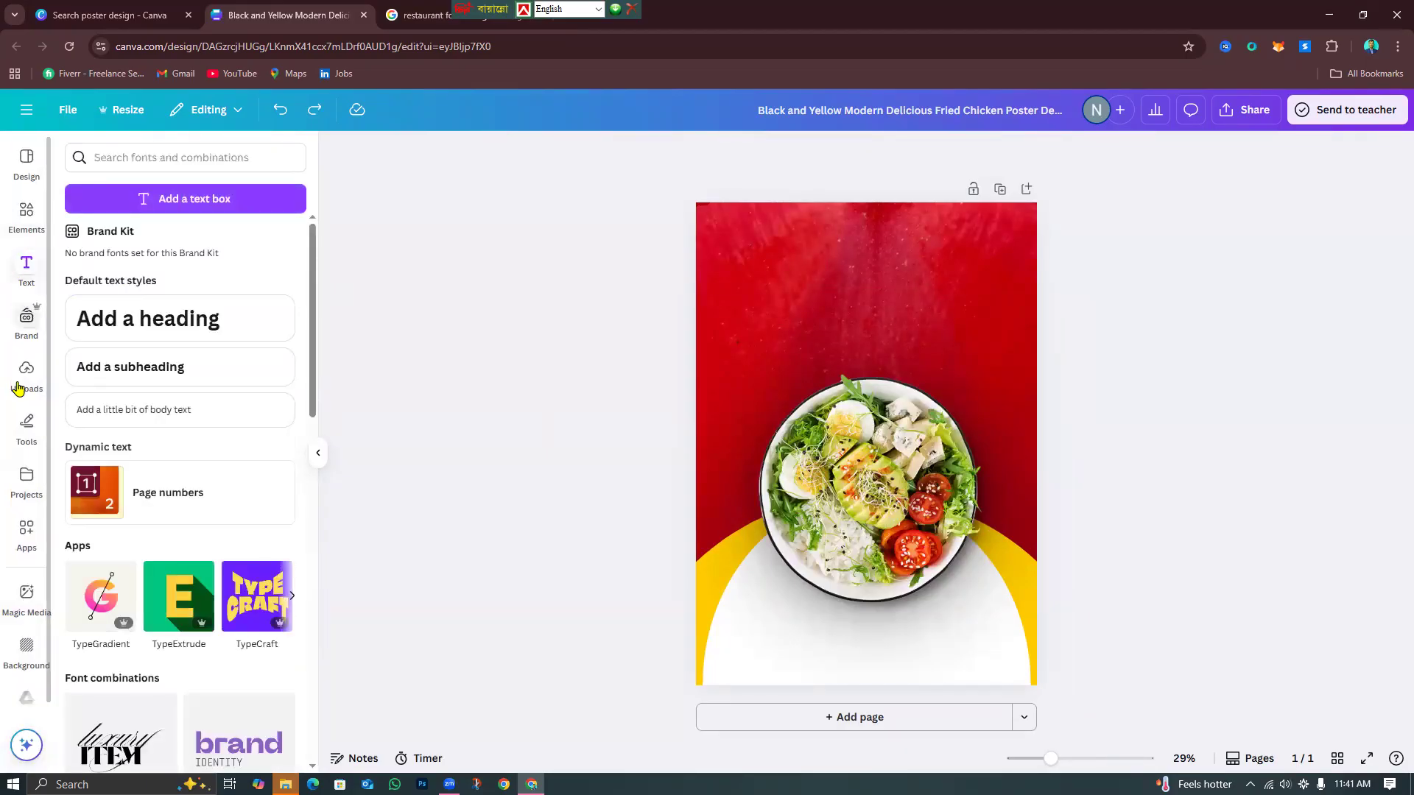
left_click(184, 366)
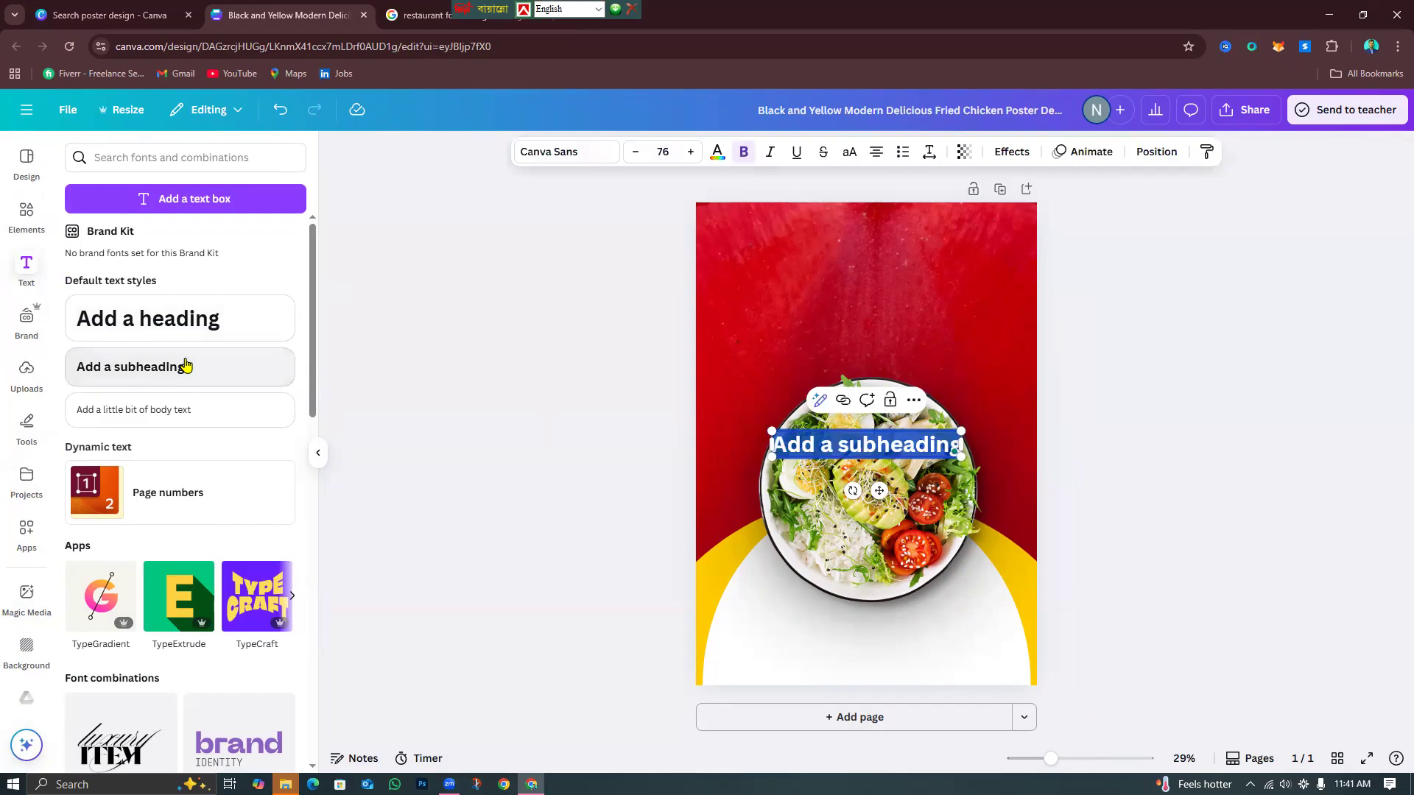
type("FOOD")
left_click(992, 523)
left_click(894, 452)
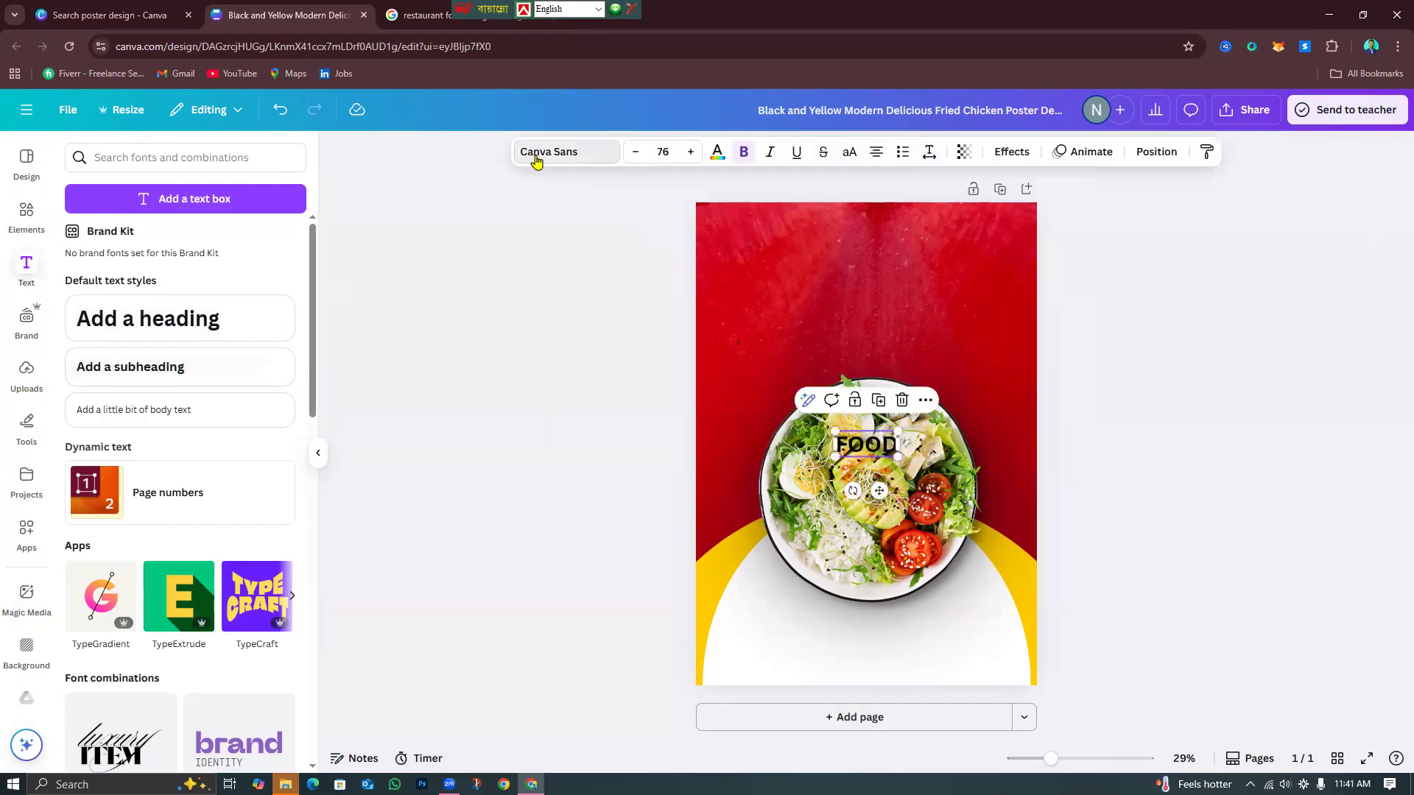
Set the FOOD text's font to Anton.
left_click(537, 153)
scroll(210, 626, "down", 15)
scroll(203, 609, "down", 12)
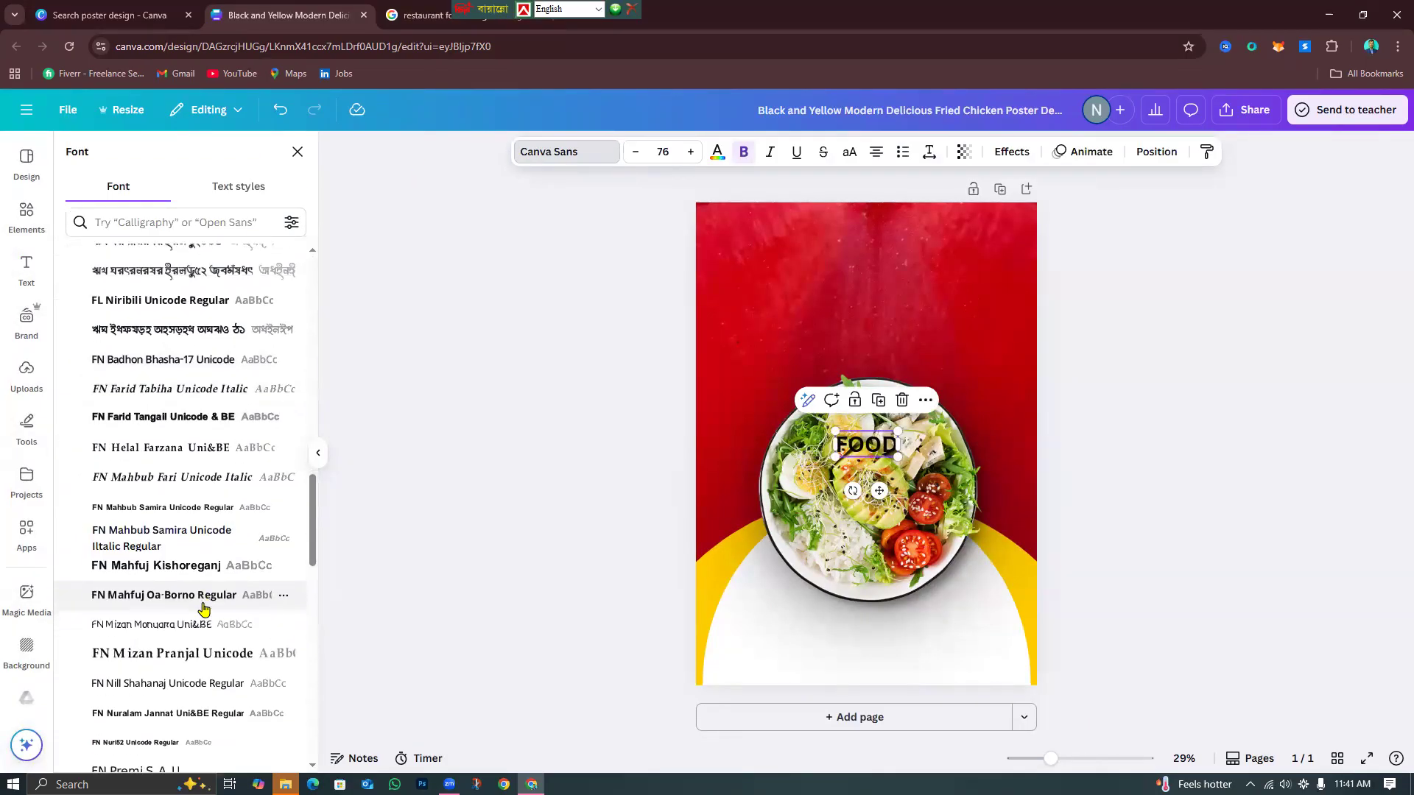
scroll(203, 604, "down", 3)
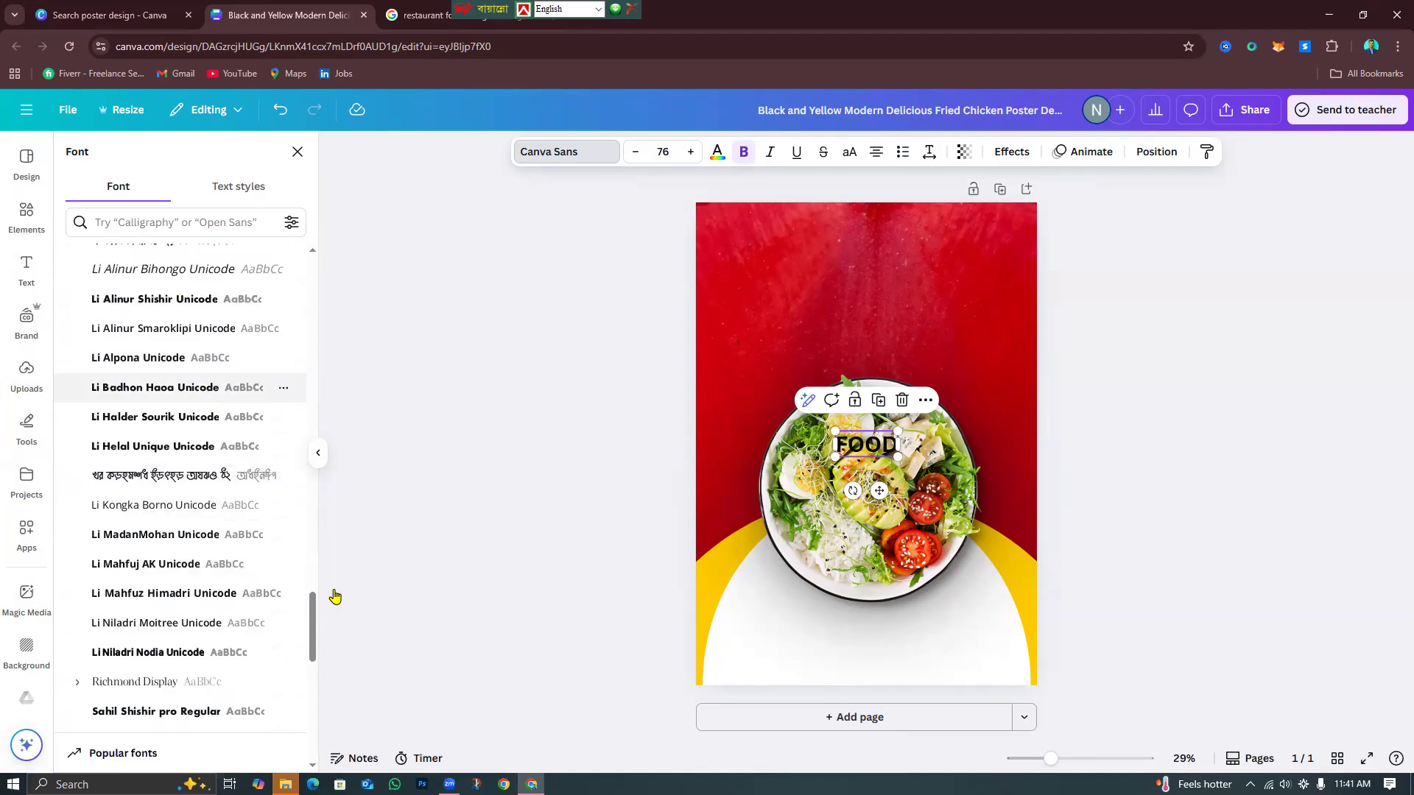
left_click_drag(314, 606, 315, 620)
left_click(180, 496)
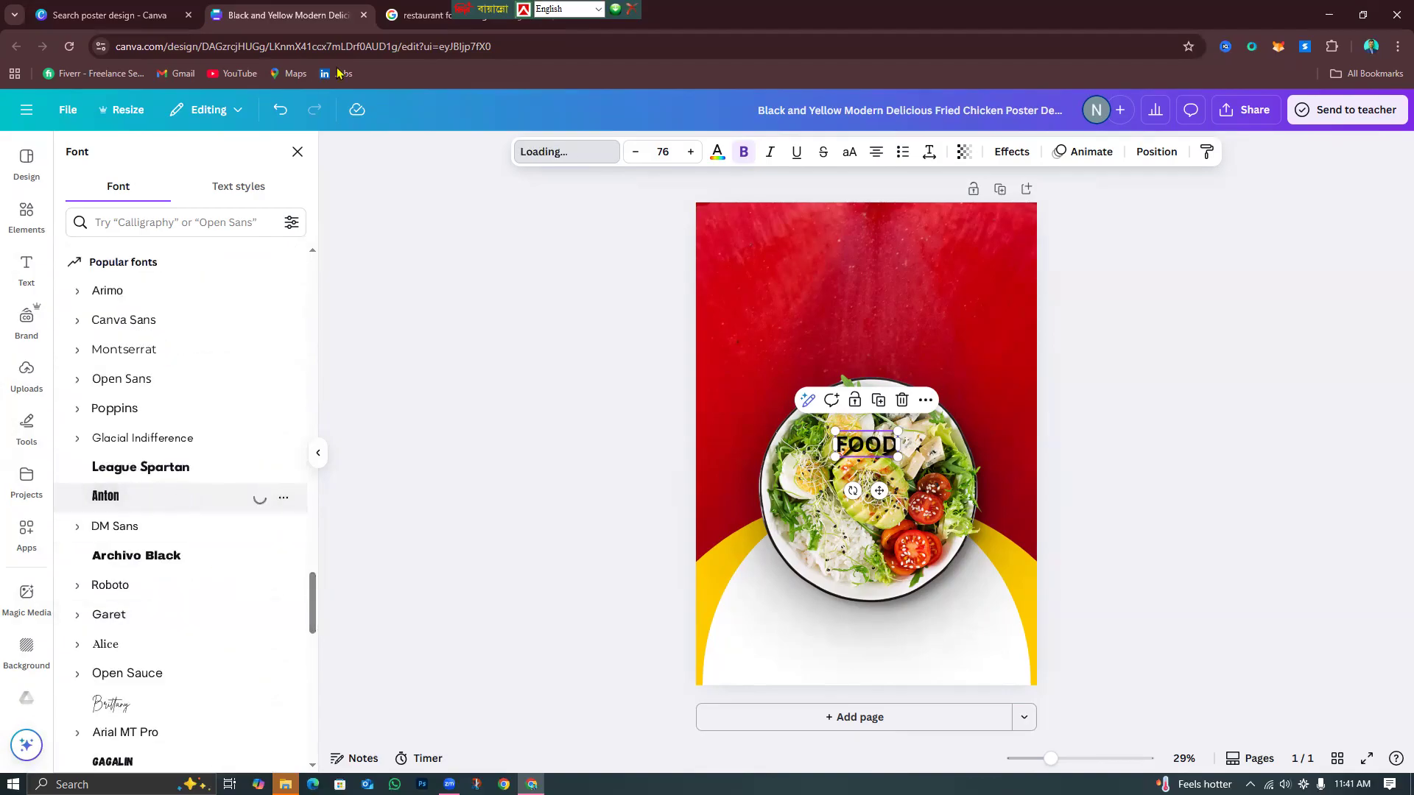
Enlarge FOOD to size 310 and move it to the top centre of the poster.
key("Escape")
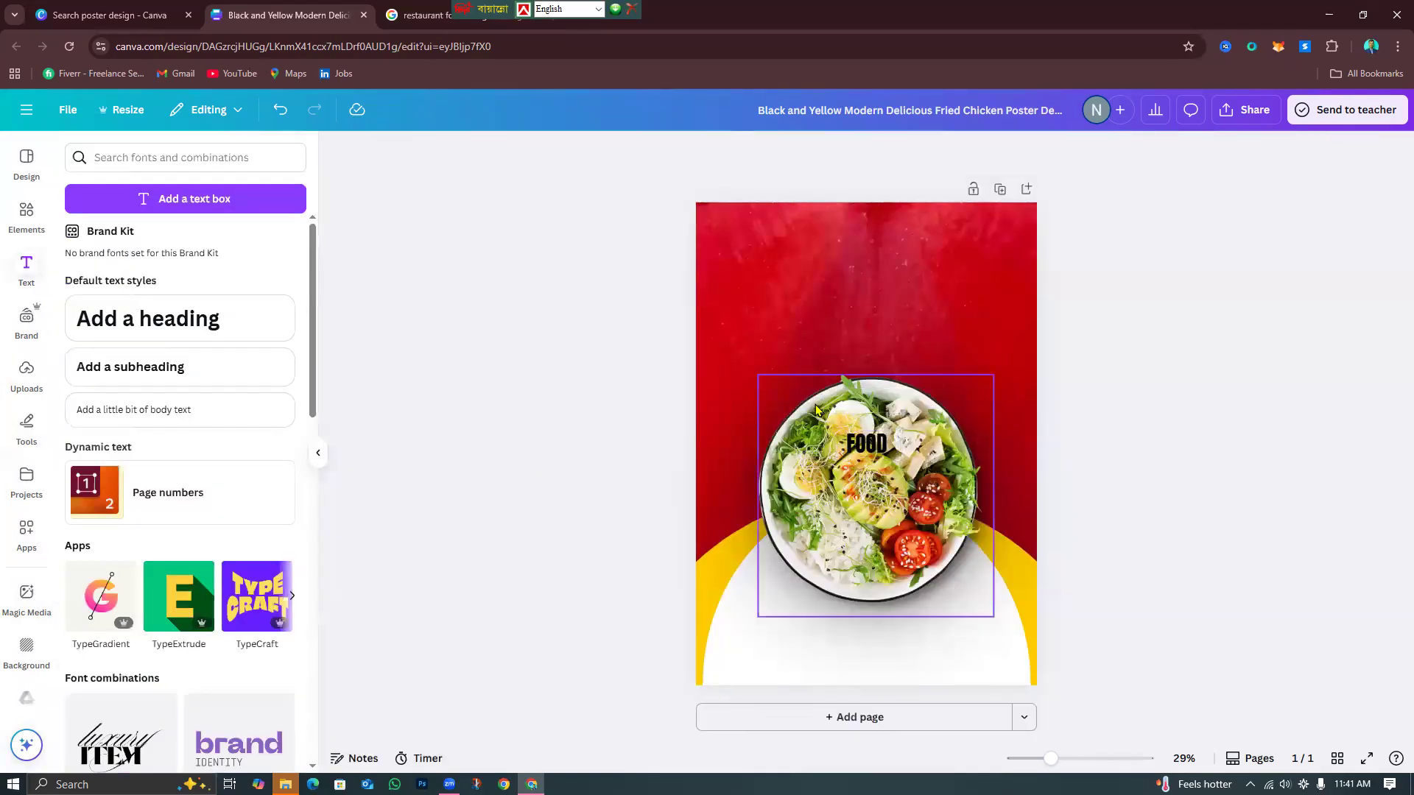
left_click(863, 446)
left_click_drag(847, 424, 699, 389)
mouse_move(869, 345)
left_mouse_down()
mouse_move(881, 282)
mouse_move(882, 340)
left_mouse_up()
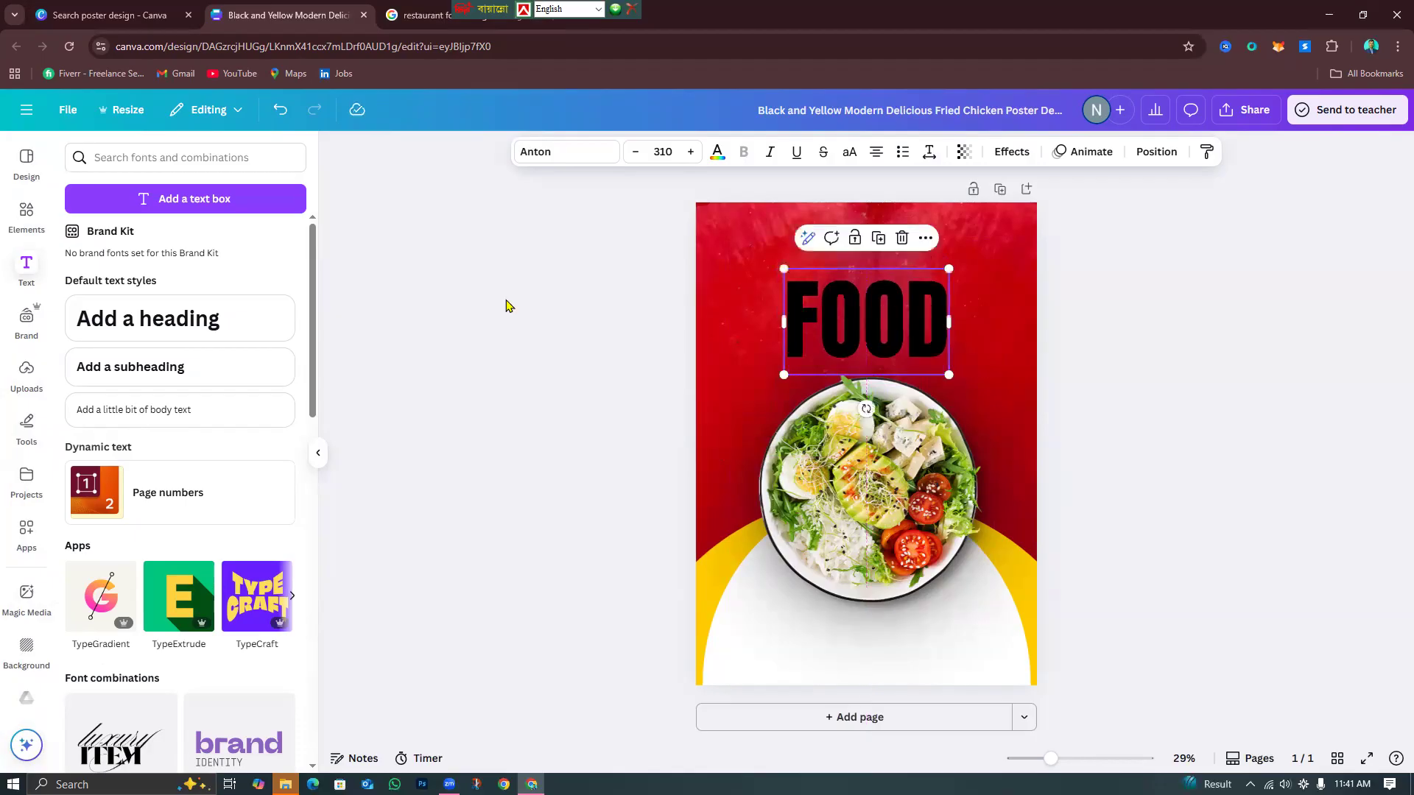
Try Gagalin, Anton, Archivo Black and League Spartan fonts on the FOOD heading.
left_click(568, 159)
scroll(135, 572, "down", 5)
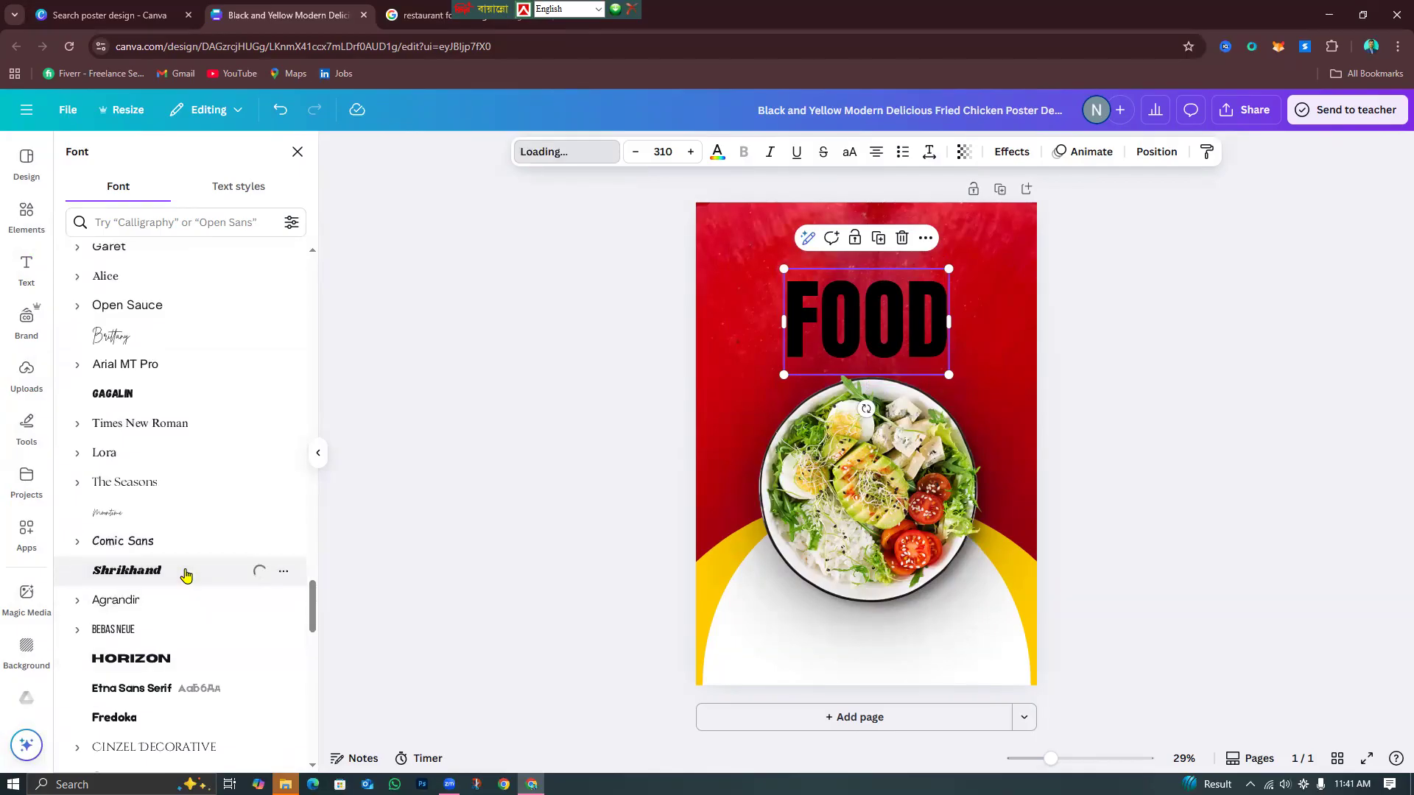
left_click(175, 399)
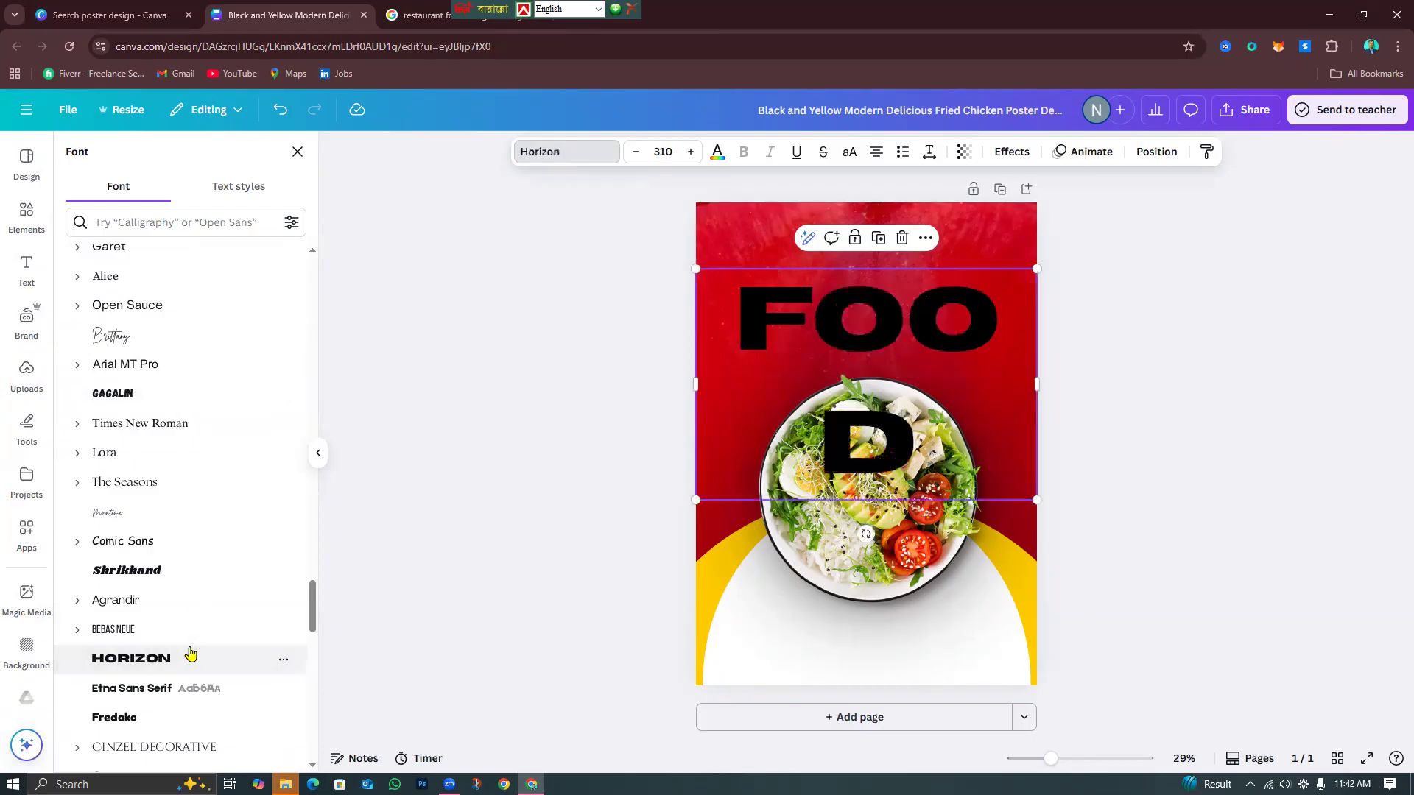
scroll(190, 652, "down", 2)
scroll(189, 688, "up", 5)
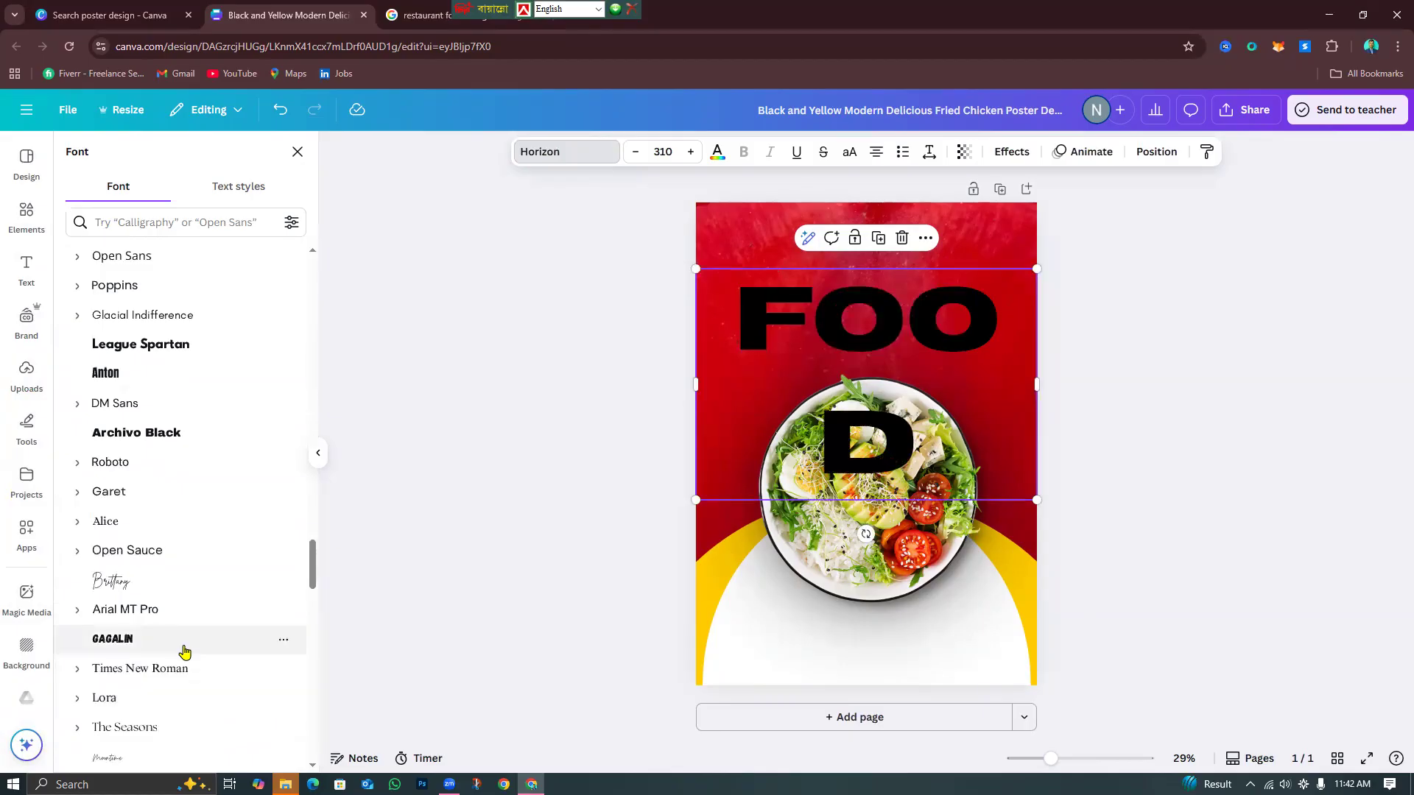
left_click(185, 653)
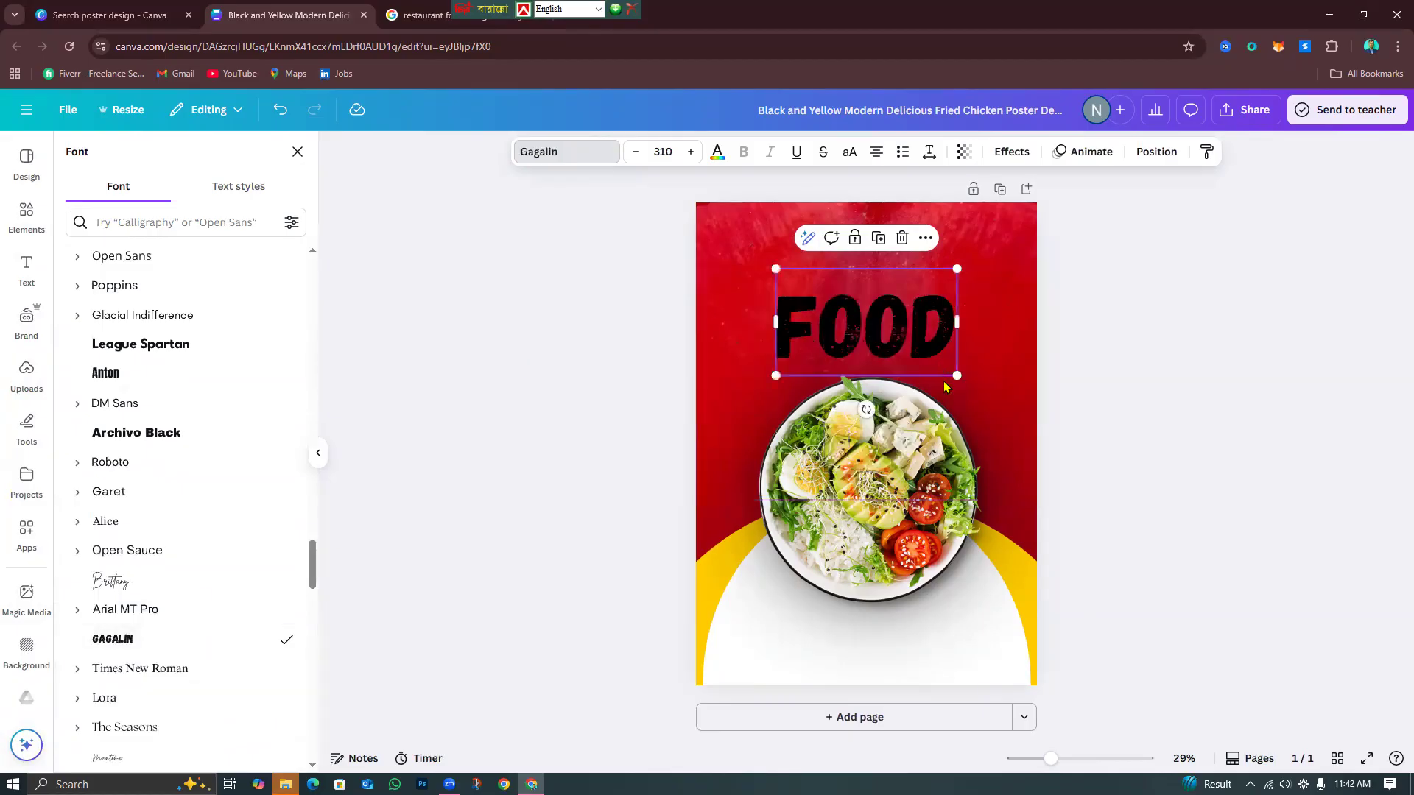
left_click(123, 390)
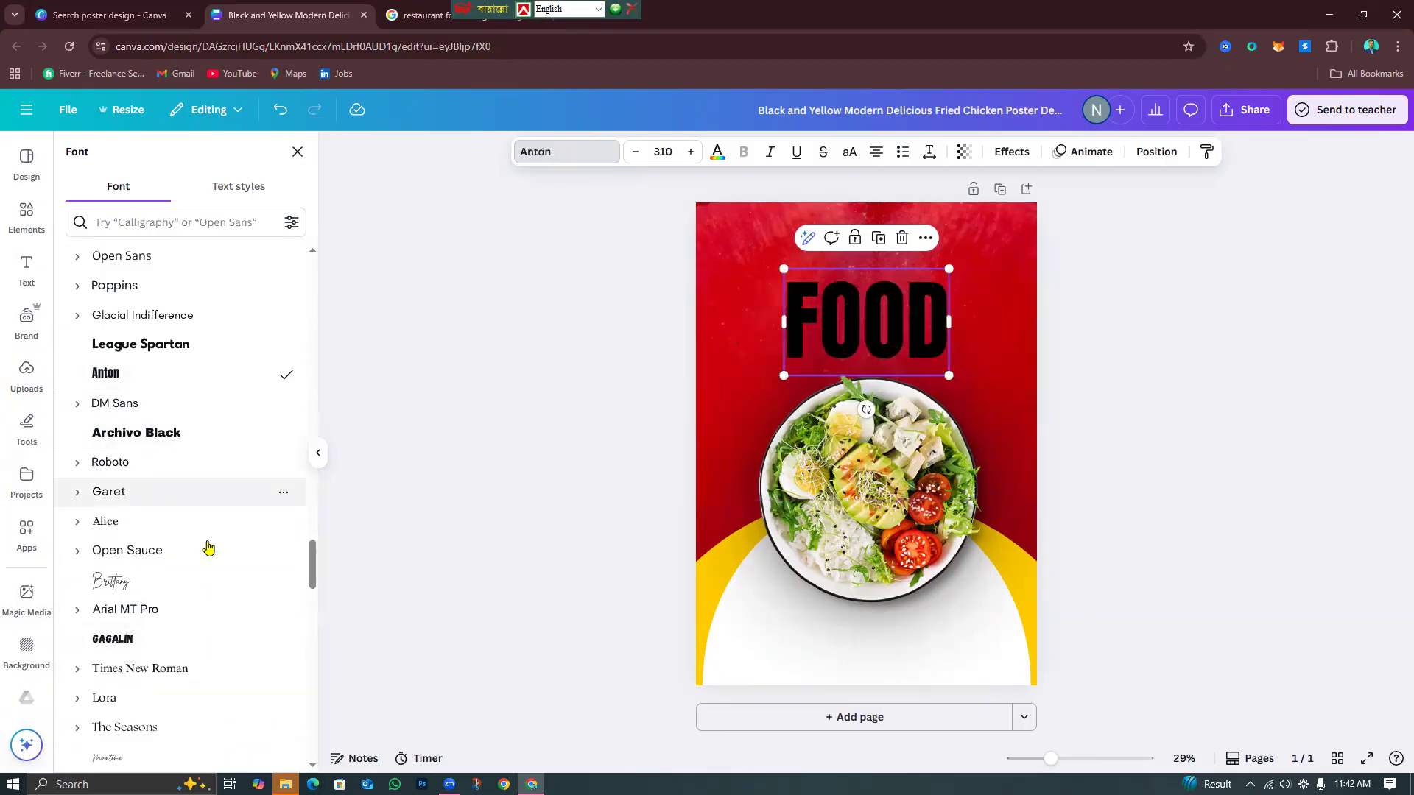
left_click(183, 447)
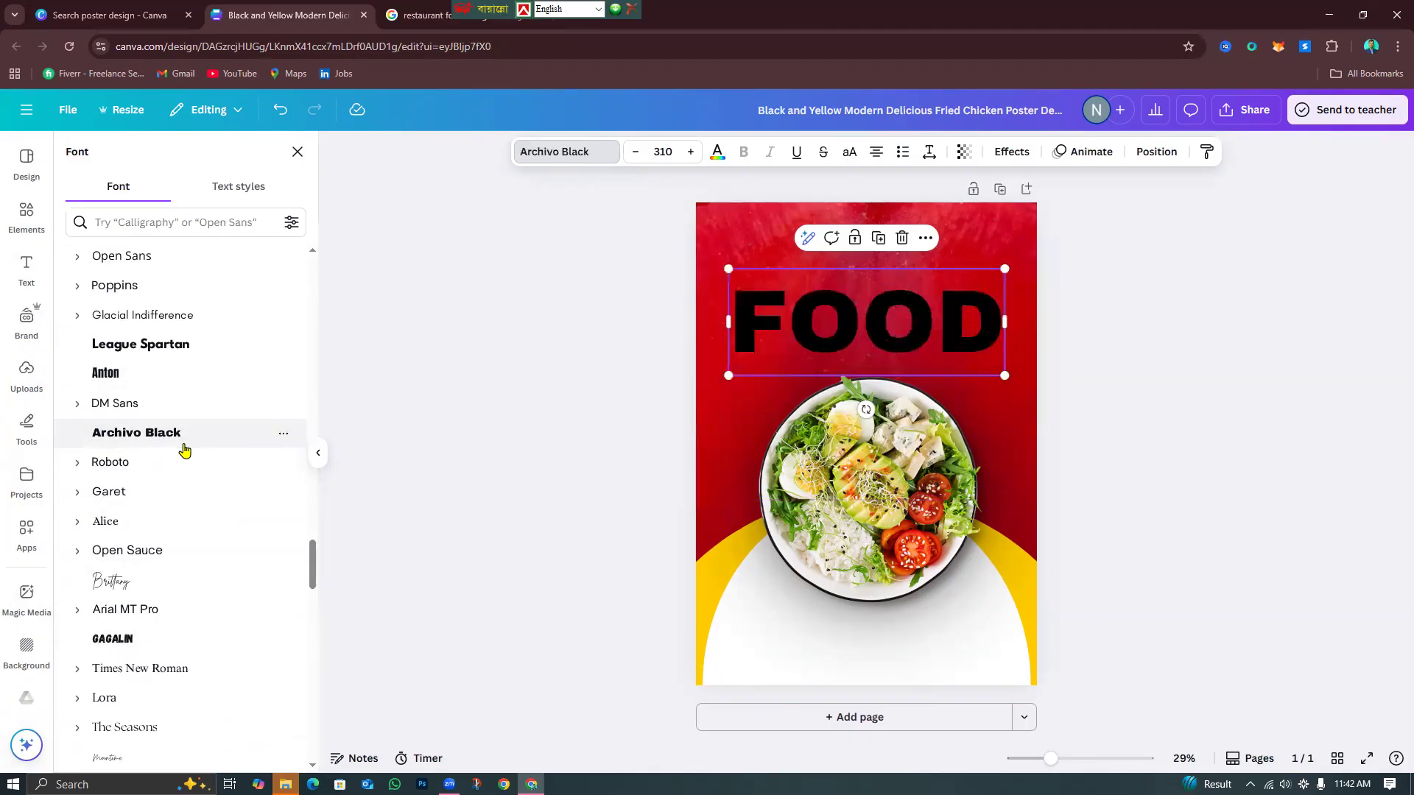
left_click(191, 344)
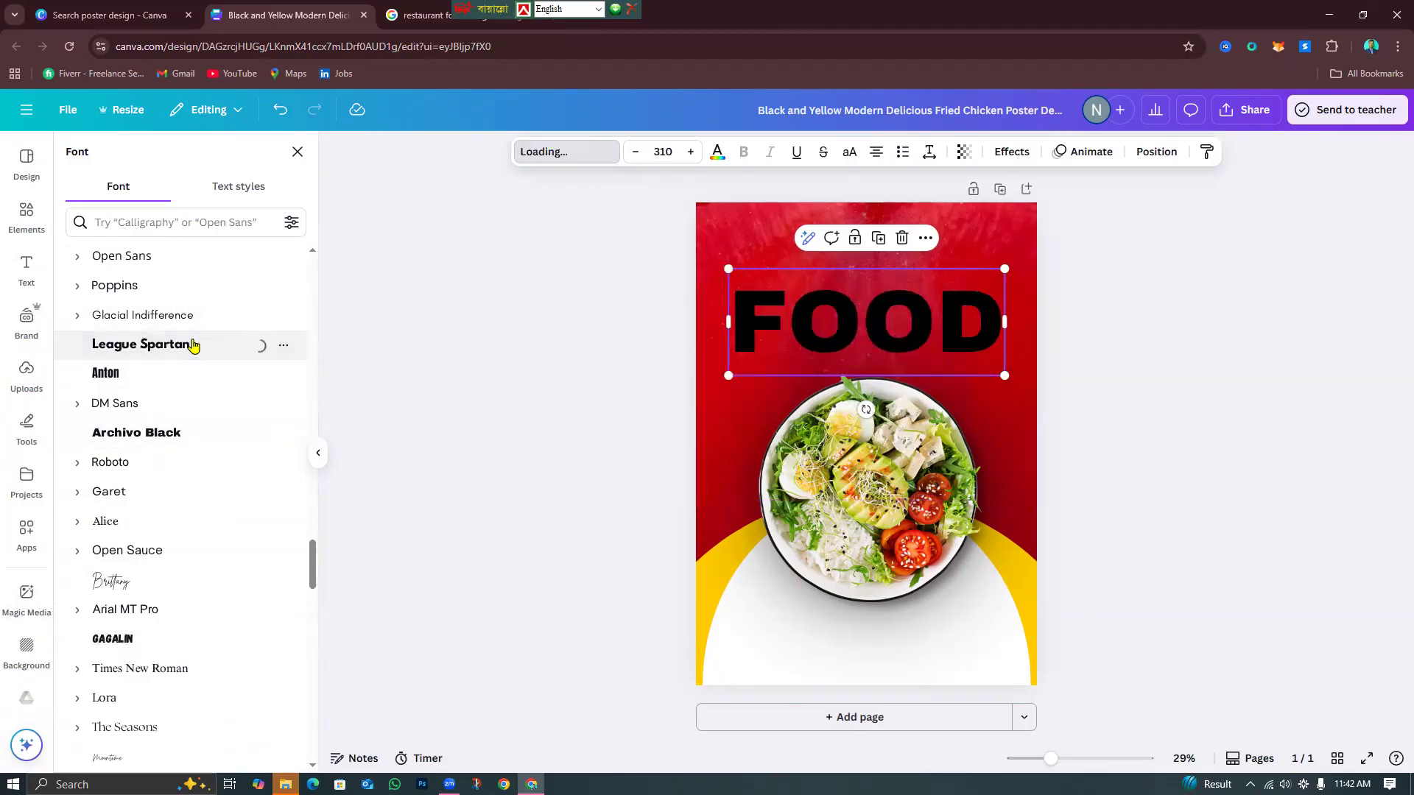
Try Honey Bear, Higher Jump, Anton and Yeseva One, then set FOOD in Impact.
scroll(202, 369, "up", 10)
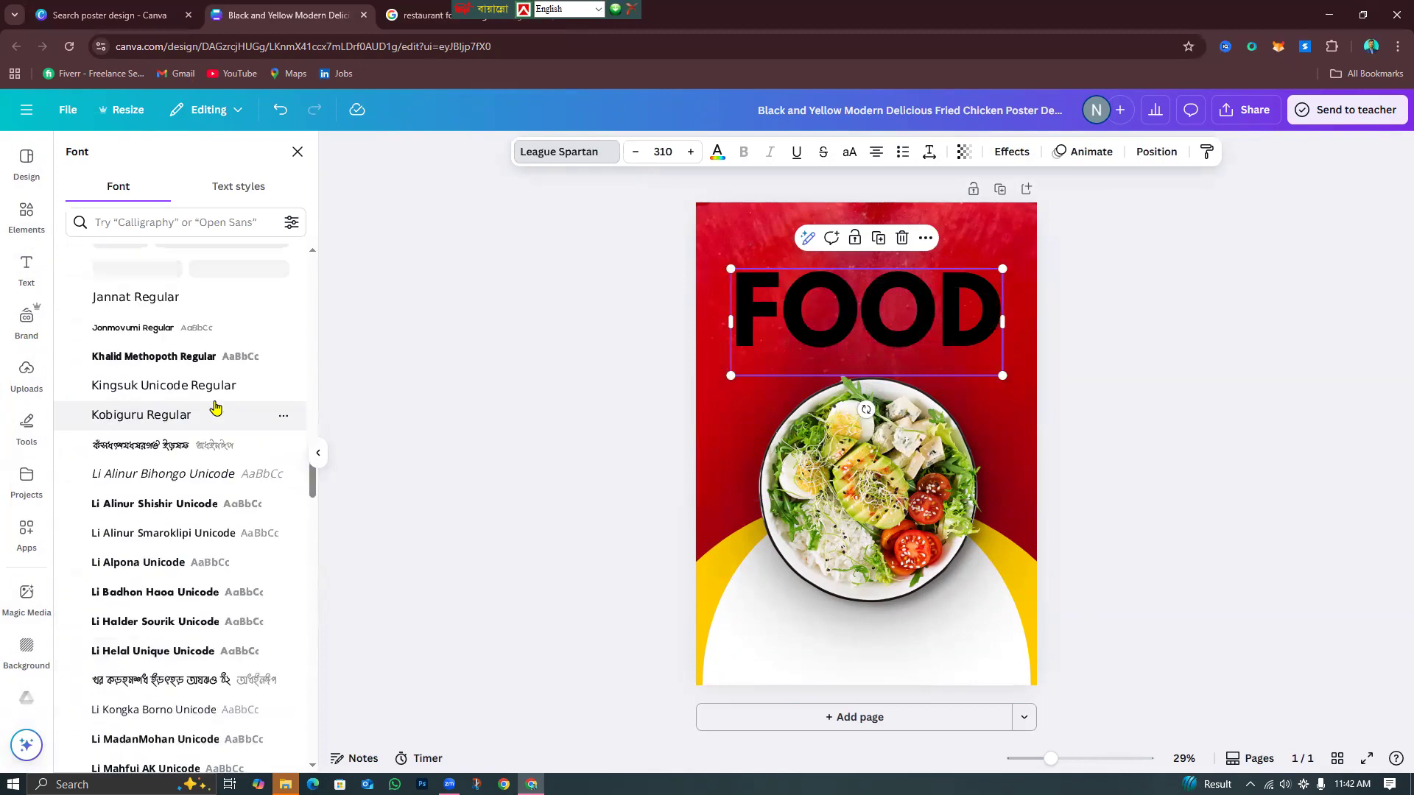
scroll(215, 407, "up", 5)
scroll(202, 425, "down", 3)
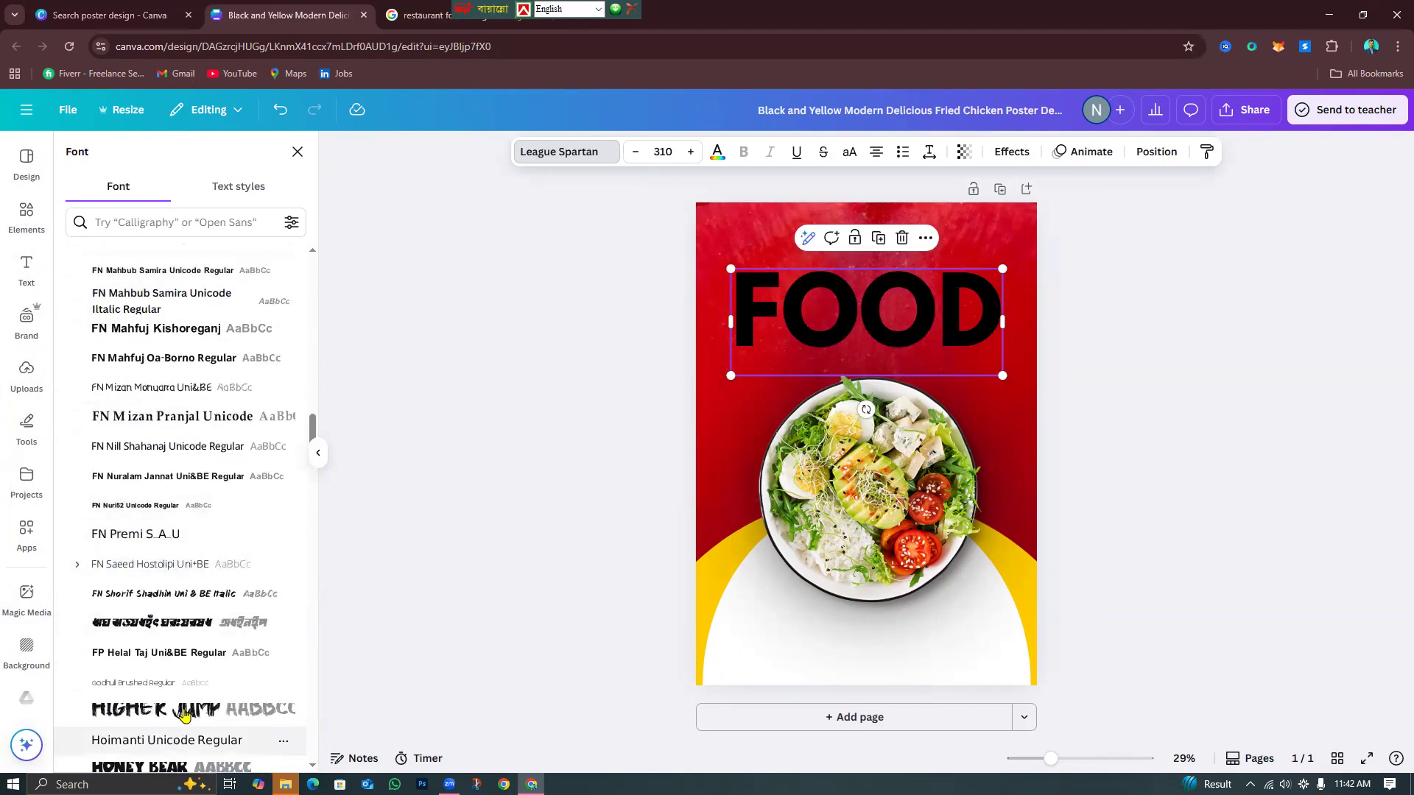
scroll(184, 713, "down", 3)
left_click(224, 540)
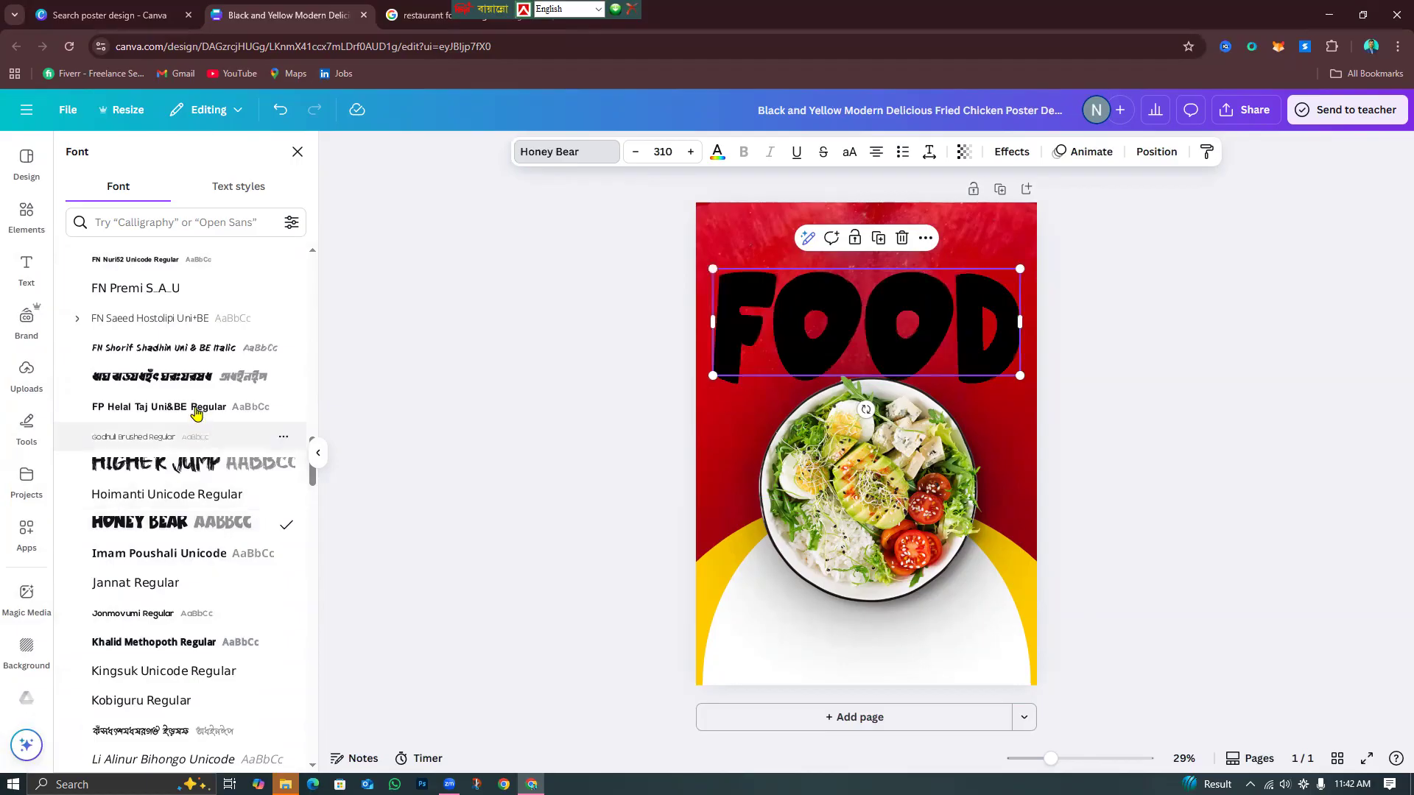
left_click(192, 467)
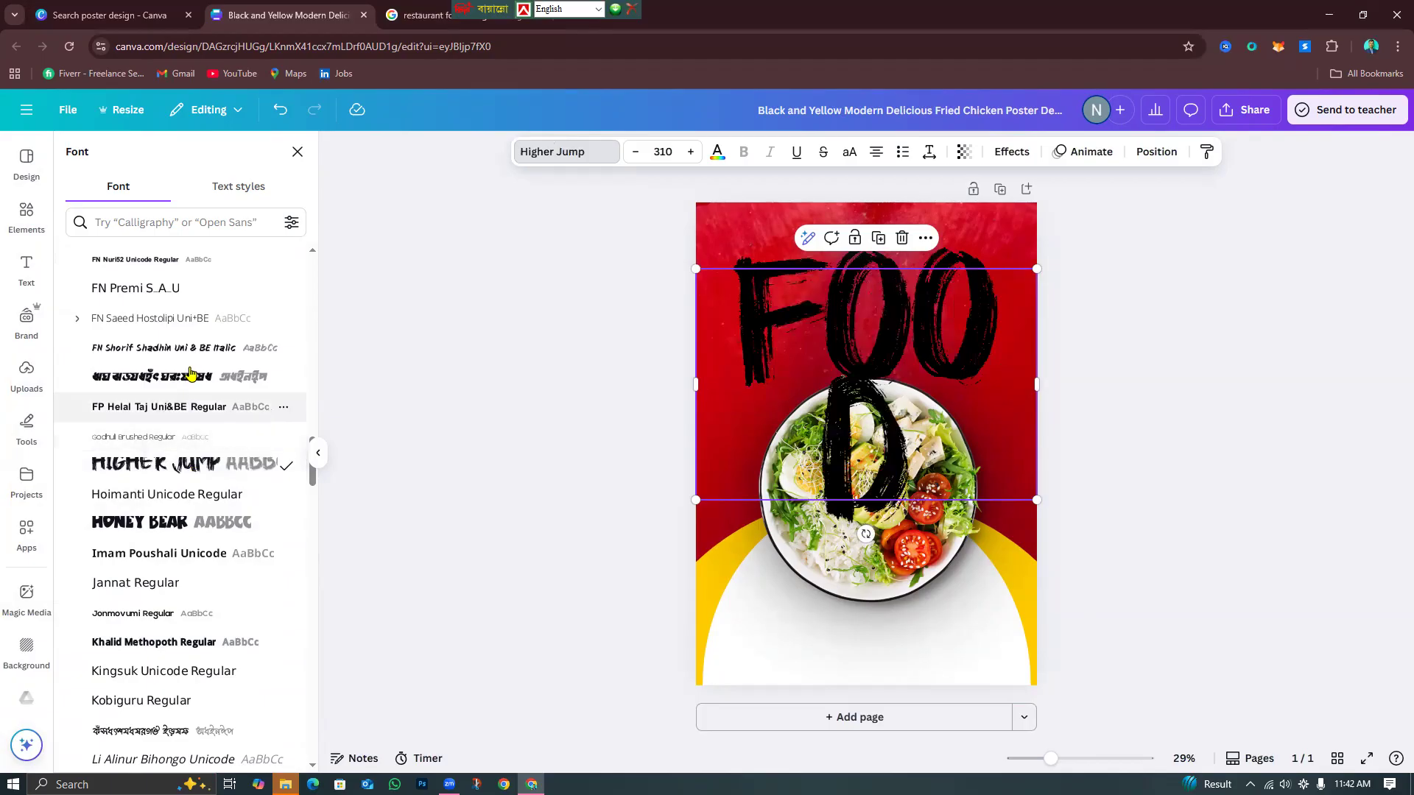
scroll(203, 497, "up", 15)
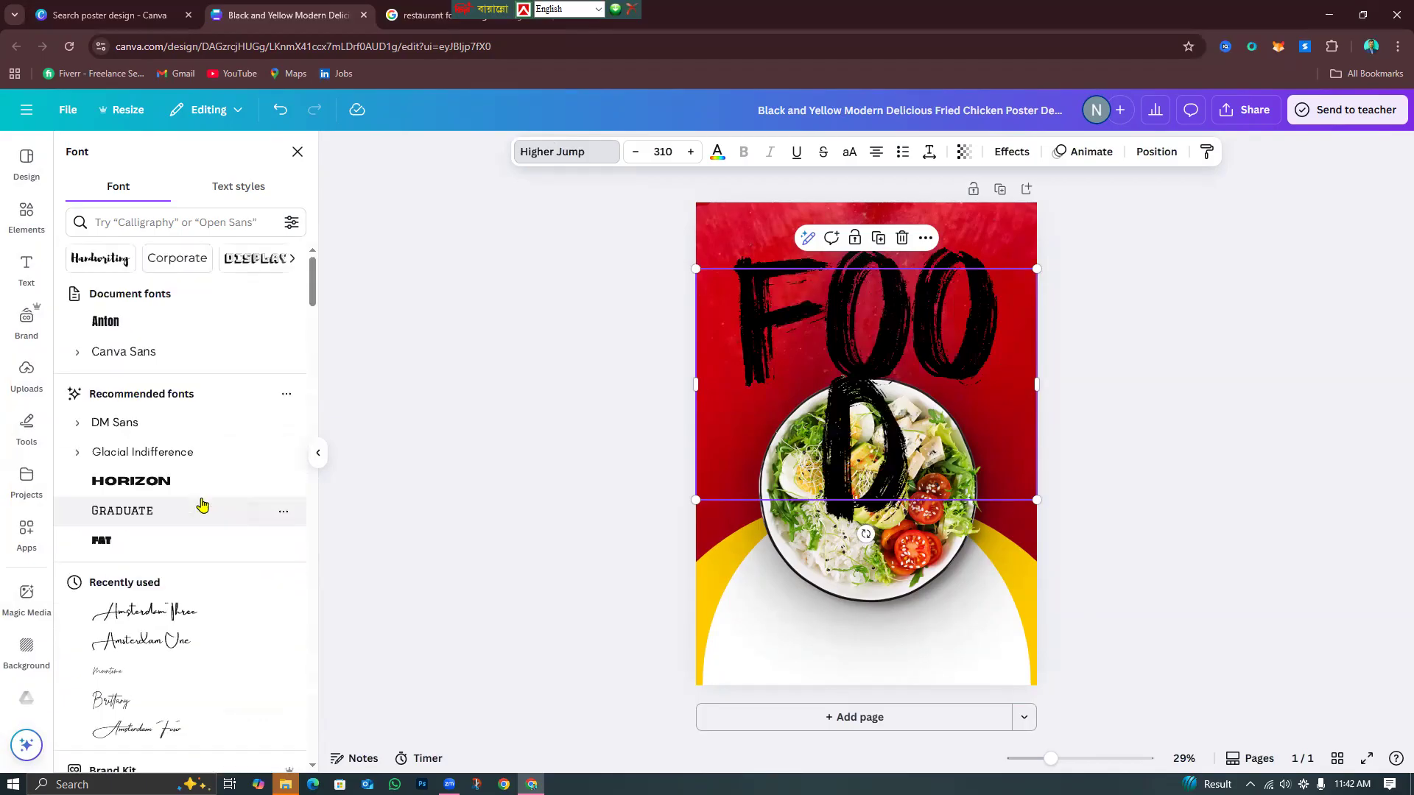
left_click(195, 331)
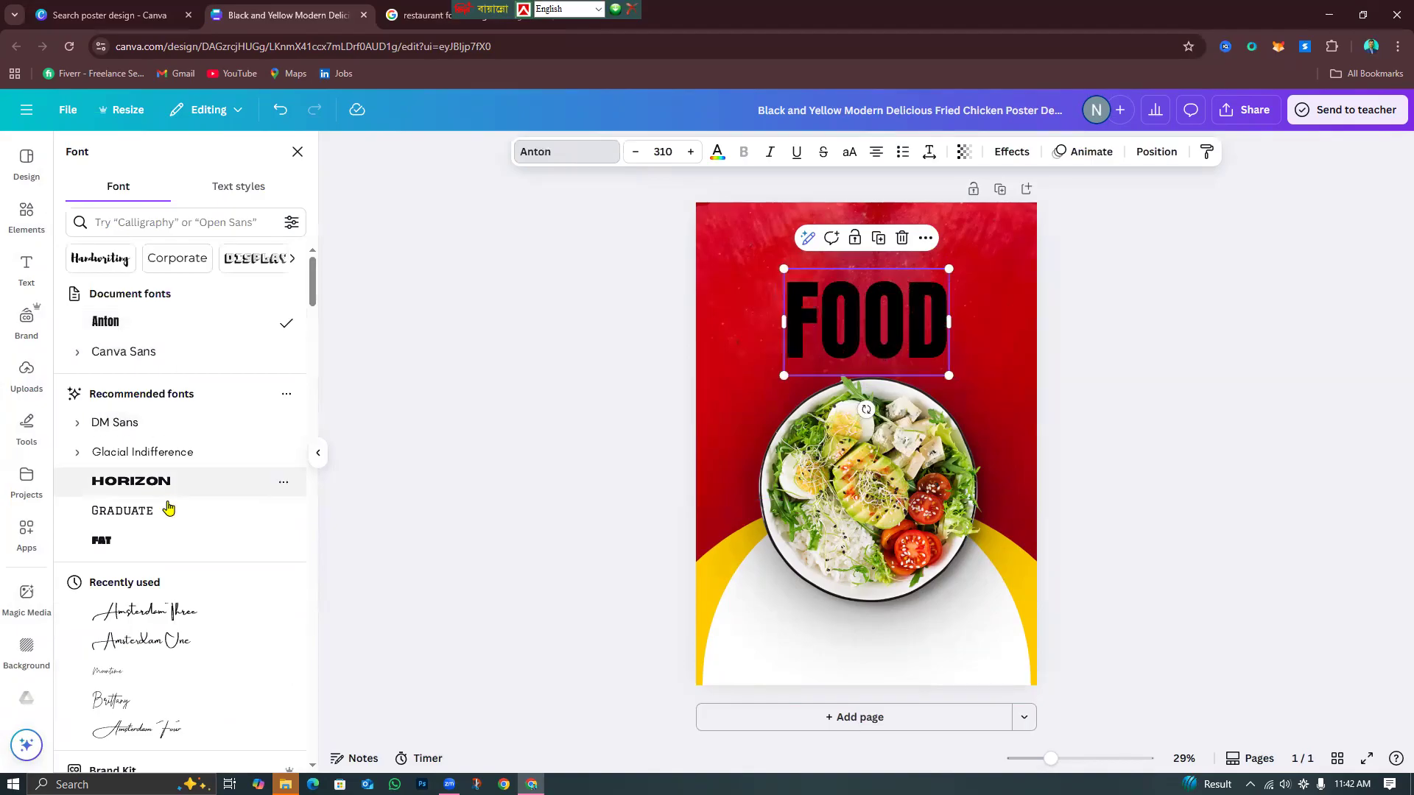
scroll(169, 603, "down", 5)
scroll(171, 591, "down", 12)
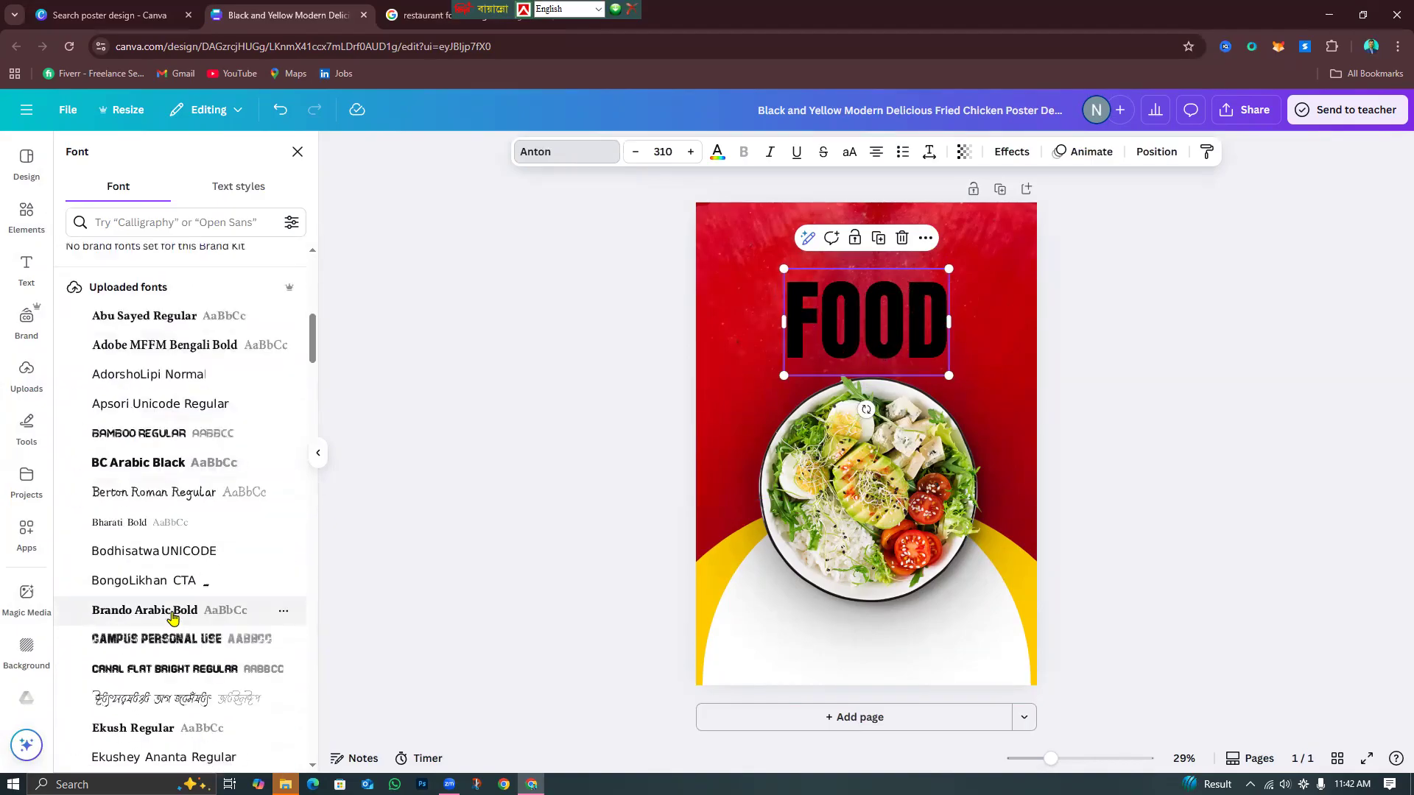
scroll(172, 635, "down", 12)
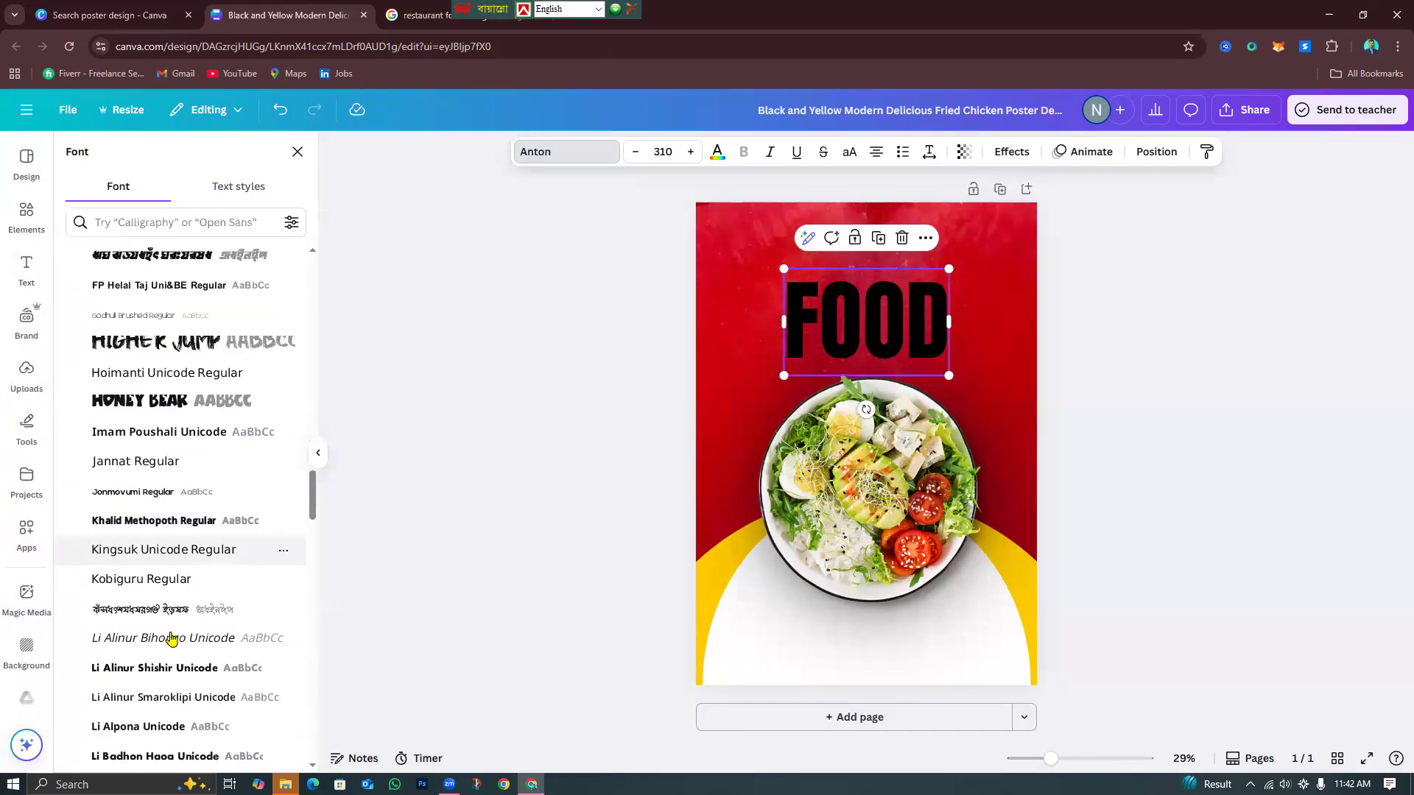
scroll(172, 638, "down", 7)
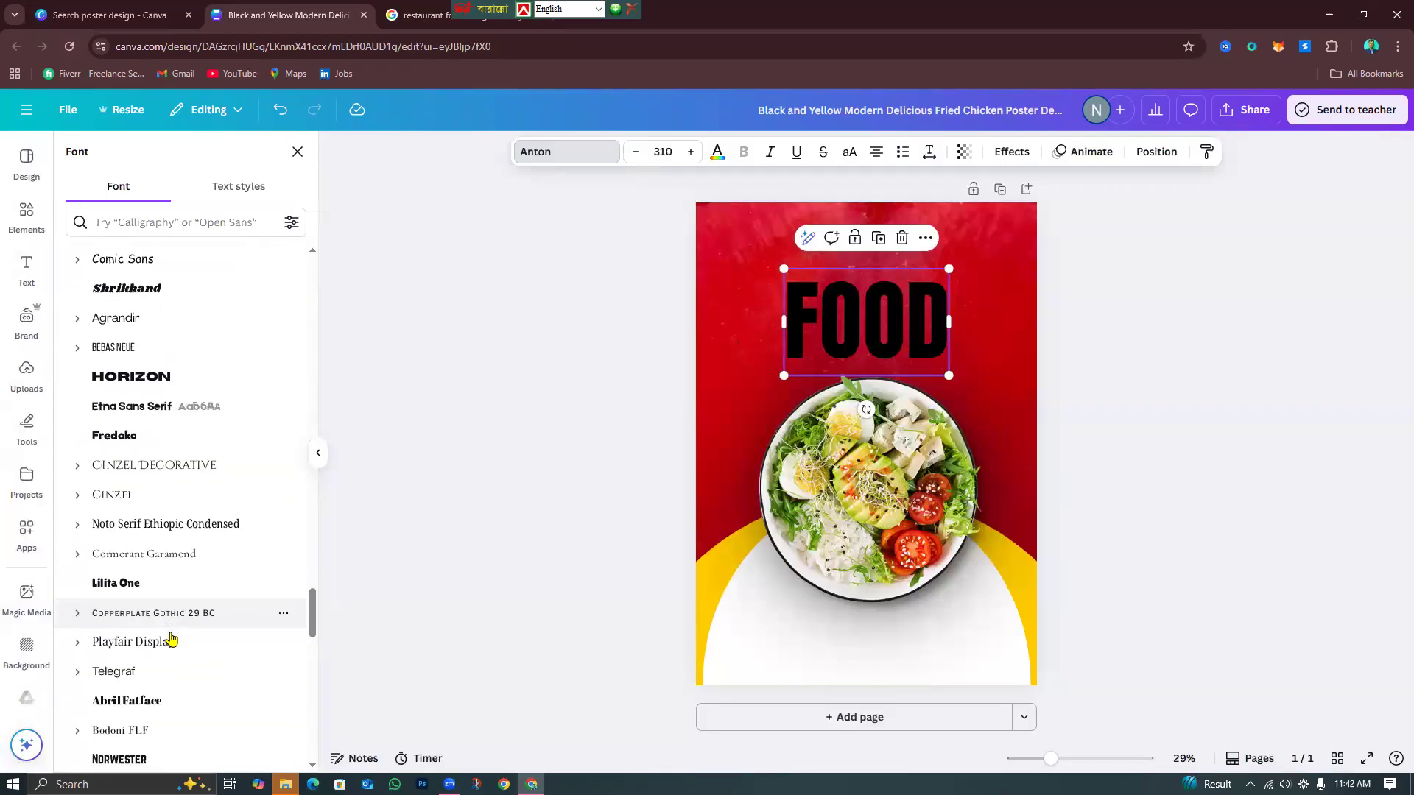
left_click(154, 518)
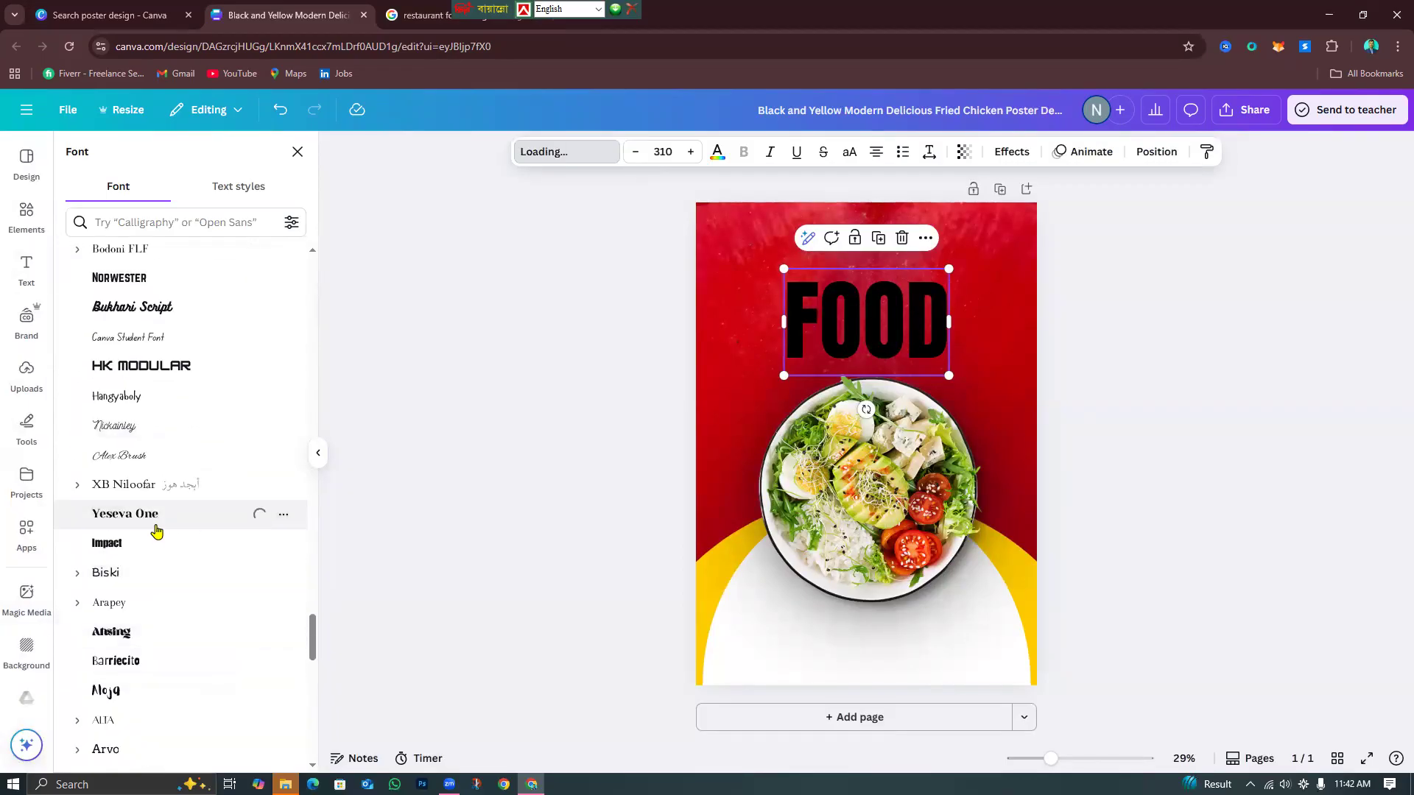
left_click(156, 545)
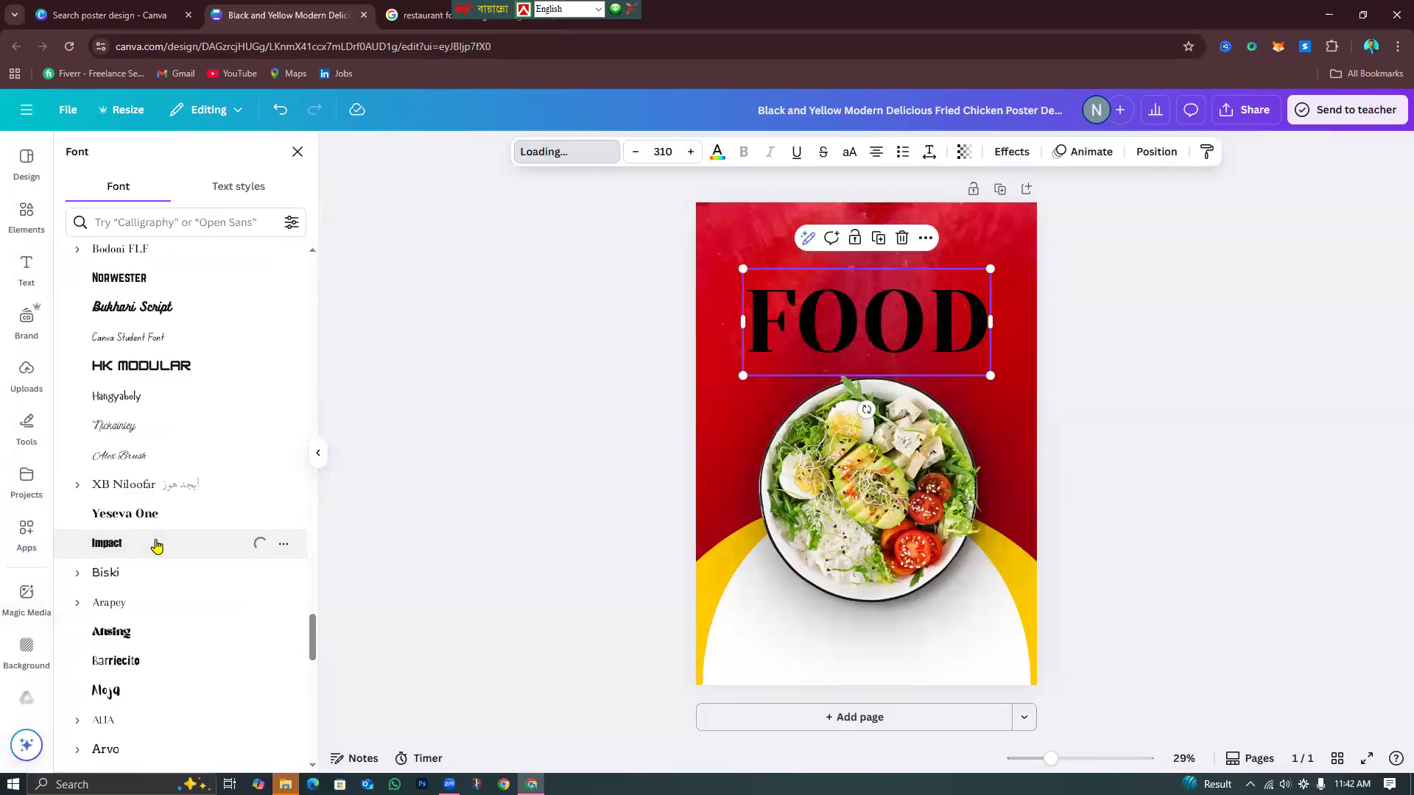
Enlarge FOOD slightly to size 319 and centre it above the salad bowl.
left_click(1190, 572)
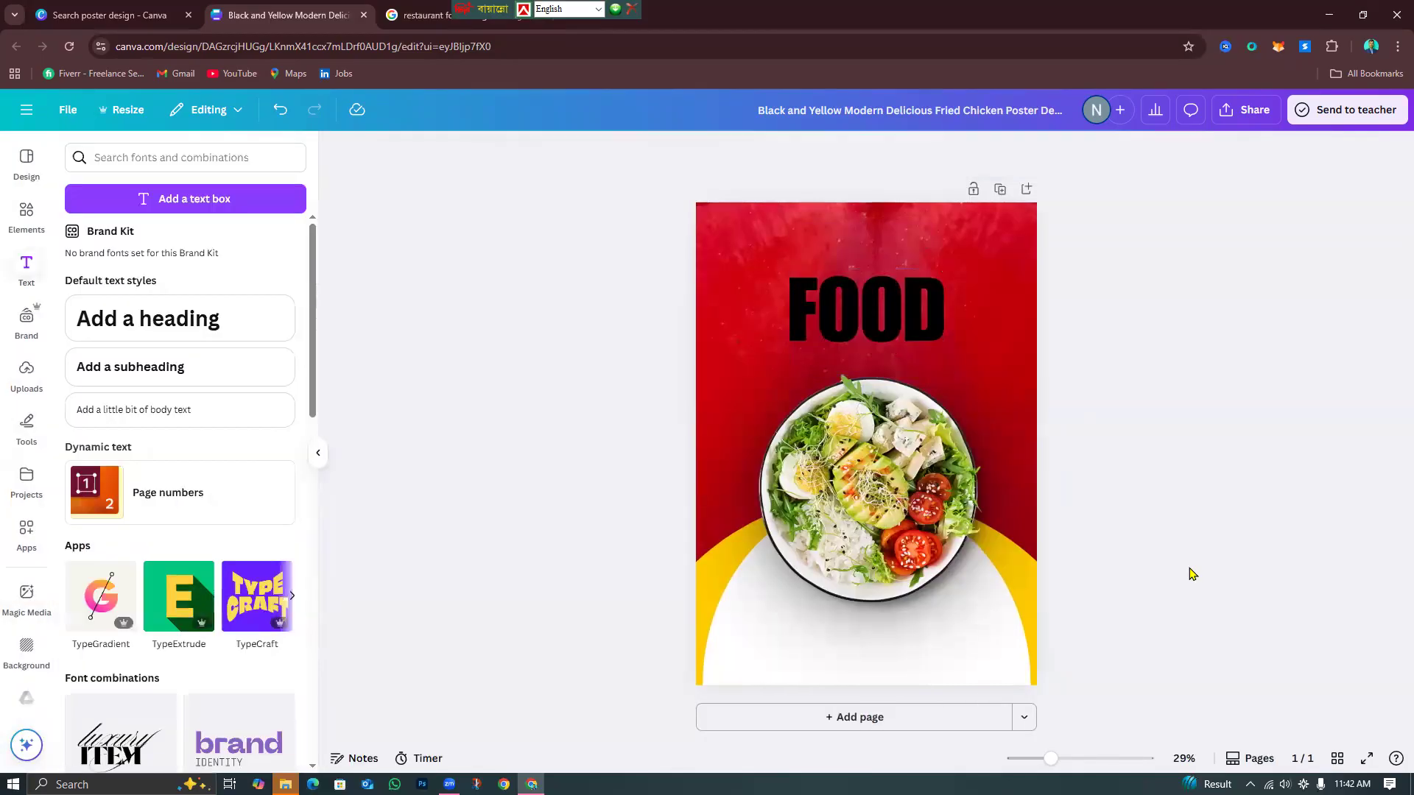
left_click(857, 335)
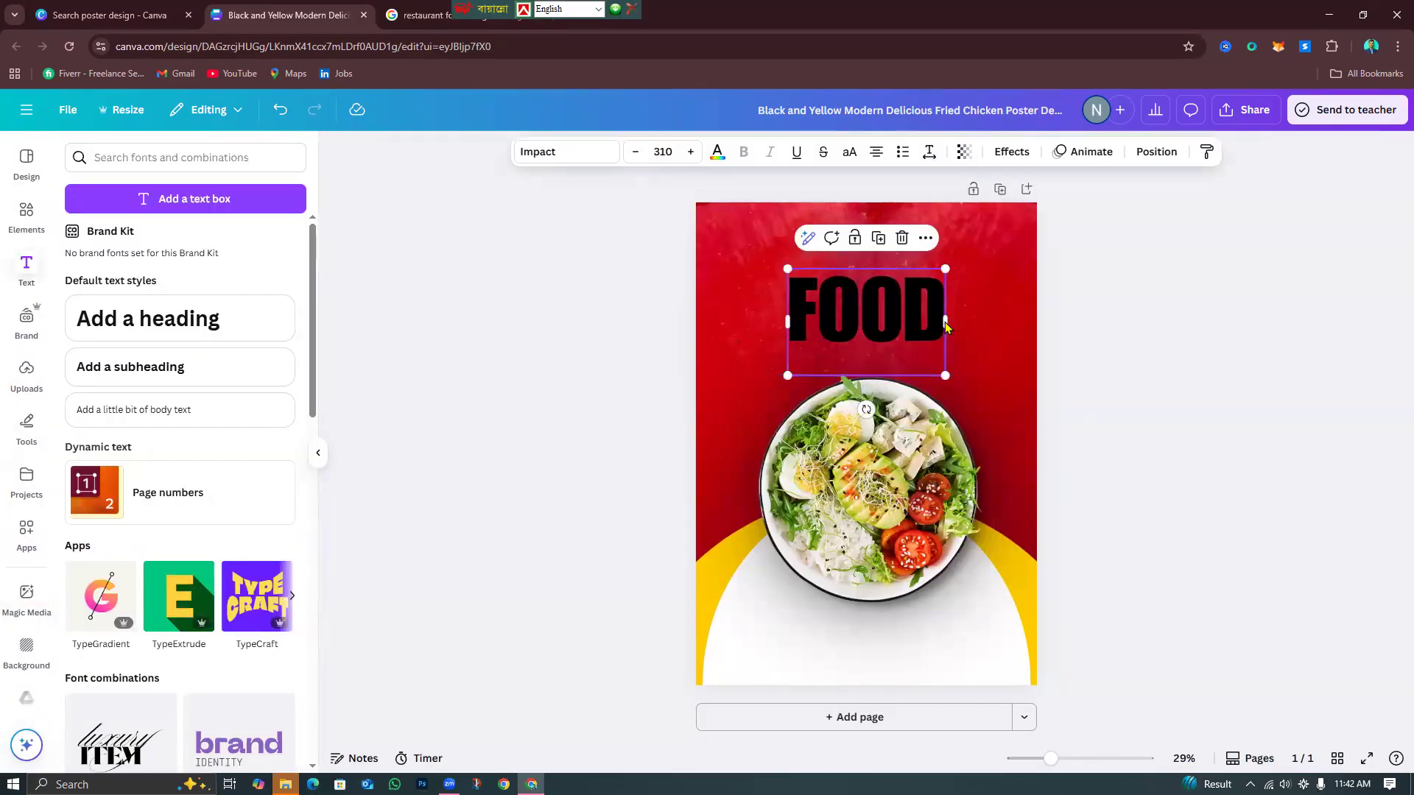
left_click_drag(950, 384, 956, 388)
mouse_move(915, 336)
left_mouse_down()
mouse_move(930, 334)
mouse_move(913, 338)
left_mouse_up()
left_click(1382, 489)
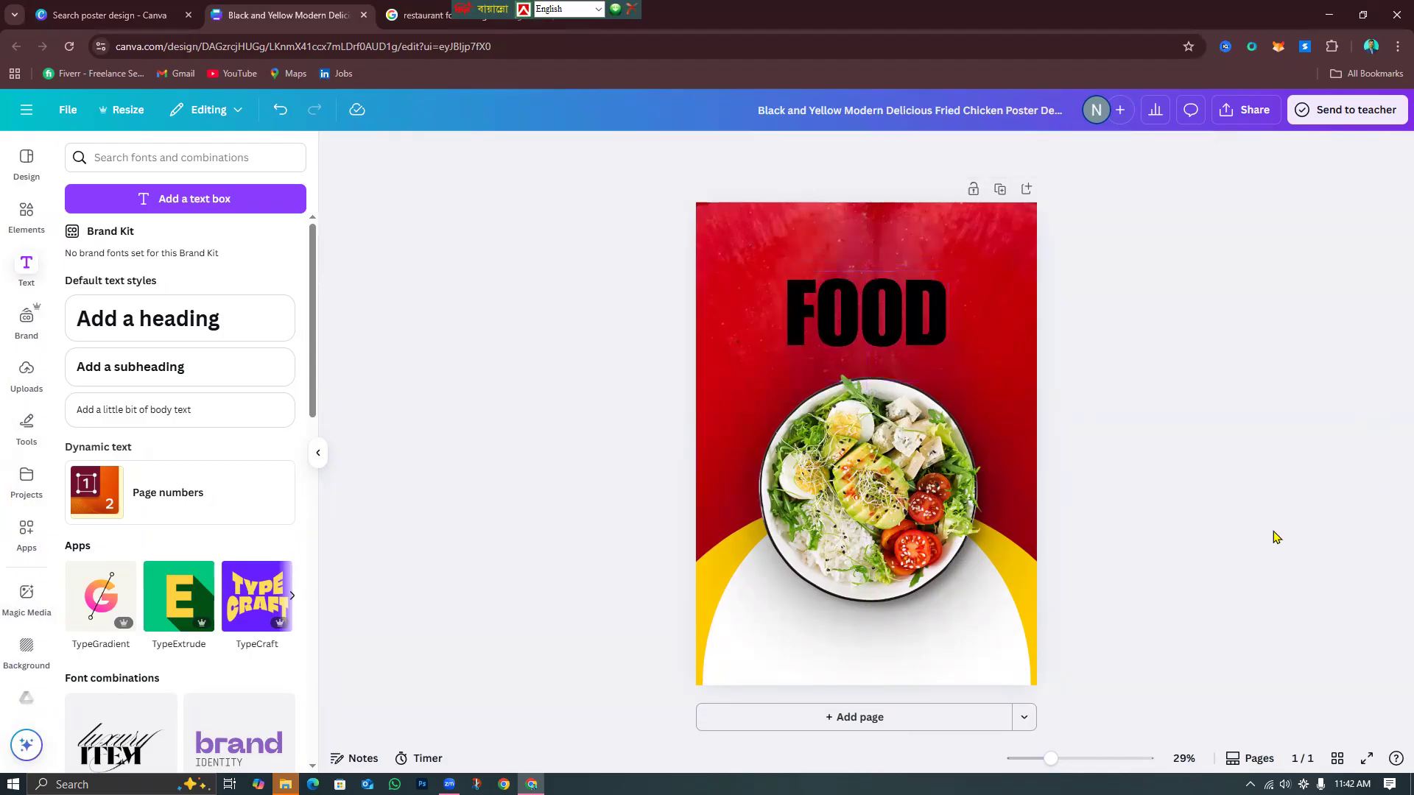
left_click(494, 16)
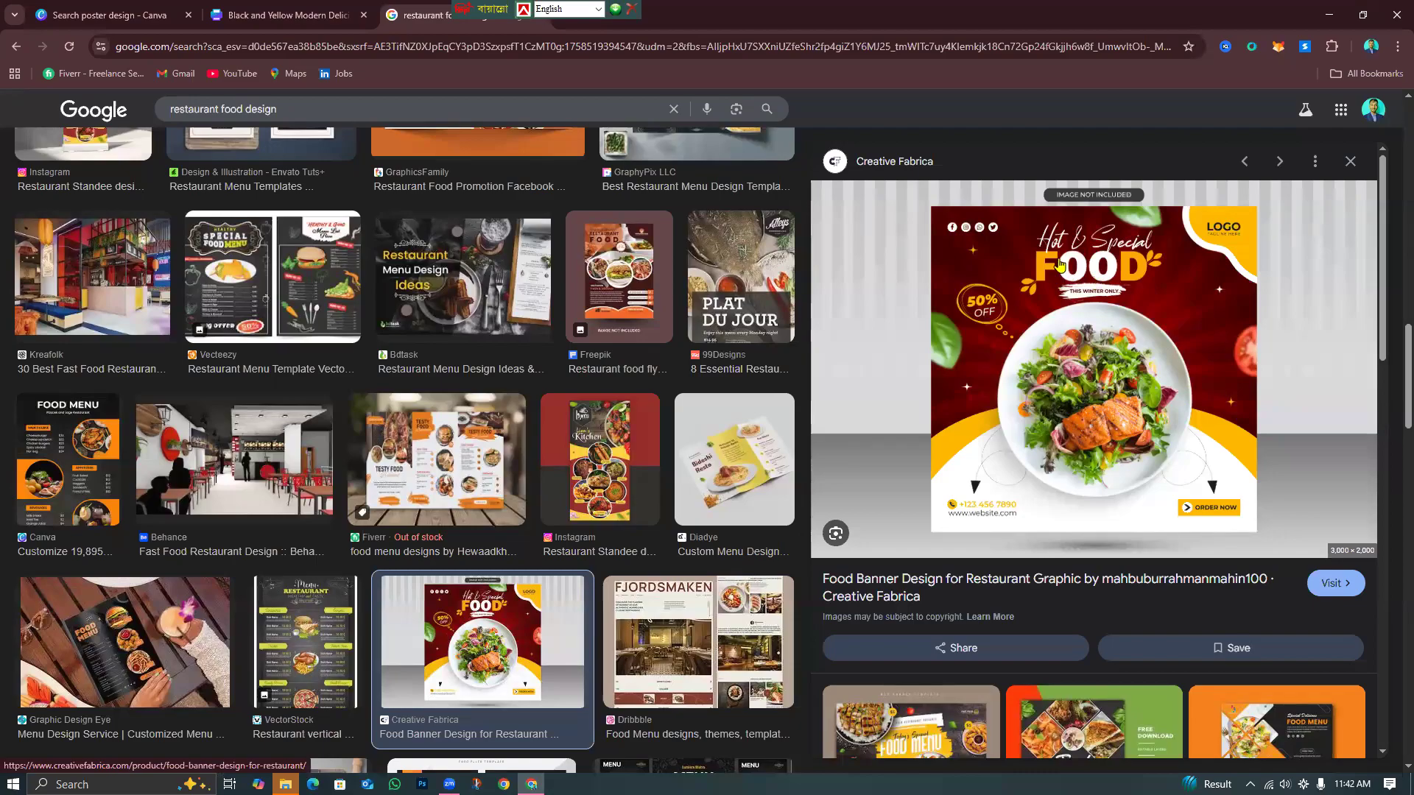
Make the FOOD heading white.
key("ctrl+shift+Tab")
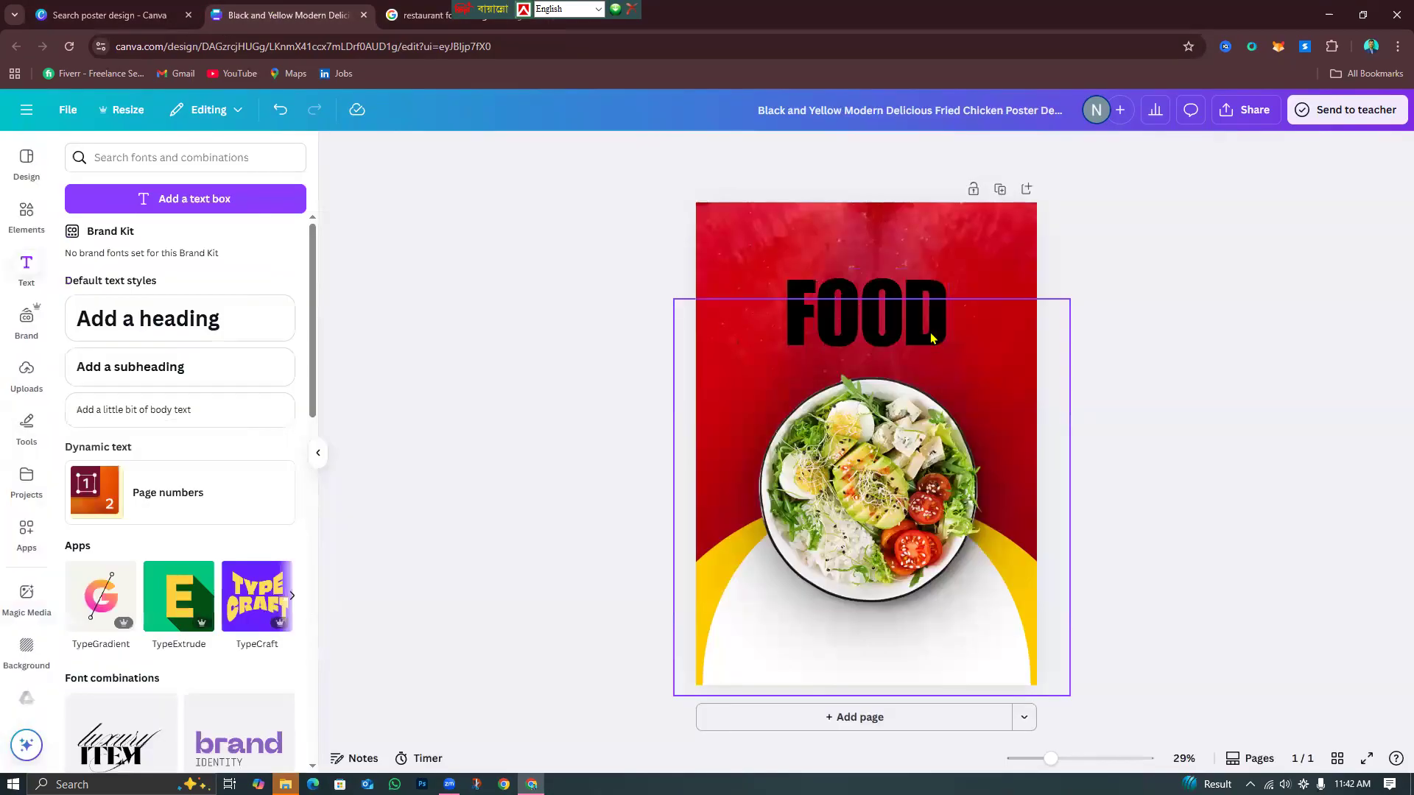
left_click(717, 152)
left_click(193, 267)
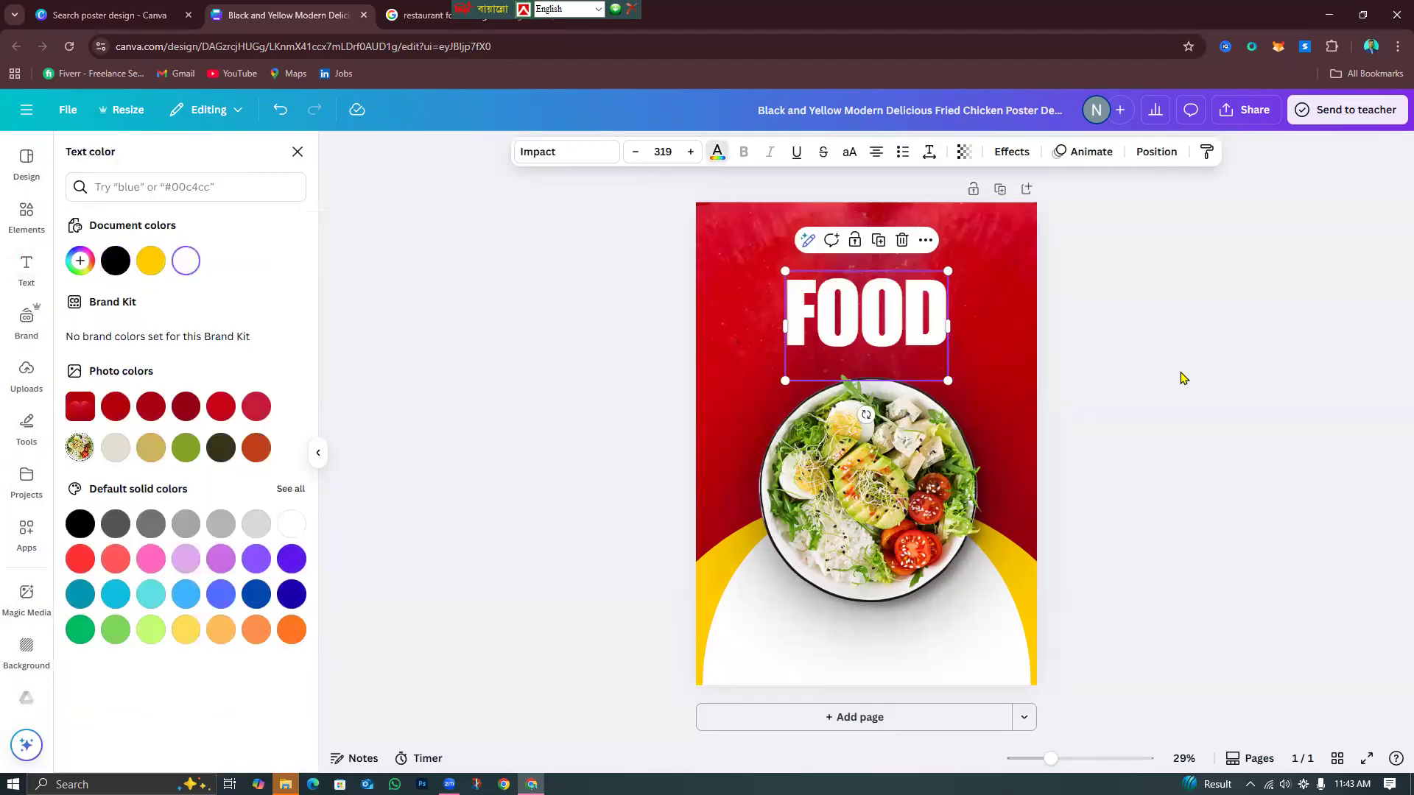
left_click(1083, 363)
Duplicate the FOOD heading, offset the copy up-left, and replace its text with 'f'.
left_click(843, 273)
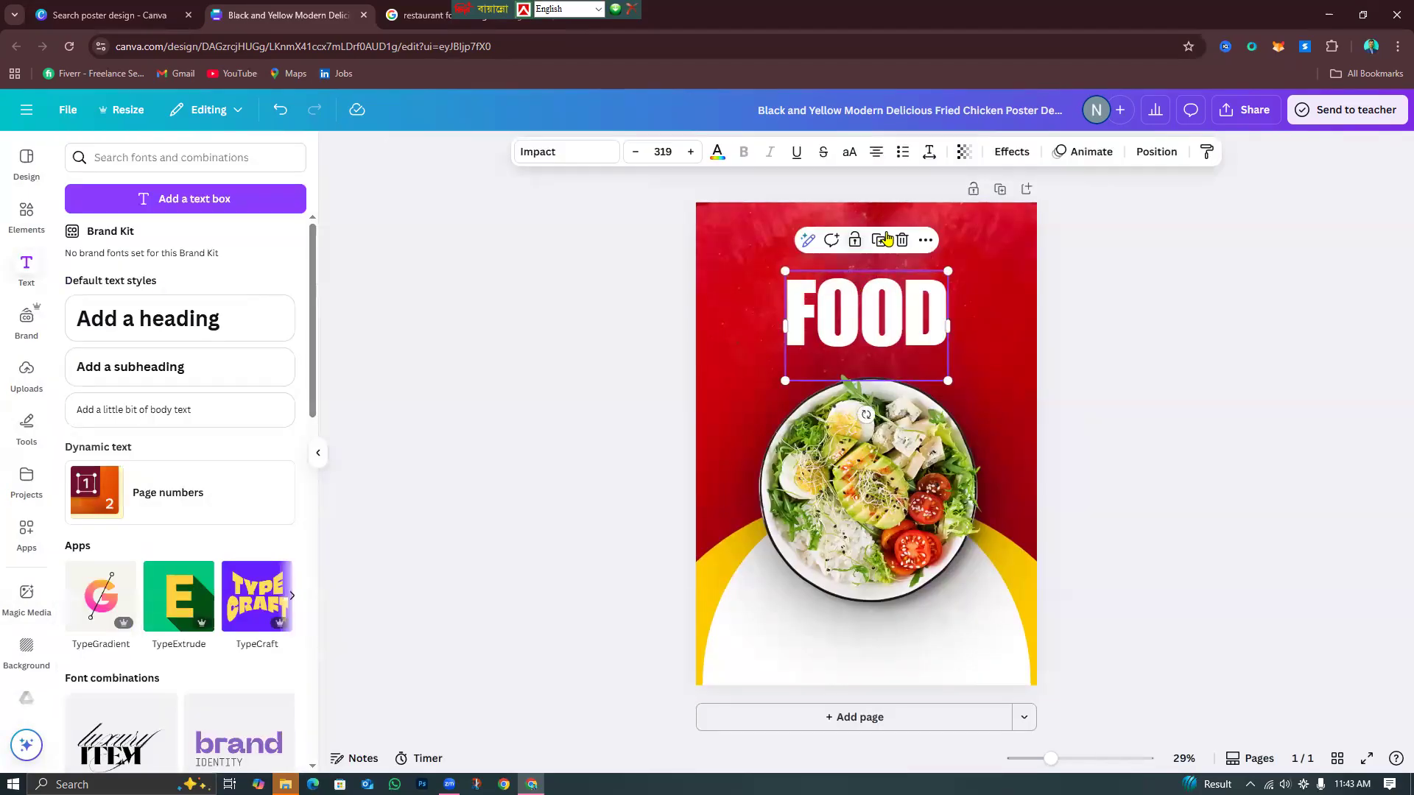
left_click(878, 241)
left_click_drag(897, 314, 834, 276)
double_click(834, 275)
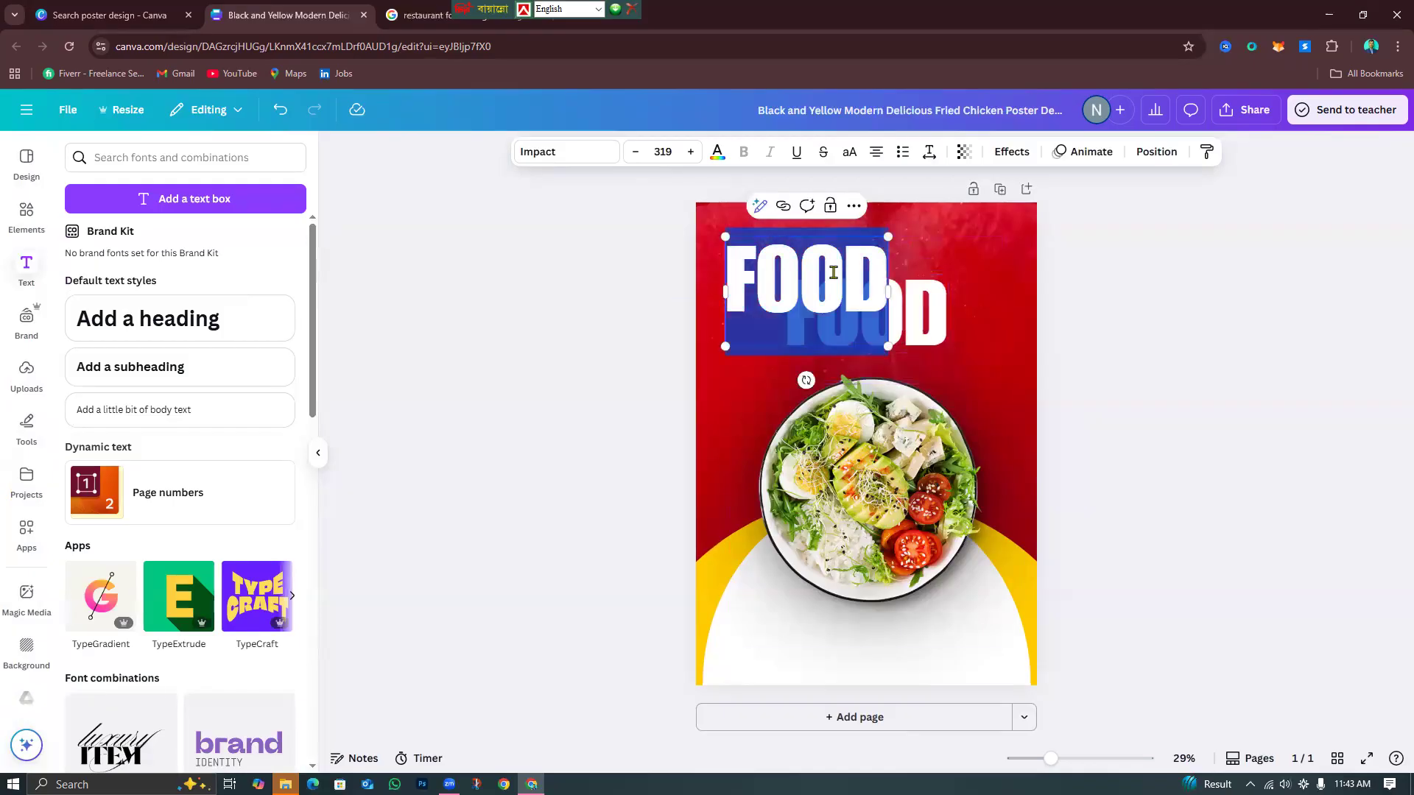
type("f")
left_click(1041, 347)
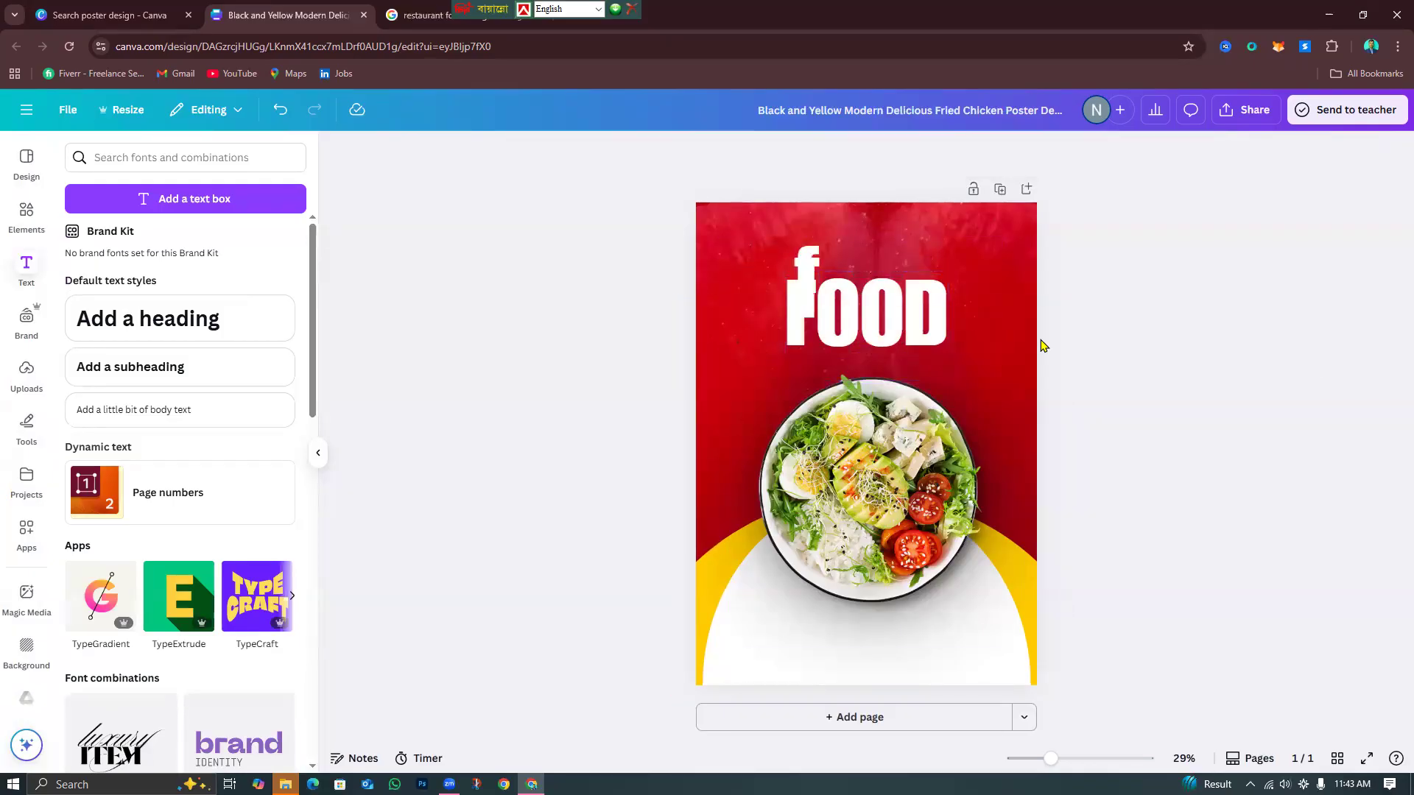
Change the copy to a capital 'F', nudge it, and turn the other copy into 'D'.
left_click(799, 267)
left_click(796, 261)
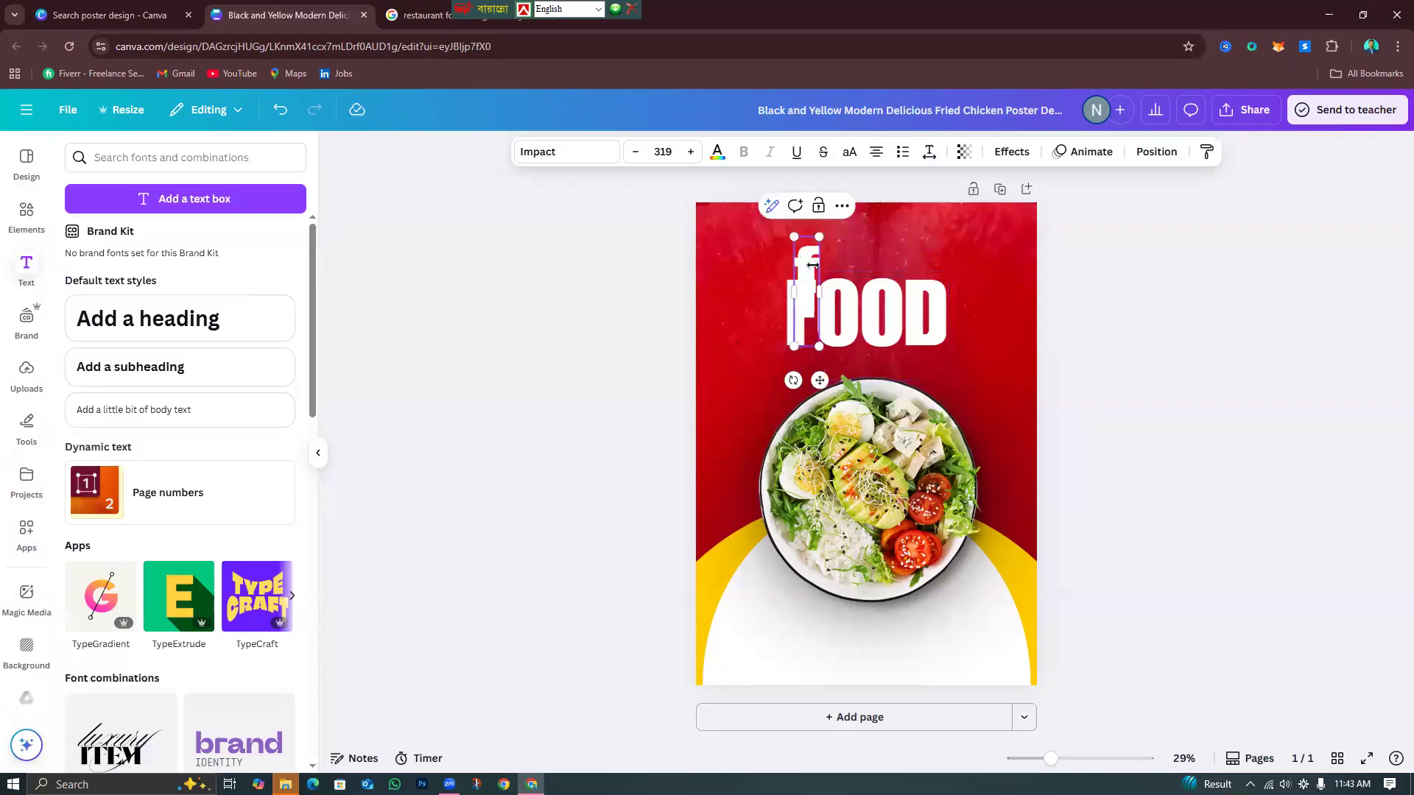
key("BackSpace")
type("F")
left_click(1022, 349)
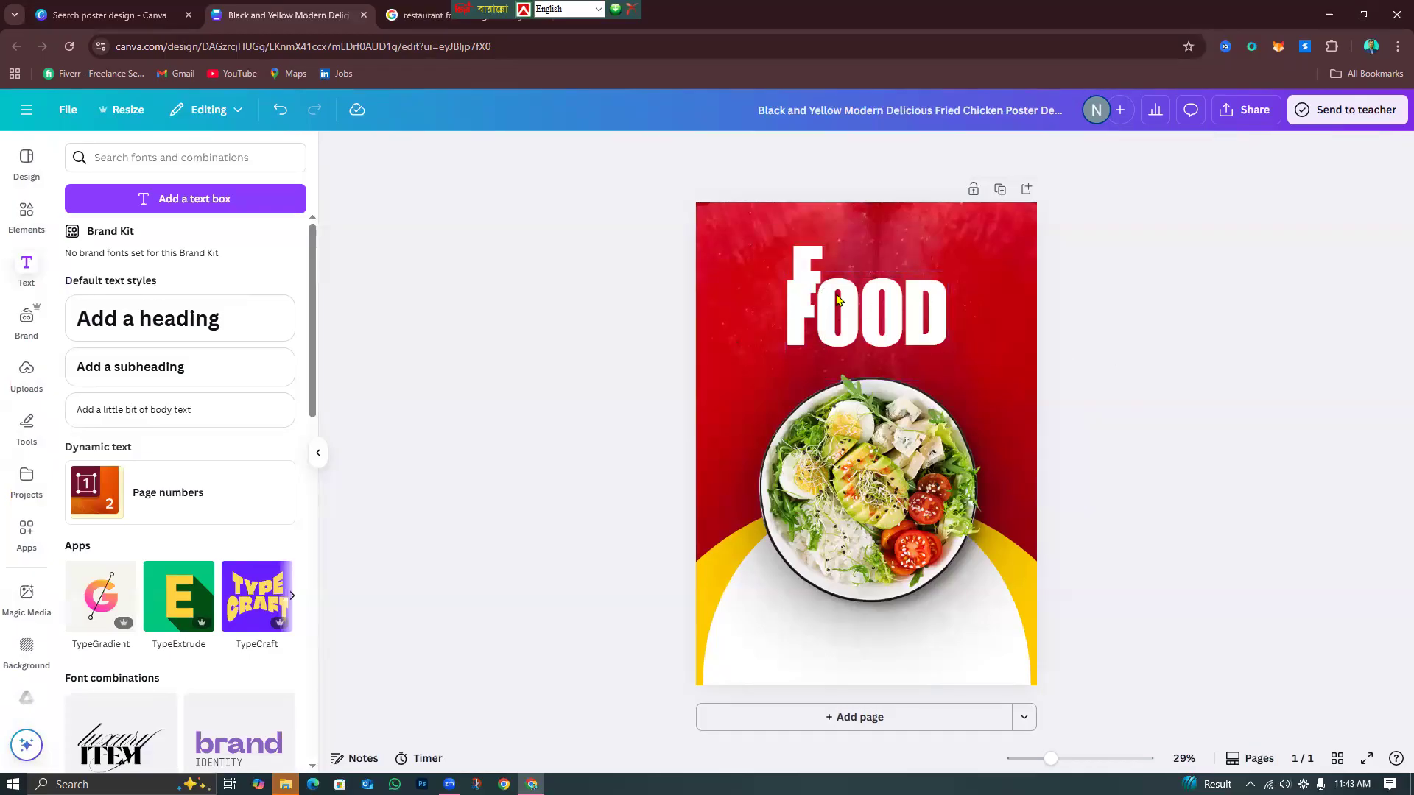
left_click(809, 288)
left_click_drag(812, 252, 816, 256)
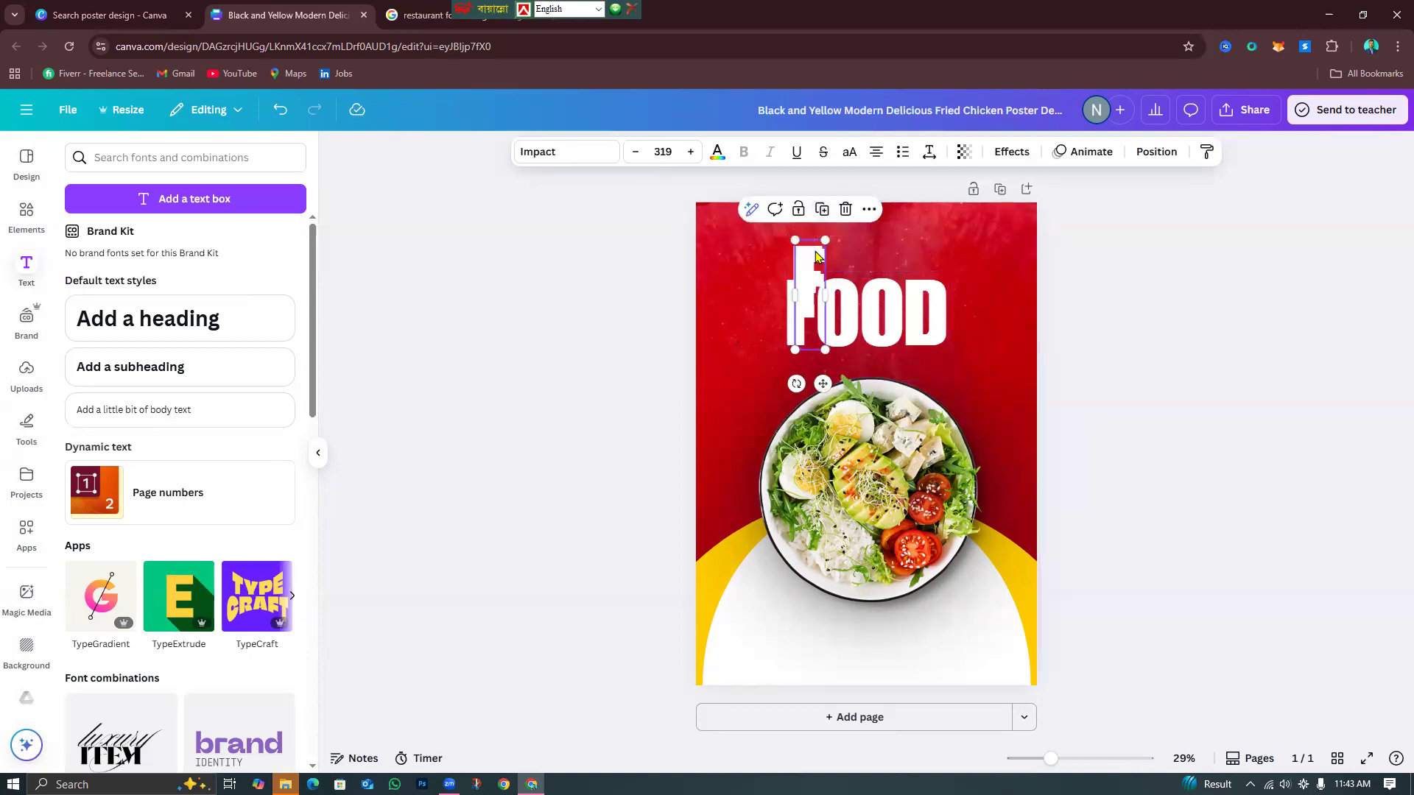
double_click(887, 274)
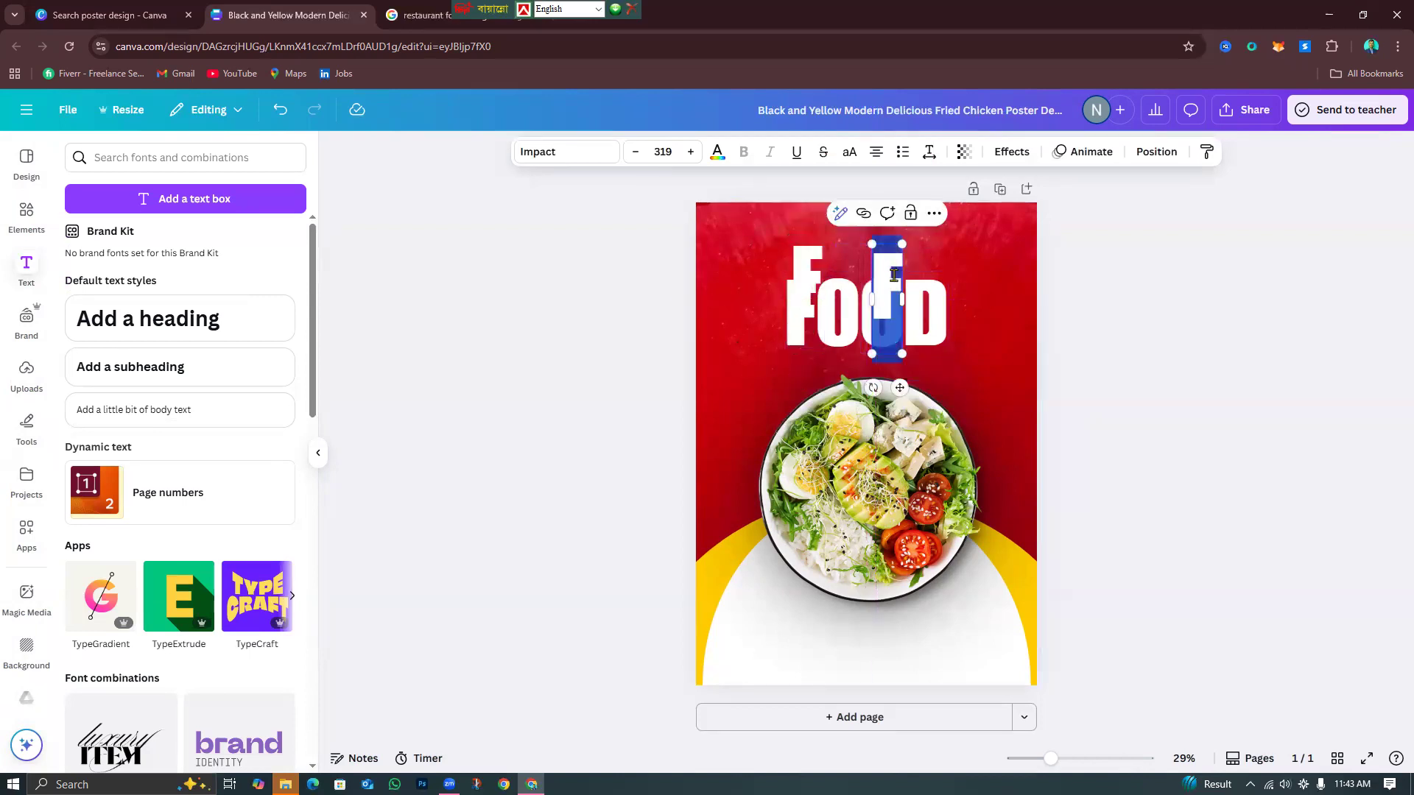
type("D")
left_click(1119, 376)
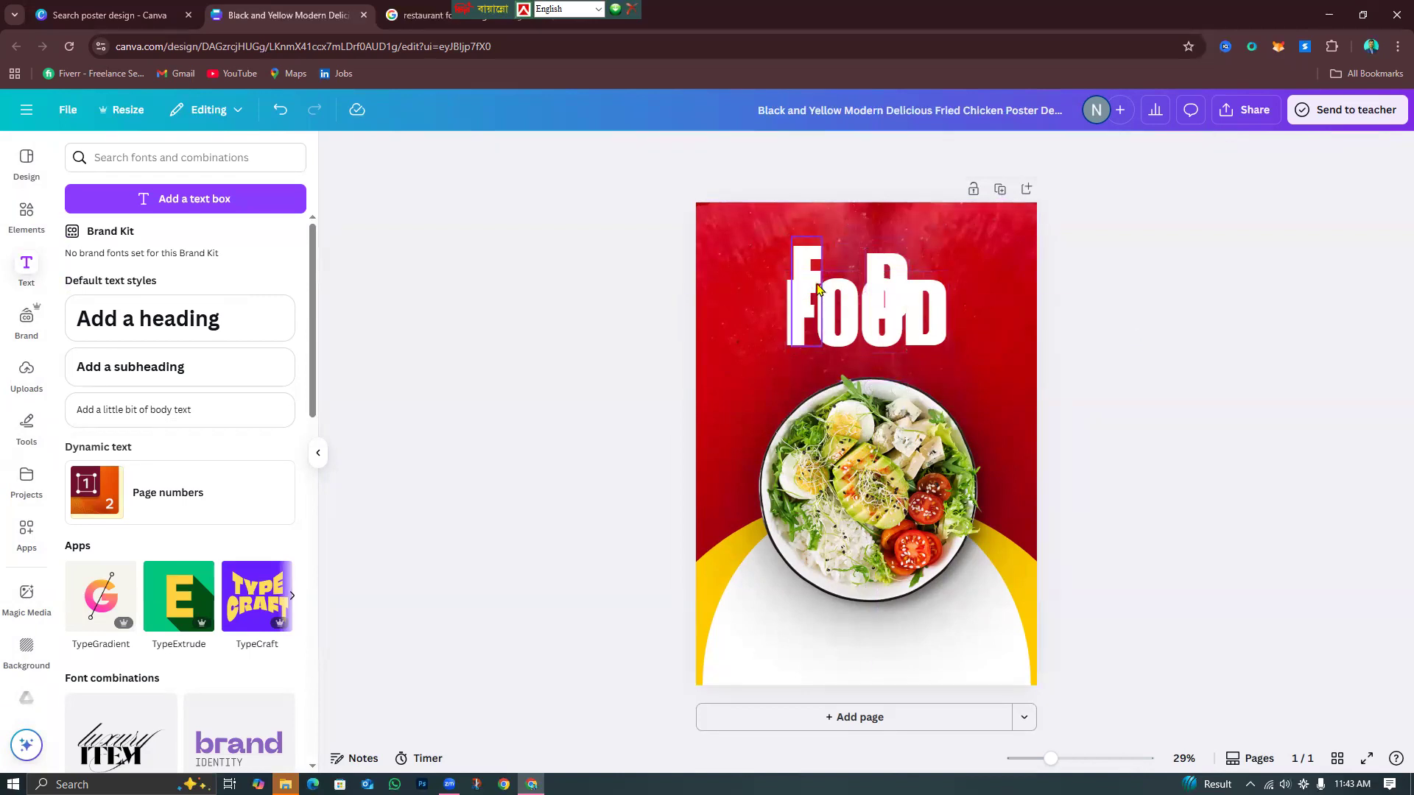
Colour the separate F and D letter copies yellow.
left_click(797, 263)
left_click(717, 152)
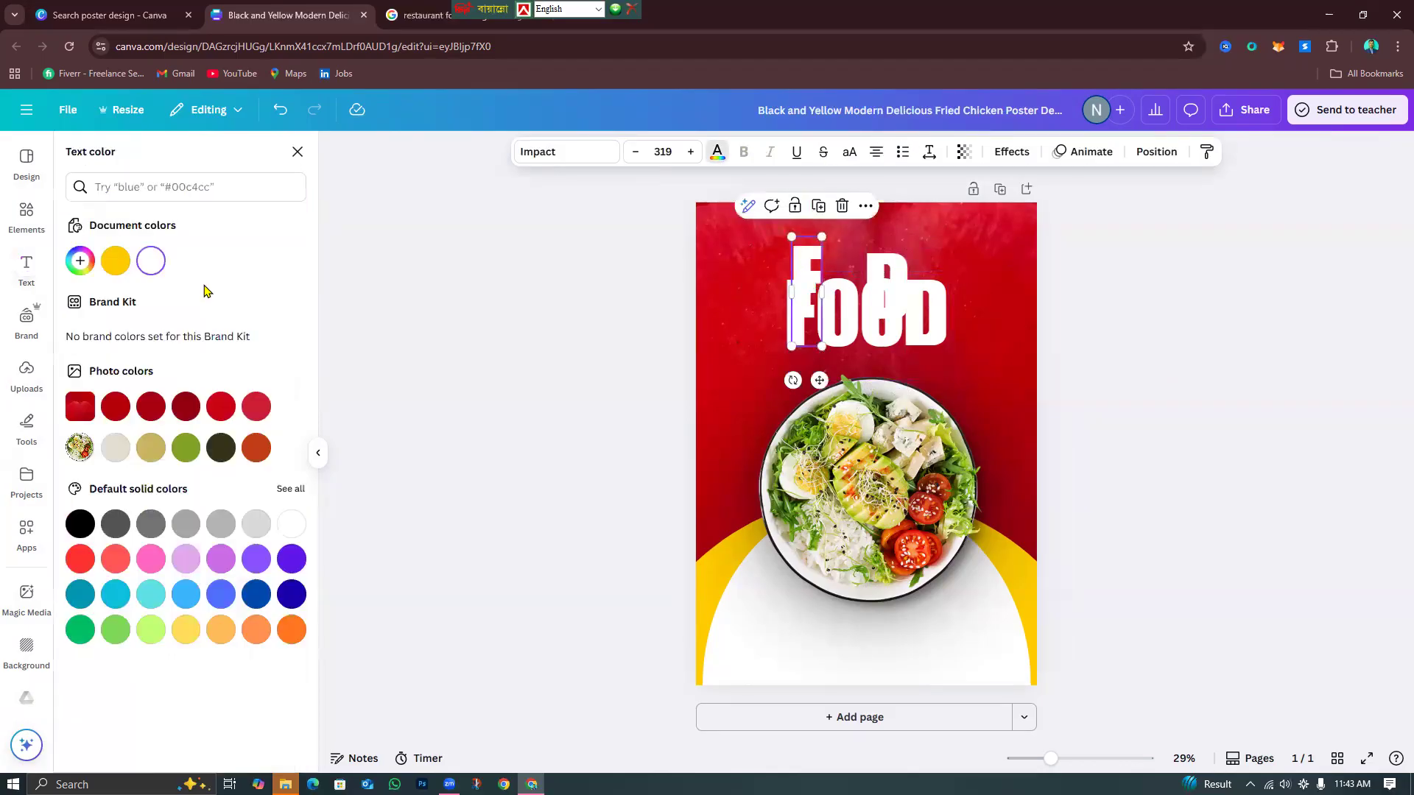
left_click(115, 262)
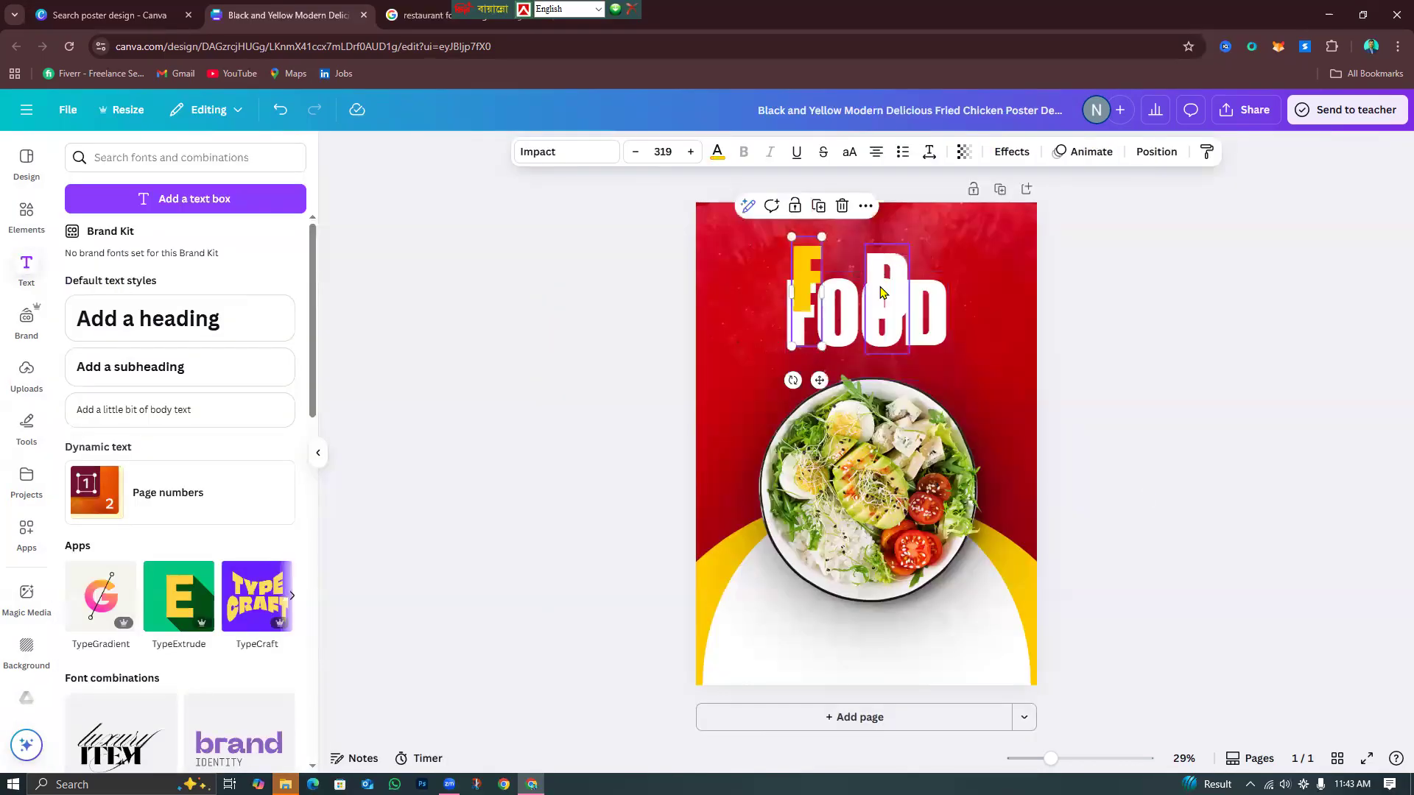
left_click(883, 293)
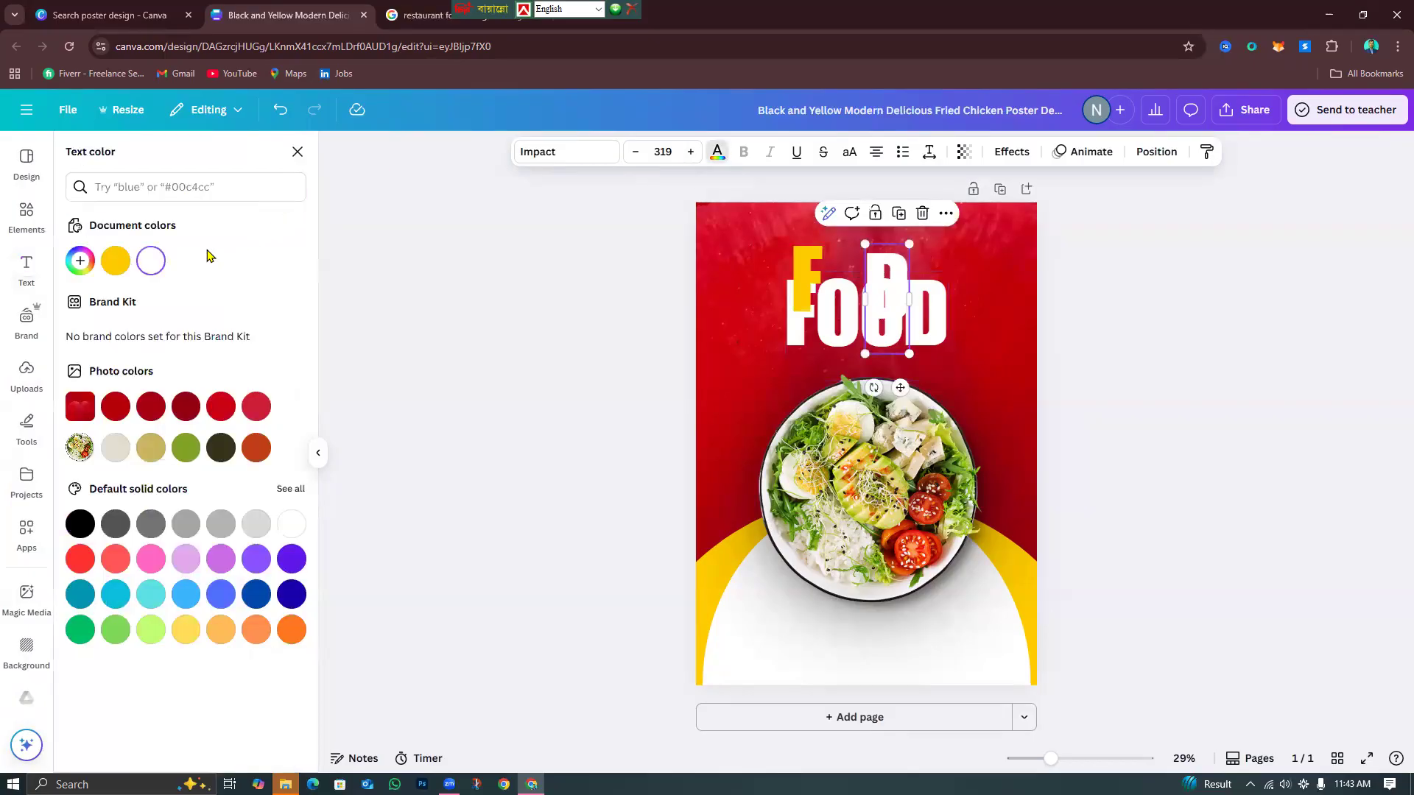
left_click(115, 263)
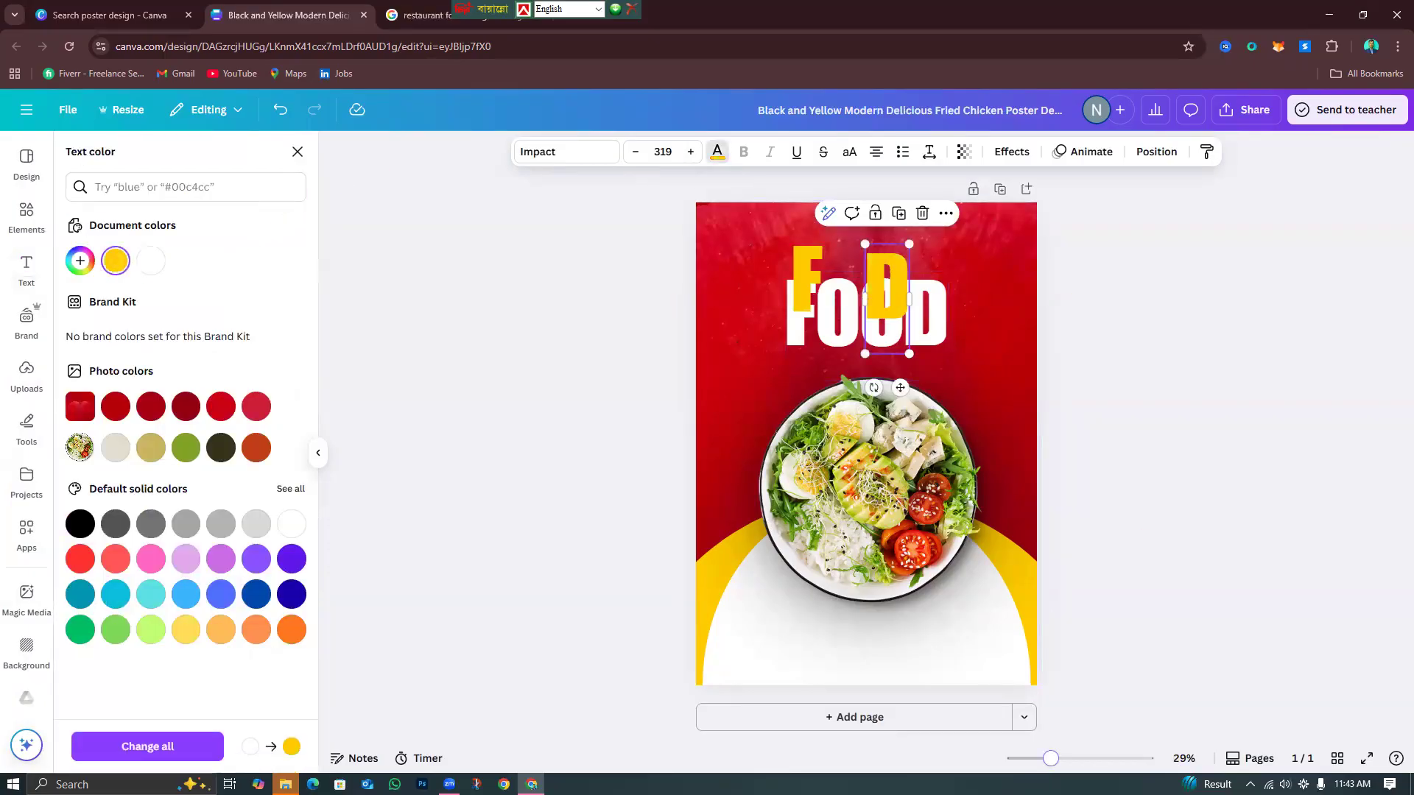
scroll(862, 442, "up", 3)
scroll(922, 584, "up", 3)
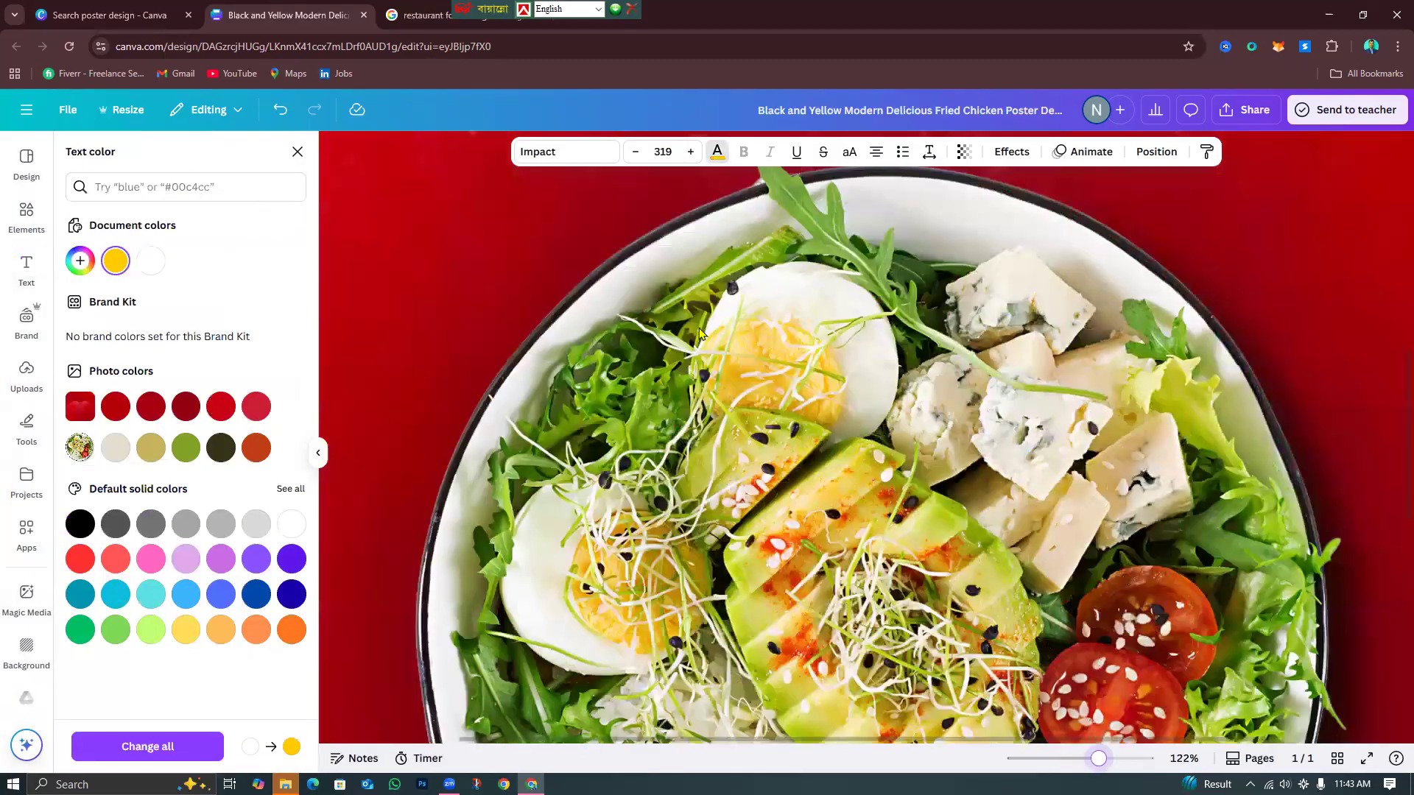
Place the yellow F and D over the title's first and last letters.
scroll(634, 324, "up", 5)
left_click_drag(625, 281, 599, 427)
left_click(1013, 414)
left_click_drag(994, 420, 1111, 489)
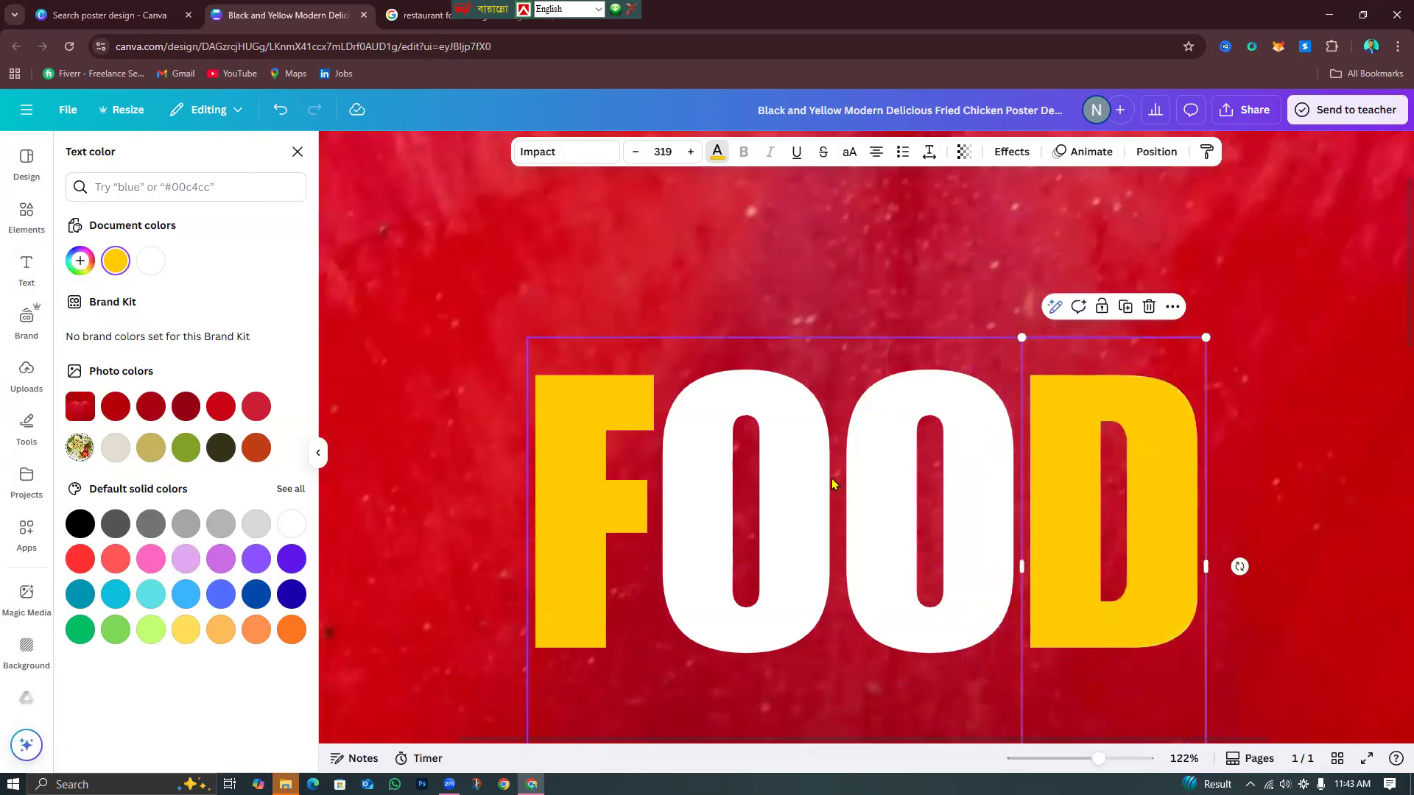
Give FOOD a black drop shadow with offset 36, blur 38 and transparency 100.
left_click(916, 465)
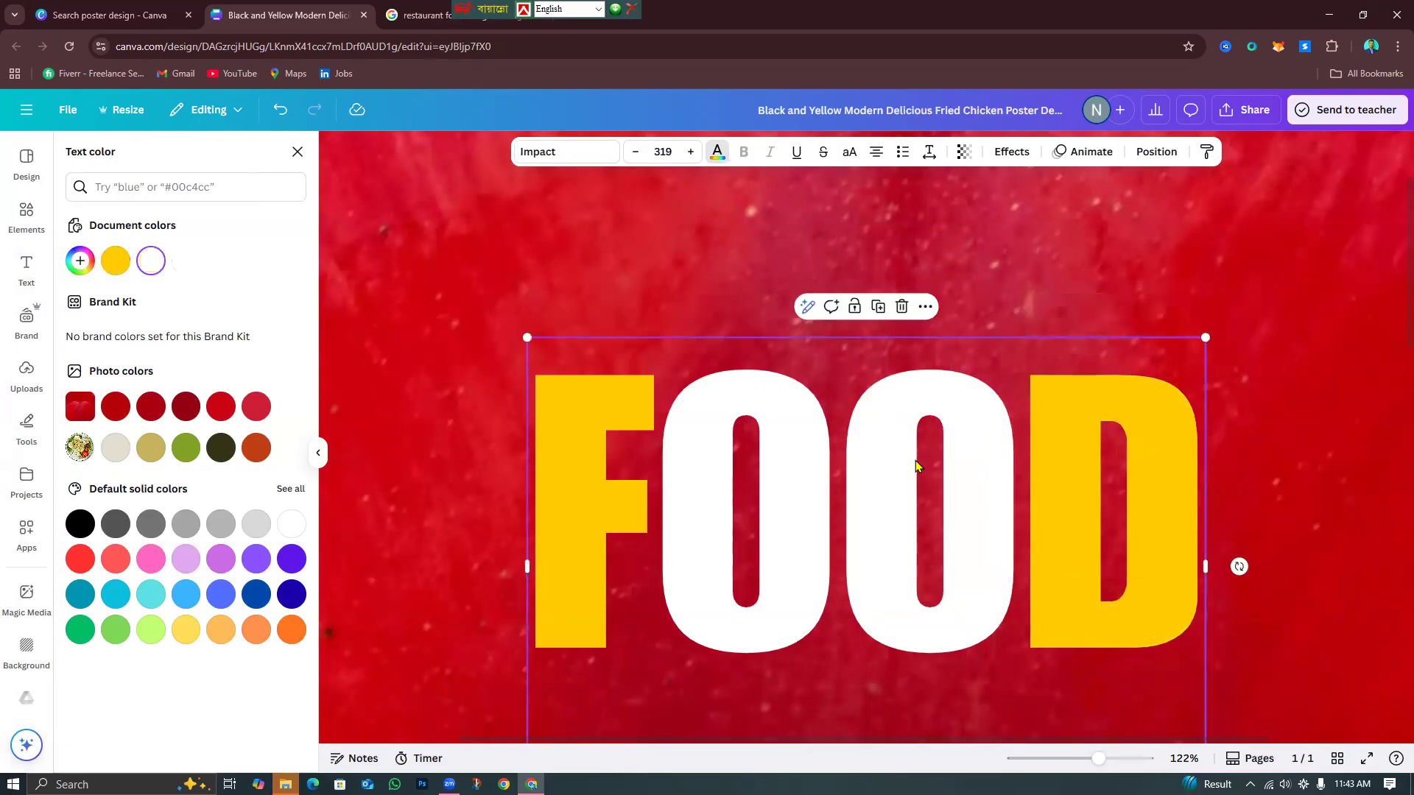
left_click(1011, 152)
left_click(199, 269)
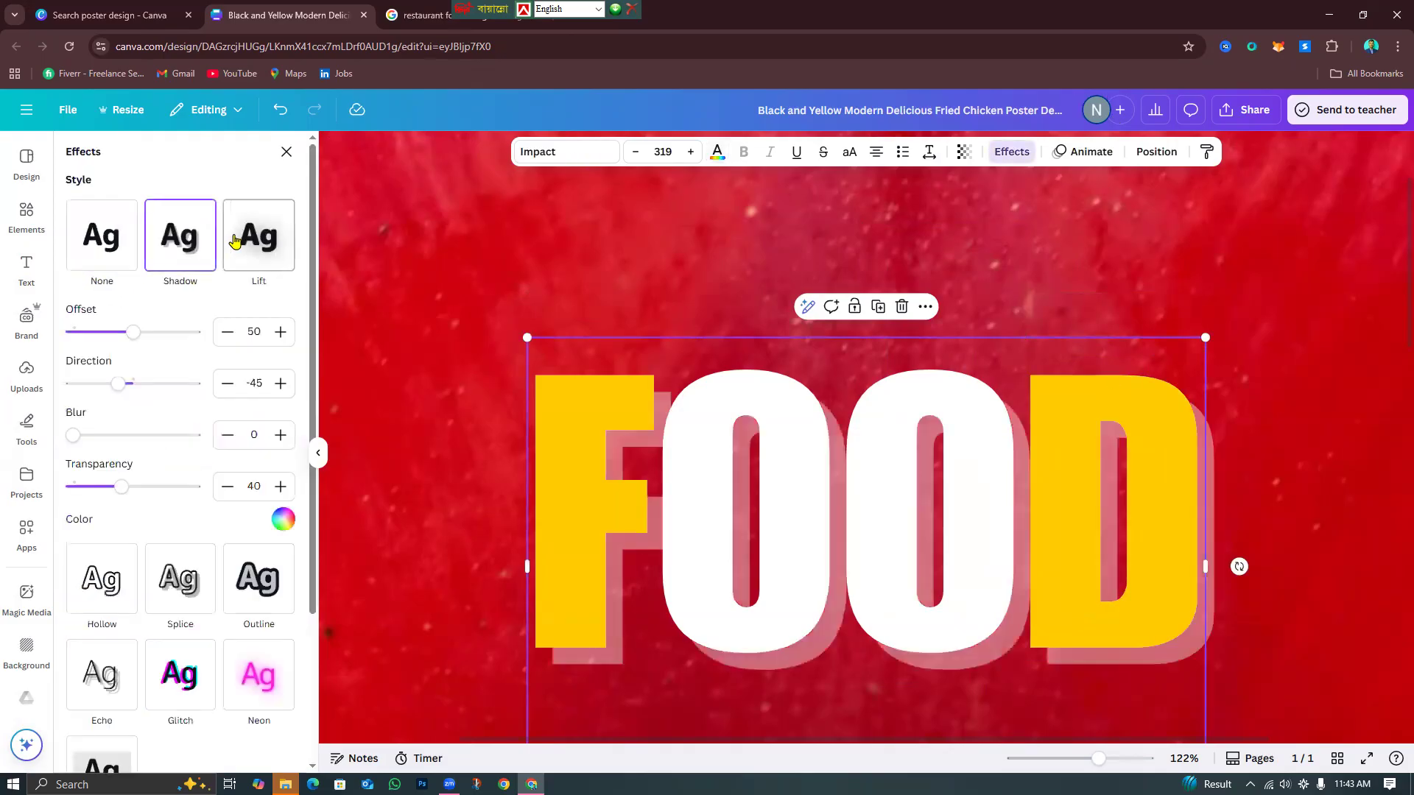
left_click(283, 519)
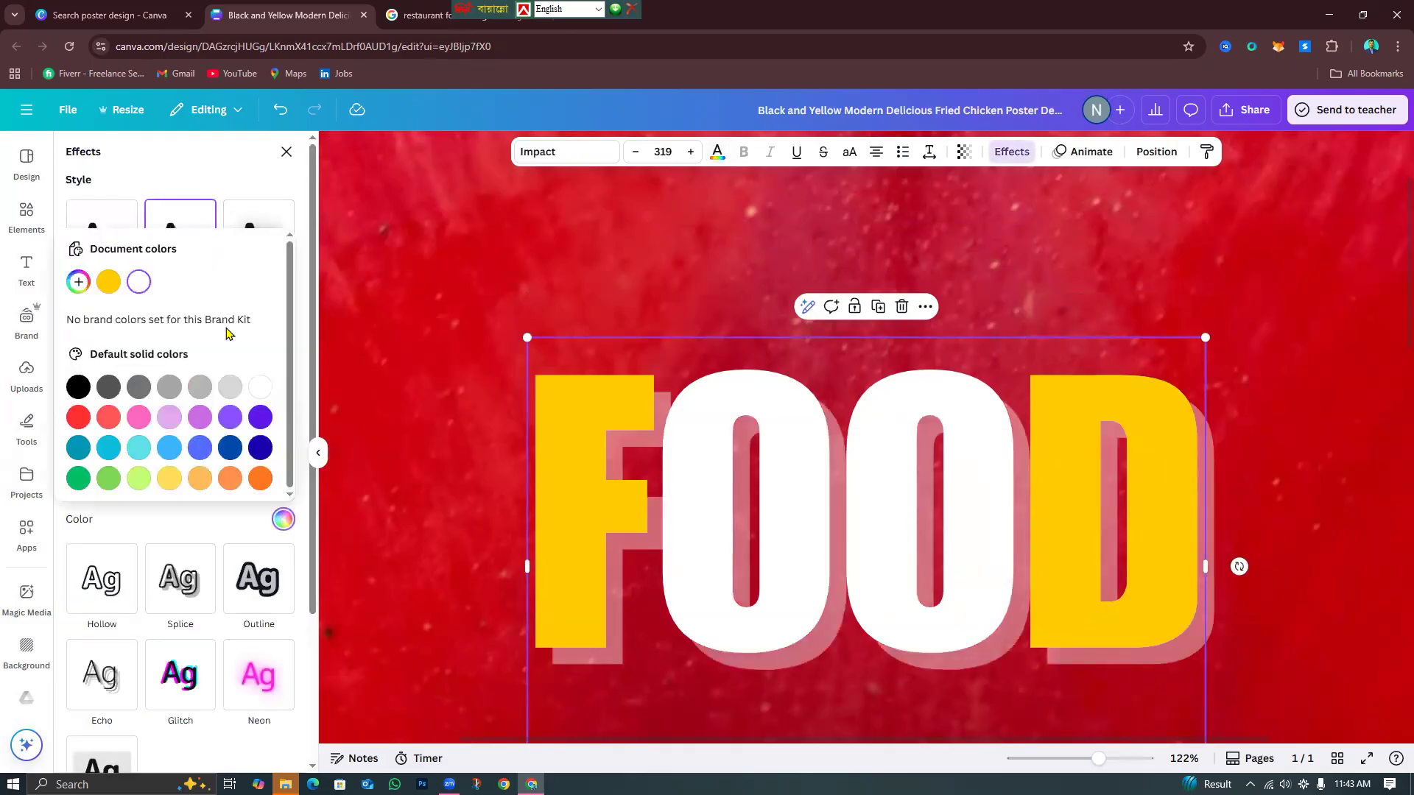
left_click(78, 387)
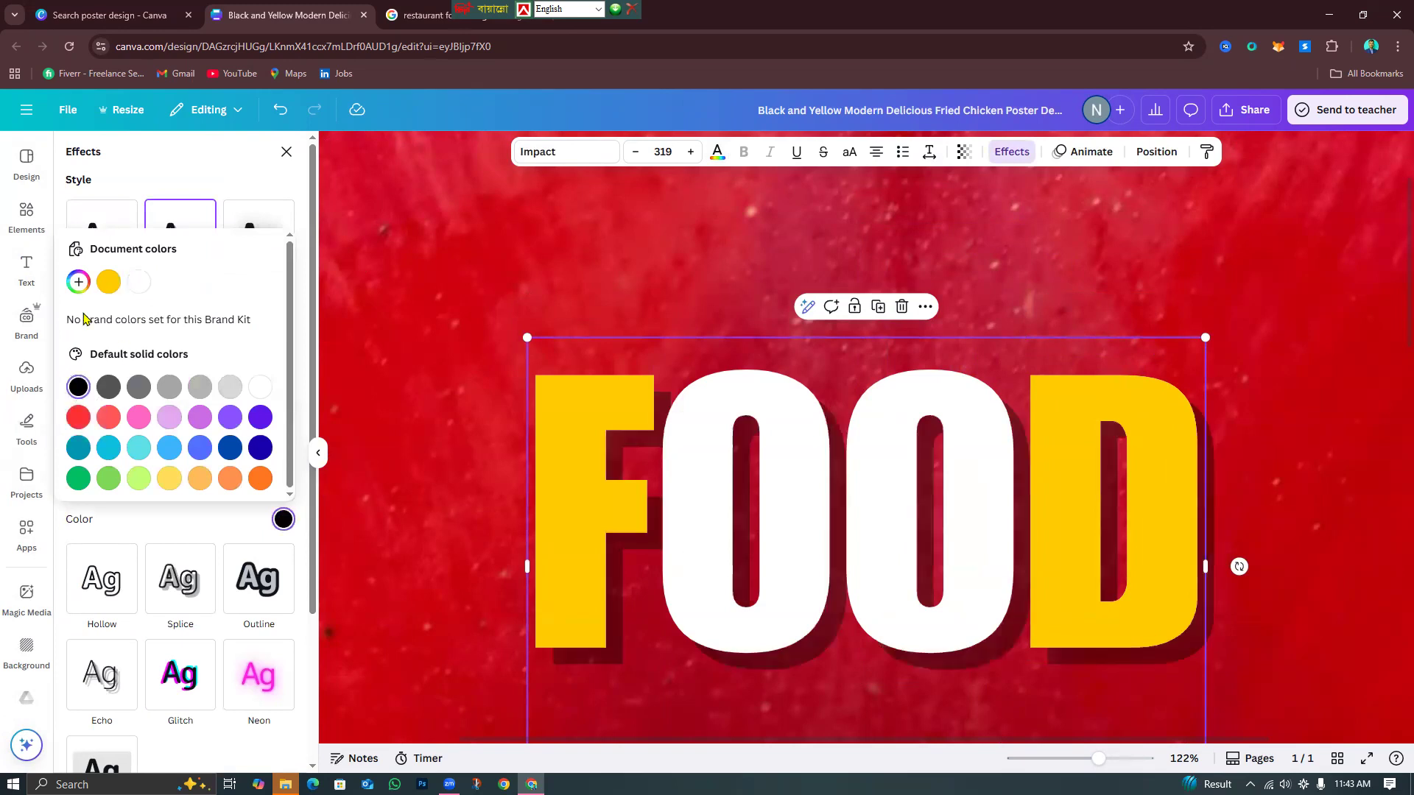
left_click(108, 184)
left_click_drag(137, 333, 116, 333)
left_click_drag(82, 438, 118, 437)
left_click_drag(120, 486, 410, 491)
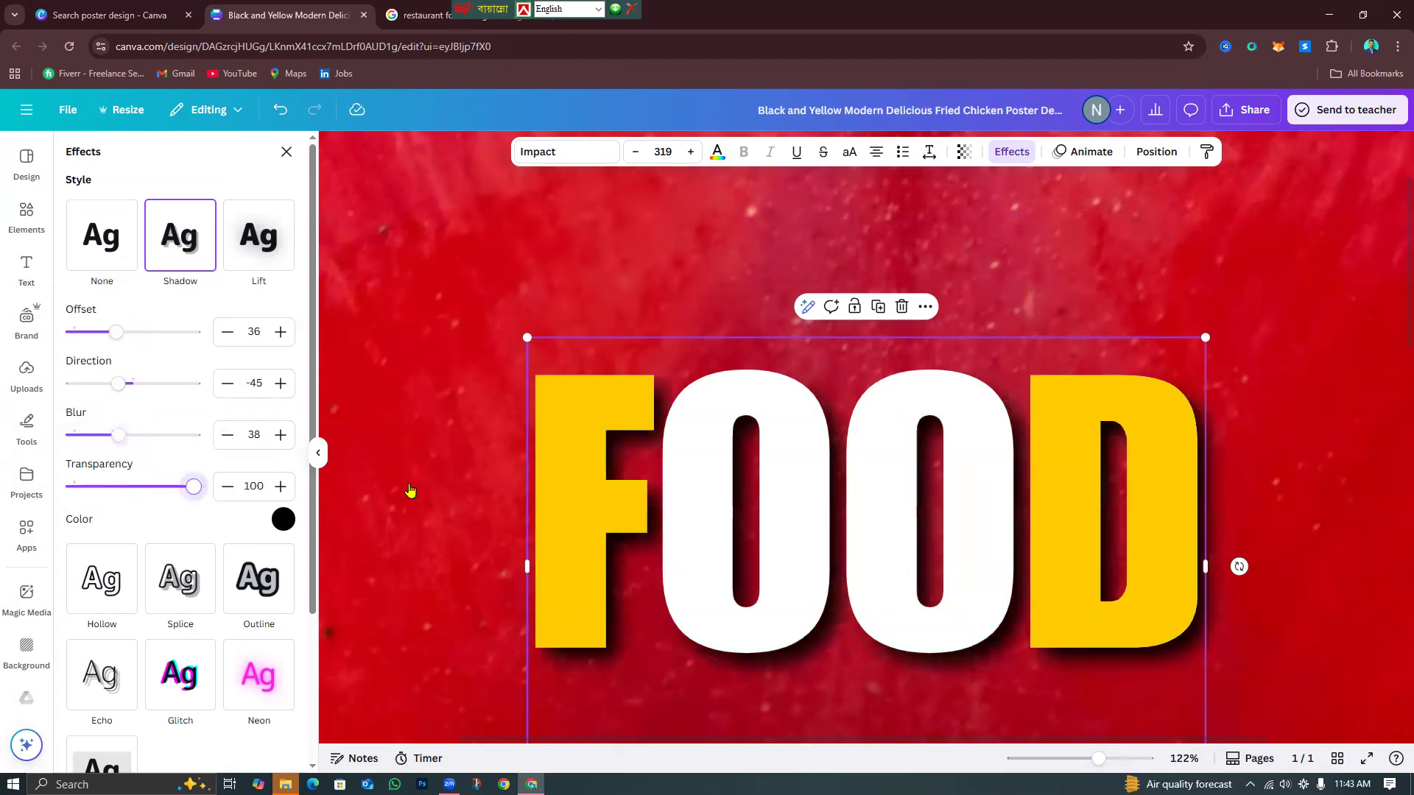
Check the reference food design images and add a new body text box to the poster.
left_click_drag(1097, 759, 1060, 766)
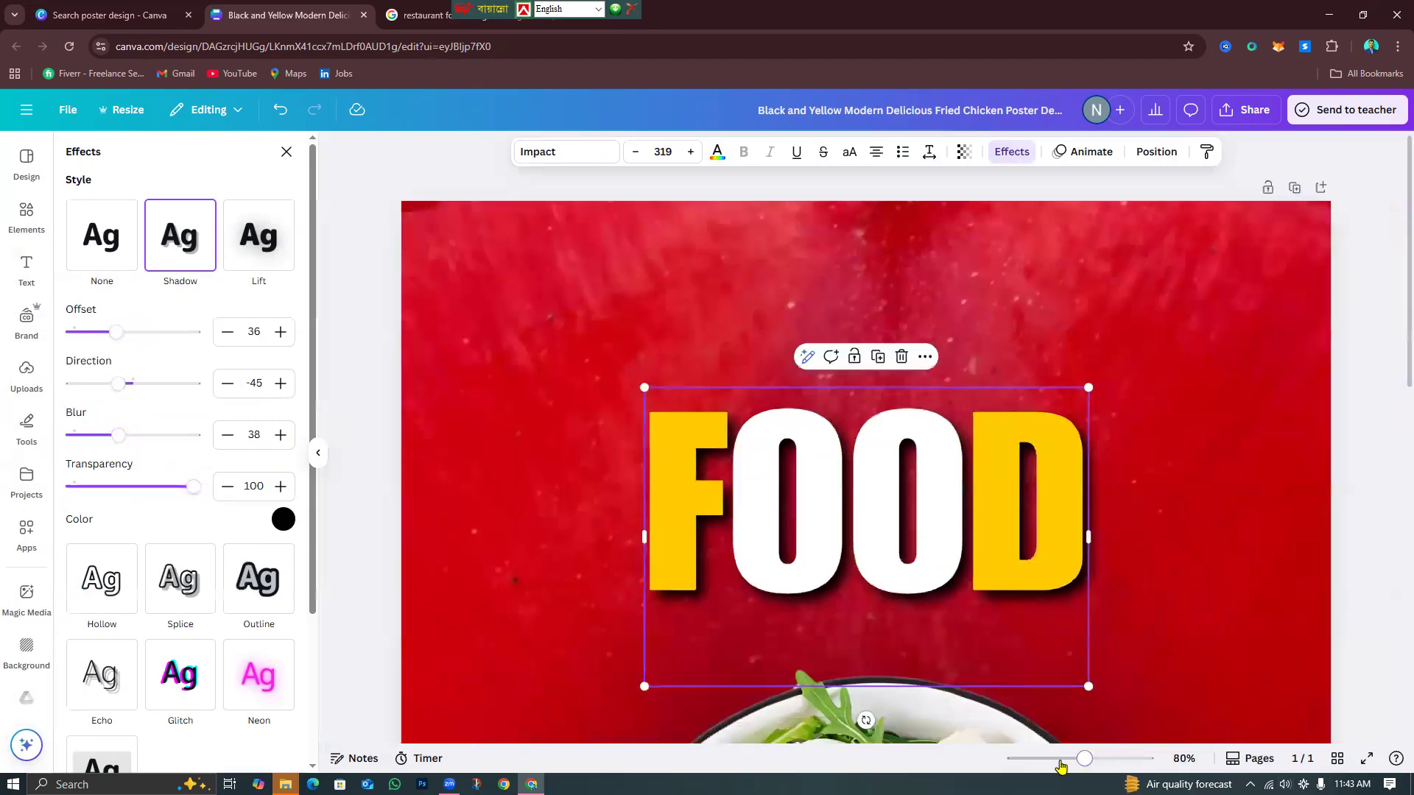
left_click(1339, 663)
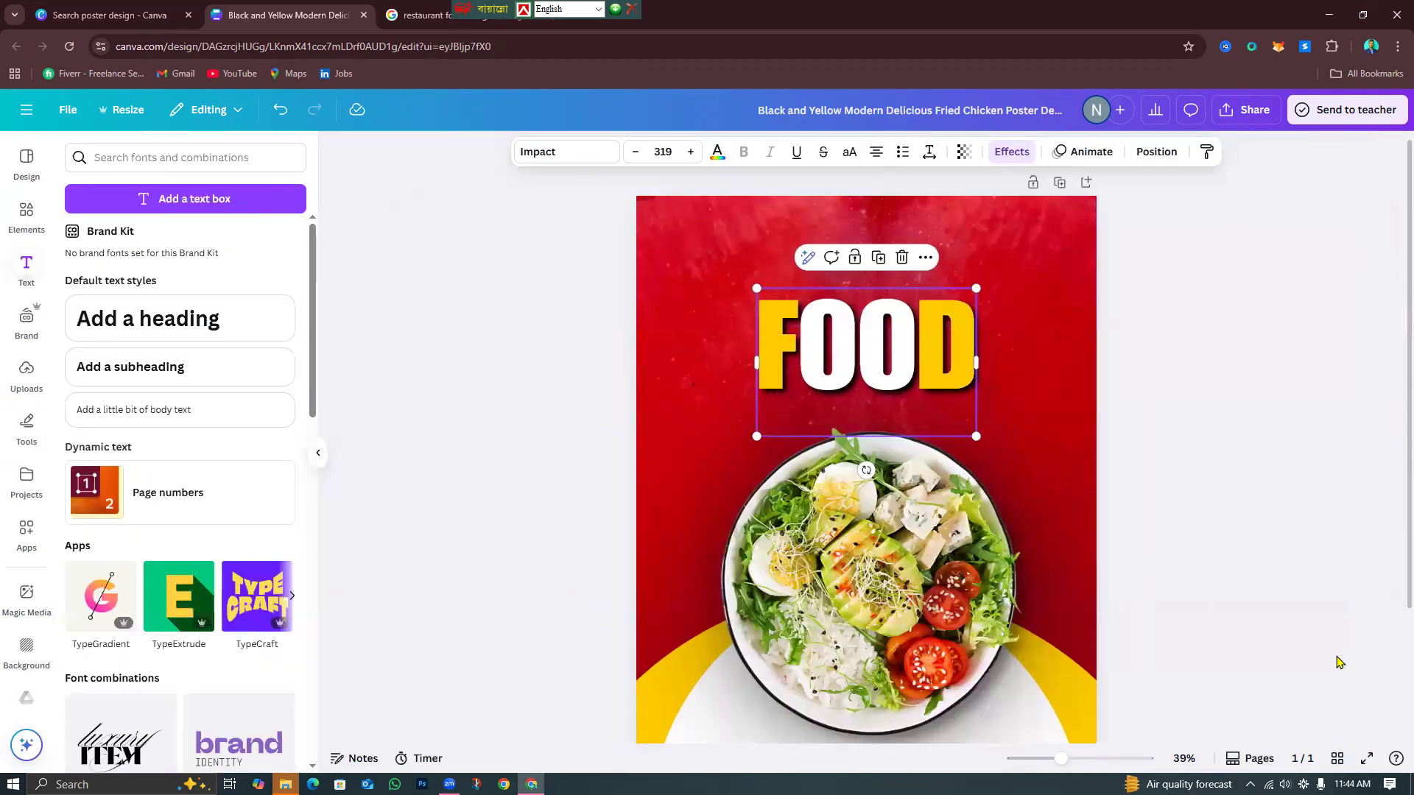
left_click(442, 9)
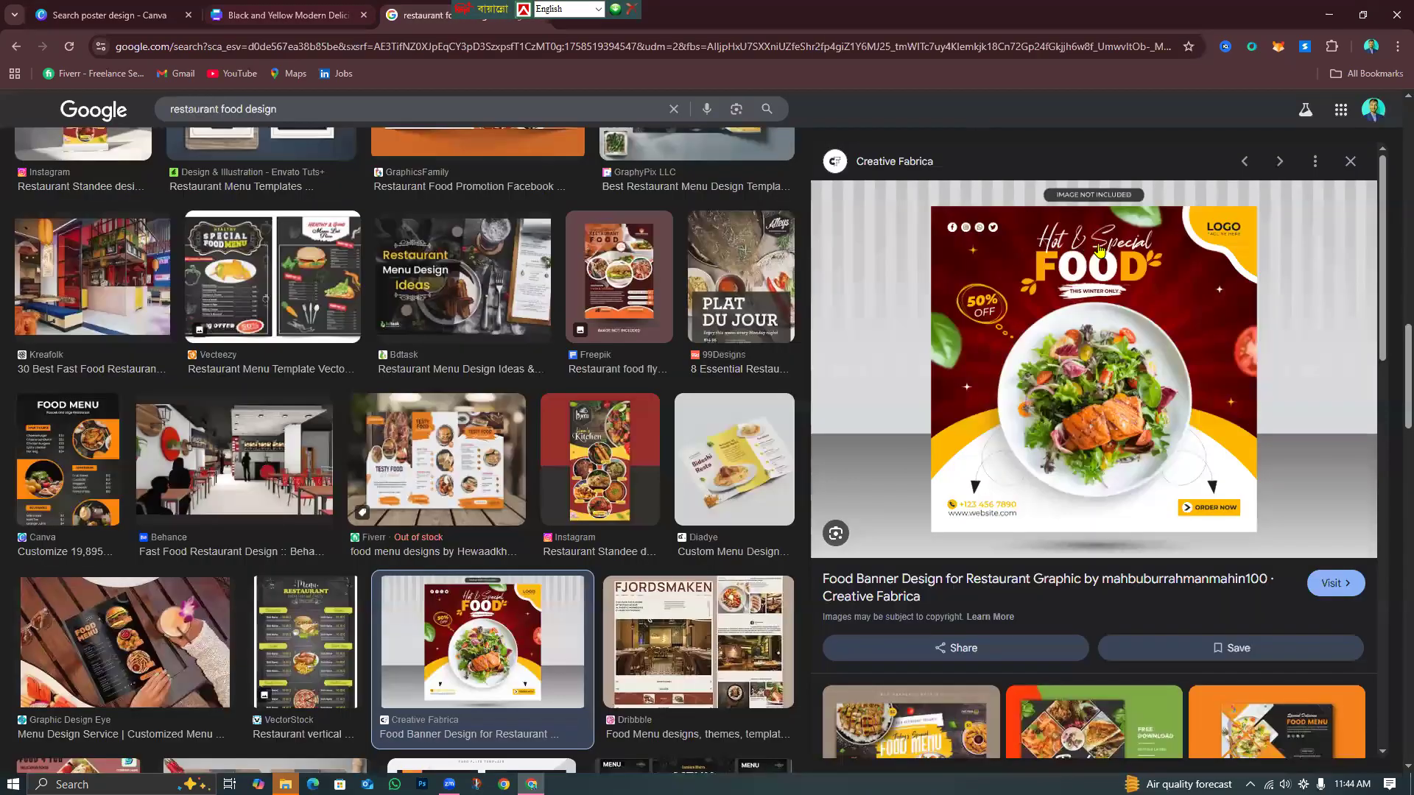
left_click(287, 14)
left_click(162, 409)
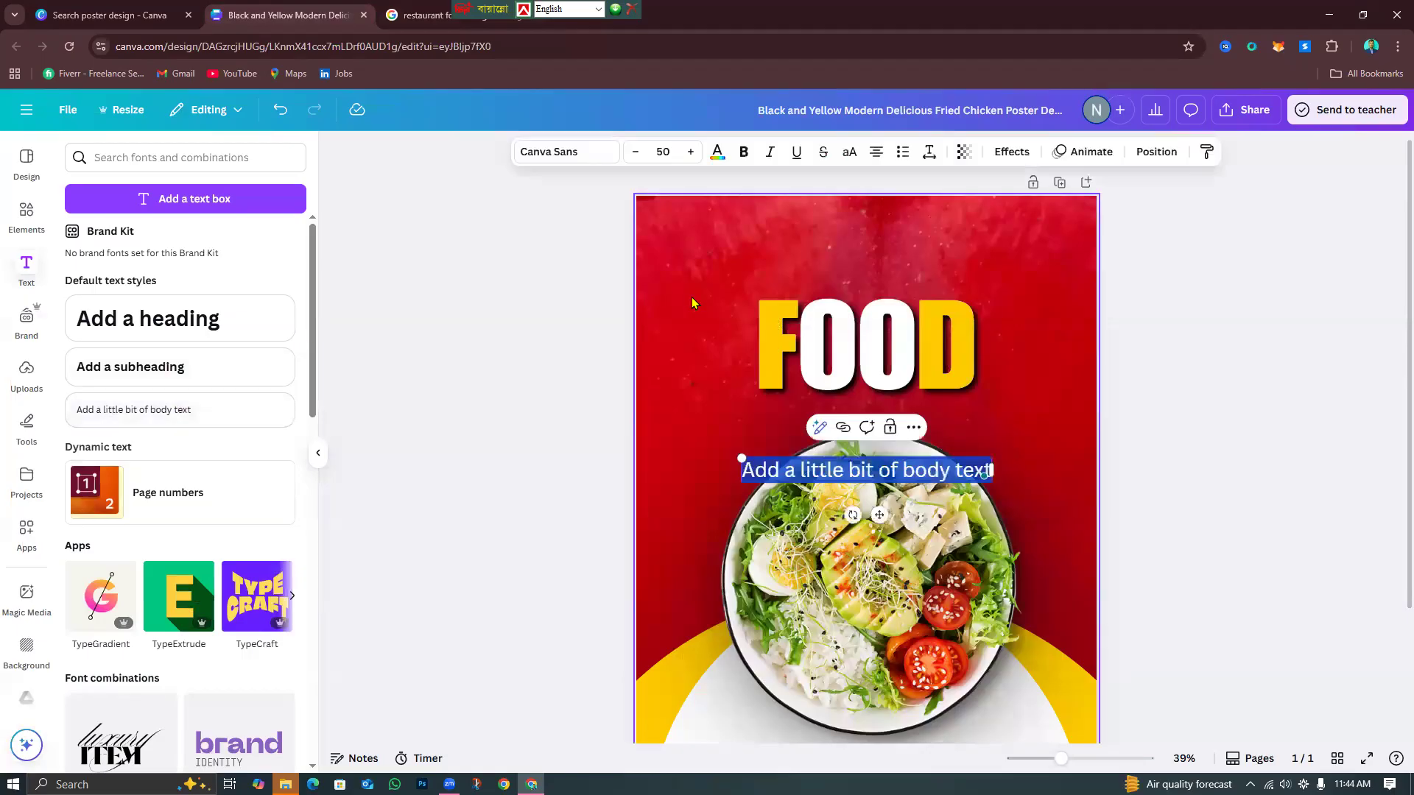
Replace the new text box's placeholder with 'Hot Special'.
type("Ho")
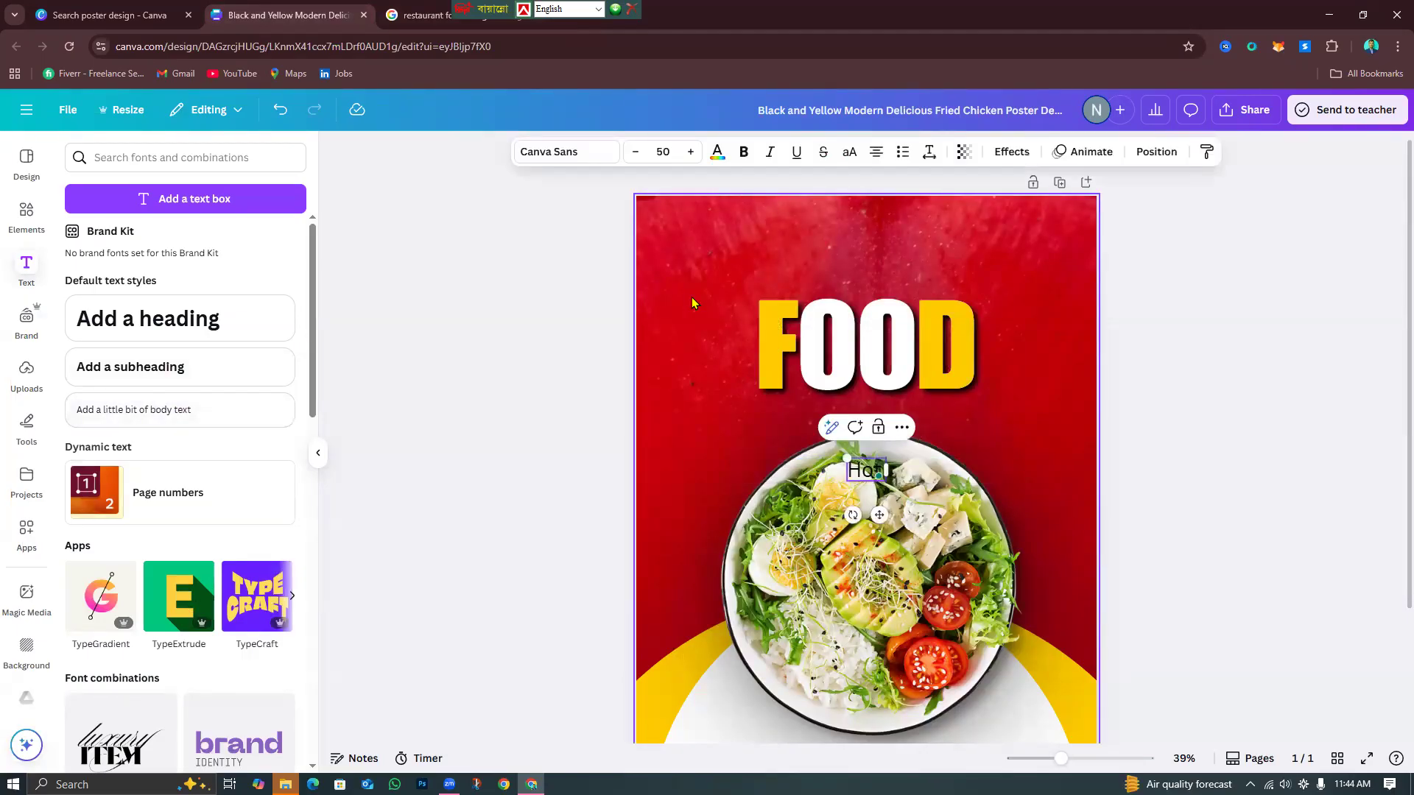
key("BackSpace")
type("ot")
type(" Sa")
type("ecial")
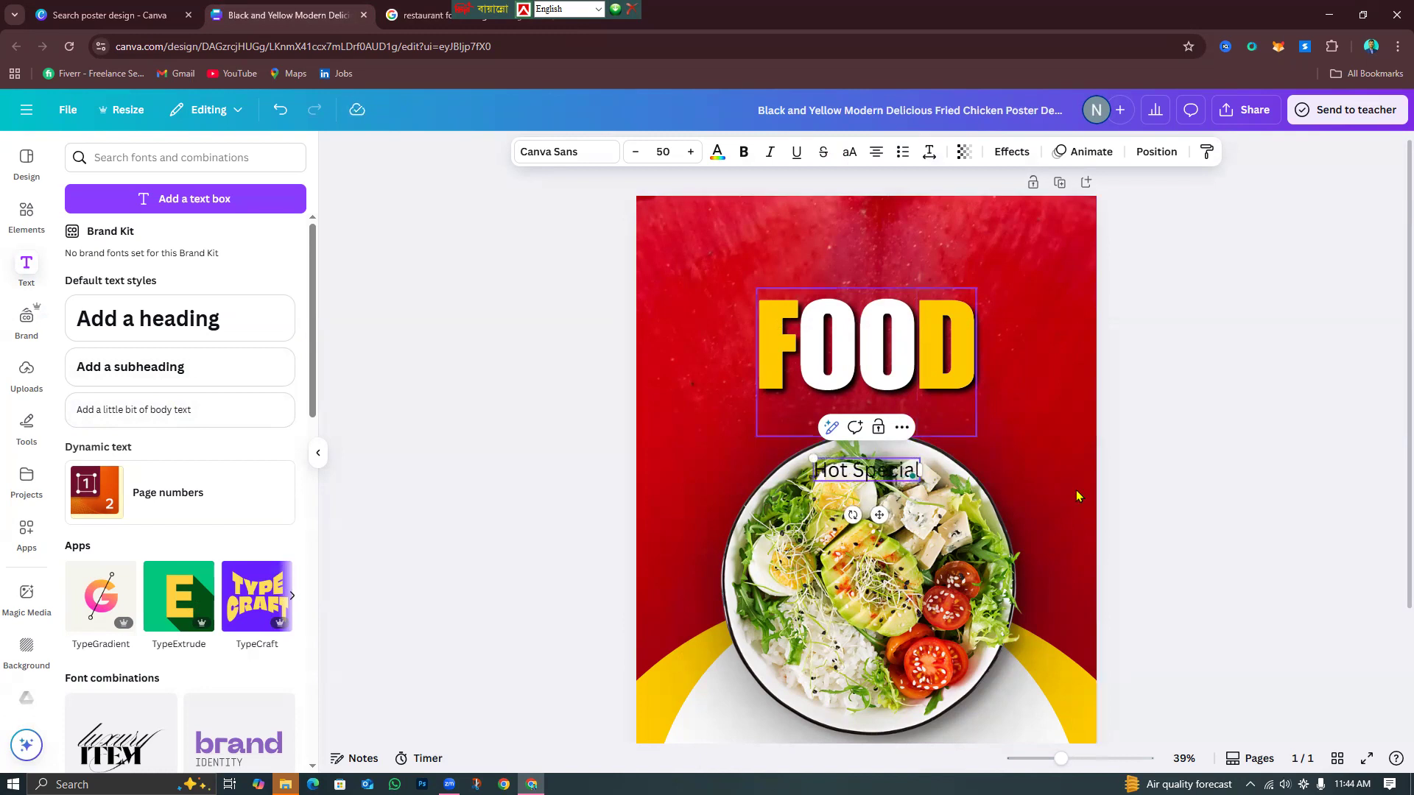
left_click(1138, 501)
left_click(854, 478)
left_click(559, 153)
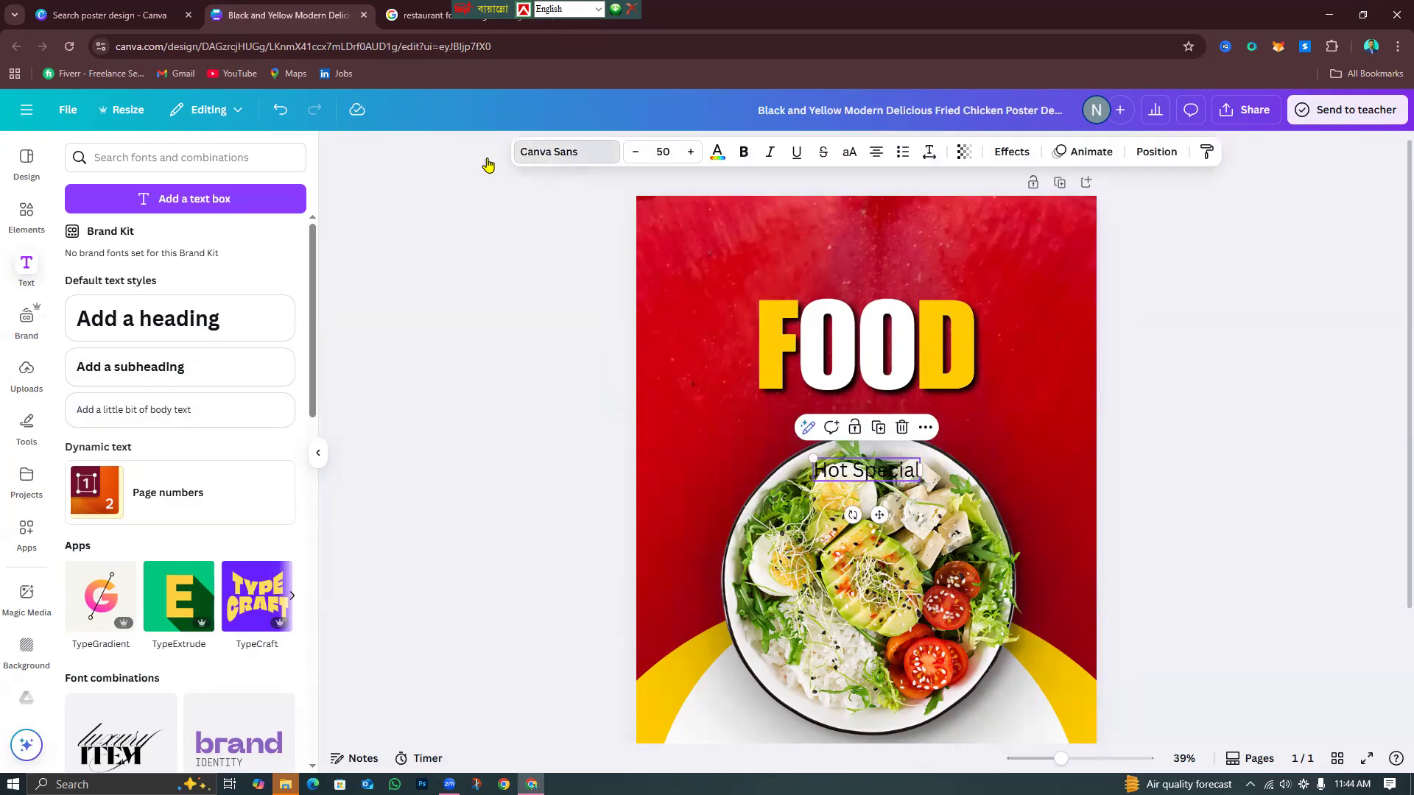
Set Hot Special in the Amoresa script font.
scroll(157, 489, "up", 15)
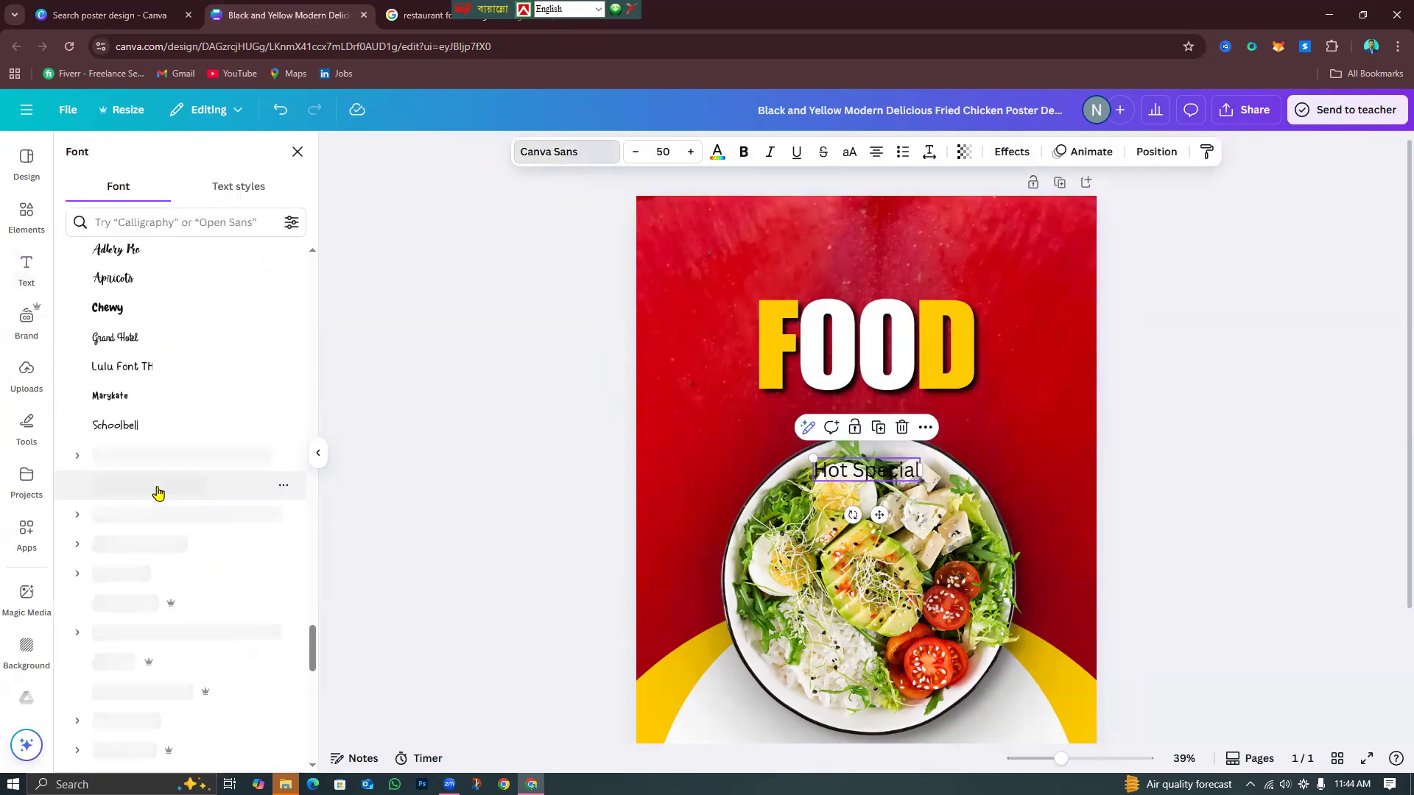
scroll(157, 492, "up", 6)
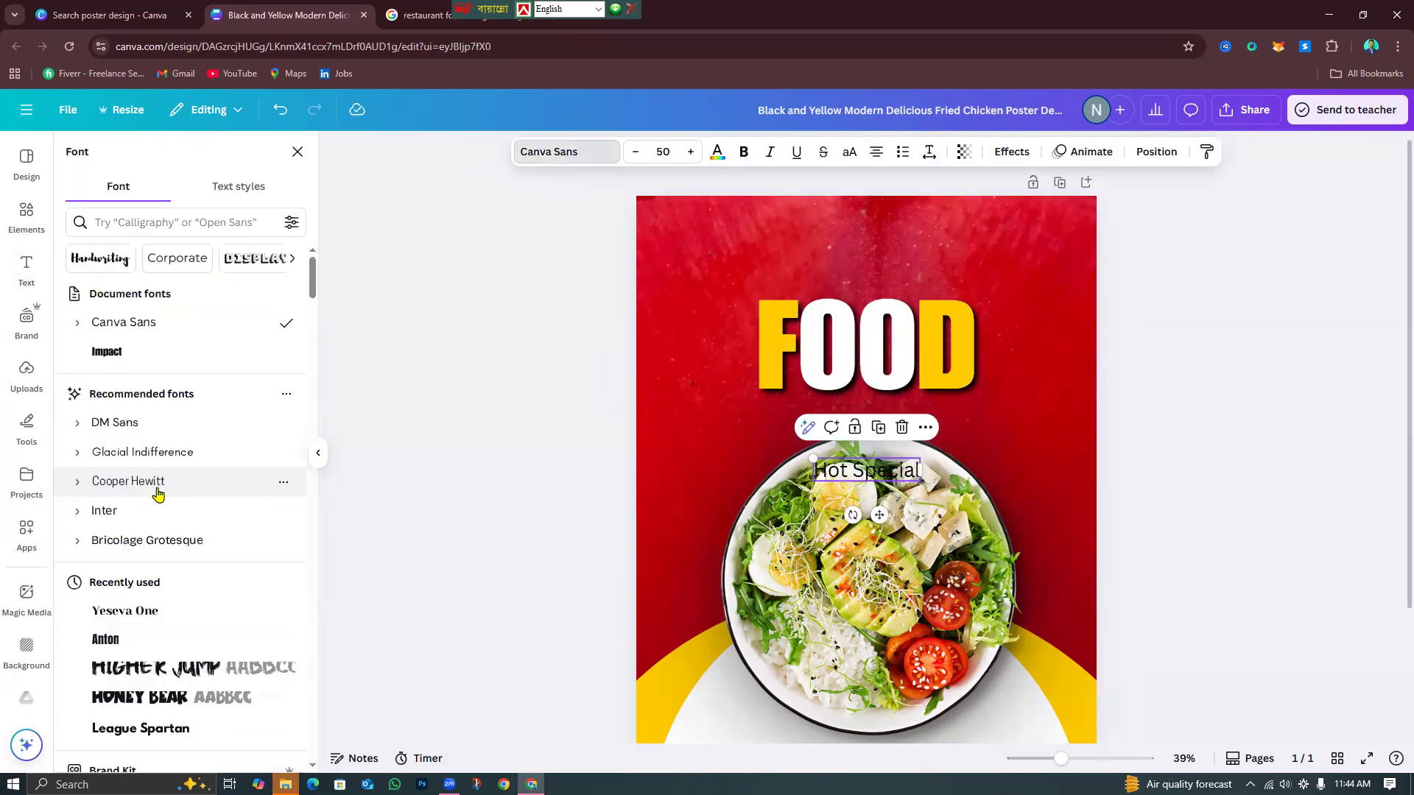
scroll(156, 516, "down", 15)
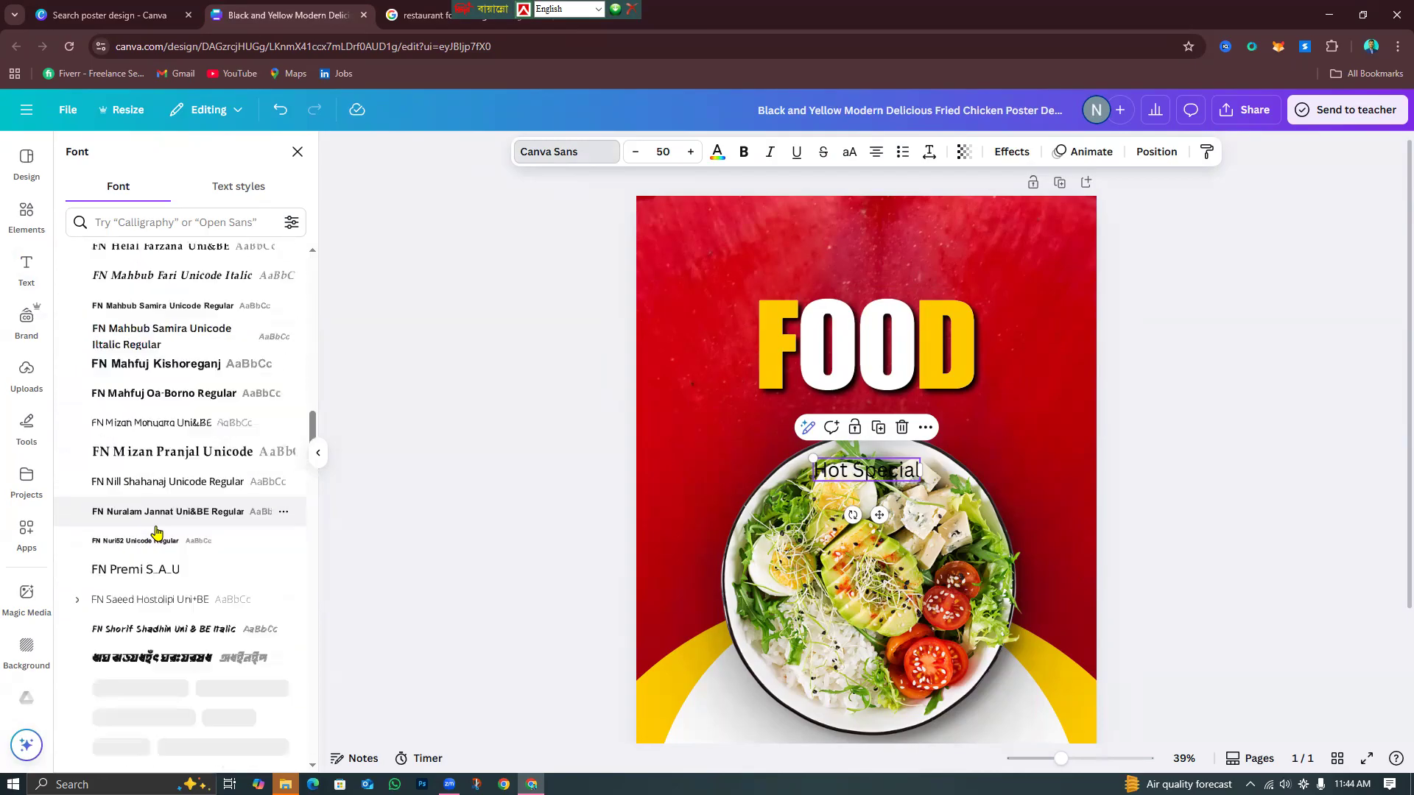
scroll(157, 534, "down", 15)
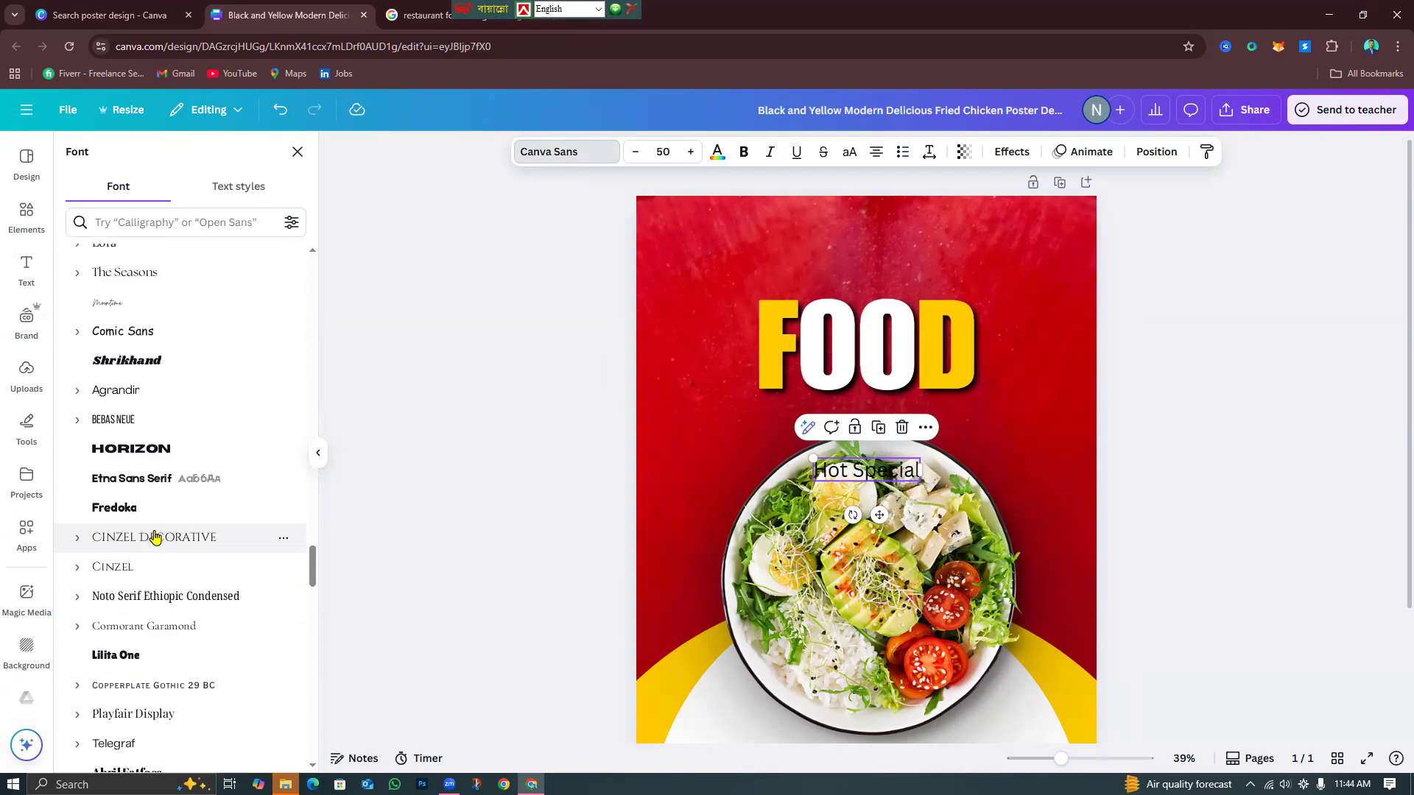
scroll(154, 538, "down", 15)
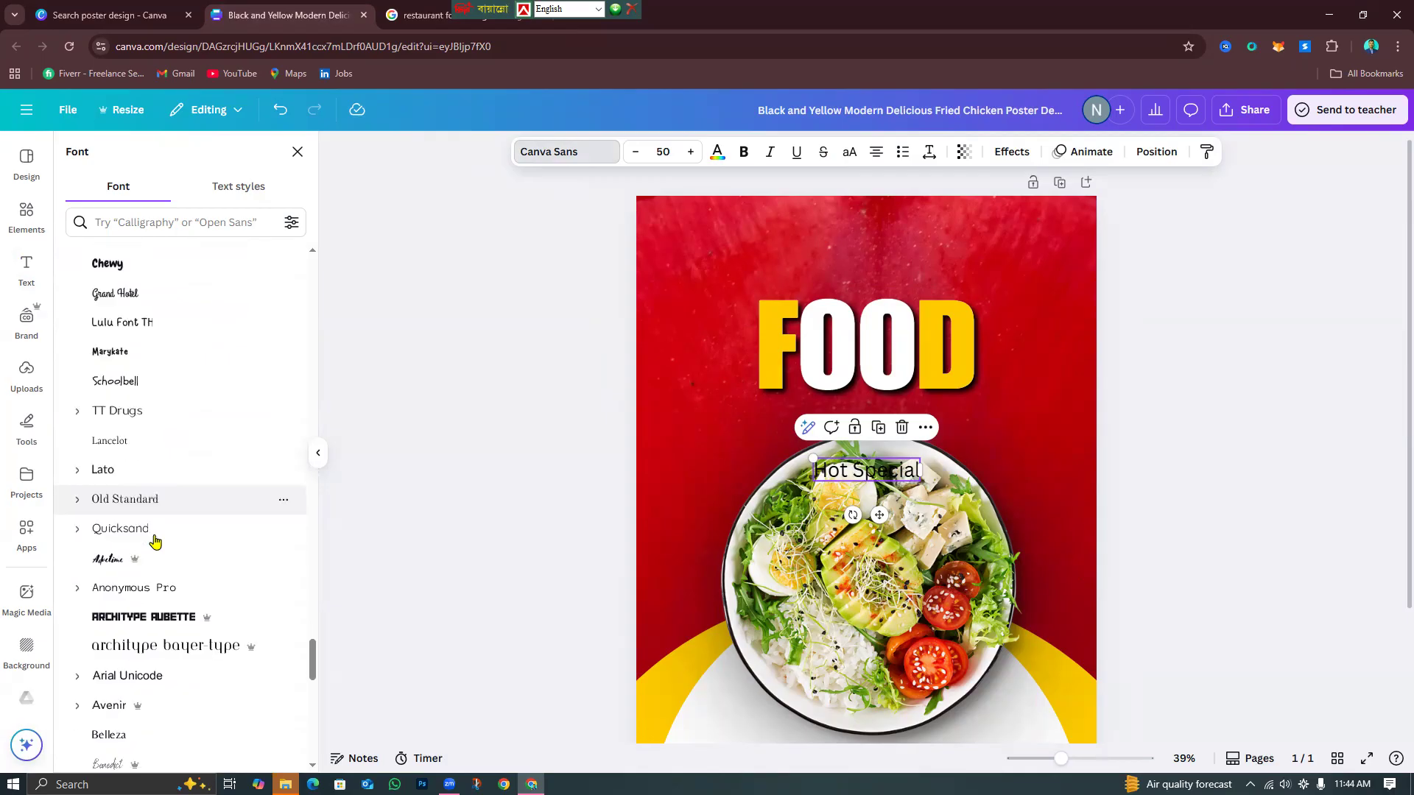
scroll(154, 543, "down", 20)
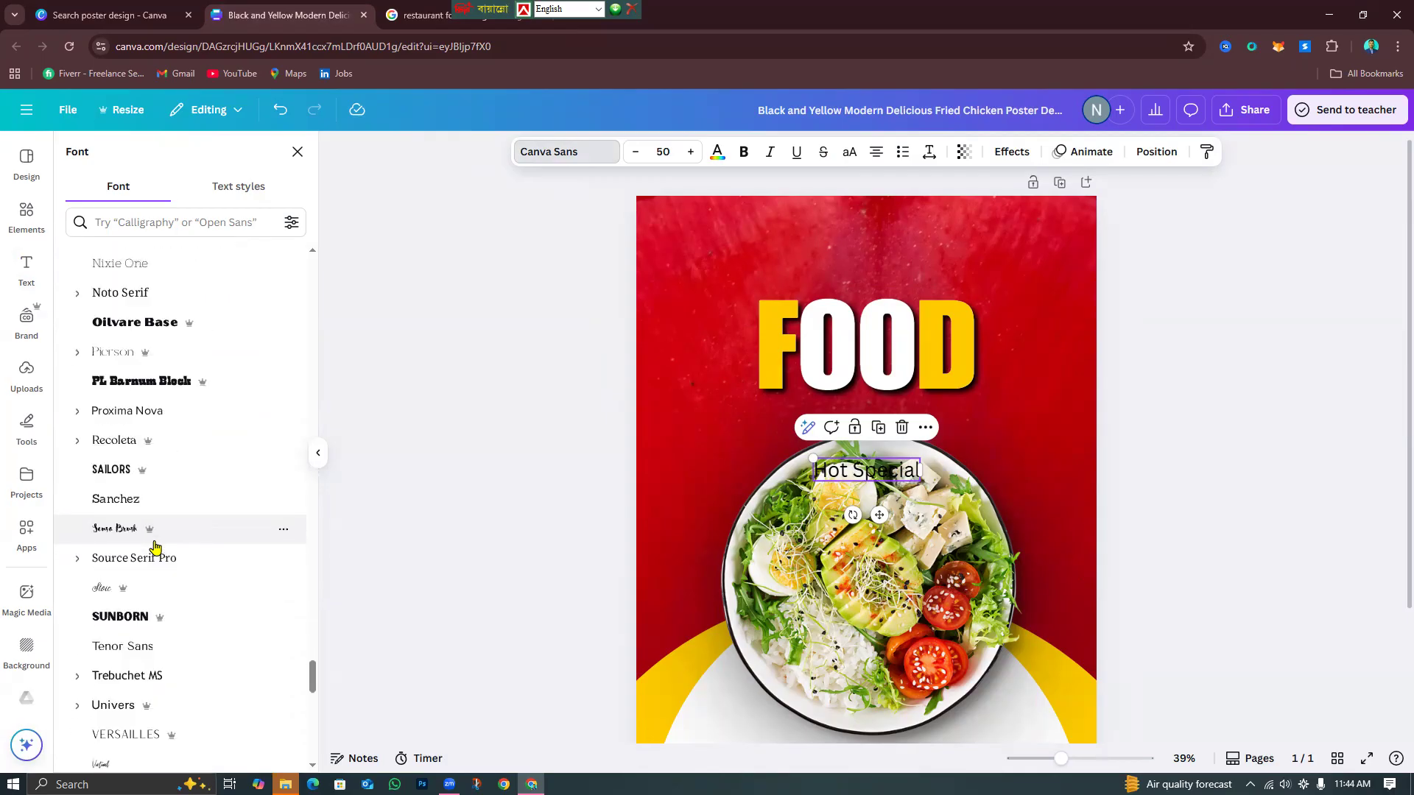
scroll(156, 545, "down", 15)
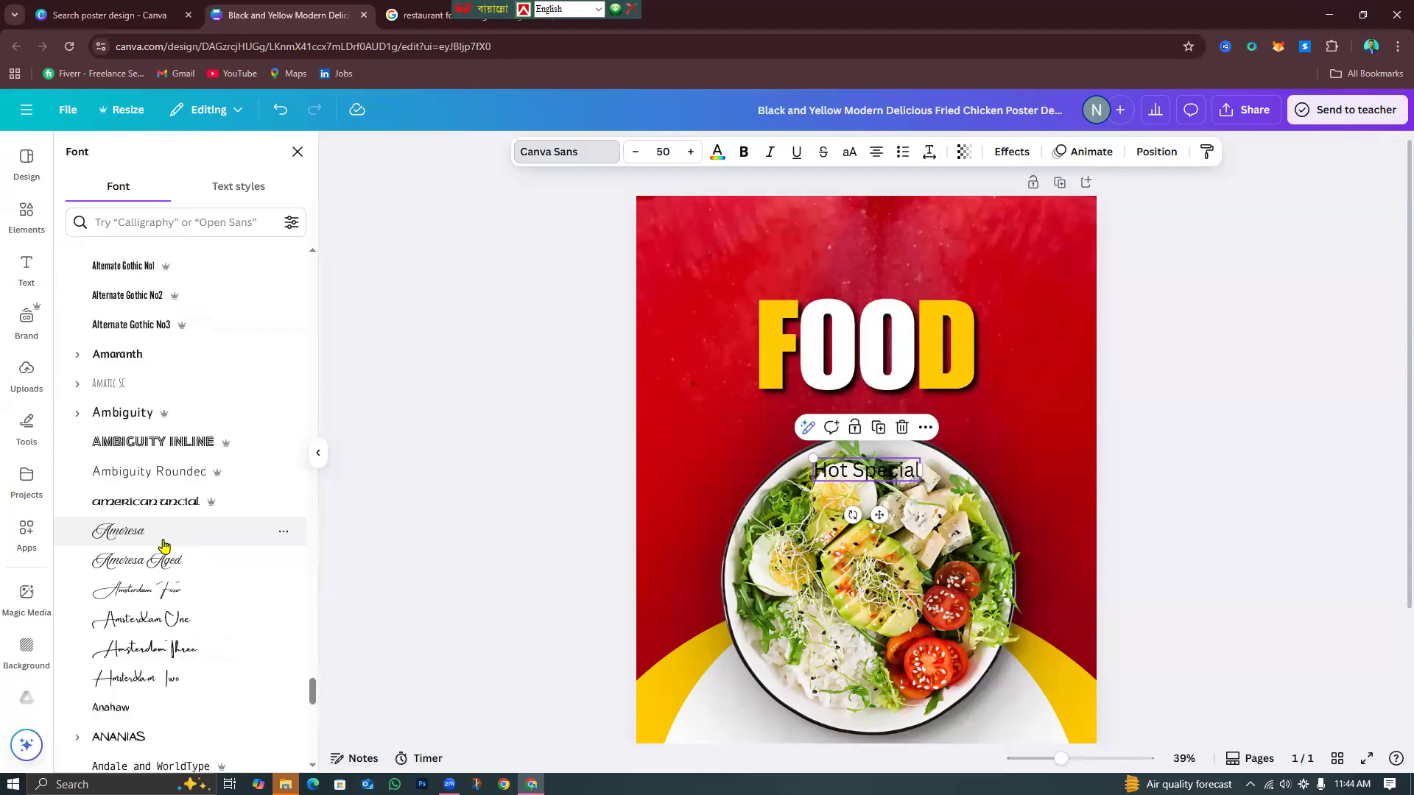
left_click(164, 545)
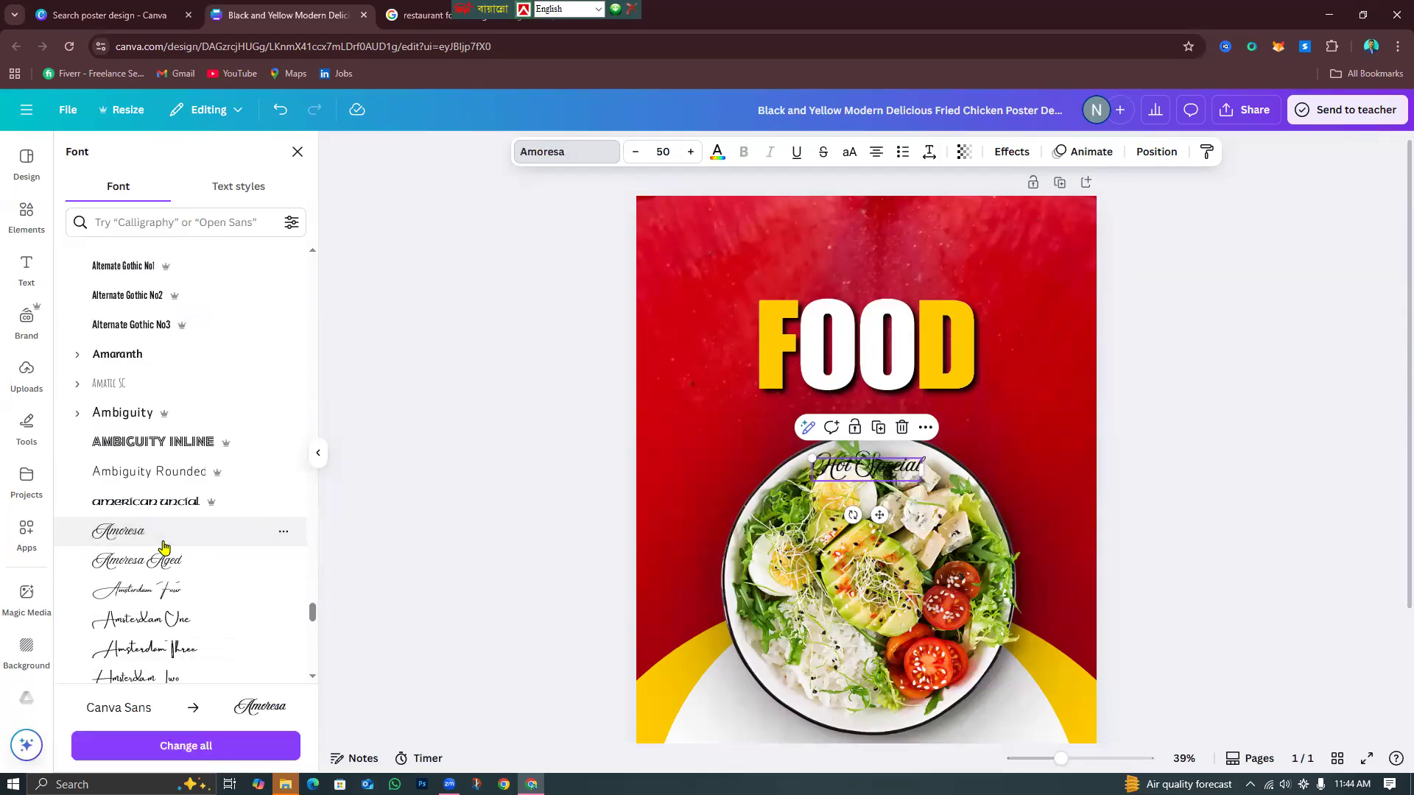
Move Hot Special above the FOOD heading and colour it white.
left_click_drag(867, 465, 868, 263)
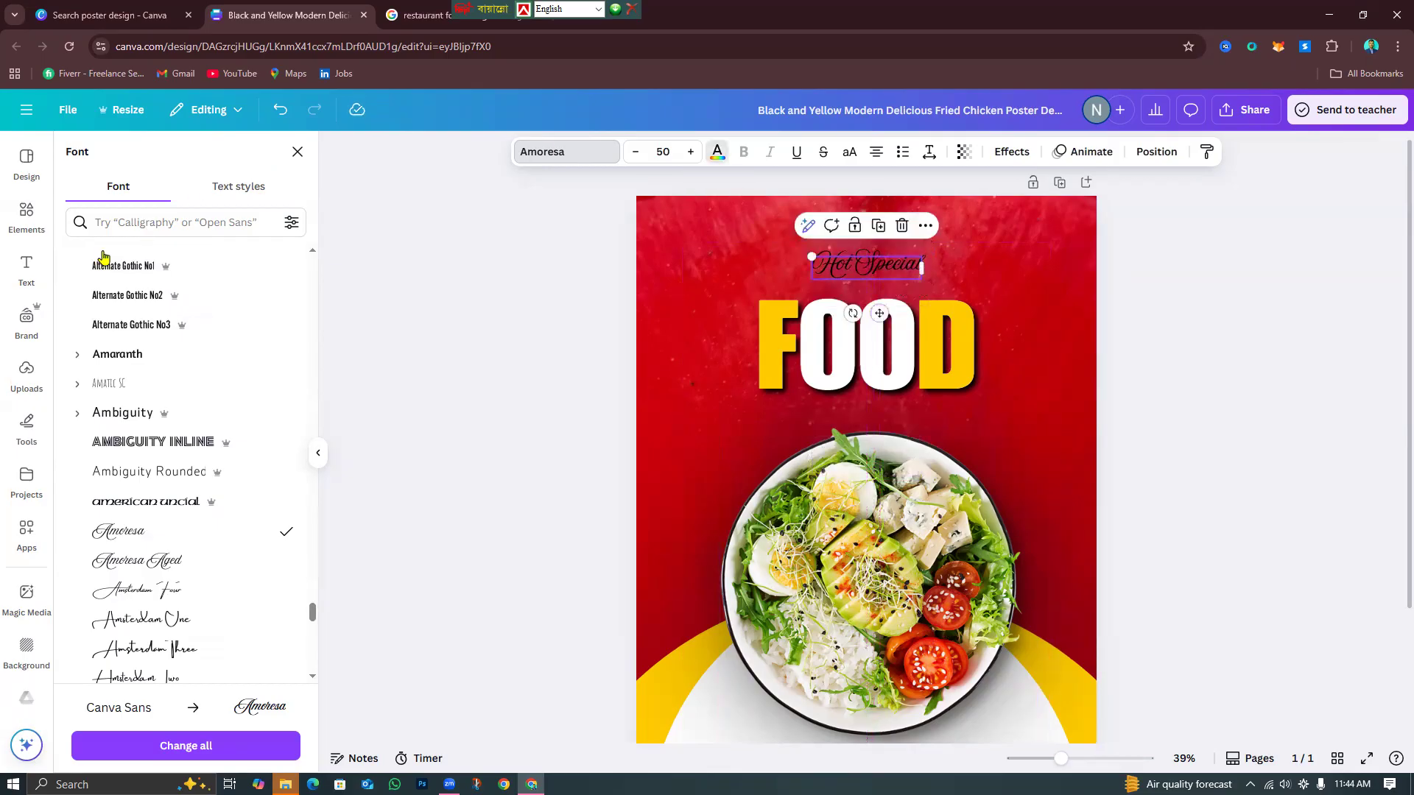
left_click(184, 261)
left_click(151, 259)
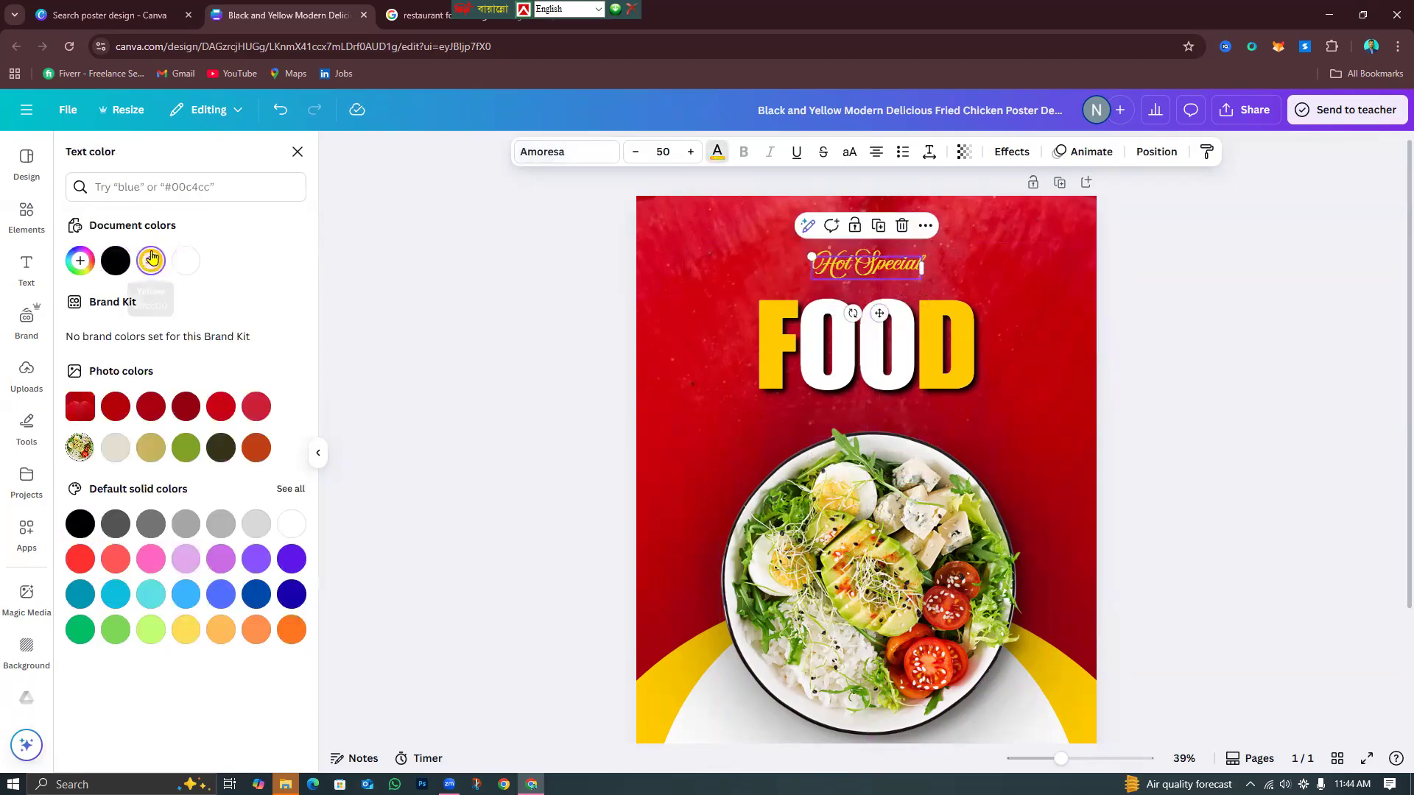
left_click(185, 267)
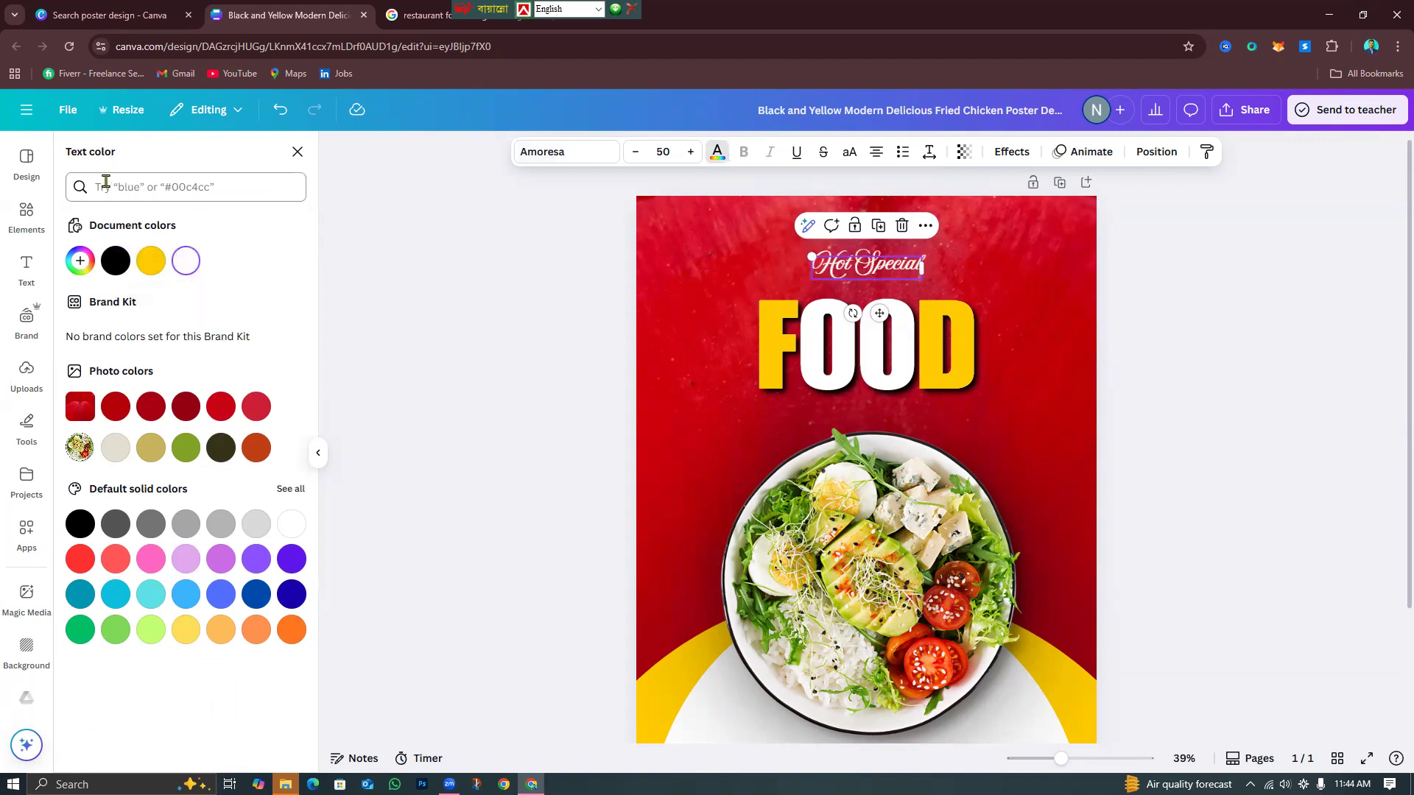
left_click(565, 153)
scroll(181, 614, "up", 1)
Try the Amsterdam fonts, enlarge Hot Special to about 96, and move it above FOOD.
left_click(181, 611)
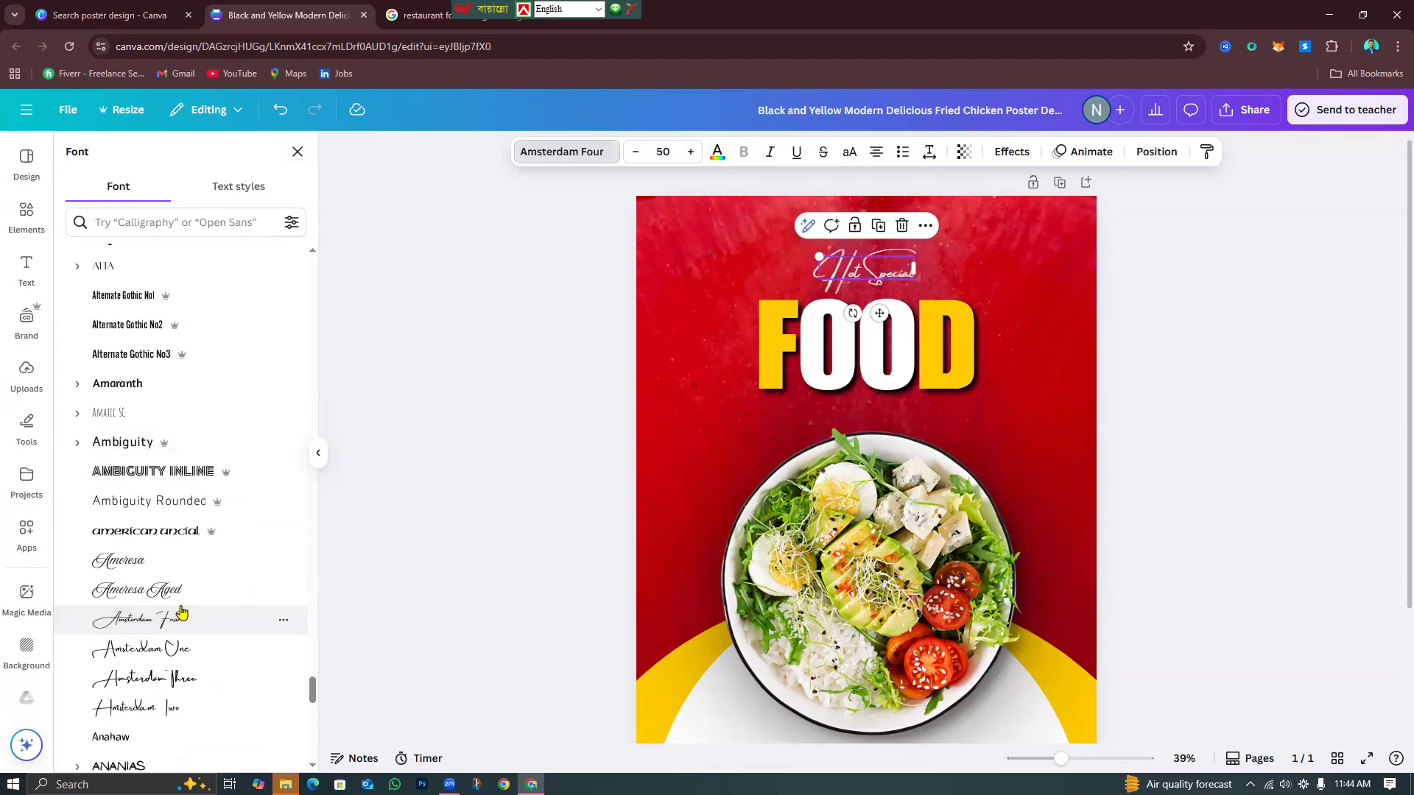
left_click(192, 648)
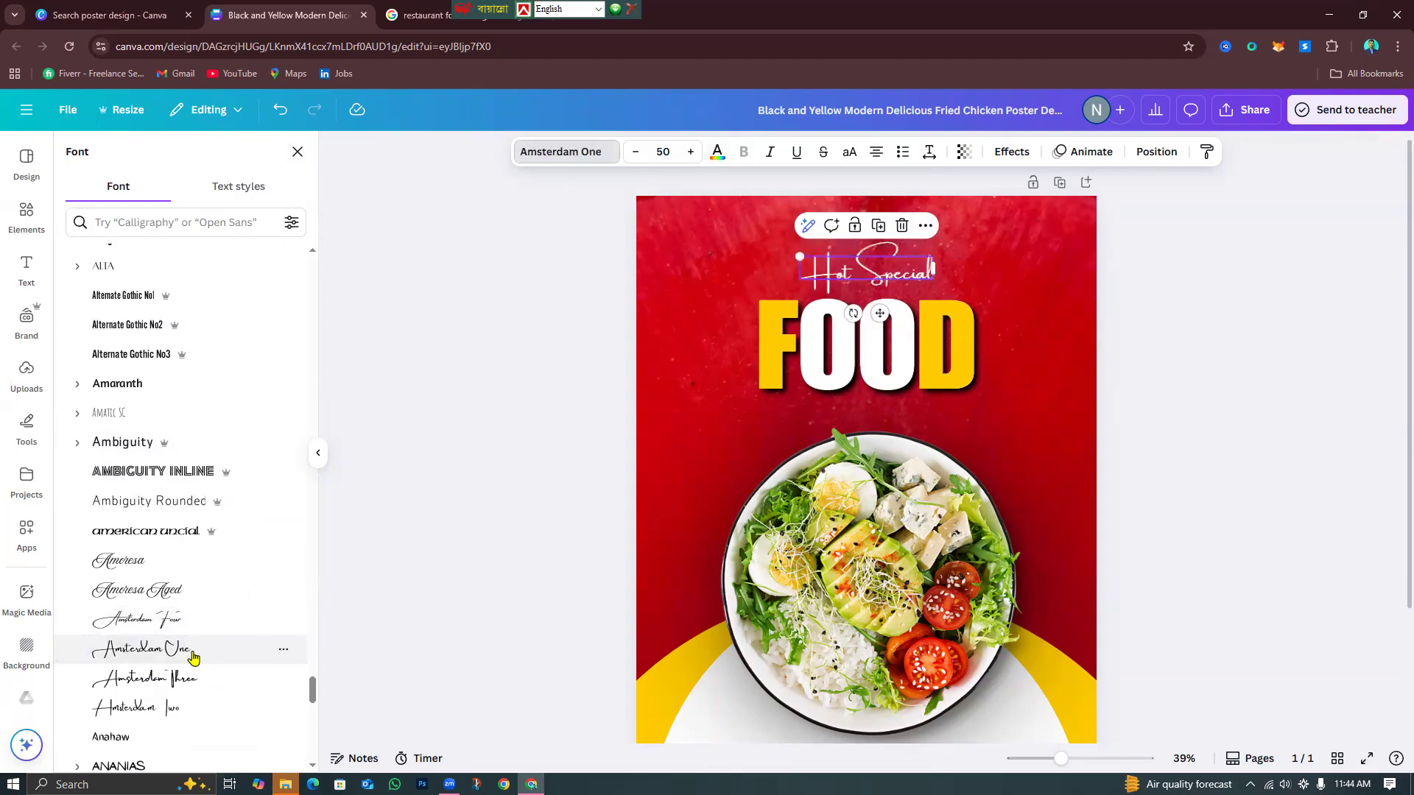
left_click(184, 681)
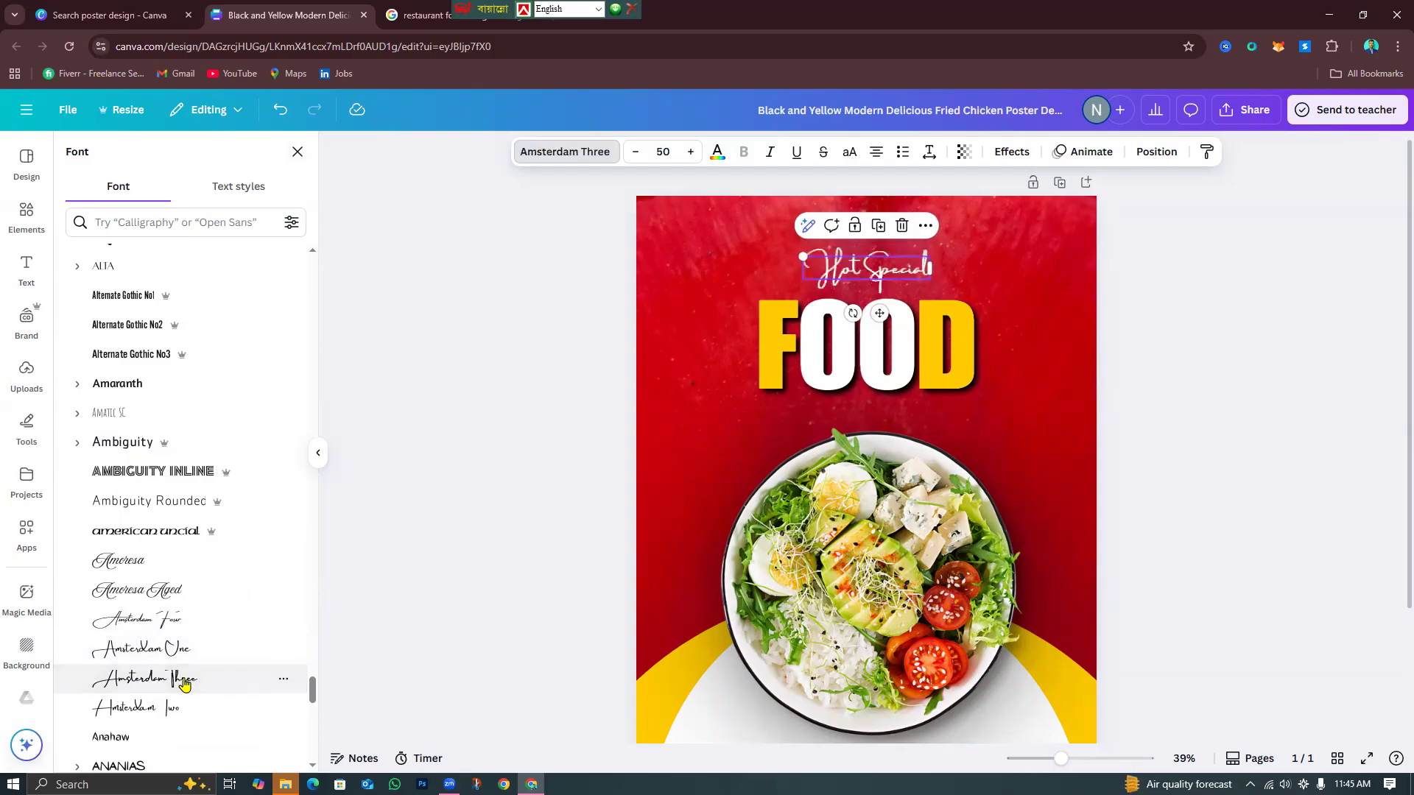
left_click(195, 707)
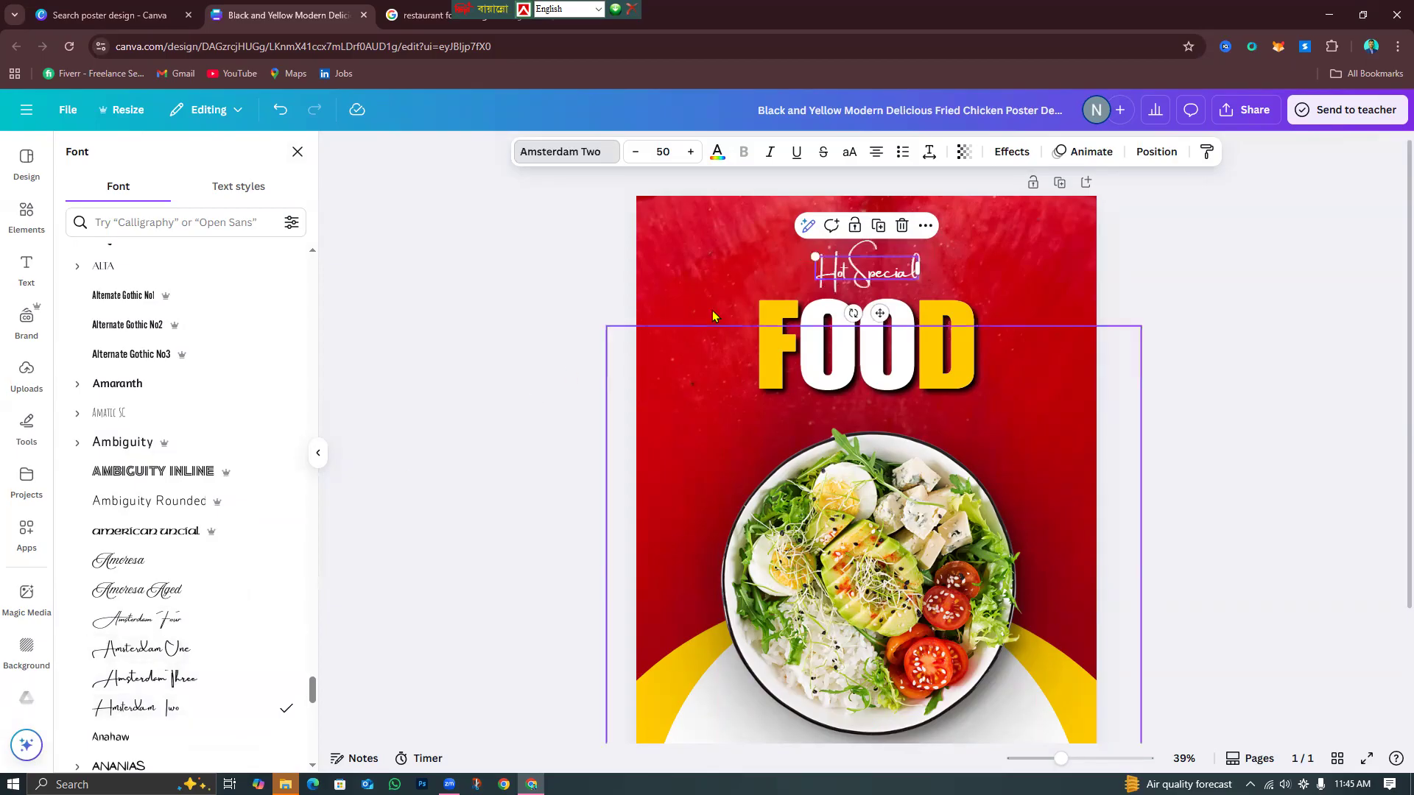
left_click_drag(814, 255, 720, 235)
left_click_drag(854, 263, 902, 294)
Compare Amoresa and Amsterdam variants, settling Hot Special on Amsterdam Four.
left_click(146, 567)
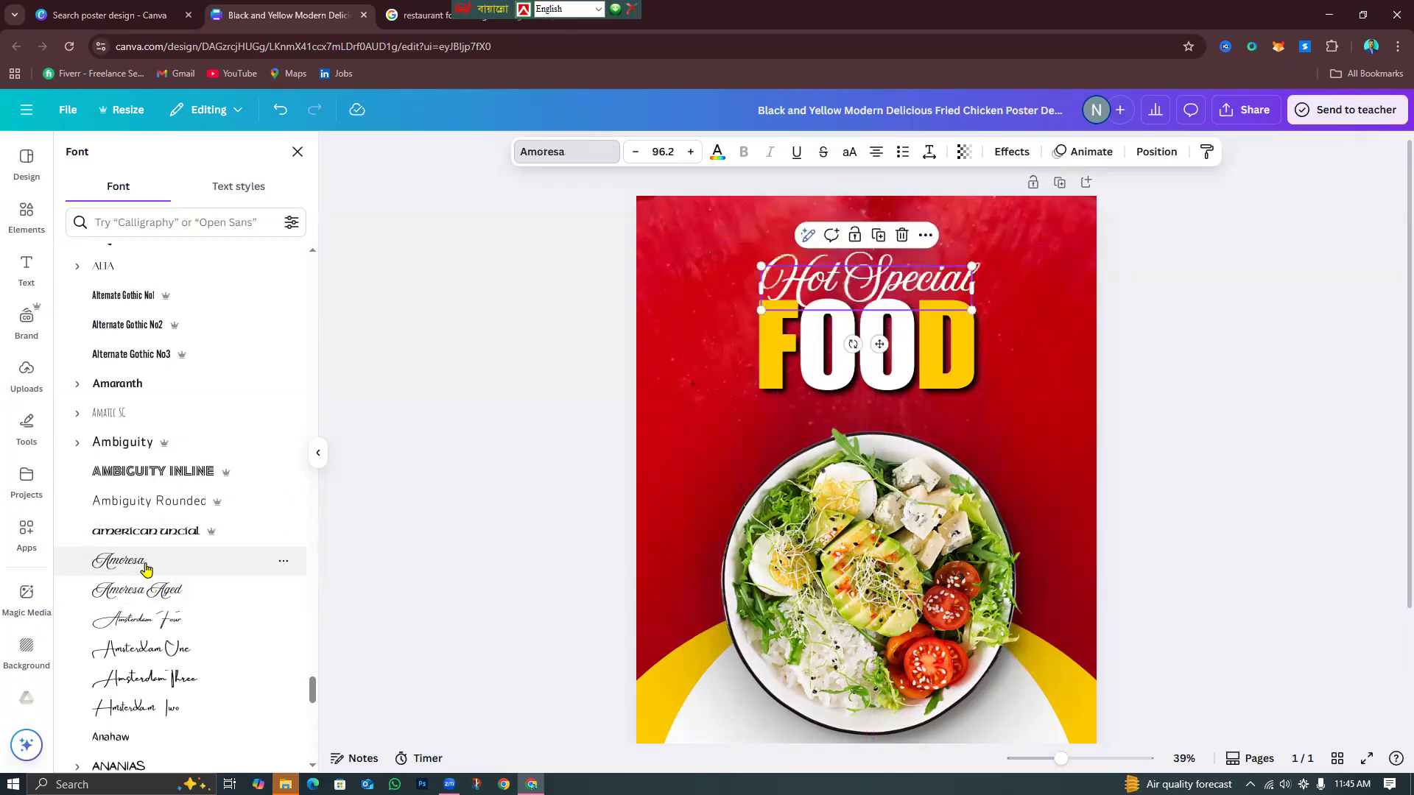
left_click(181, 618)
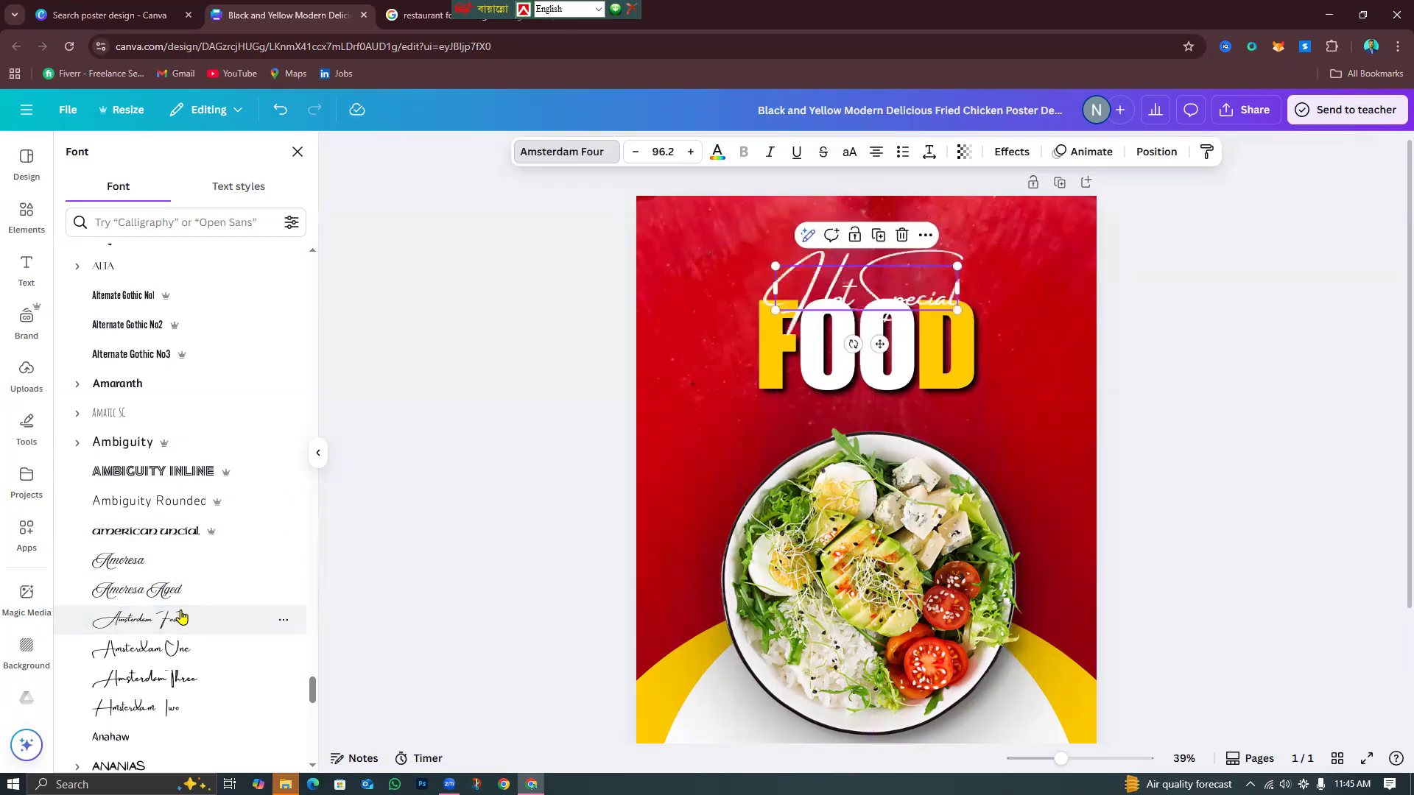
left_click(178, 598)
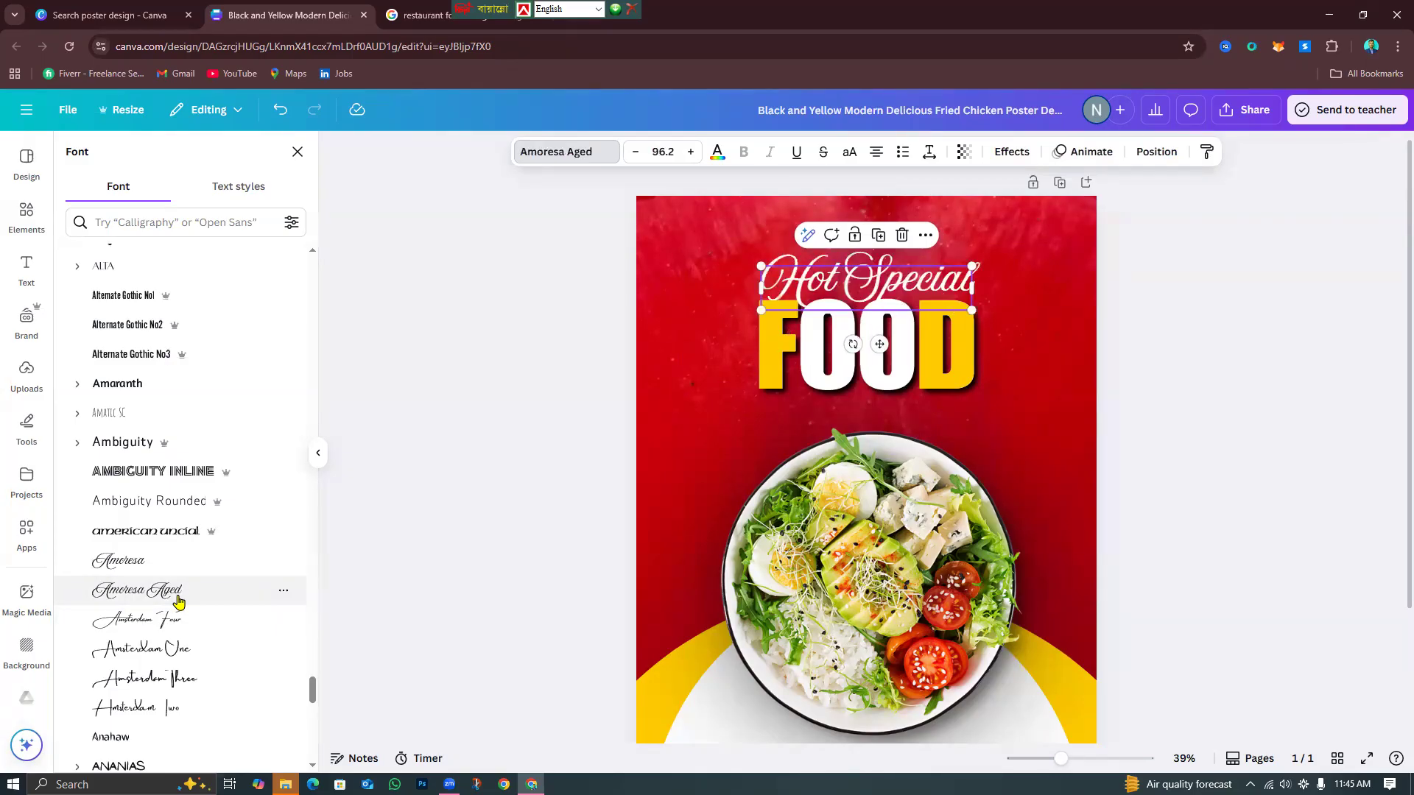
left_click(182, 632)
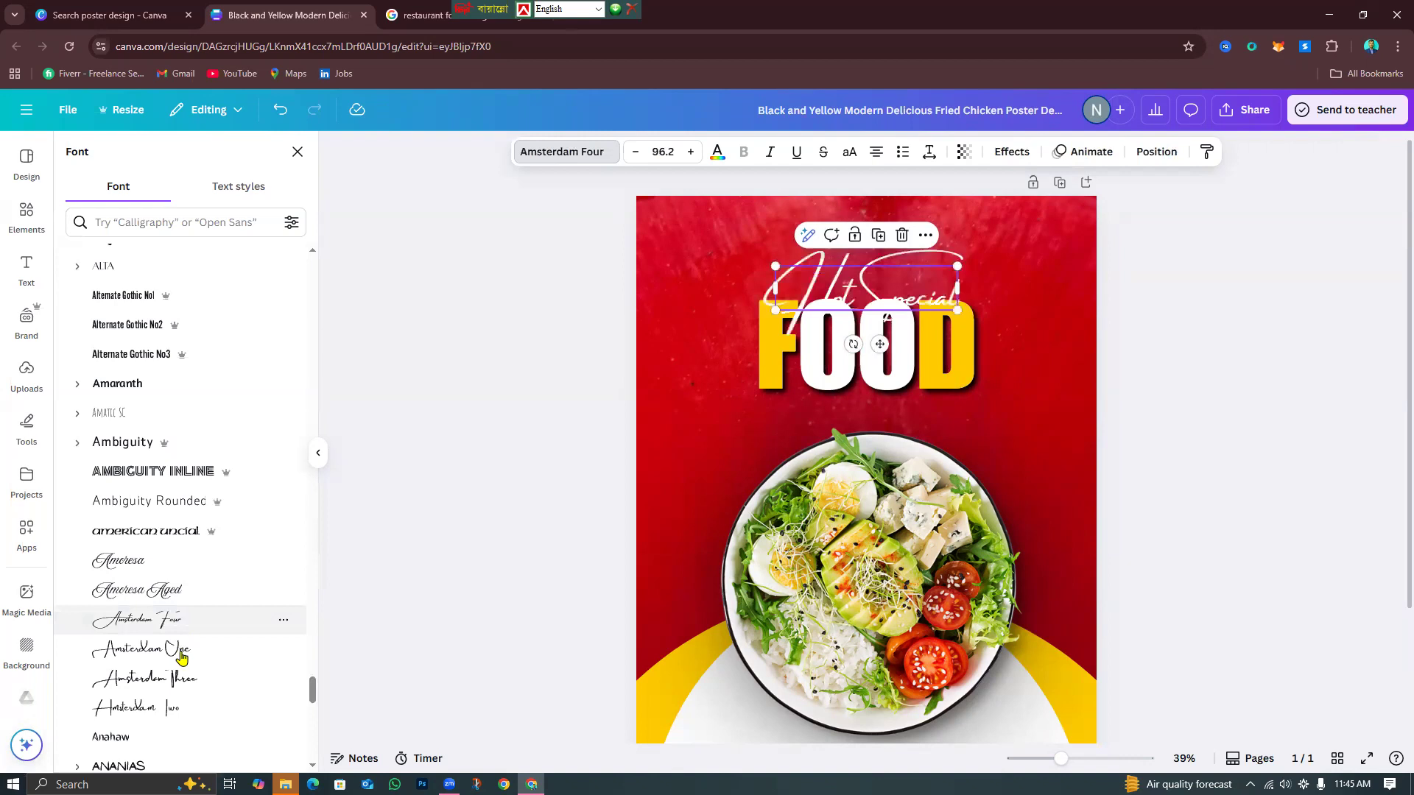
left_click(182, 655)
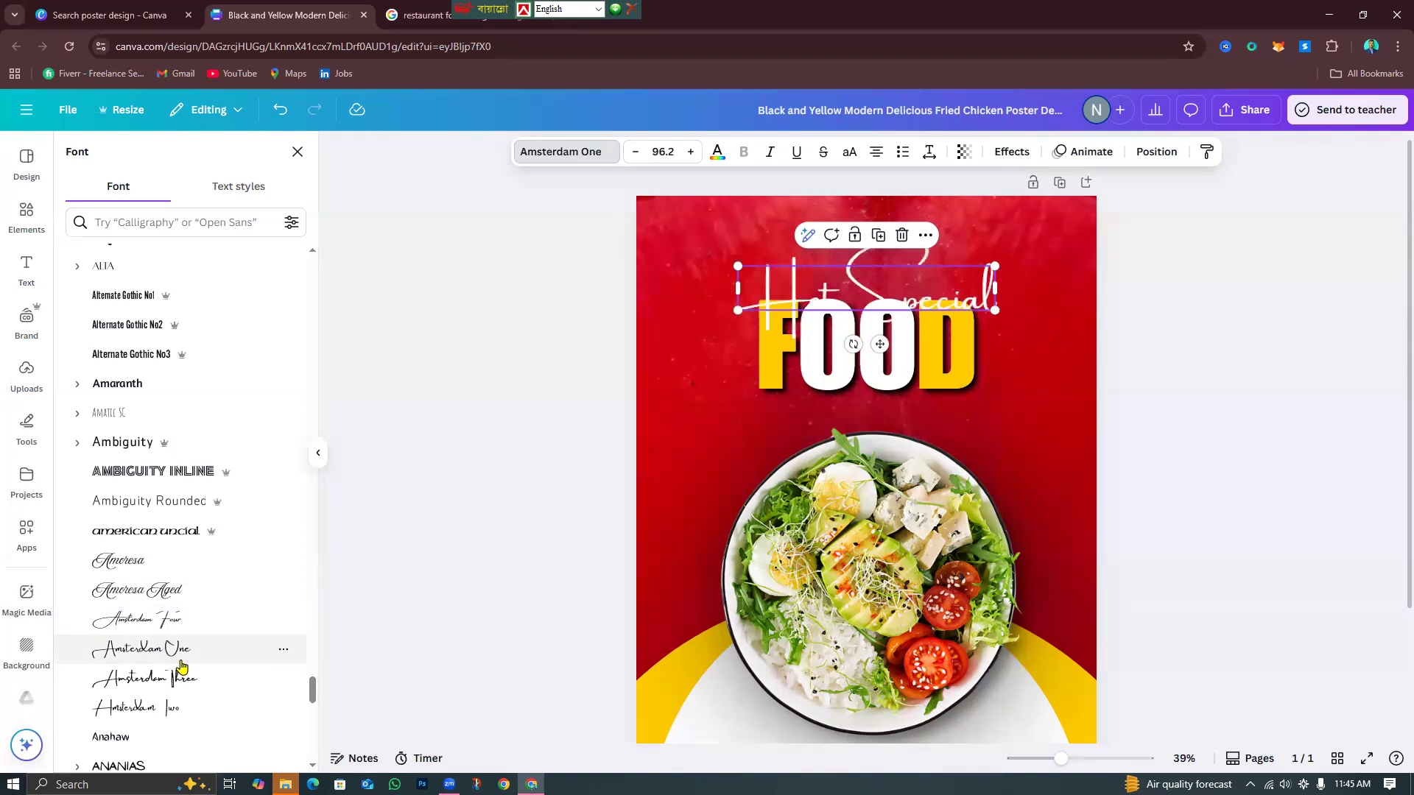
left_click(196, 618)
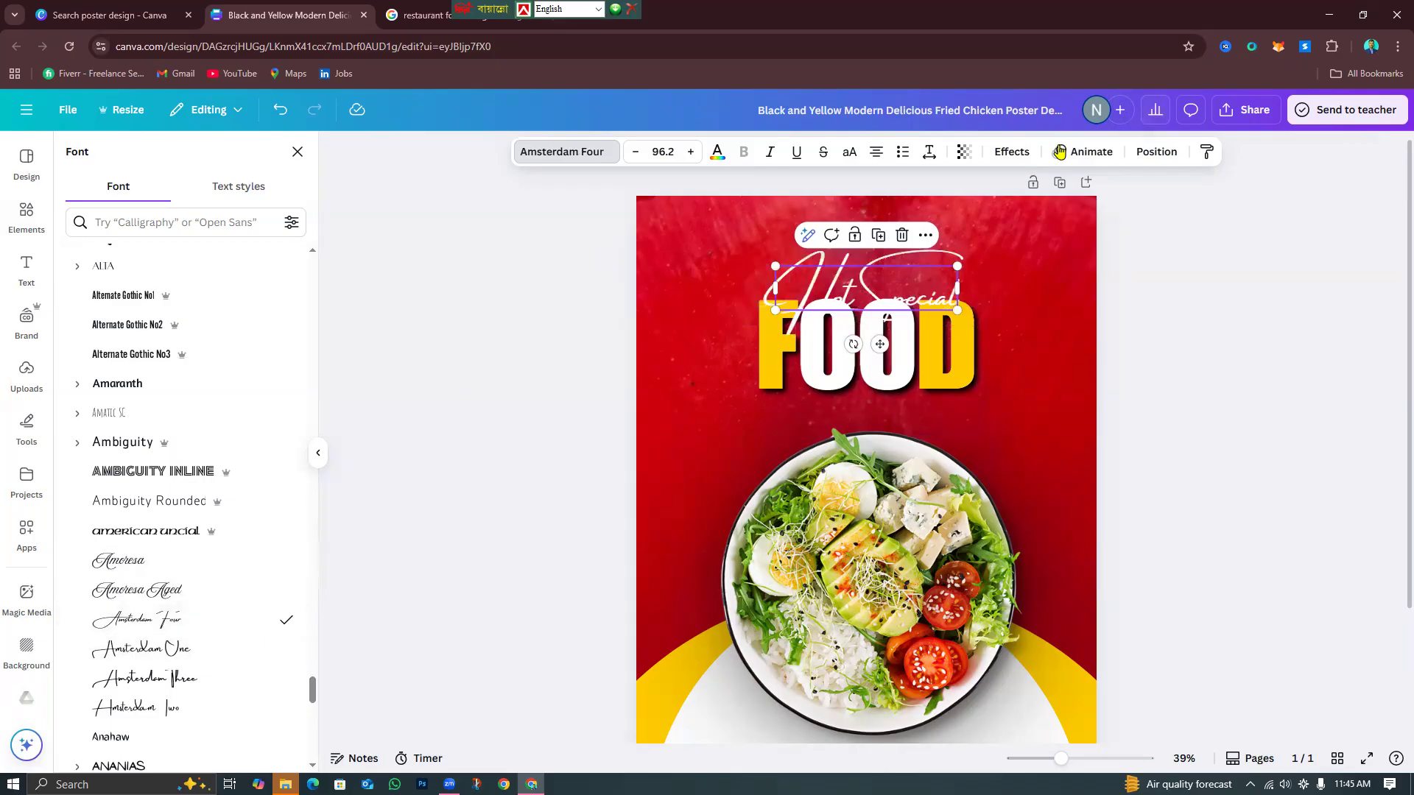
left_click(1012, 152)
Add a black drop shadow to Hot Special: offset 55, blur 48, transparency 100.
left_click(206, 263)
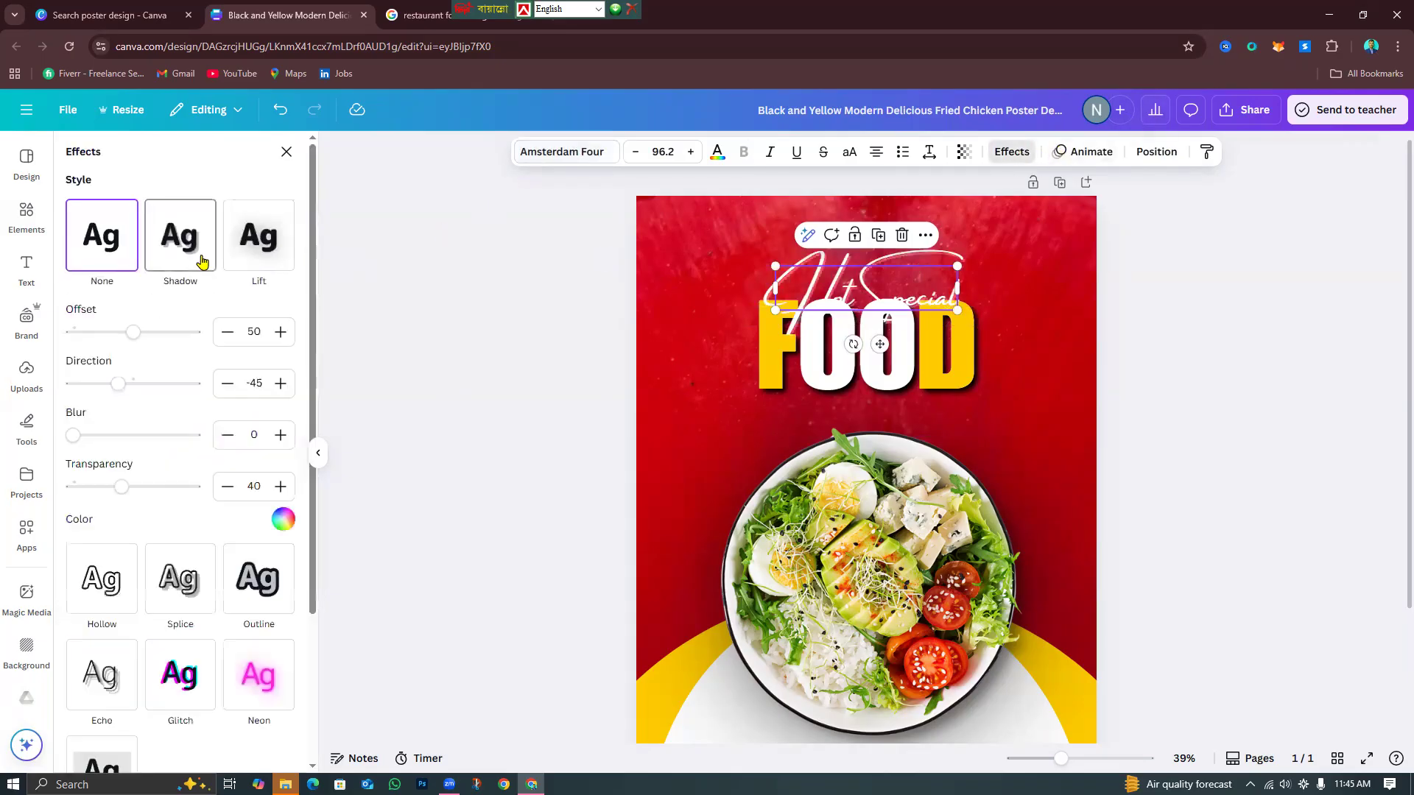
left_click(282, 519)
left_click(109, 282)
left_click(165, 131)
left_click_drag(72, 436, 131, 436)
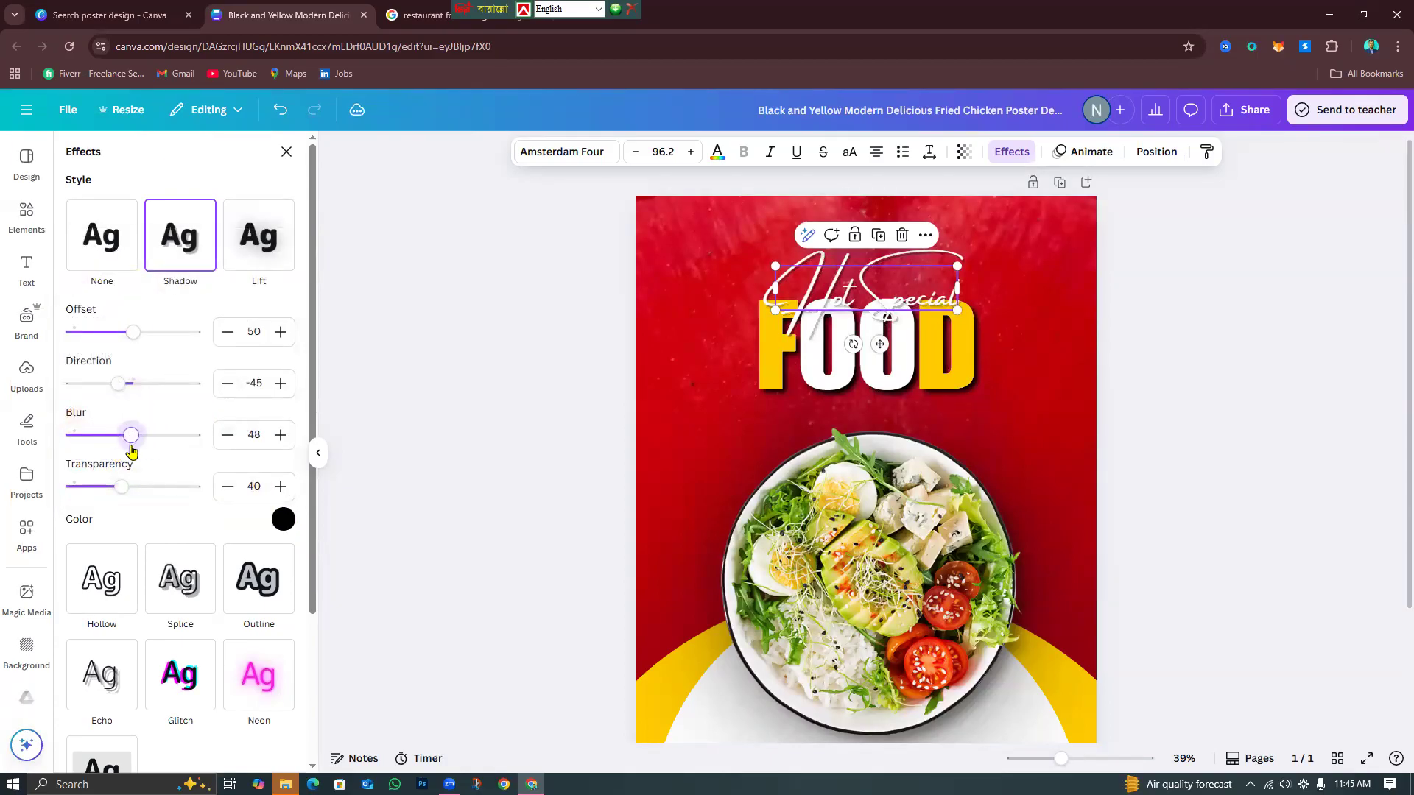
left_click(140, 333)
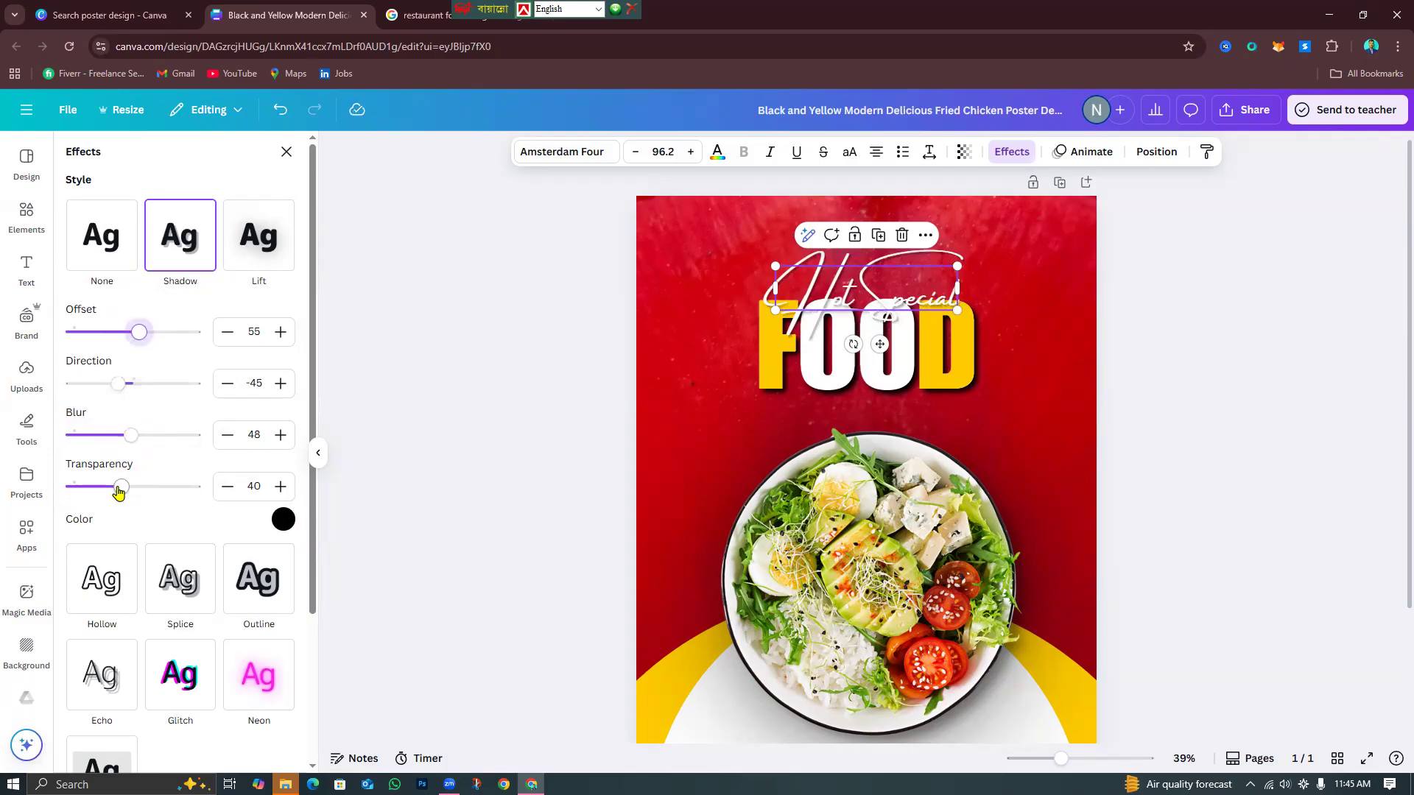
left_click_drag(118, 489, 357, 496)
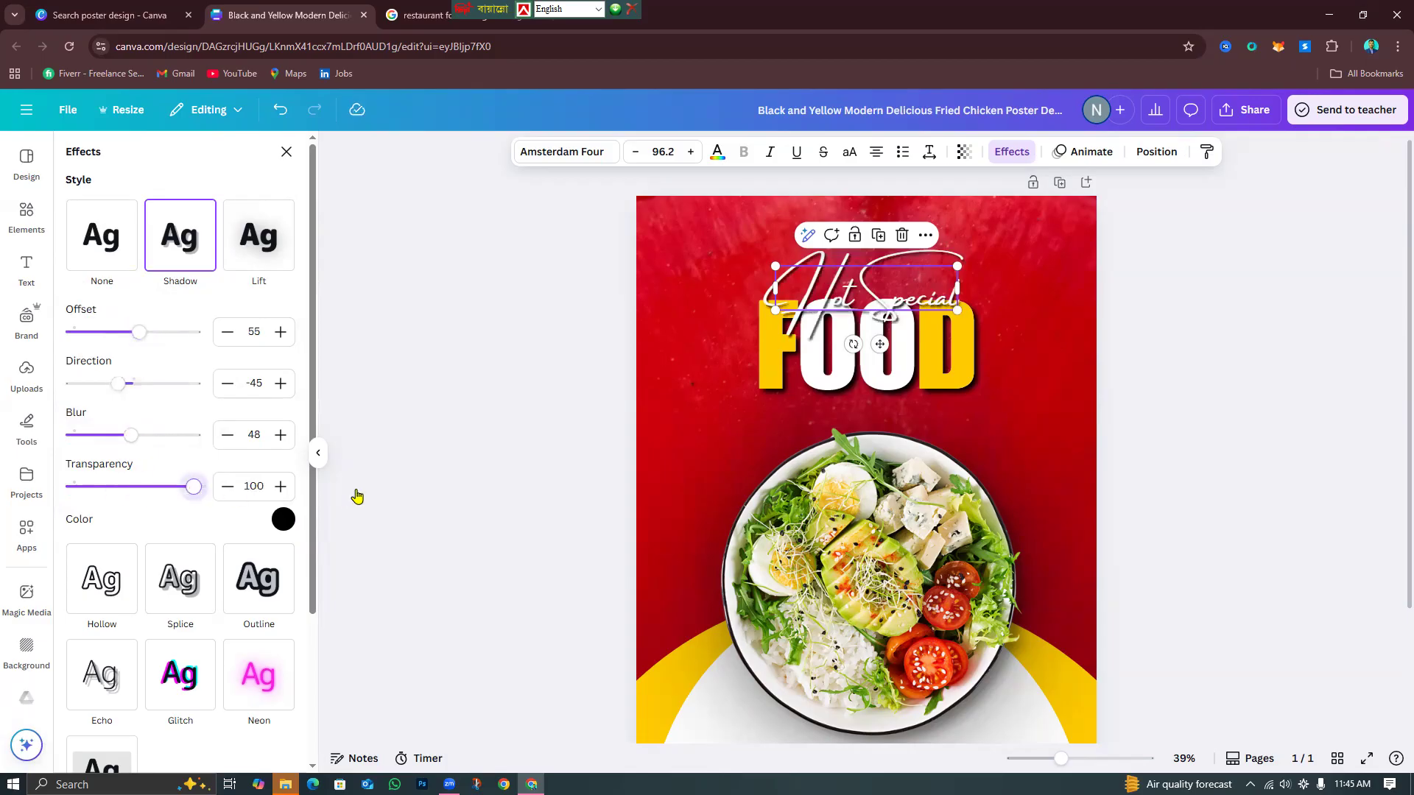
left_click(1257, 467)
Switch Hot Special to the Amsterdam Three font.
left_click(838, 274)
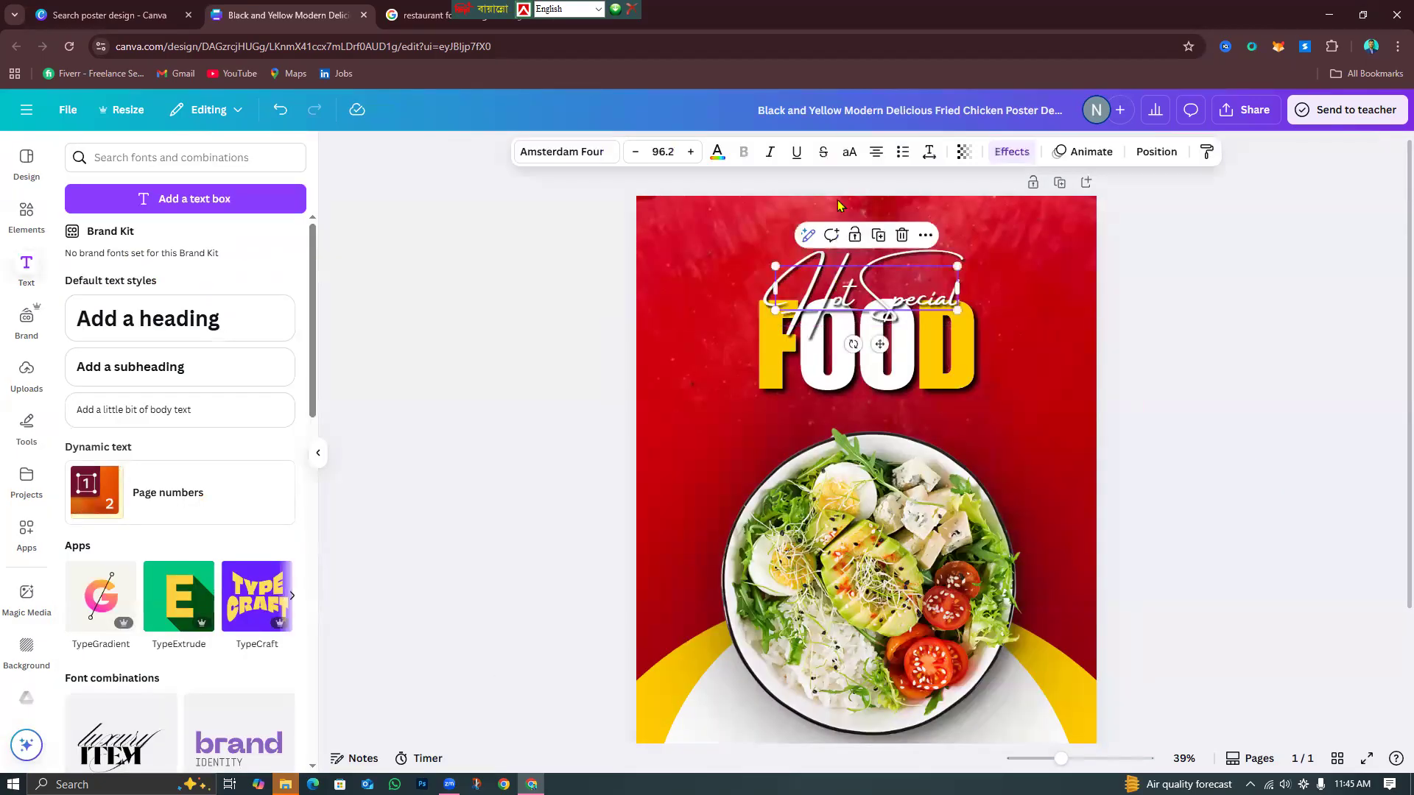
left_click(610, 151)
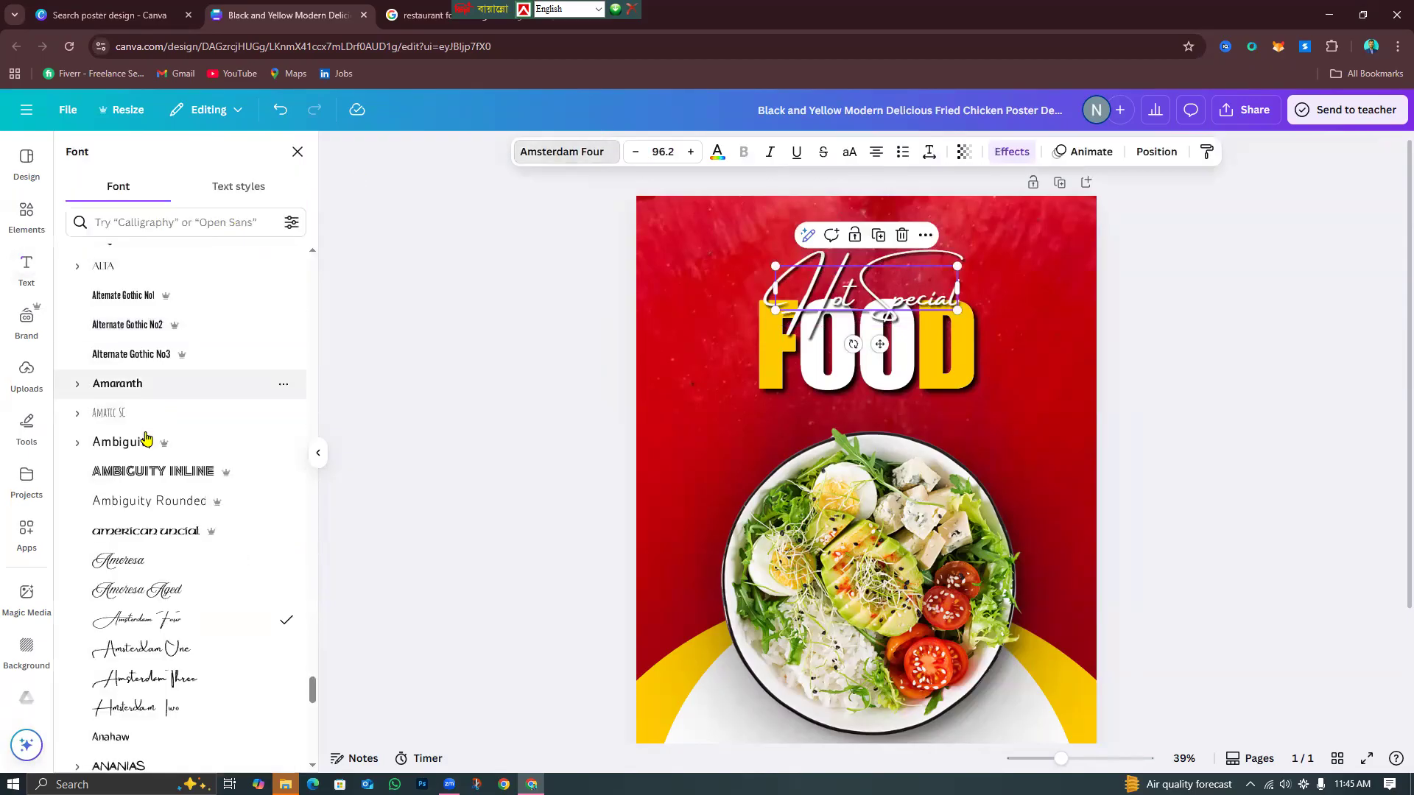
left_click(147, 567)
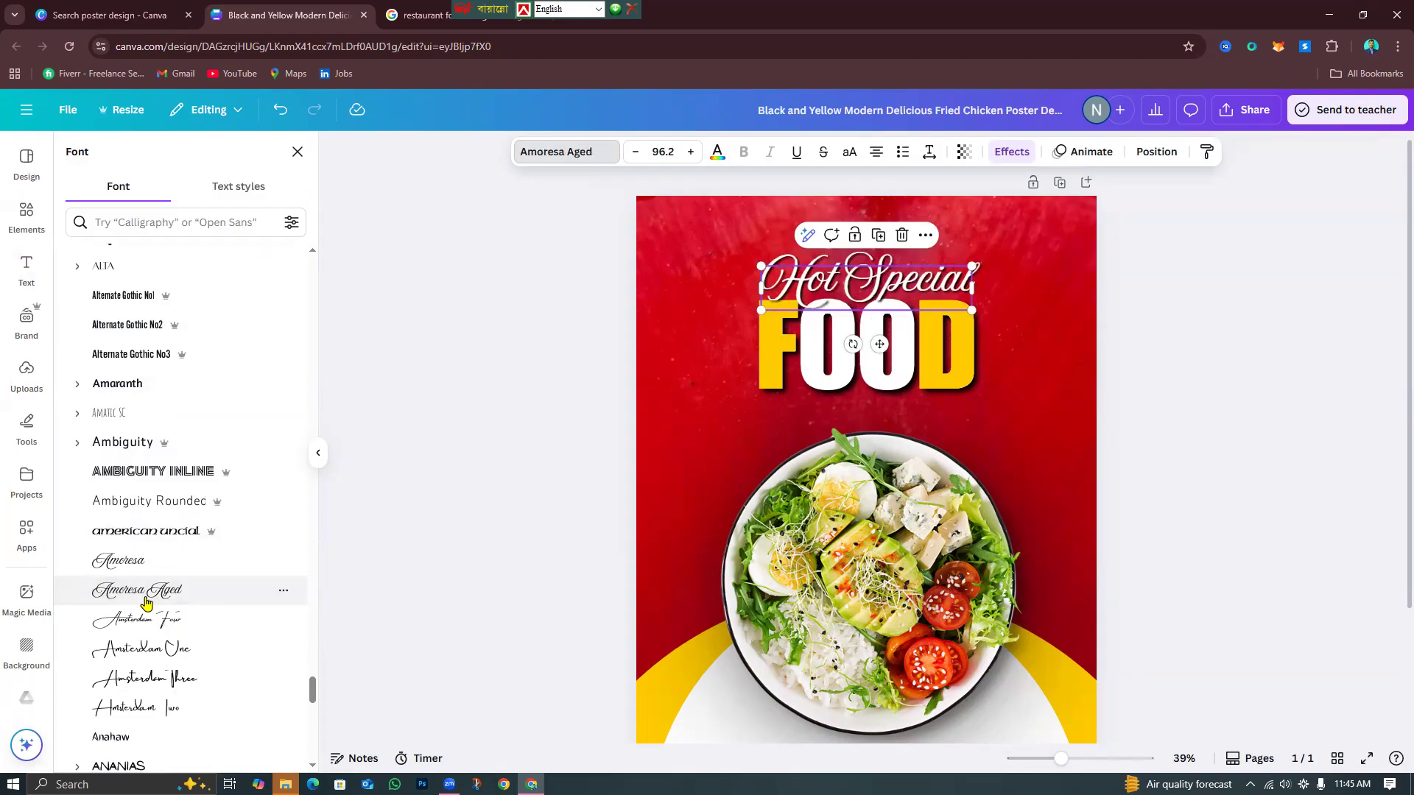
left_click(164, 648)
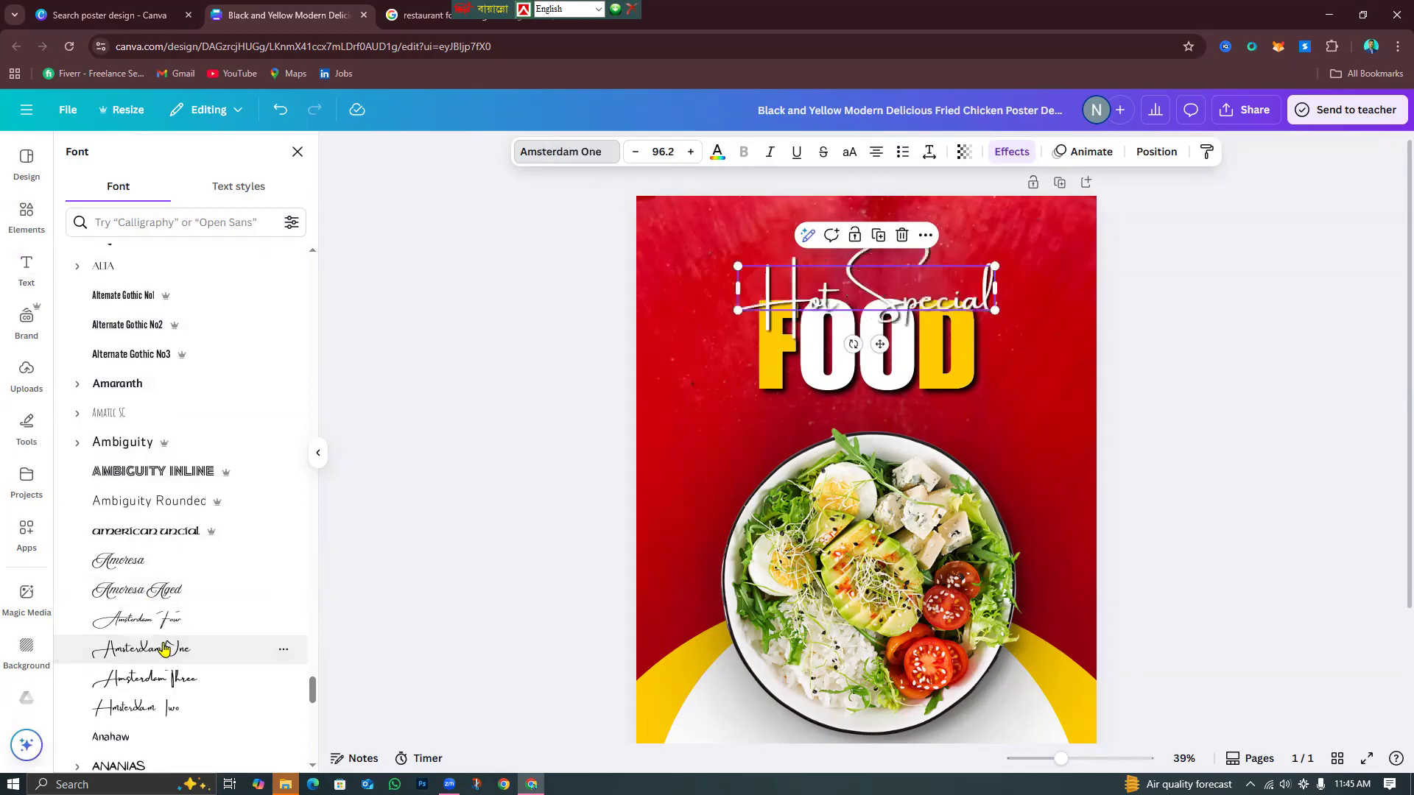
left_click(175, 681)
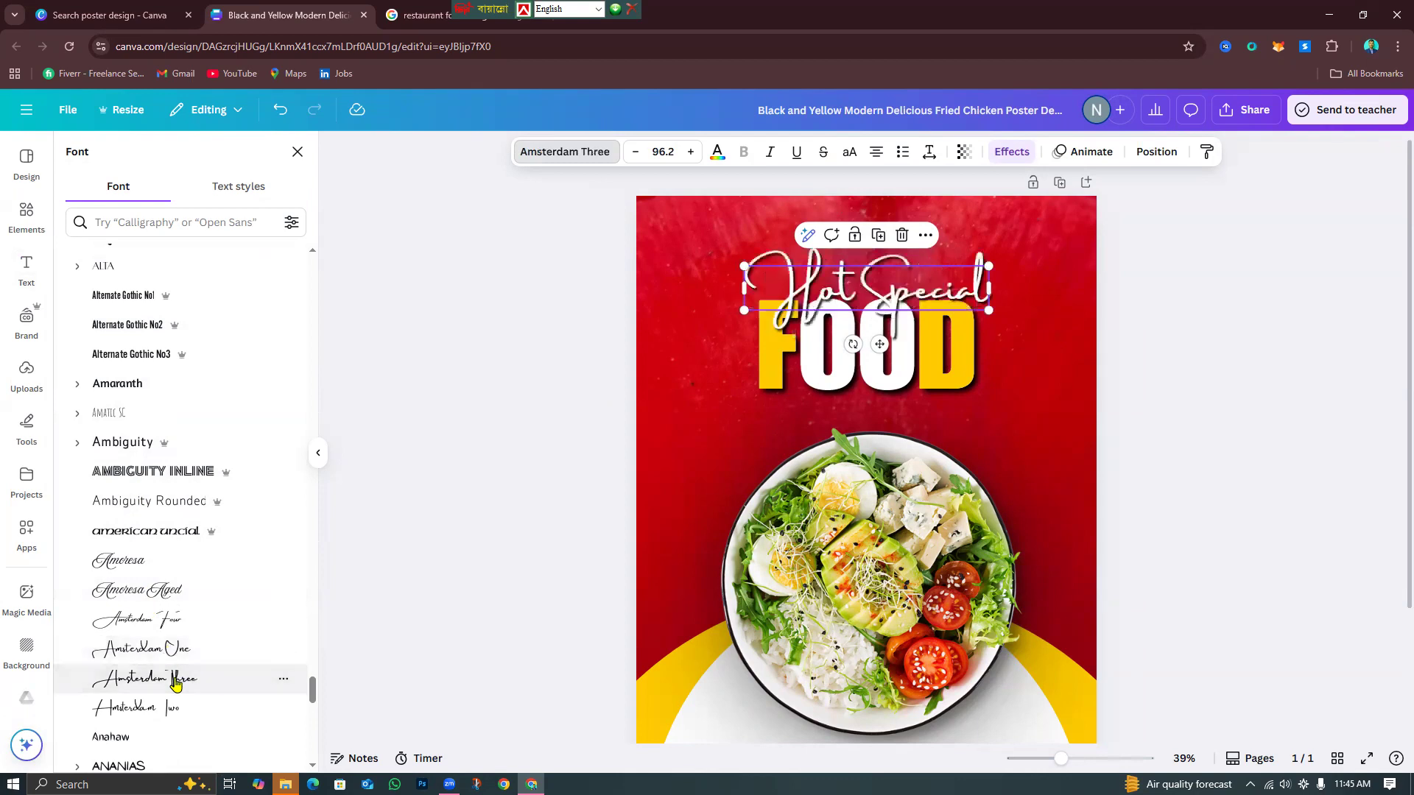
left_click(1285, 471)
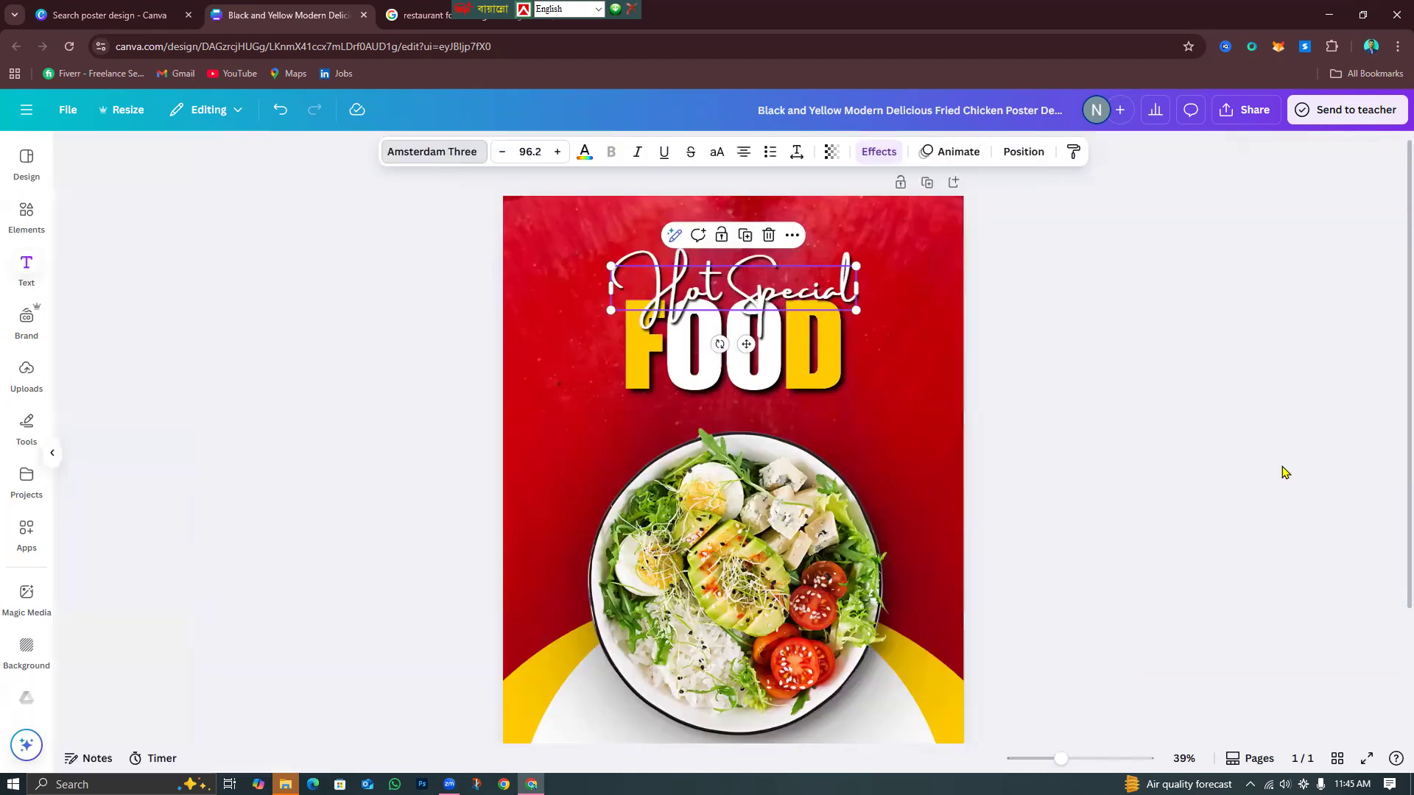
Shrink Hot Special to 91.3, fit the poster in view, and return to the reference images.
left_click(866, 280)
left_click_drag(991, 309, 973, 308)
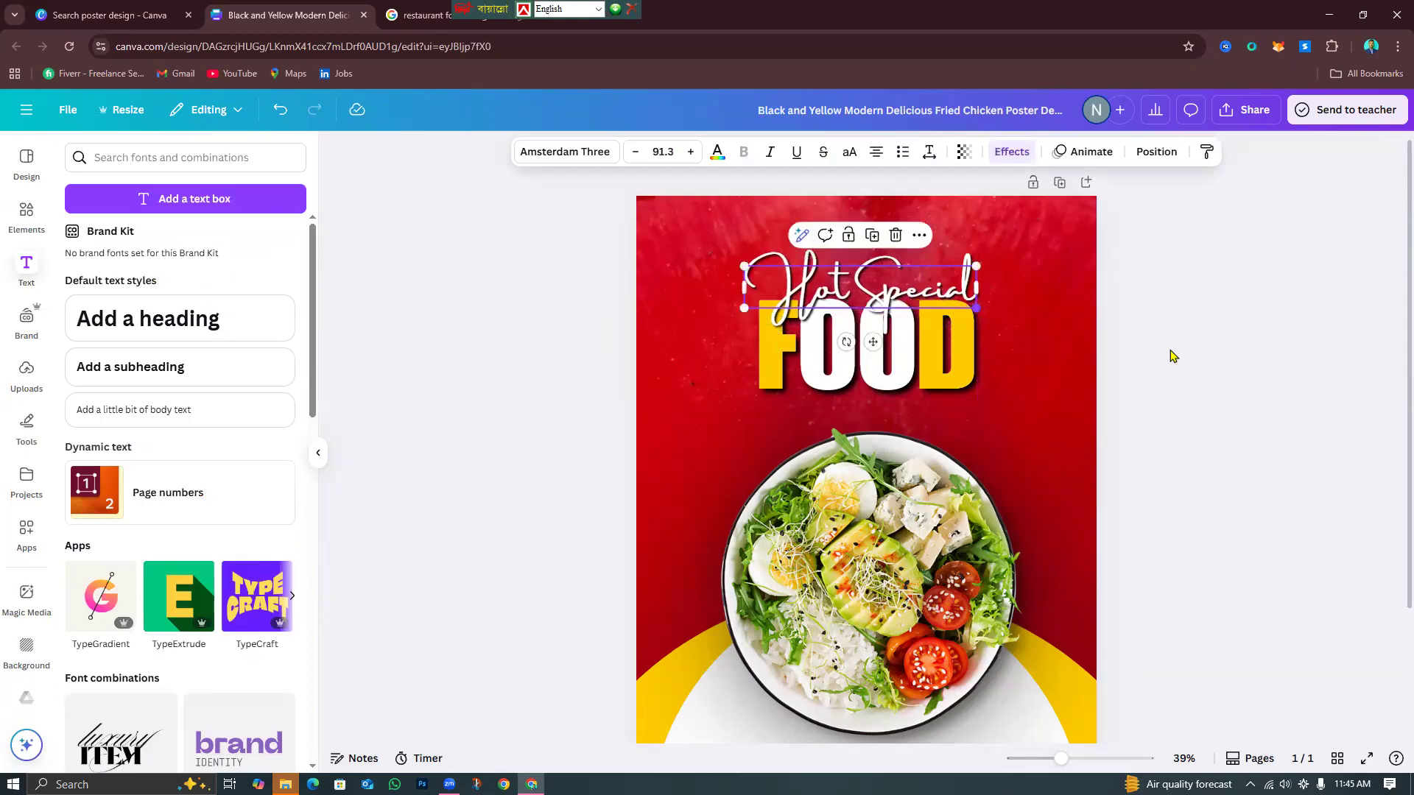
left_click(1300, 407)
scroll(1049, 701, "down", 3)
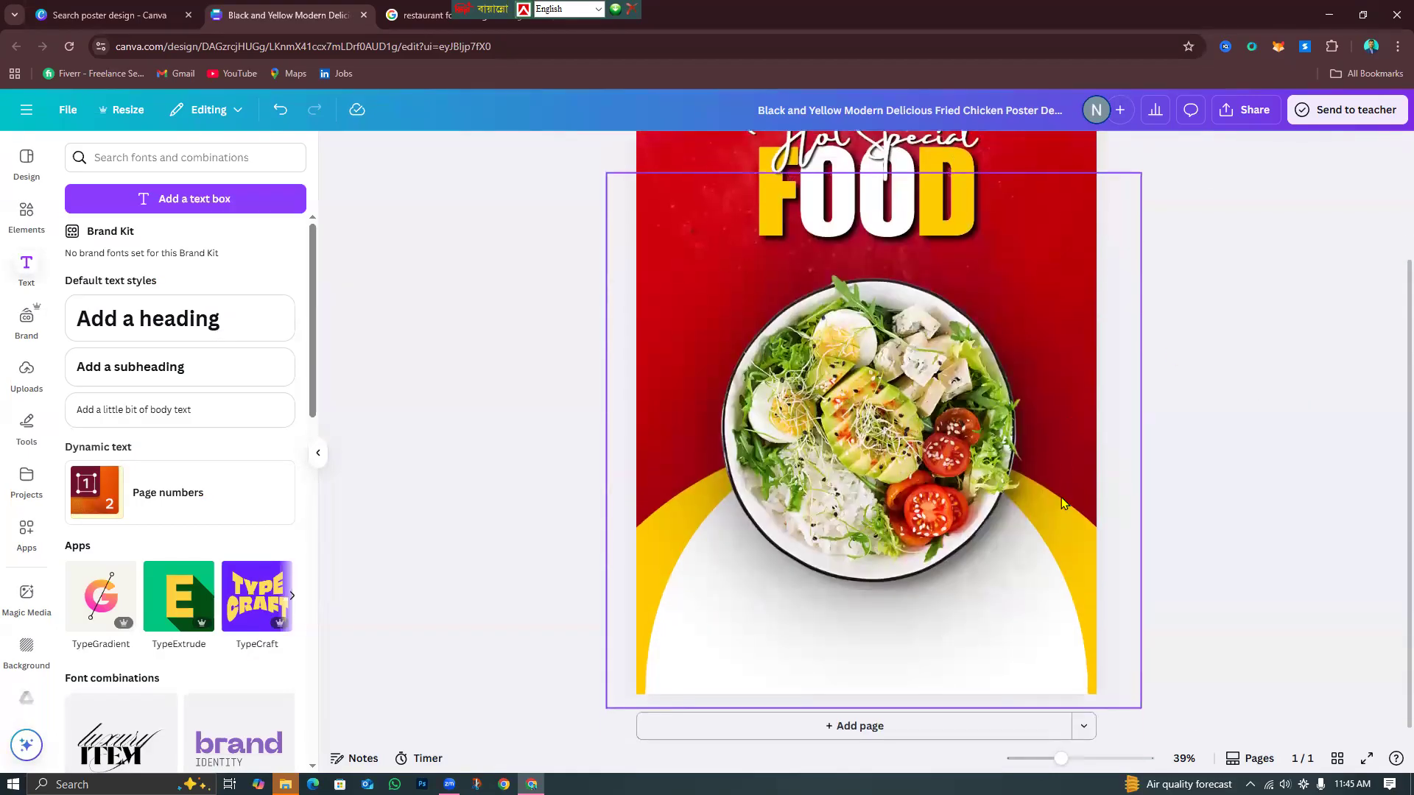
left_click(1042, 765)
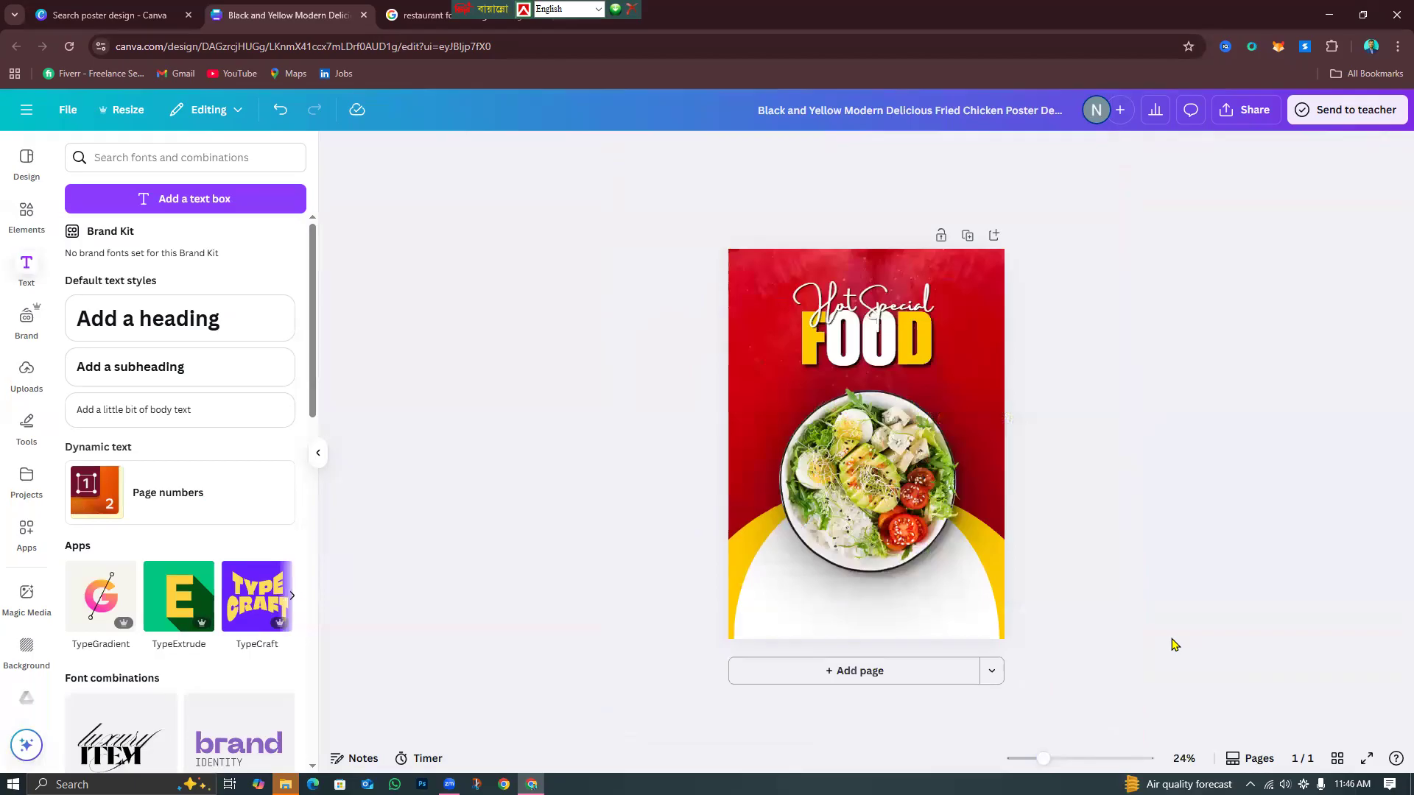
left_click(1066, 761)
left_click(1049, 763)
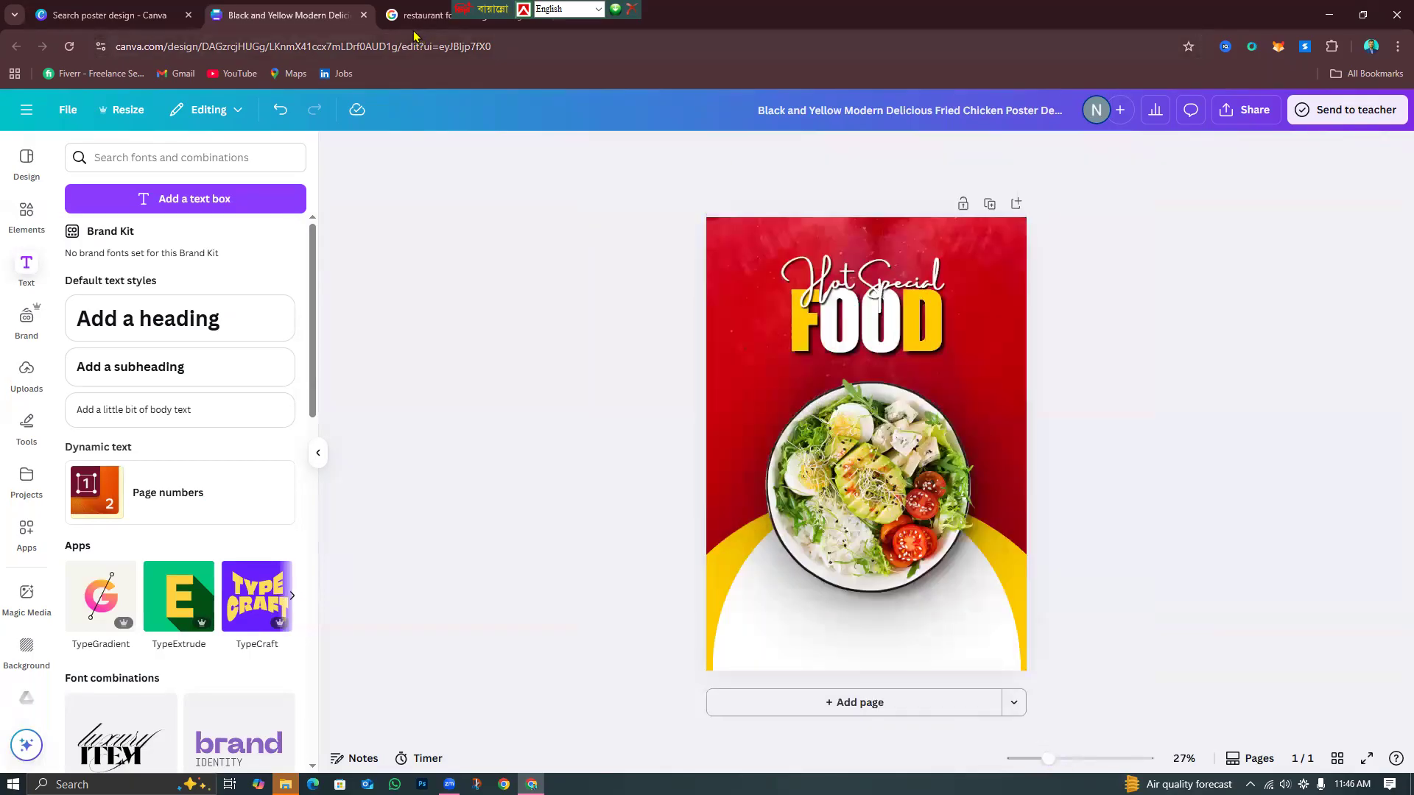
left_click(474, 20)
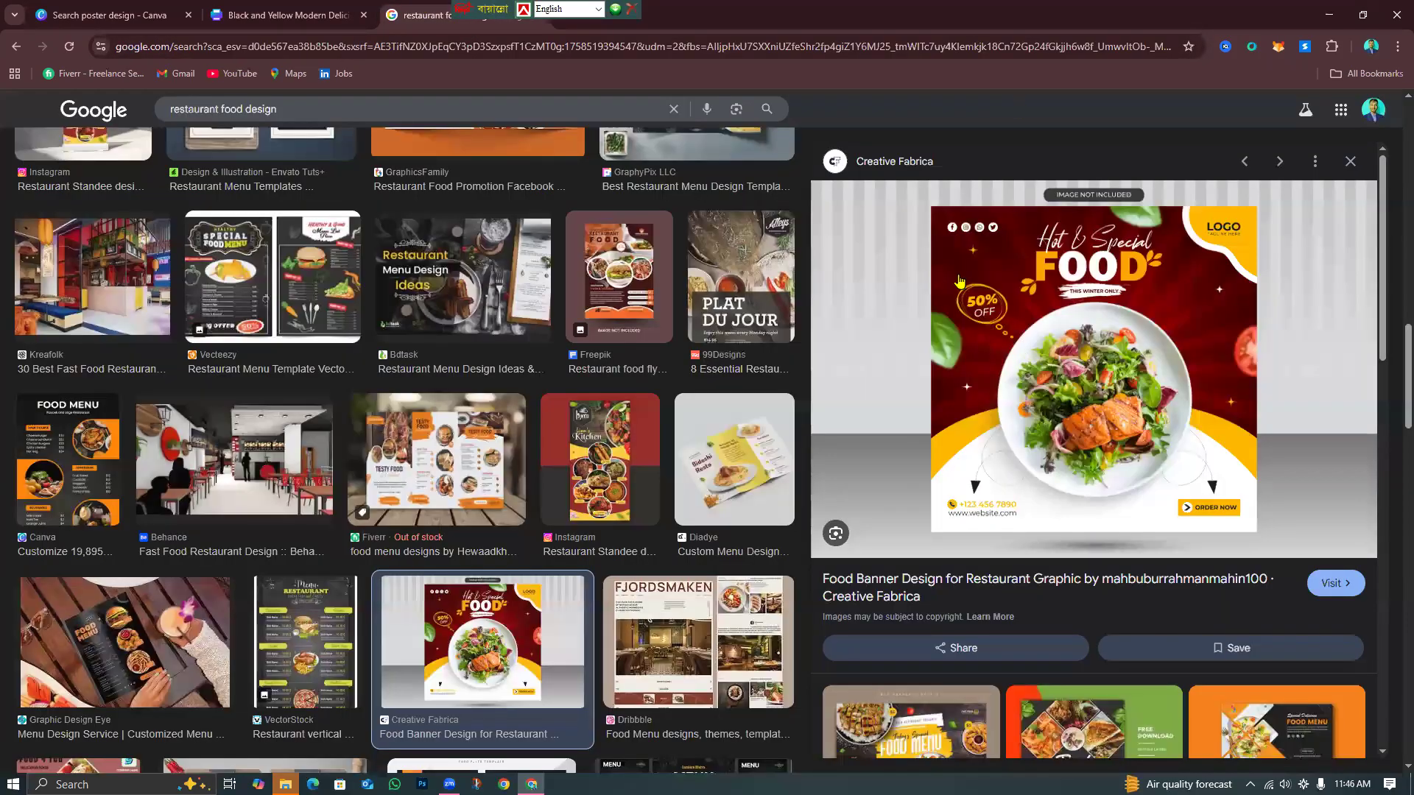
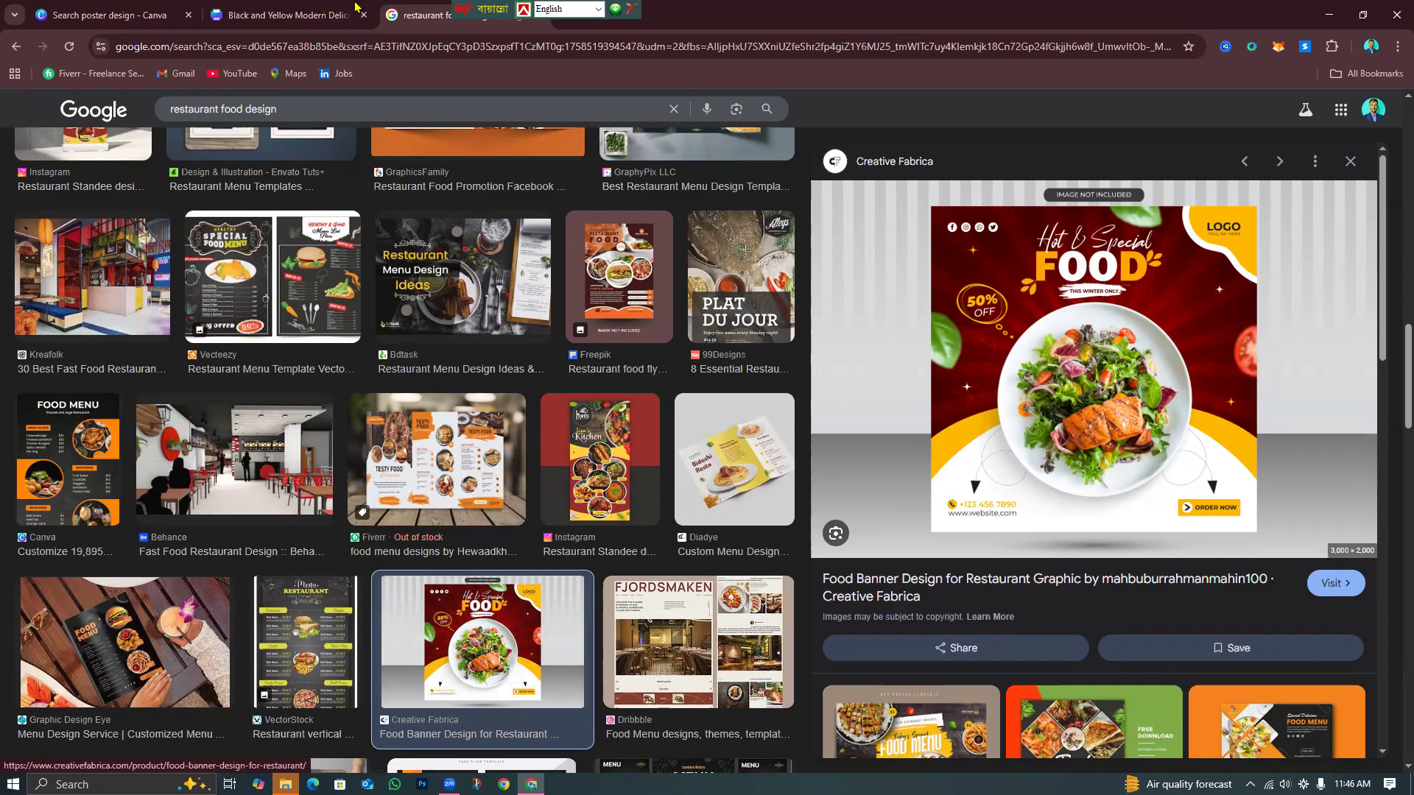
Switch back to the FOOD poster in Canva and bring up the Elements library.
left_click(333, 11)
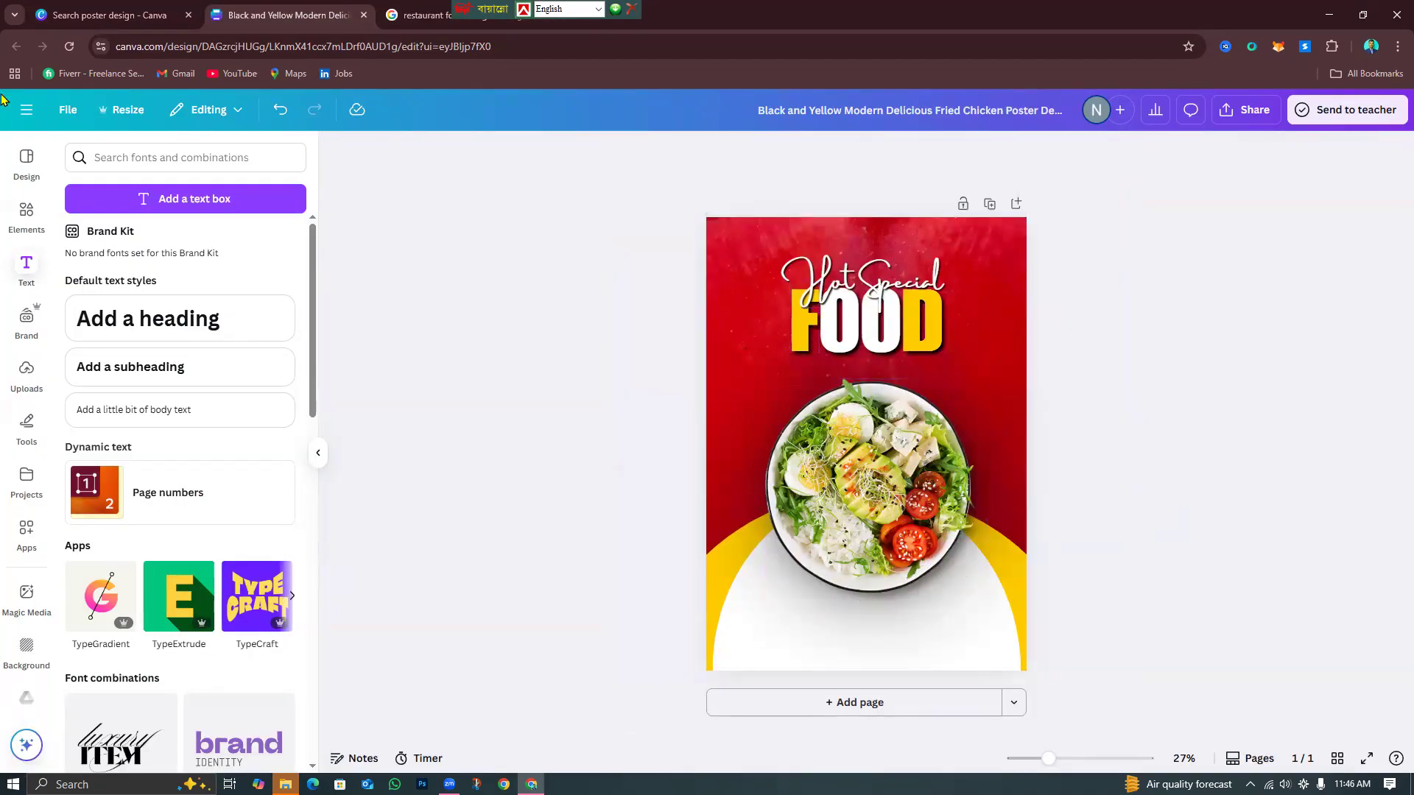
left_click(31, 223)
Search Elements for 'resturant logo' and show all Graphics results.
left_click(269, 157)
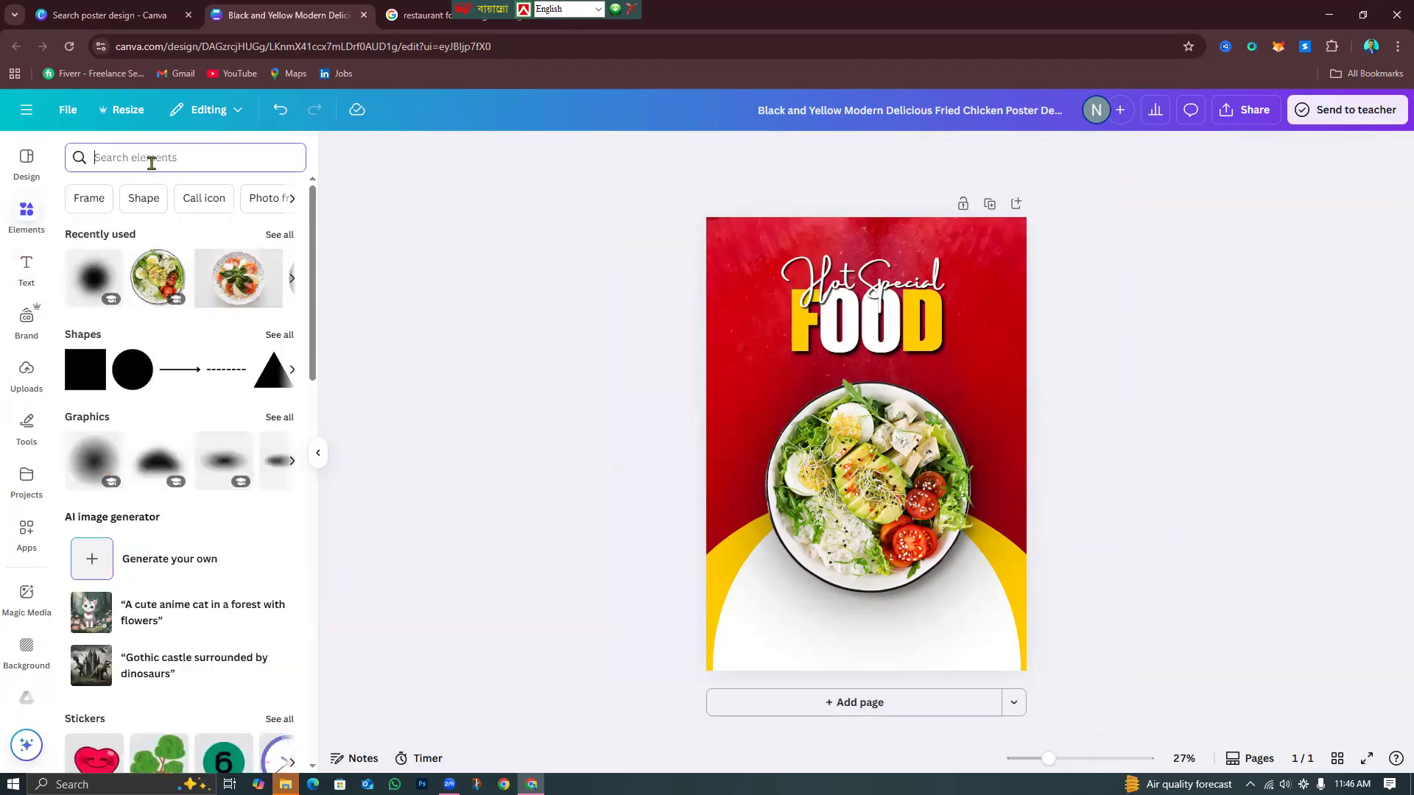
type("foo")
key("BackSpace")
key("BackSpace")
key("BackSpace")
type("re")
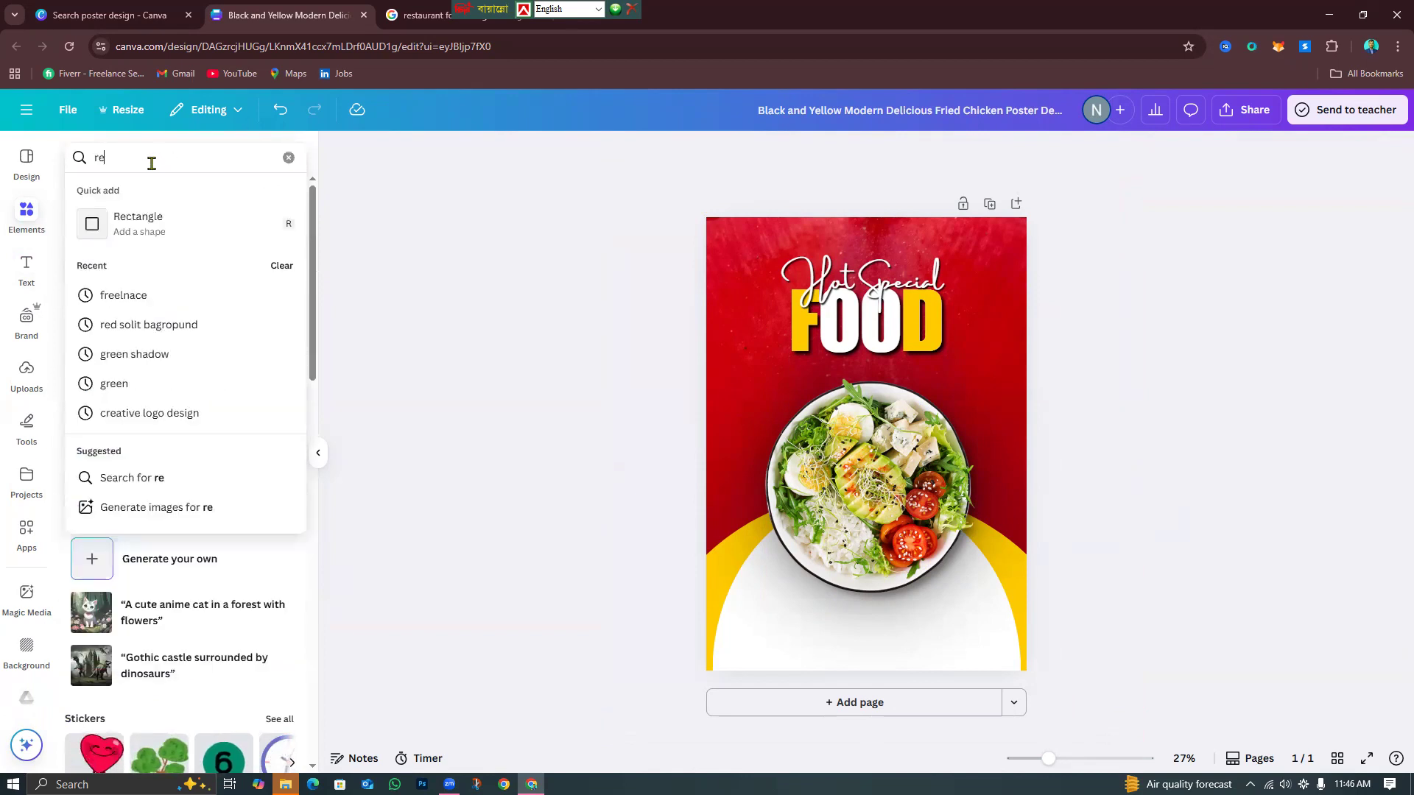
type("stura")
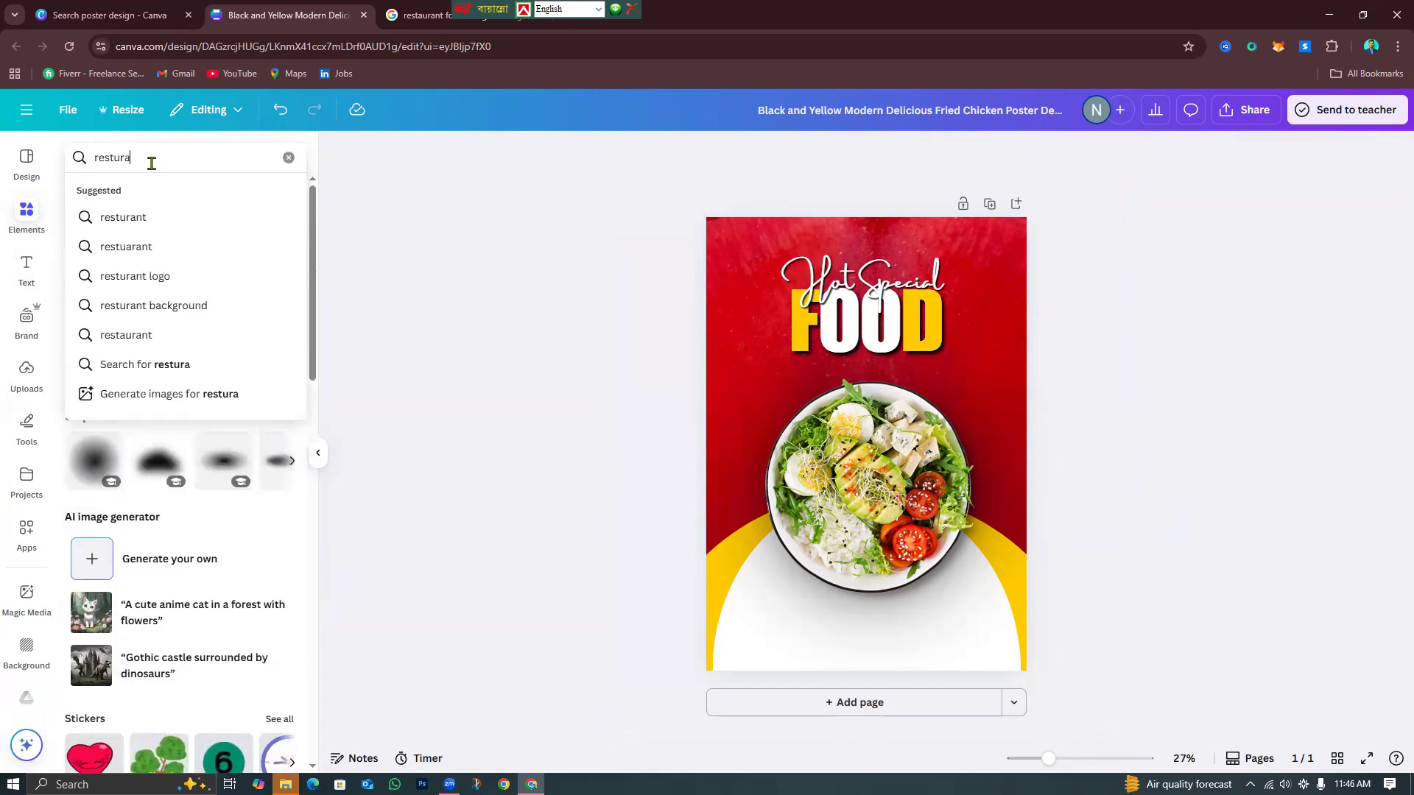
type("nt logo")
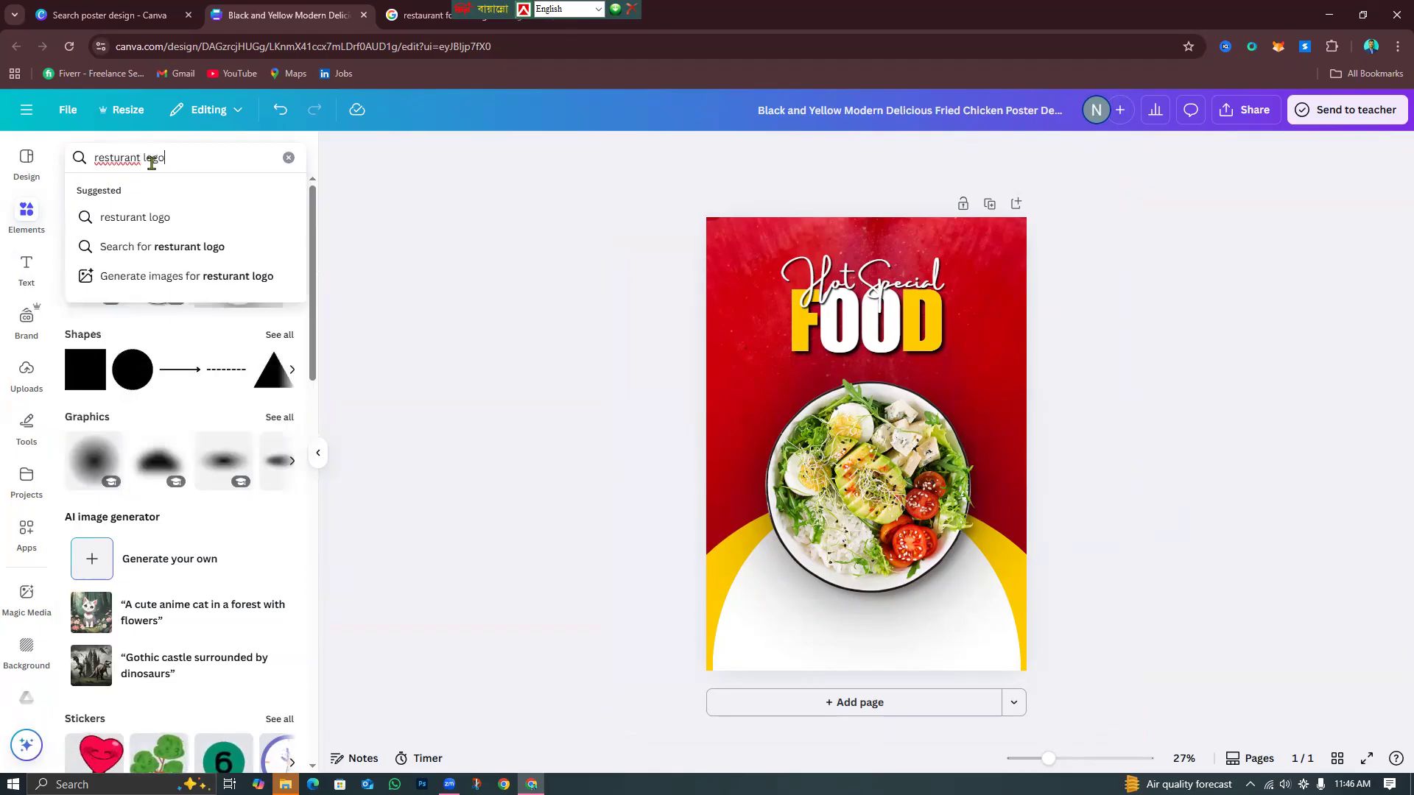
key("Return")
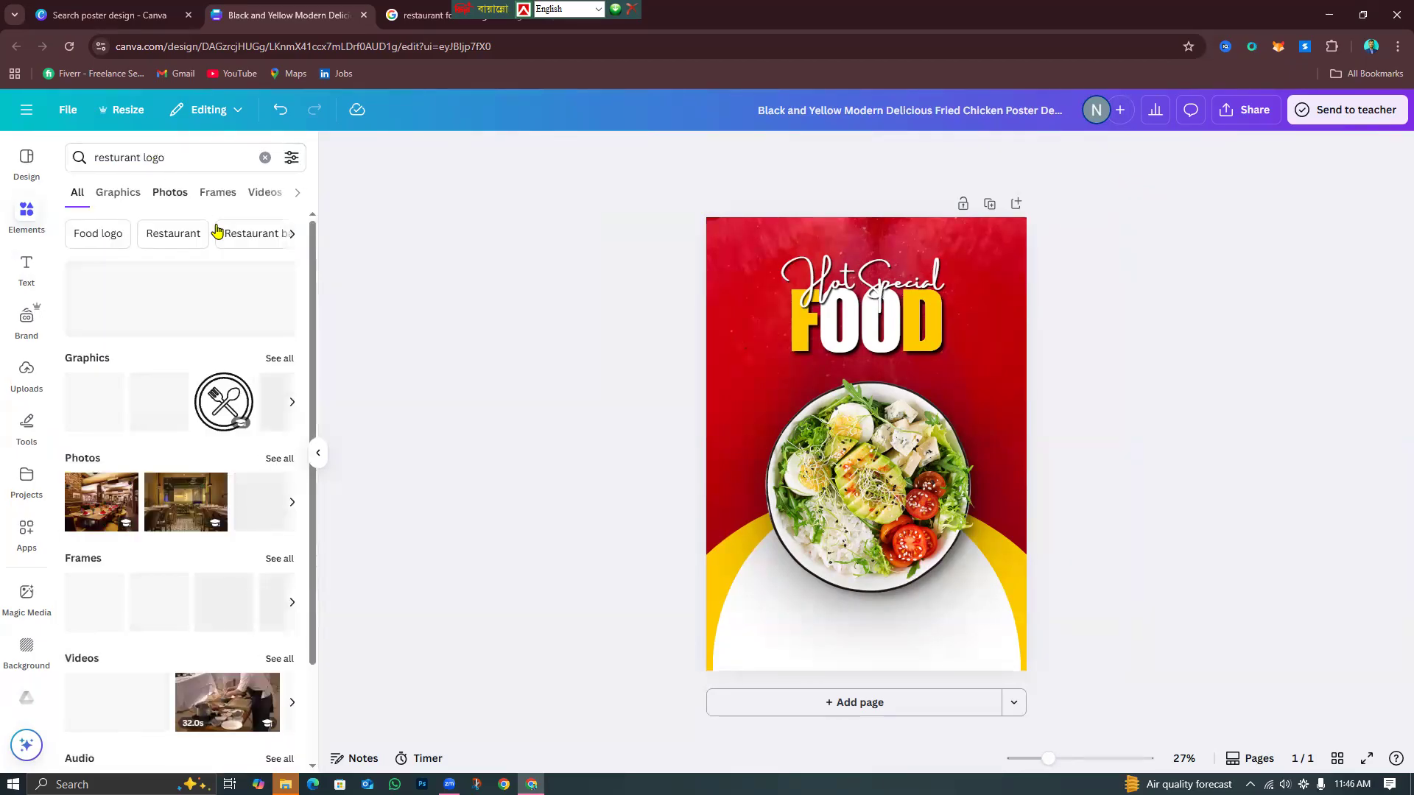
left_click(274, 359)
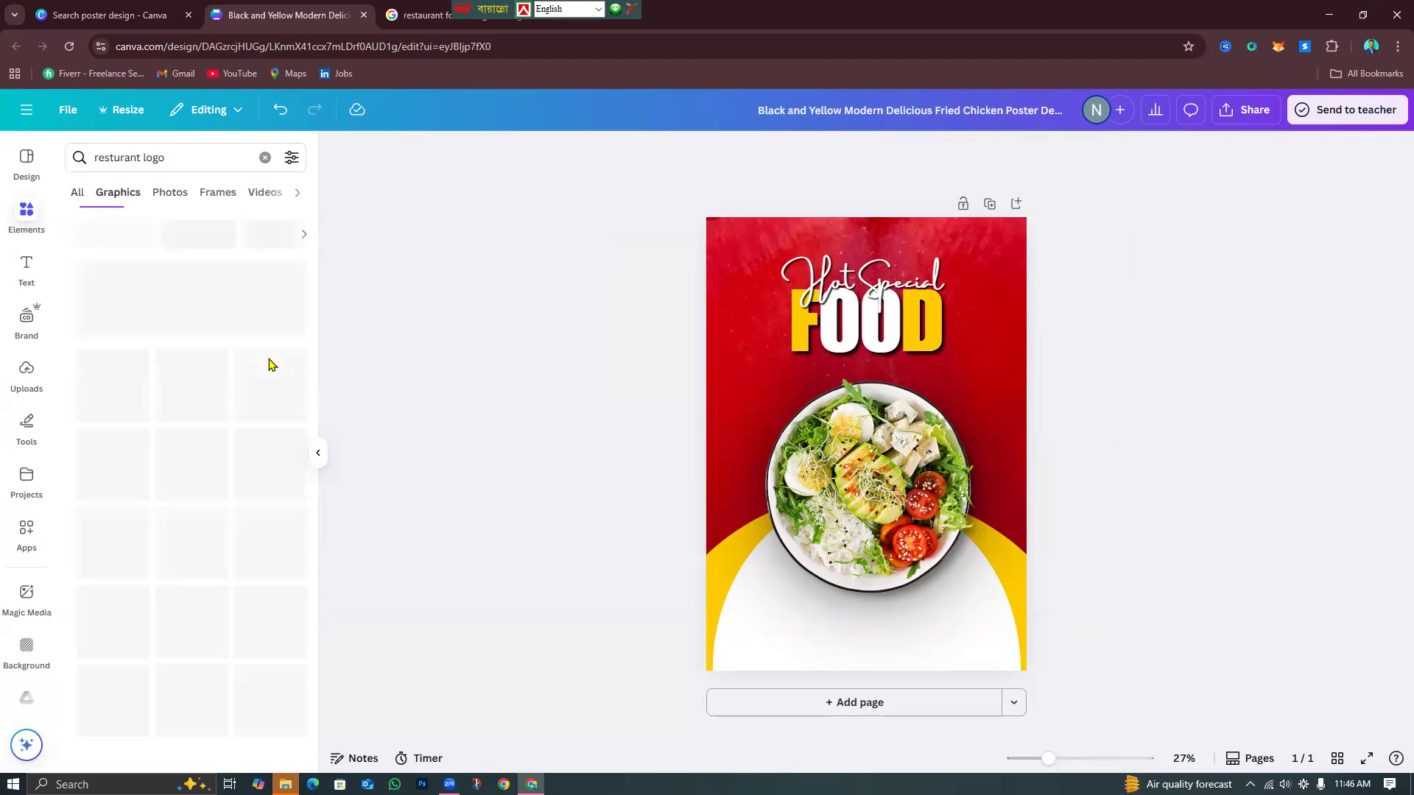
Browse the logo graphics and add the crossed spoon-and-fork graphic to the poster.
scroll(265, 413, "down", 5)
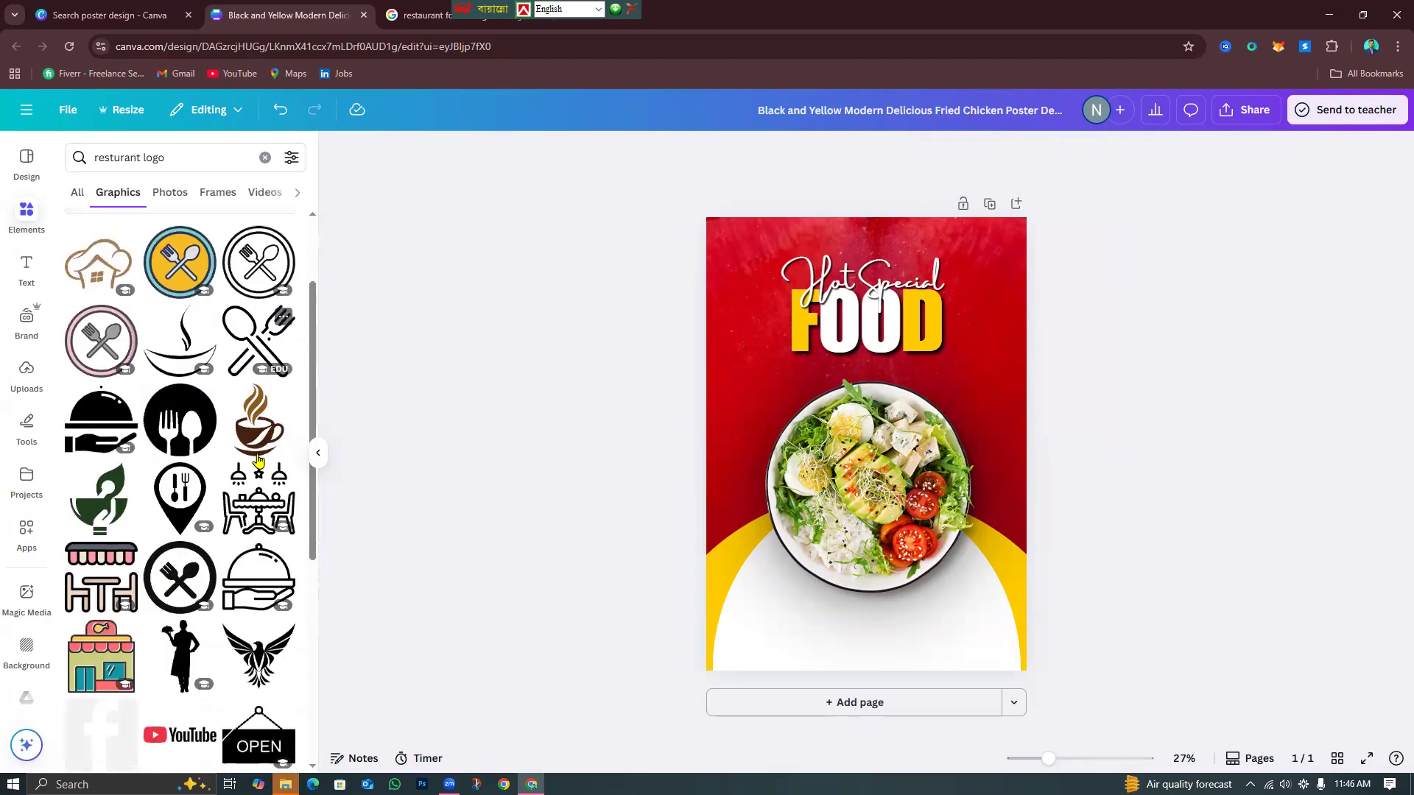
scroll(259, 461, "down", 2)
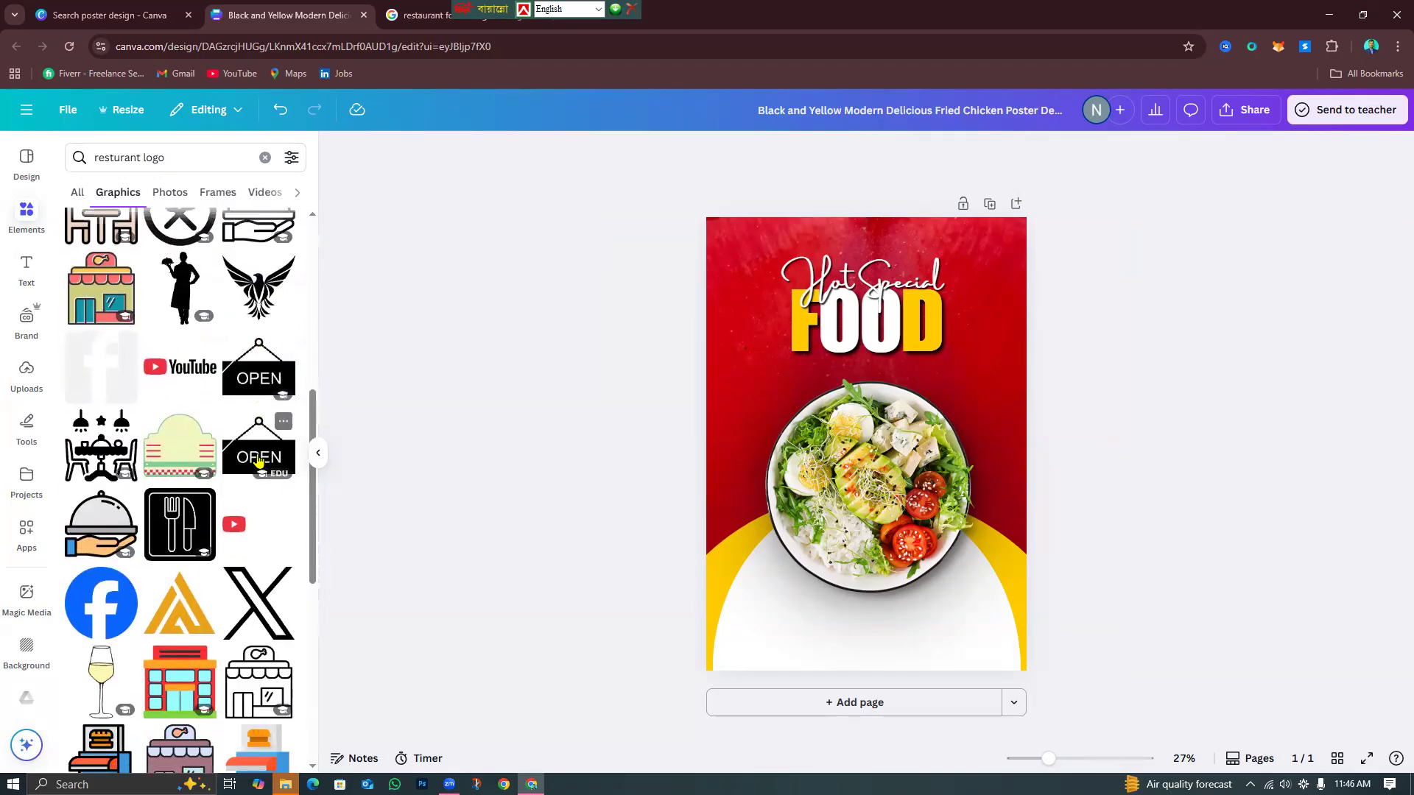
scroll(259, 462, "up", 7)
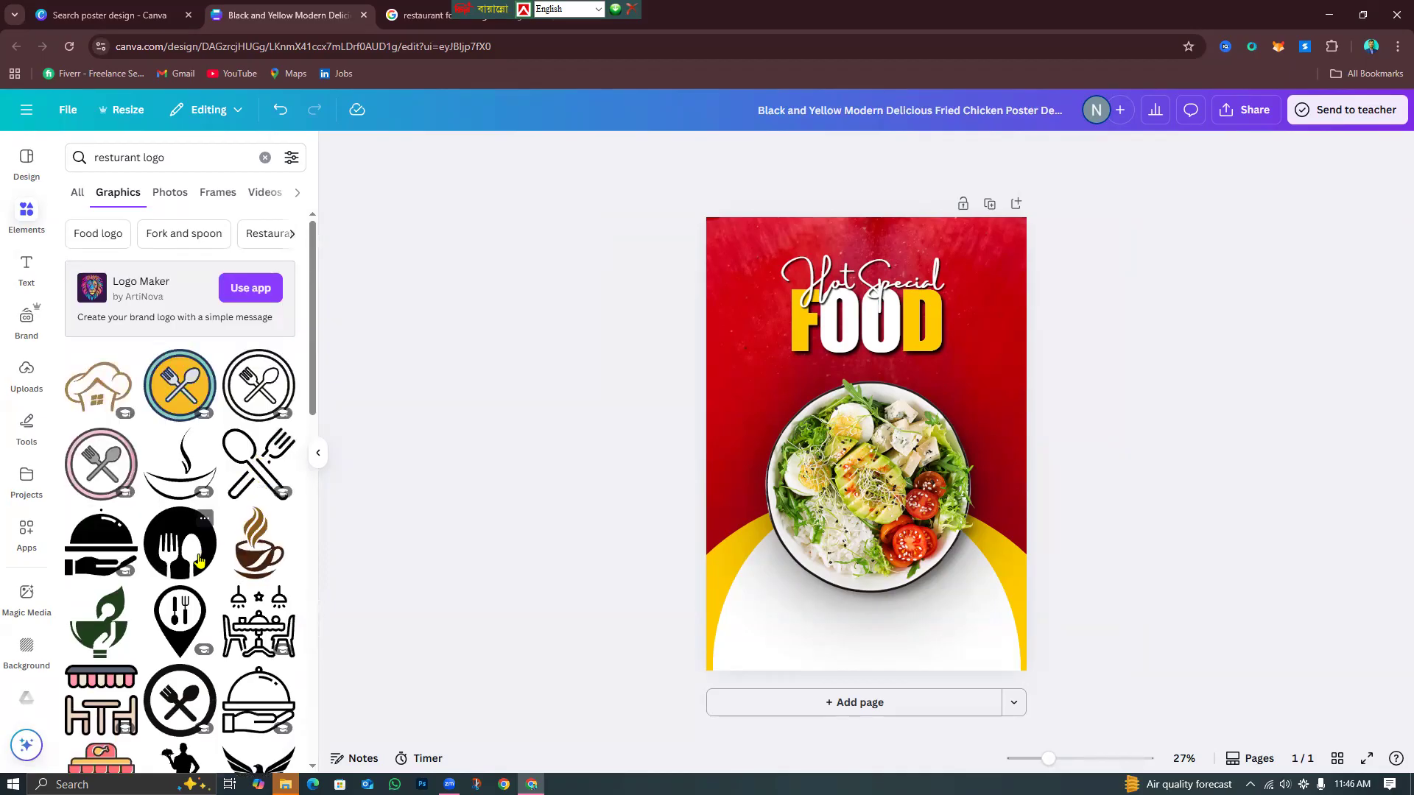
scroll(199, 561, "down", 3)
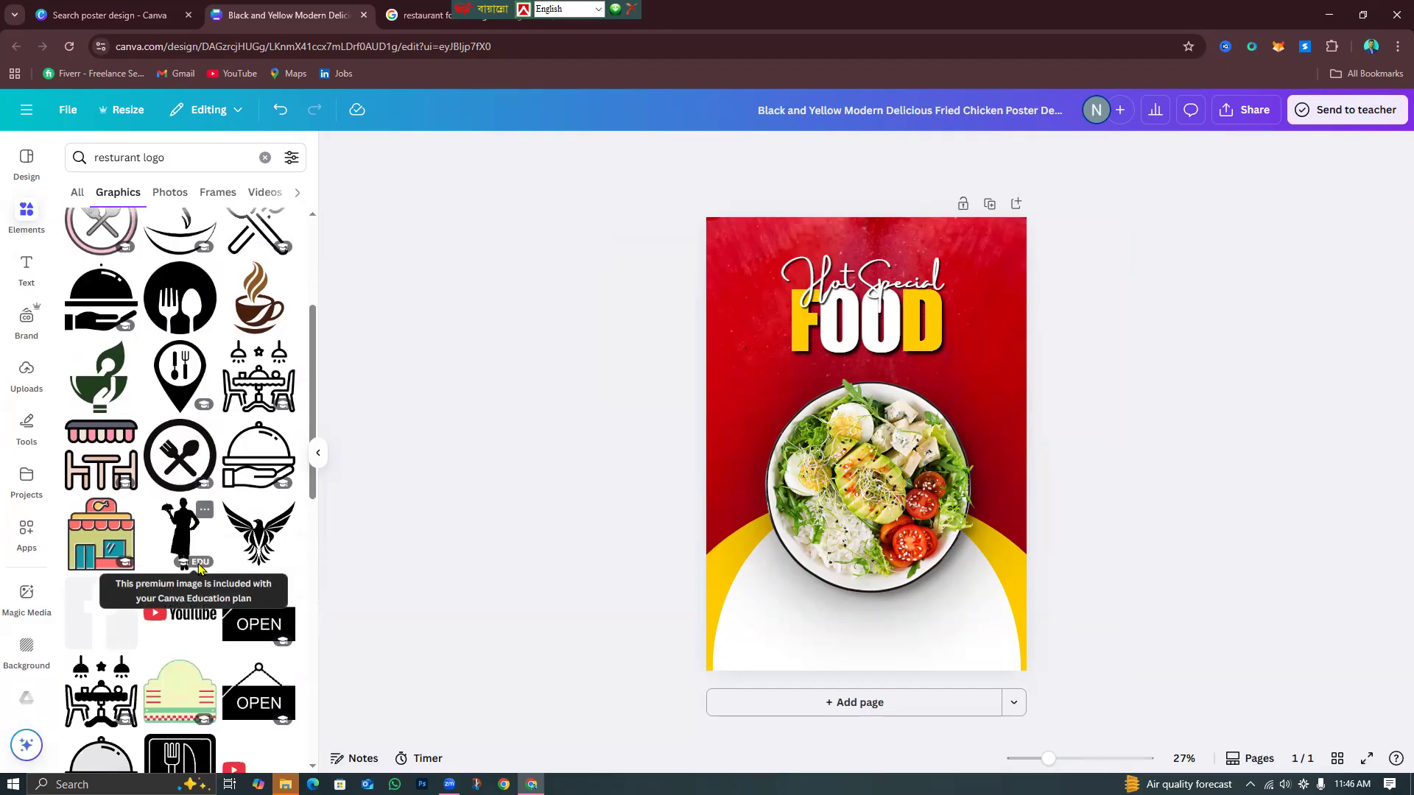
scroll(198, 567, "up", 3)
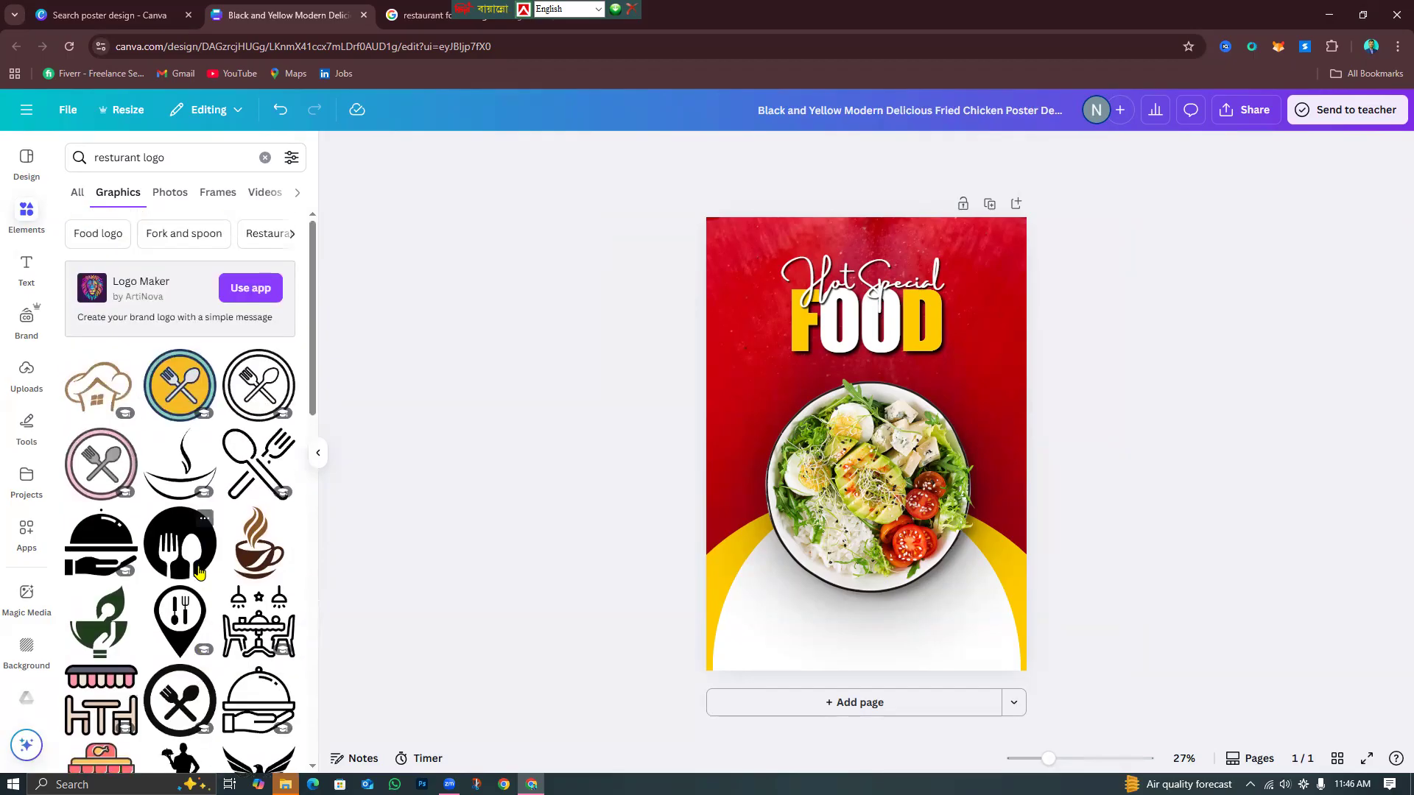
scroll(199, 574, "down", 5)
scroll(194, 582, "down", 7)
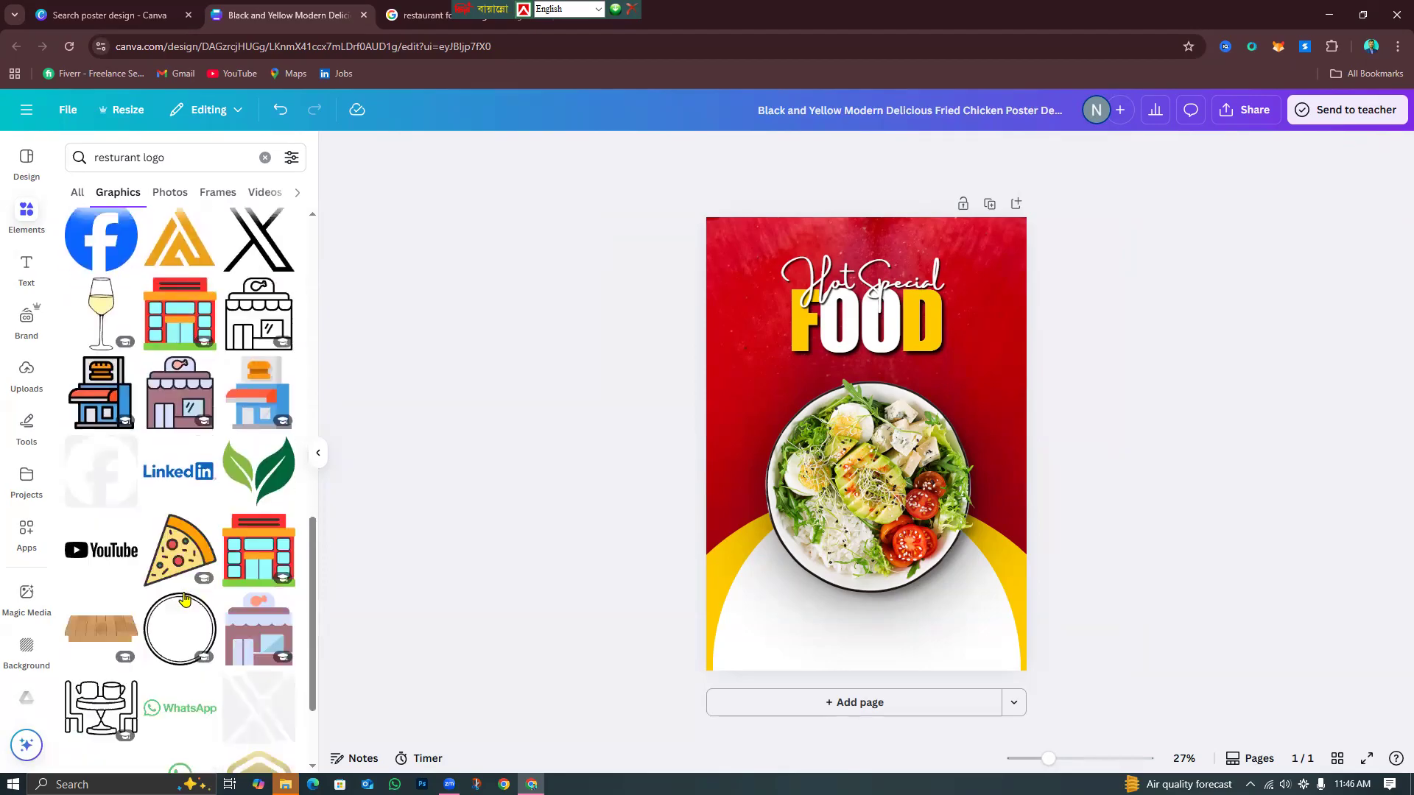
scroll(188, 601, "down", 3)
scroll(183, 605, "down", 2)
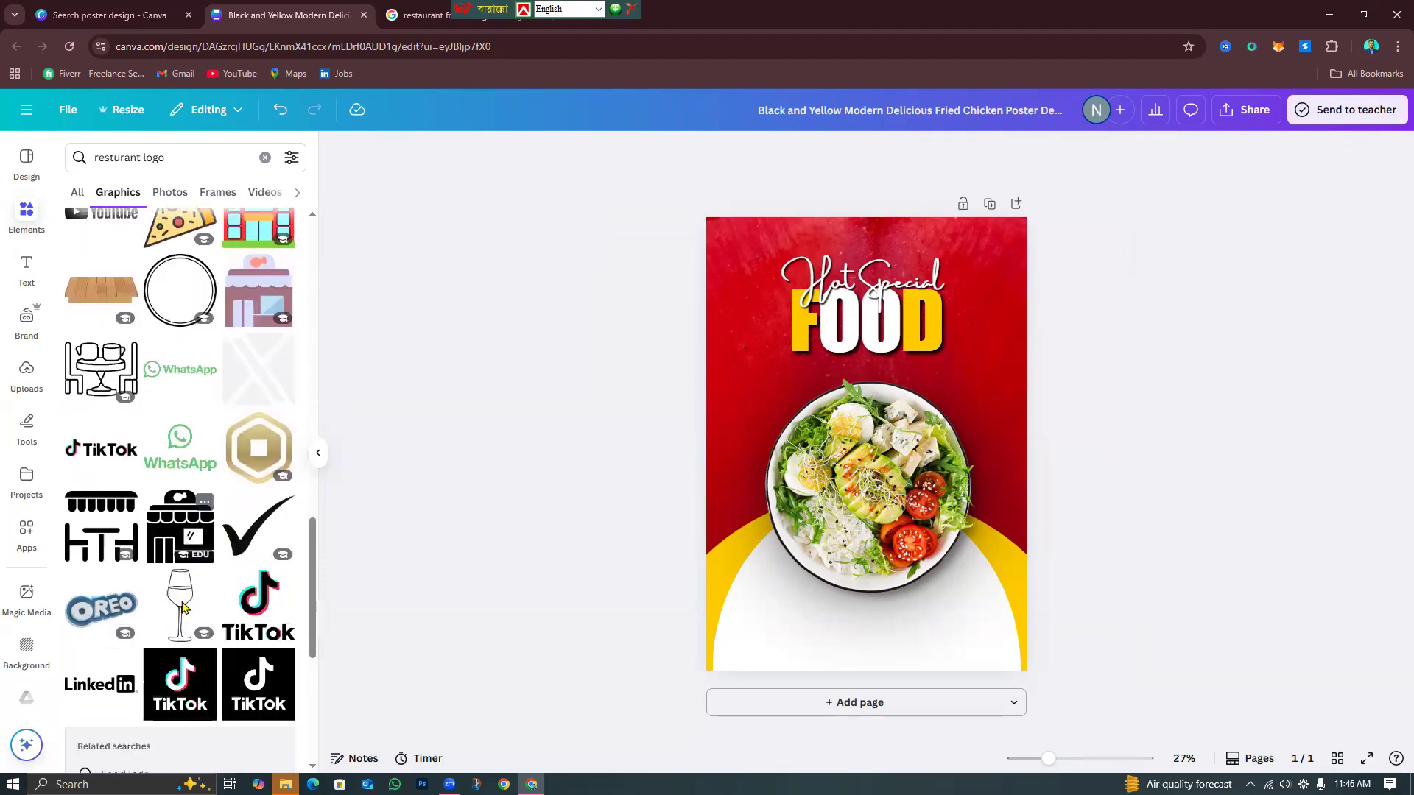
scroll(182, 604, "down", 2)
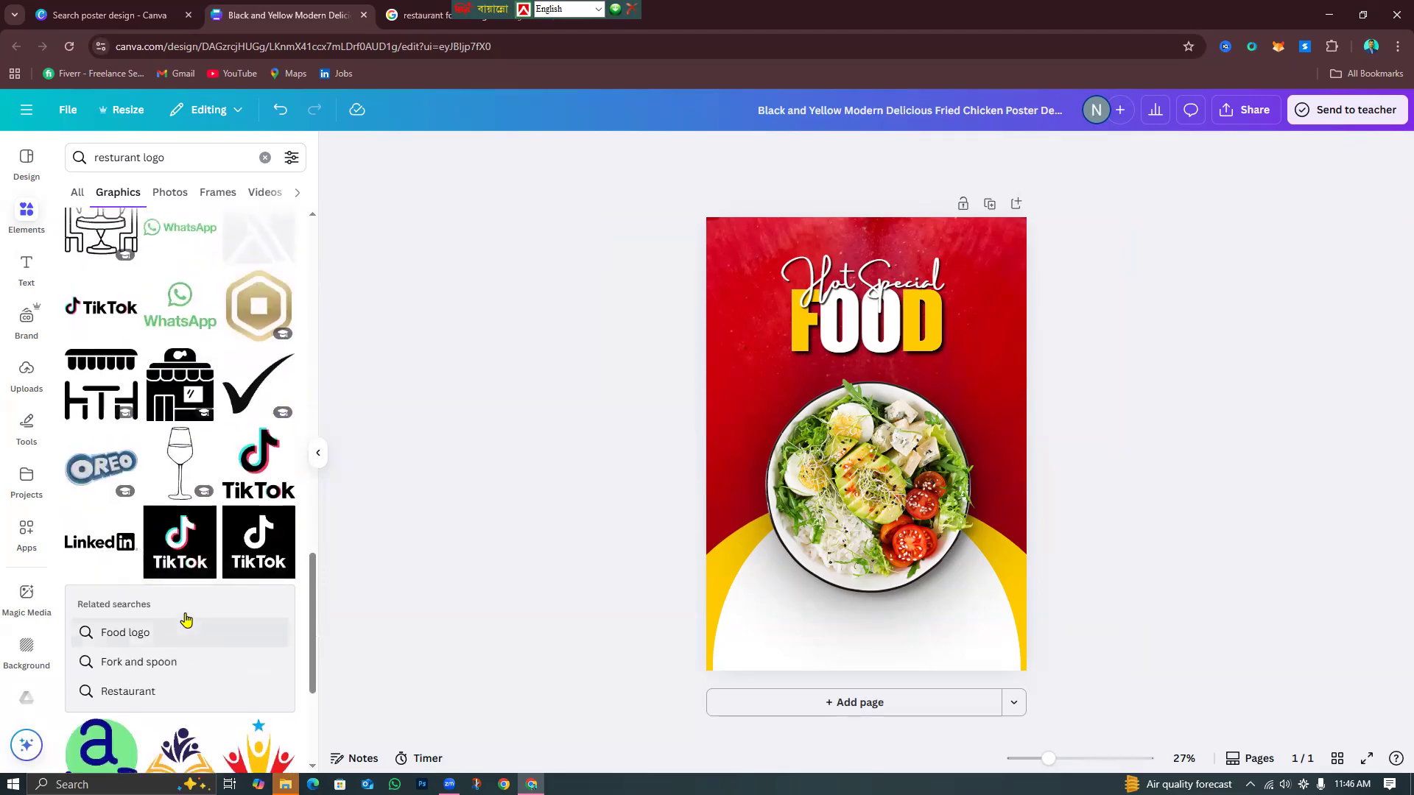
left_click(182, 617)
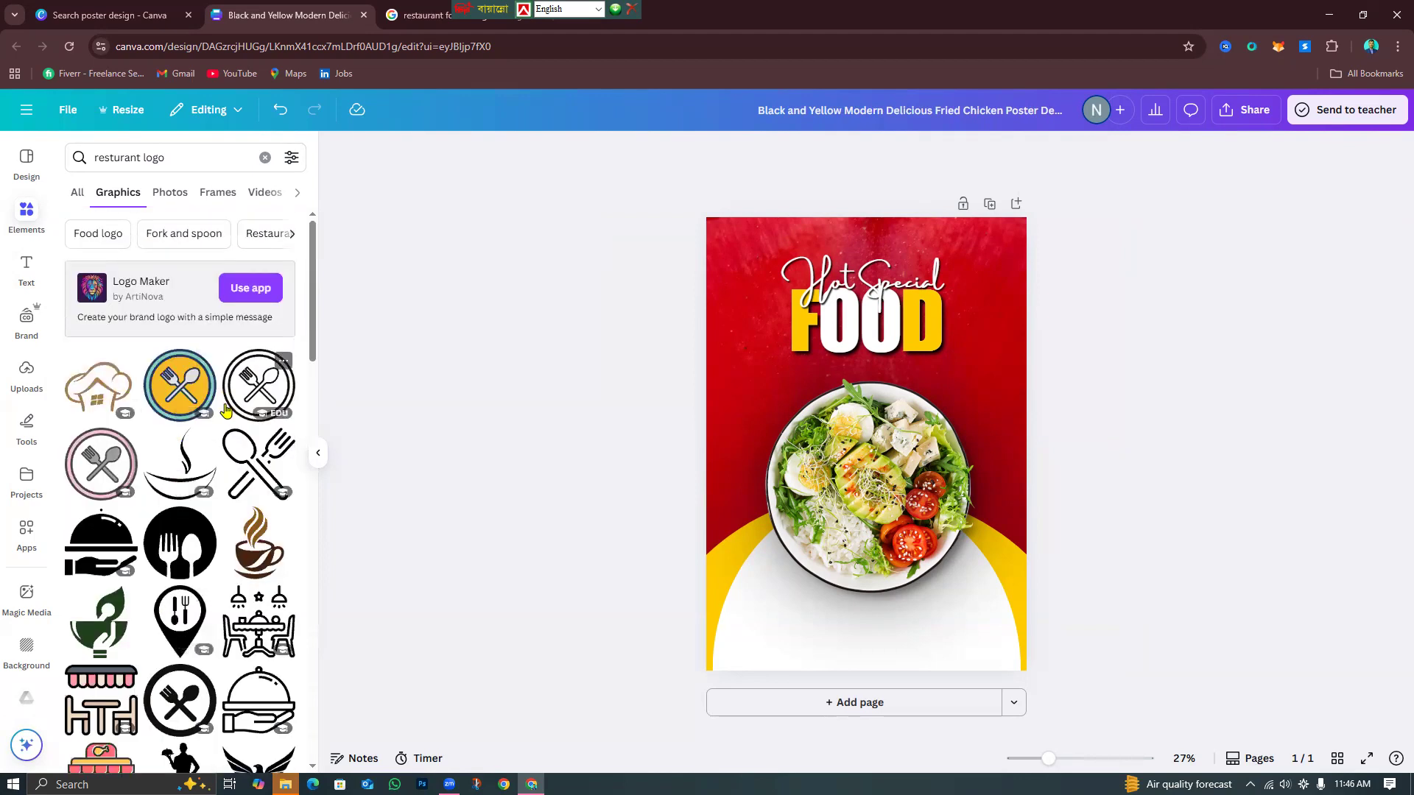
left_click(258, 464)
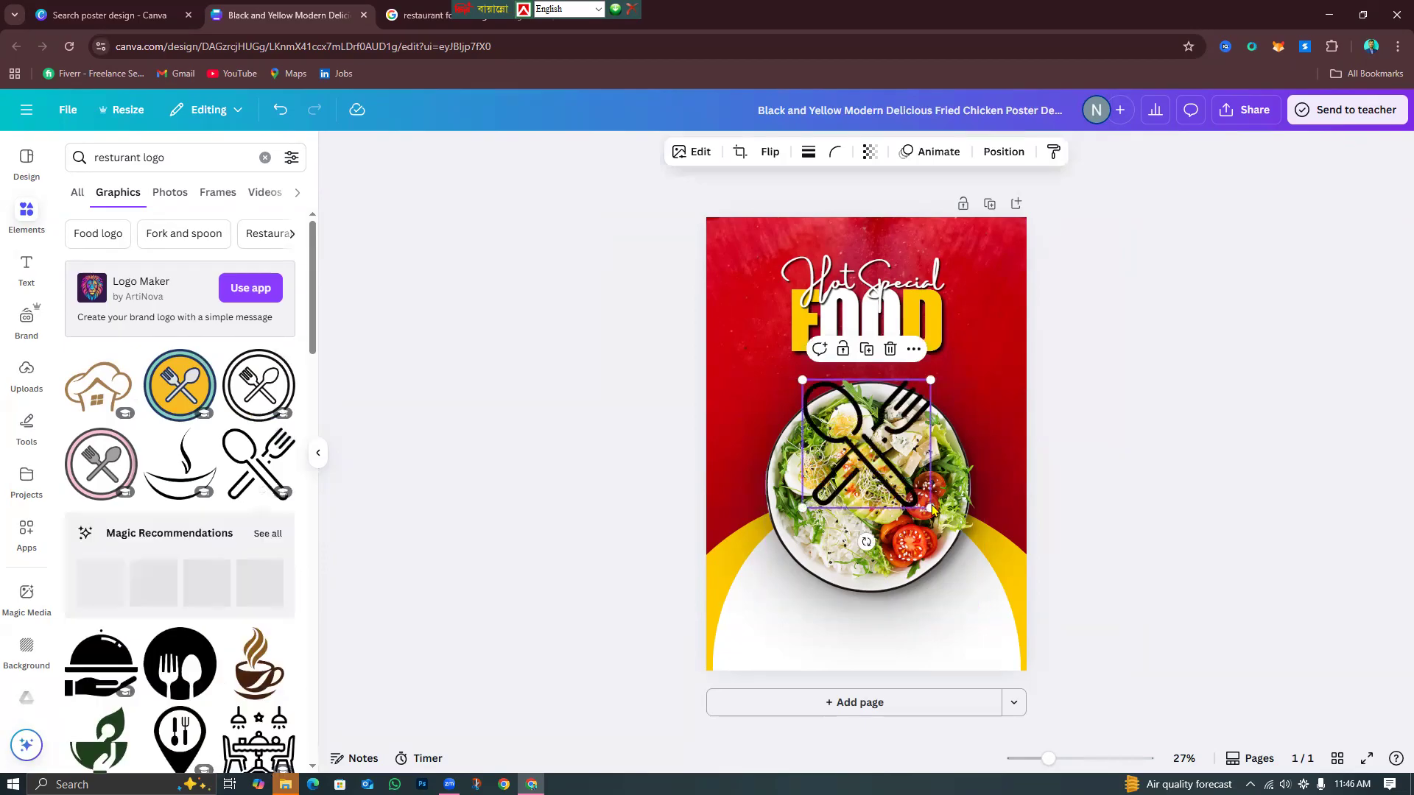
Shrink the spoon-and-fork graphic, make it yellow, move it near the top-right, then delete it.
left_click_drag(930, 508, 1008, 295)
left_click(796, 152)
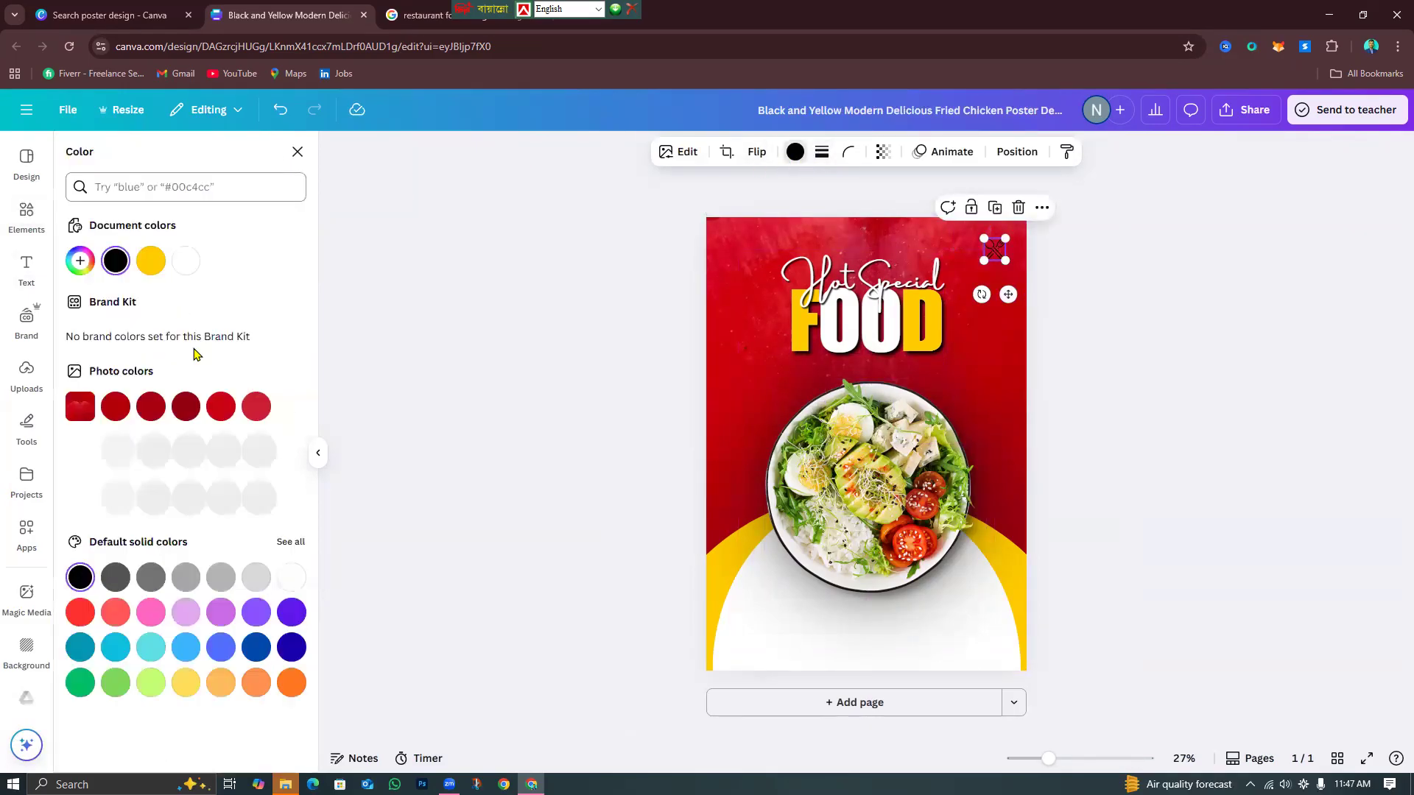
left_click(151, 260)
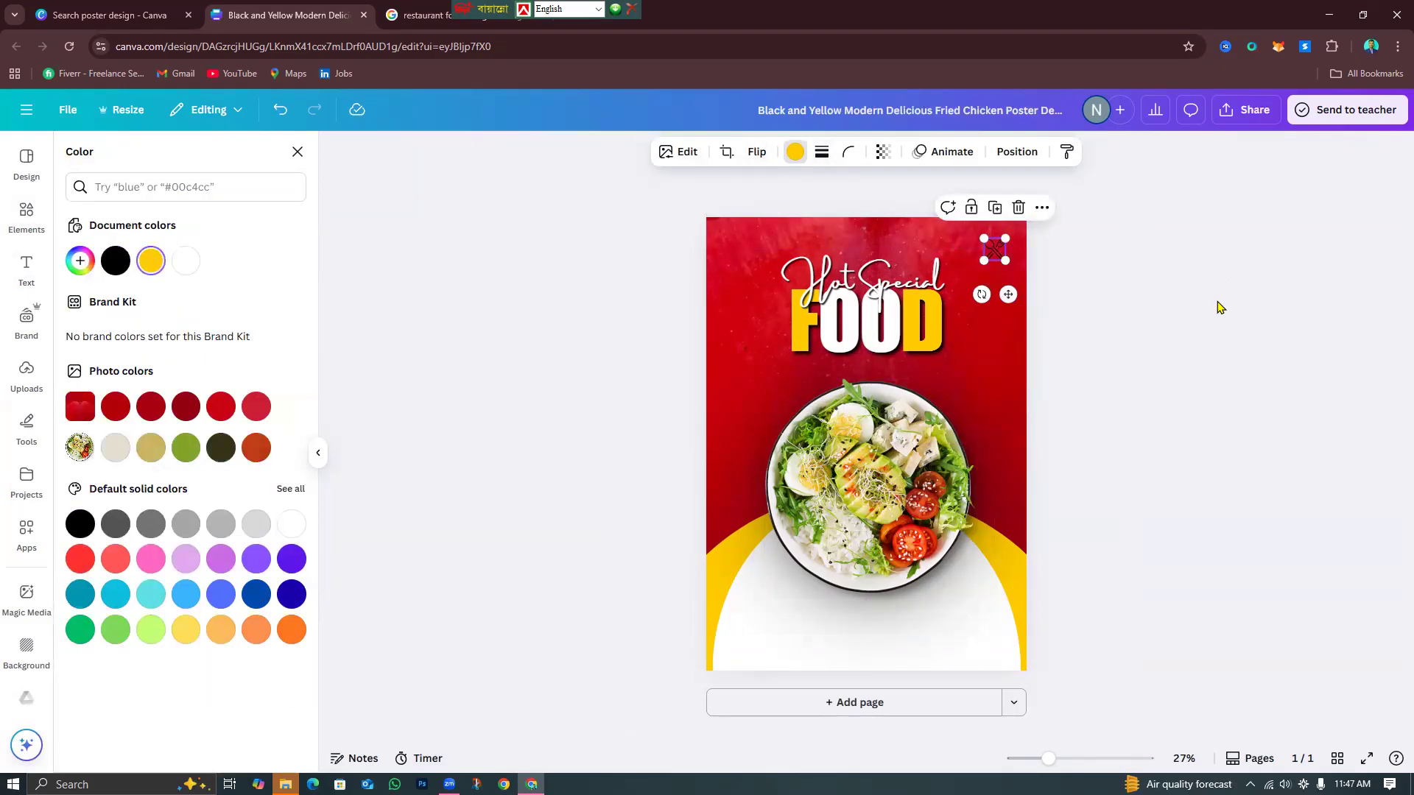
left_click(1171, 365)
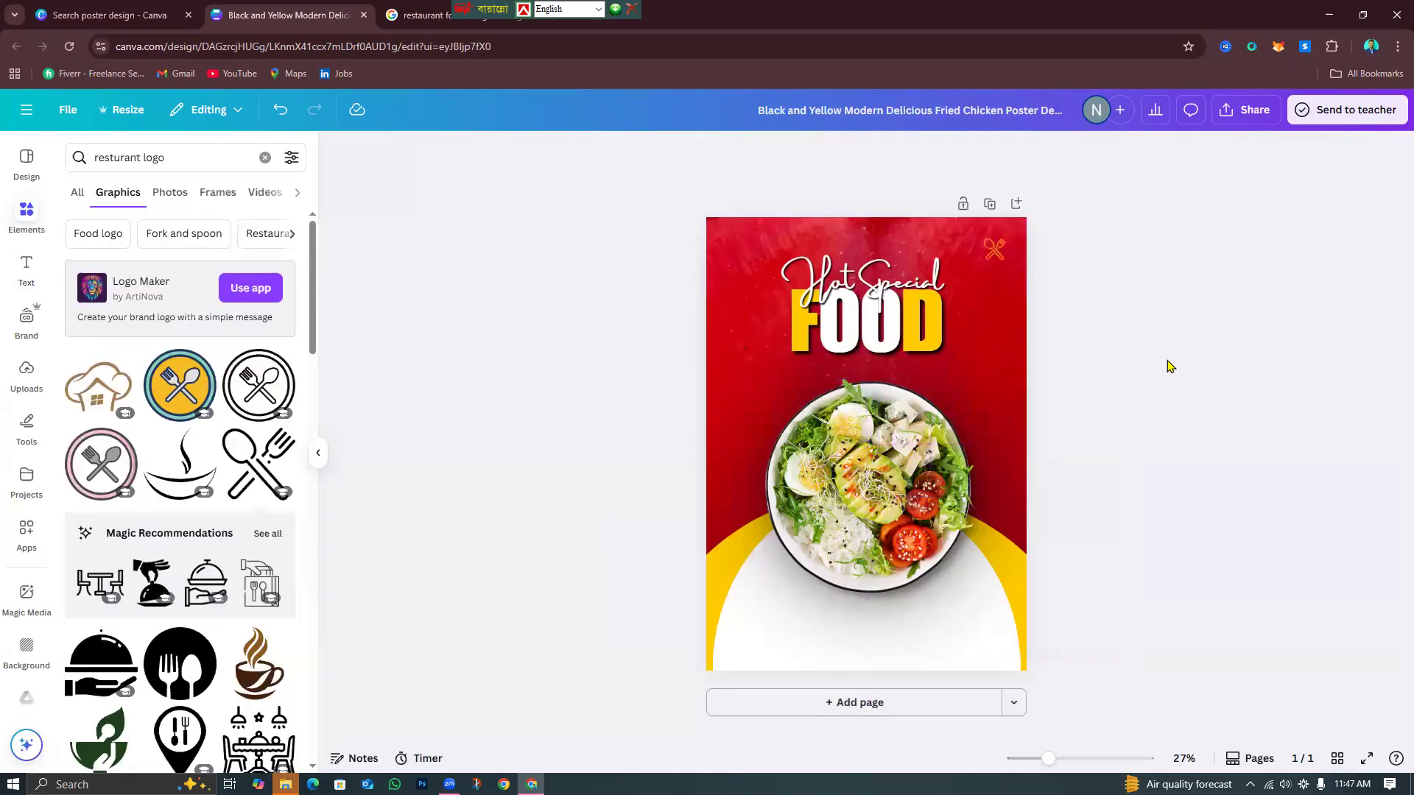
left_click_drag(993, 254, 741, 255)
left_click(759, 208)
Try the steaming-bowl graphic in yellow, shrunk at the top-right, then delete it too.
scroll(191, 567, "down", 2)
scroll(191, 567, "up", 2)
left_click(197, 436)
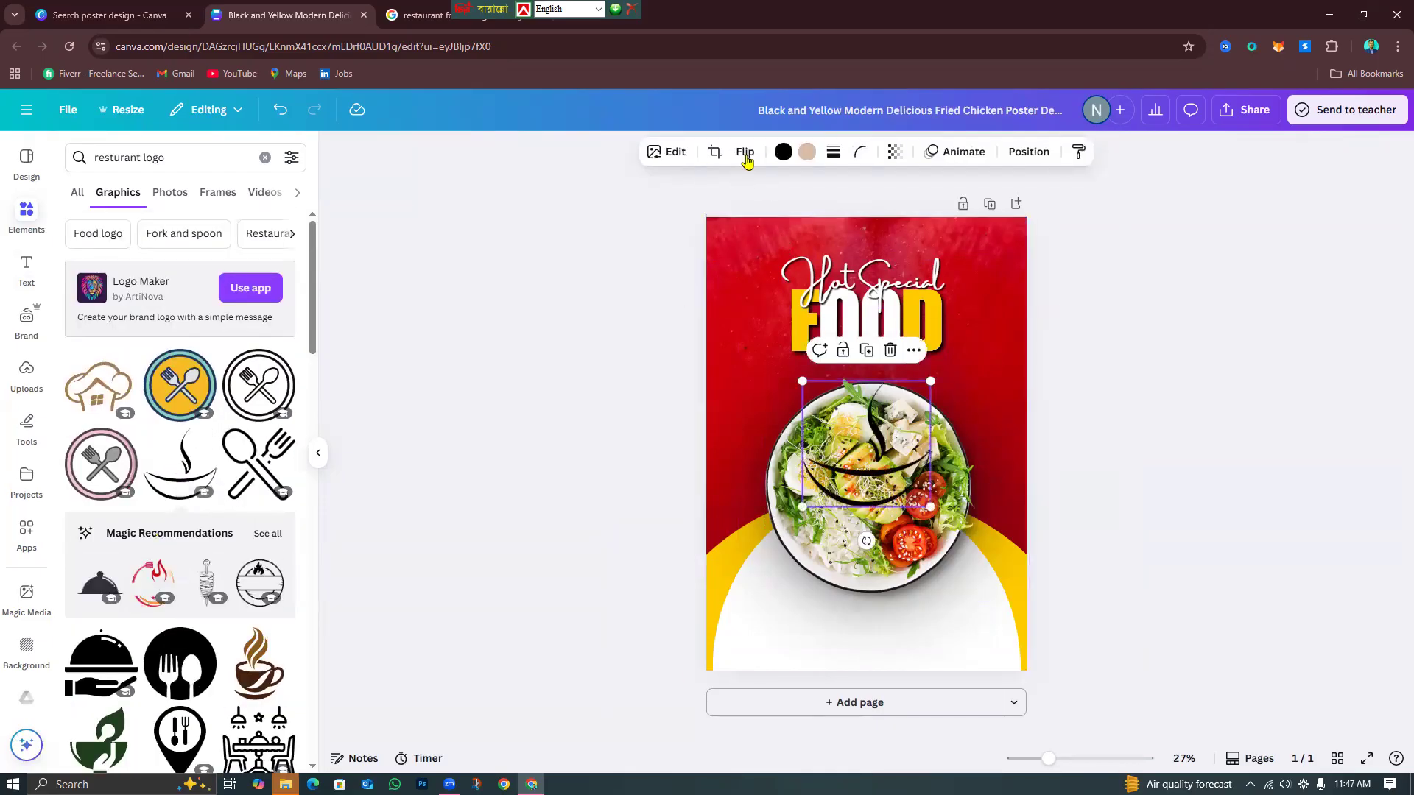
left_click(784, 152)
left_click(185, 260)
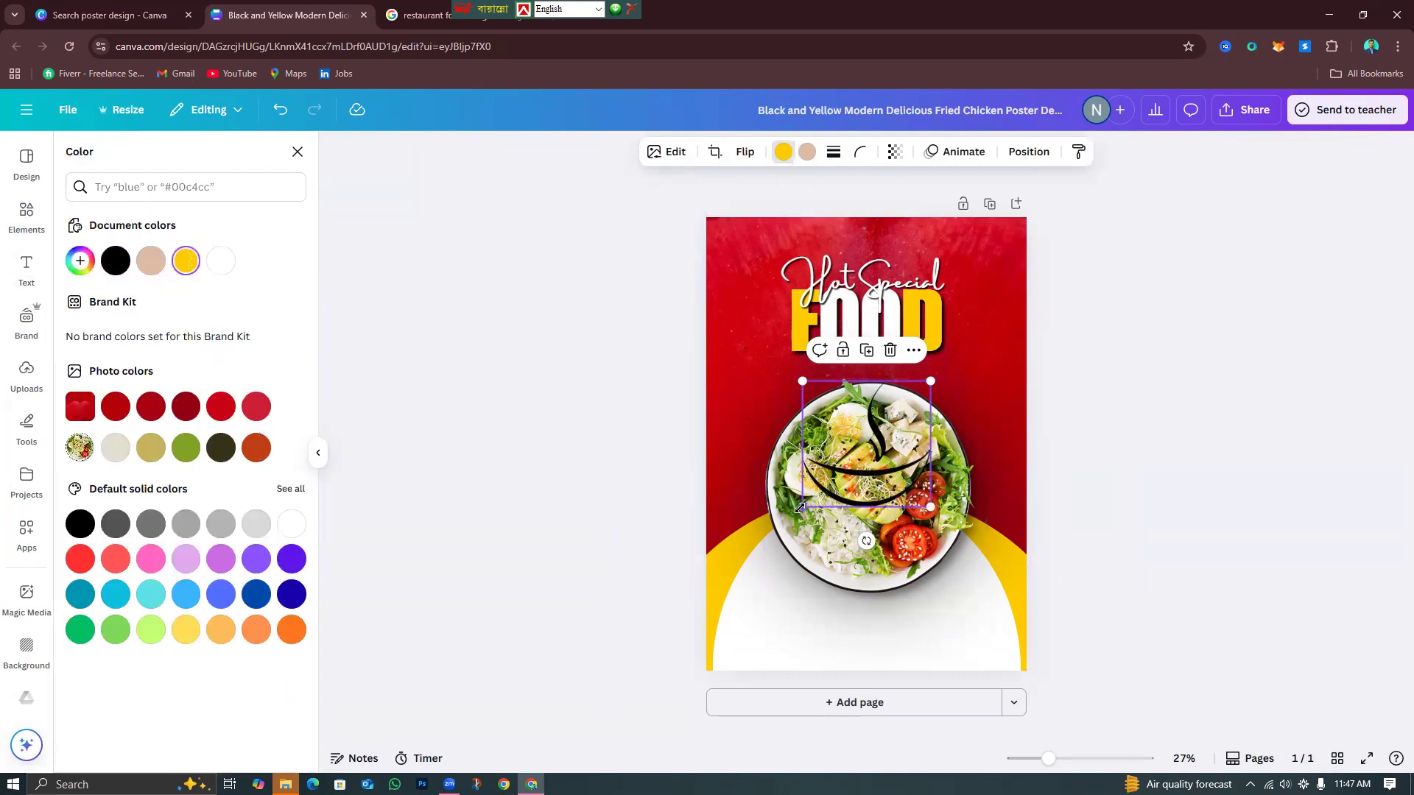
left_click_drag(800, 508, 930, 426)
left_click_drag(965, 369, 1002, 291)
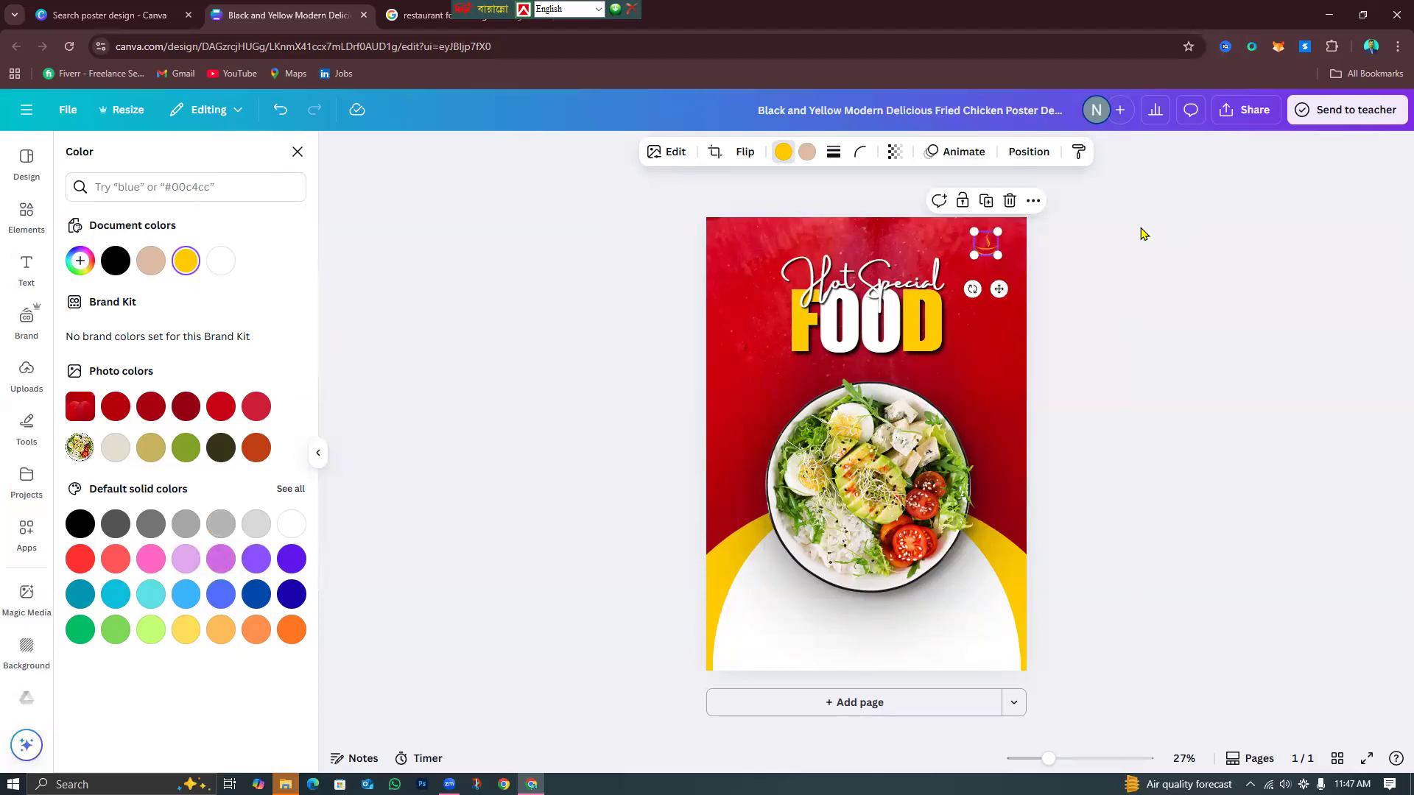
key("Delete")
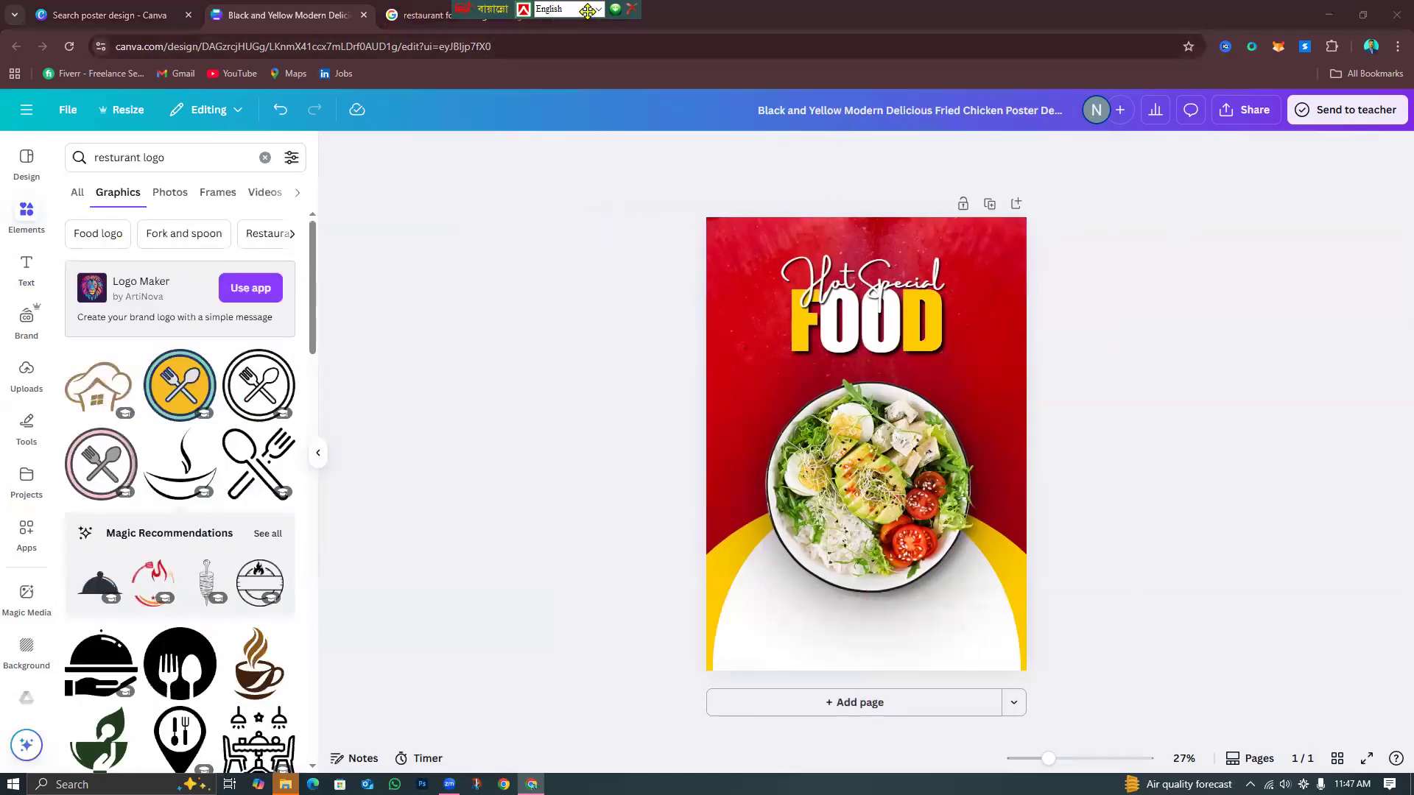
Run a Google search for 'resturant logo' in a new browser tab.
left_click(566, 14)
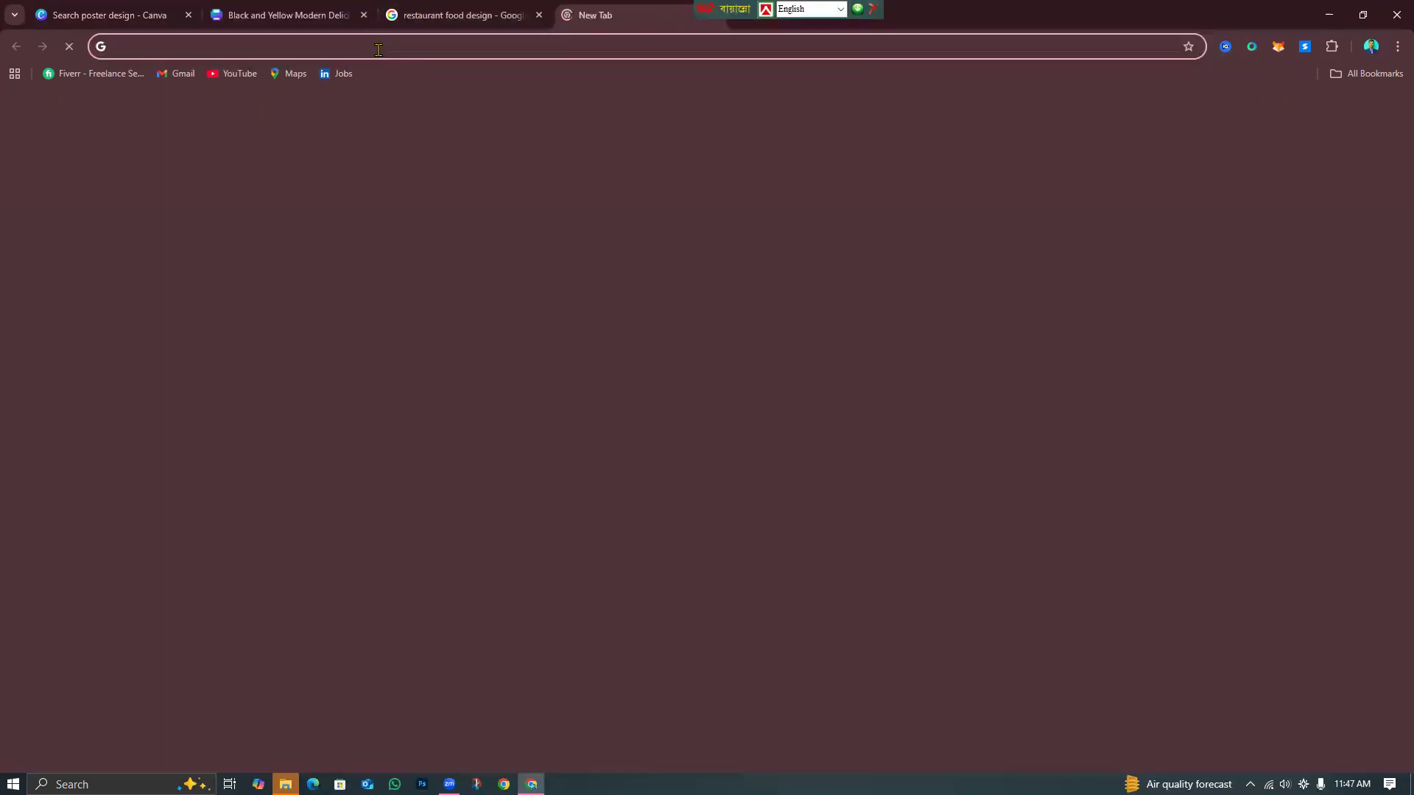
left_click(378, 46)
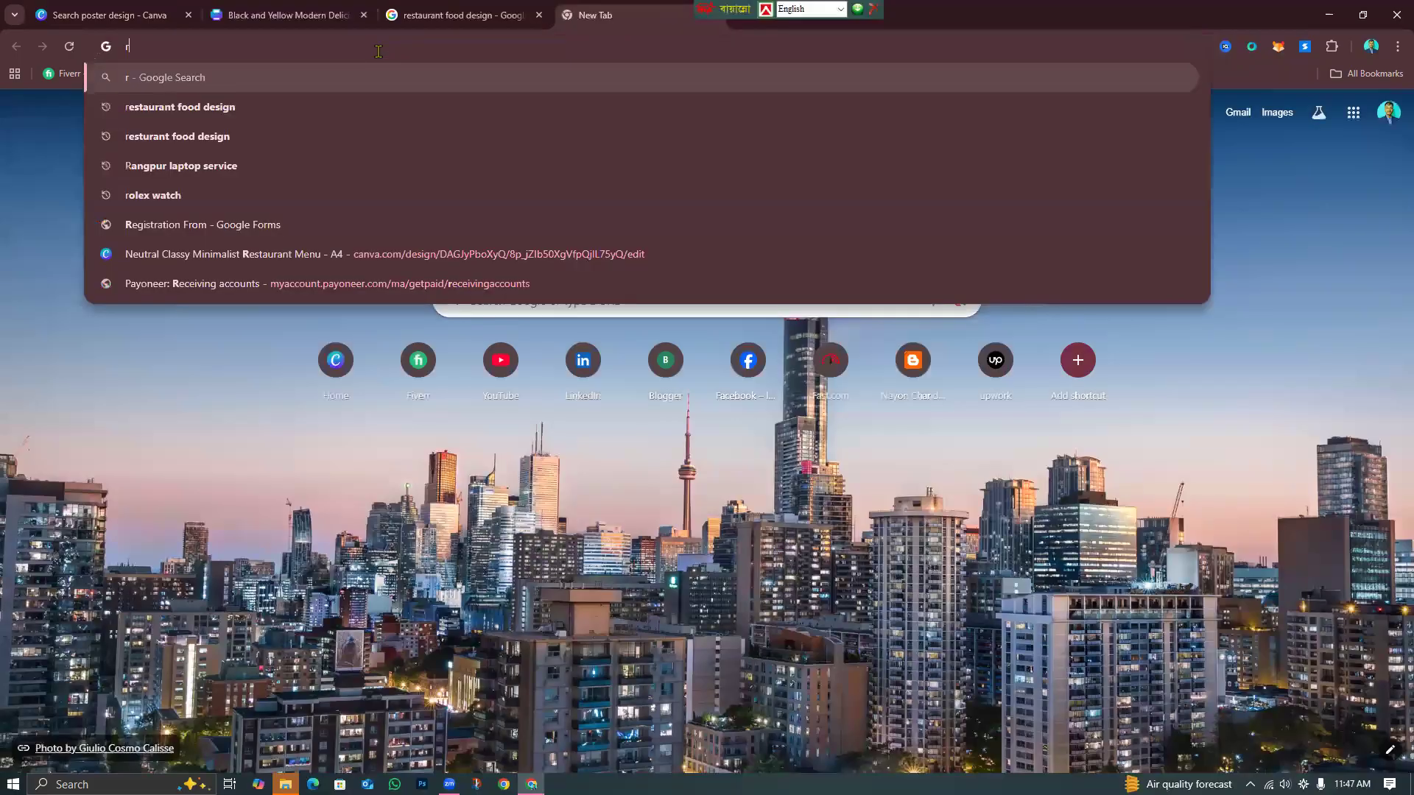
type("rest")
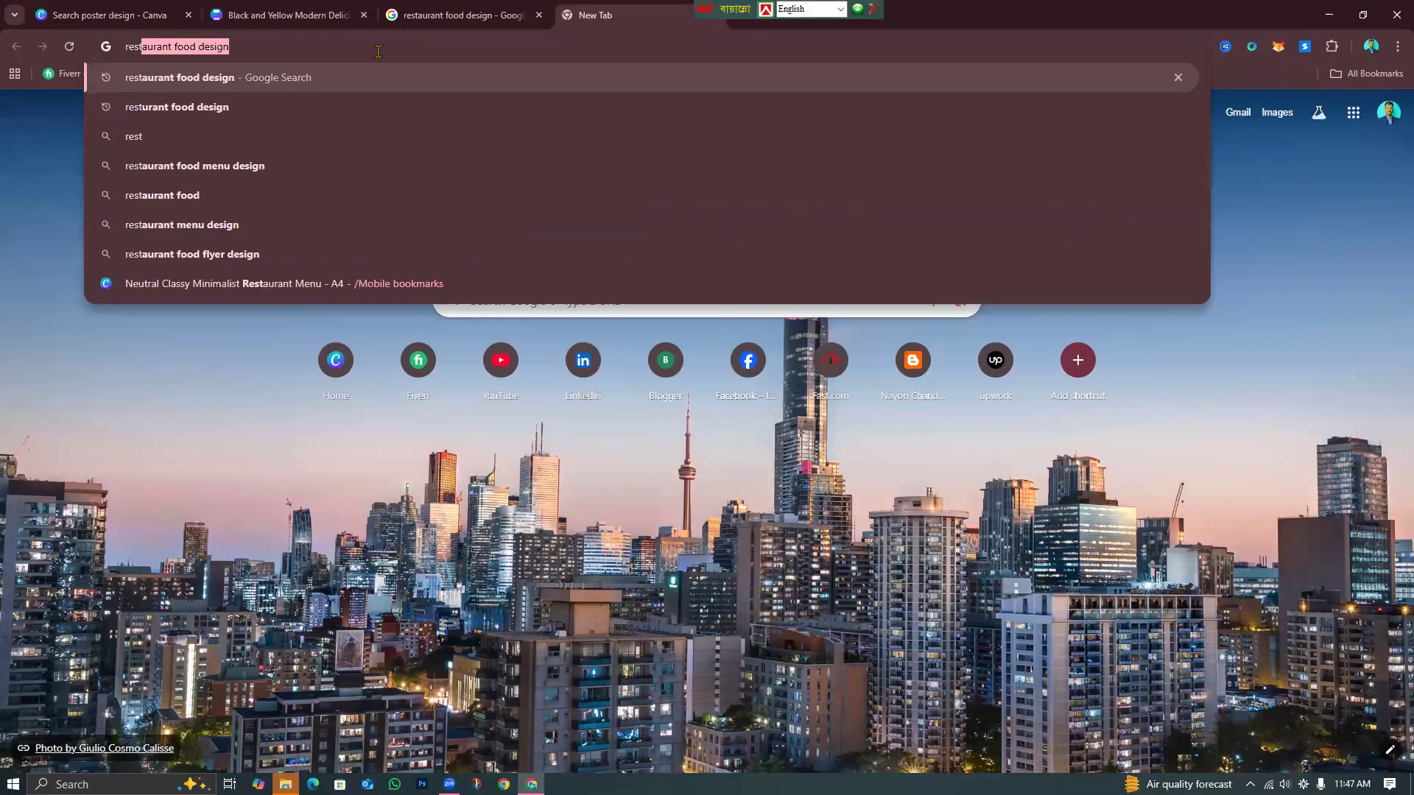
type("urant lo")
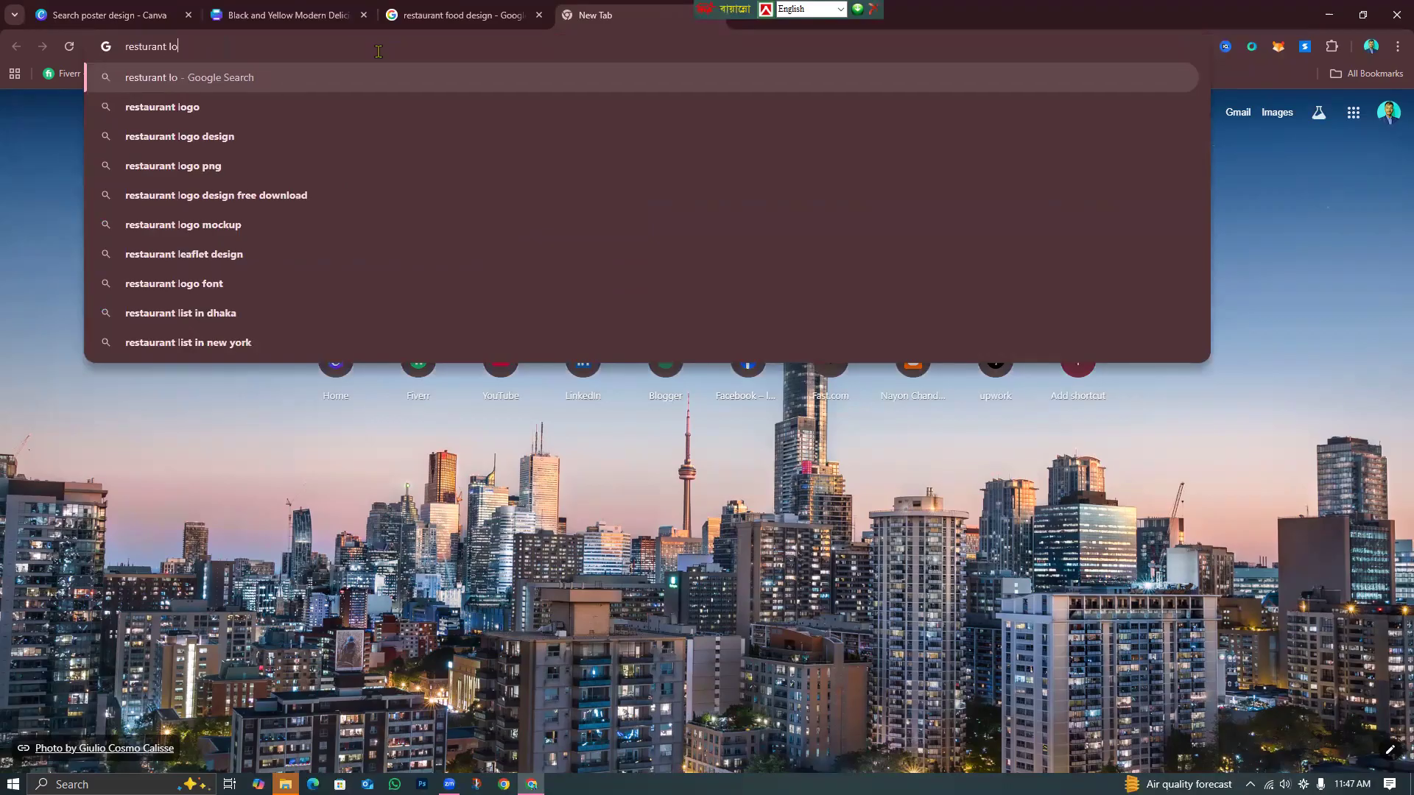
type("go")
key("Return")
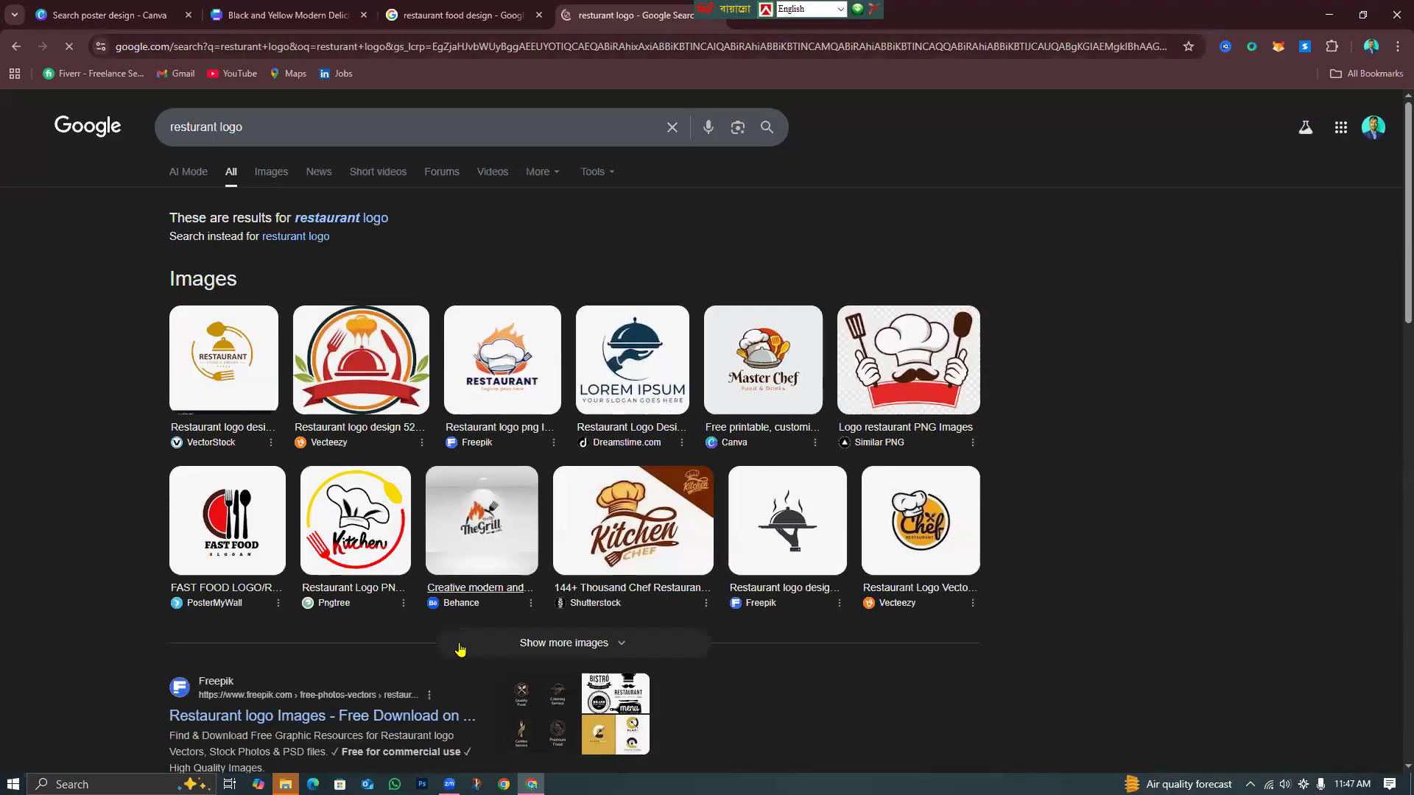
Save the Uncle Master Chef logo image to the computer and return to Canva.
left_click(605, 643)
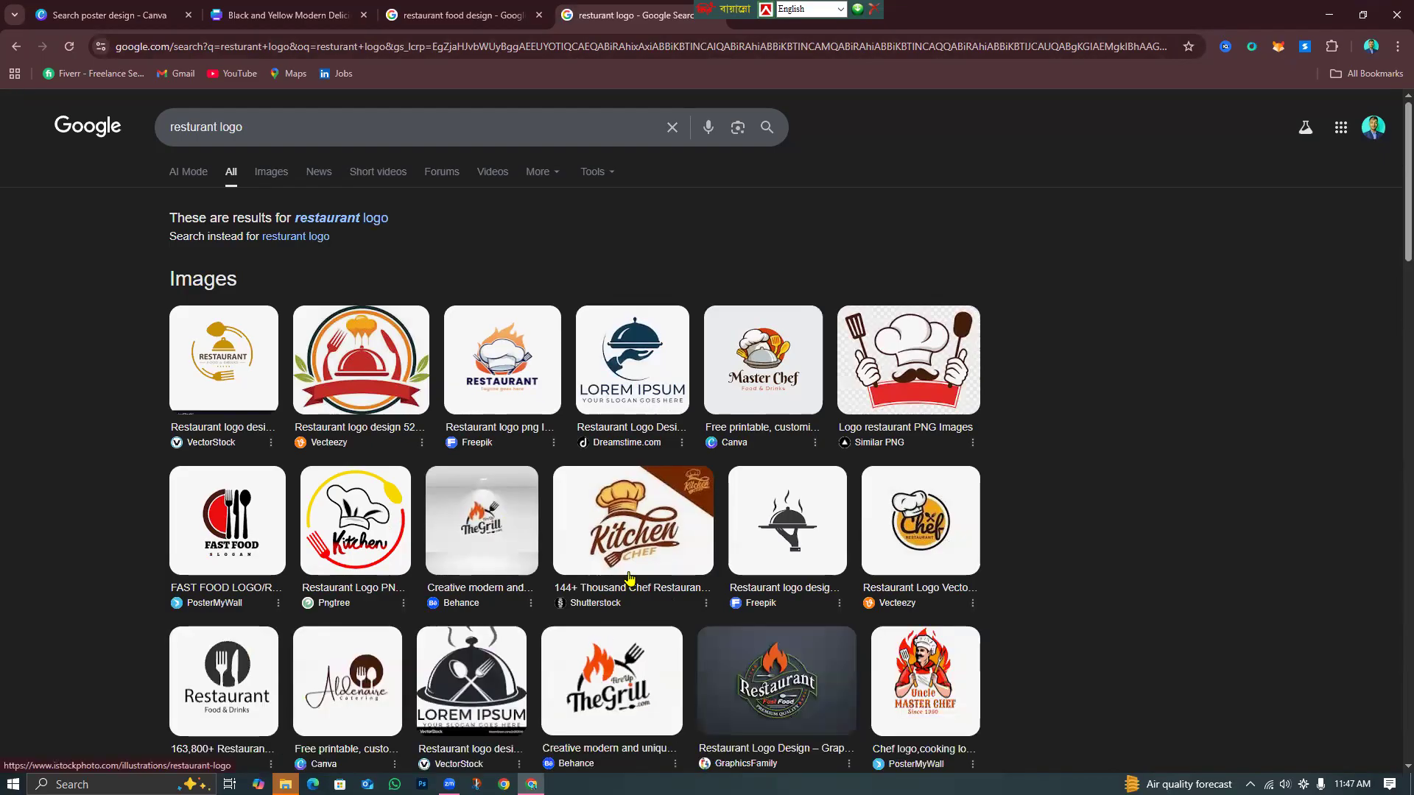
scroll(637, 597, "down", 3)
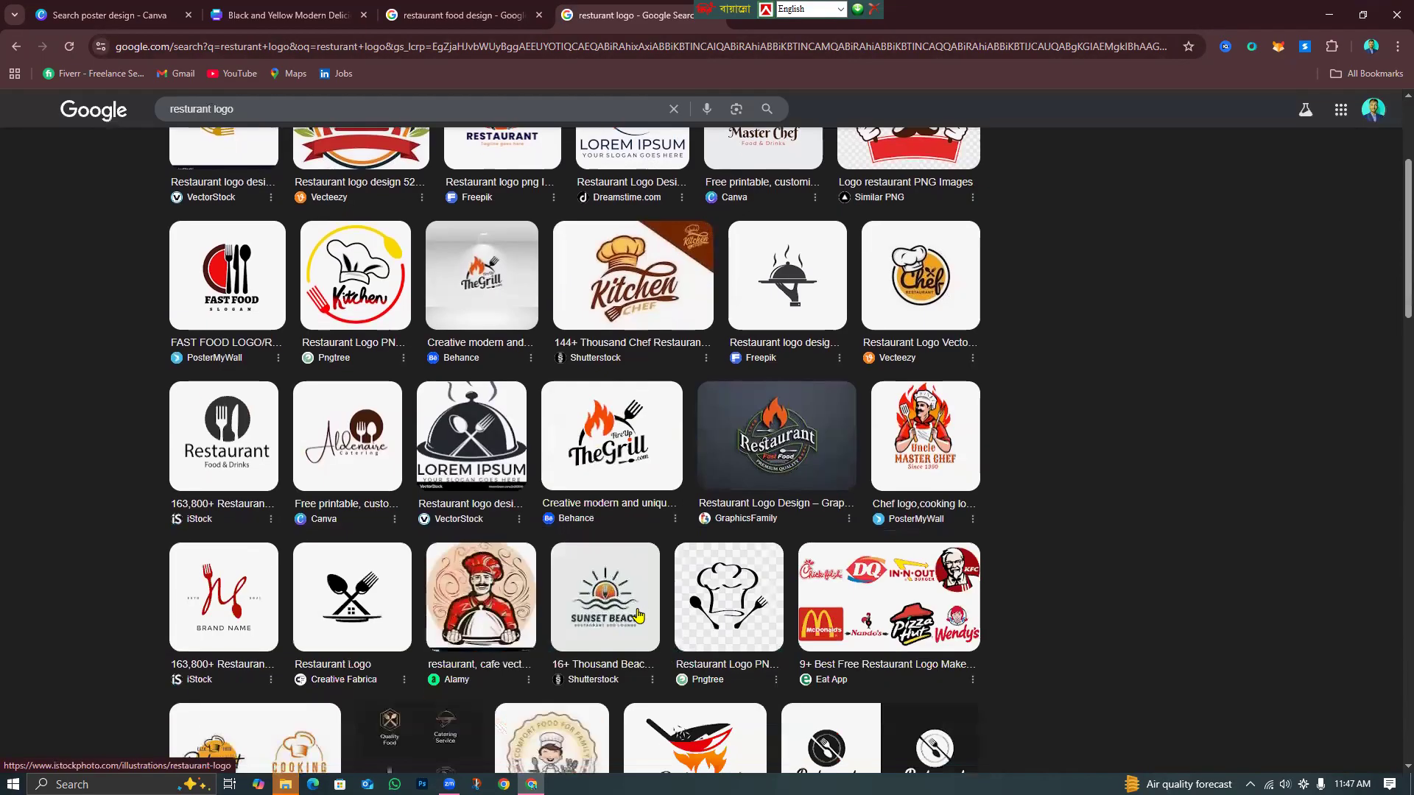
scroll(638, 615, "down", 3)
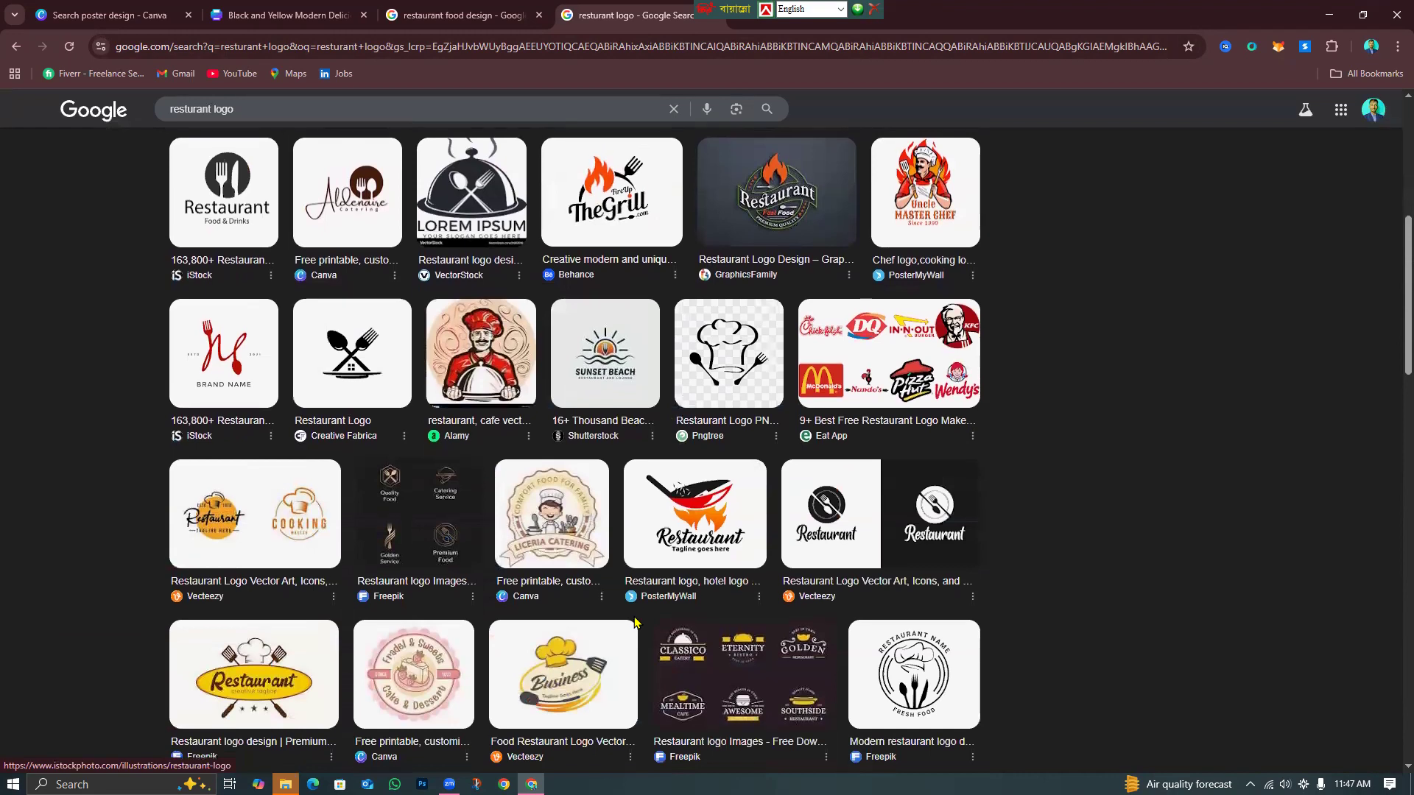
scroll(635, 622, "up", 2)
scroll(633, 626, "up", 3)
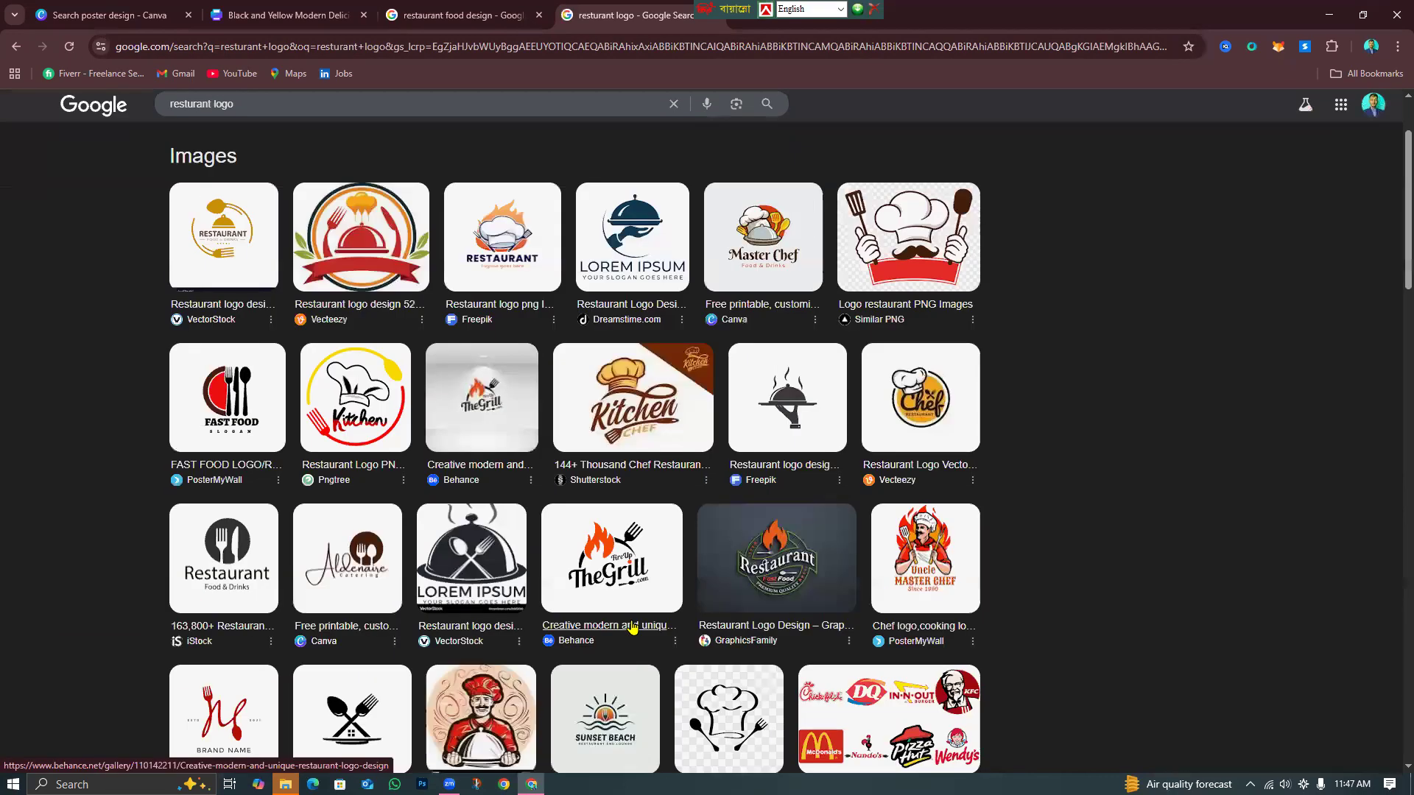
scroll(635, 627, "up", 2)
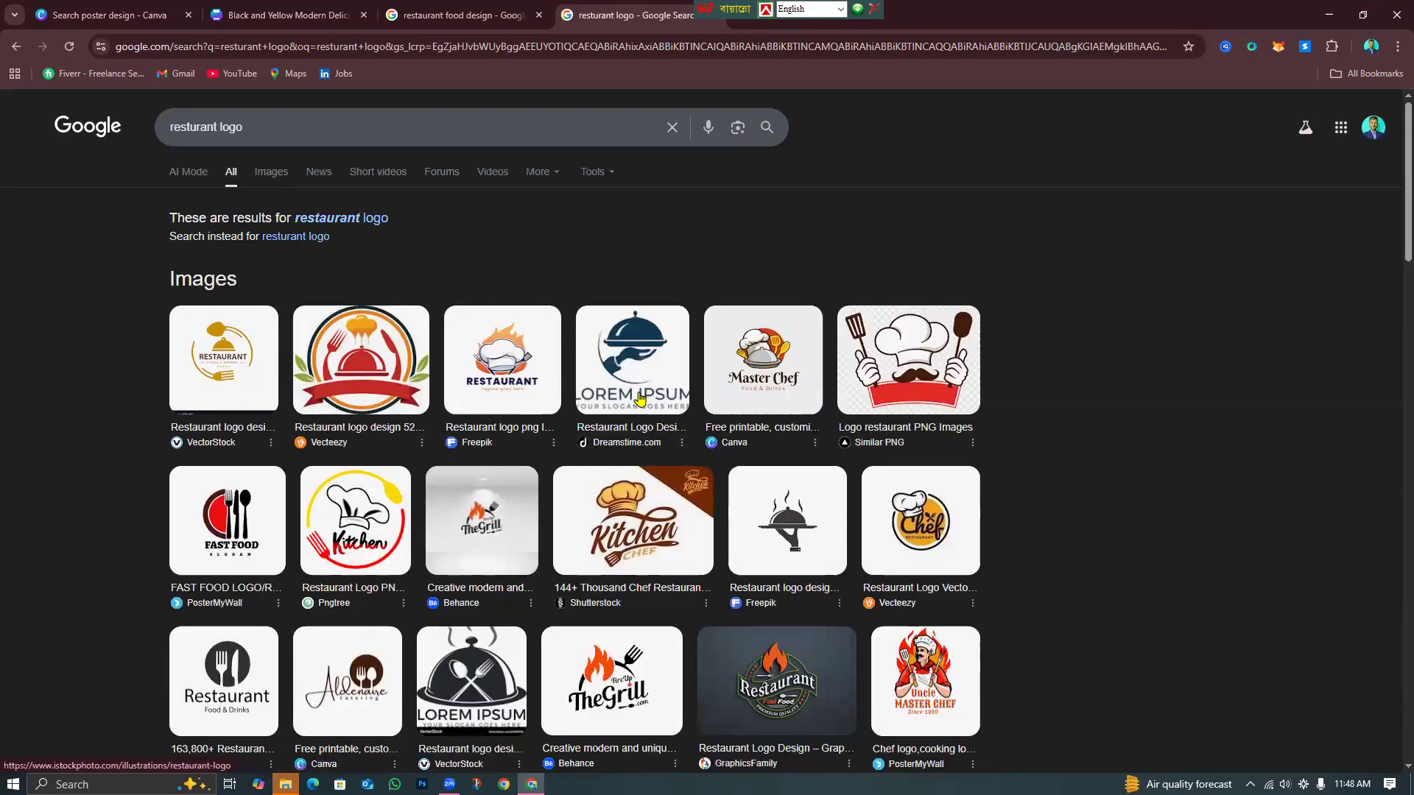
scroll(754, 546, "down", 3)
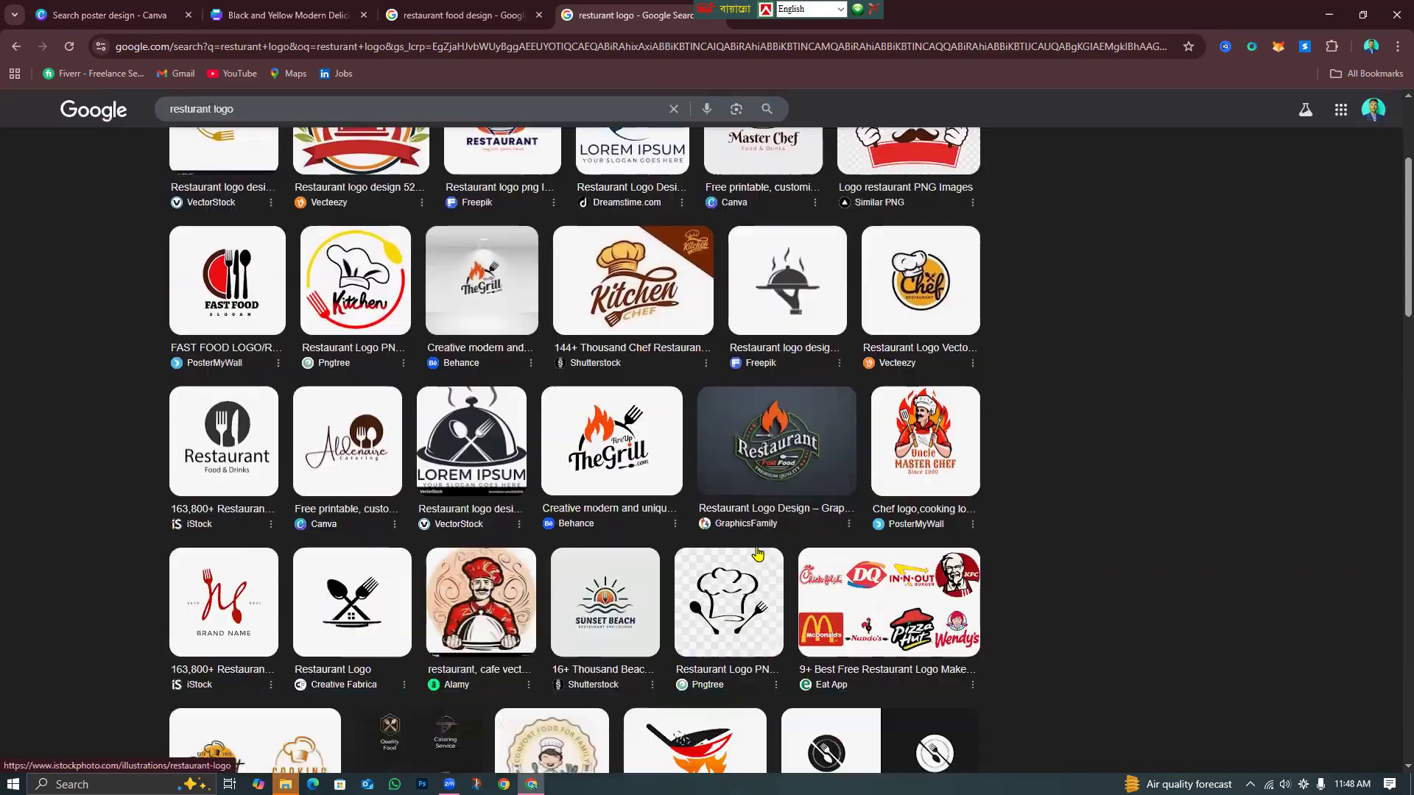
left_click(899, 420)
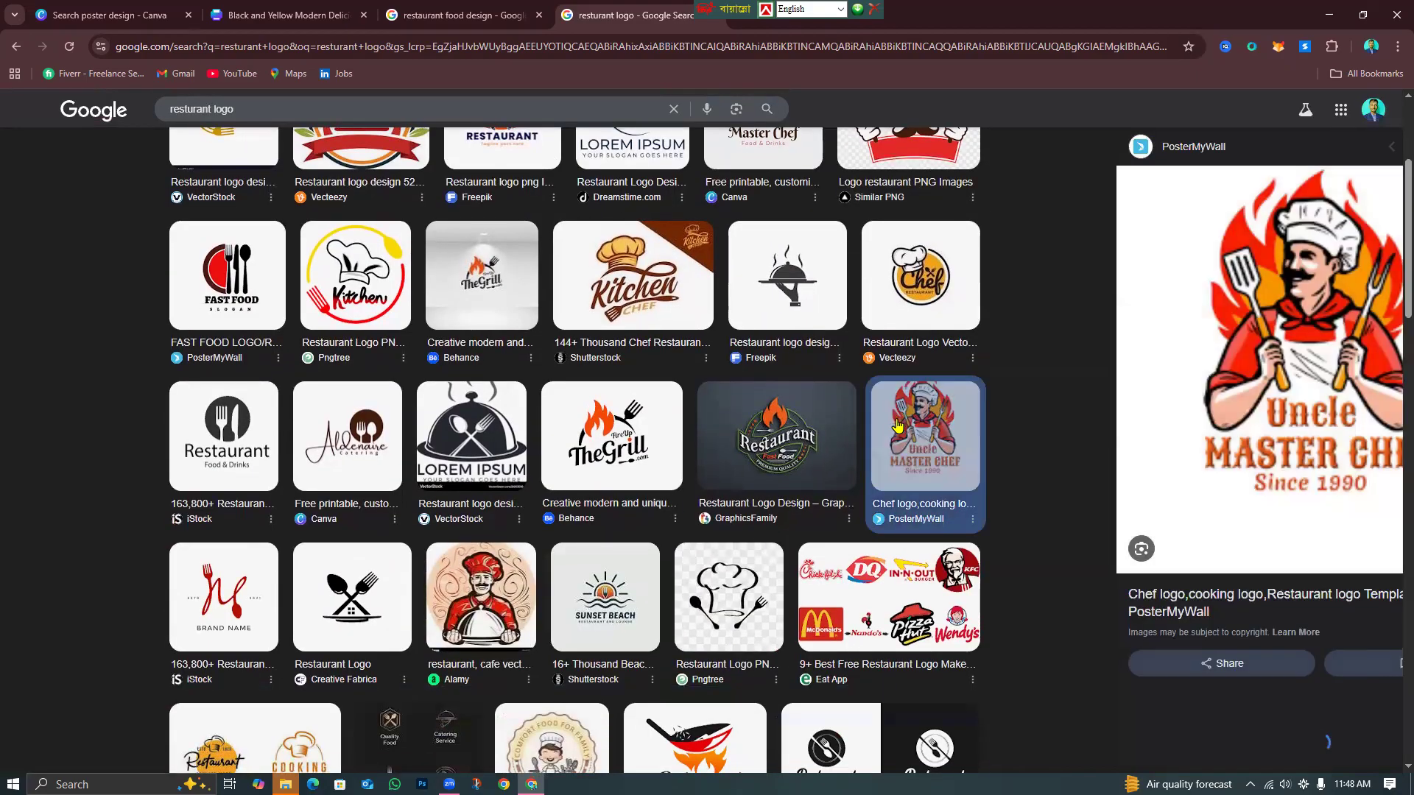
right_click(1208, 376)
left_click(1275, 595)
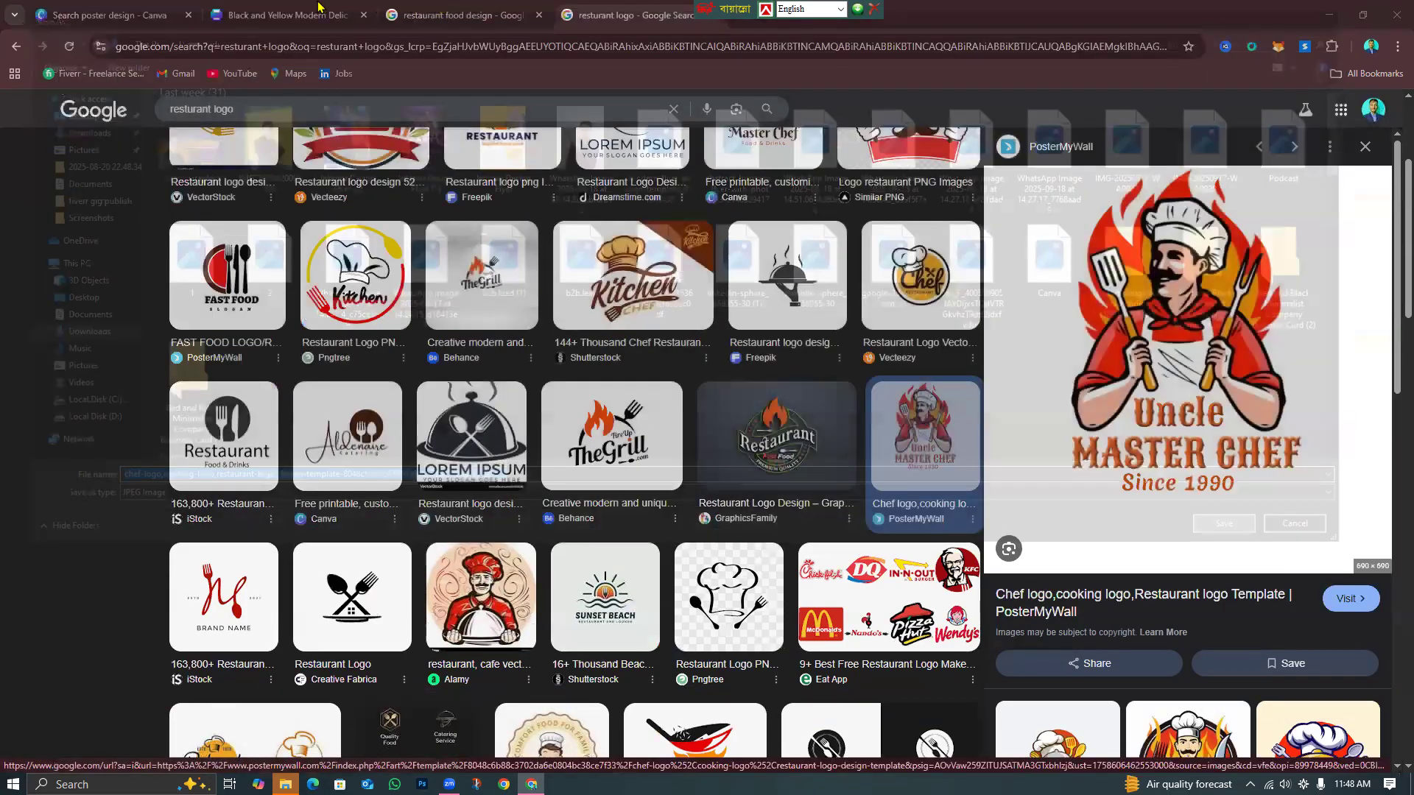
left_click(319, 9)
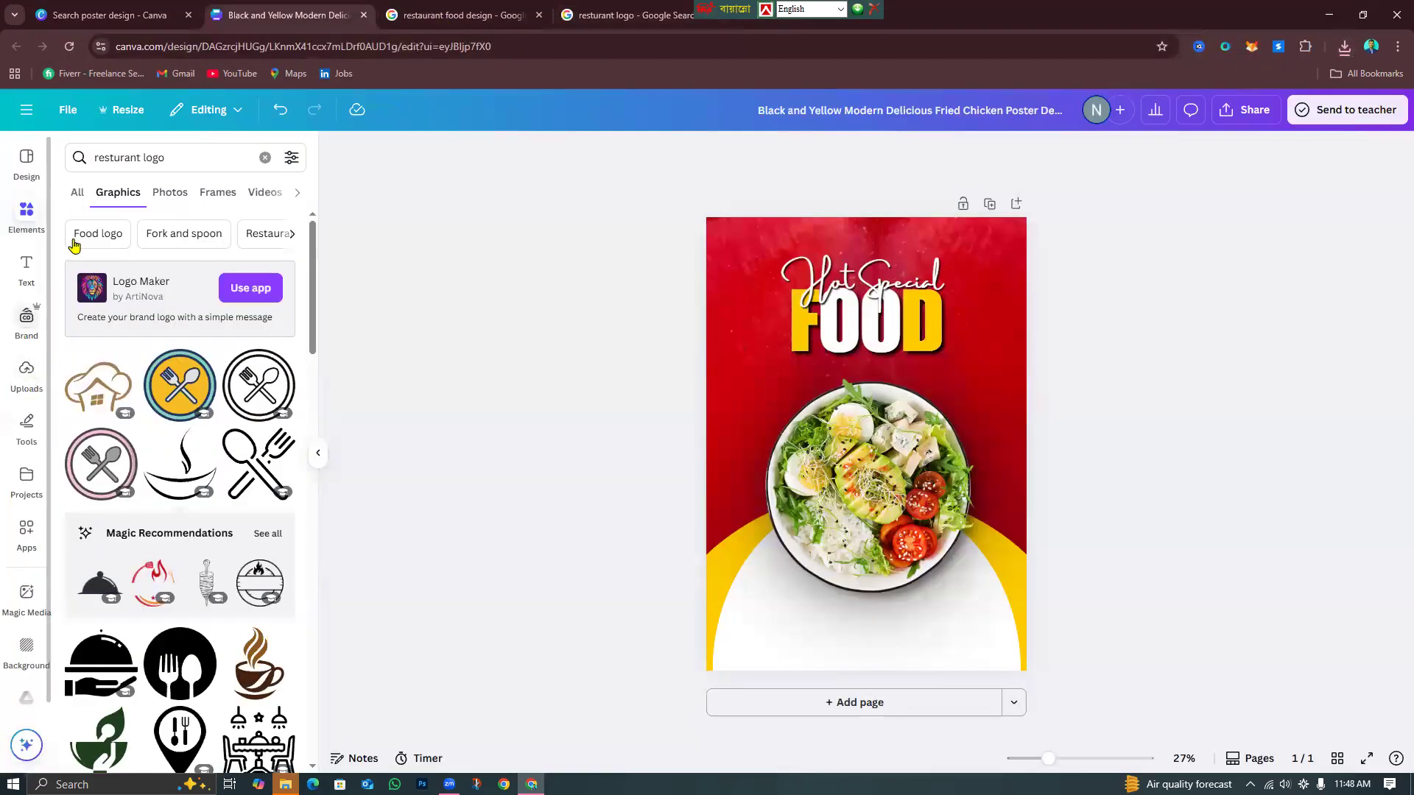
Upload the saved chef logo, remove its background, and shrink it into the top-right corner.
left_click(28, 385)
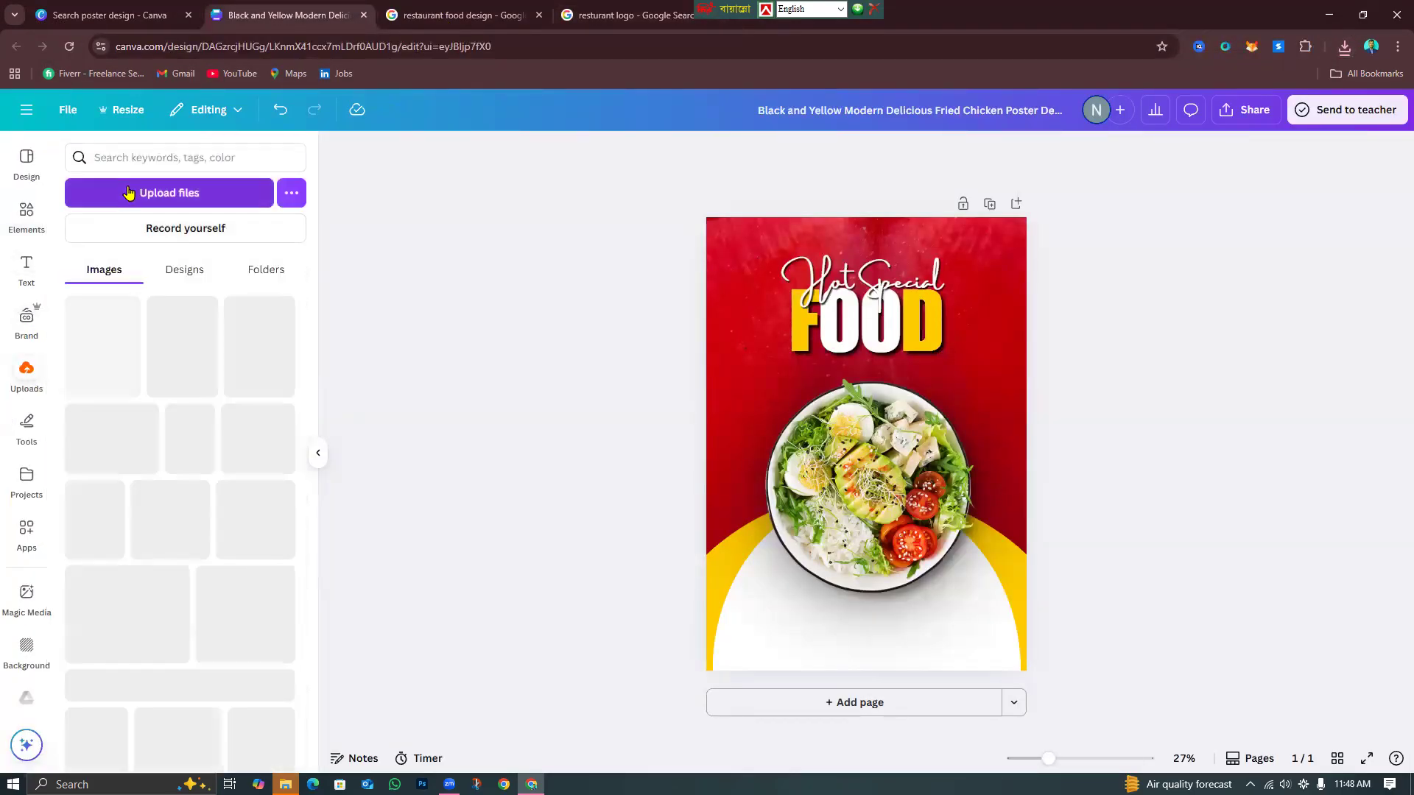
left_click(129, 192)
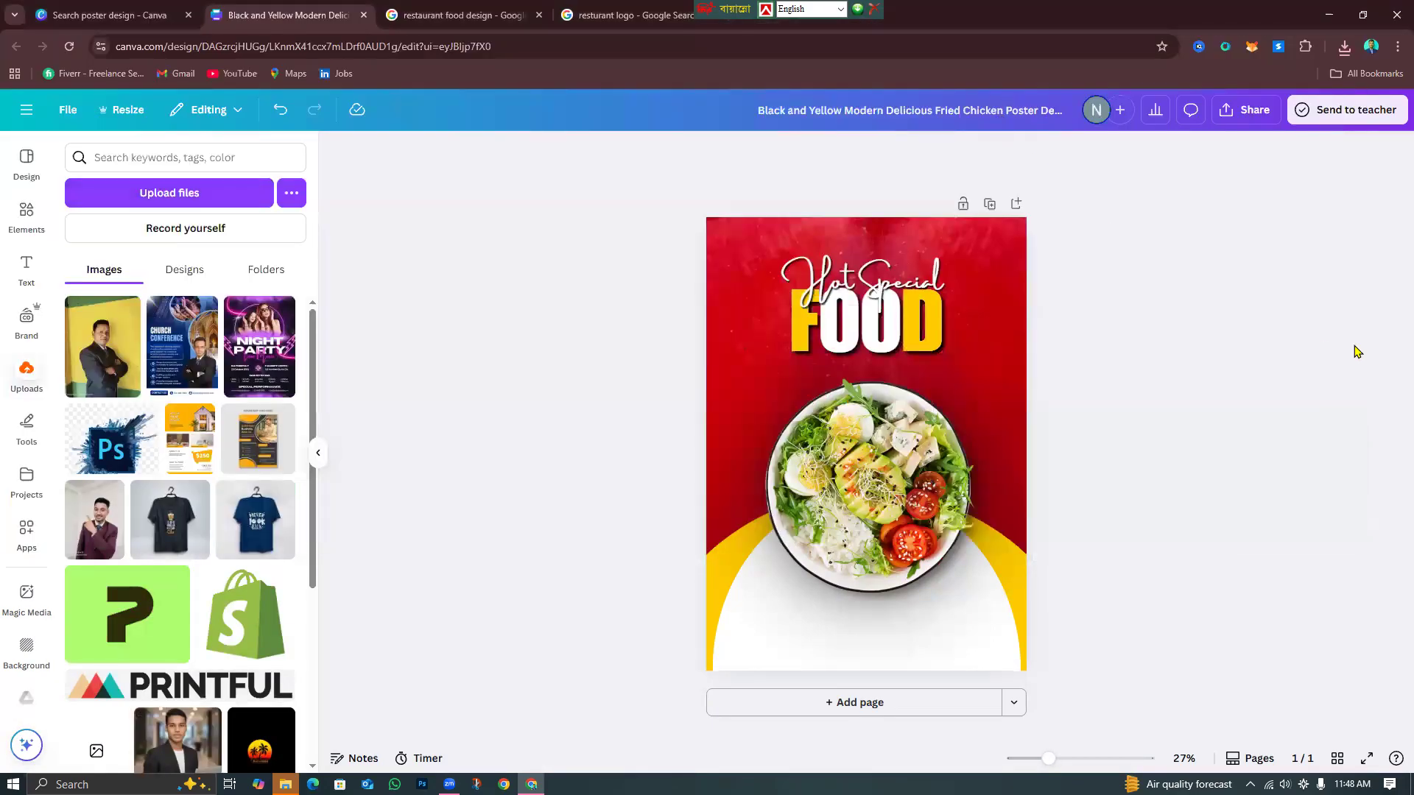
left_click(96, 352)
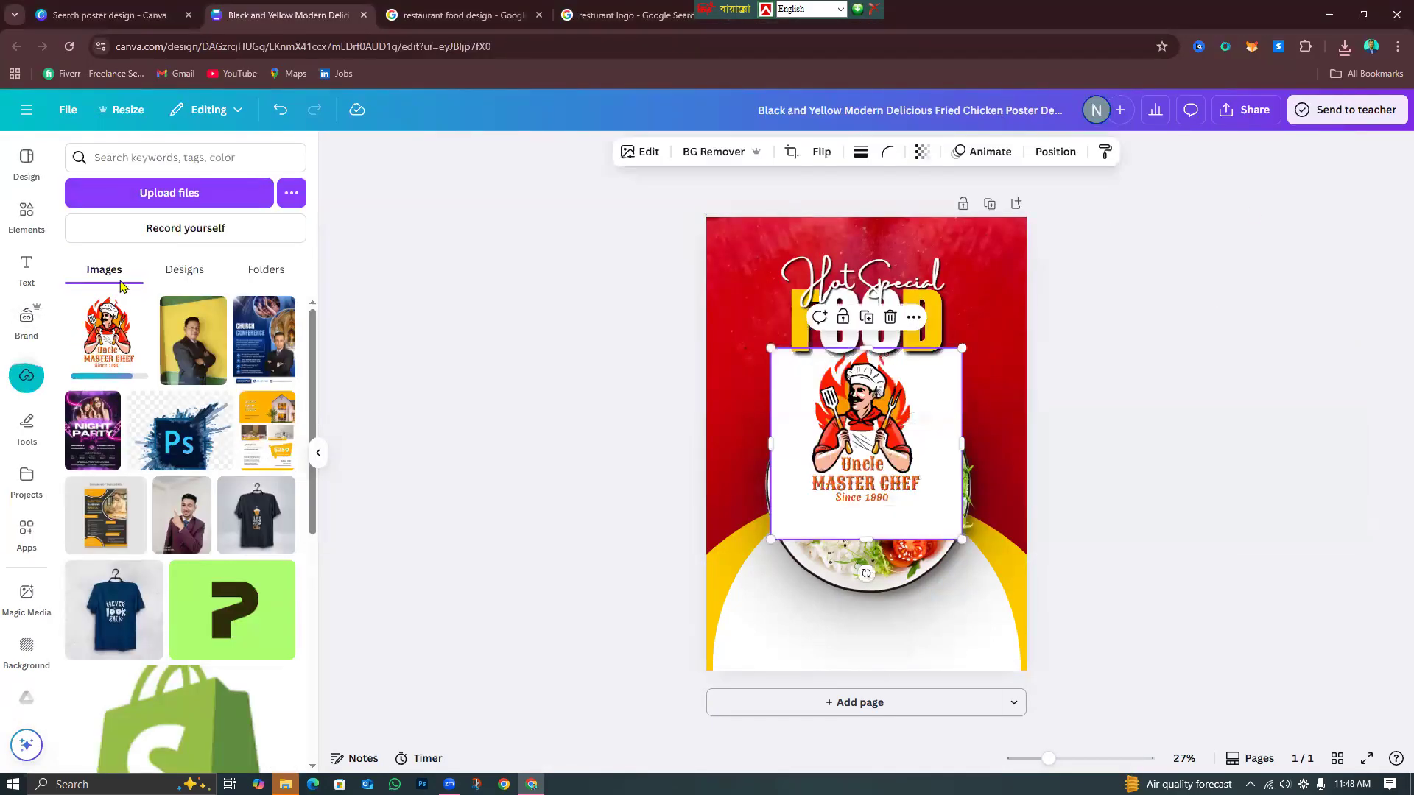
left_click(715, 153)
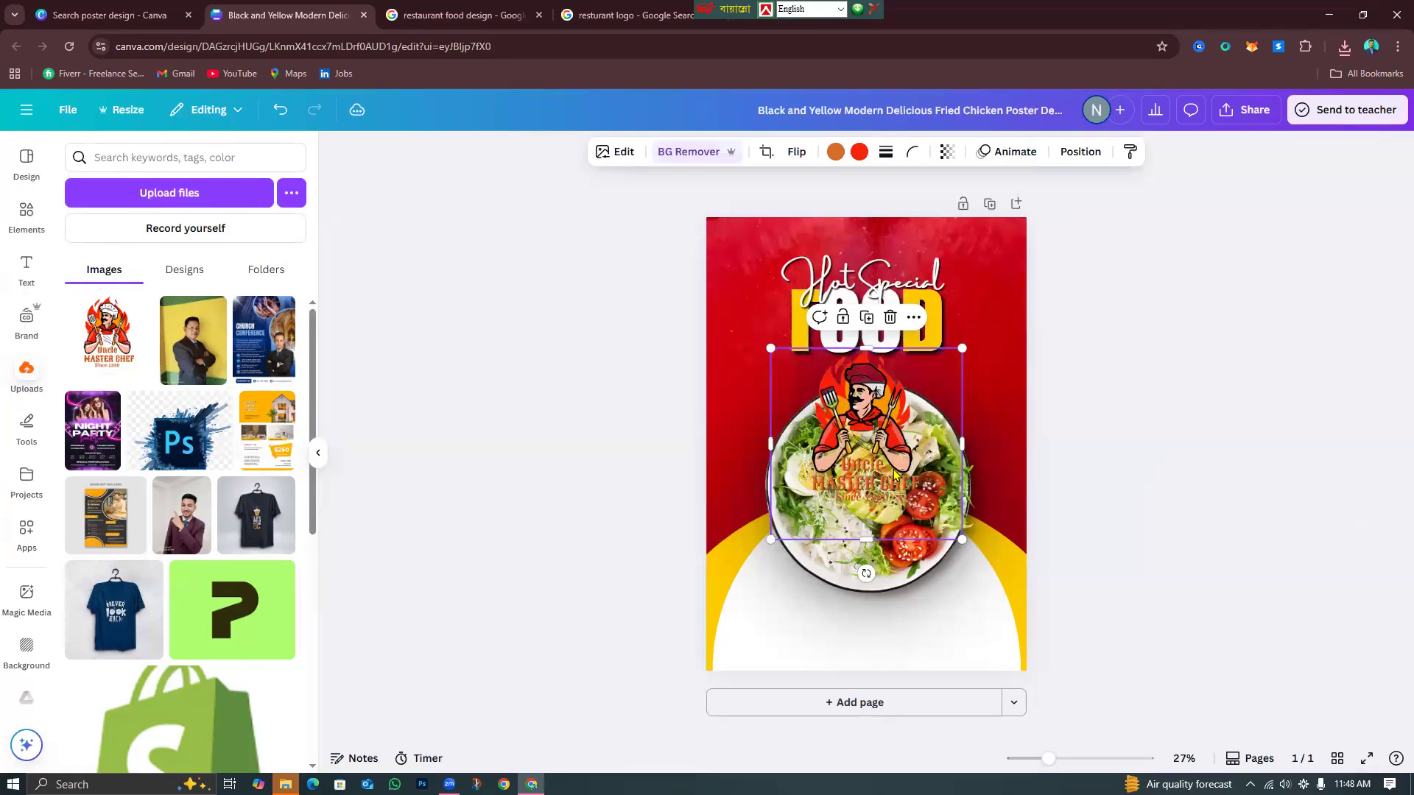
left_click_drag(961, 540, 986, 277)
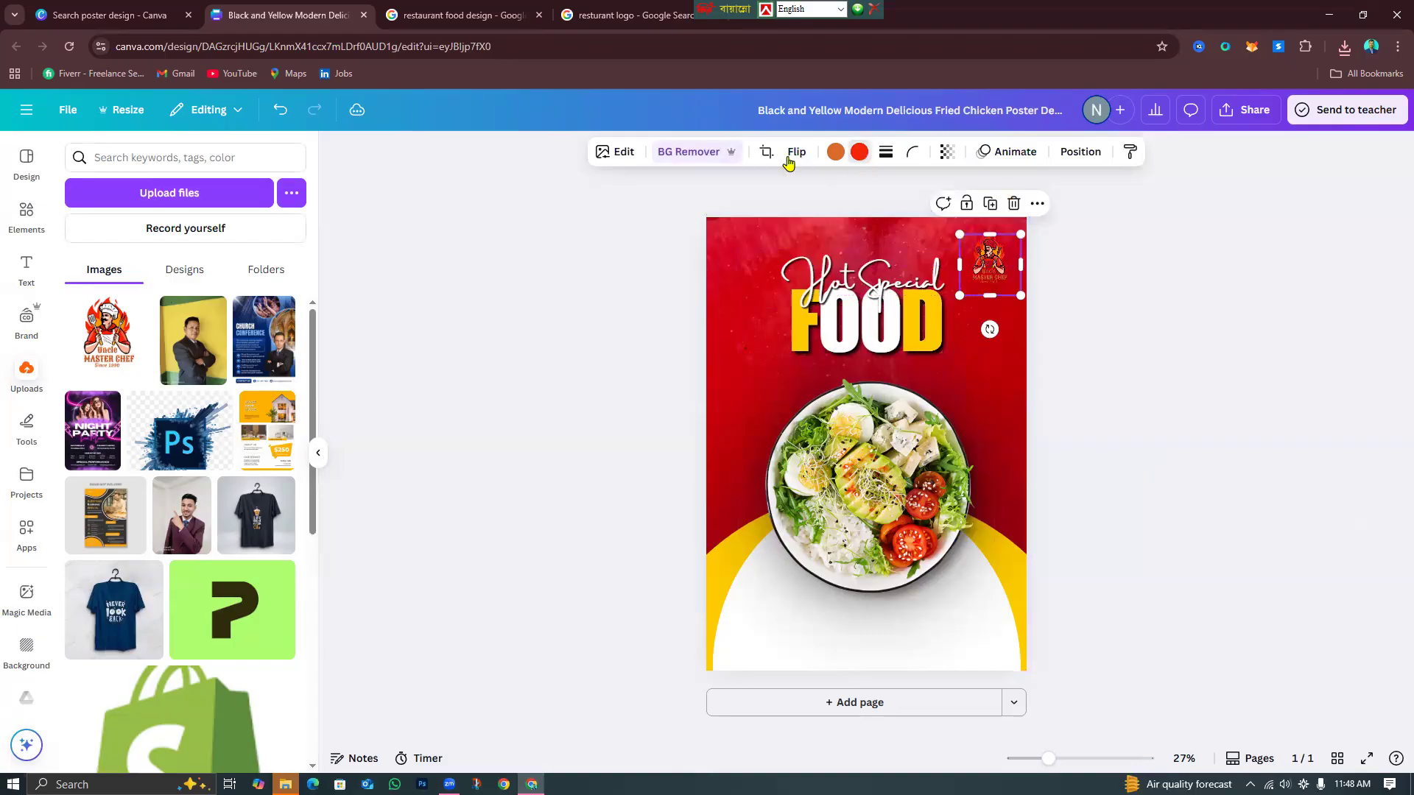
left_click(859, 152)
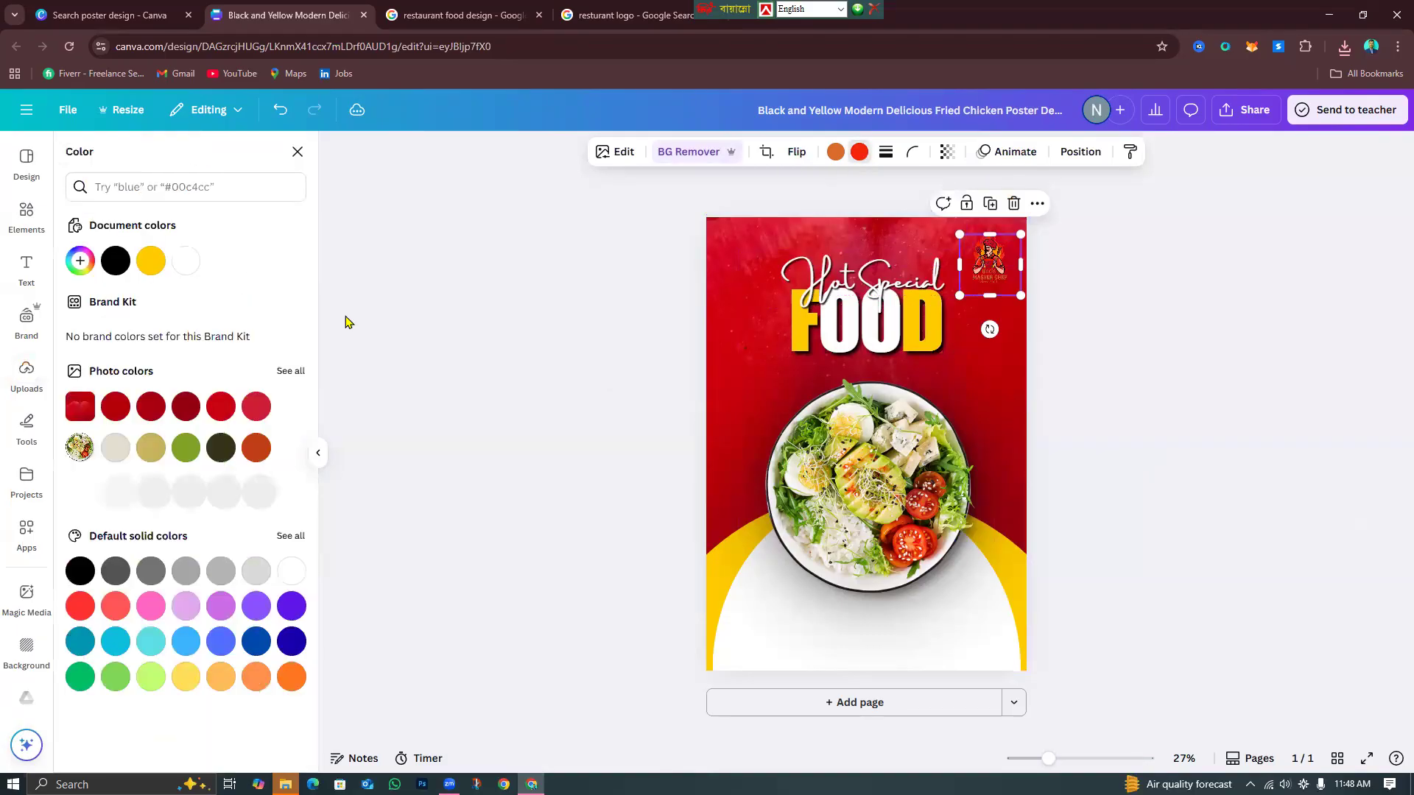
left_click(150, 262)
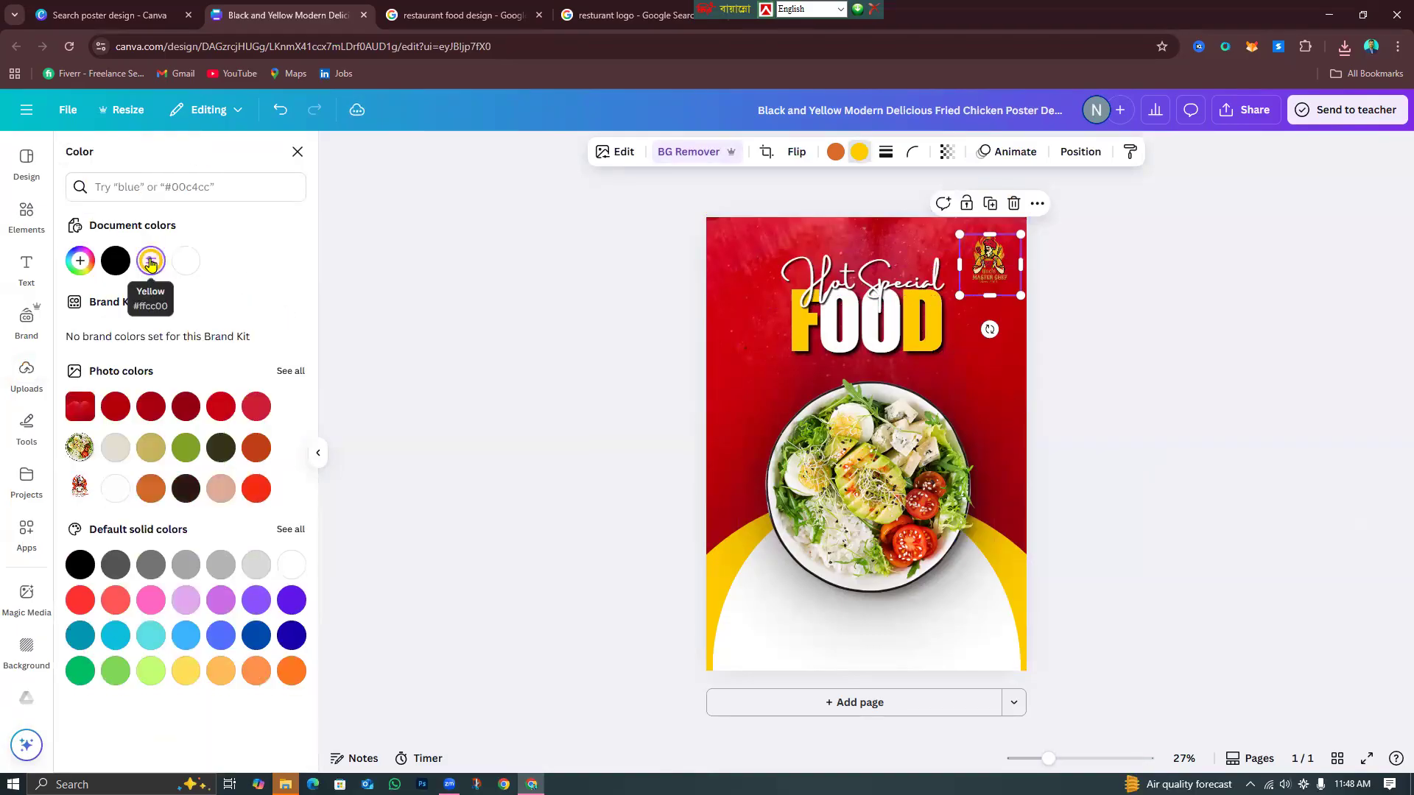
left_click(283, 113)
left_click(1091, 315)
left_click(1107, 312)
Give the chef logo a white Outline shadow.
left_click(1006, 267)
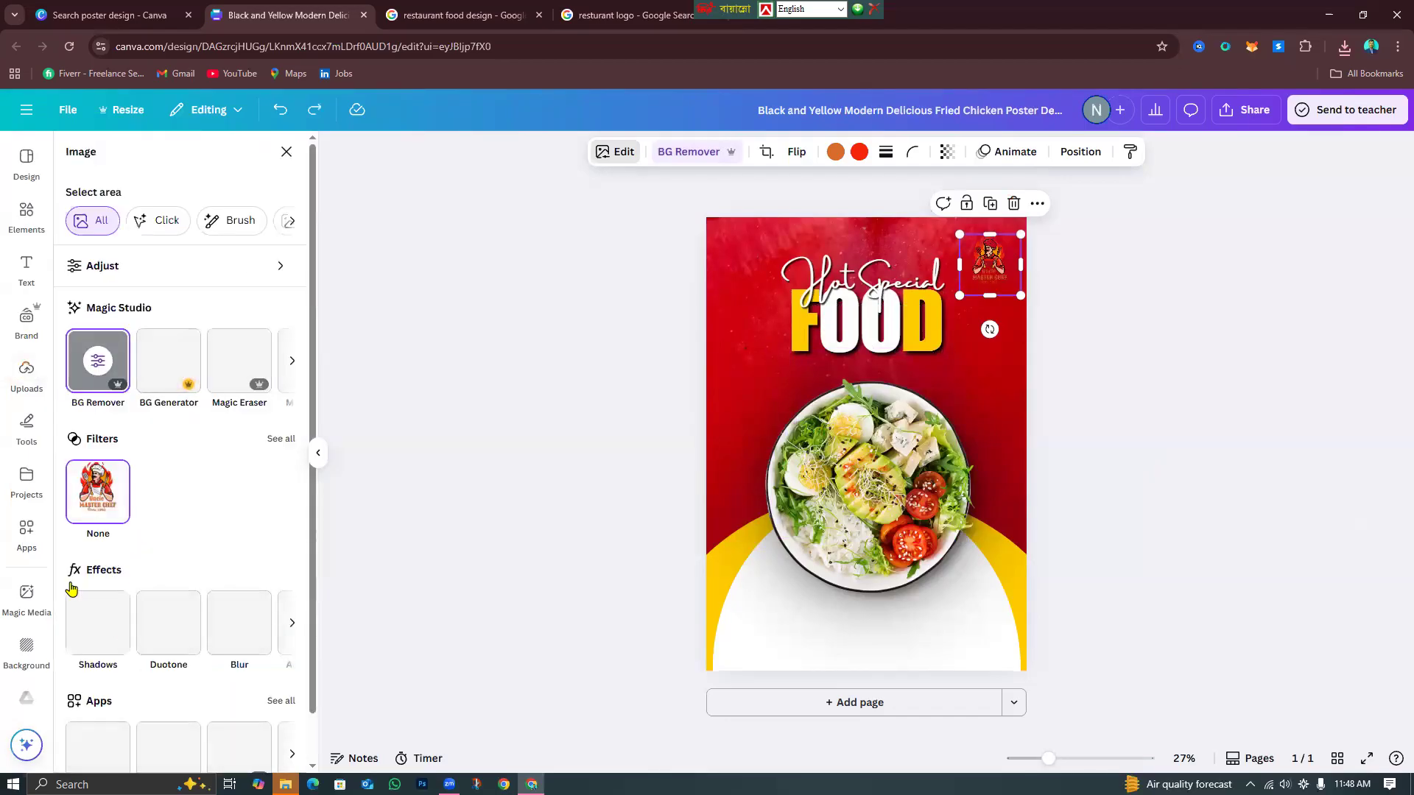
left_click(83, 622)
left_click(265, 308)
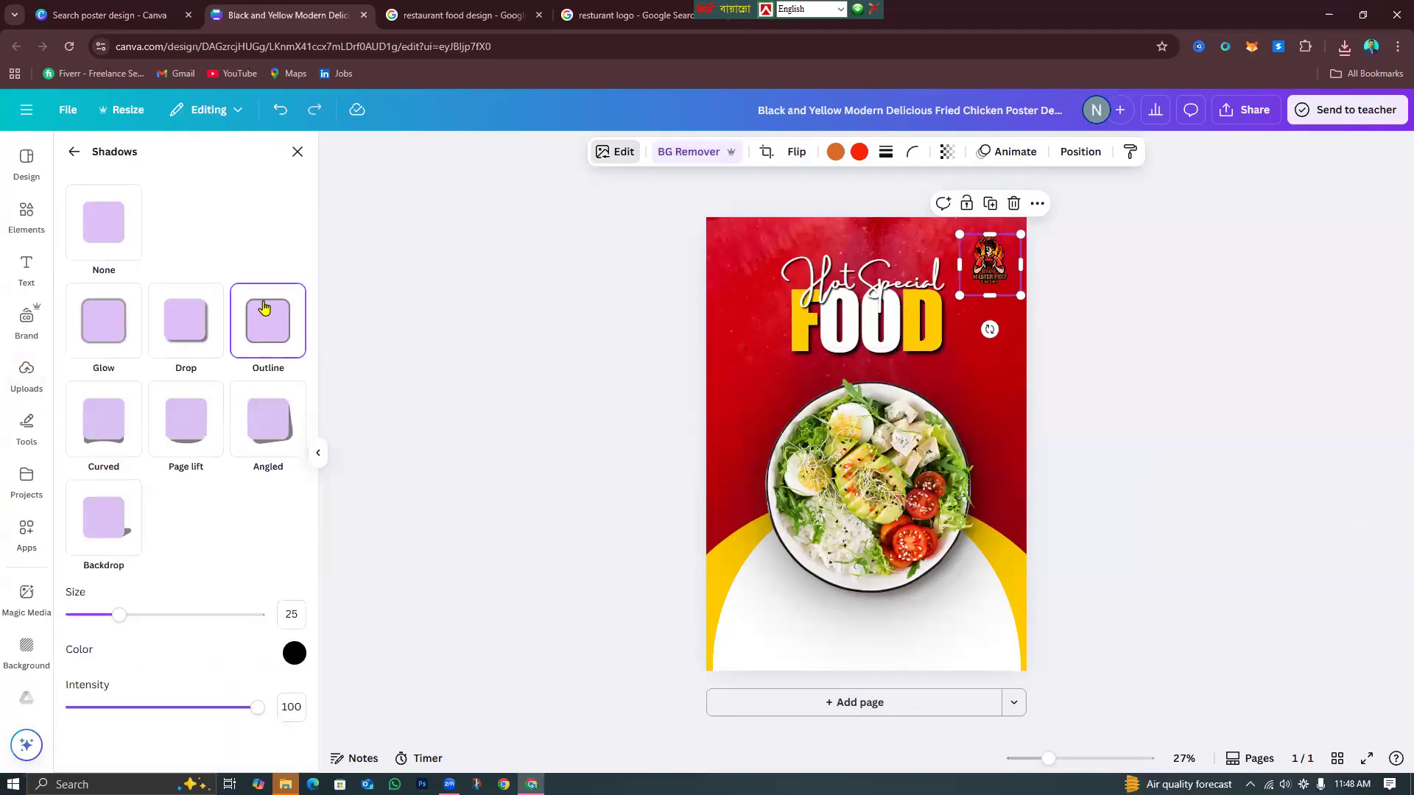
left_click(296, 653)
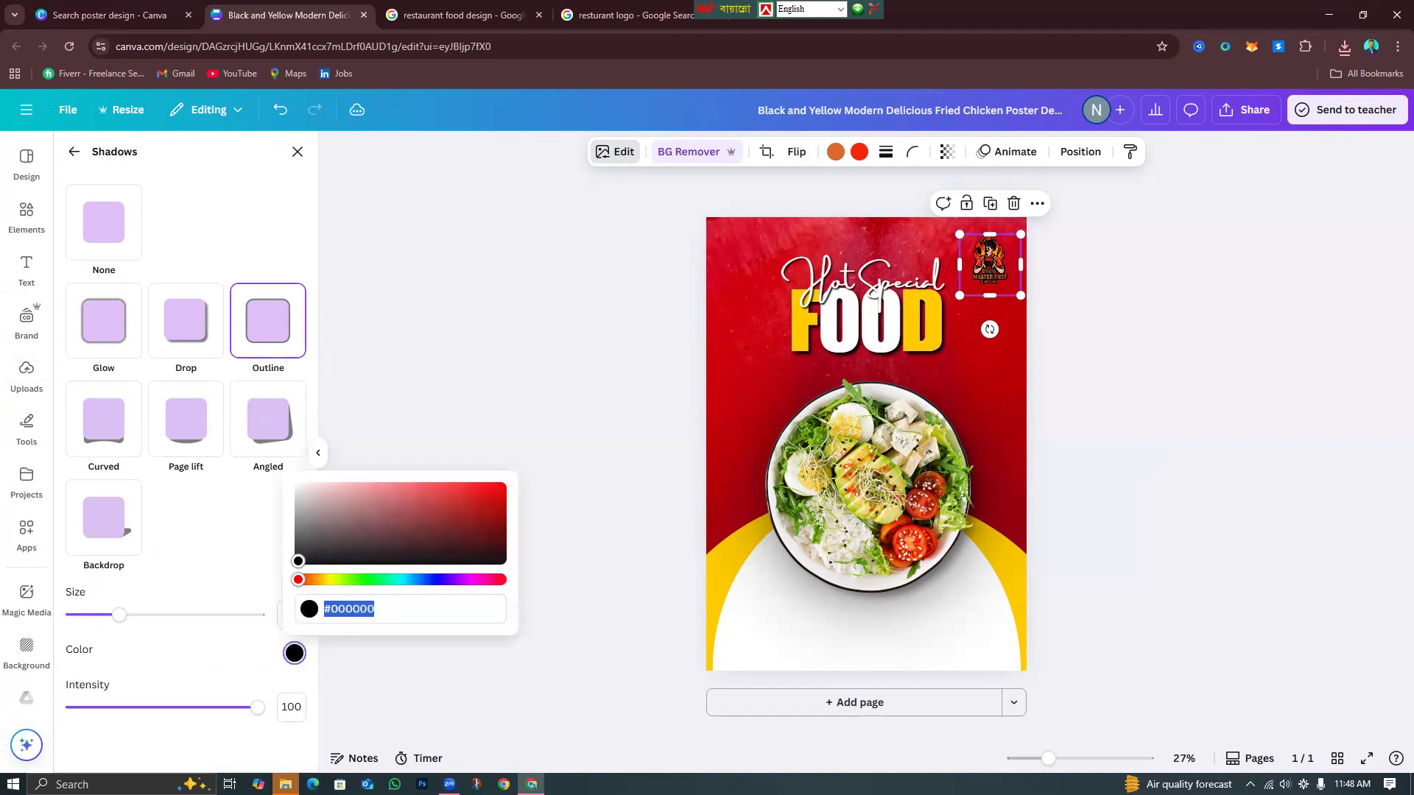
left_click_drag(299, 561, 218, 392)
left_click(1150, 477)
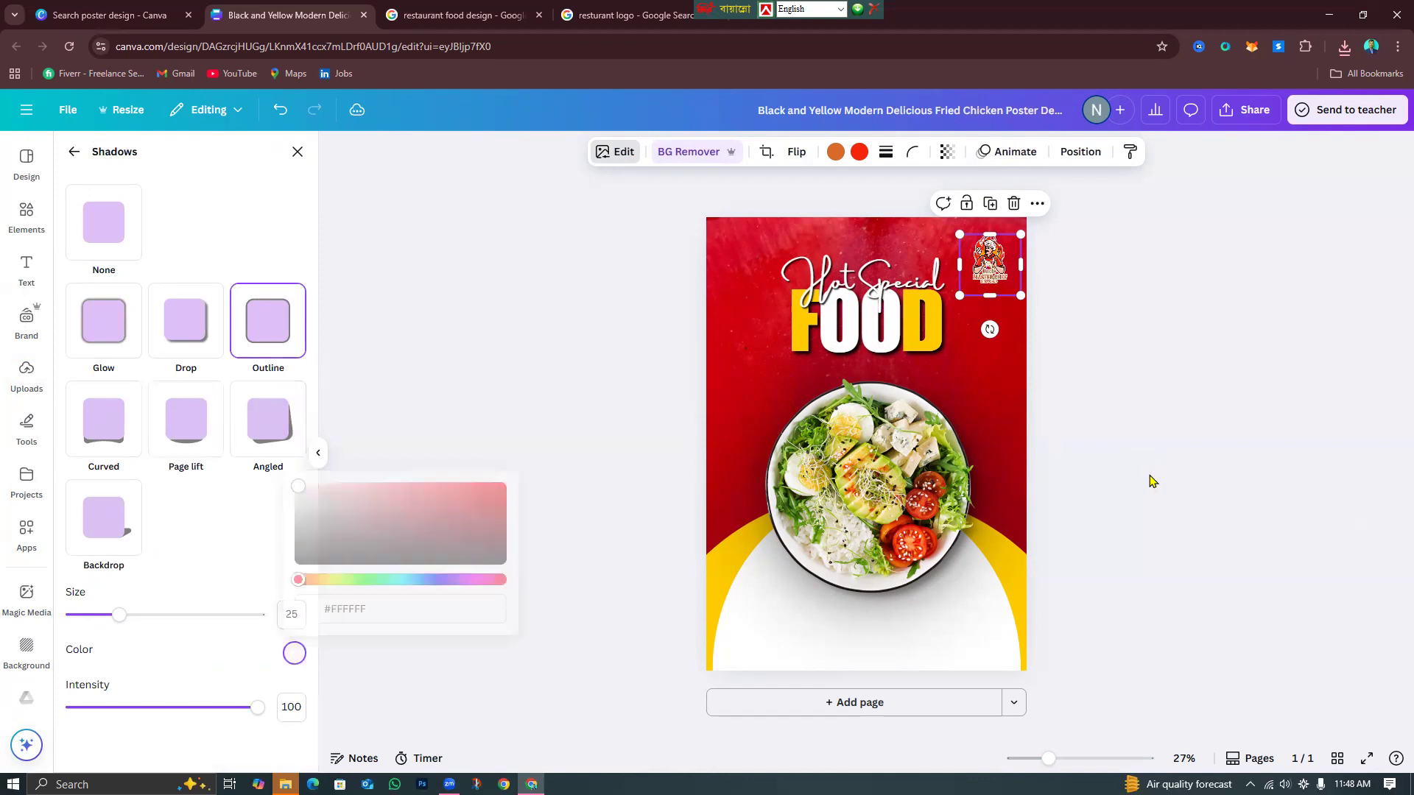
left_click(984, 259)
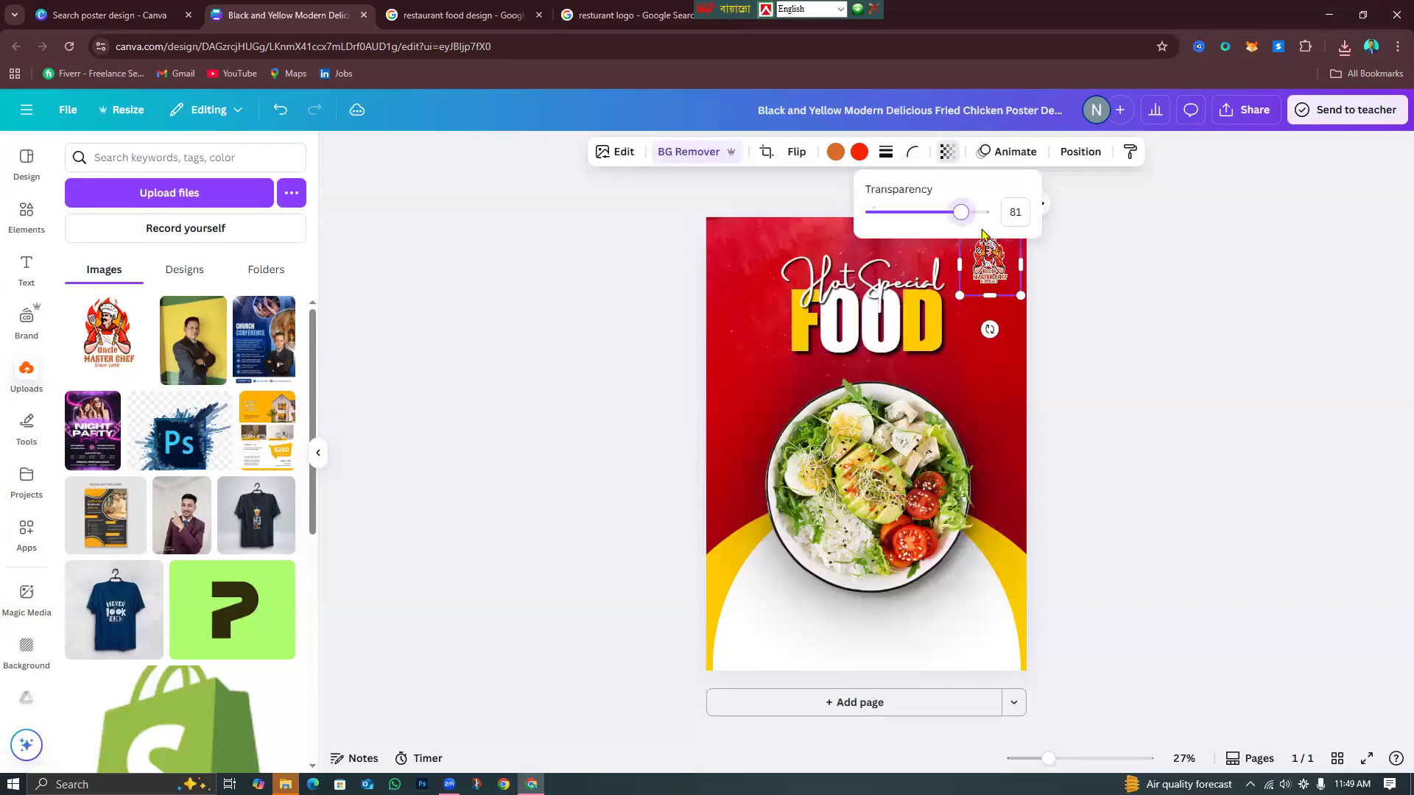
left_click(1192, 346)
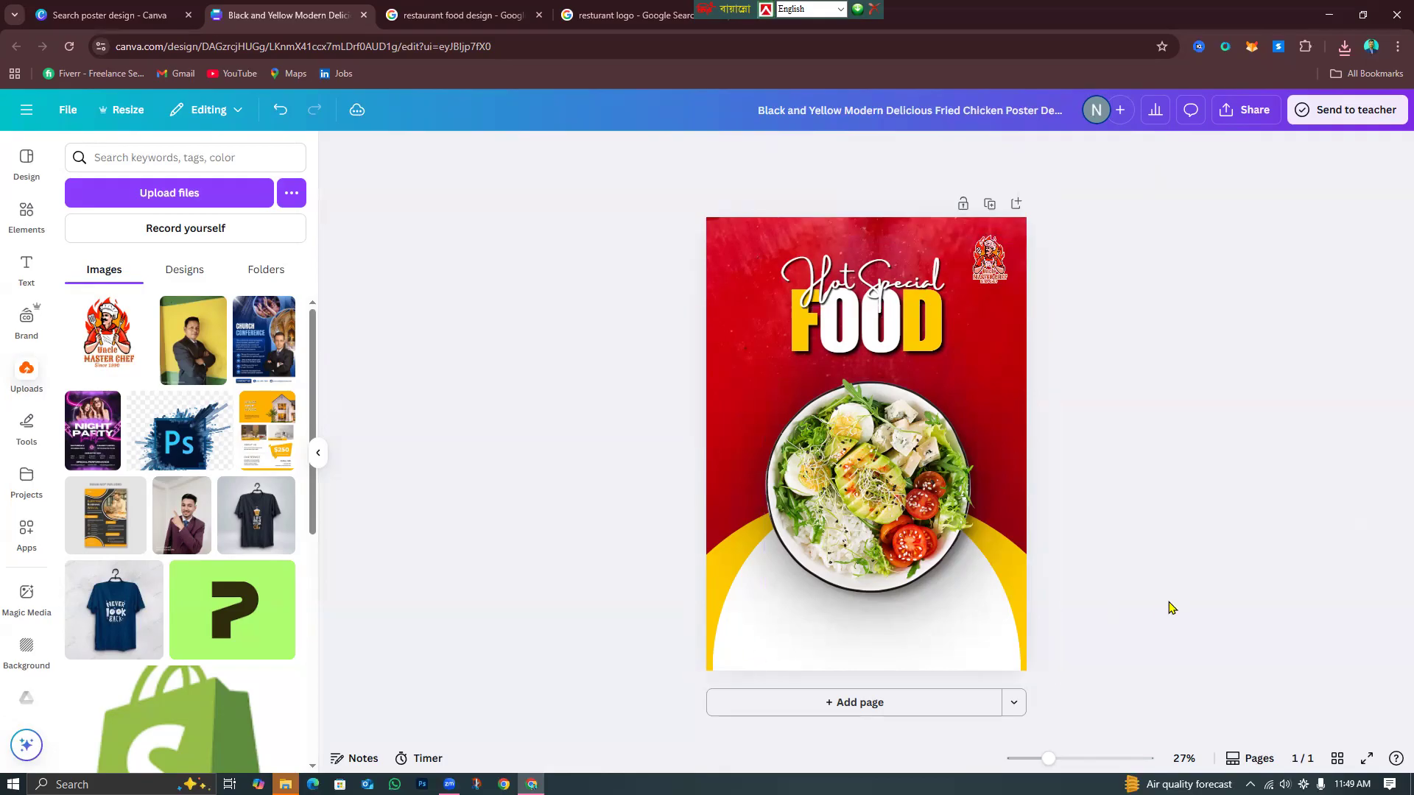
Check the Hot & Special FOOD banner reference, then come back to the Canva poster.
left_click(599, 16)
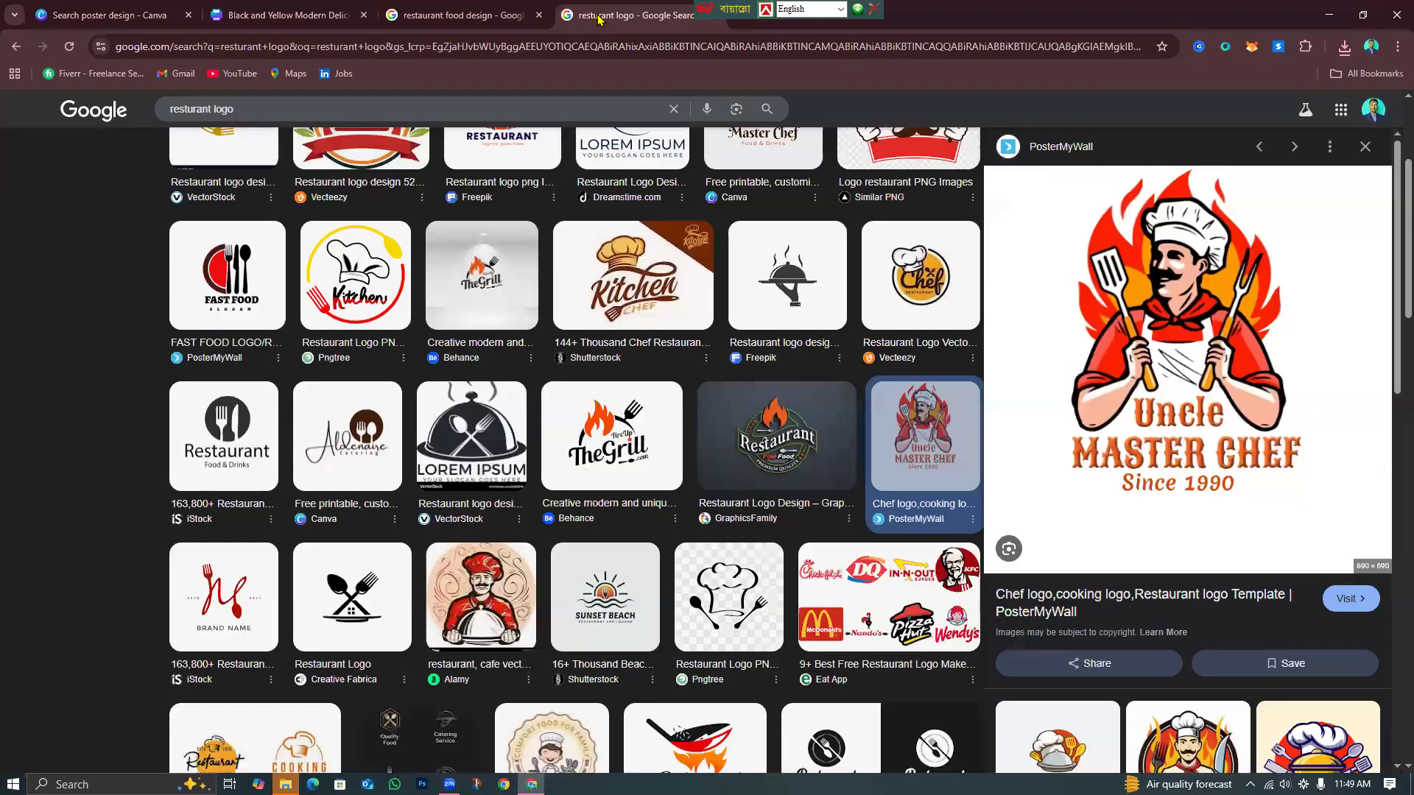
key("ctrl+shift+Tab")
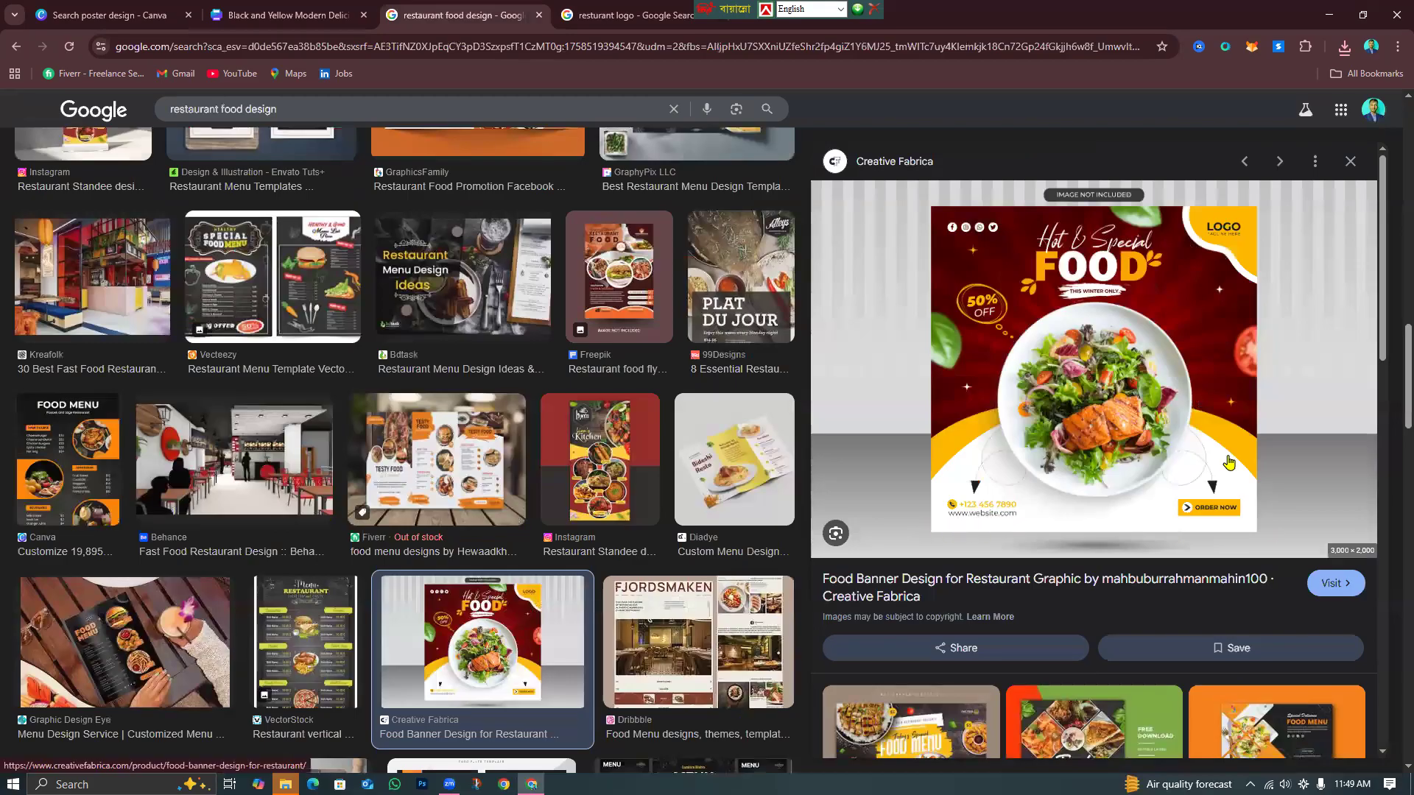
key("ctrl+shift+Tab")
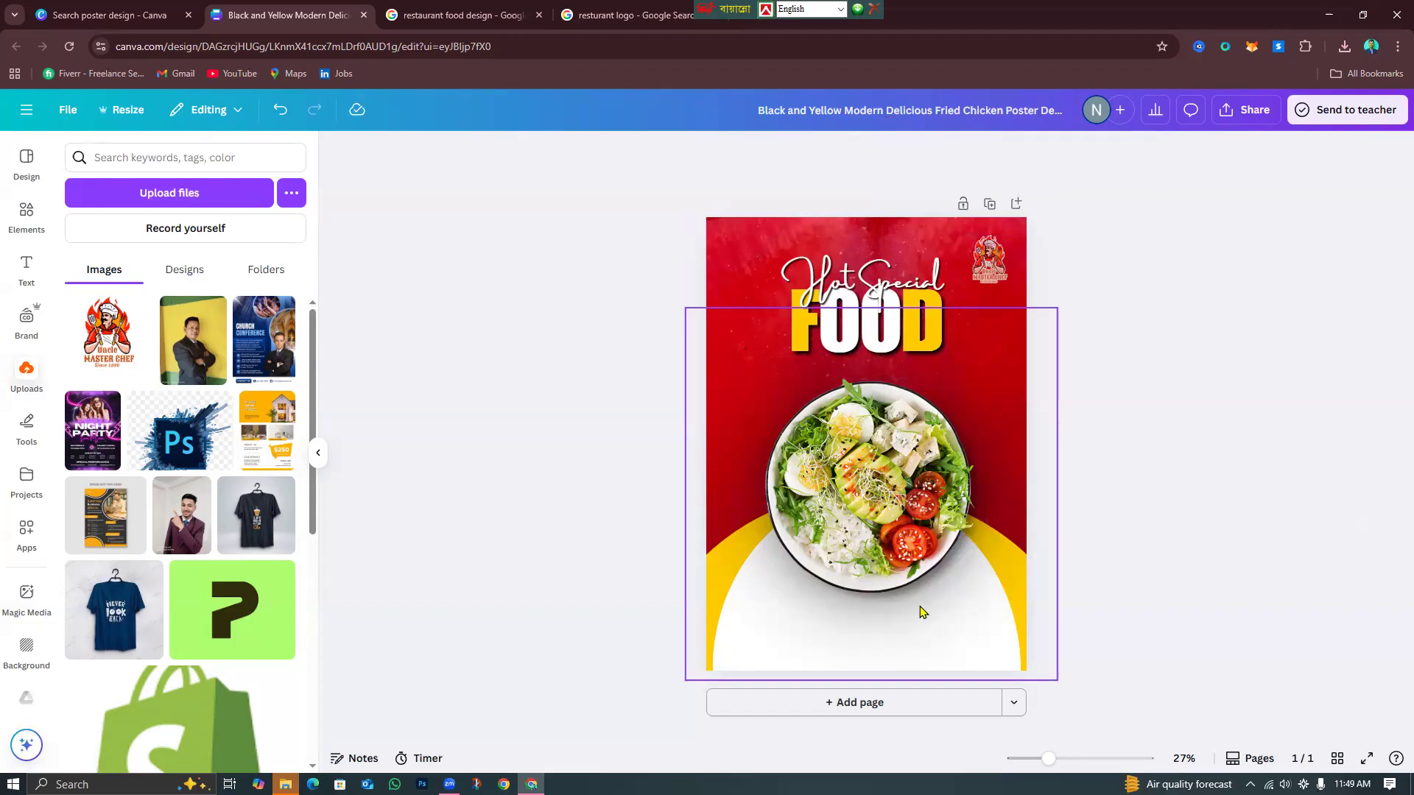
left_click(26, 215)
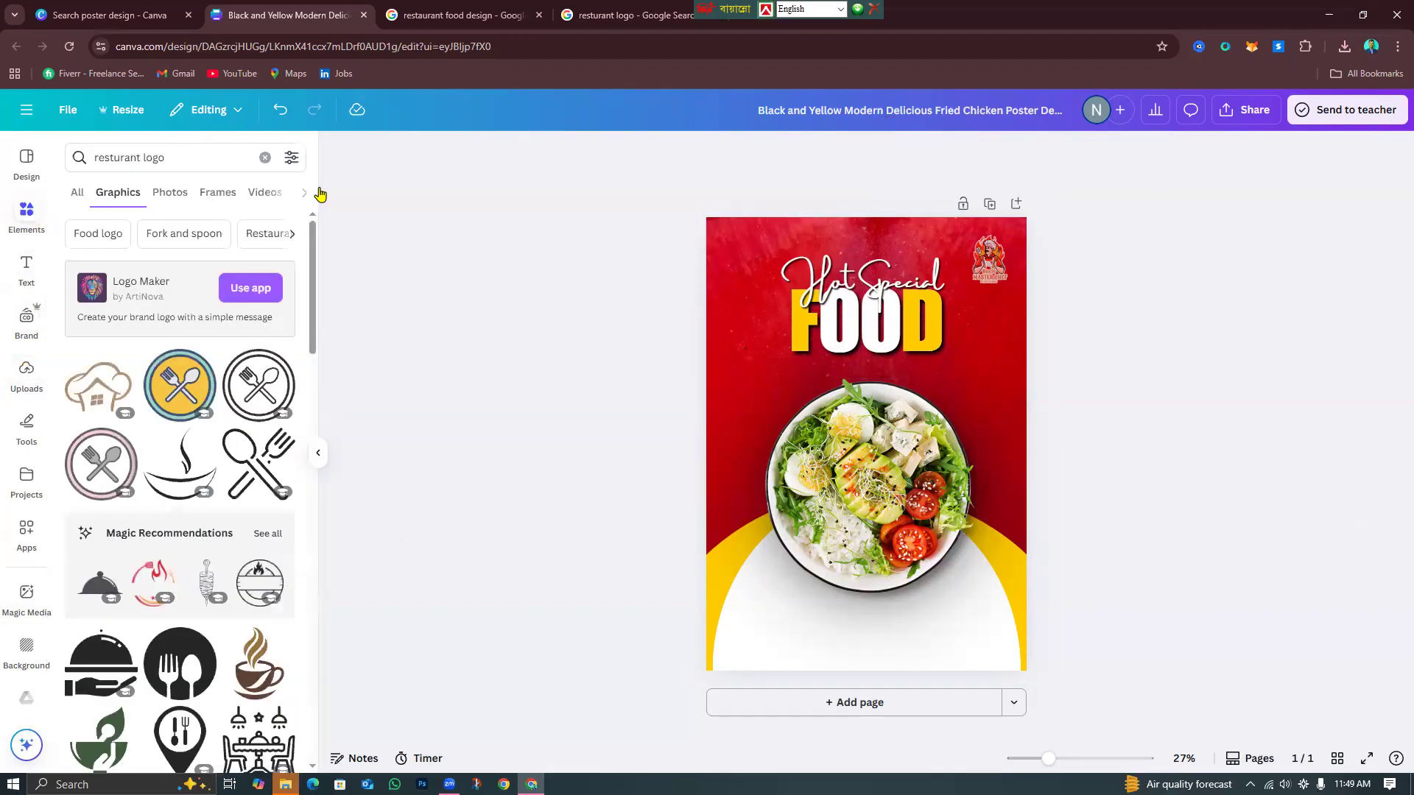
left_click(265, 158)
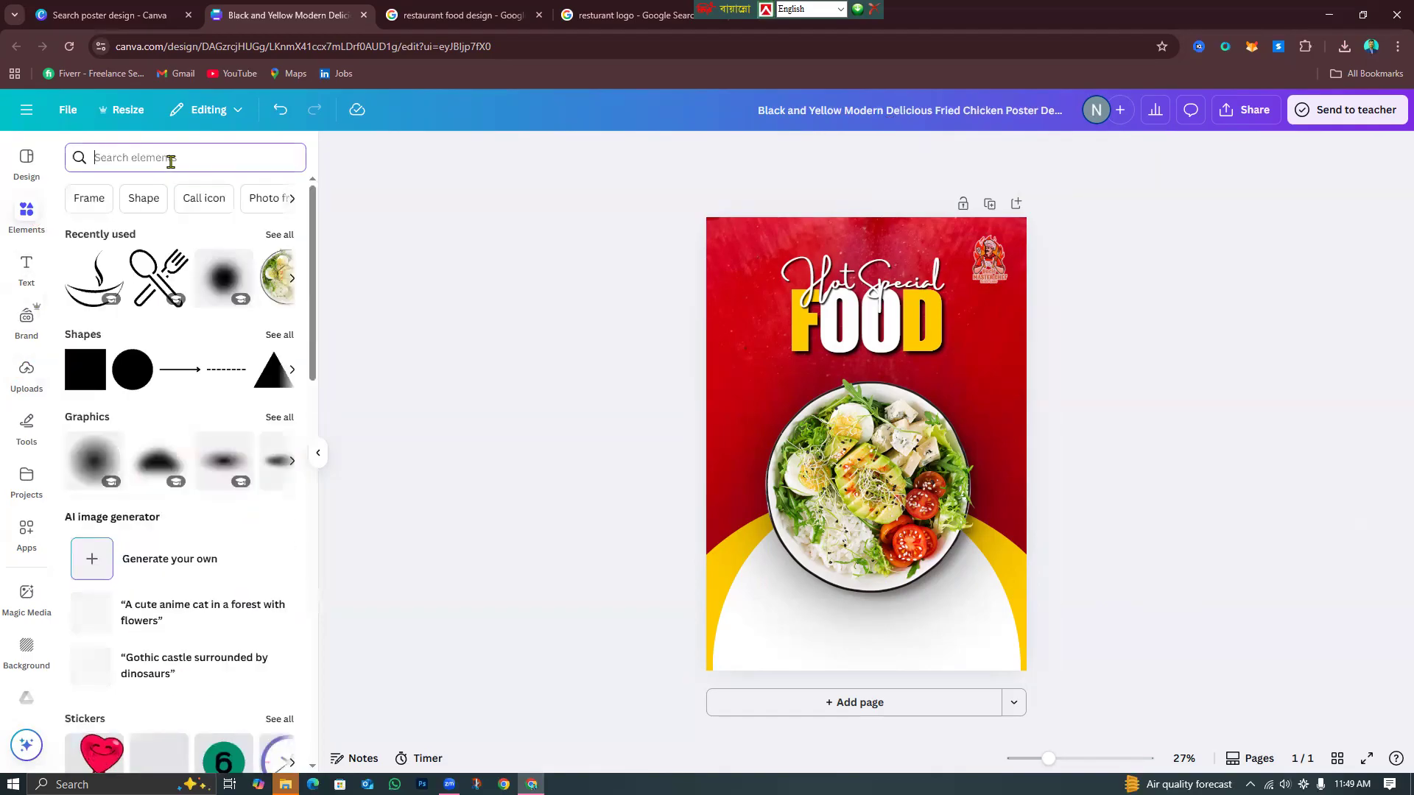
type("po")
key("BackSpace")
key("BackSpace")
type("order noe")
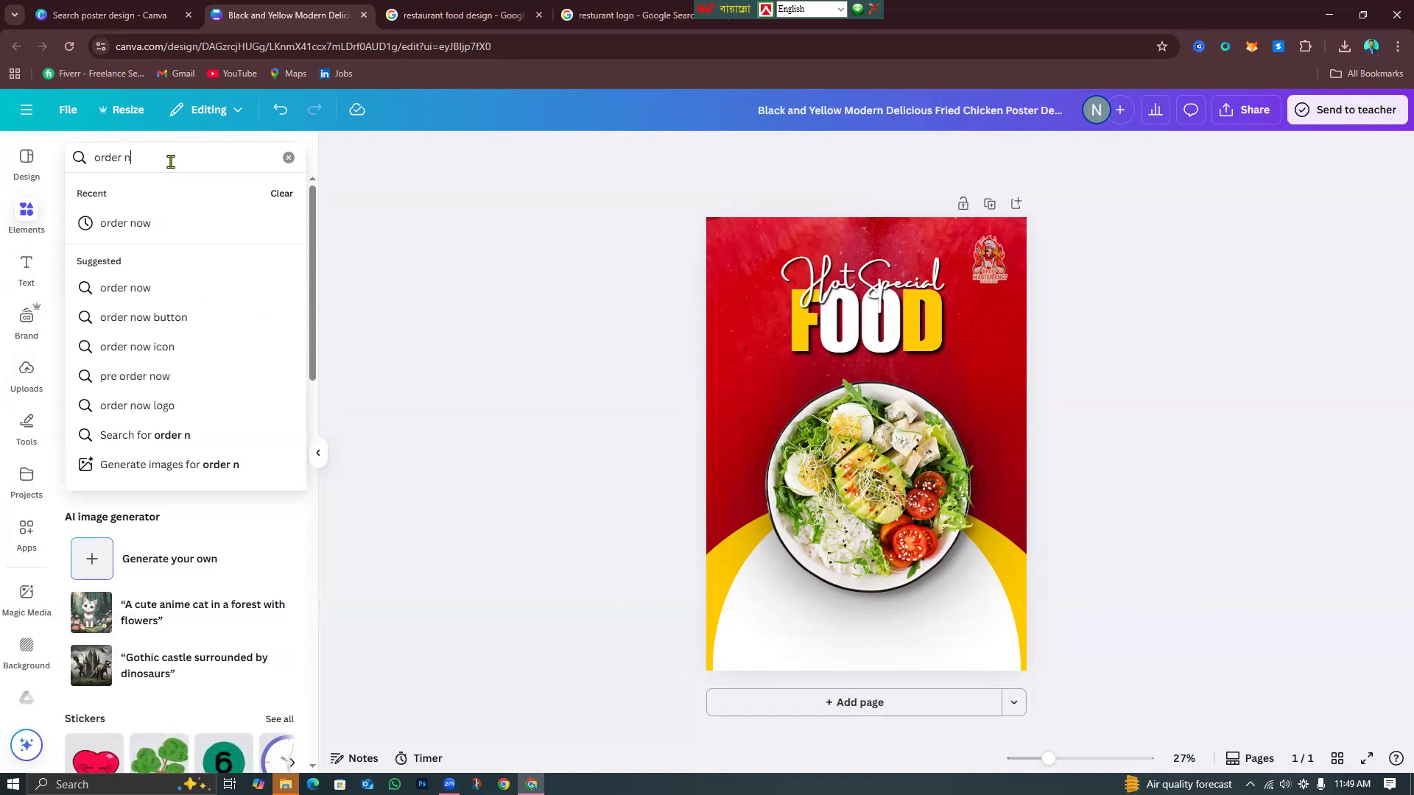
key("BackSpace")
type("w")
key("Return")
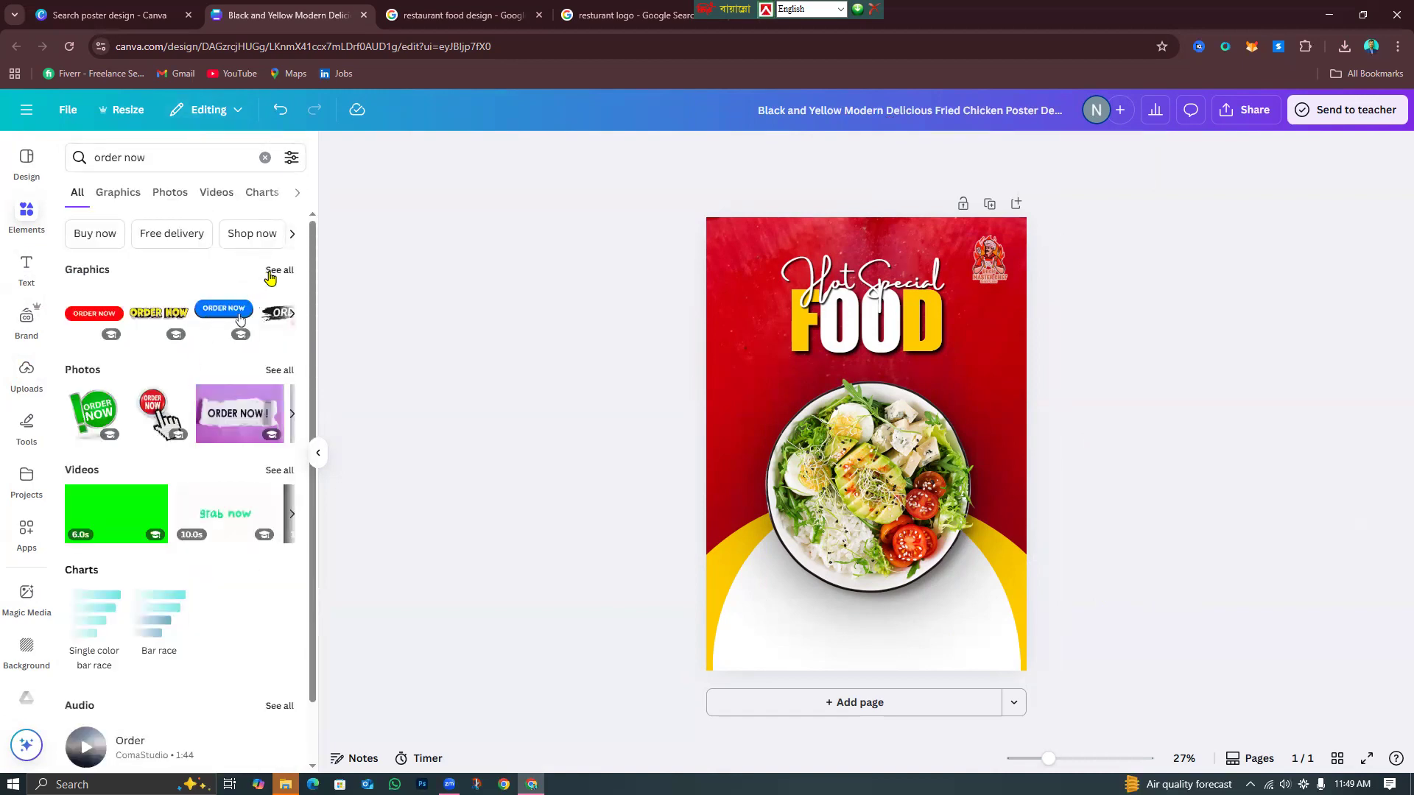
left_click(272, 277)
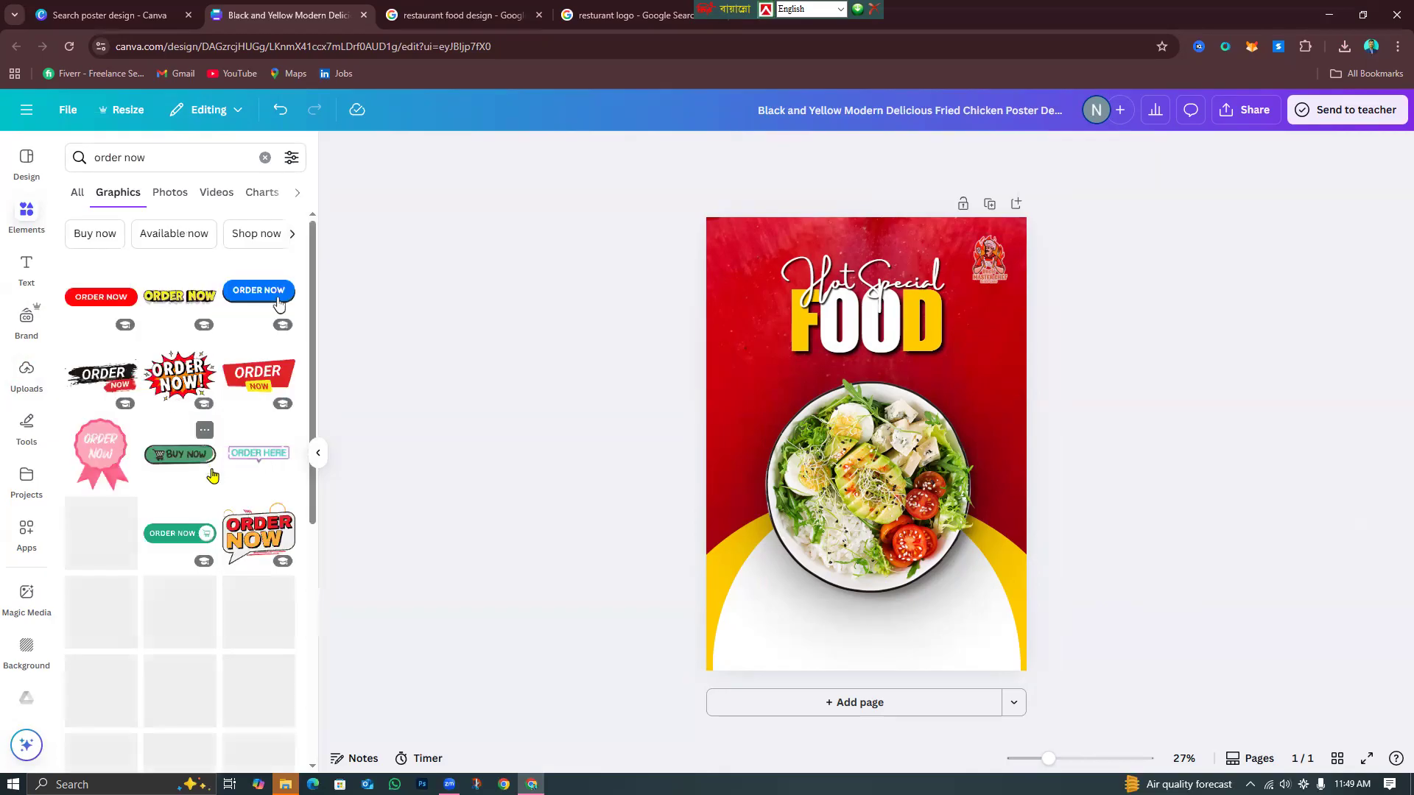
scroll(208, 520, "down", 2)
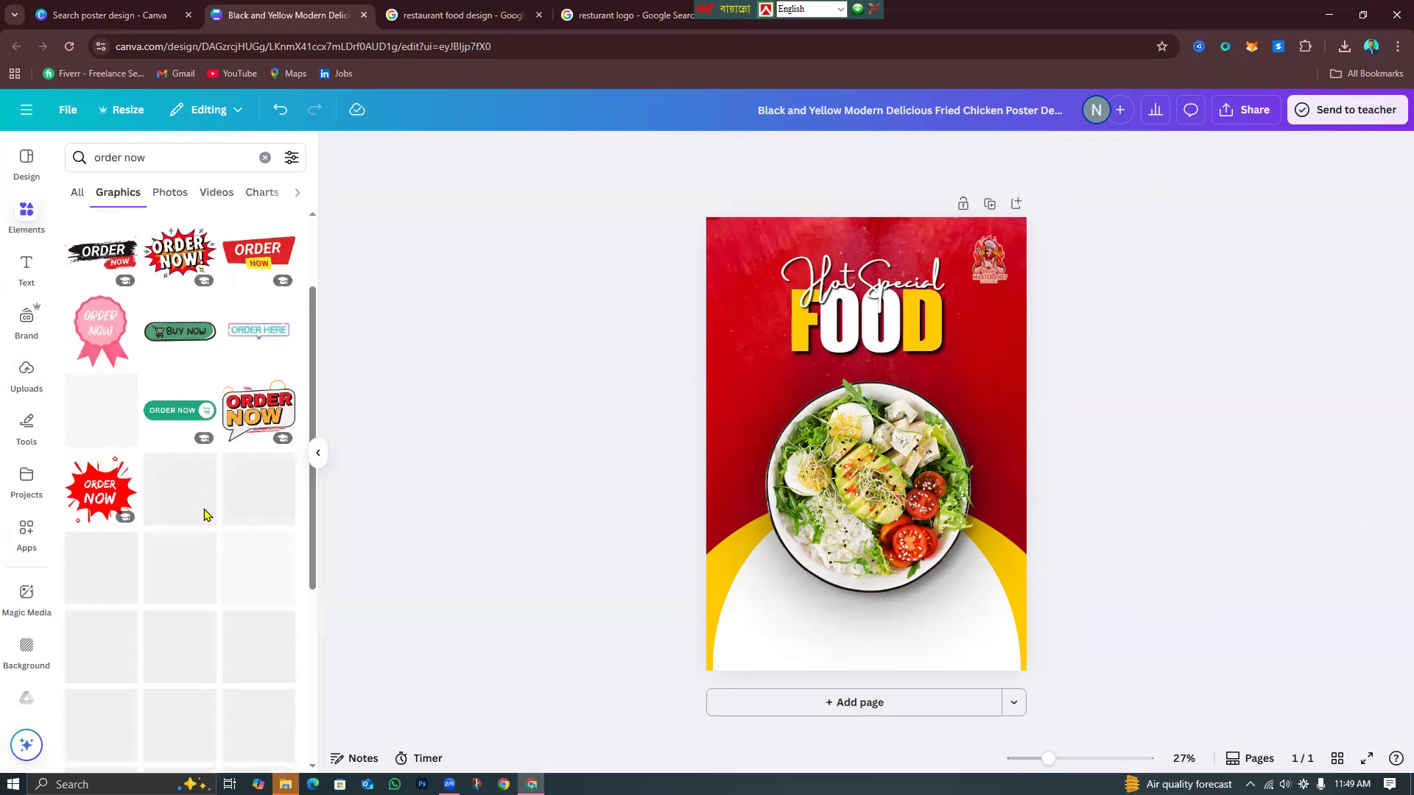
scroll(199, 532, "down", 2)
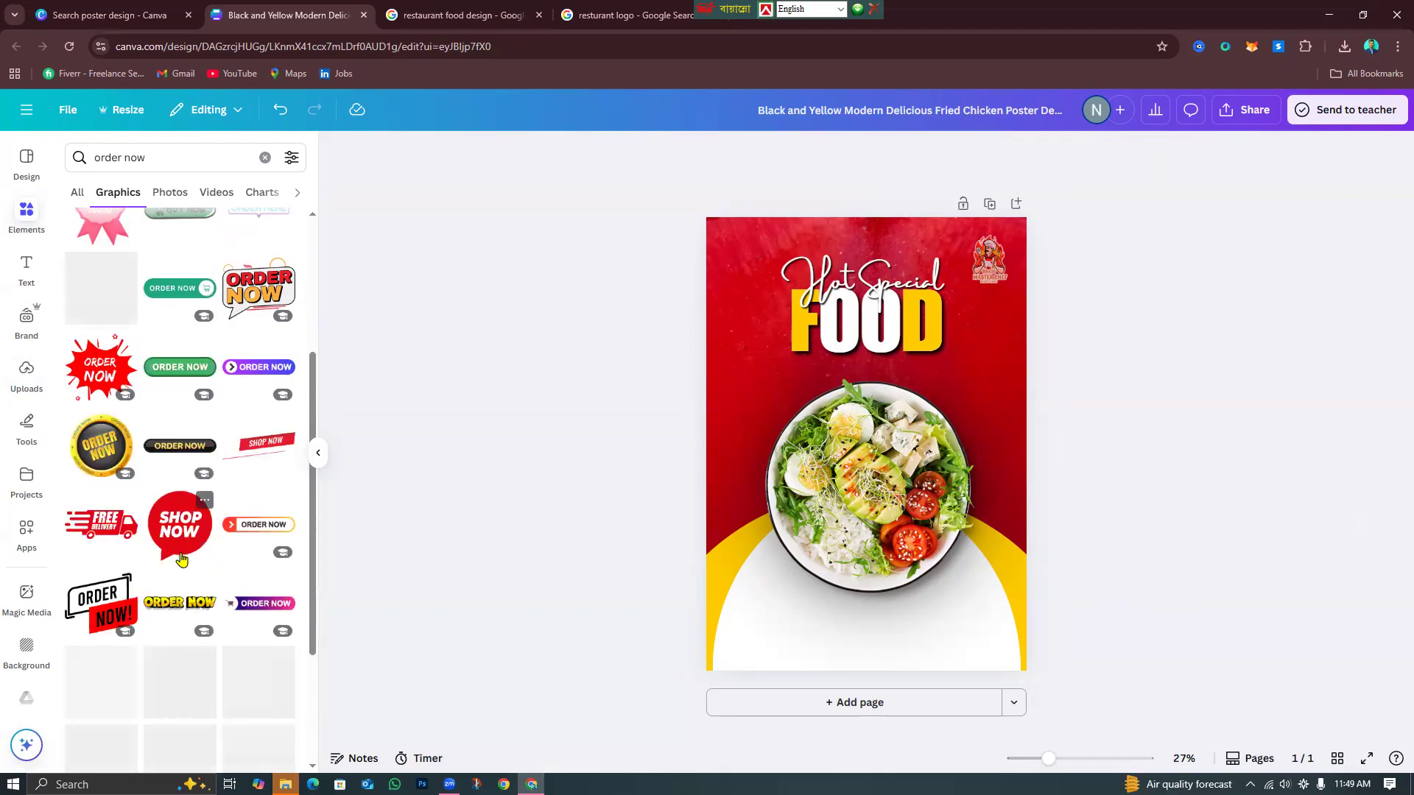
scroll(180, 567, "down", 2)
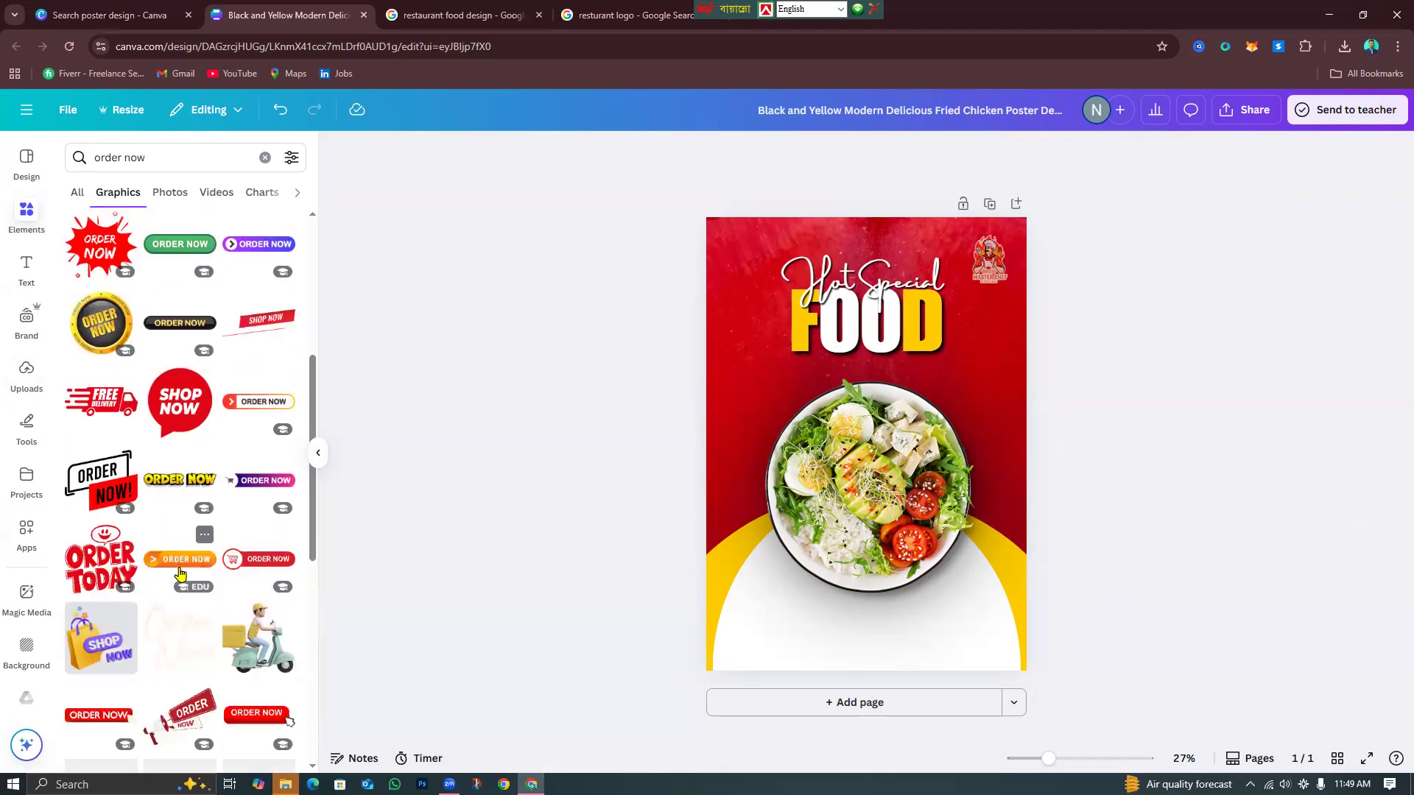
scroll(181, 573, "down", 2)
scroll(184, 648, "down", 4)
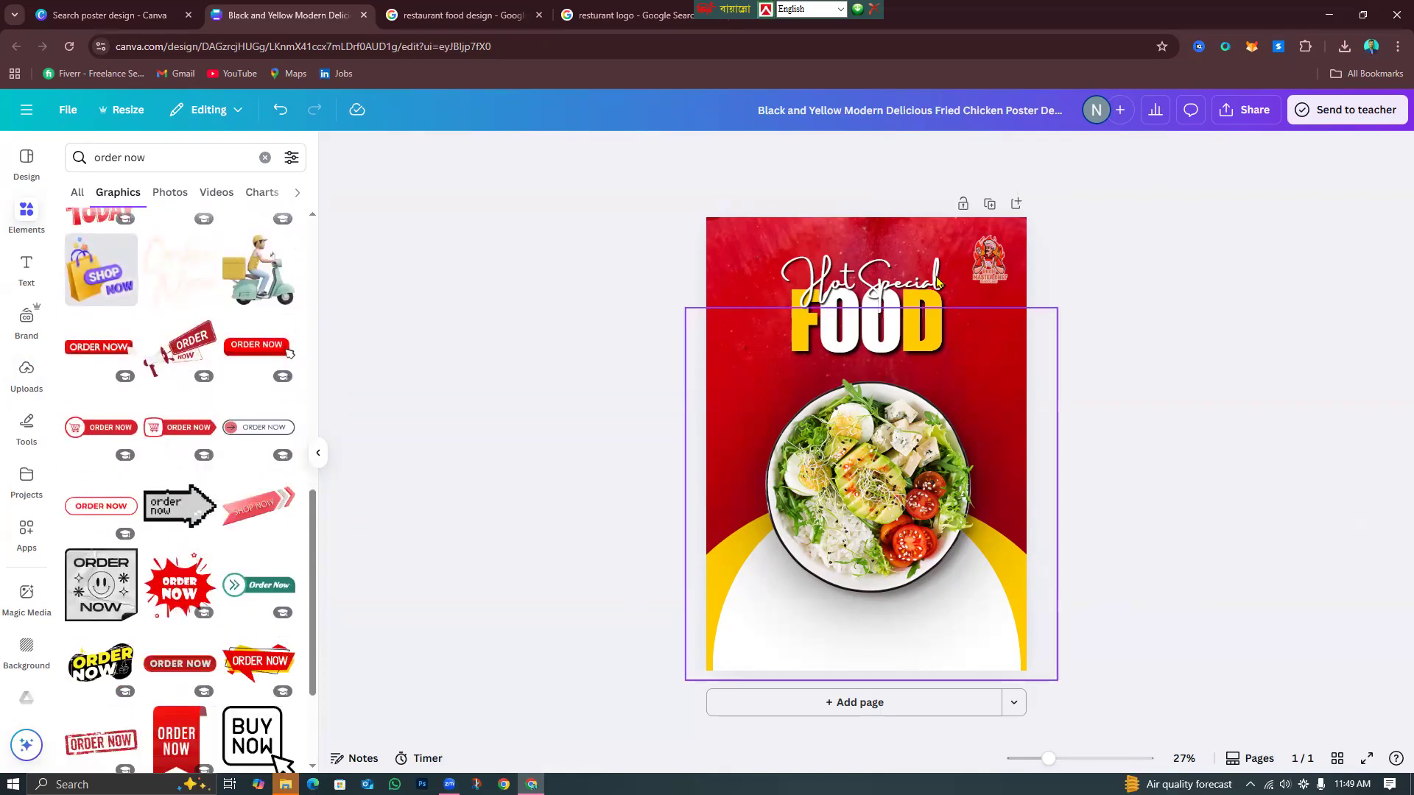
scroll(207, 681, "down", 3)
scroll(207, 680, "down", 2)
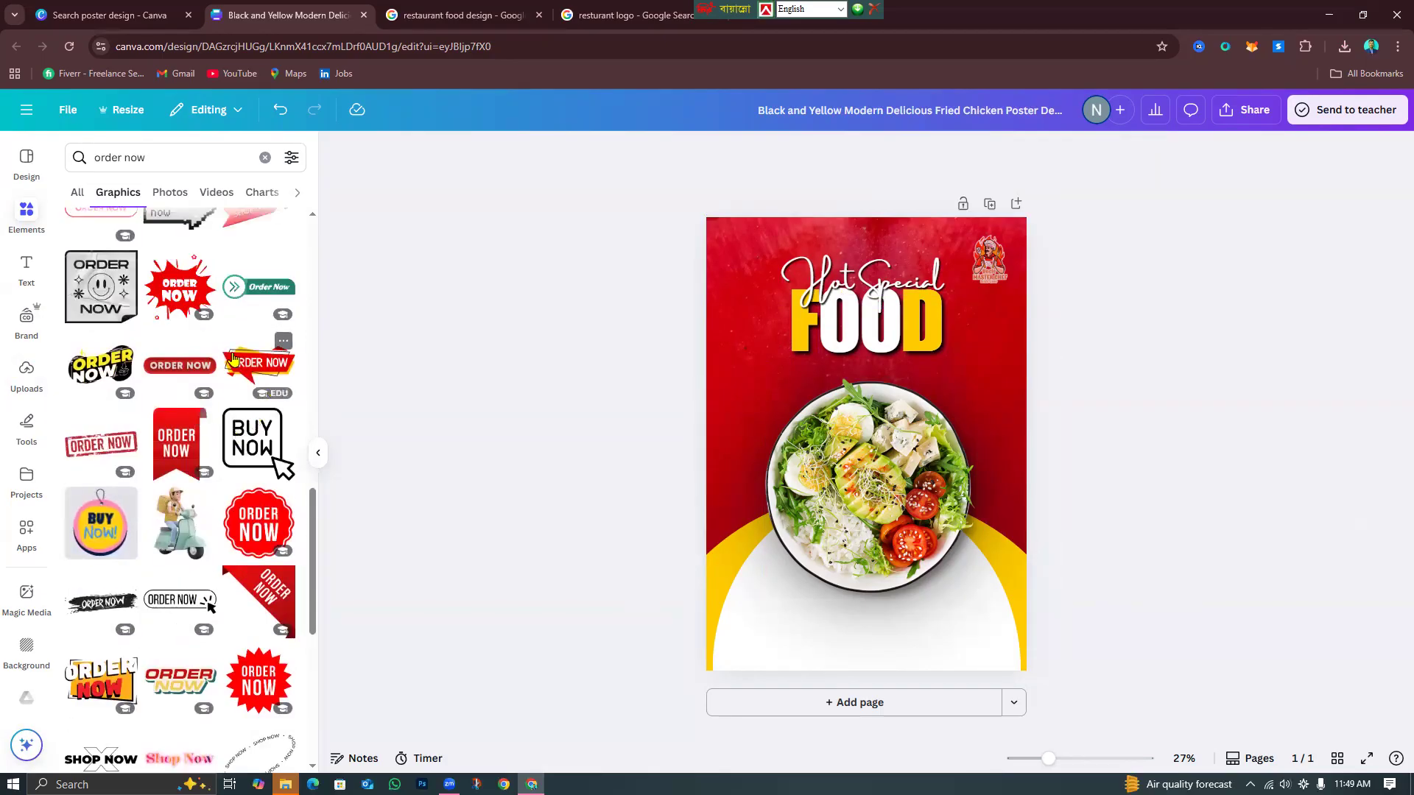
left_click(245, 366)
left_click_drag(932, 442, 865, 574)
key("Delete")
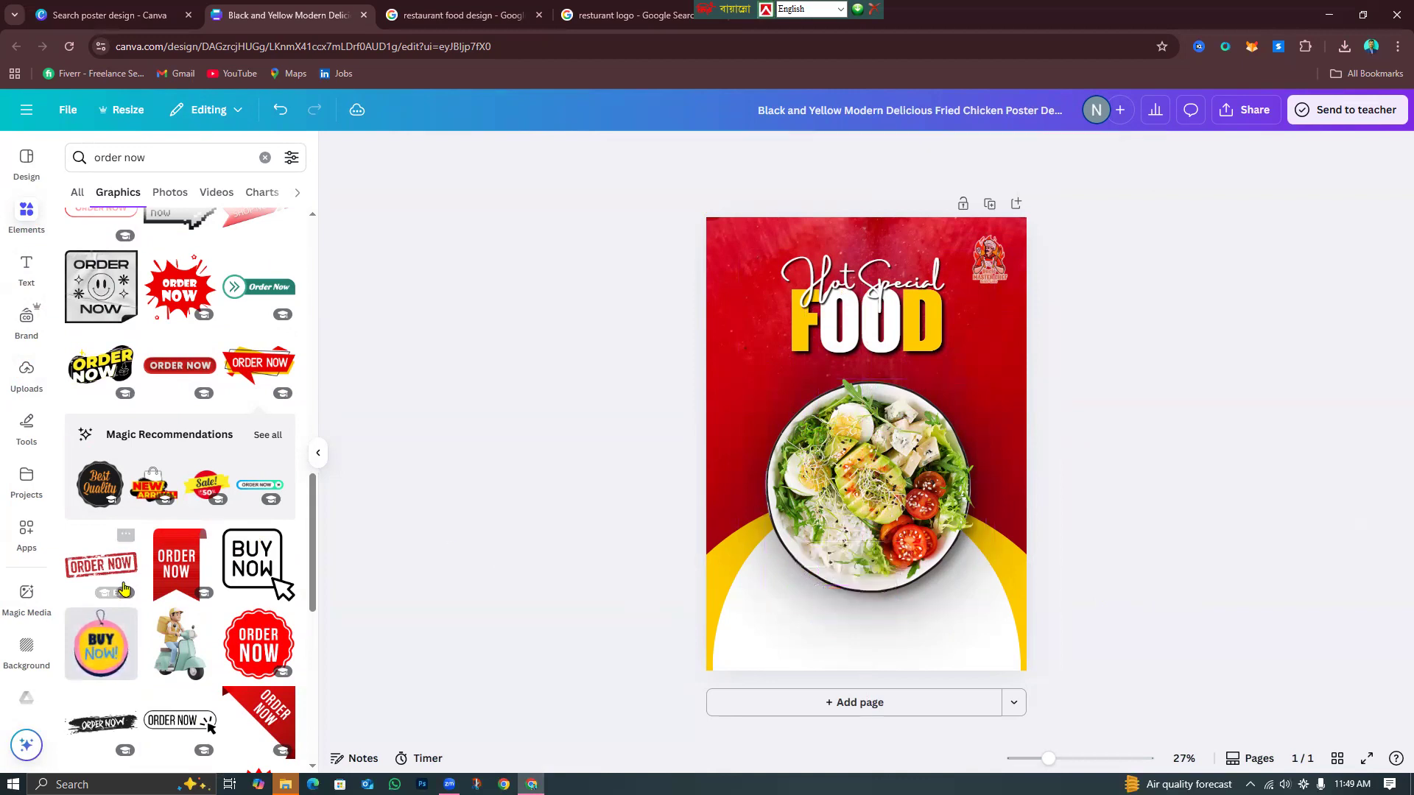
scroll(269, 563, "down", 4)
scroll(243, 551, "up", 10)
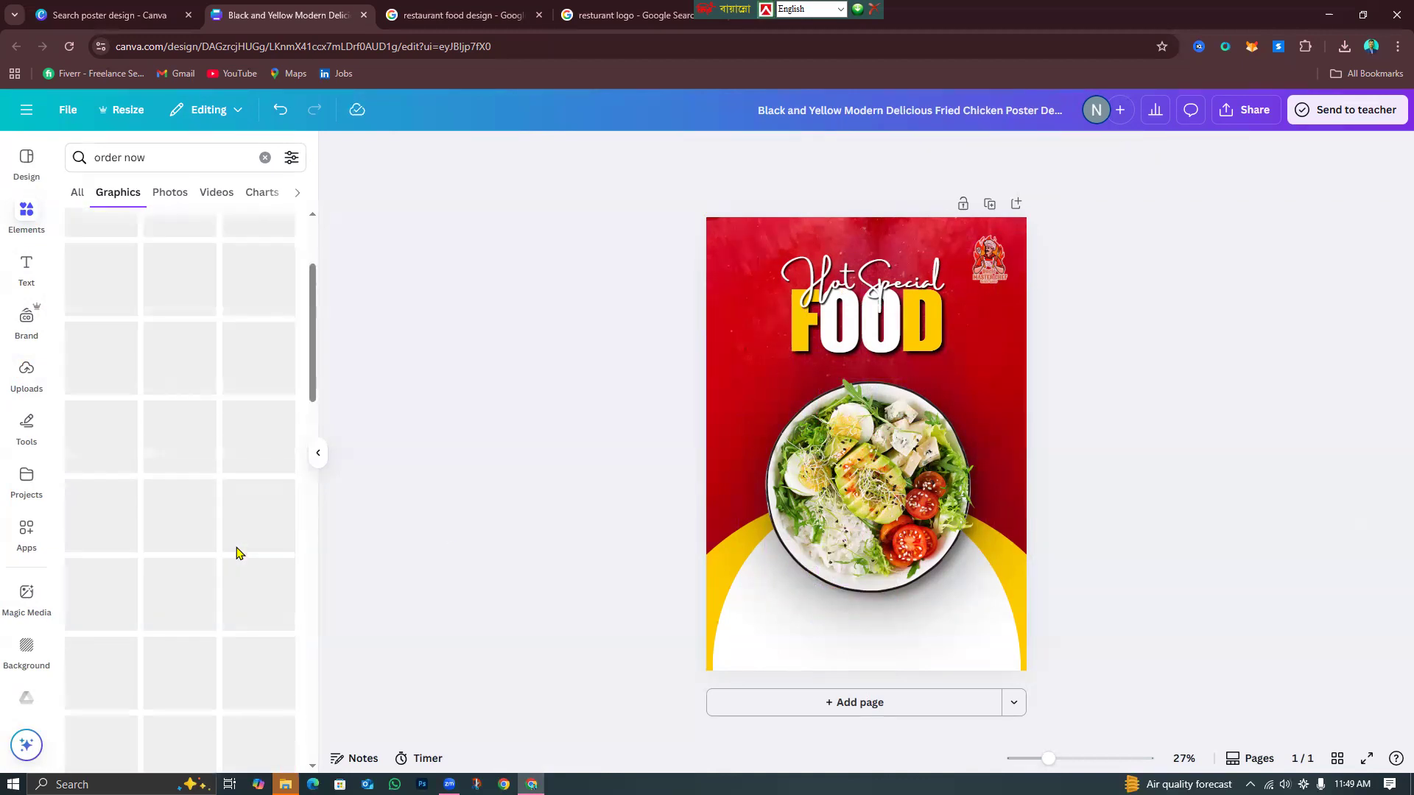
left_click(265, 159)
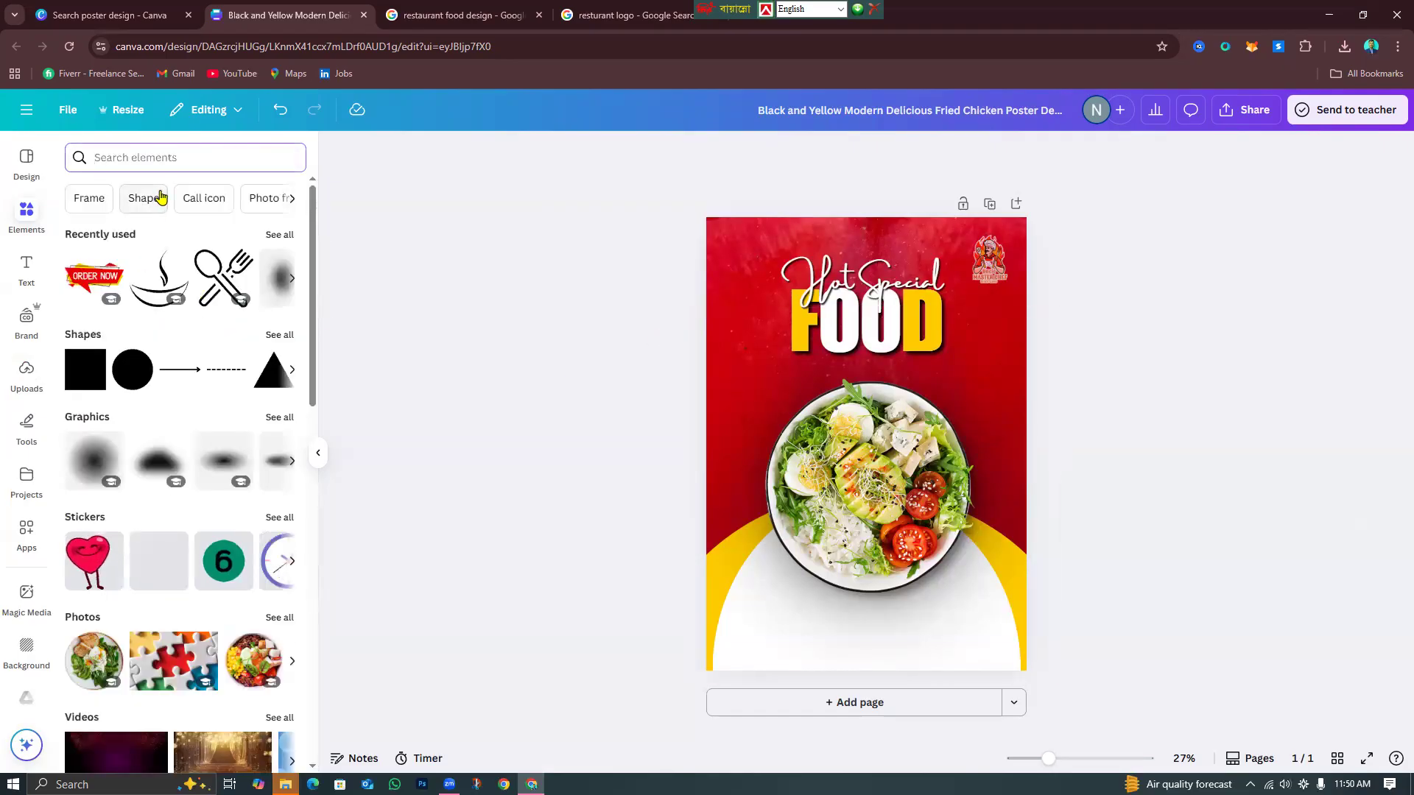
Search graphics for '50%' and add the red 50% OFF circle, shrunk to a small badge.
type("50")
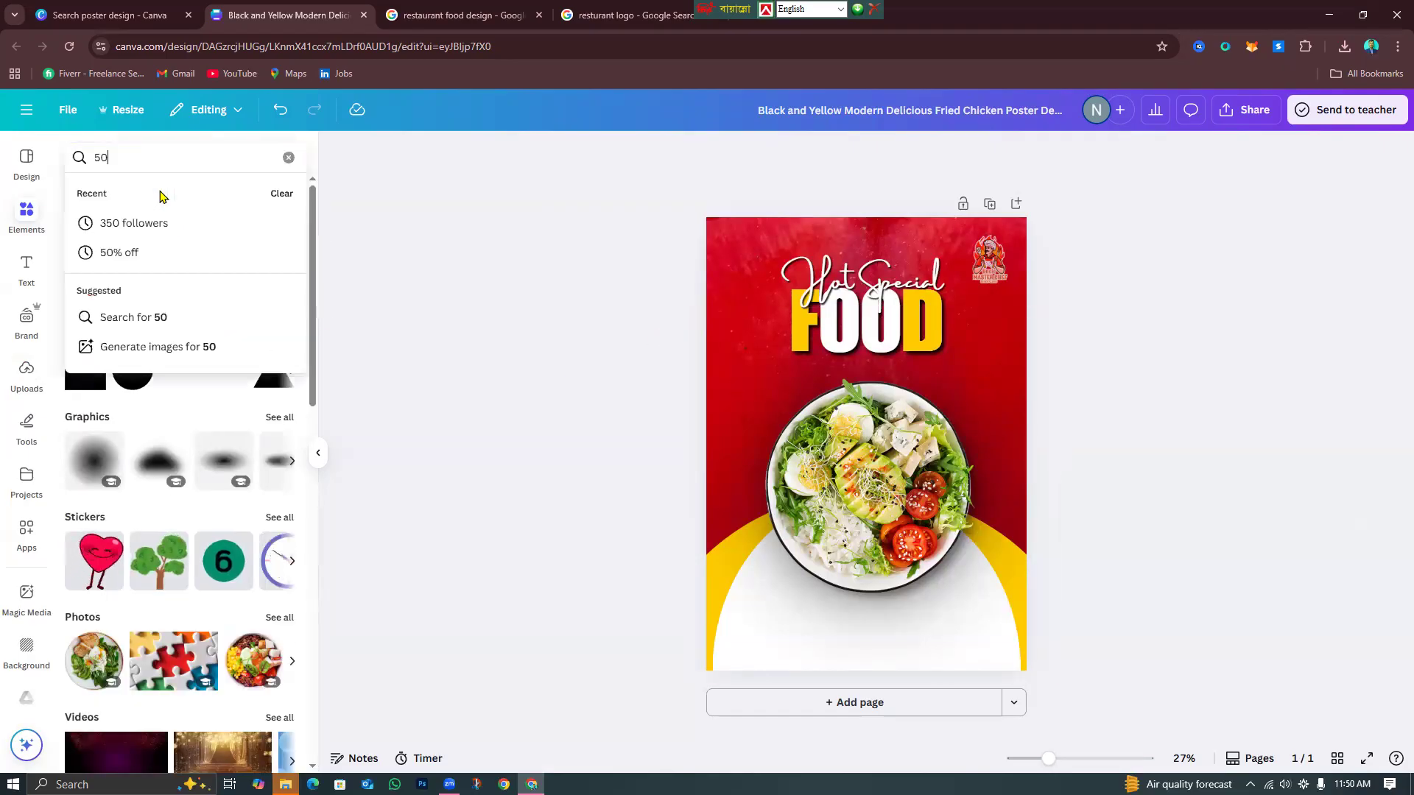
type("%")
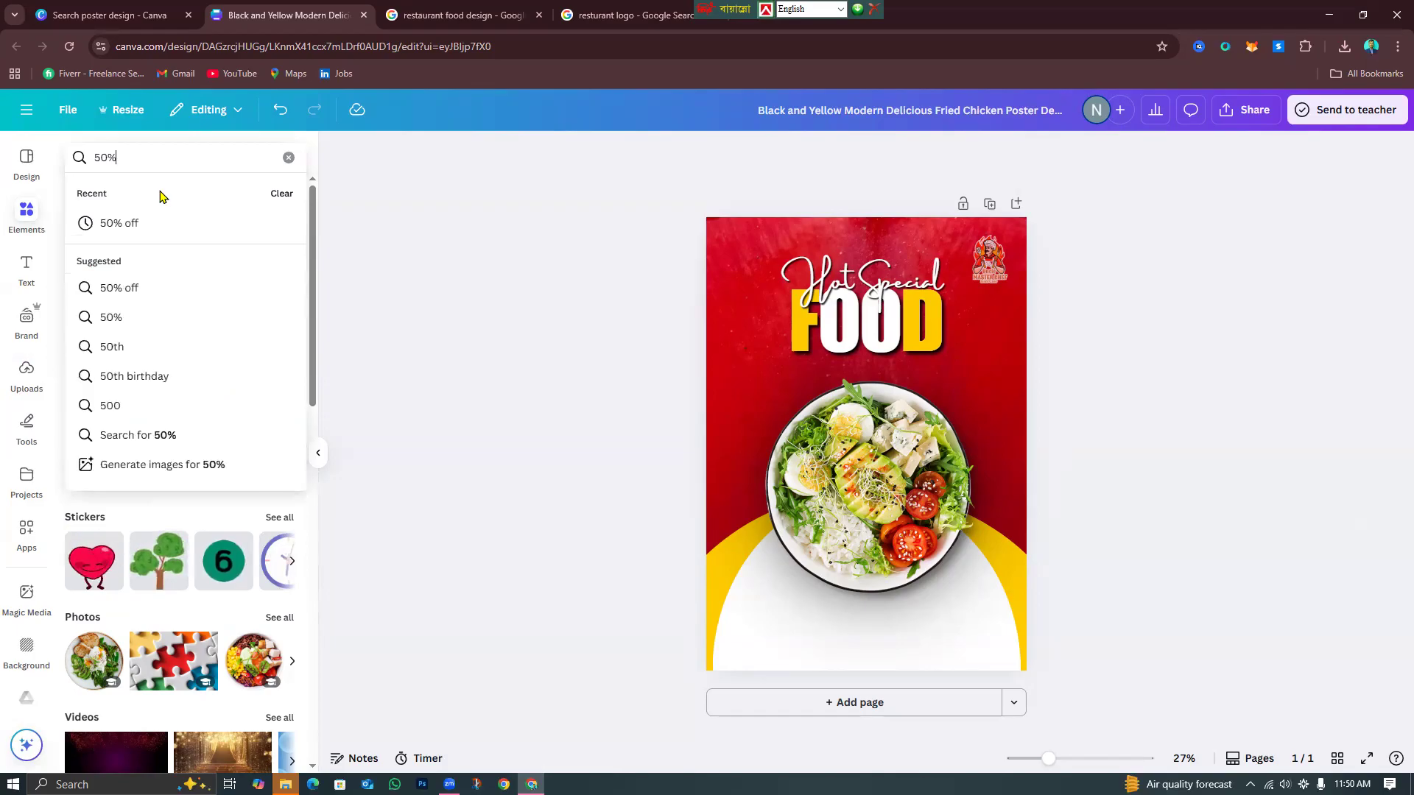
left_click(137, 229)
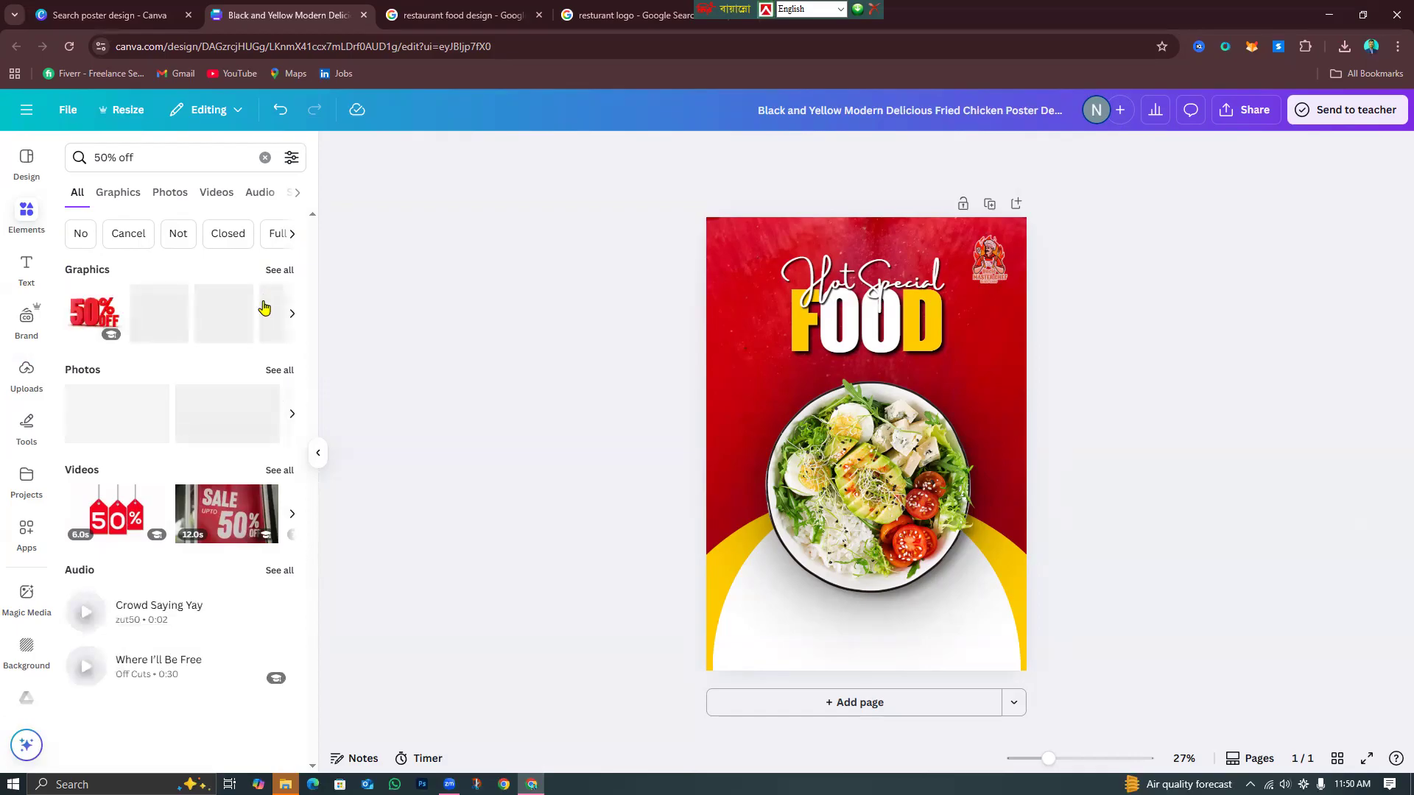
left_click(281, 271)
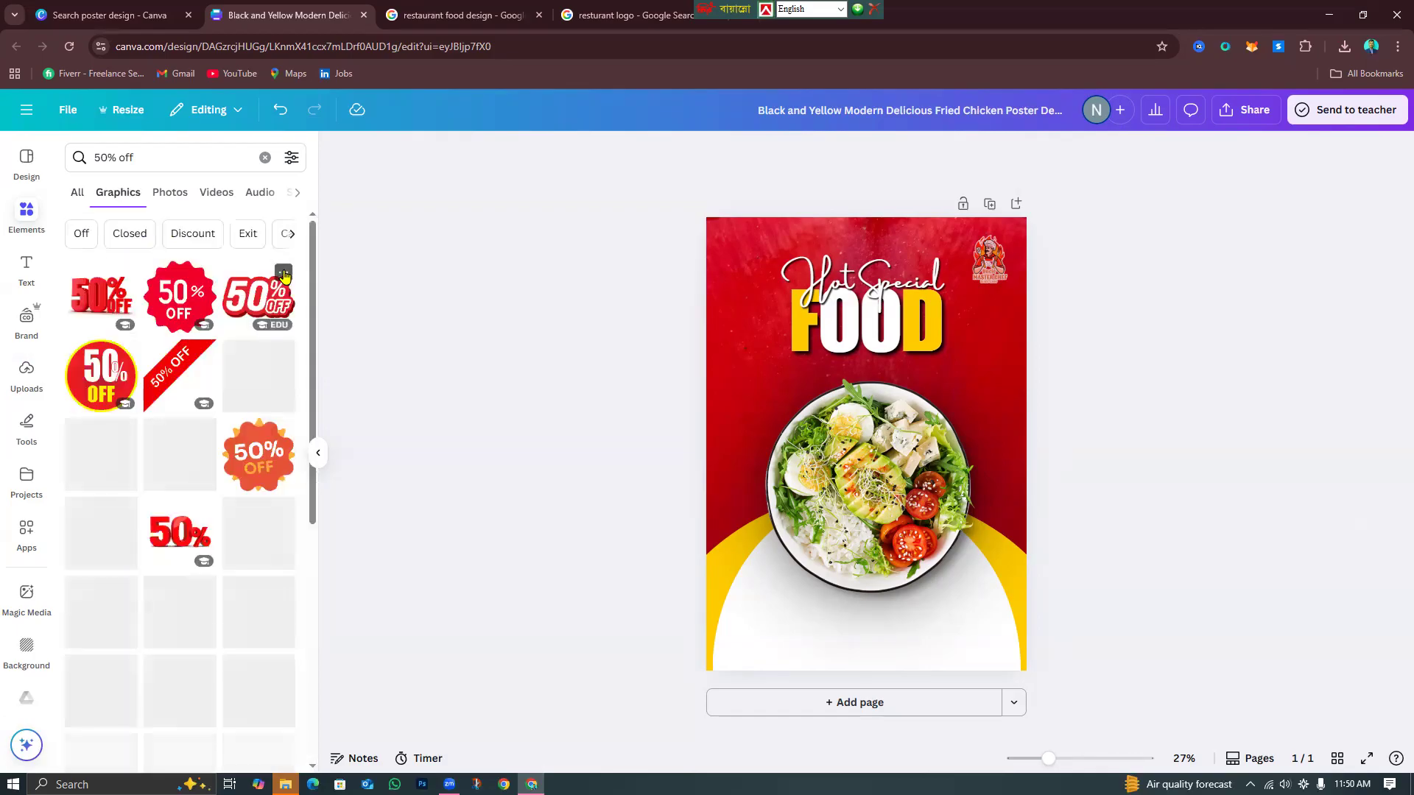
scroll(177, 508, "down", 2)
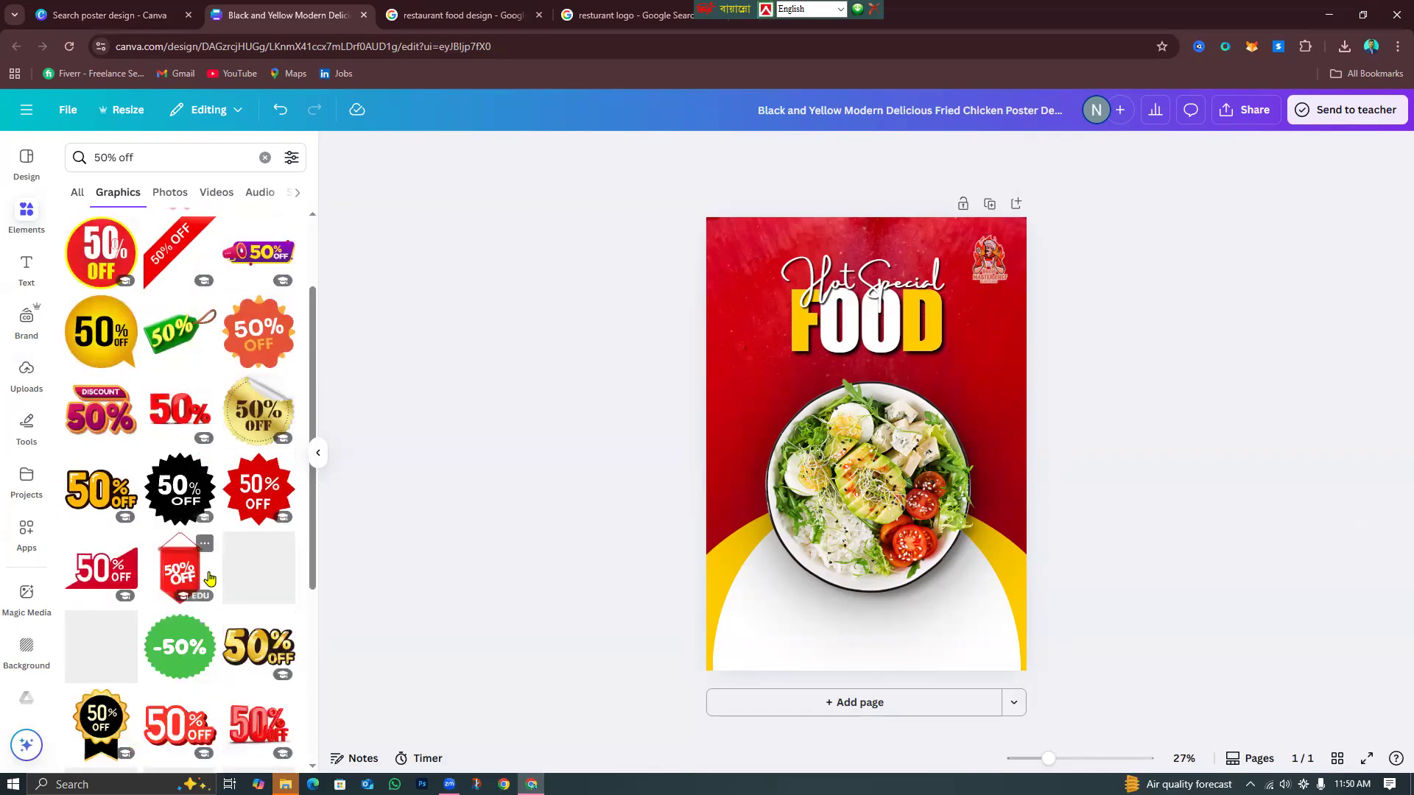
scroll(210, 578, "down", 4)
scroll(211, 580, "up", 6)
left_click(105, 416)
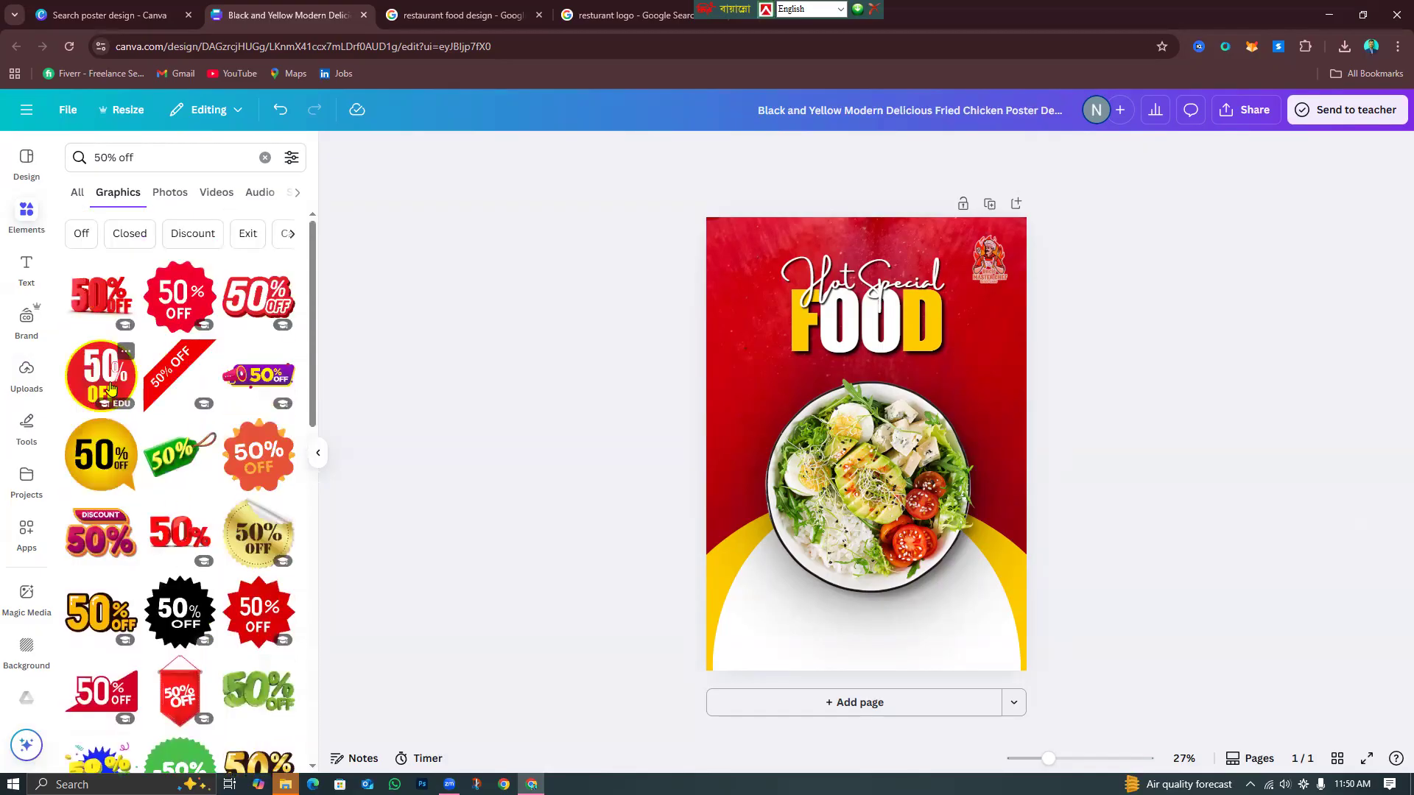
left_click_drag(995, 573, 784, 418)
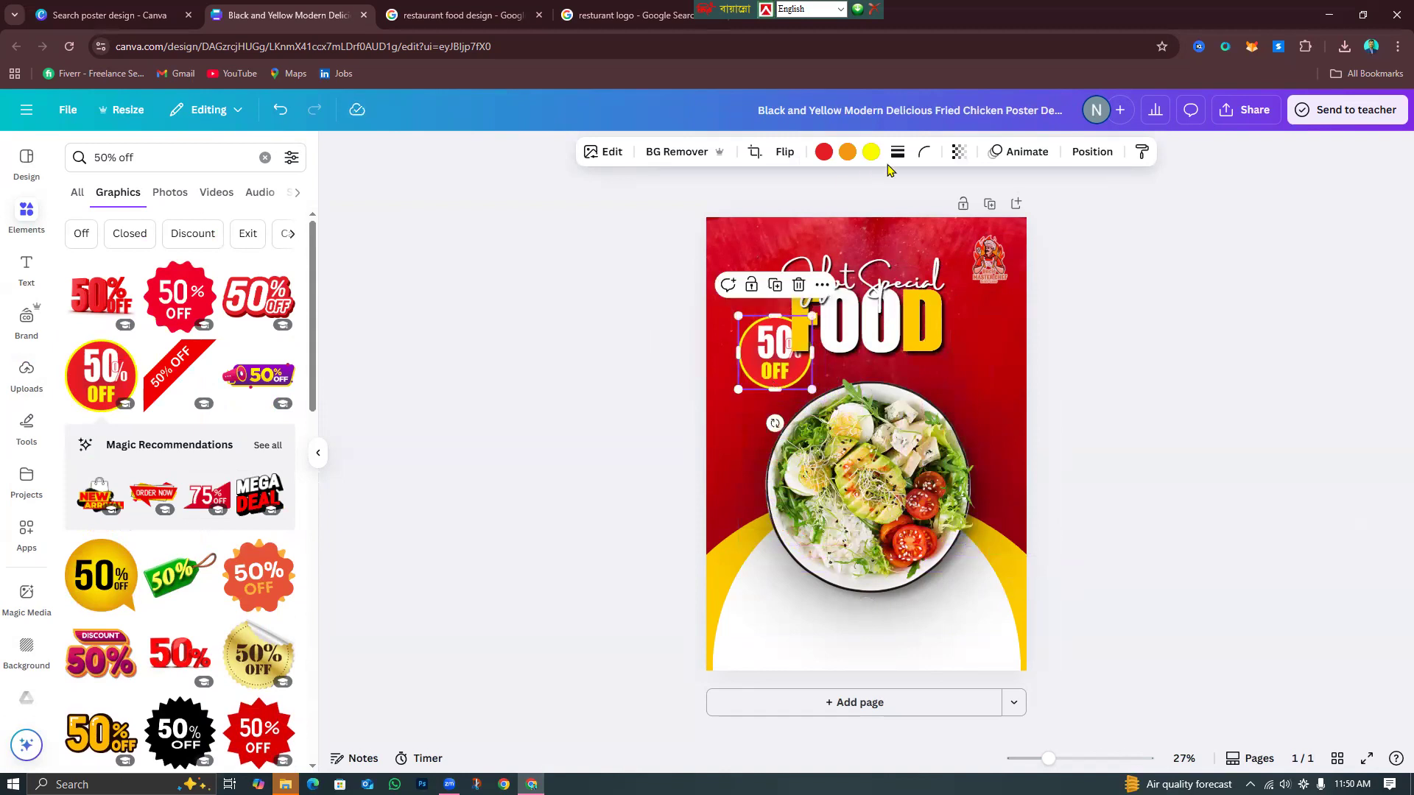
Test a yellow recolour on the badge, undo it, and shrink the badge slightly more.
left_click(869, 153)
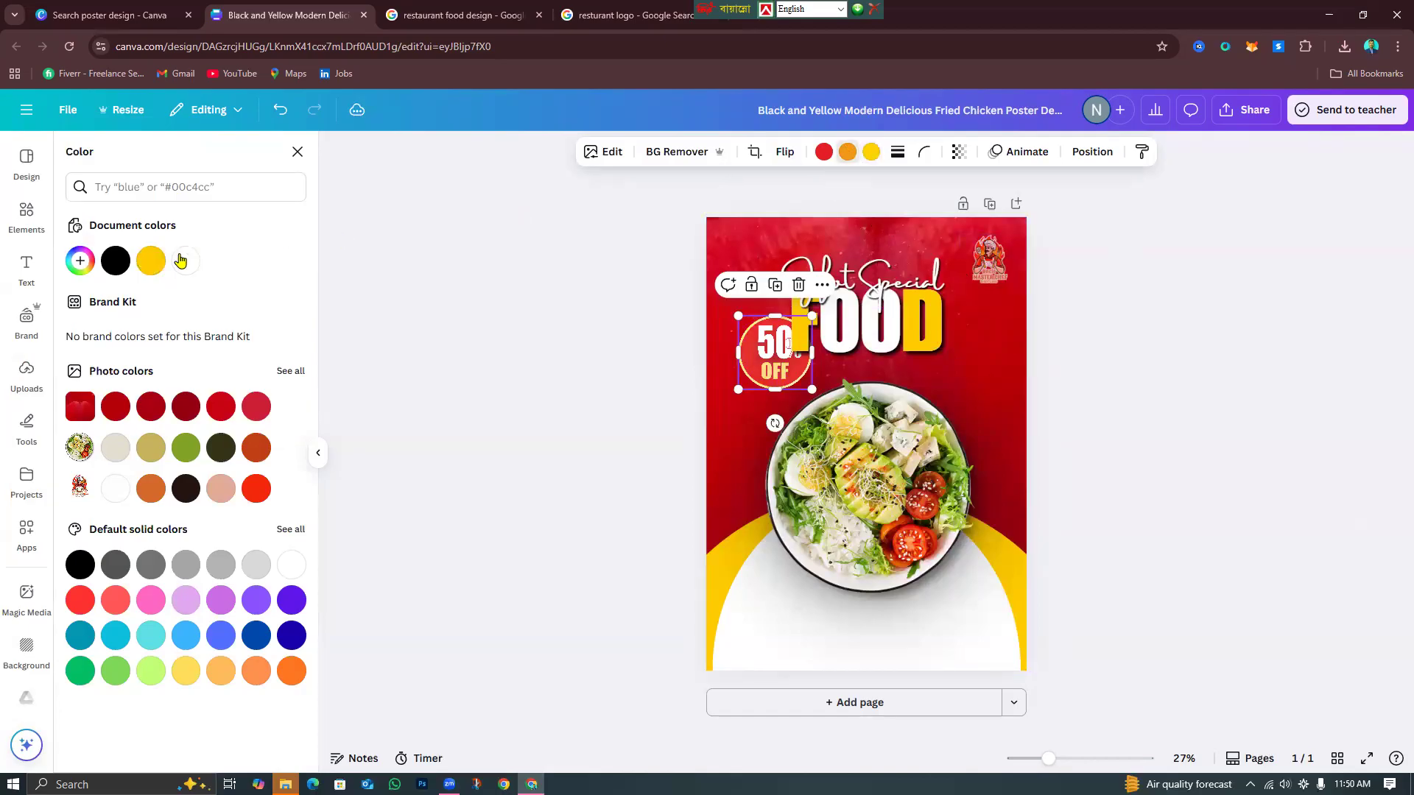
left_click(151, 261)
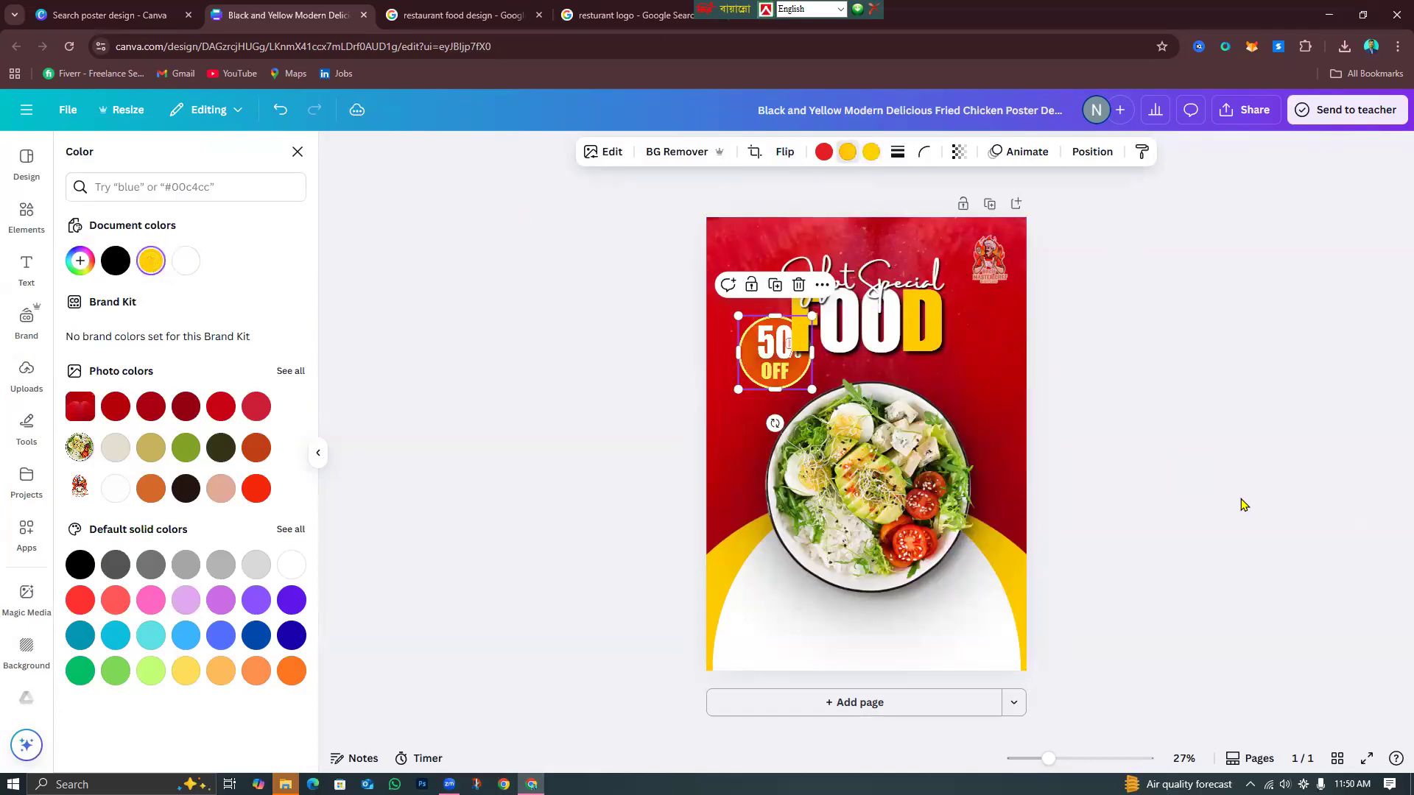
left_click(281, 111)
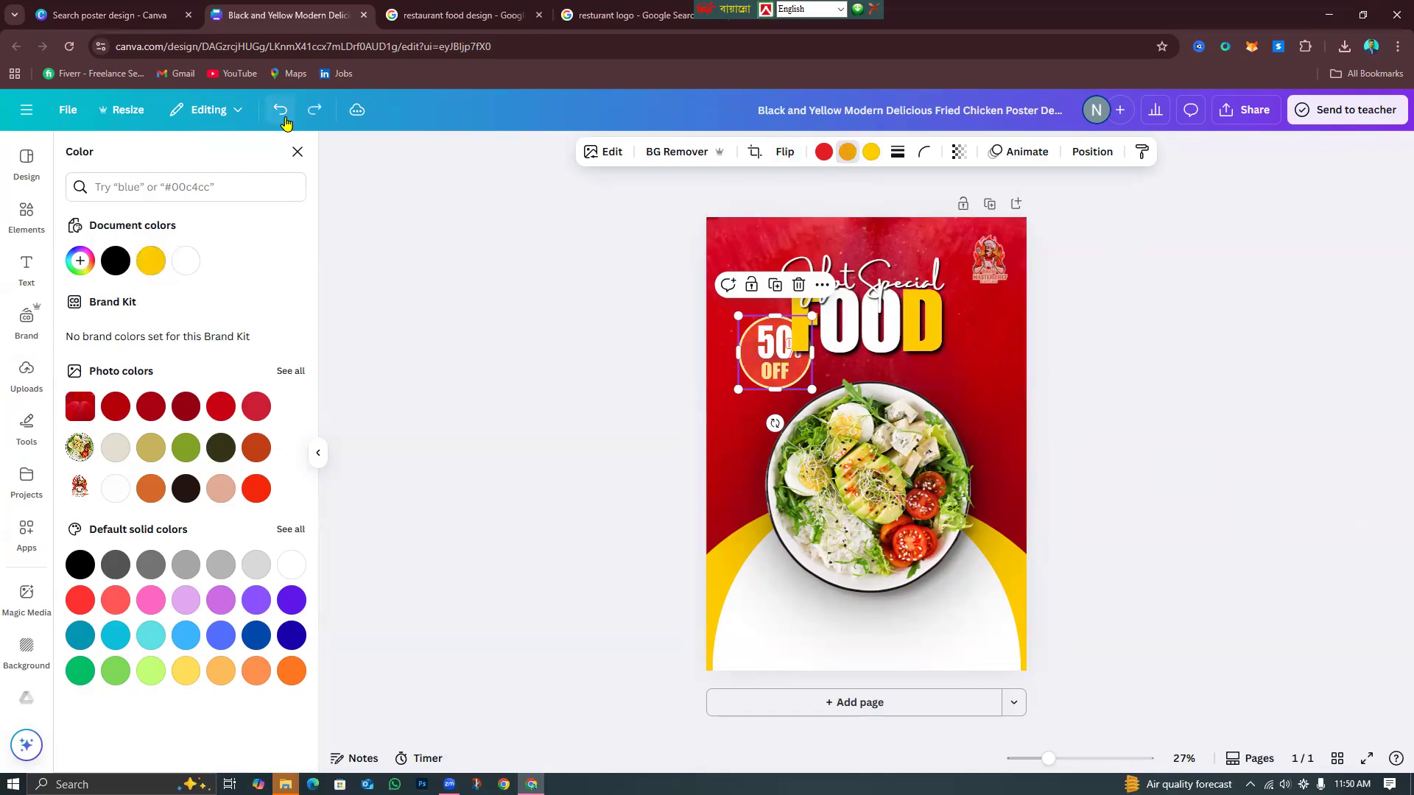
left_click(1160, 385)
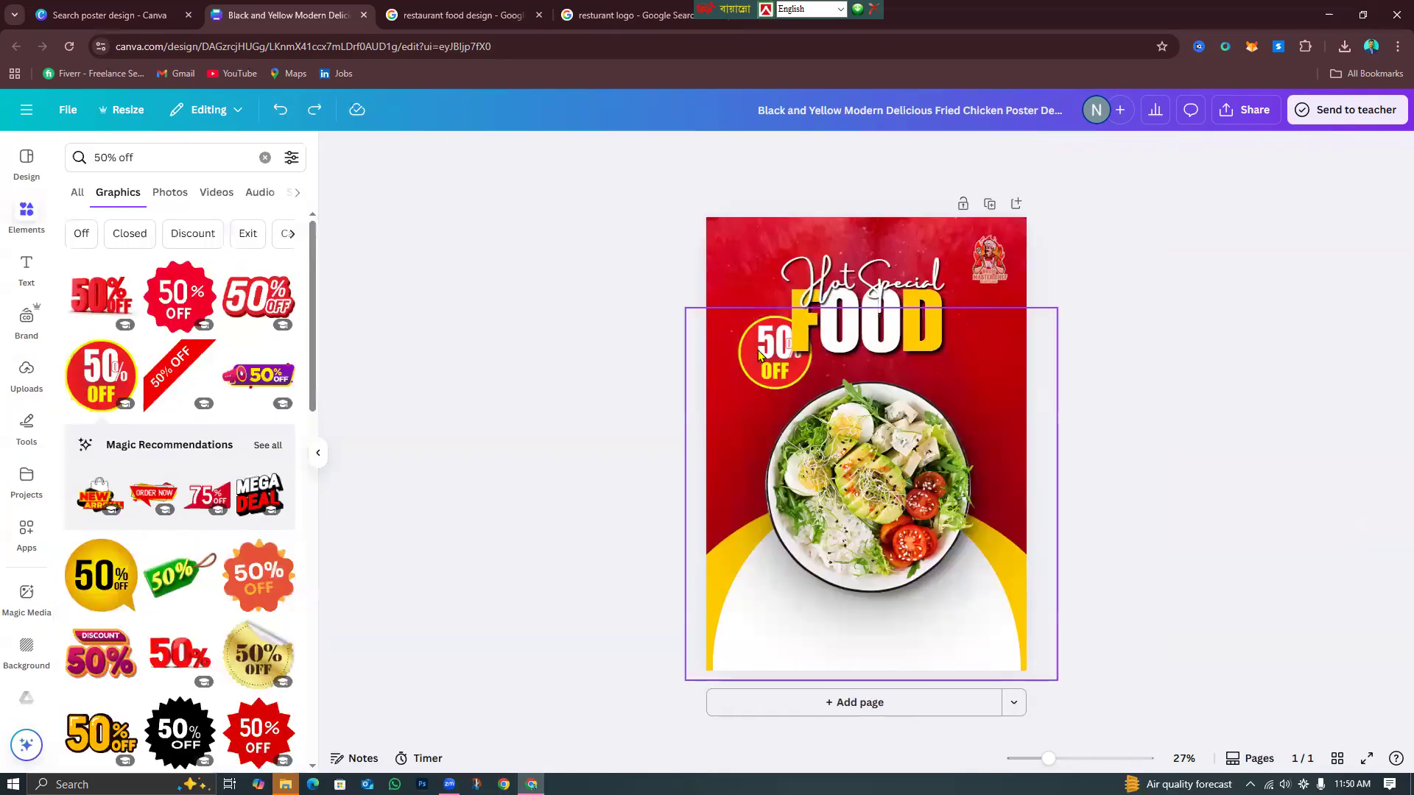
left_click(775, 367)
left_click_drag(814, 390, 759, 427)
left_click(758, 427)
left_click(1171, 420)
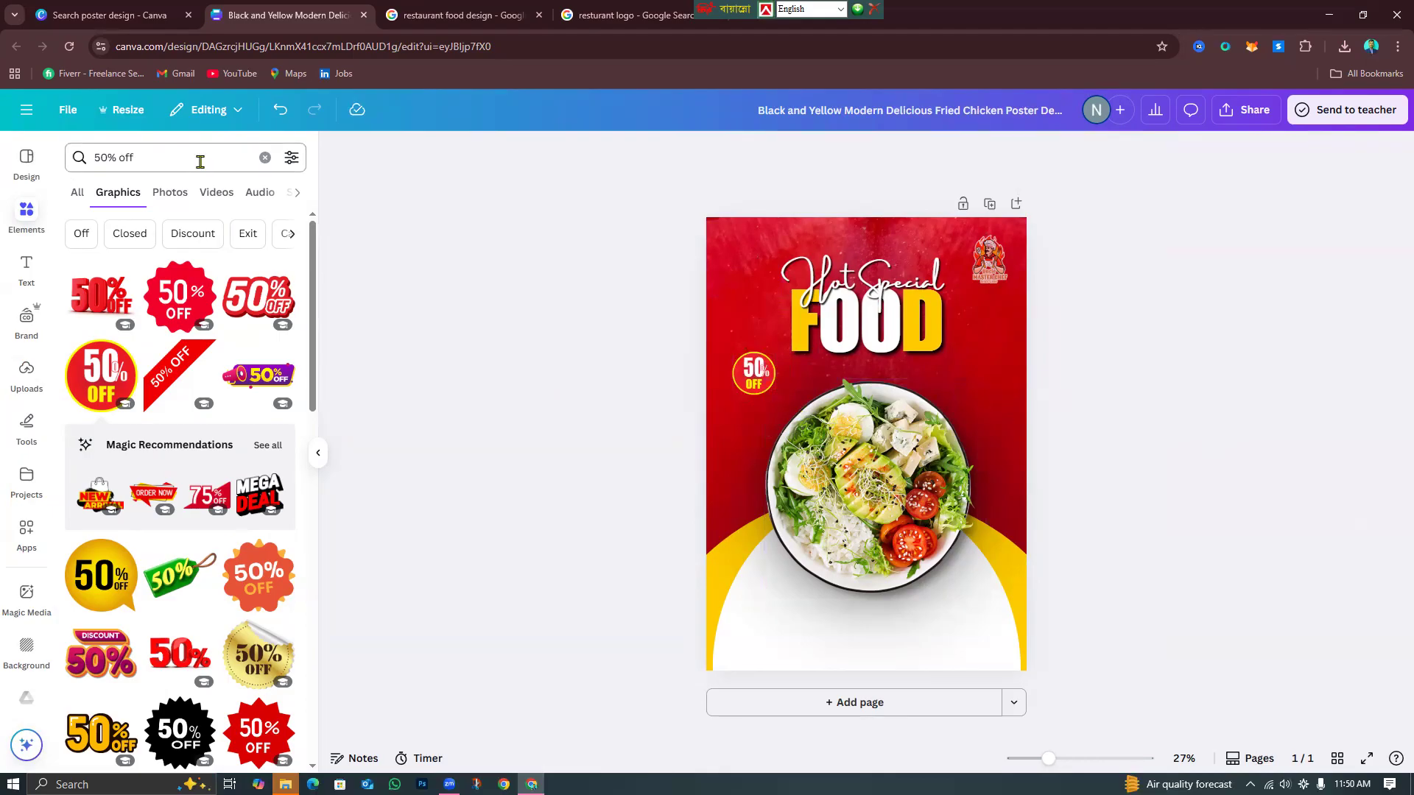
Search Elements for 'arrow' and add a curved dashed arrow, replacing the first pick.
triple_click(139, 168)
key("BackSpace")
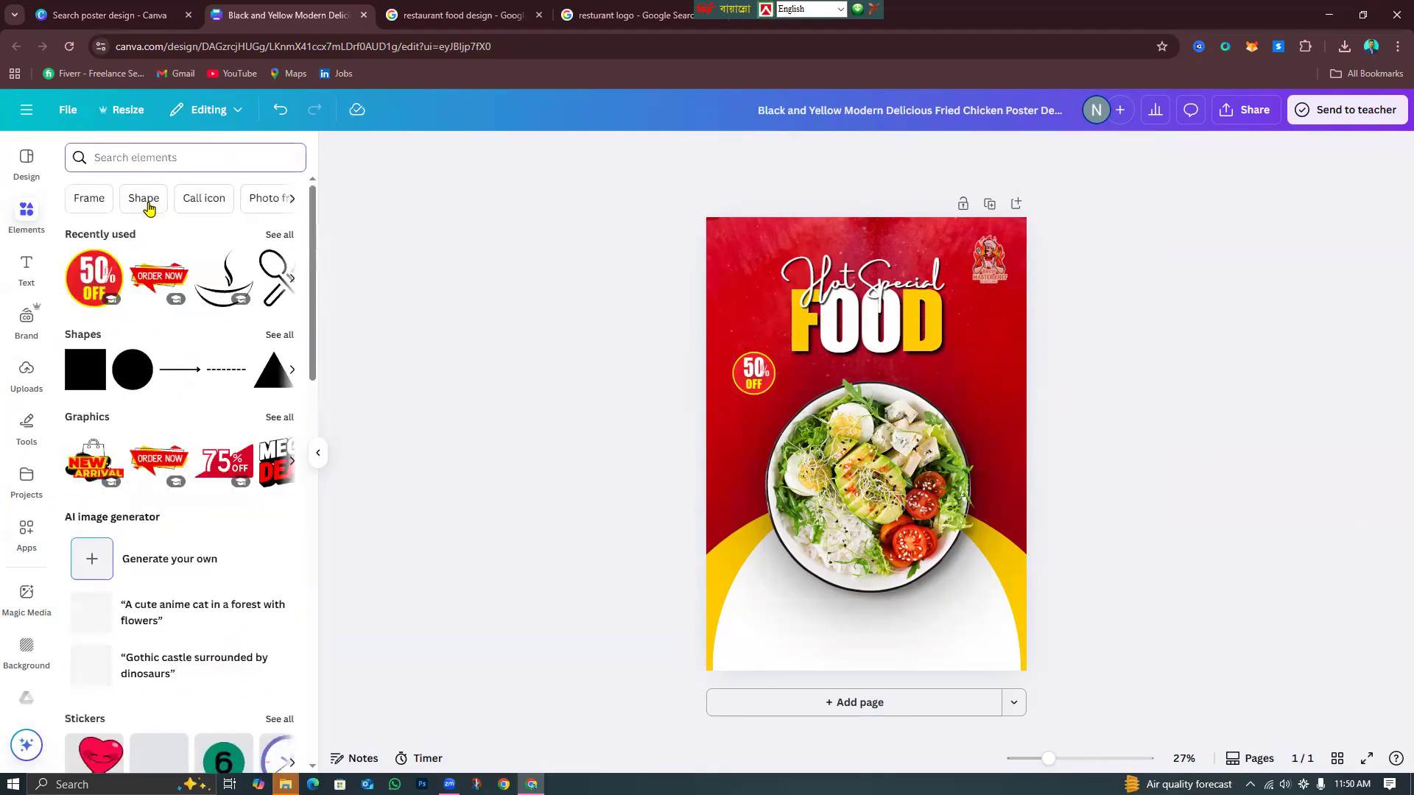
type("arrow")
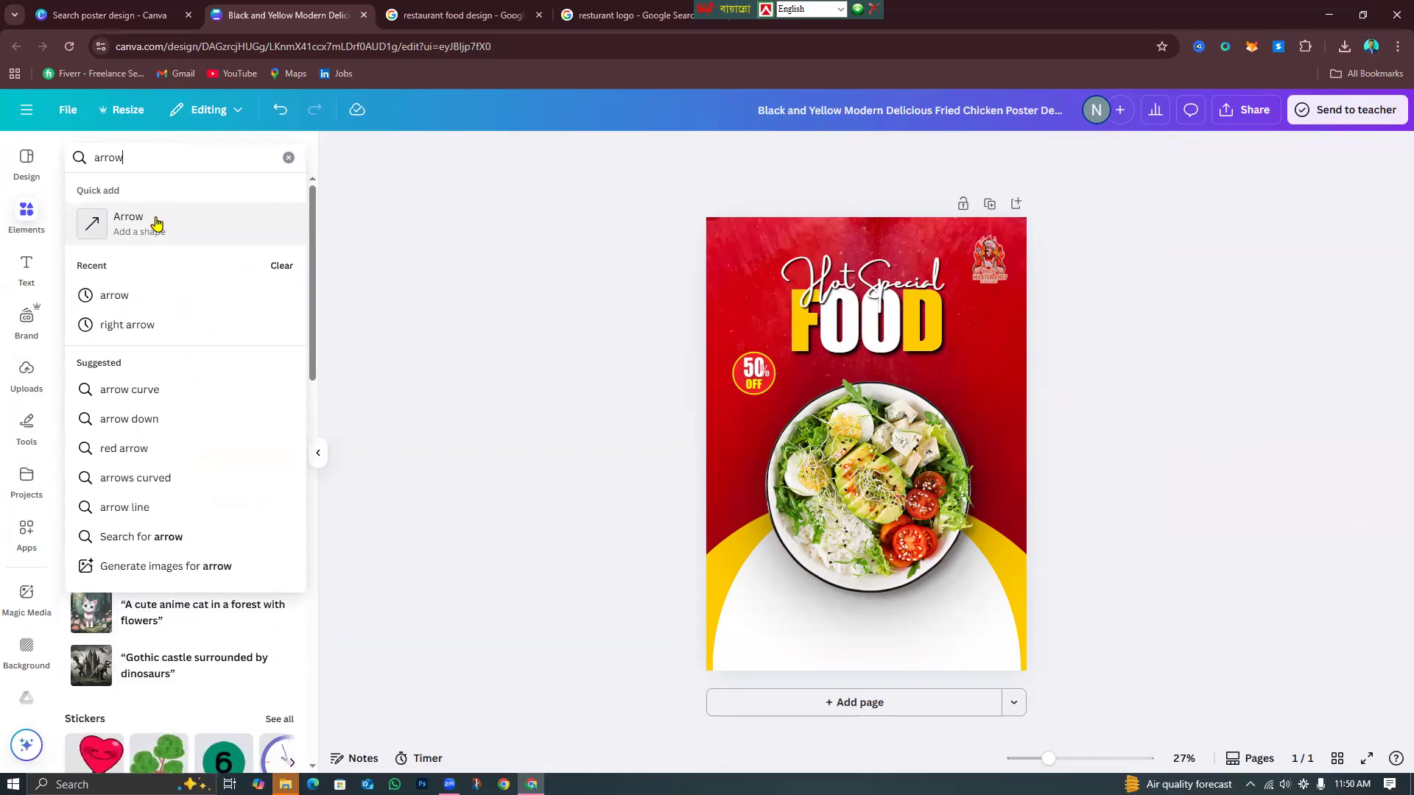
key("Return")
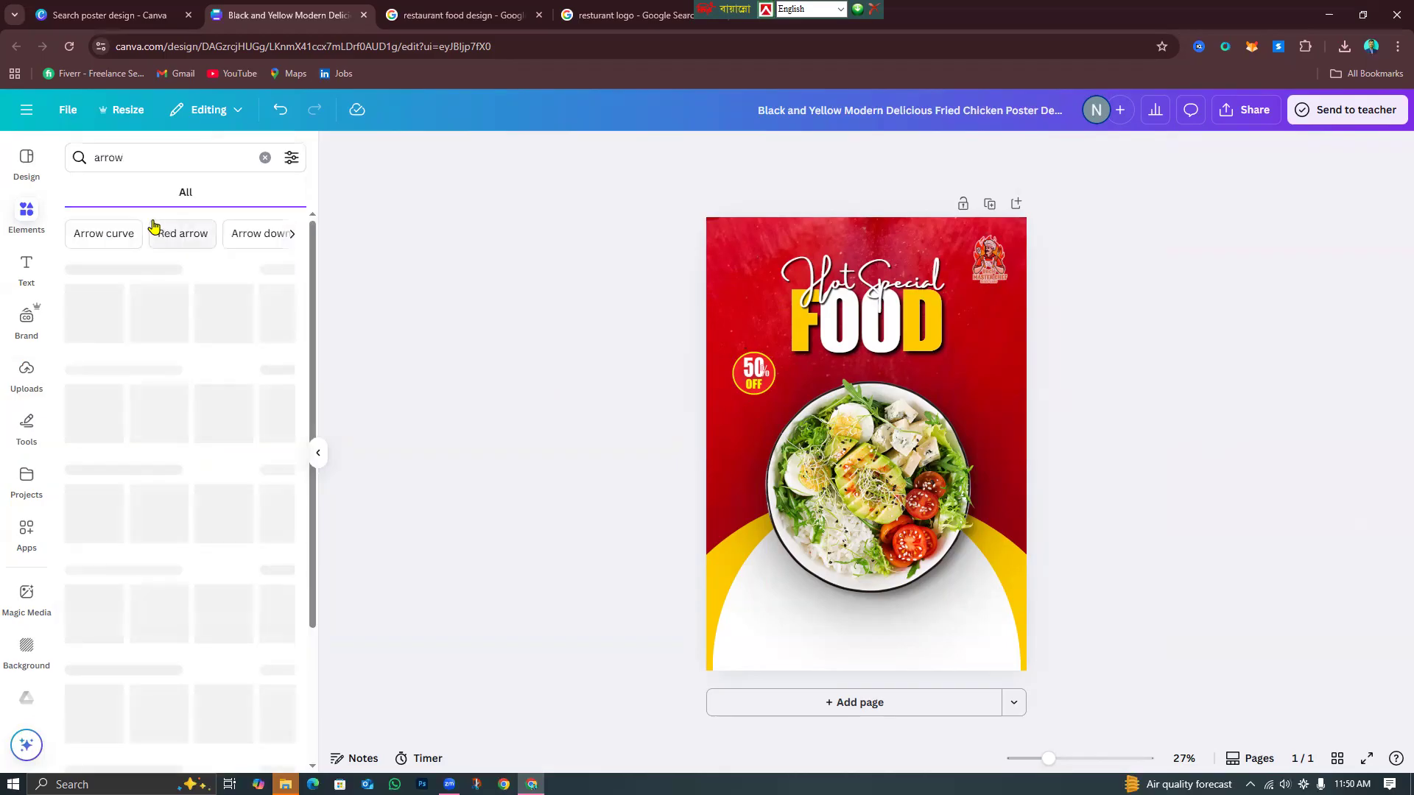
left_click(274, 353)
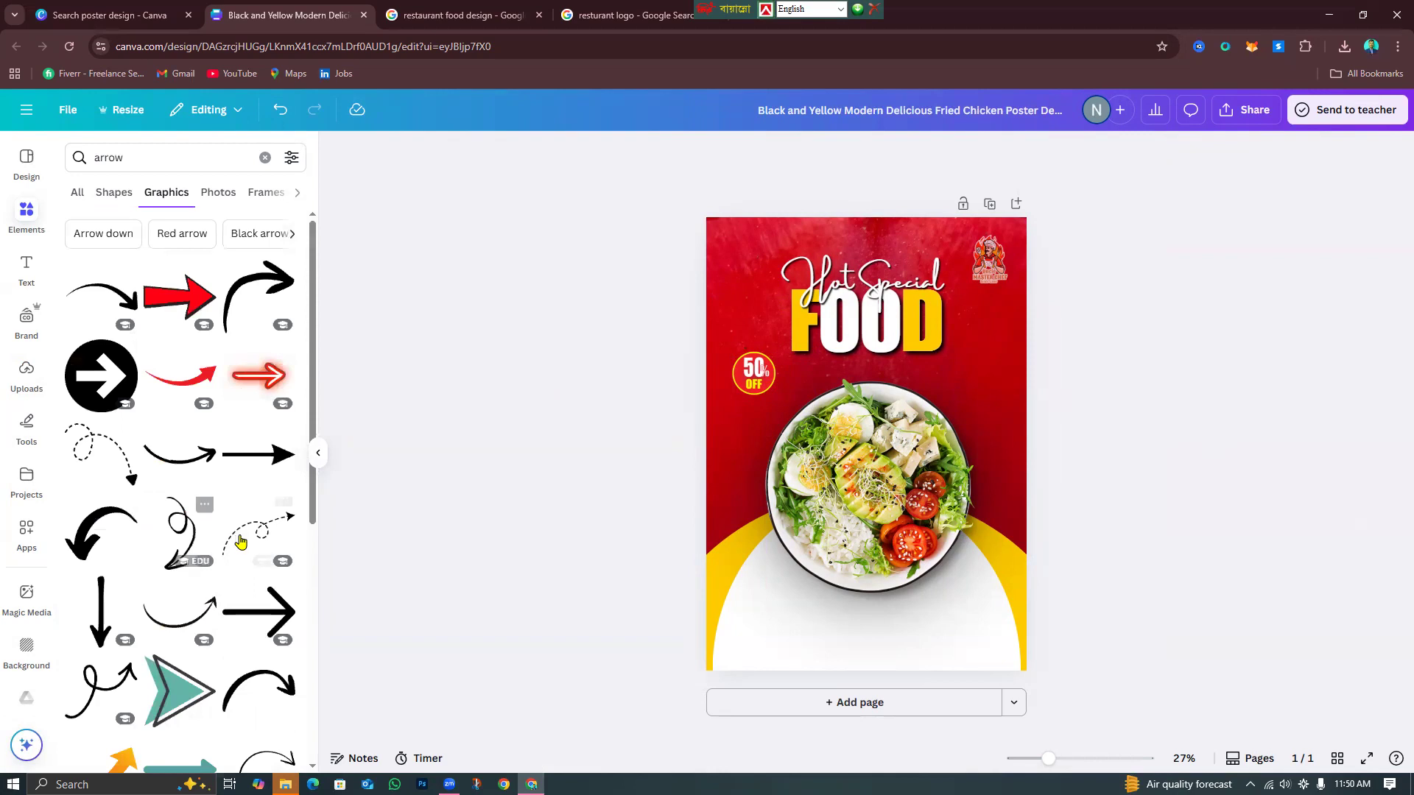
left_click(258, 531)
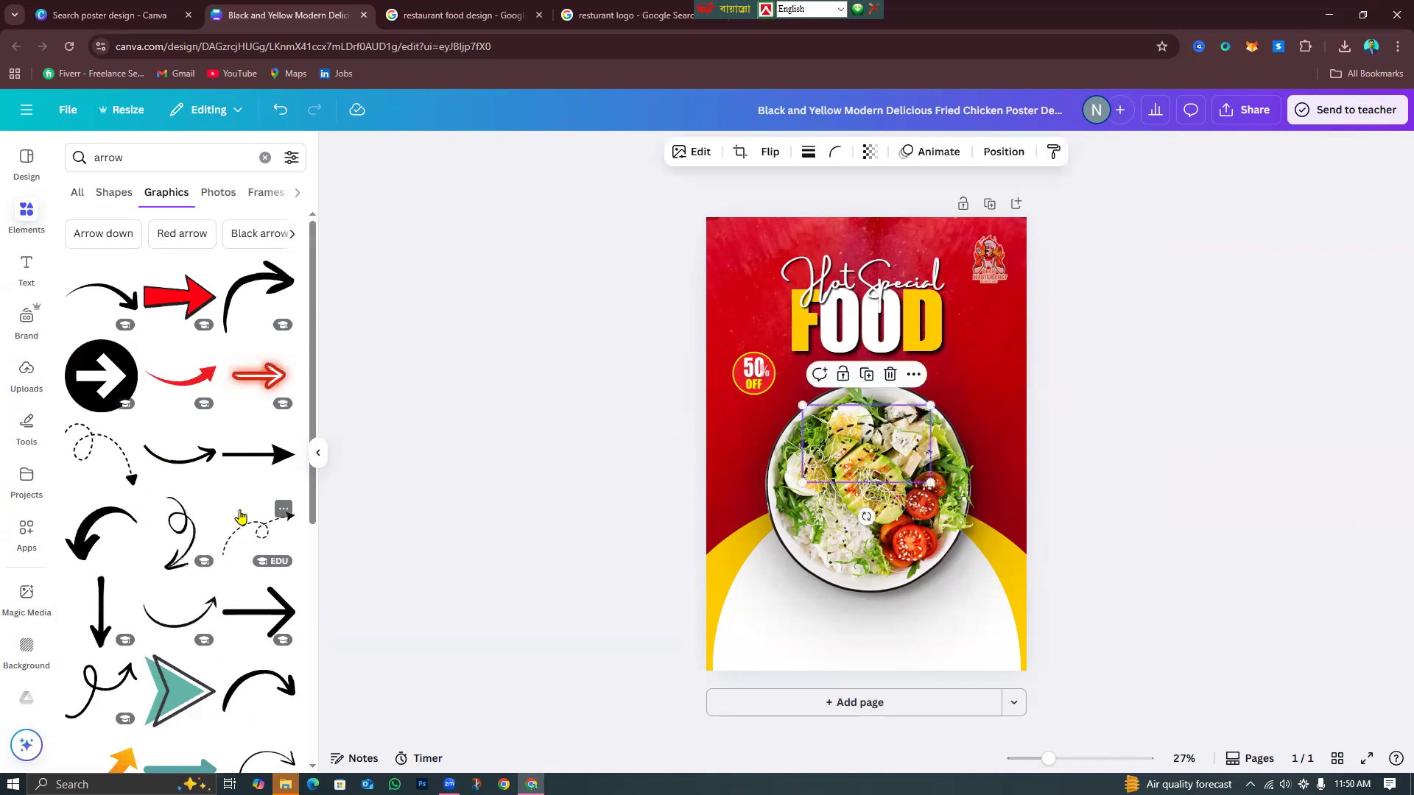
left_click(890, 377)
left_click(268, 603)
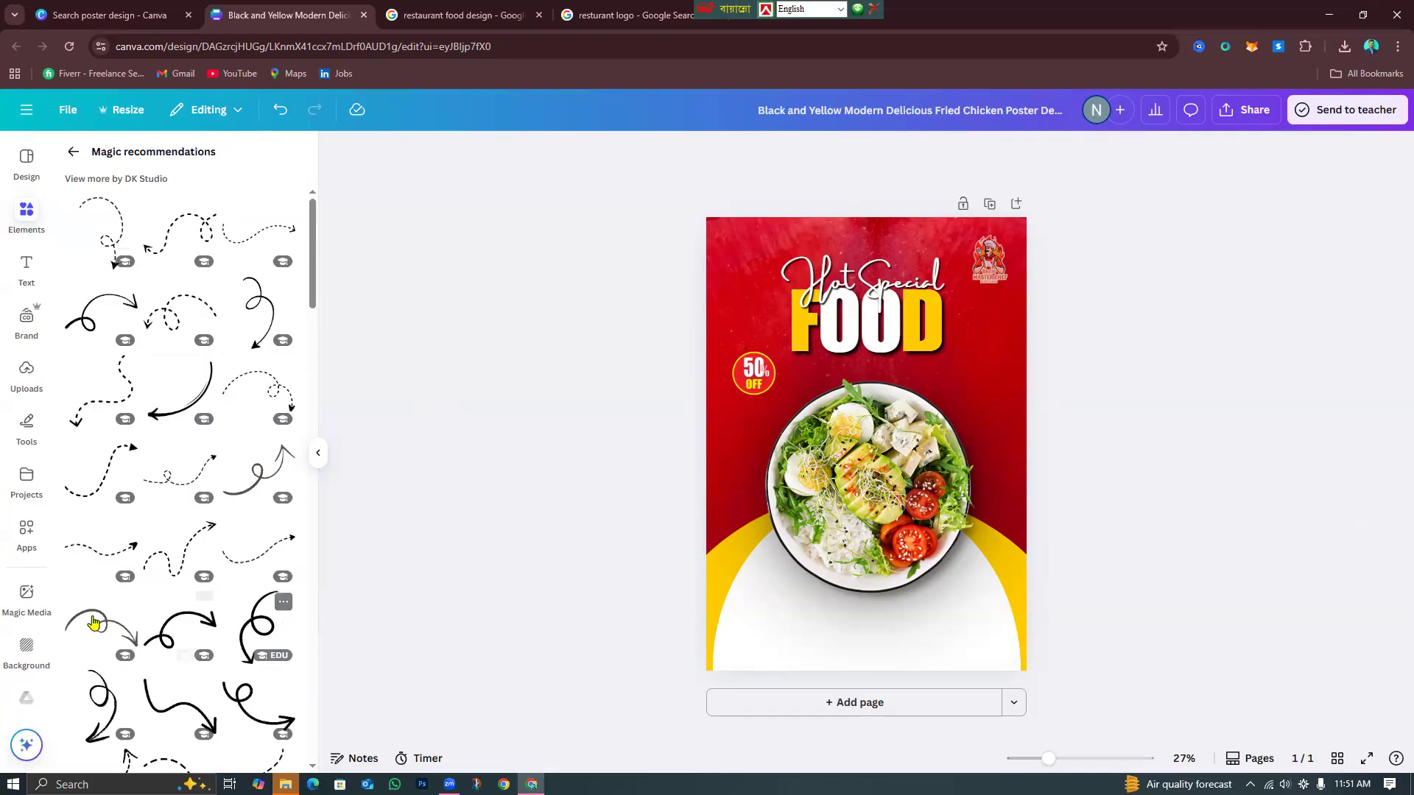
left_click(109, 475)
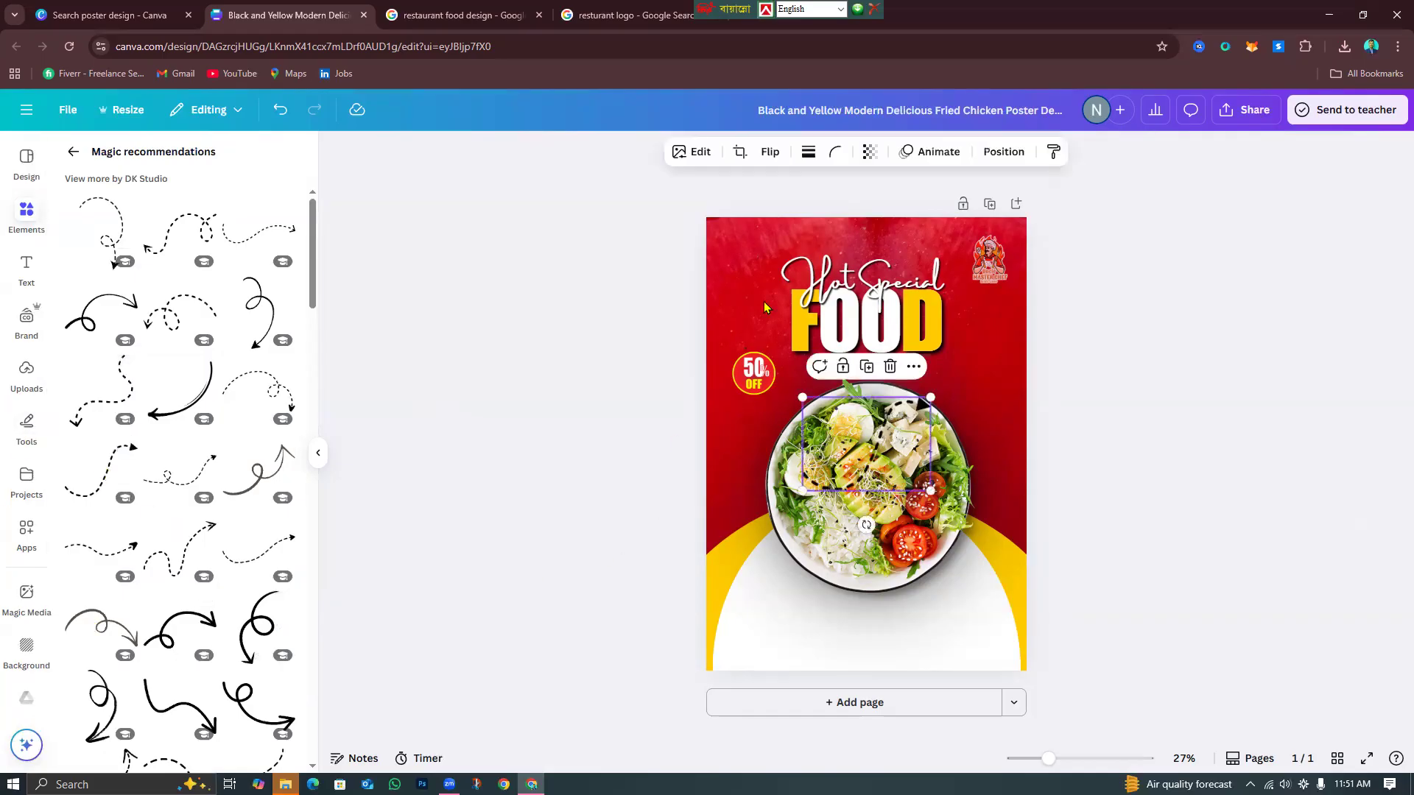
Flip the arrow vertically, rotate it to about -81°, and place it between bowl and badge.
left_click(759, 153)
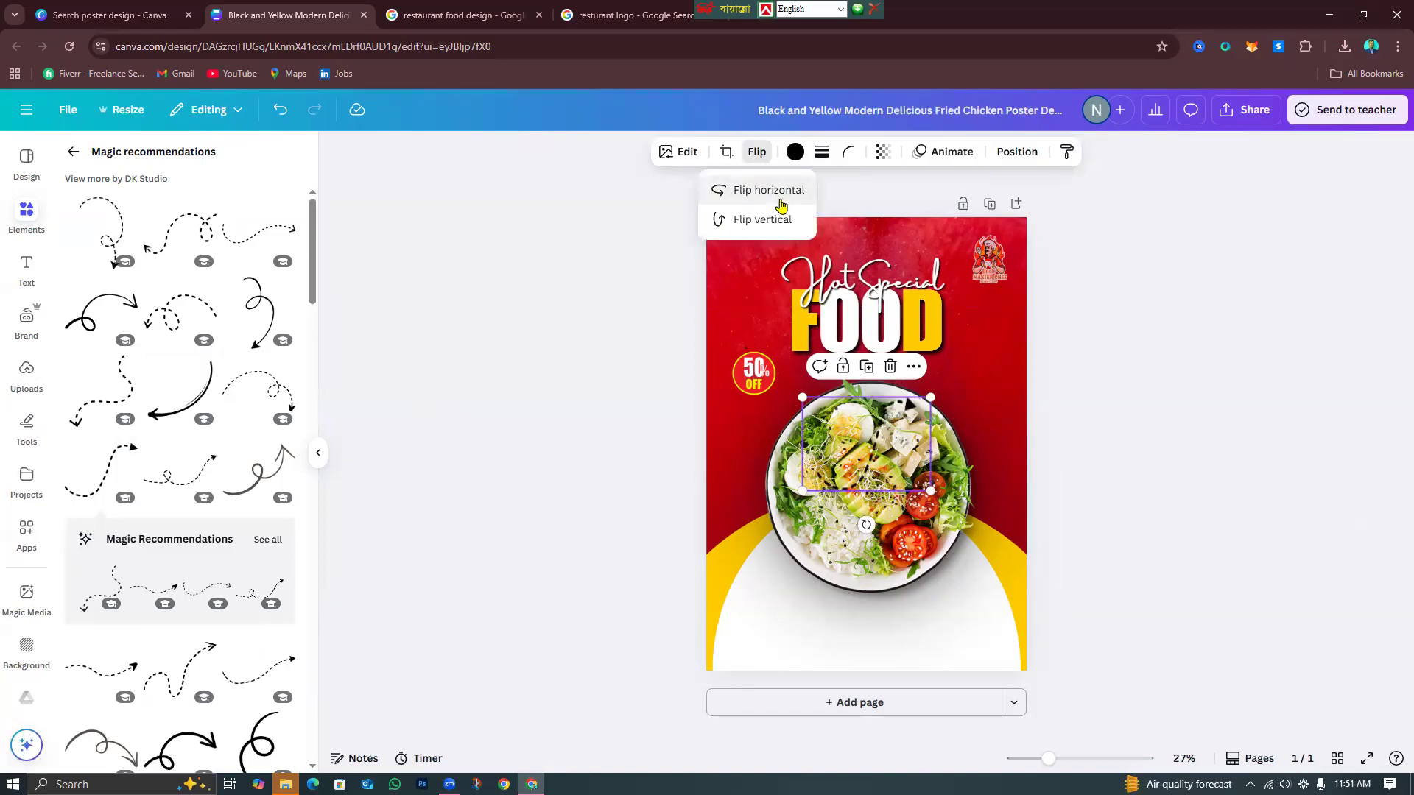
left_click(782, 221)
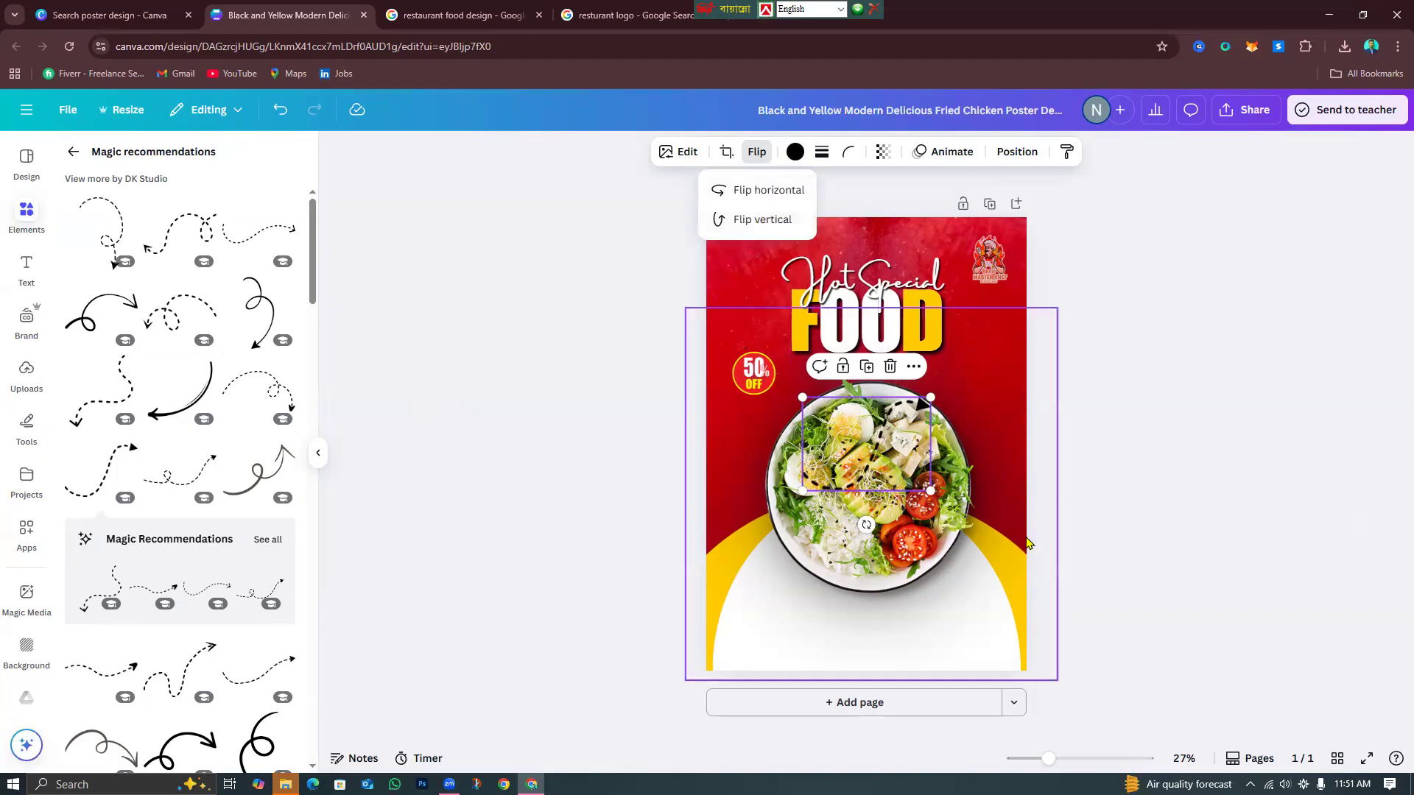
left_click_drag(867, 525, 999, 466)
left_click_drag(909, 455, 777, 471)
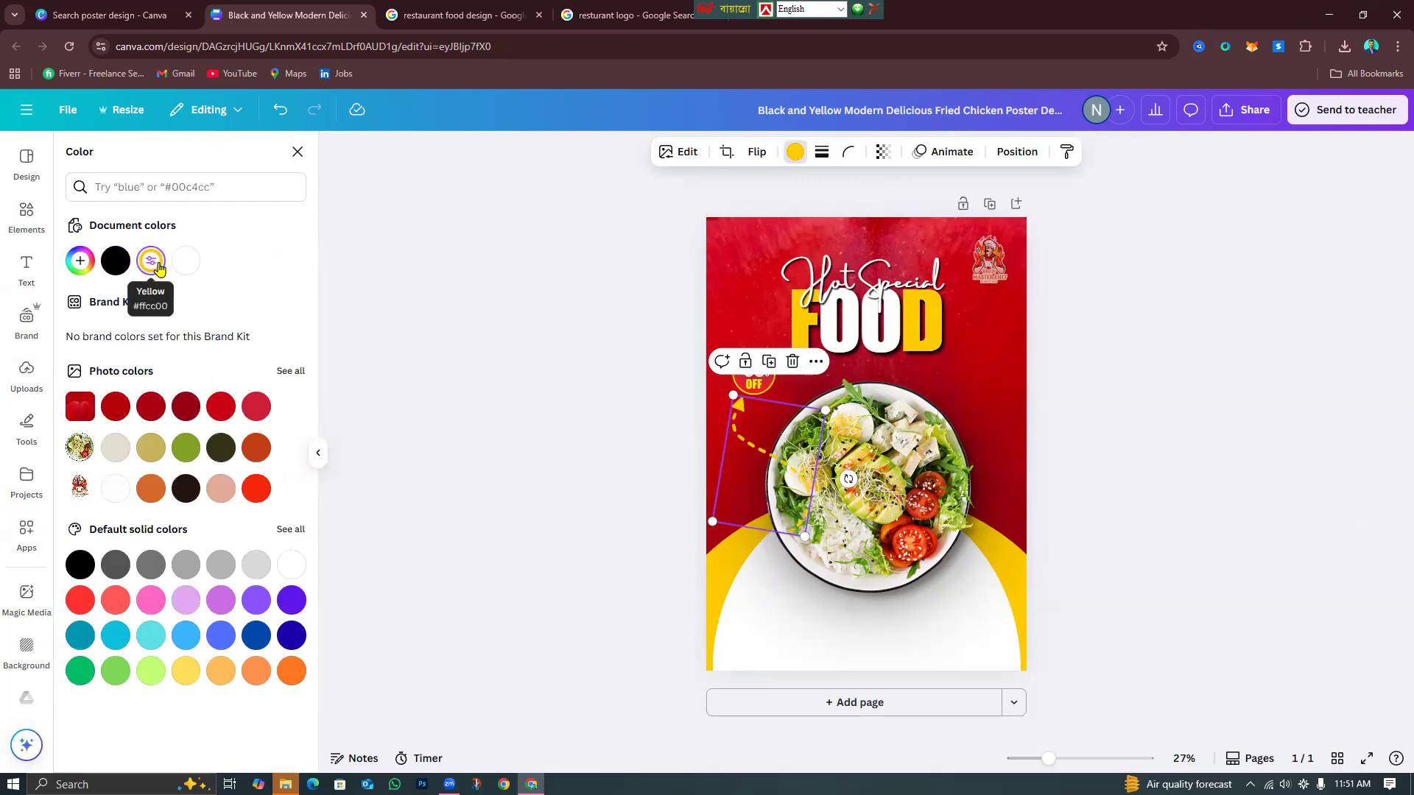
left_click(1017, 152)
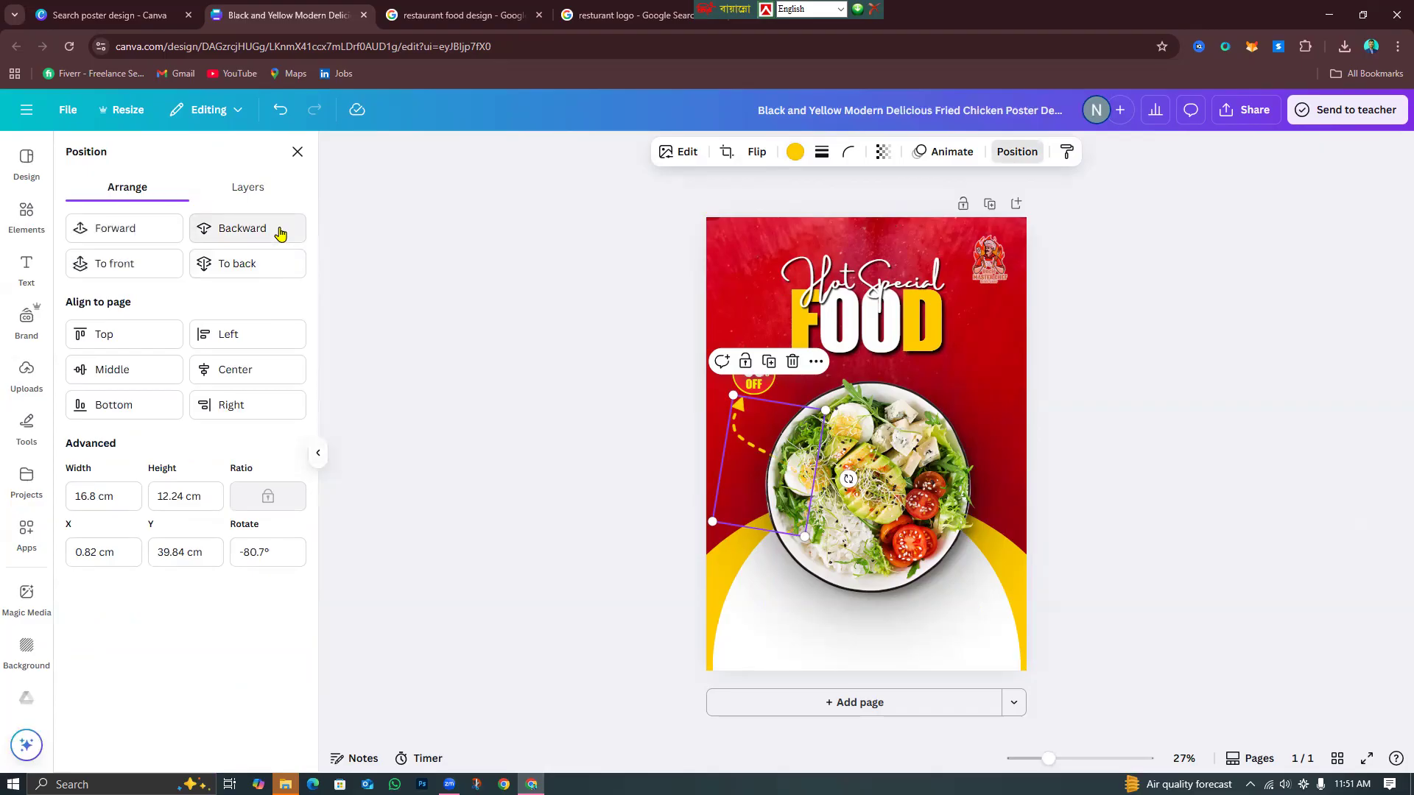
left_click(1206, 294)
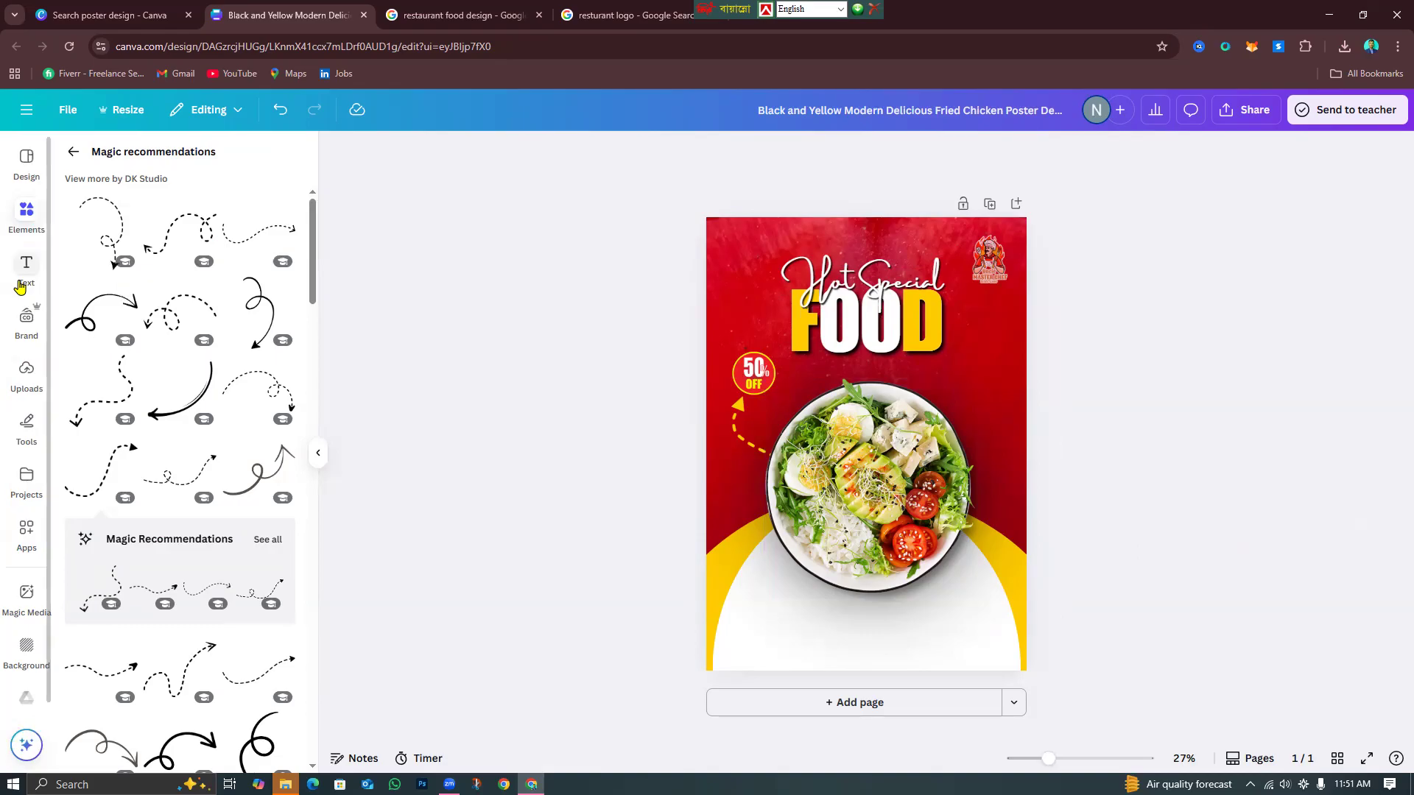
left_click(69, 151)
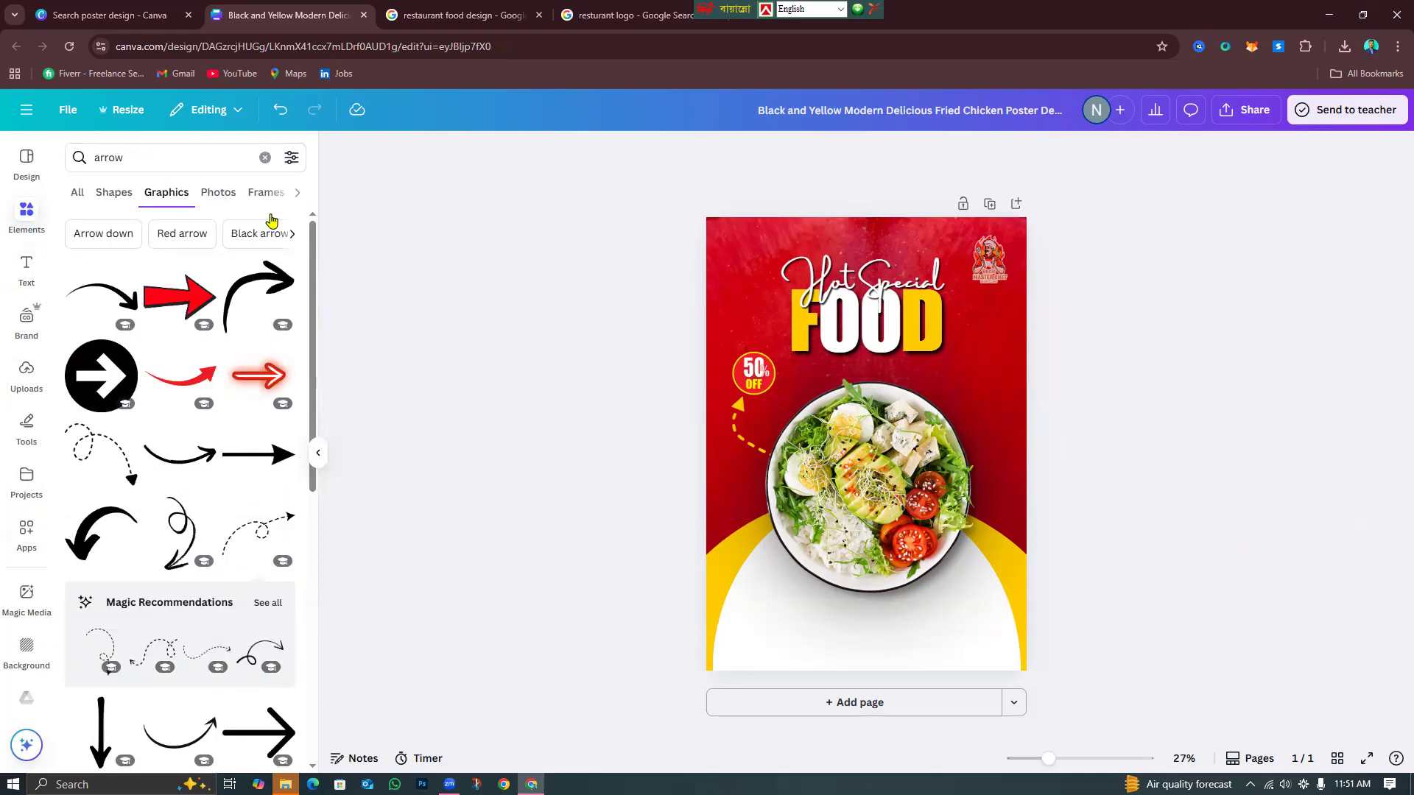
Add a 'call' phone graphic, shrink it into the bottom-left white area, and colour it dark red.
left_click(265, 158)
left_click(175, 156)
type("call icon")
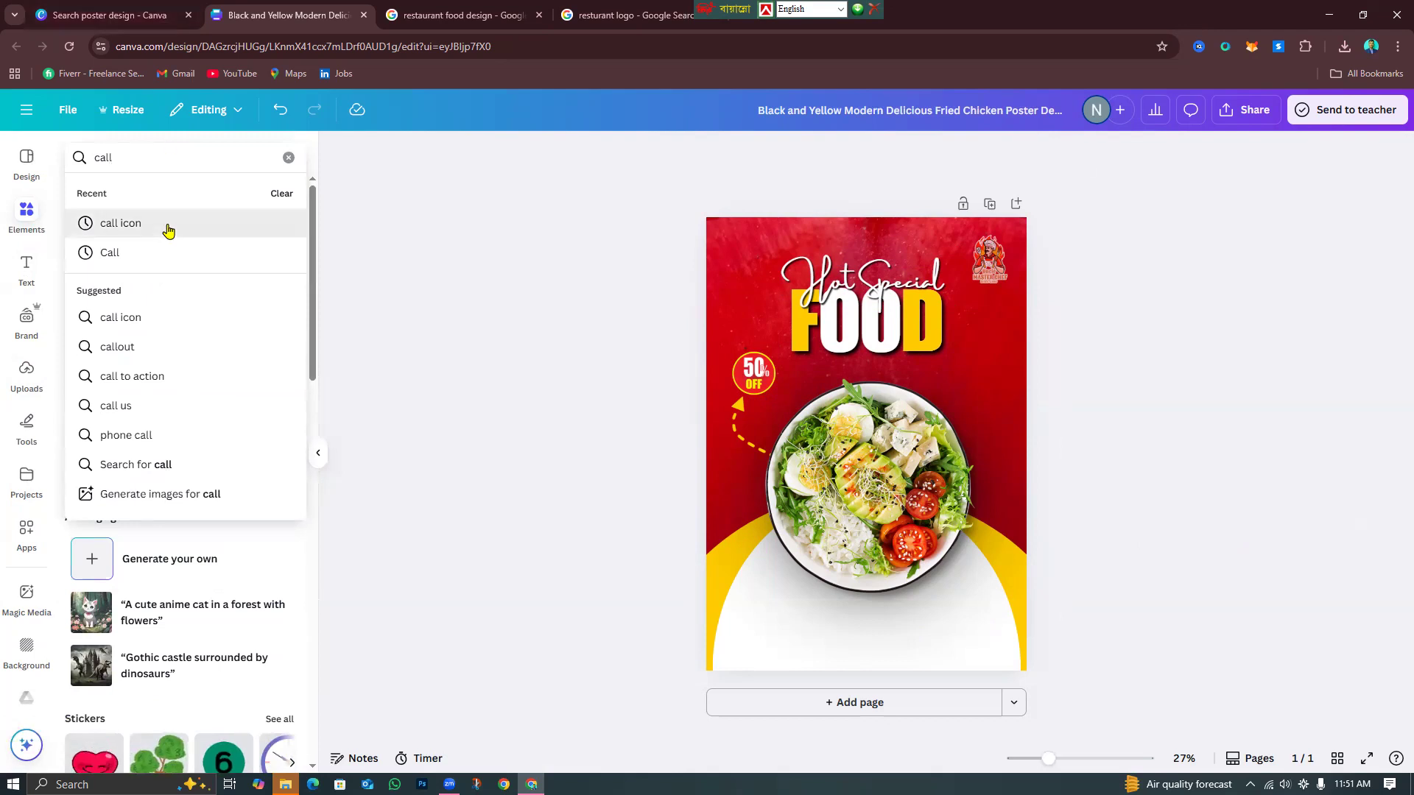
left_click(168, 224)
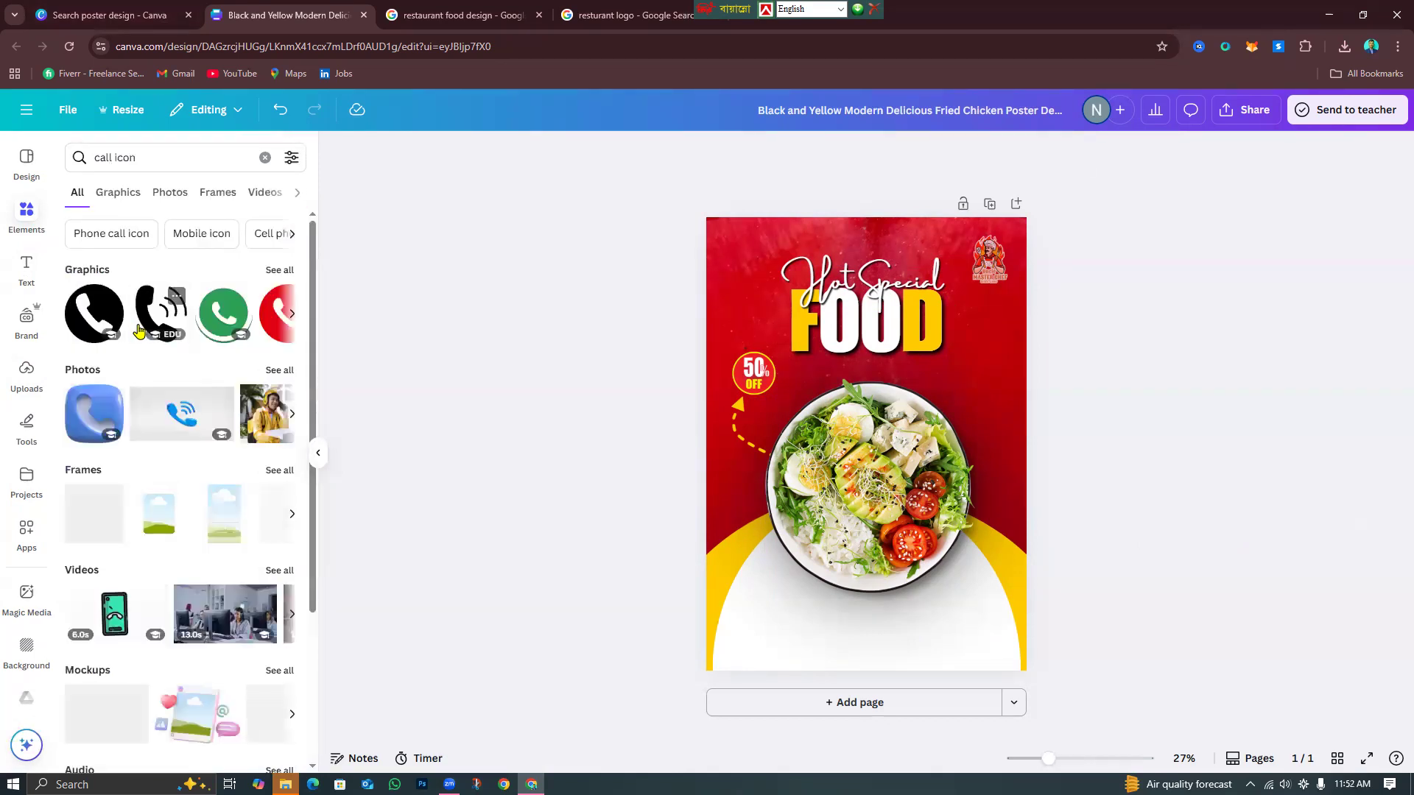
left_click(175, 329)
left_click_drag(901, 434, 757, 698)
left_click_drag(757, 696, 760, 691)
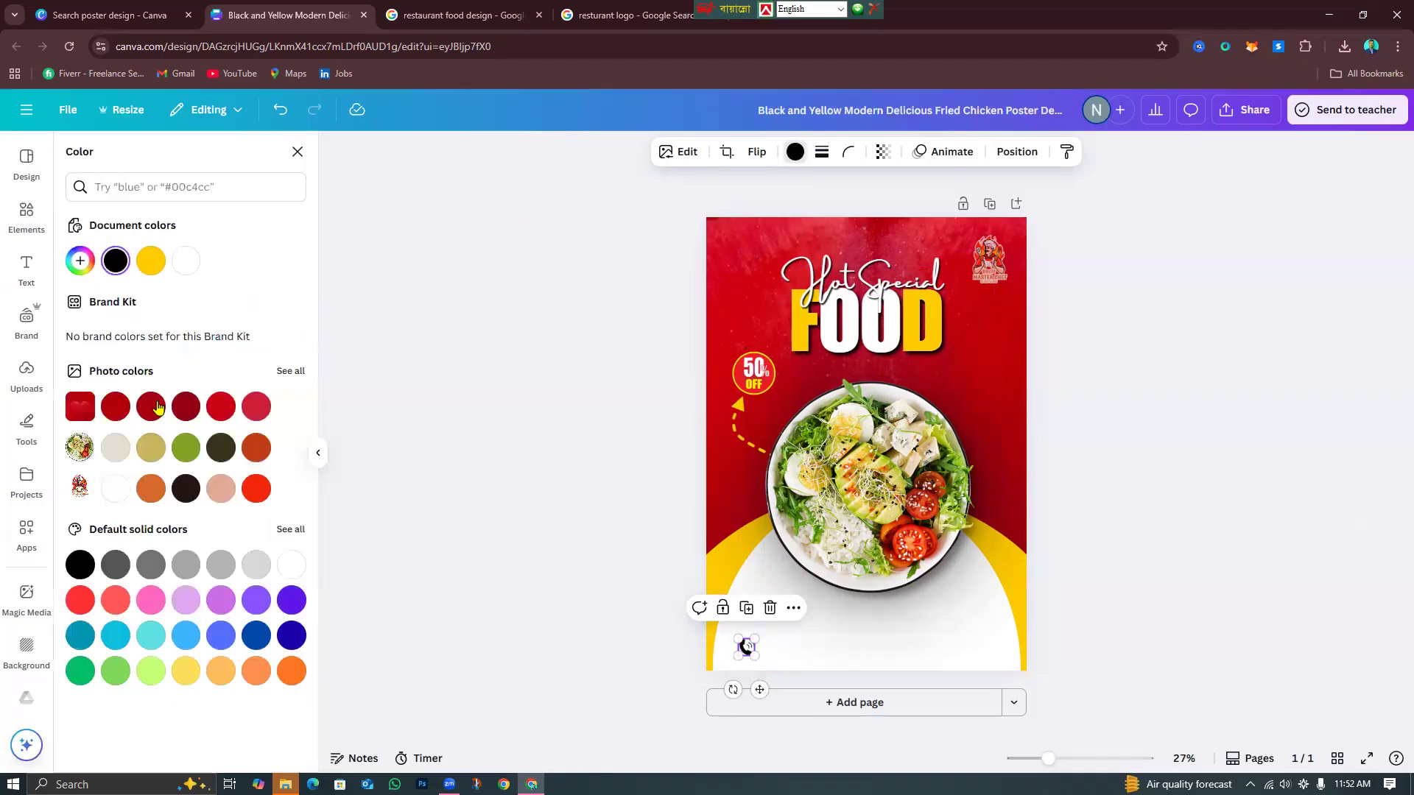
left_click(114, 409)
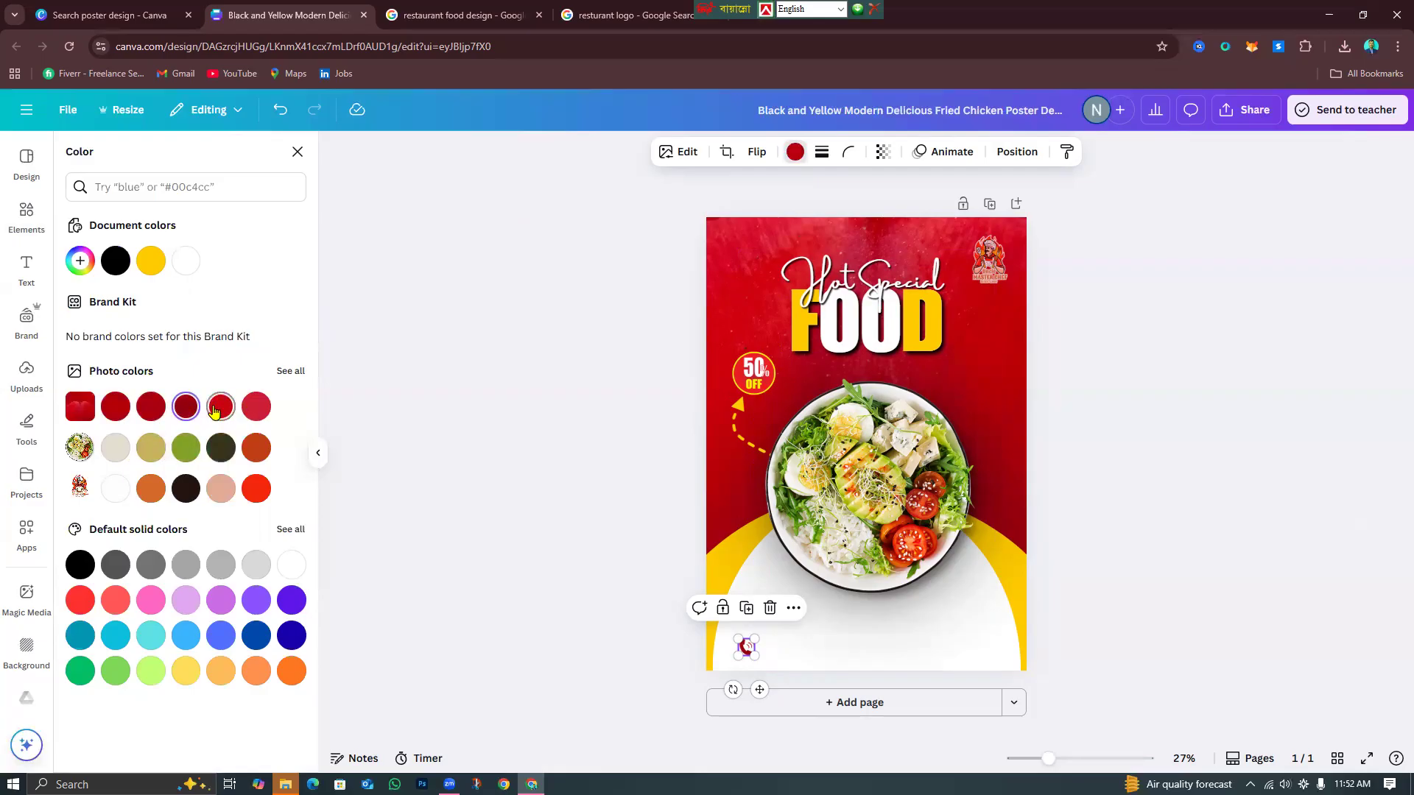
left_click(1123, 432)
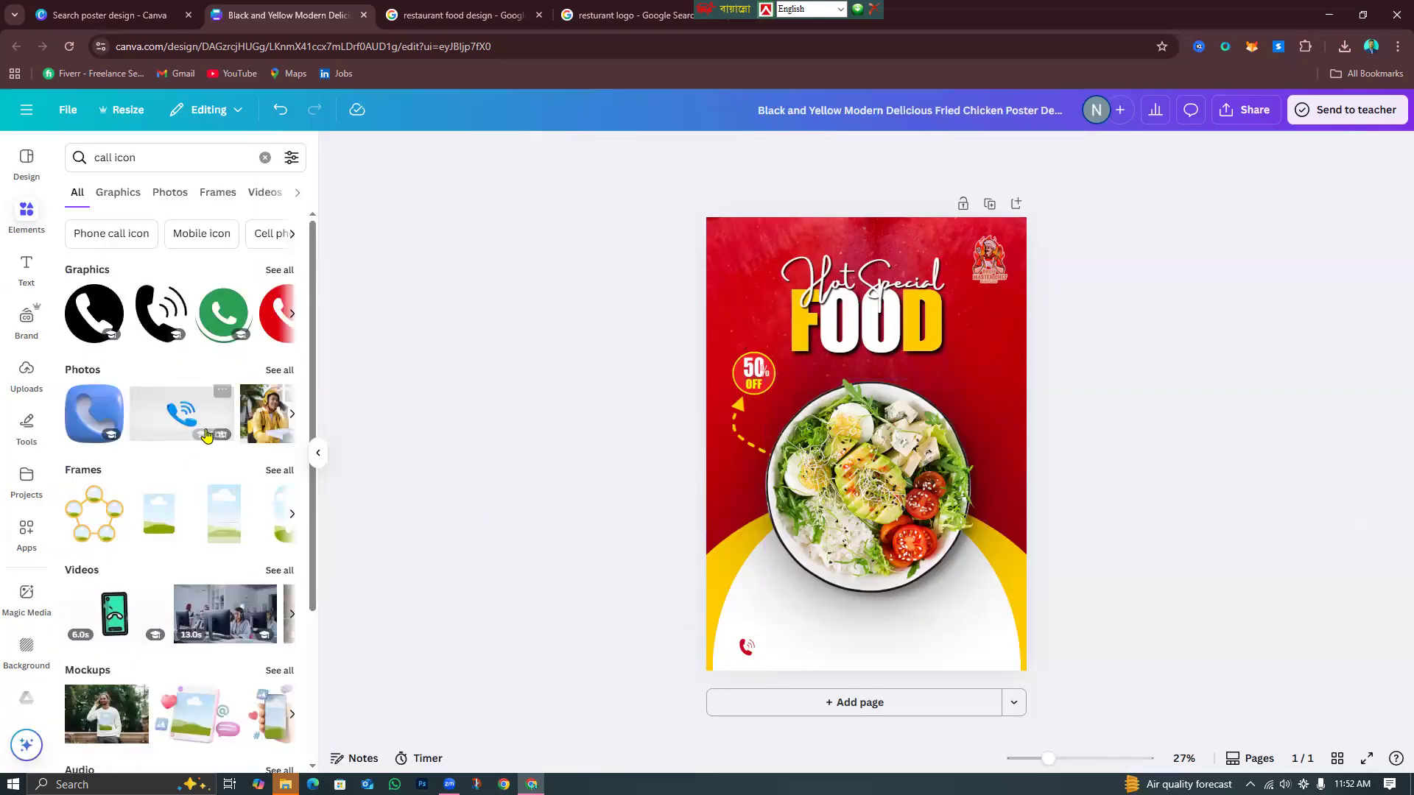
left_click(14, 274)
Add a body text reading 'contact now' and switch it to uppercase.
left_click(157, 405)
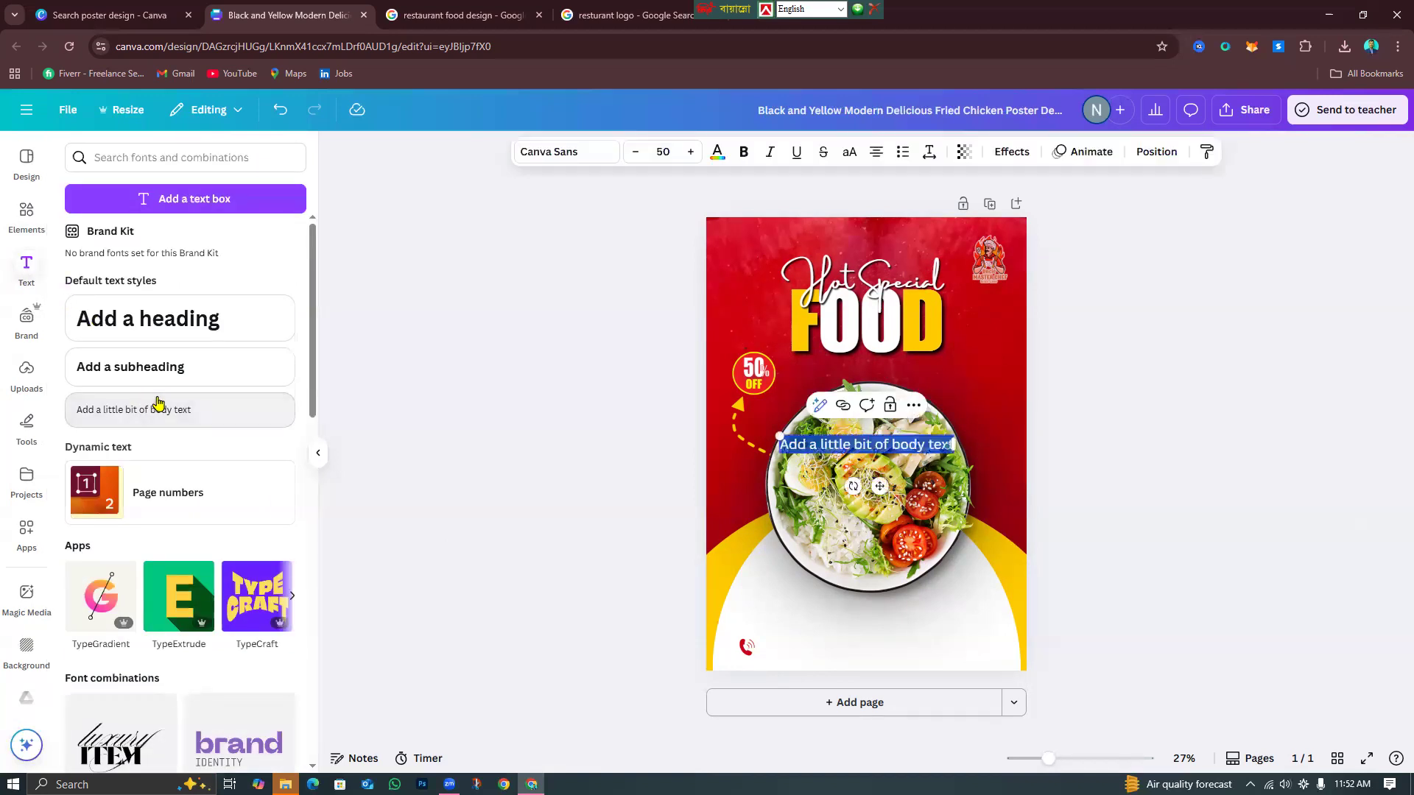
key("BackSpace")
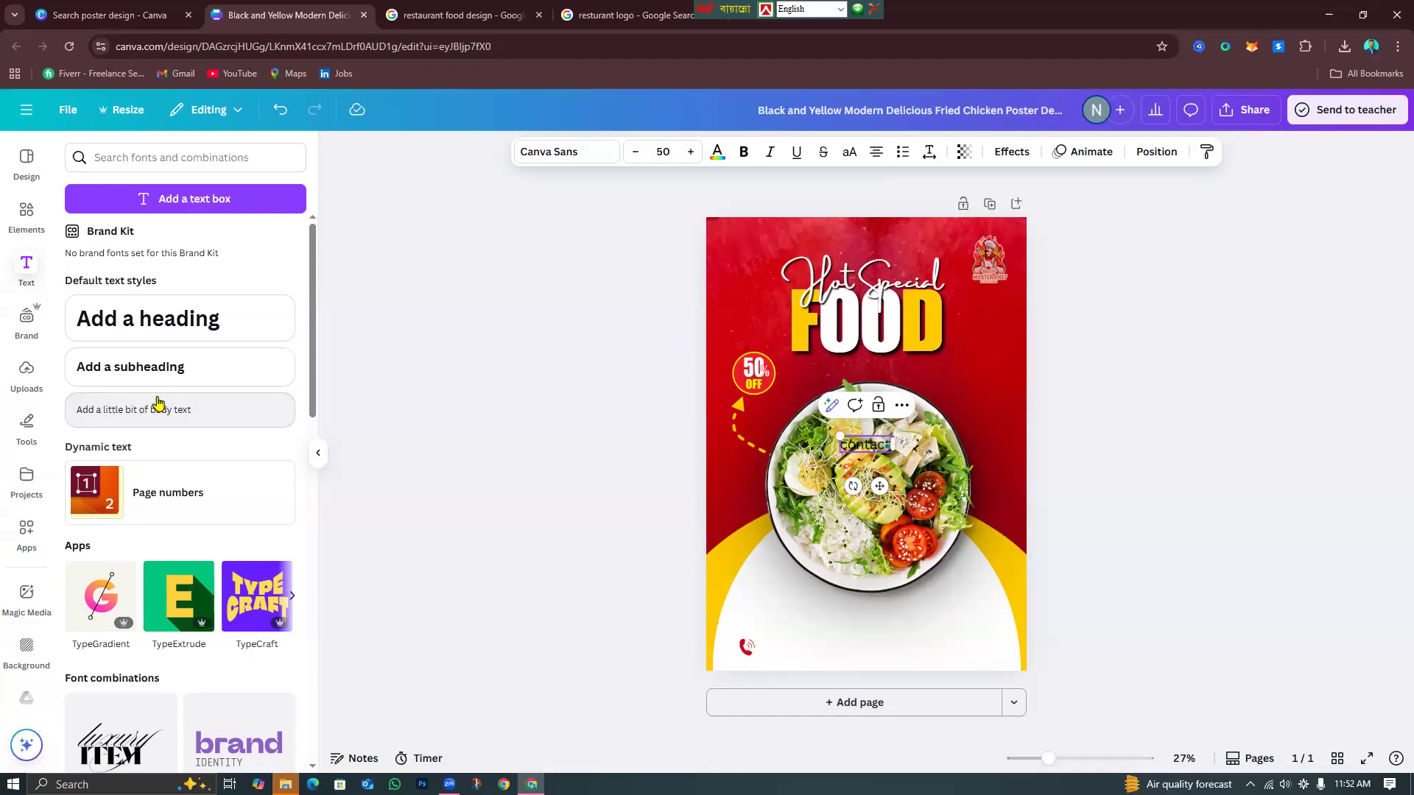
type("w")
left_click(1135, 589)
left_click(884, 452)
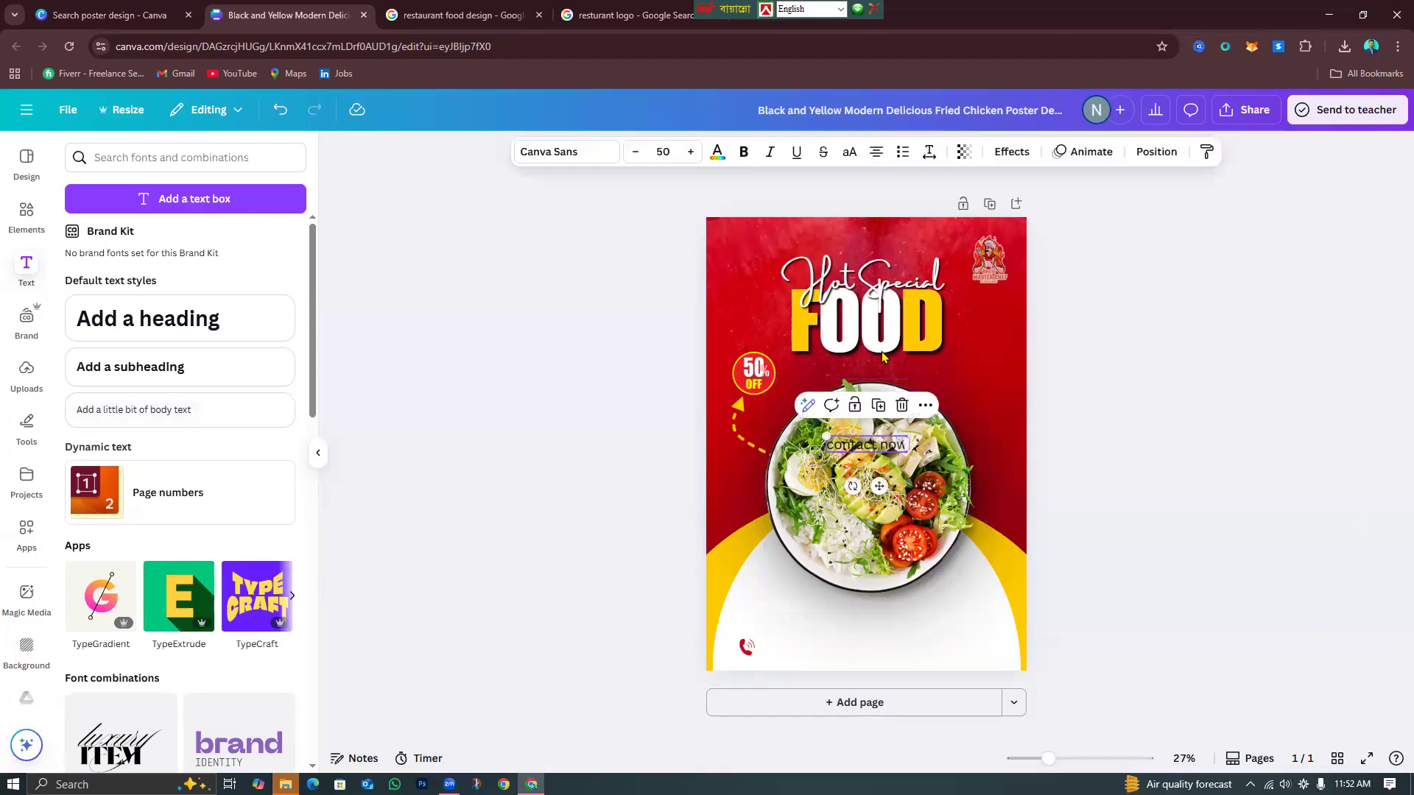
left_click(849, 151)
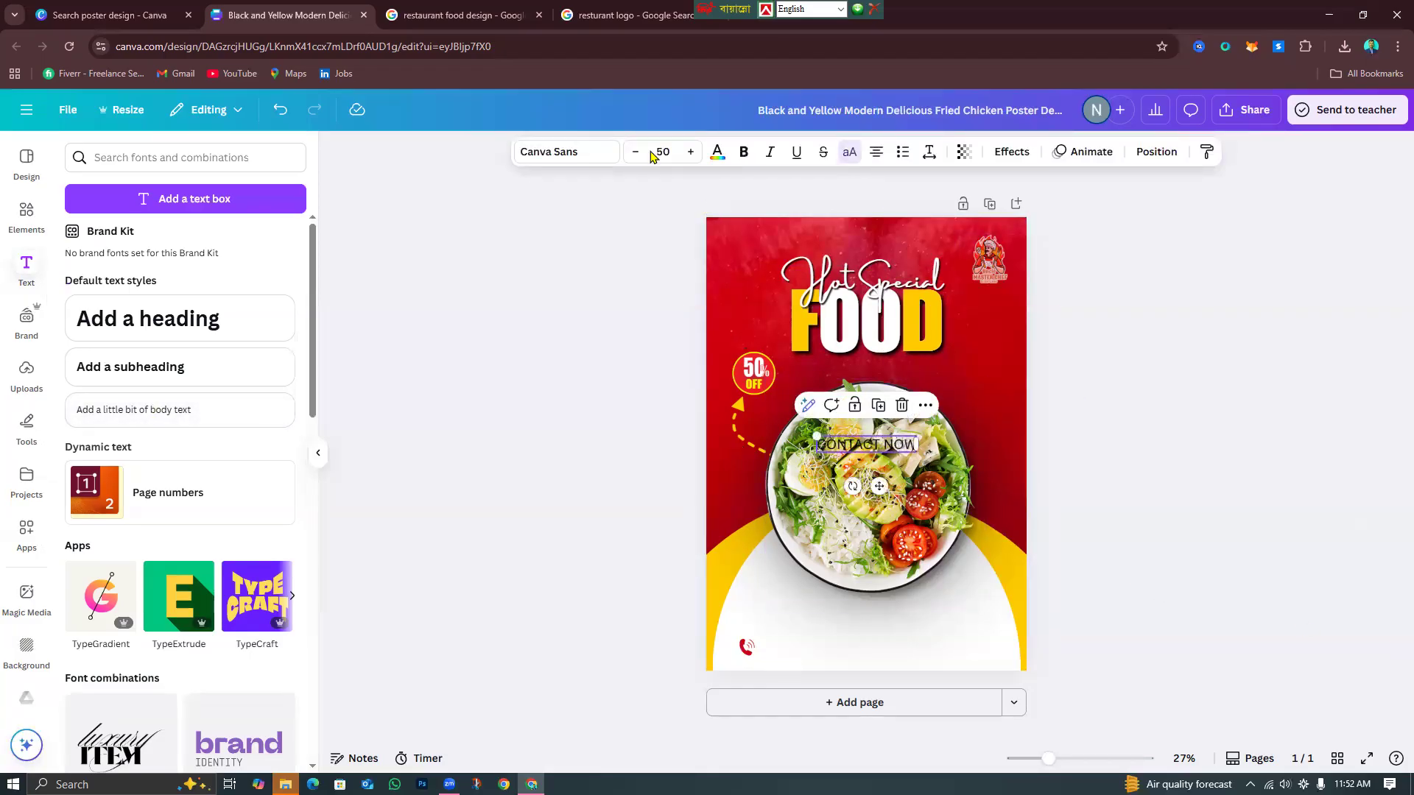
Set CONTACT NOW in Impact and shrink it beside the phone icon.
left_click(562, 151)
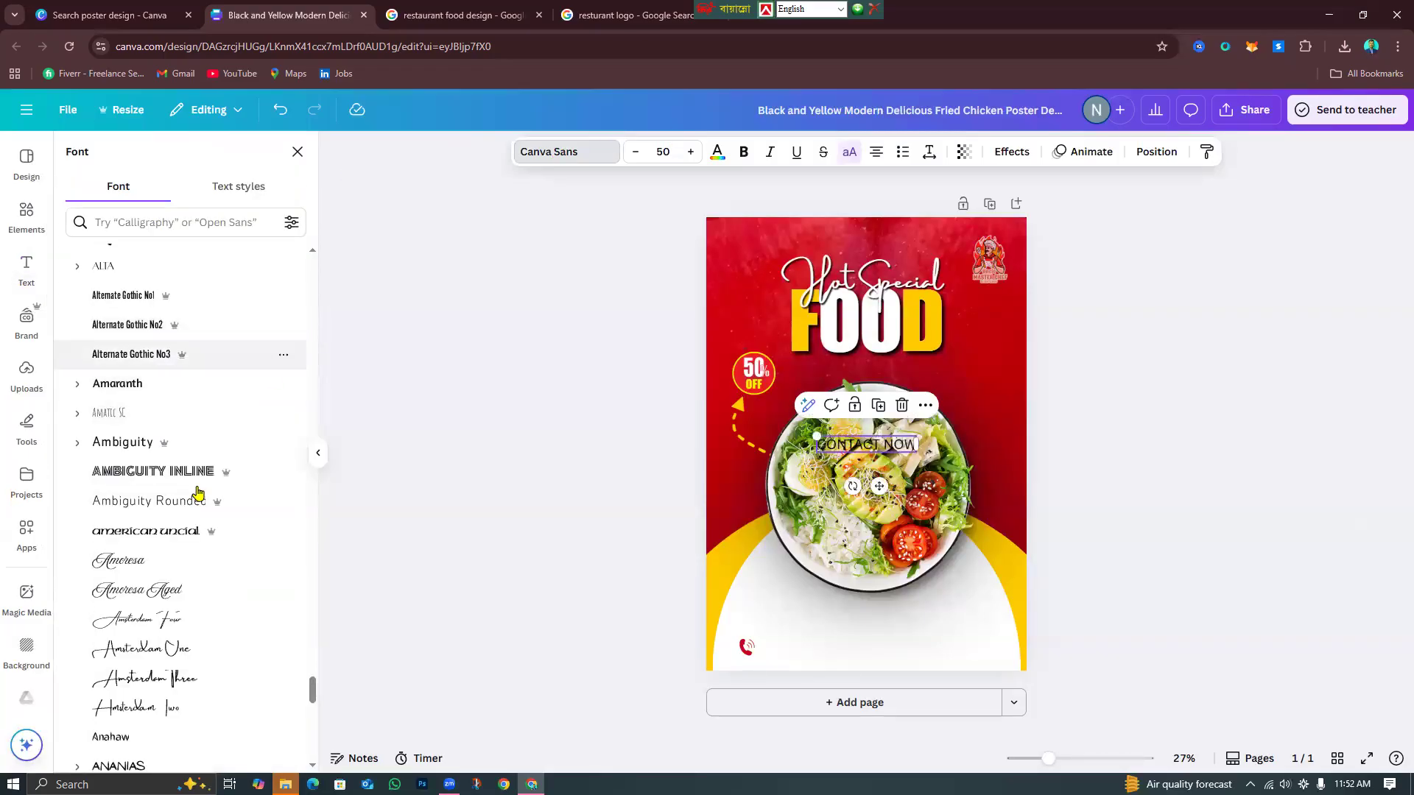
scroll(202, 450, "up", 10)
scroll(207, 472, "up", 5)
left_click(174, 381)
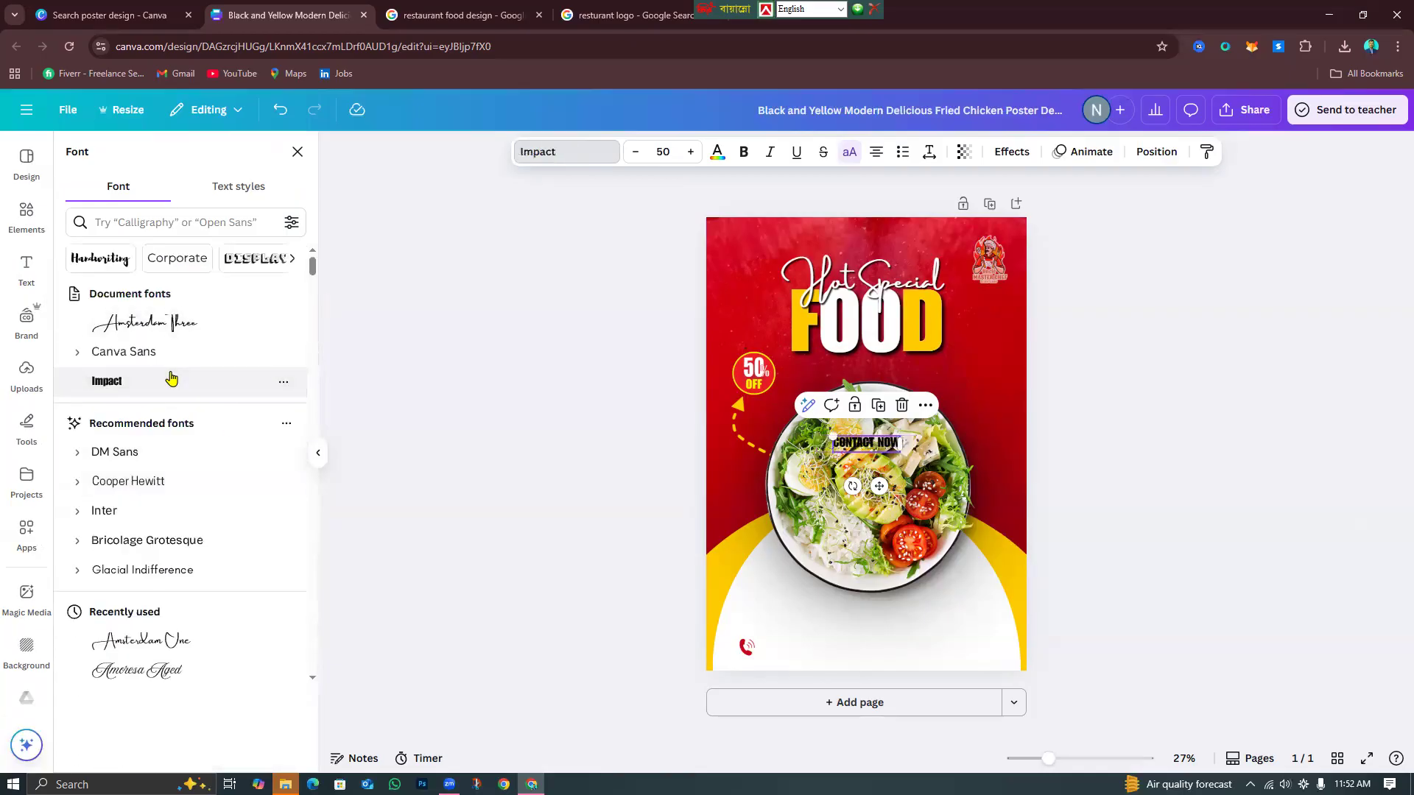
left_click_drag(832, 435, 797, 679)
left_click(1155, 656)
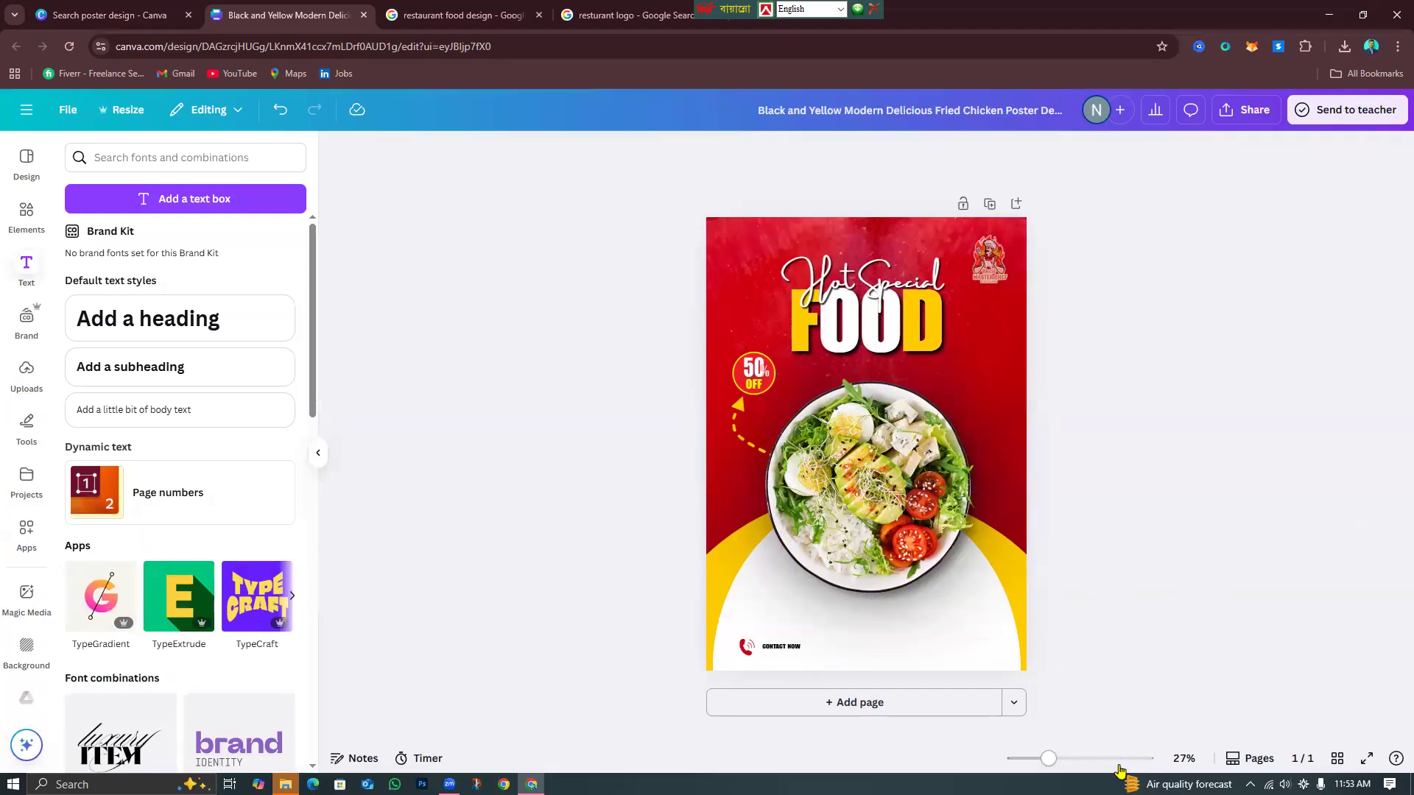
Zoom the view to 71% and duplicate the CONTACT NOW text box just above the original.
left_click(1081, 767)
scroll(686, 515, "down", 5)
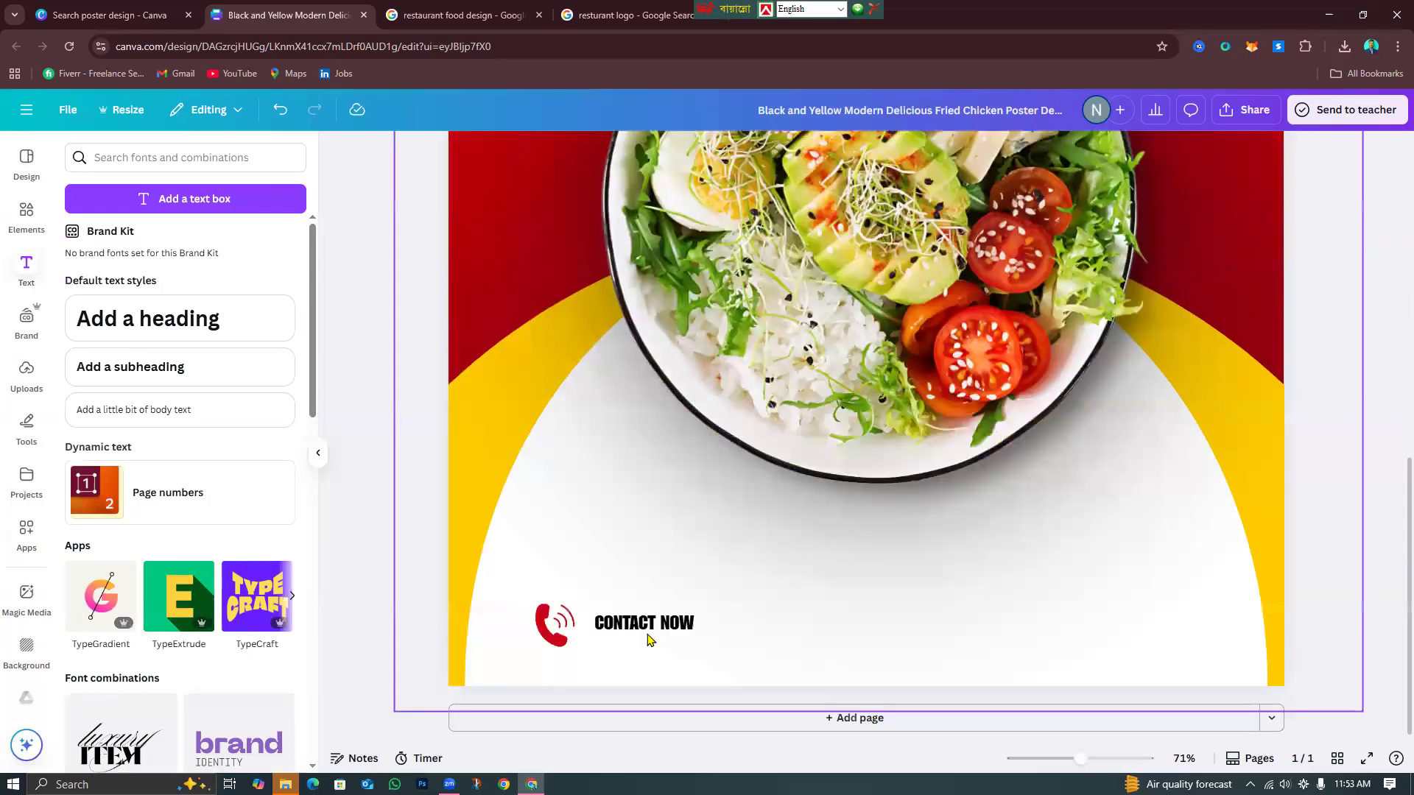
left_click(635, 626)
left_click_drag(635, 625, 699, 532)
left_click(656, 572)
Replace the copied text with the contact phone number and reselect the new line.
double_click(699, 532)
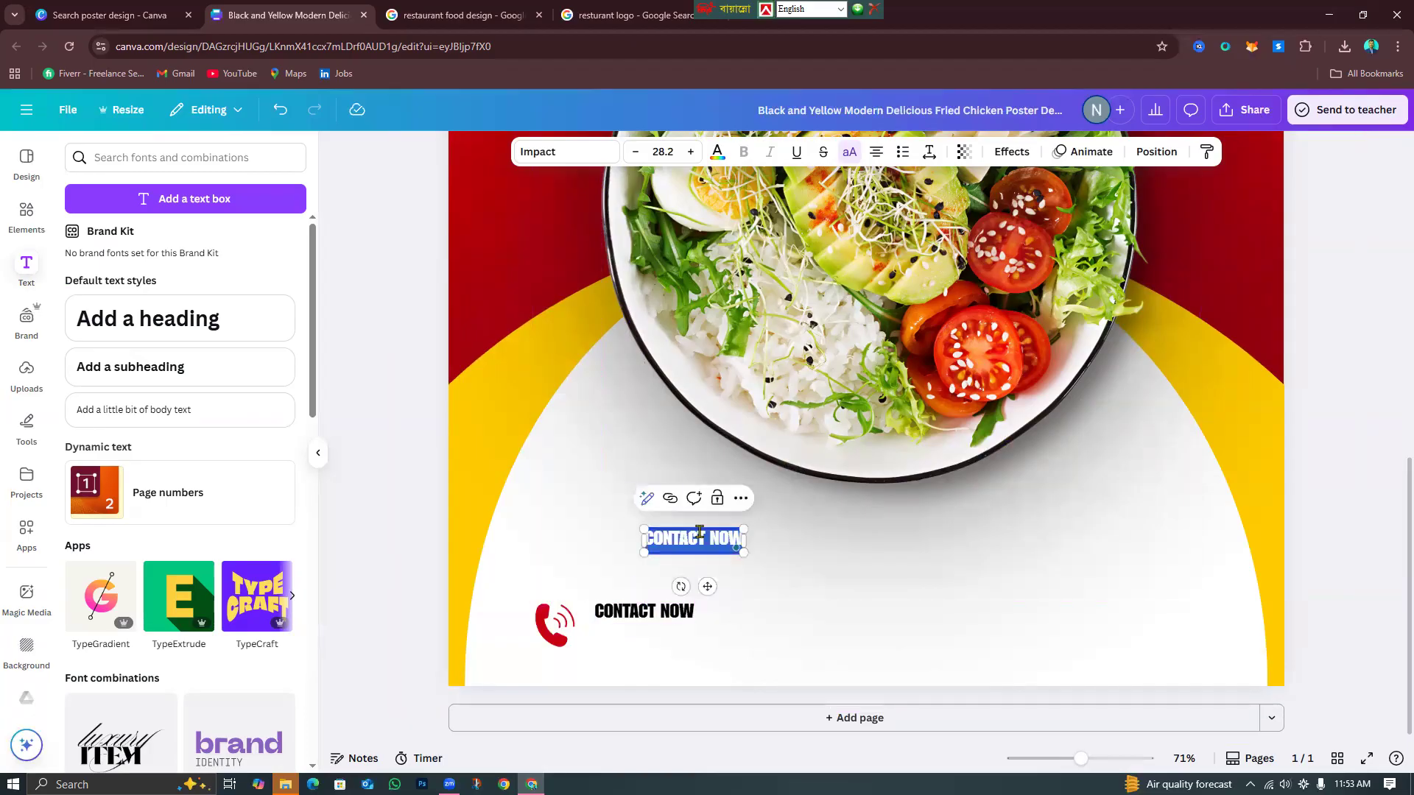
key("BackSpace")
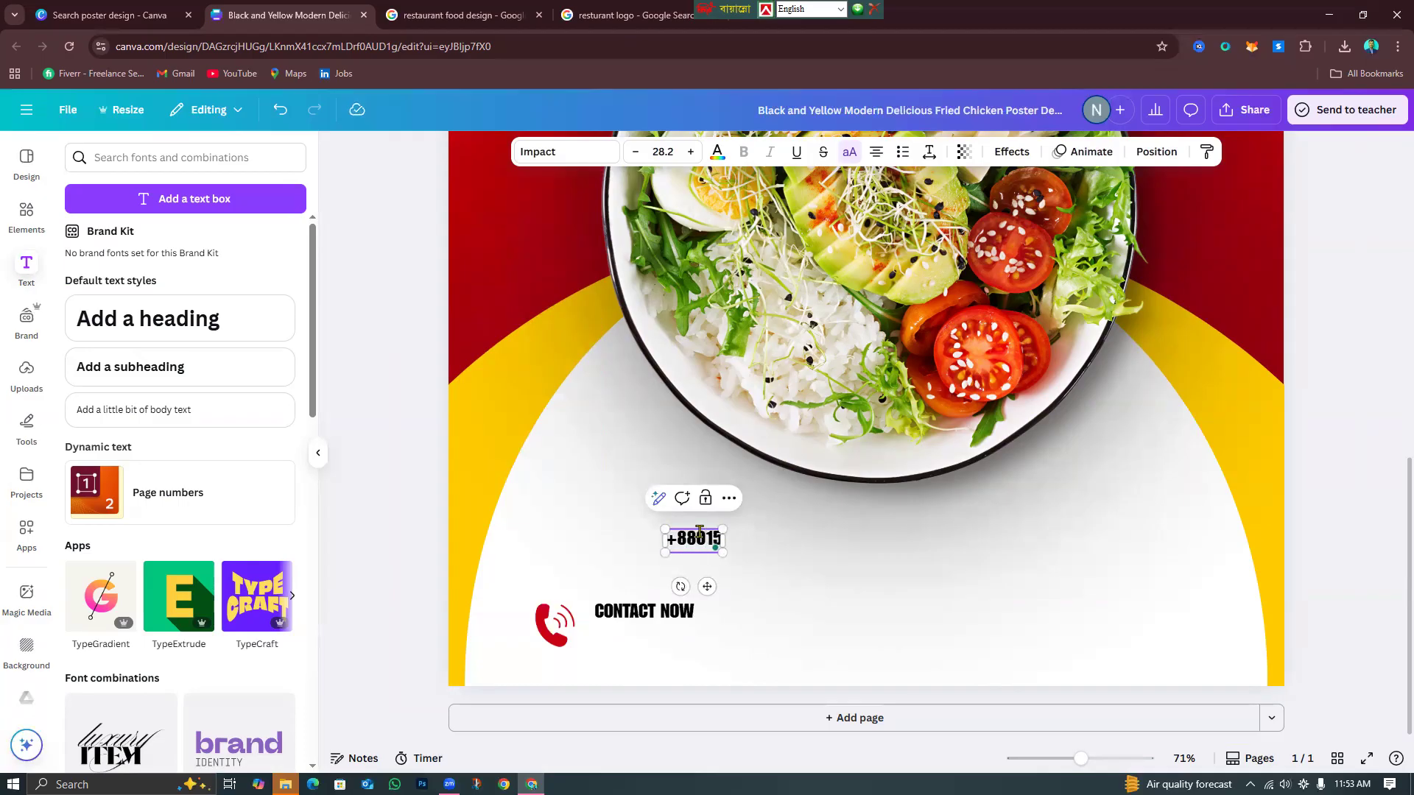
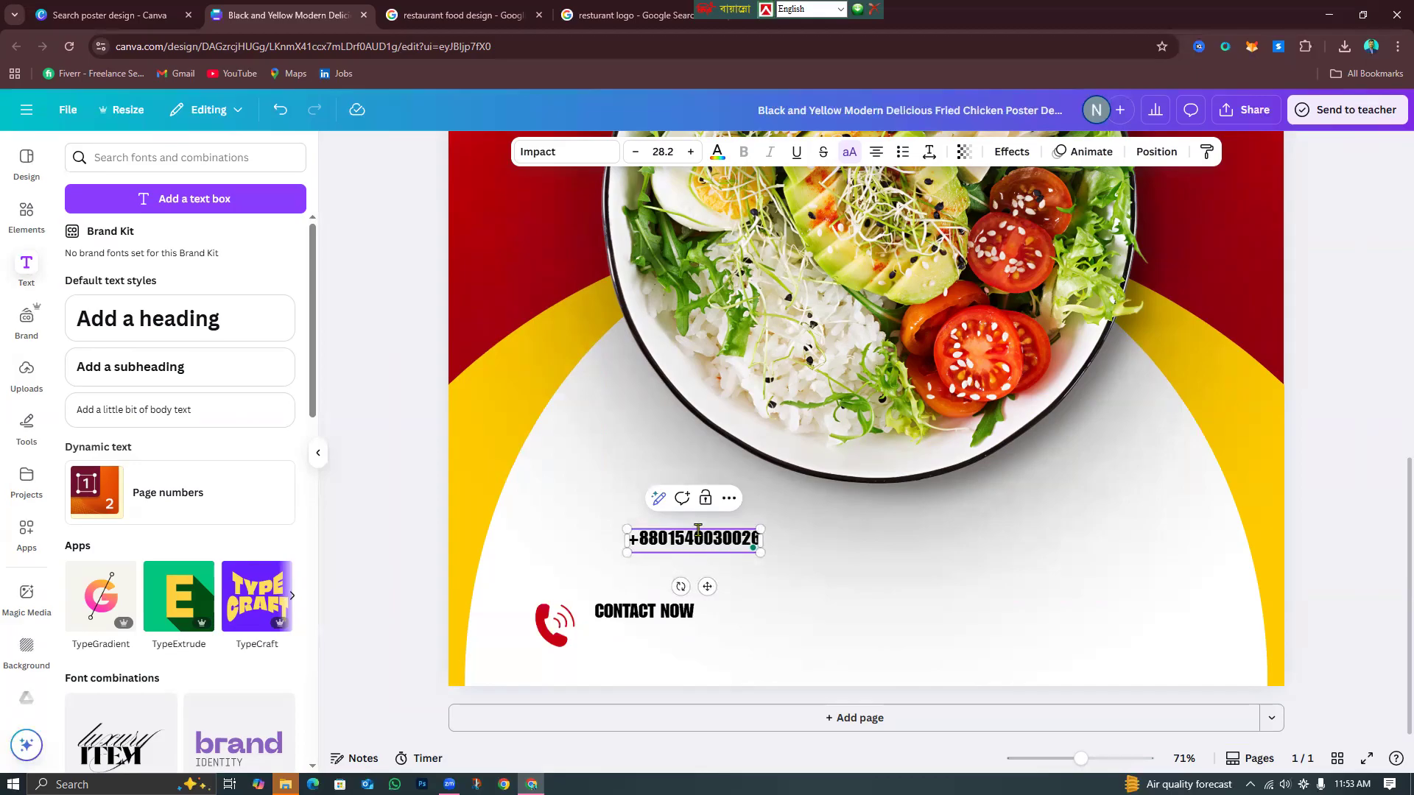
left_click(703, 573)
left_click(707, 549)
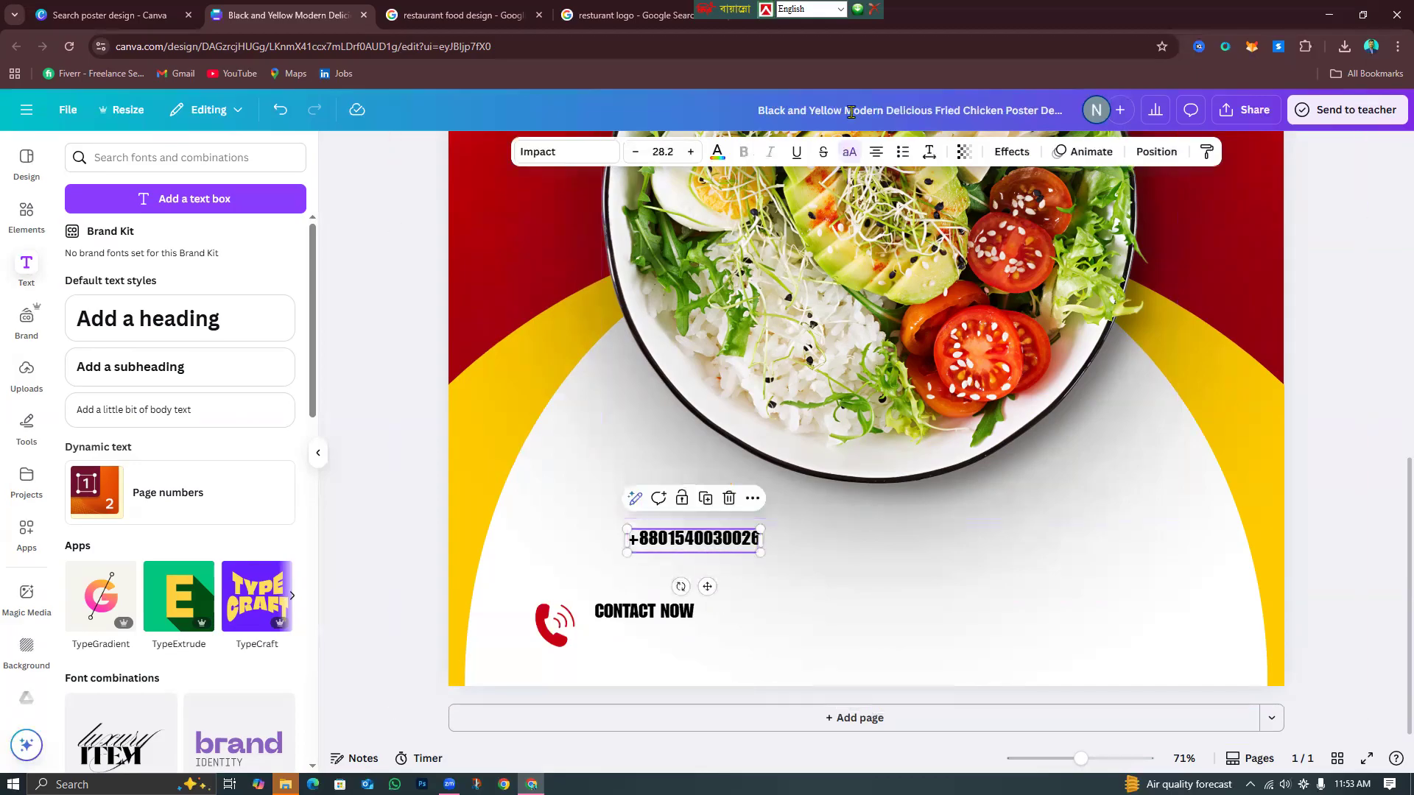
left_click(797, 550)
left_click(743, 539)
left_click(577, 151)
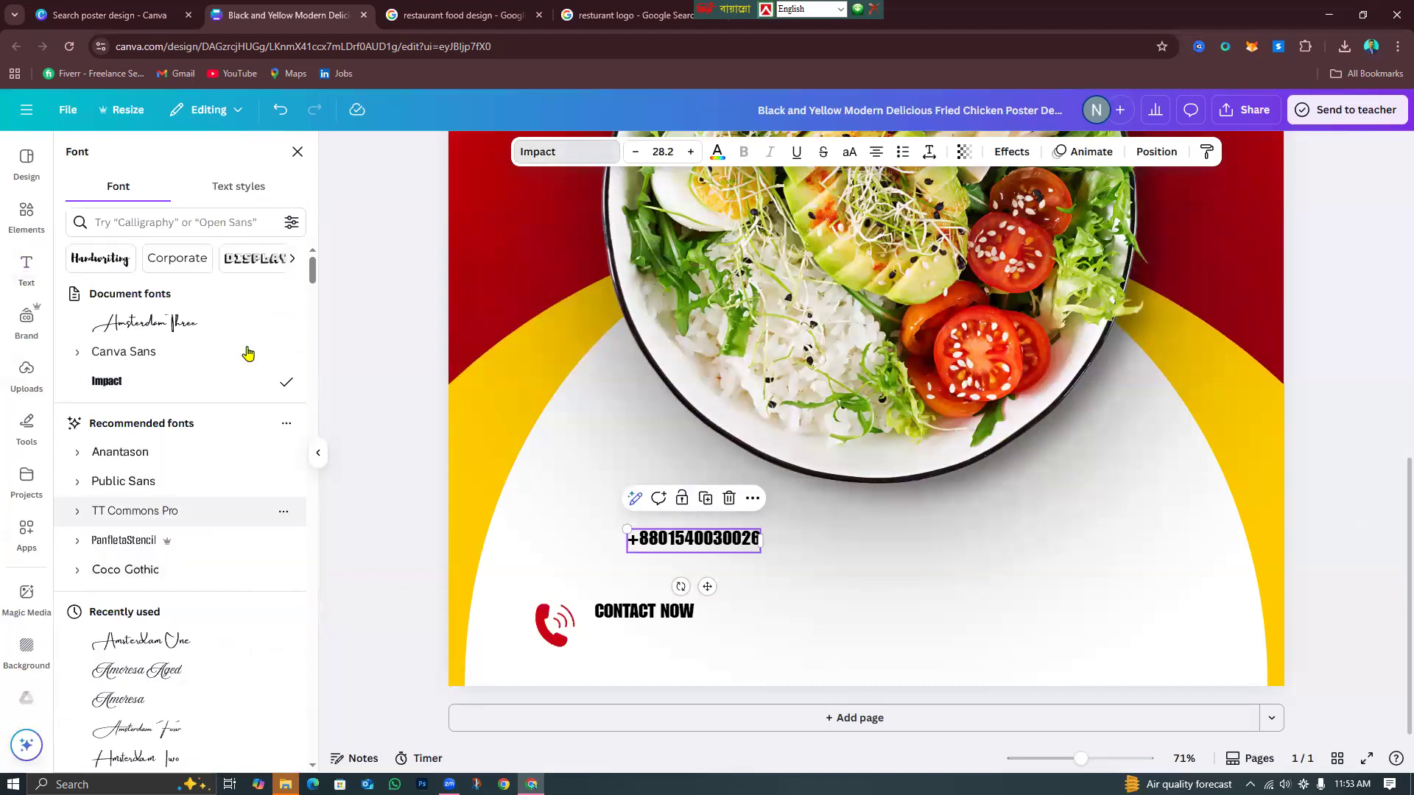
Set the phone-number line's font to Roboto.
scroll(199, 640, "down", 6)
scroll(202, 645, "down", 10)
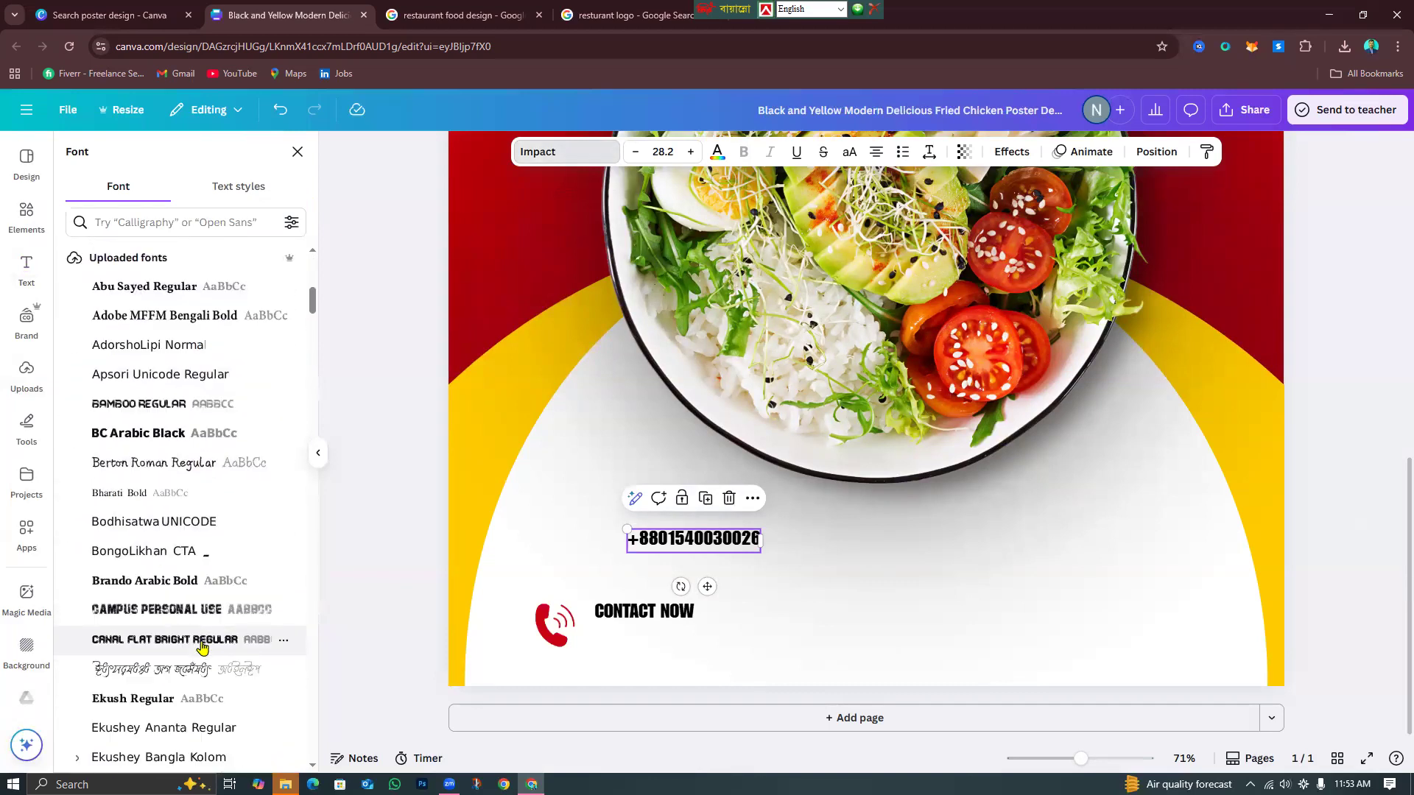
scroll(202, 648, "up", 15)
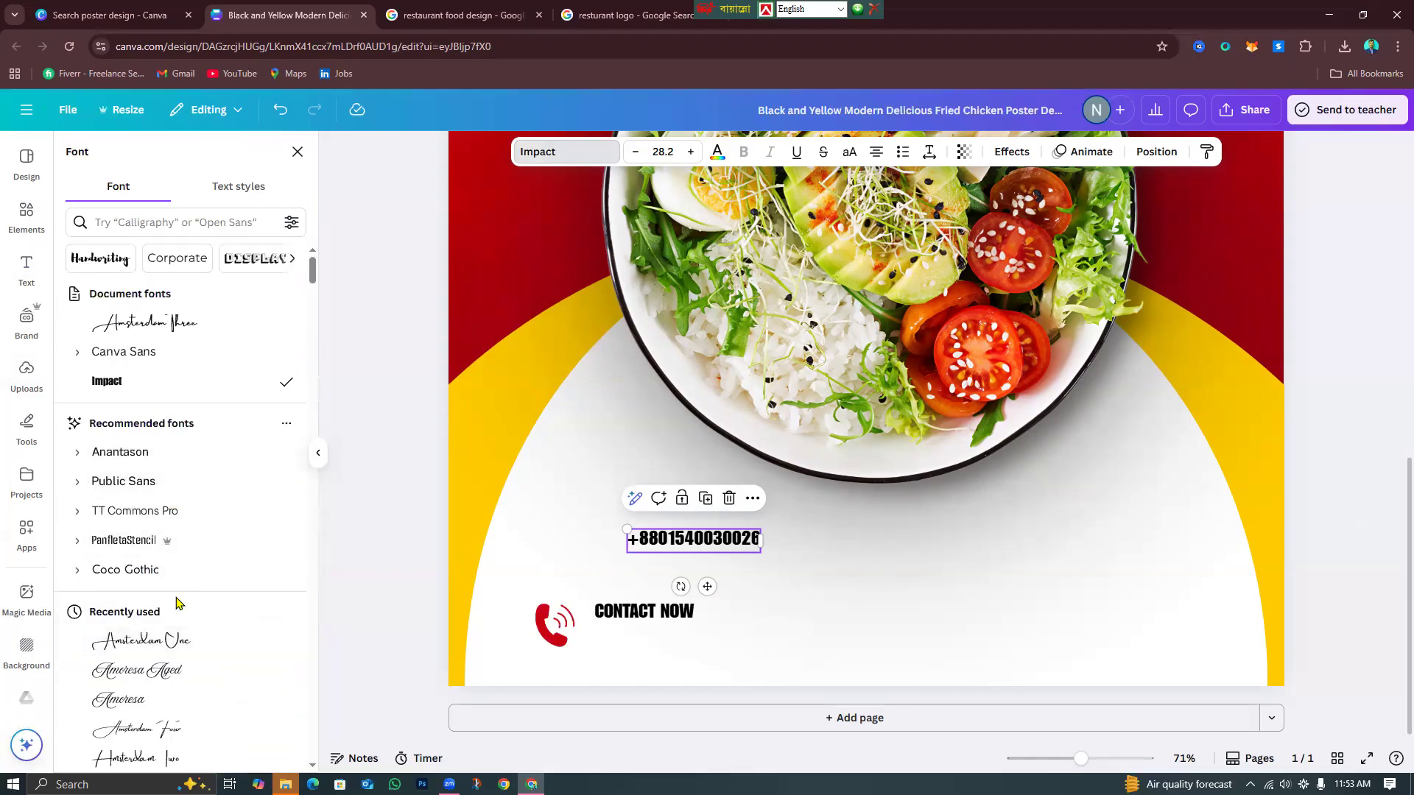
scroll(176, 611, "down", 7)
scroll(176, 605, "down", 10)
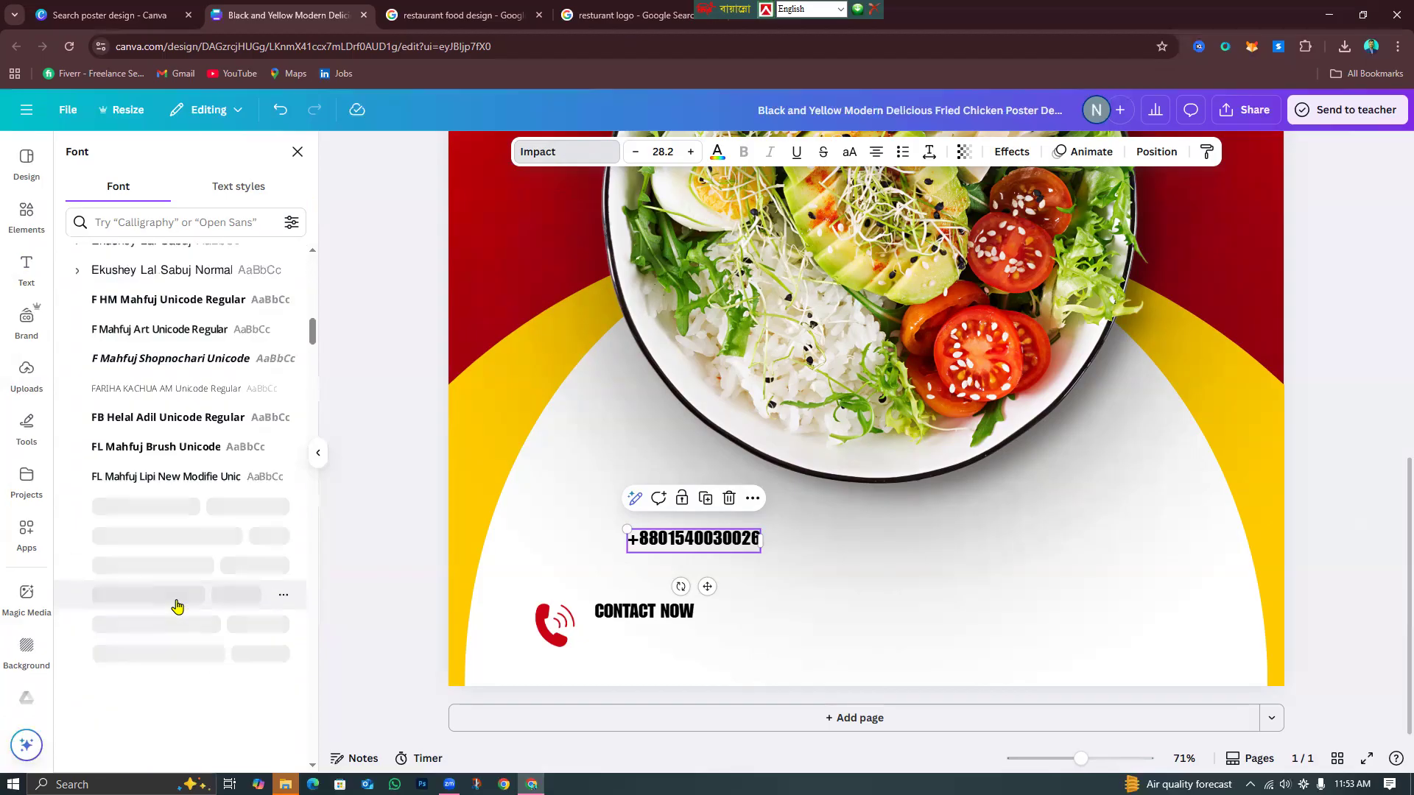
scroll(177, 589, "up", 15)
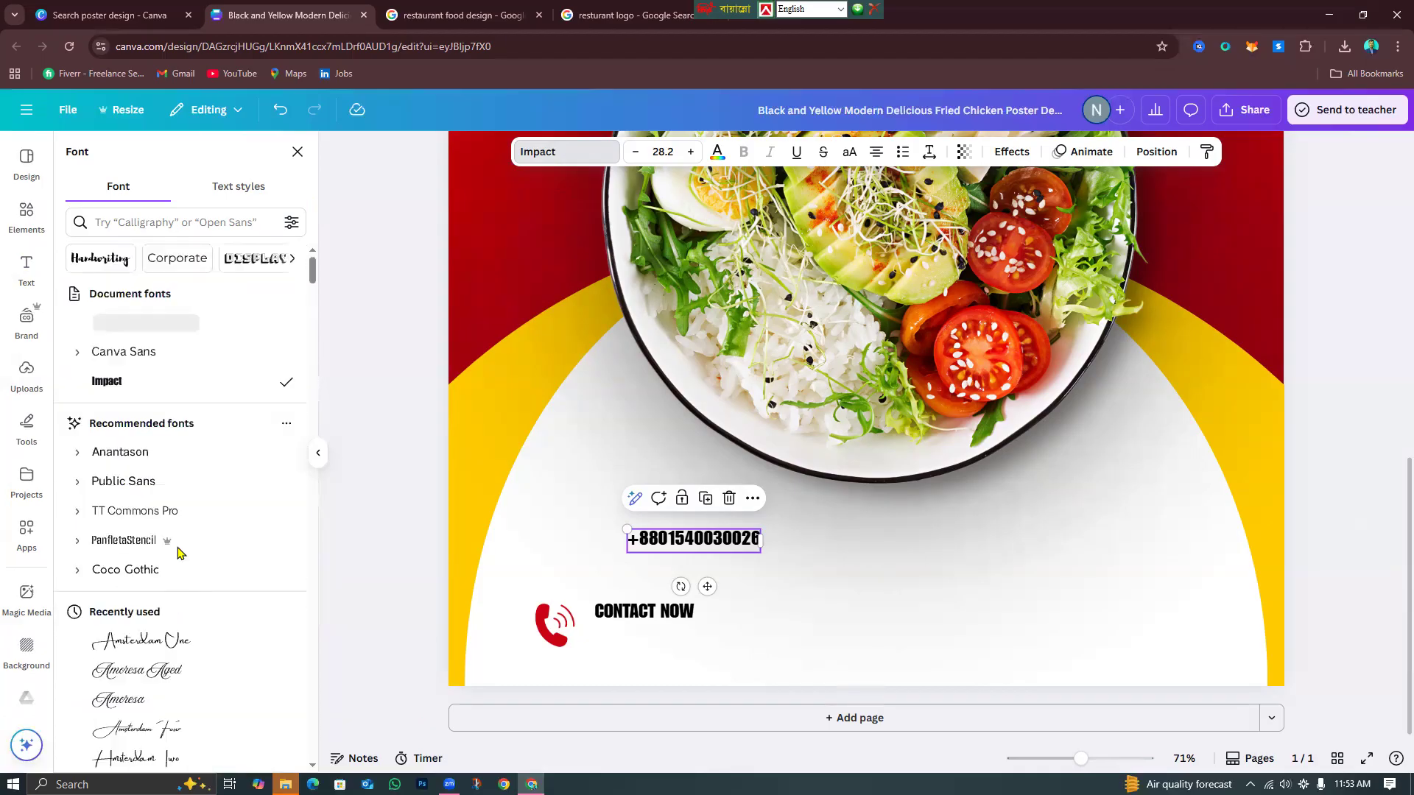
left_click(209, 228)
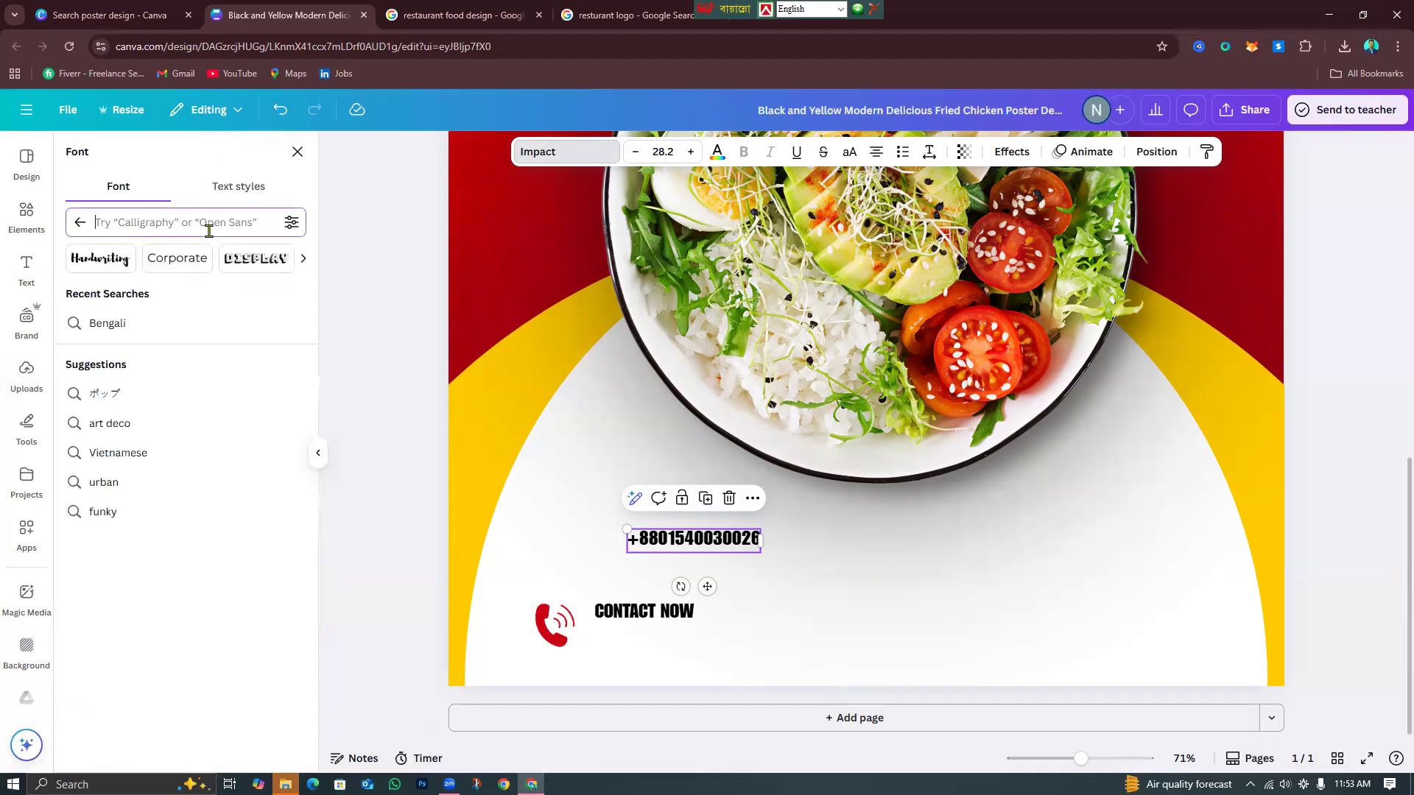
type("robo")
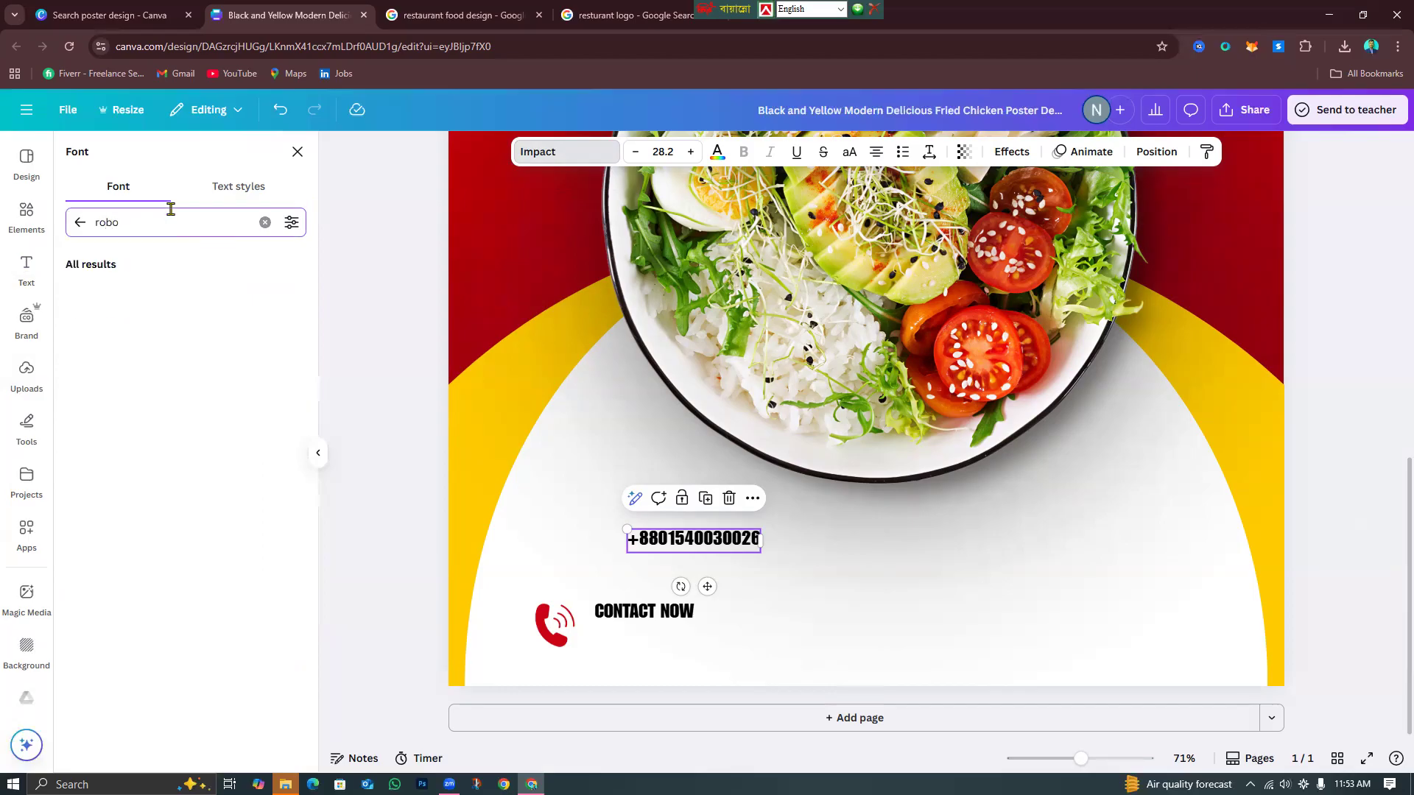
left_click(190, 294)
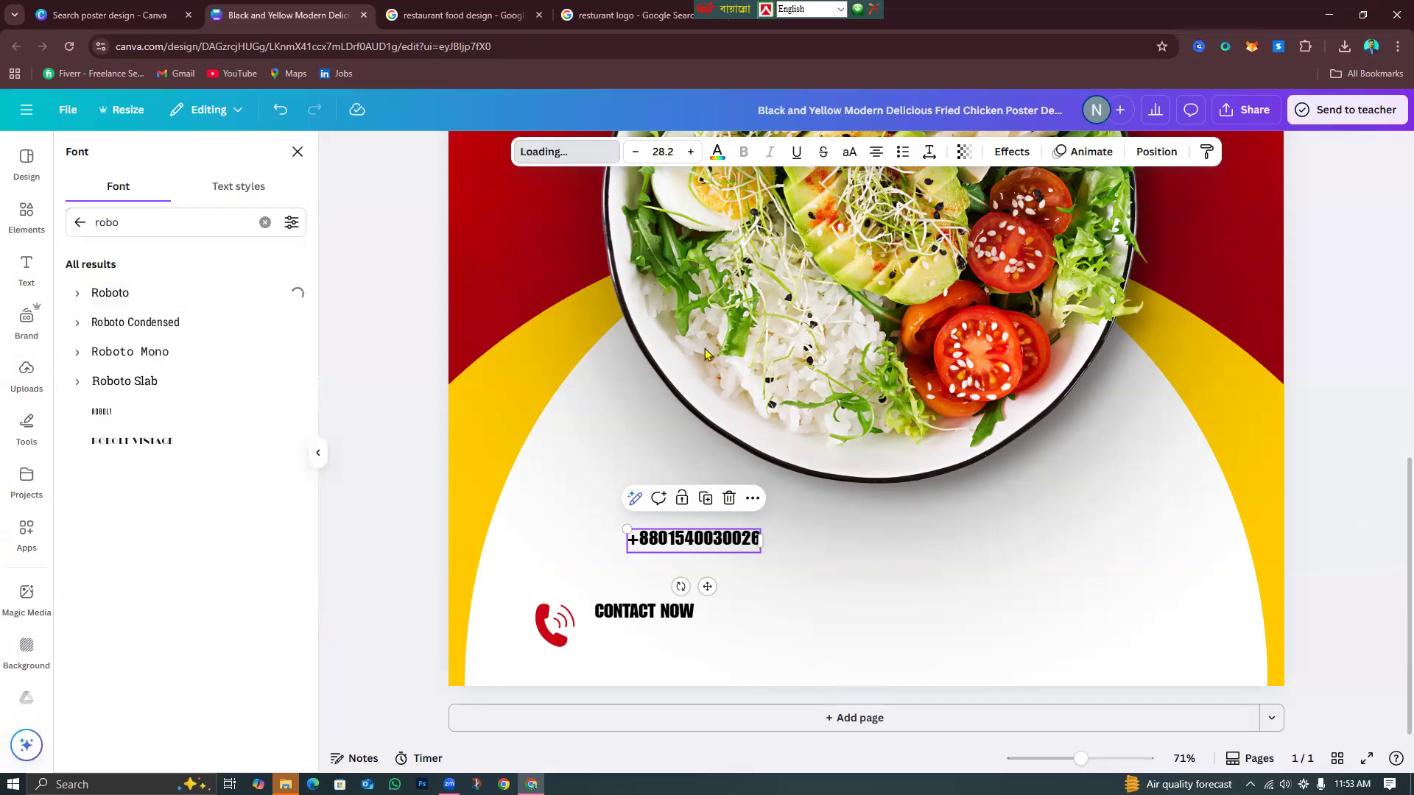
Make CONTACT NOW bold Roboto and move the phone number directly beneath it.
left_click(635, 612)
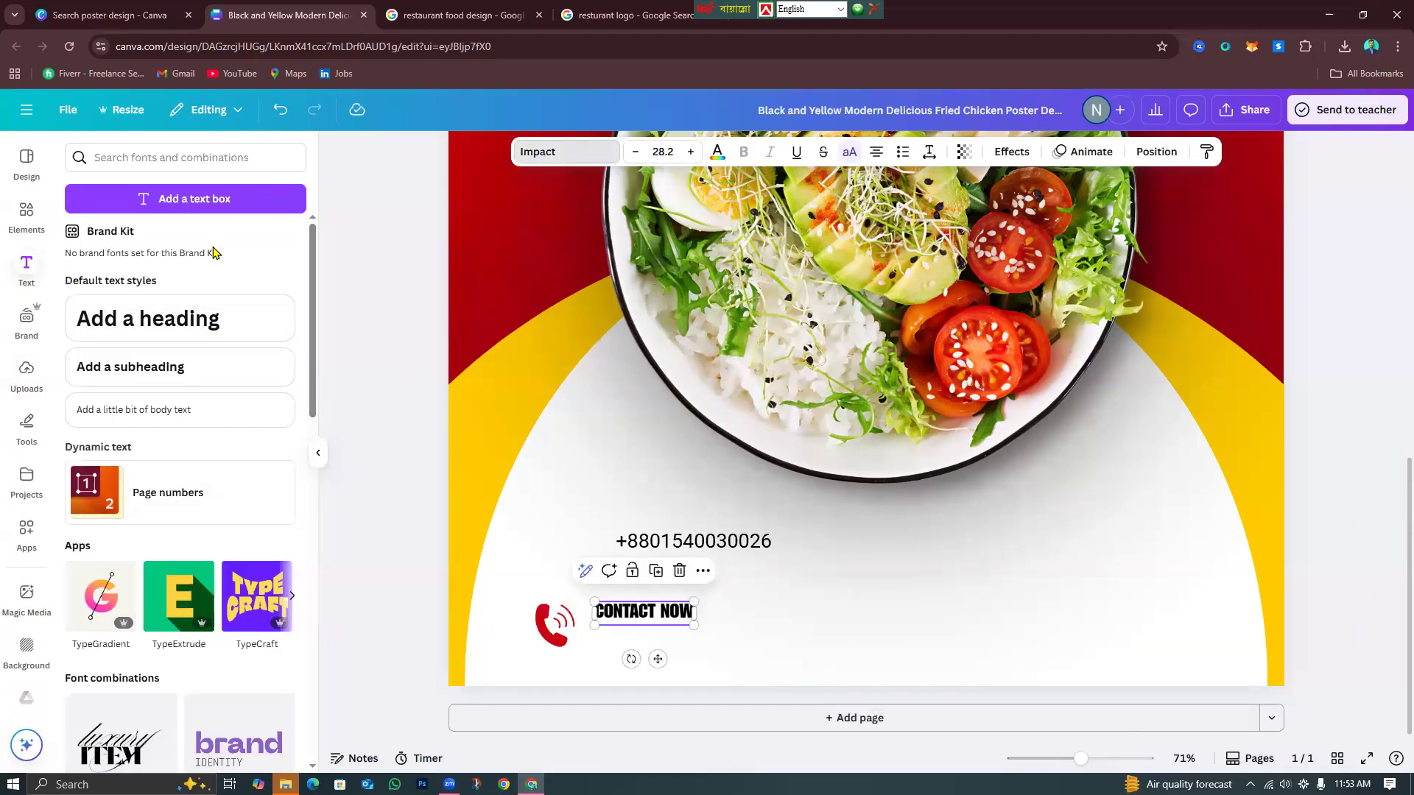
left_click(196, 287)
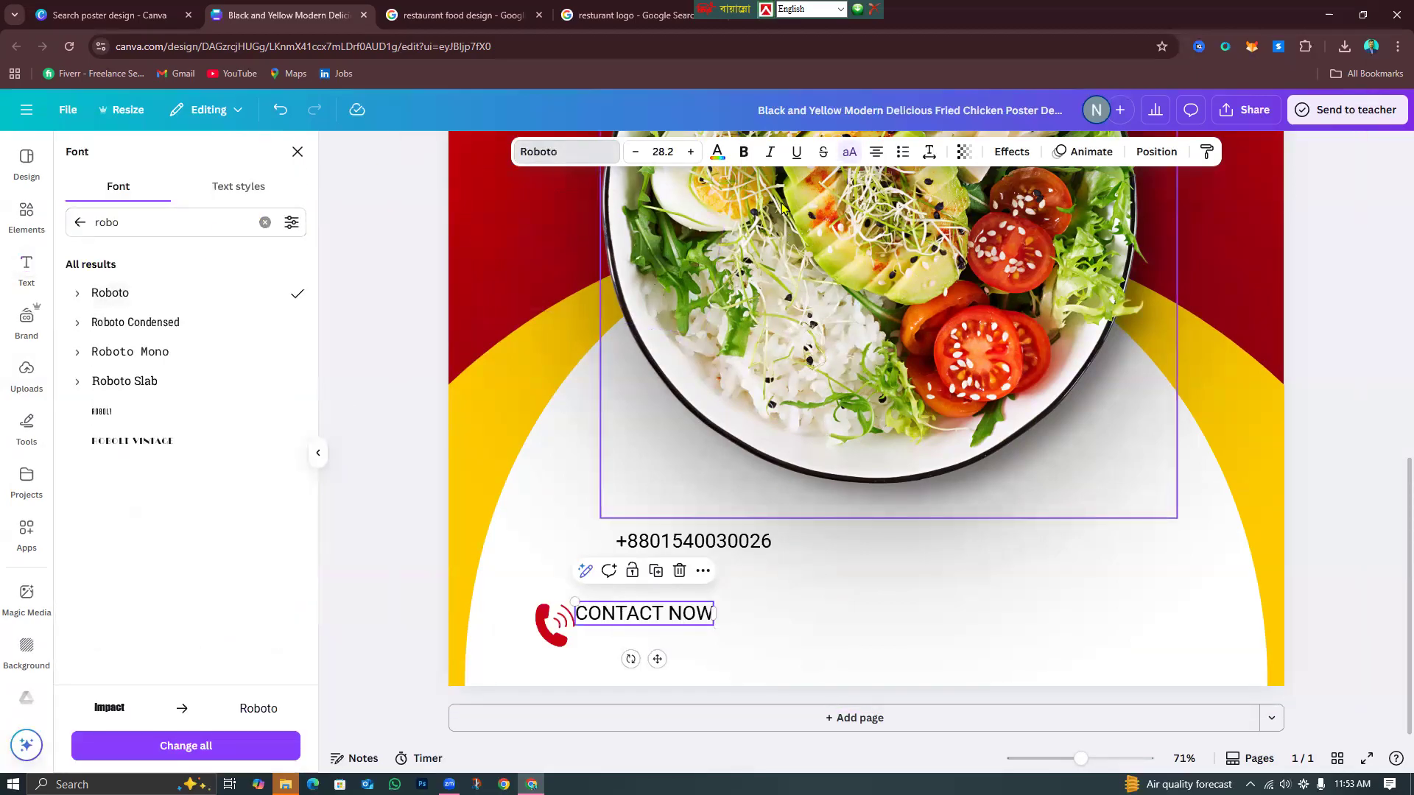
left_click(744, 151)
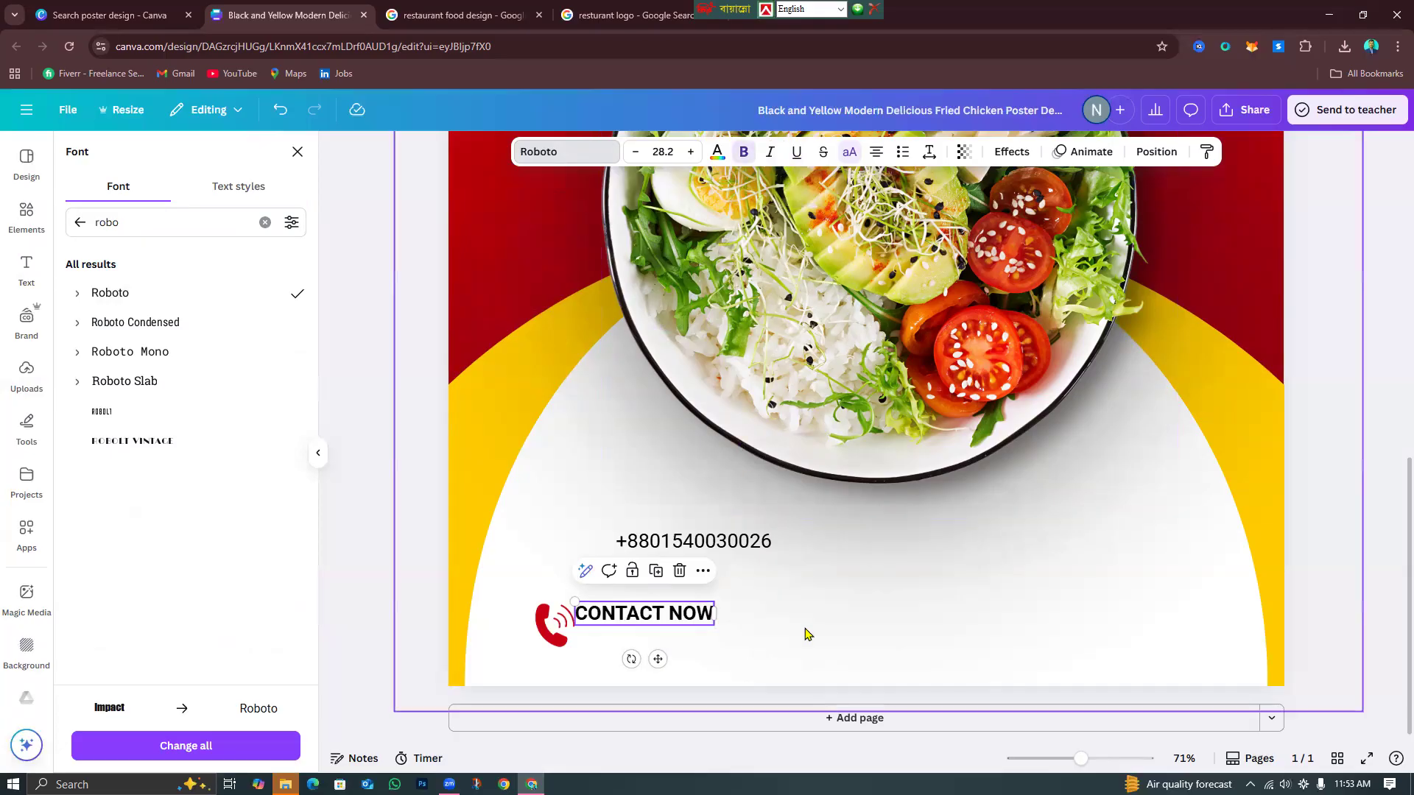
left_click(654, 610)
mouse_move(665, 618)
left_mouse_down()
mouse_move(691, 620)
mouse_move(661, 609)
left_mouse_up()
left_click_drag(718, 542, 676, 632)
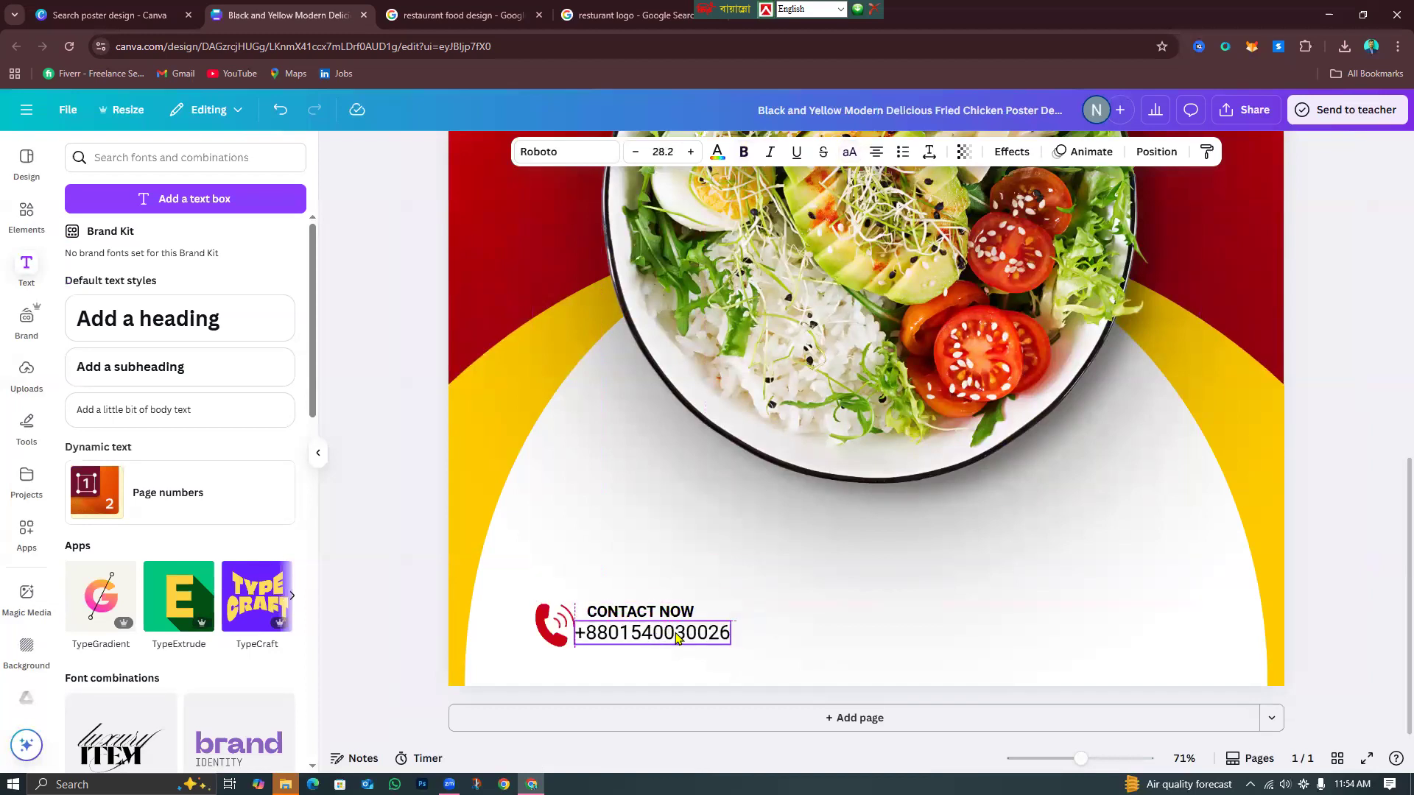
Zoom out to 41% and lock the poster's background image in place.
left_click(838, 604)
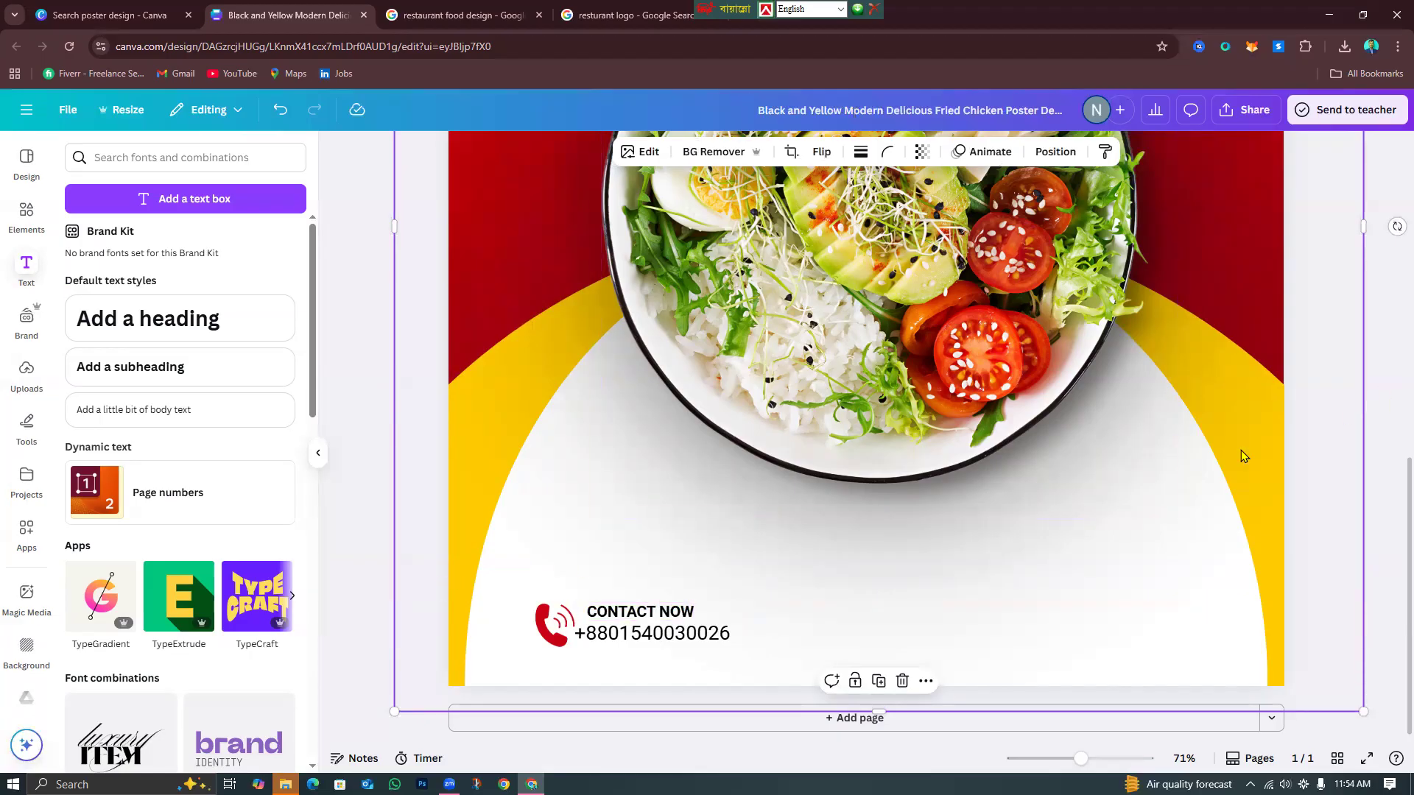
left_click(1063, 759)
scroll(1184, 413, "up", 5)
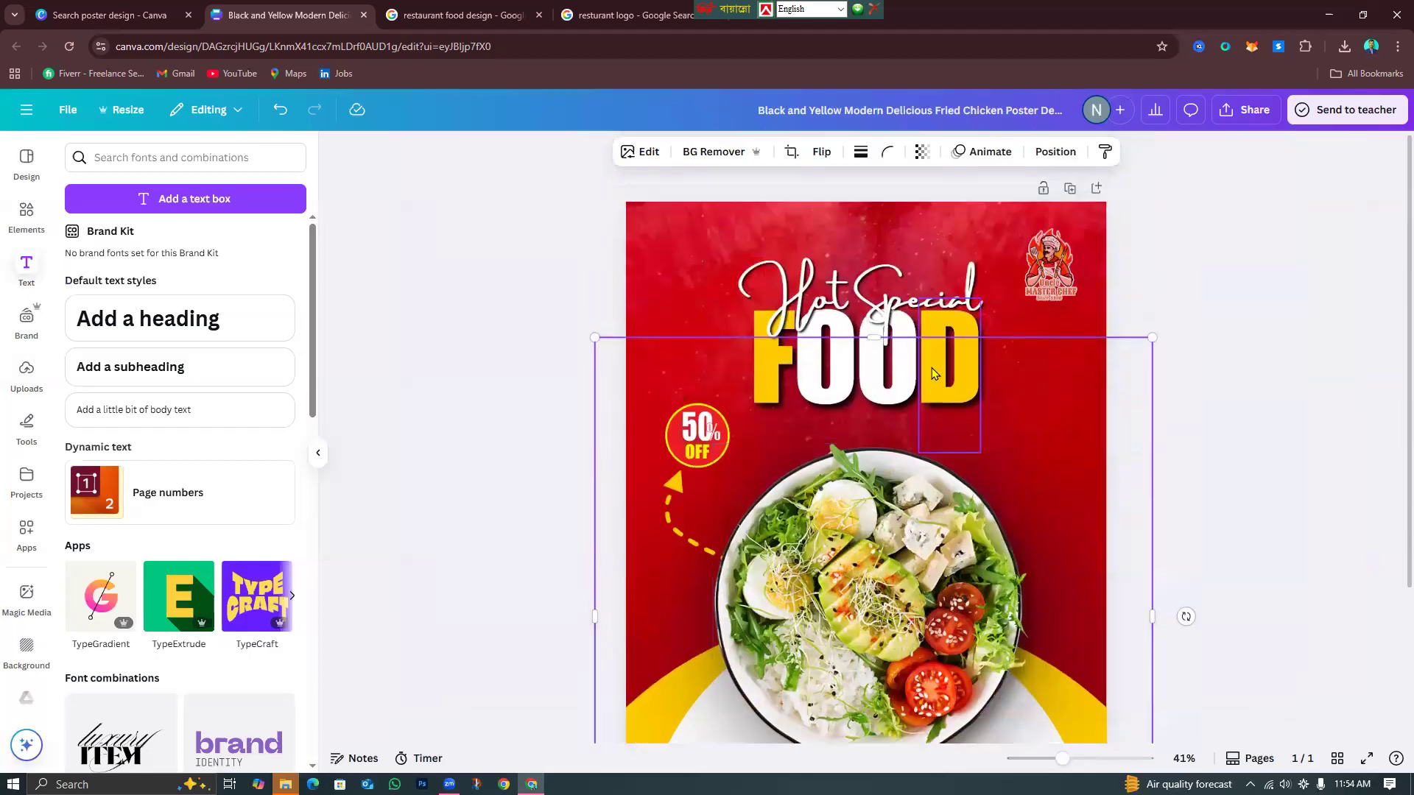
scroll(1119, 390, "down", 3)
left_click(1268, 426)
left_click(989, 604)
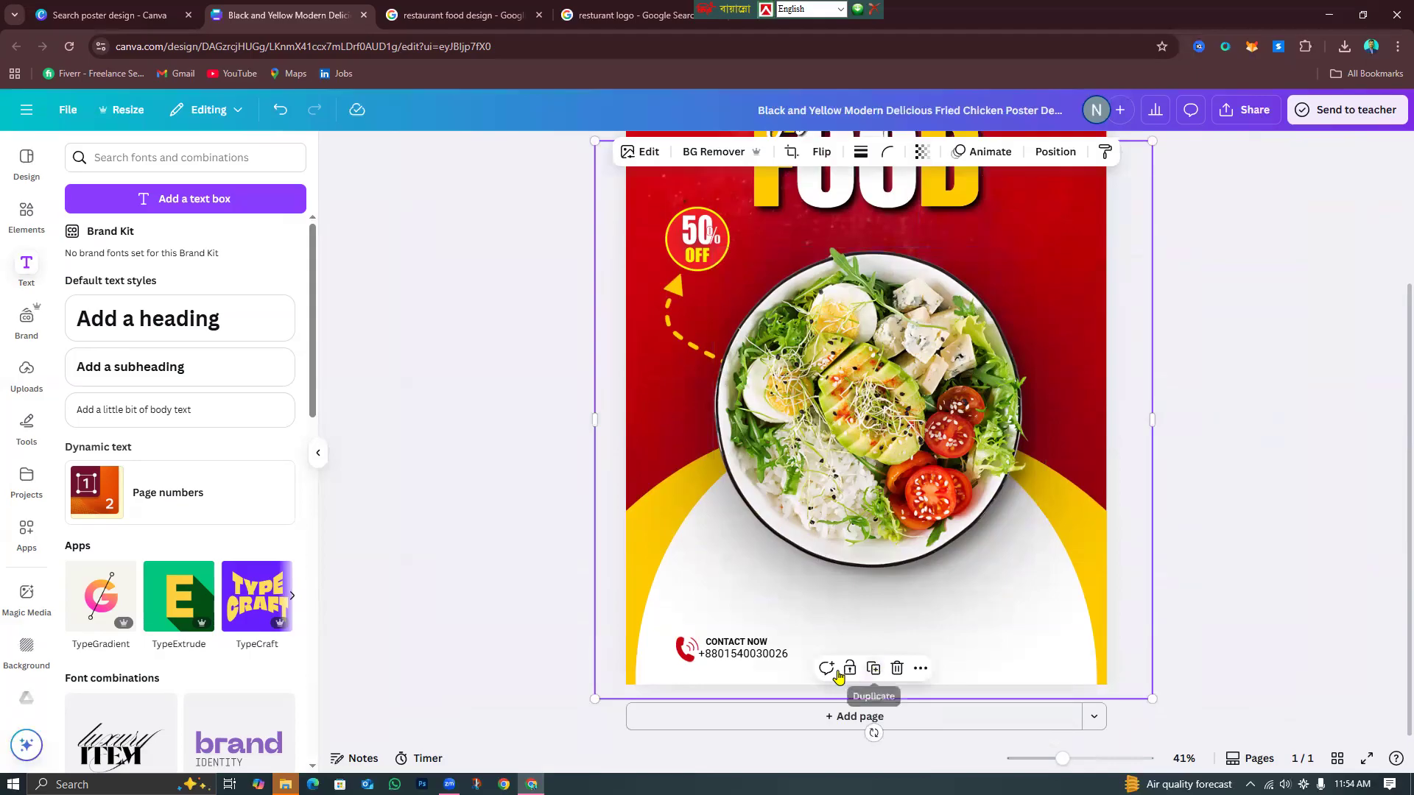
left_click(849, 668)
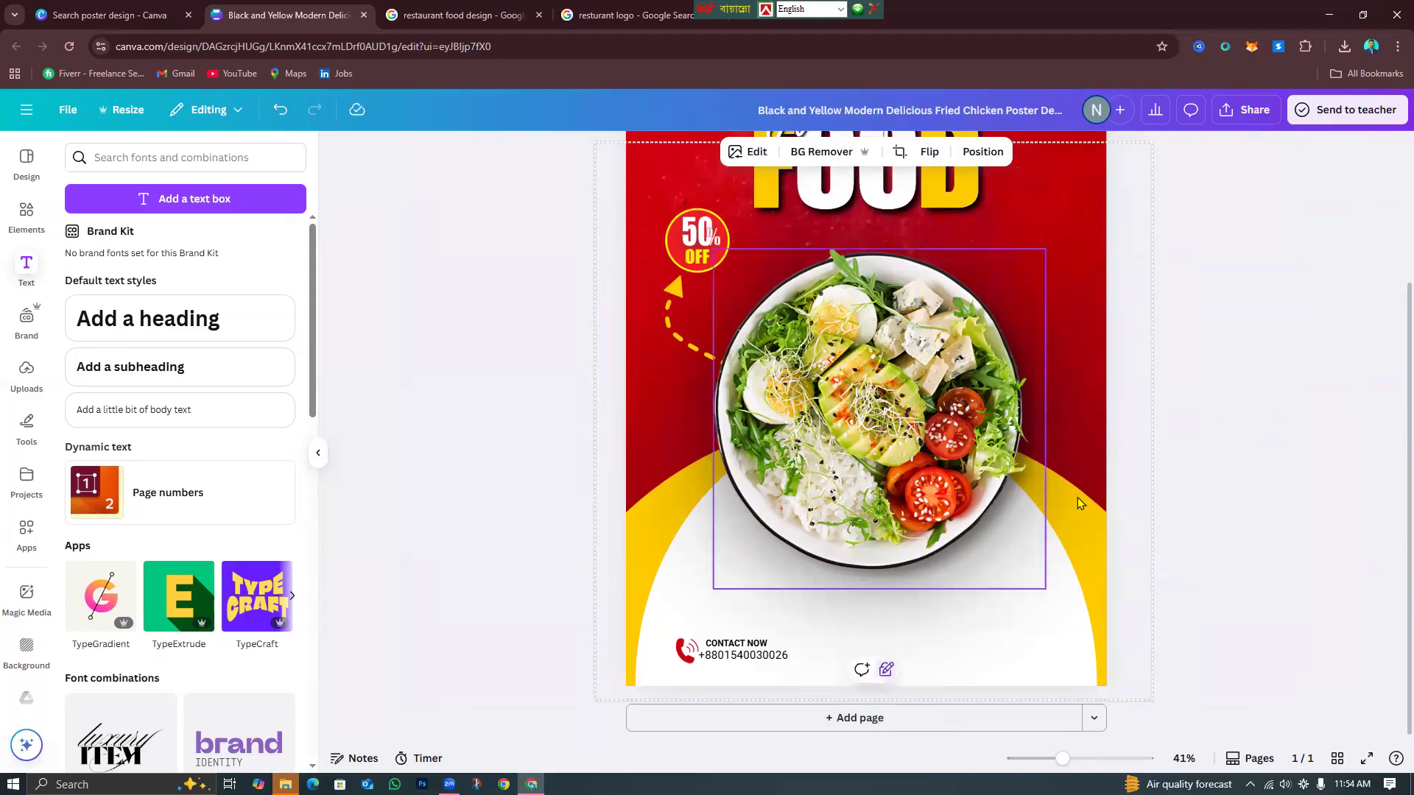
left_click(1166, 625)
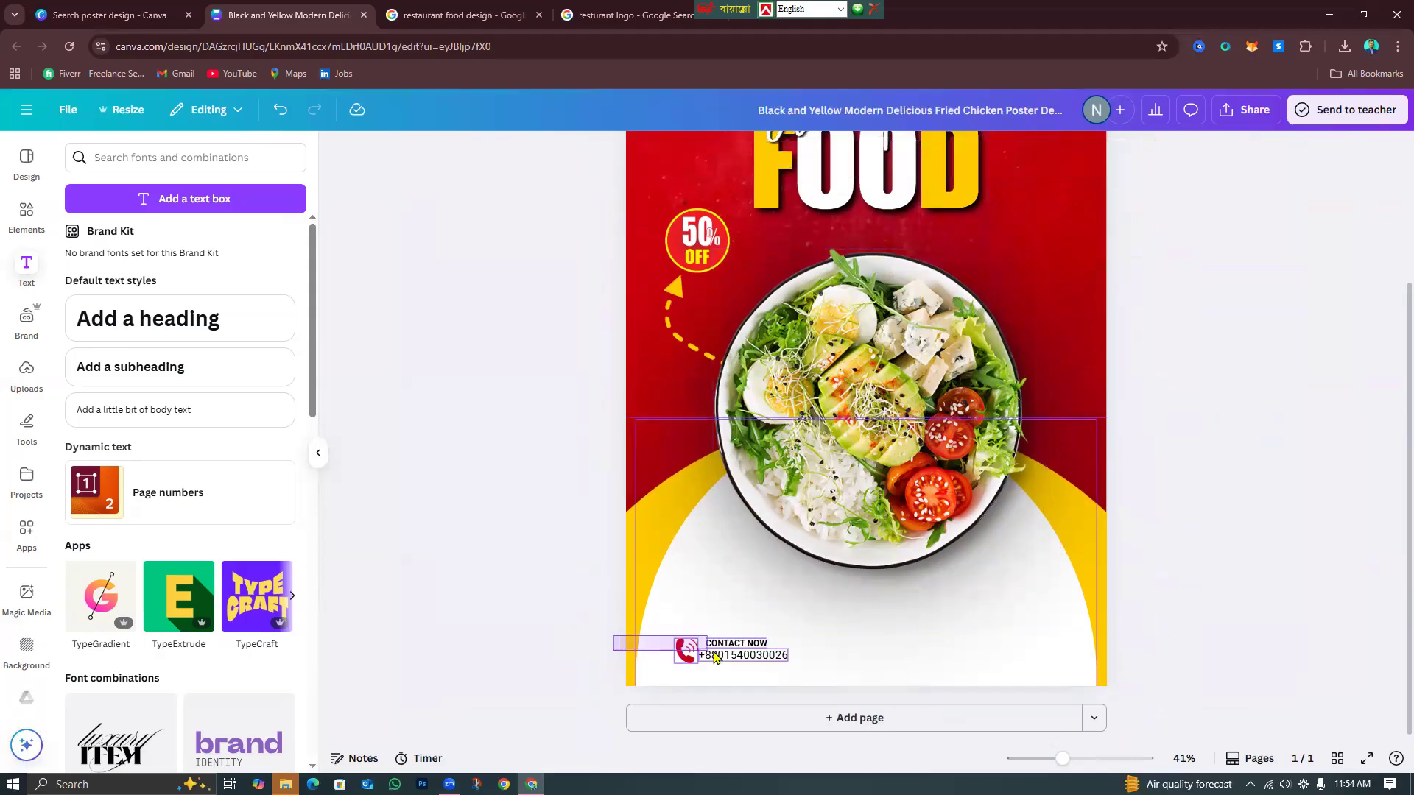
left_click(673, 567)
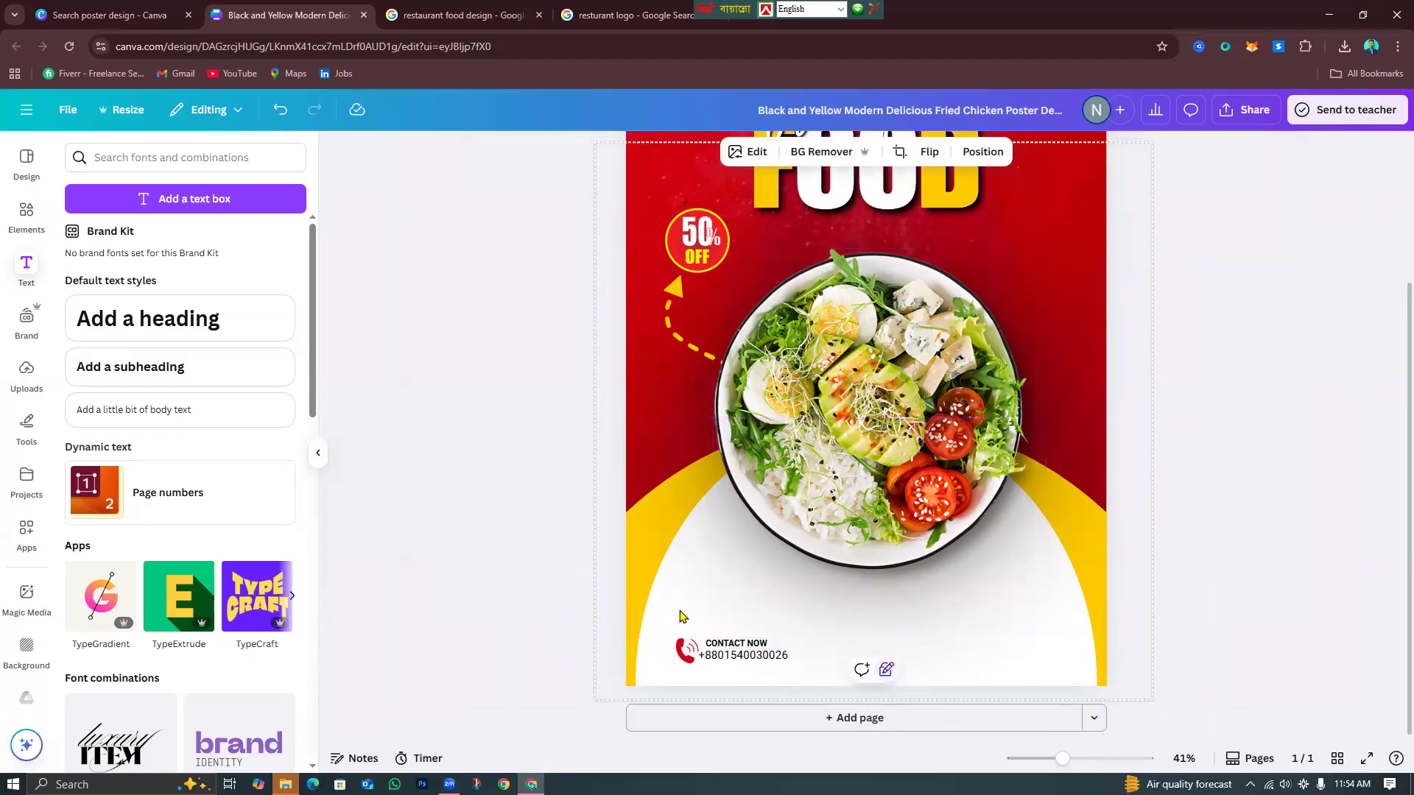
left_click(585, 617)
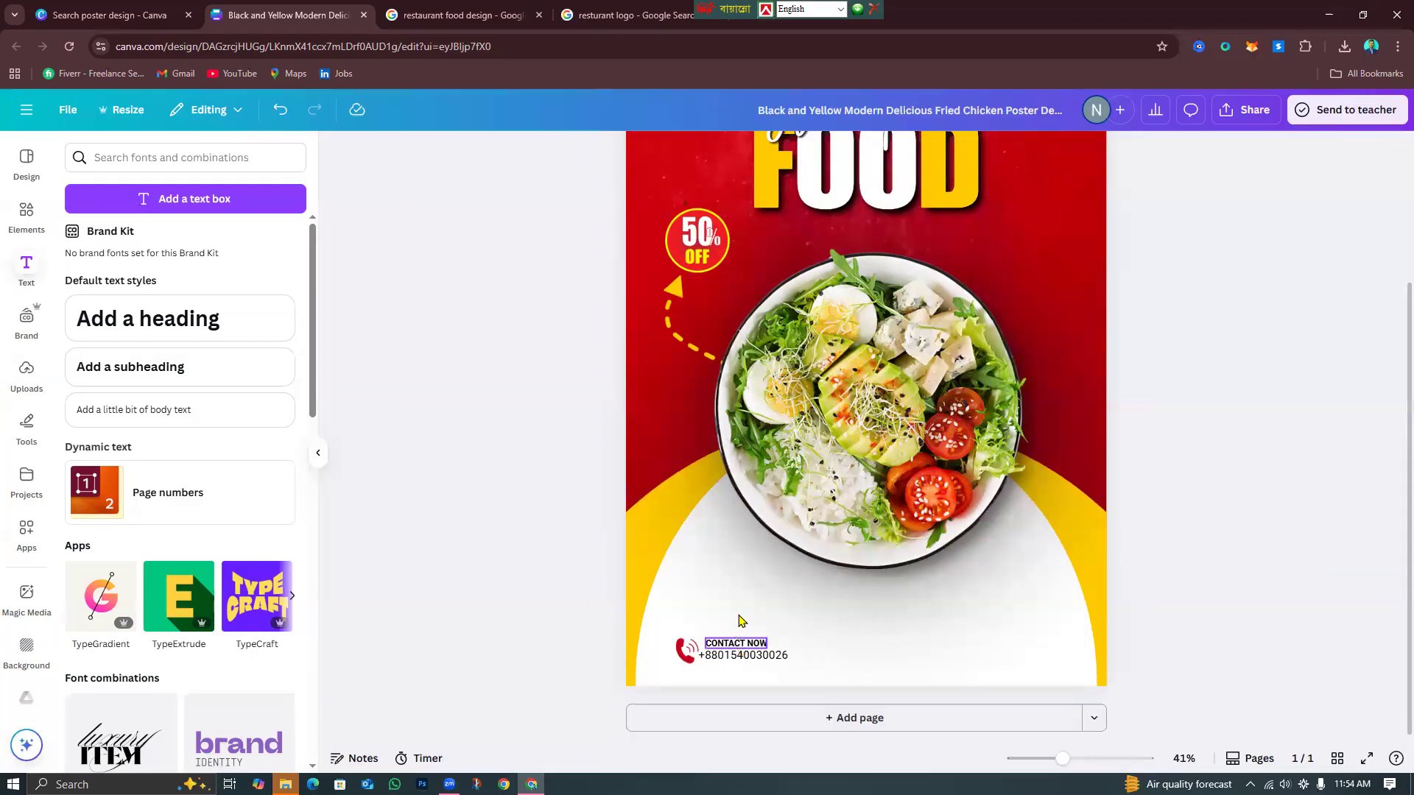
Undo the accidental shift of the phone icon and contact text group.
left_click_drag(740, 609, 688, 667)
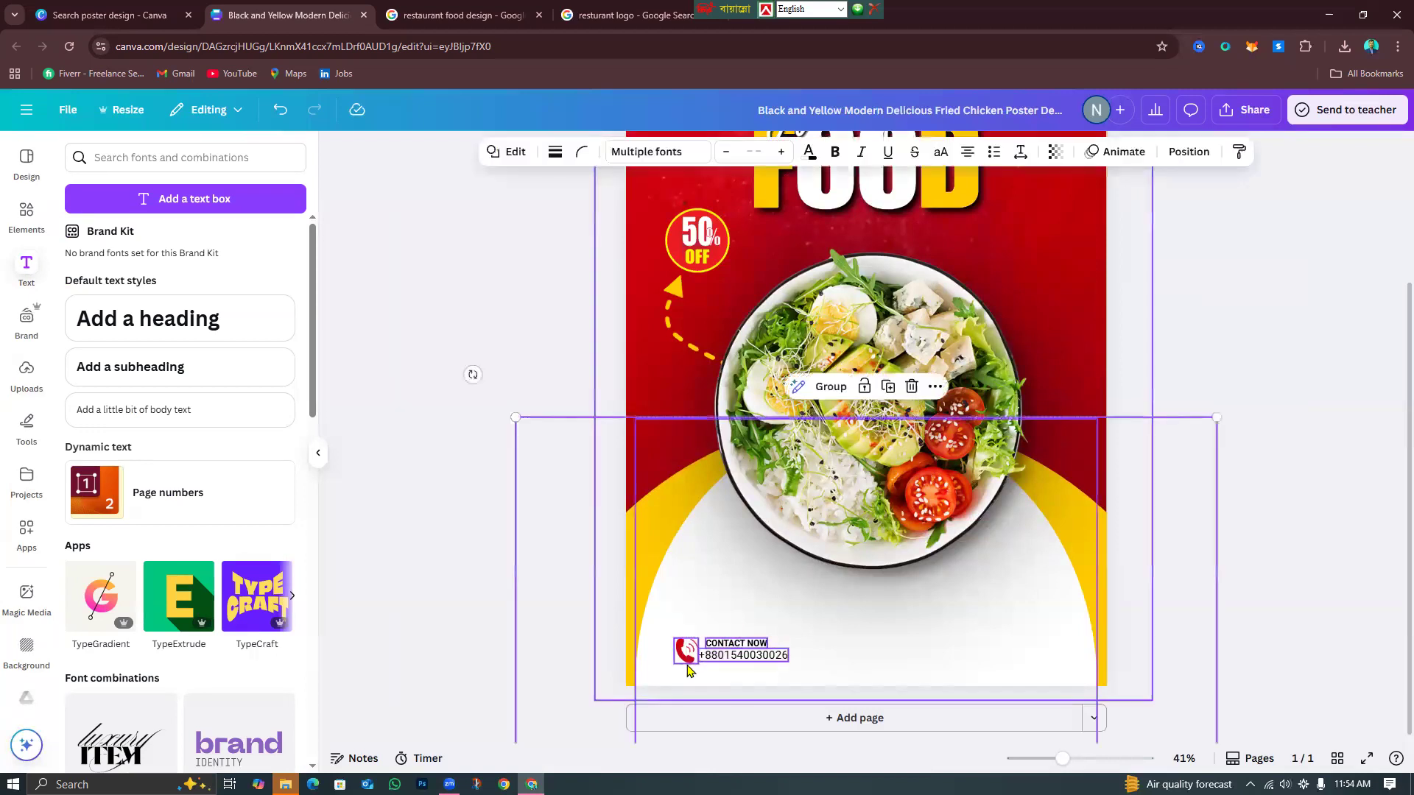
left_click(739, 568)
left_click(693, 613)
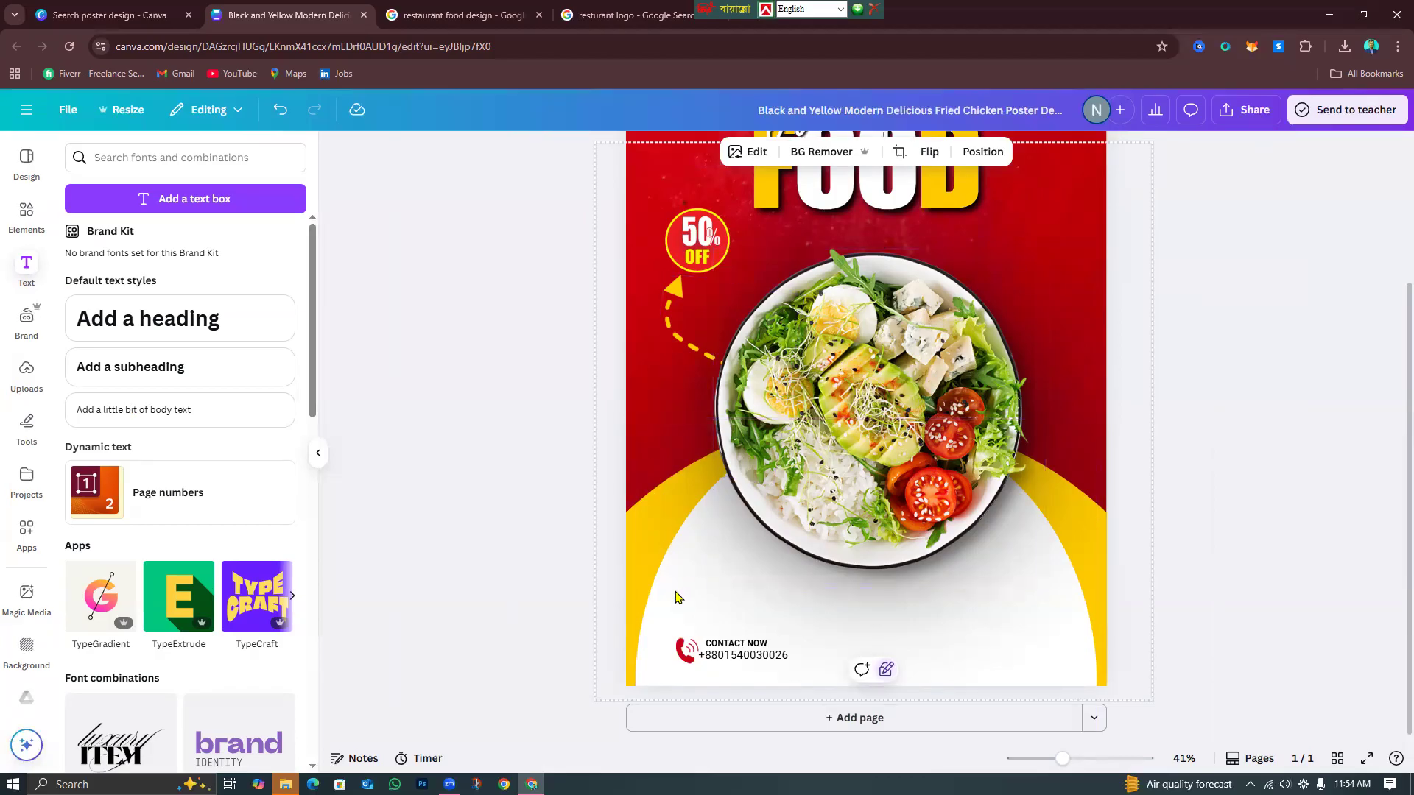
double_click(690, 552)
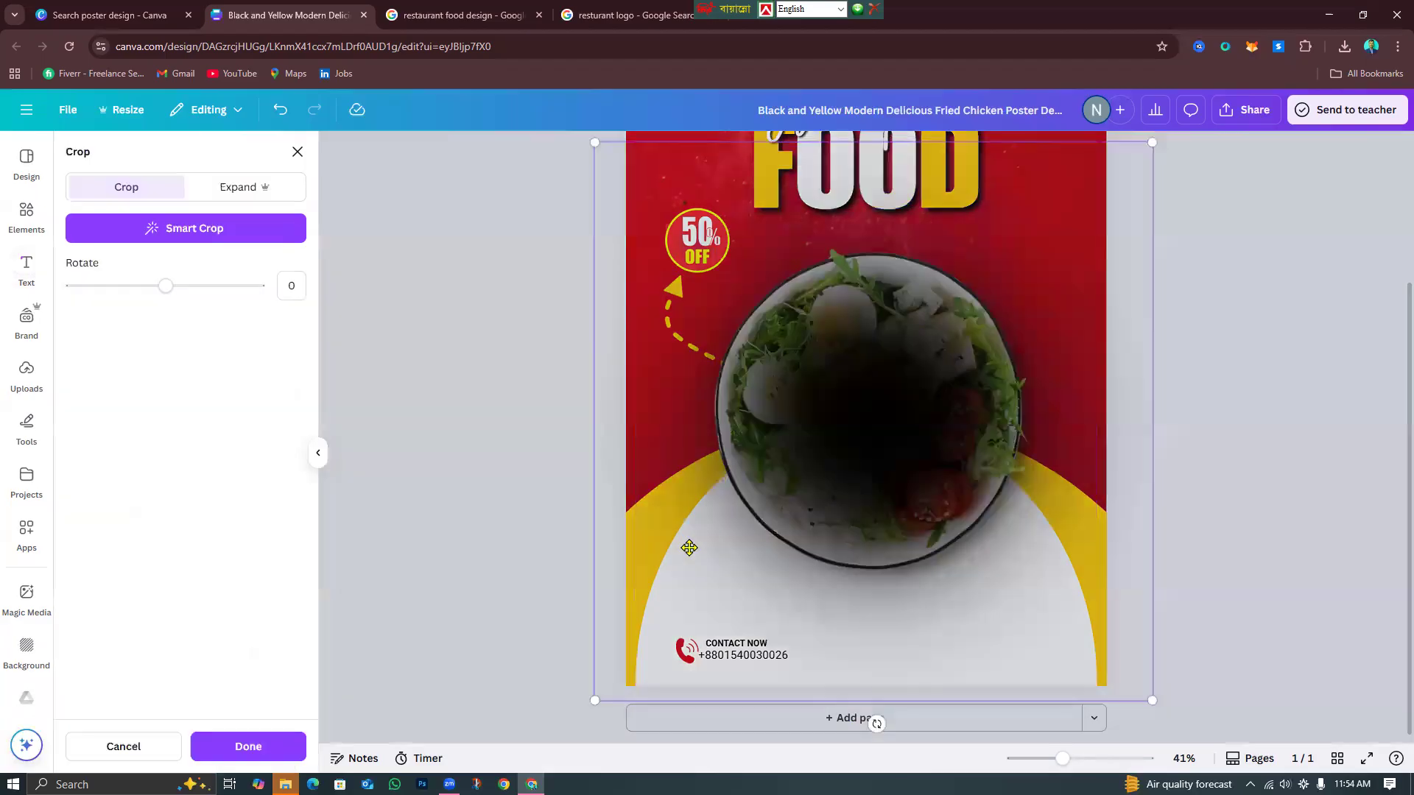
key("Escape")
left_click_drag(546, 624, 747, 654)
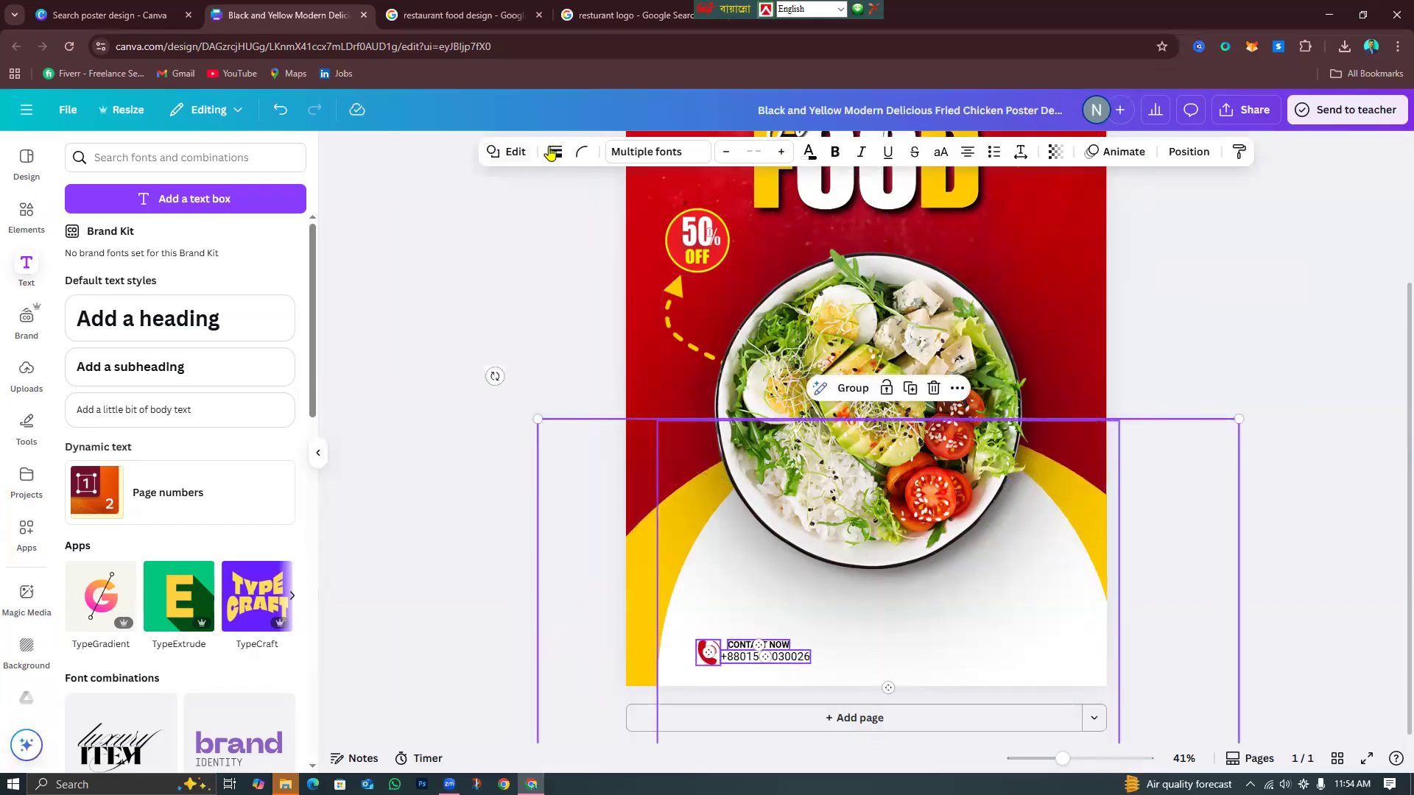
left_click(280, 109)
left_click(430, 460)
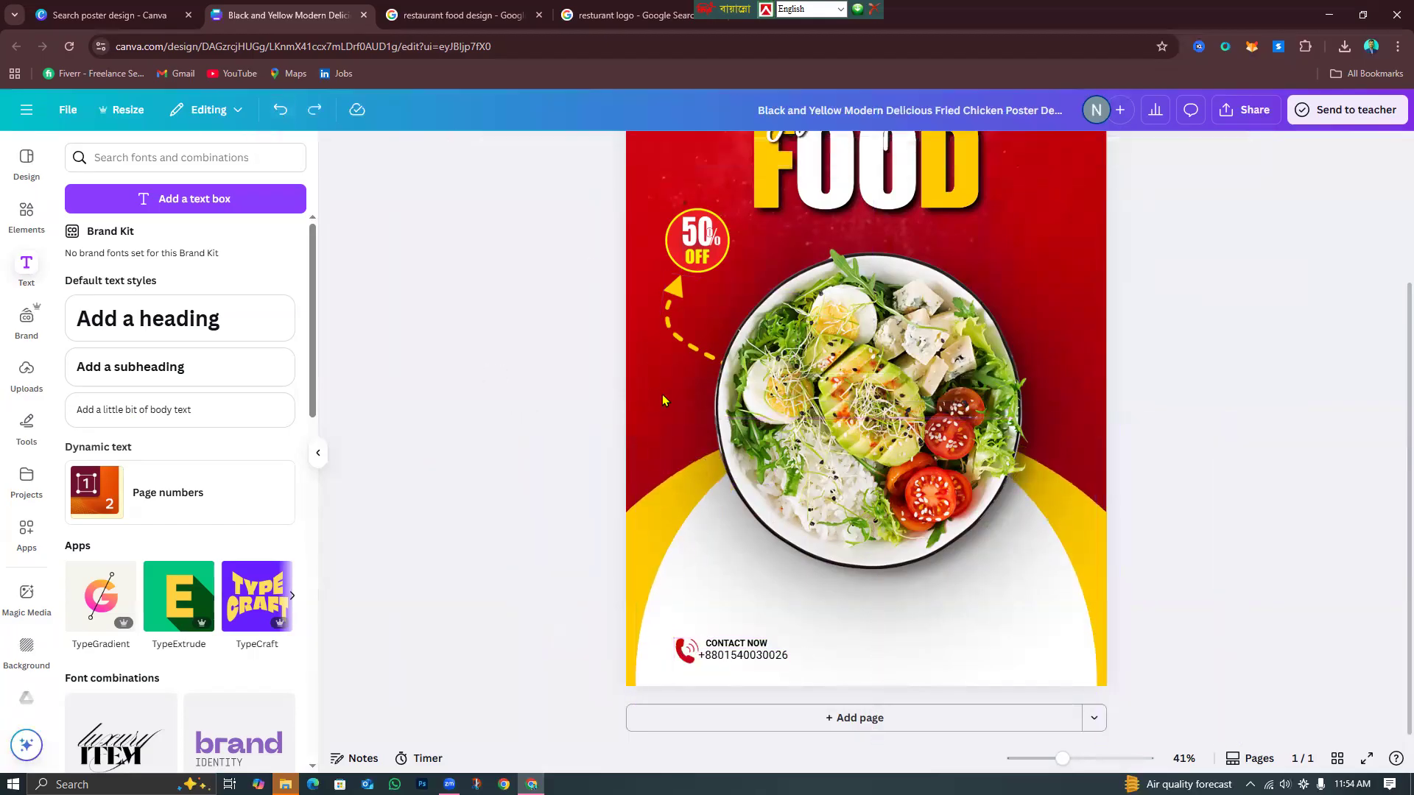
left_click(631, 481)
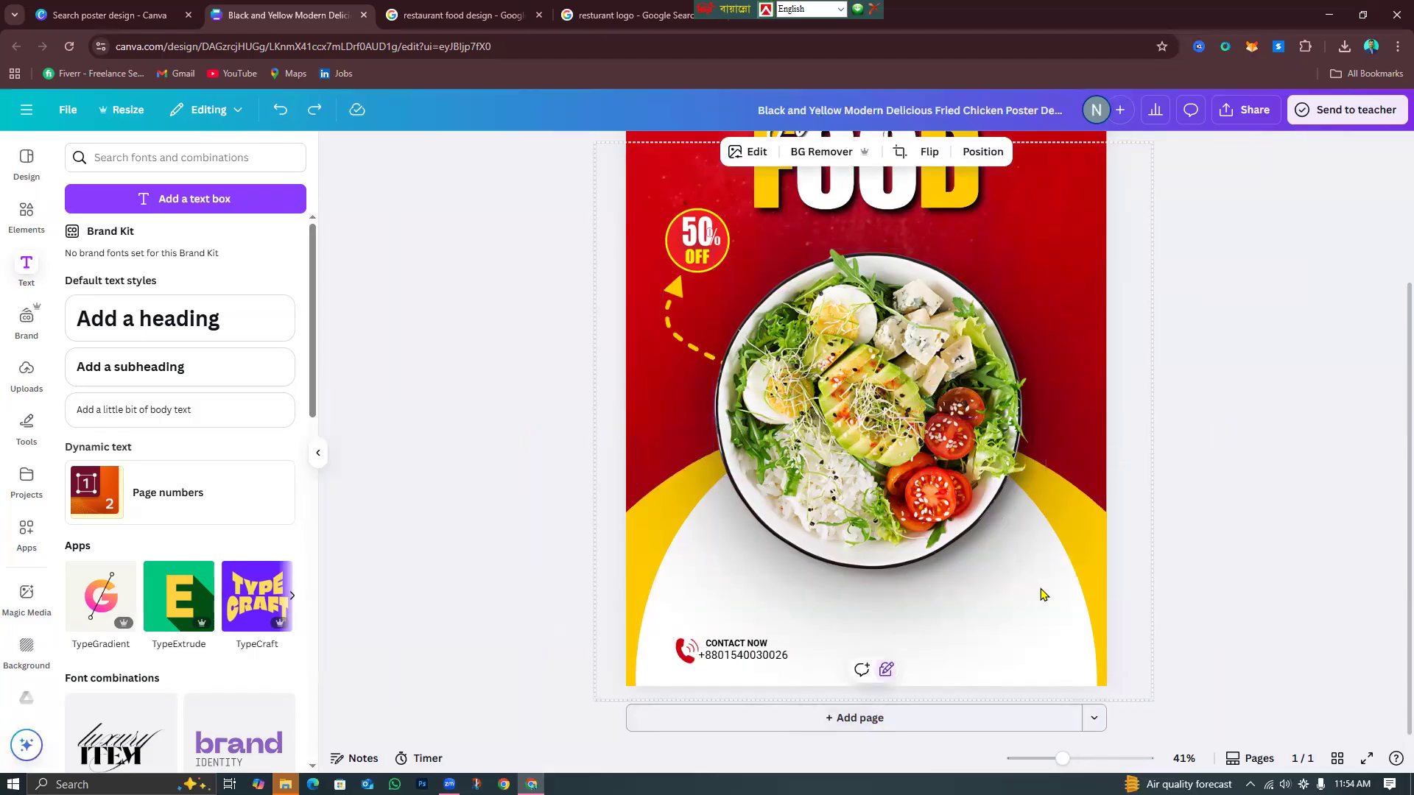
left_click(541, 655)
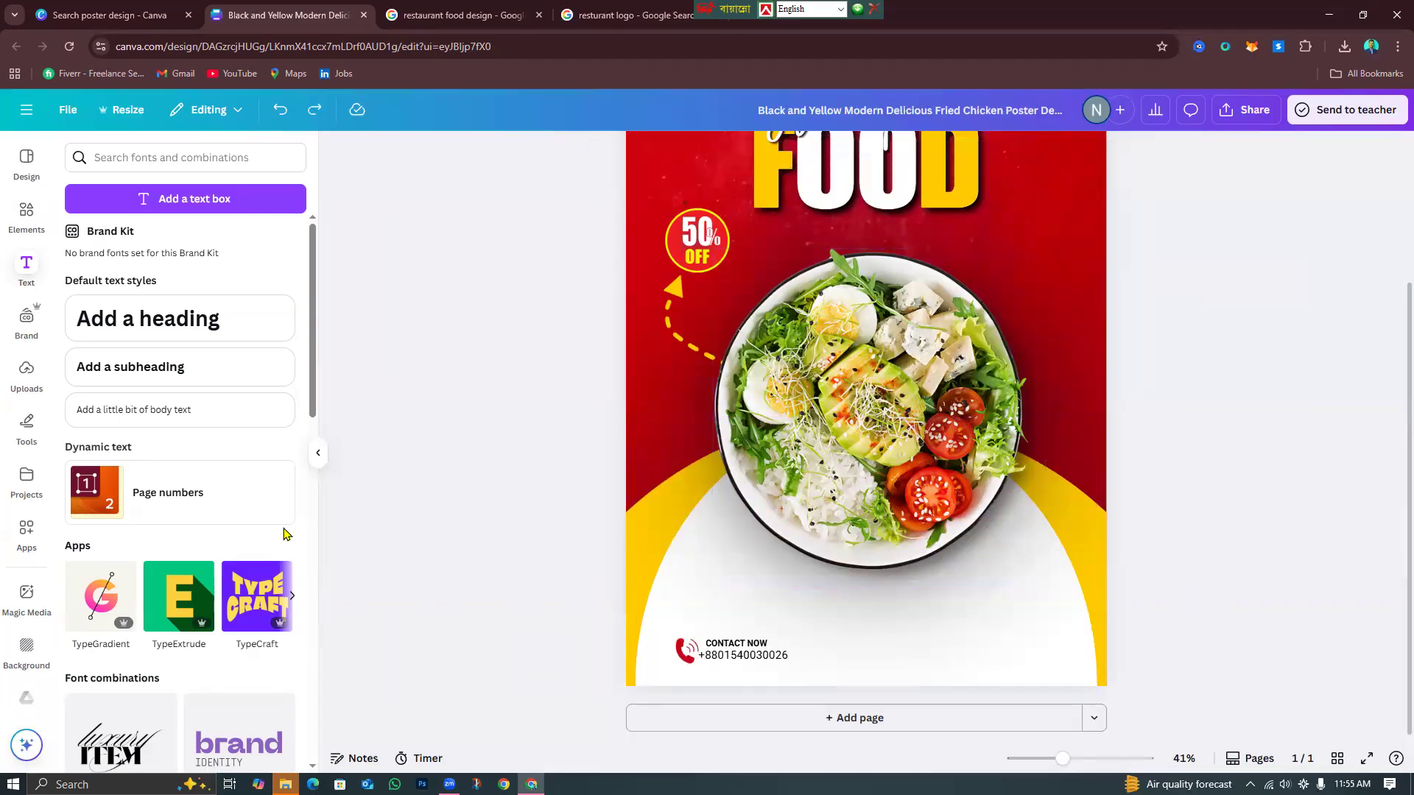
left_click(39, 213)
Search Elements for 'order now' graphics and browse all results.
left_click(240, 145)
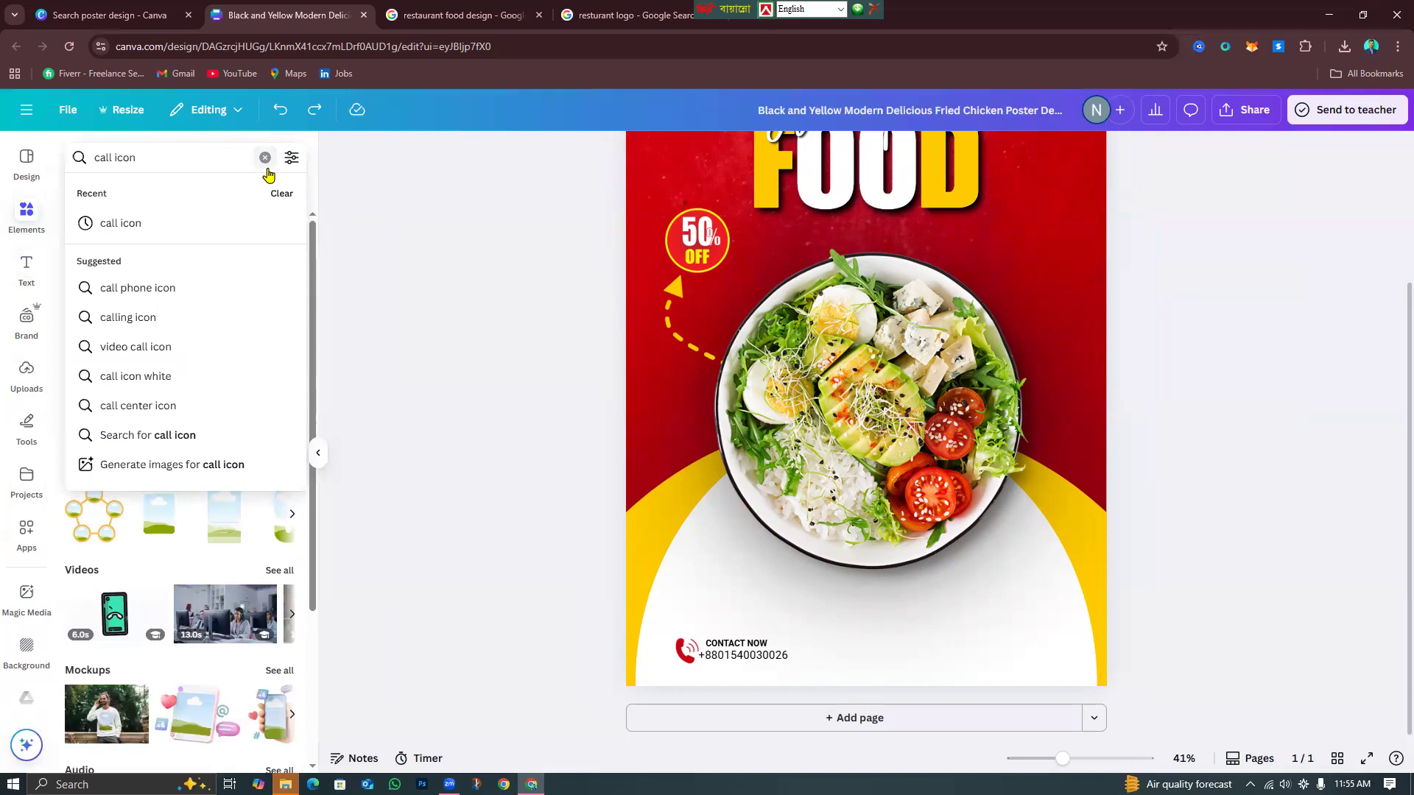
left_click(266, 160)
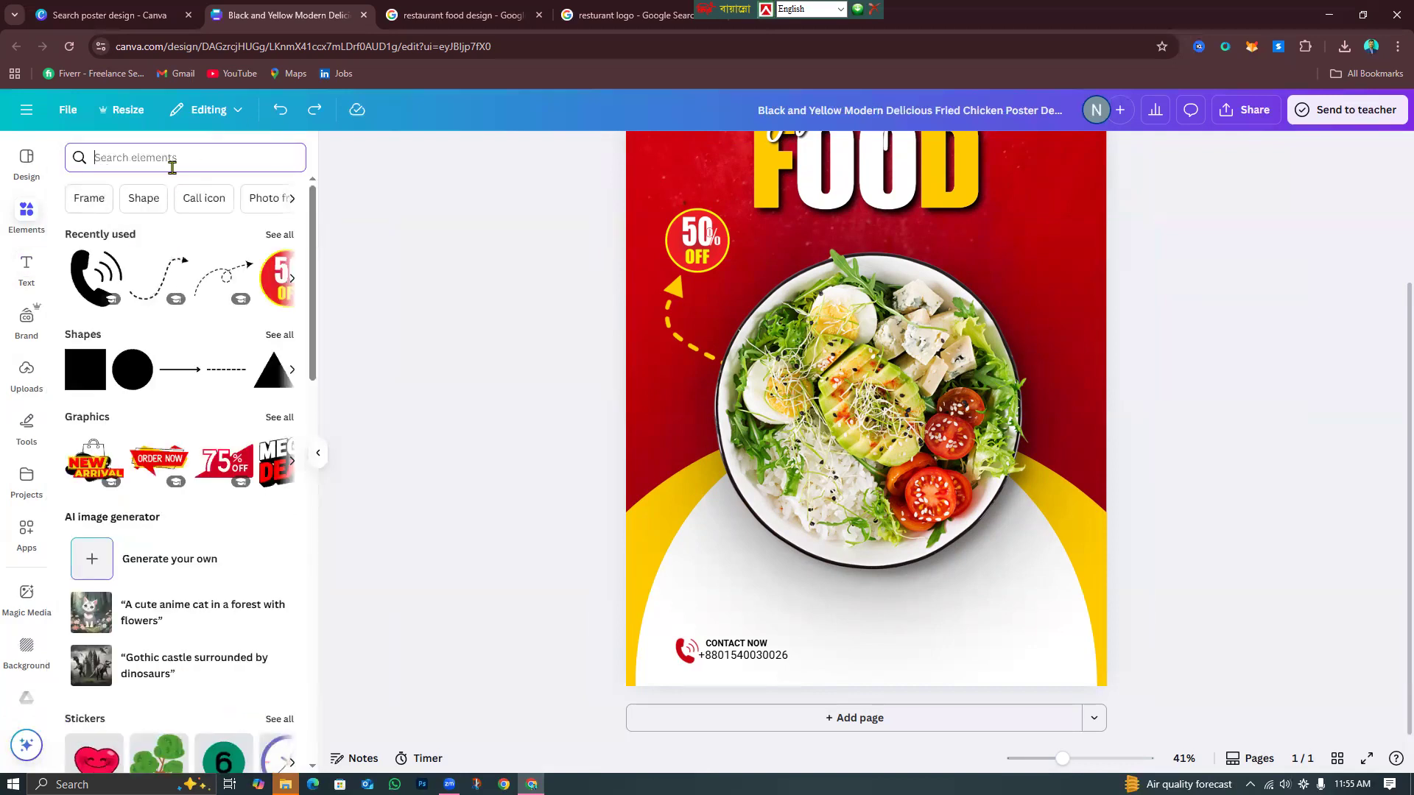
type("or")
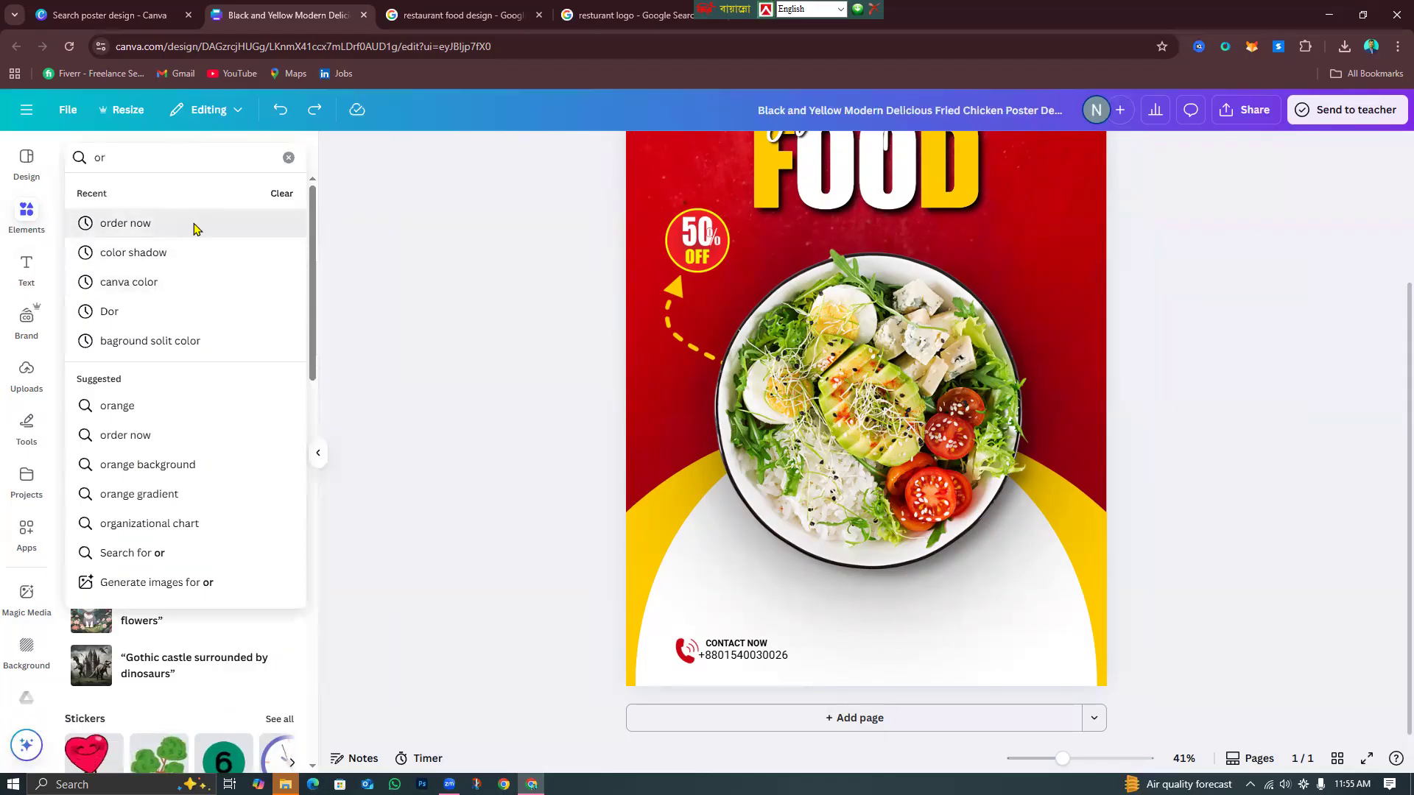
left_click(190, 224)
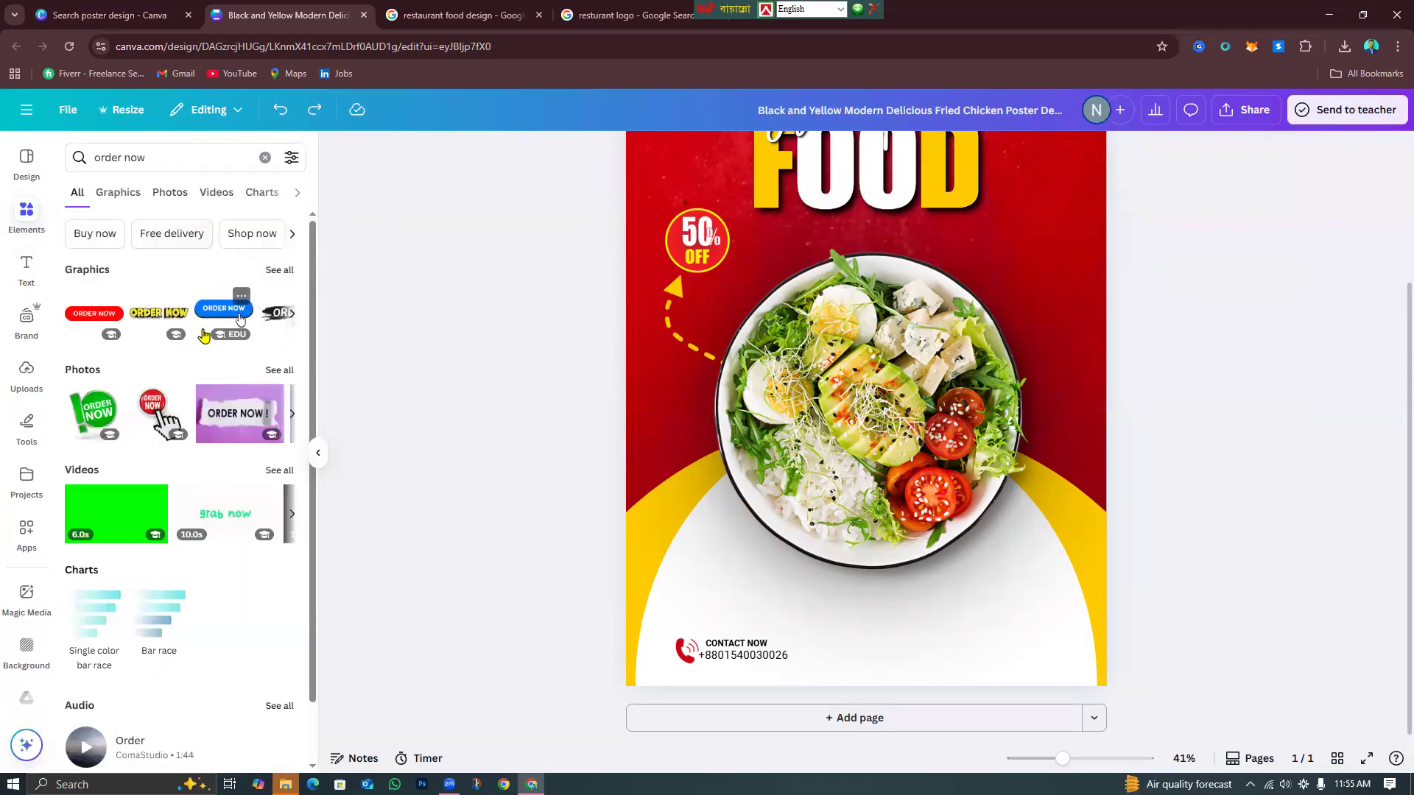
left_click(278, 270)
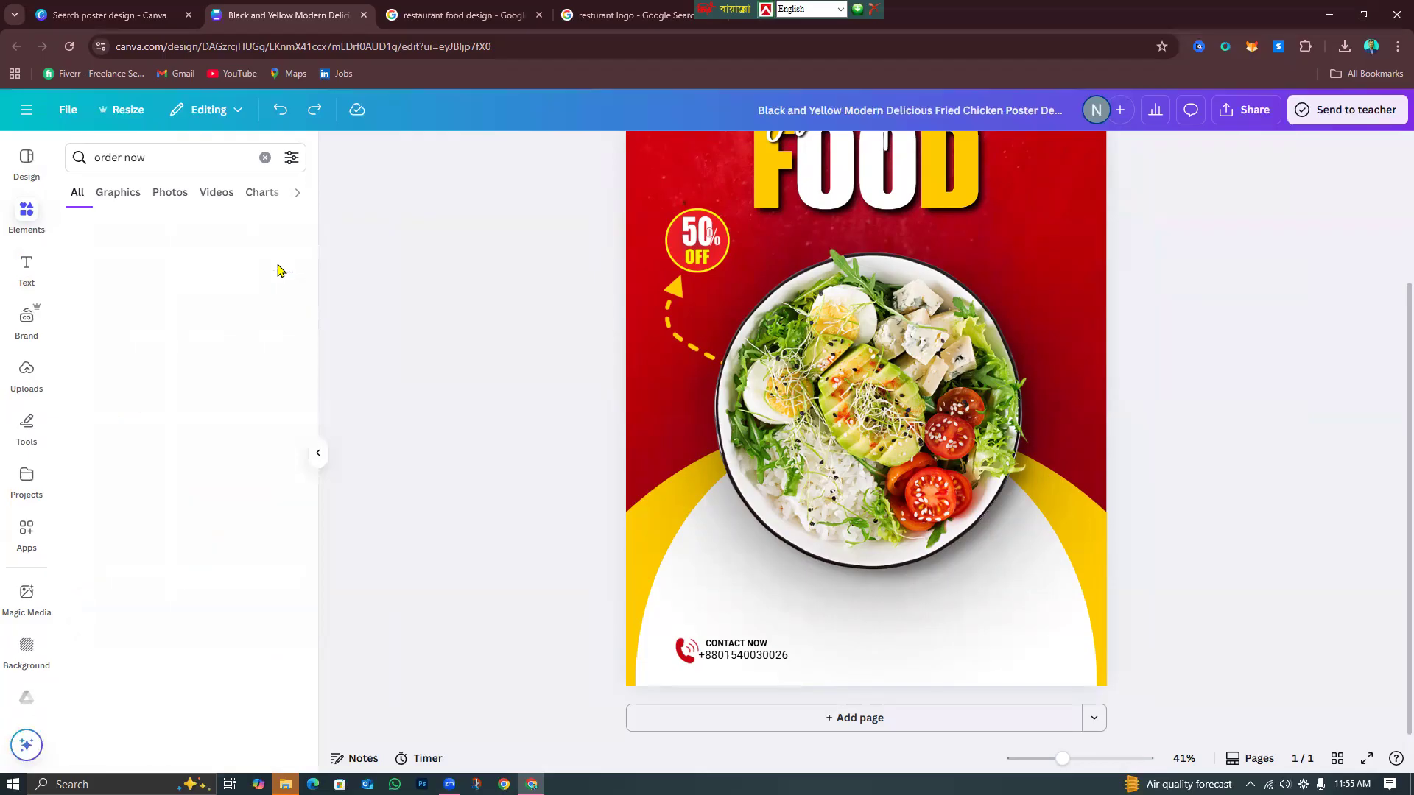
scroll(219, 499, "down", 6)
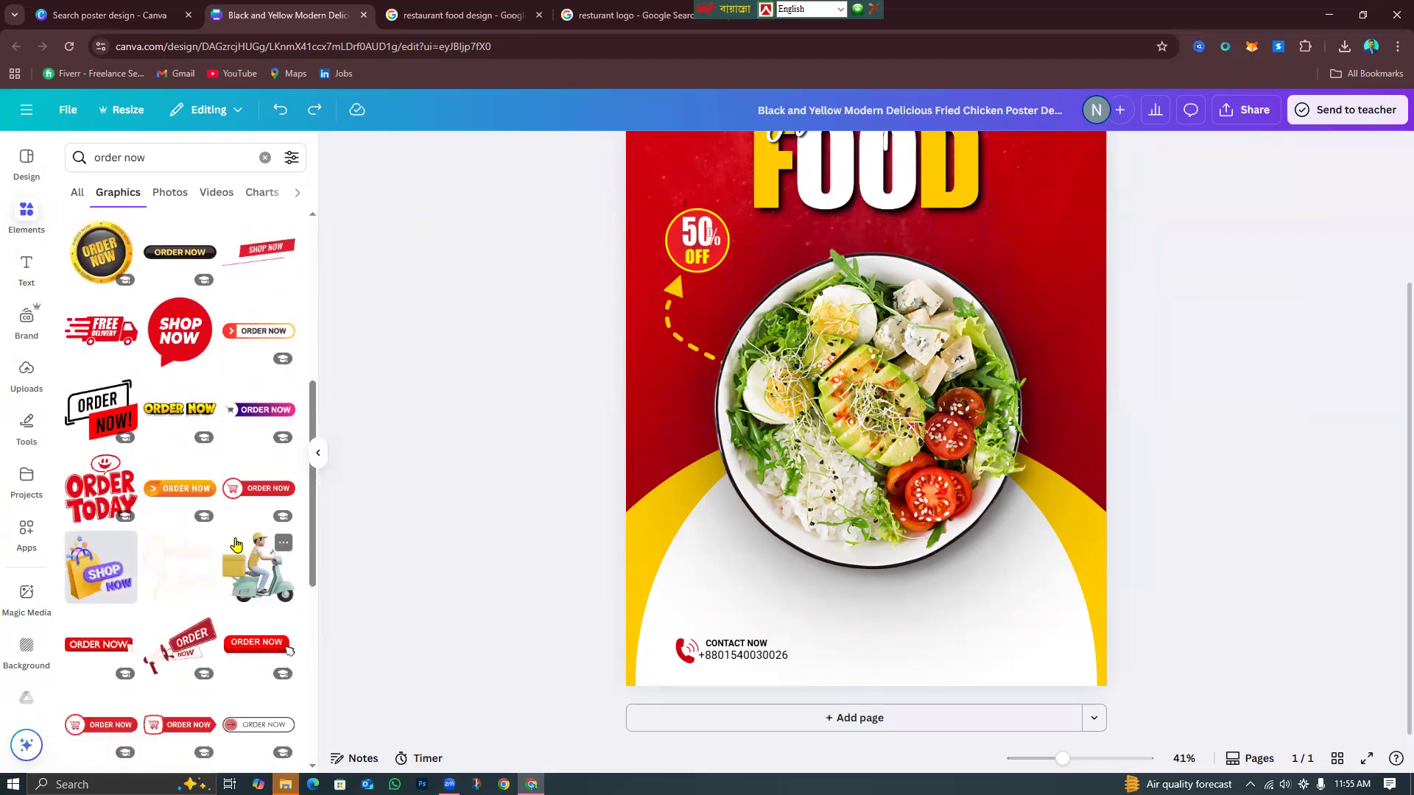
scroll(243, 558, "down", 5)
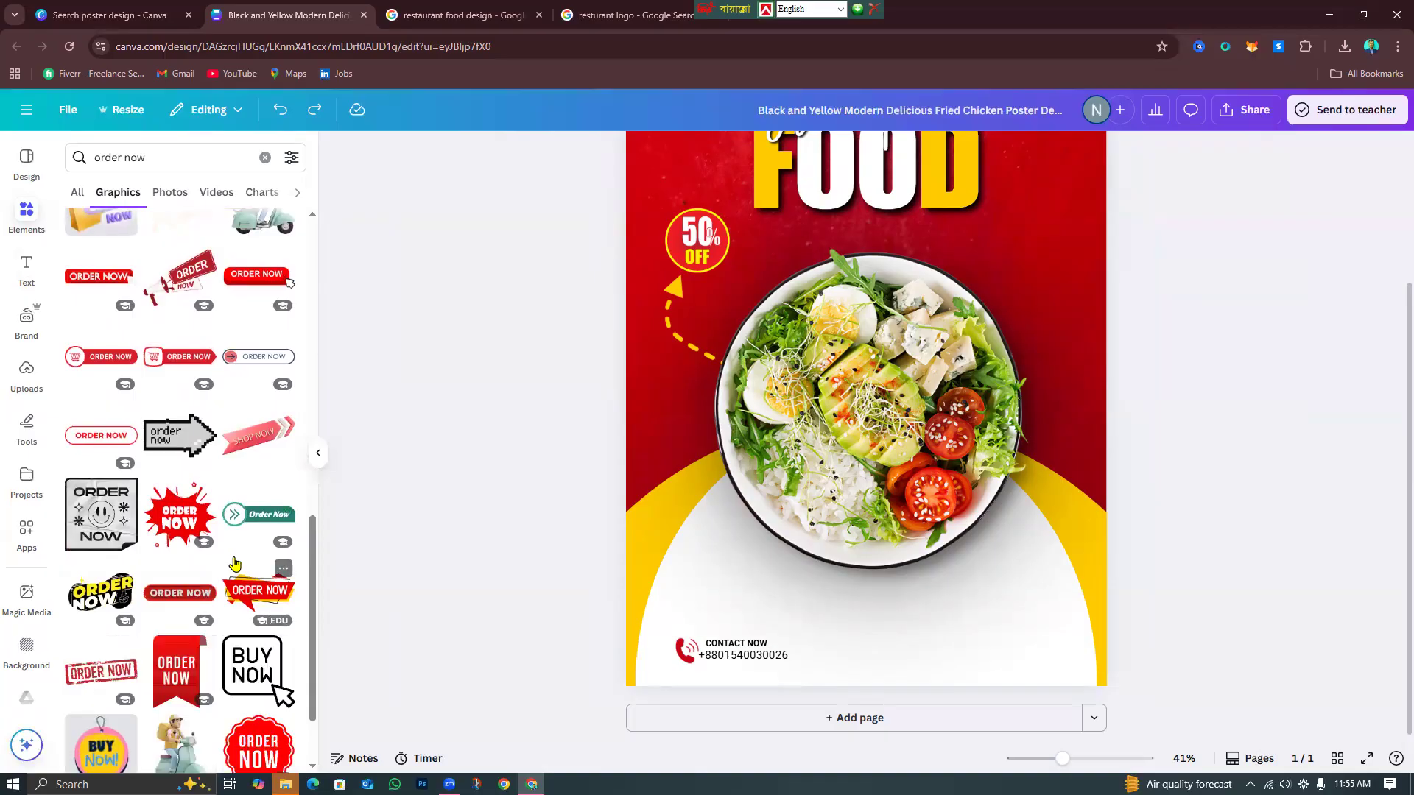
scroll(235, 564, "down", 4)
scroll(232, 573, "down", 3)
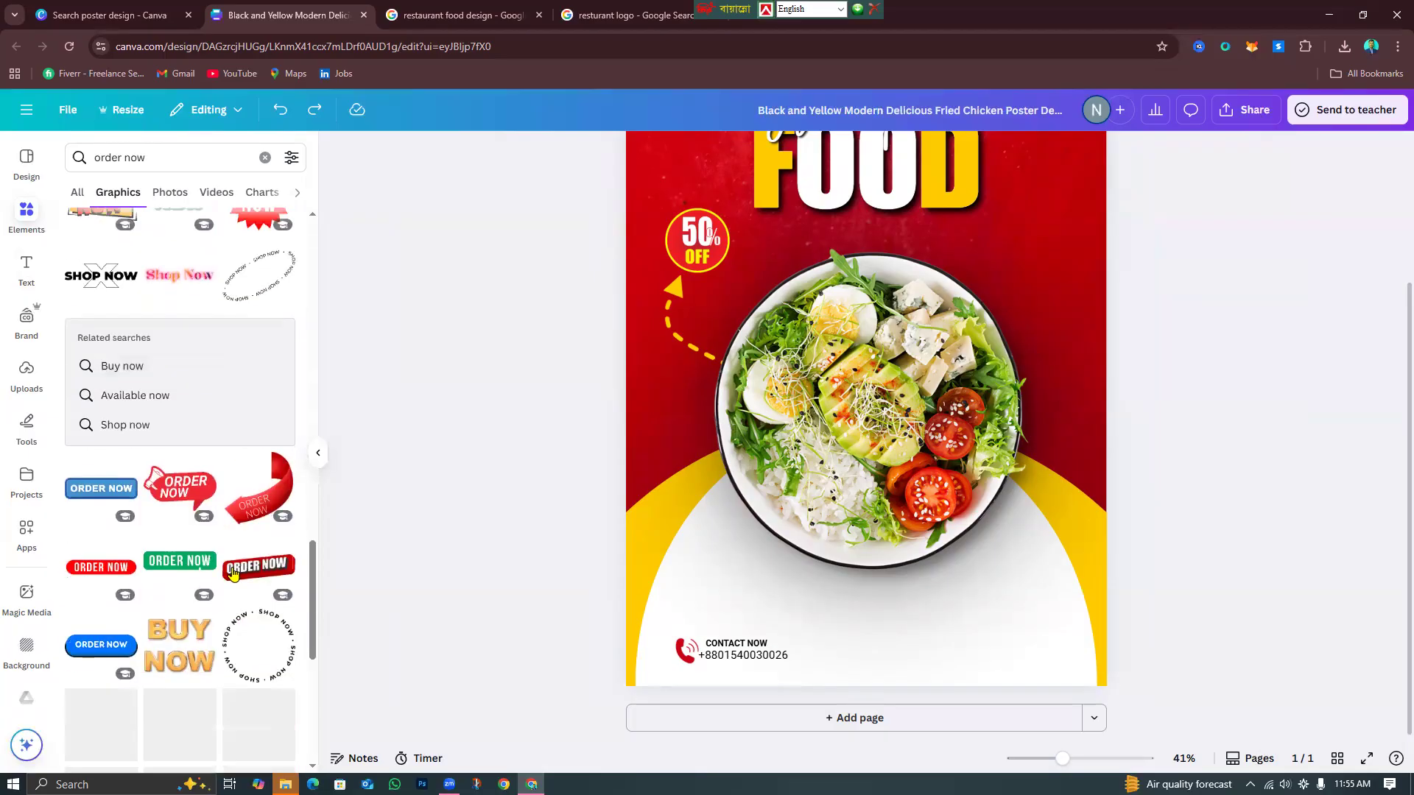
scroll(232, 573, "down", 5)
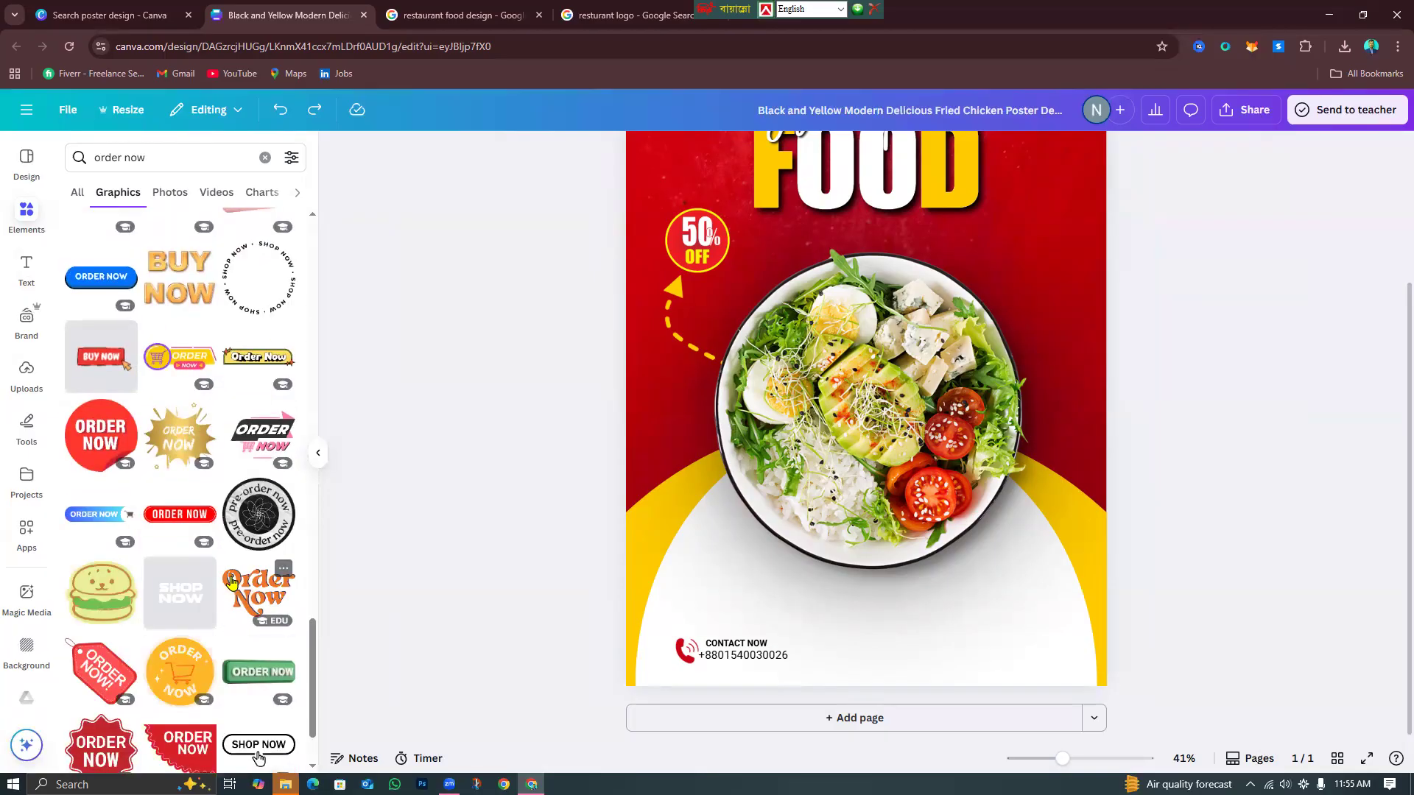
scroll(229, 592, "down", 2)
scroll(228, 600, "up", 20)
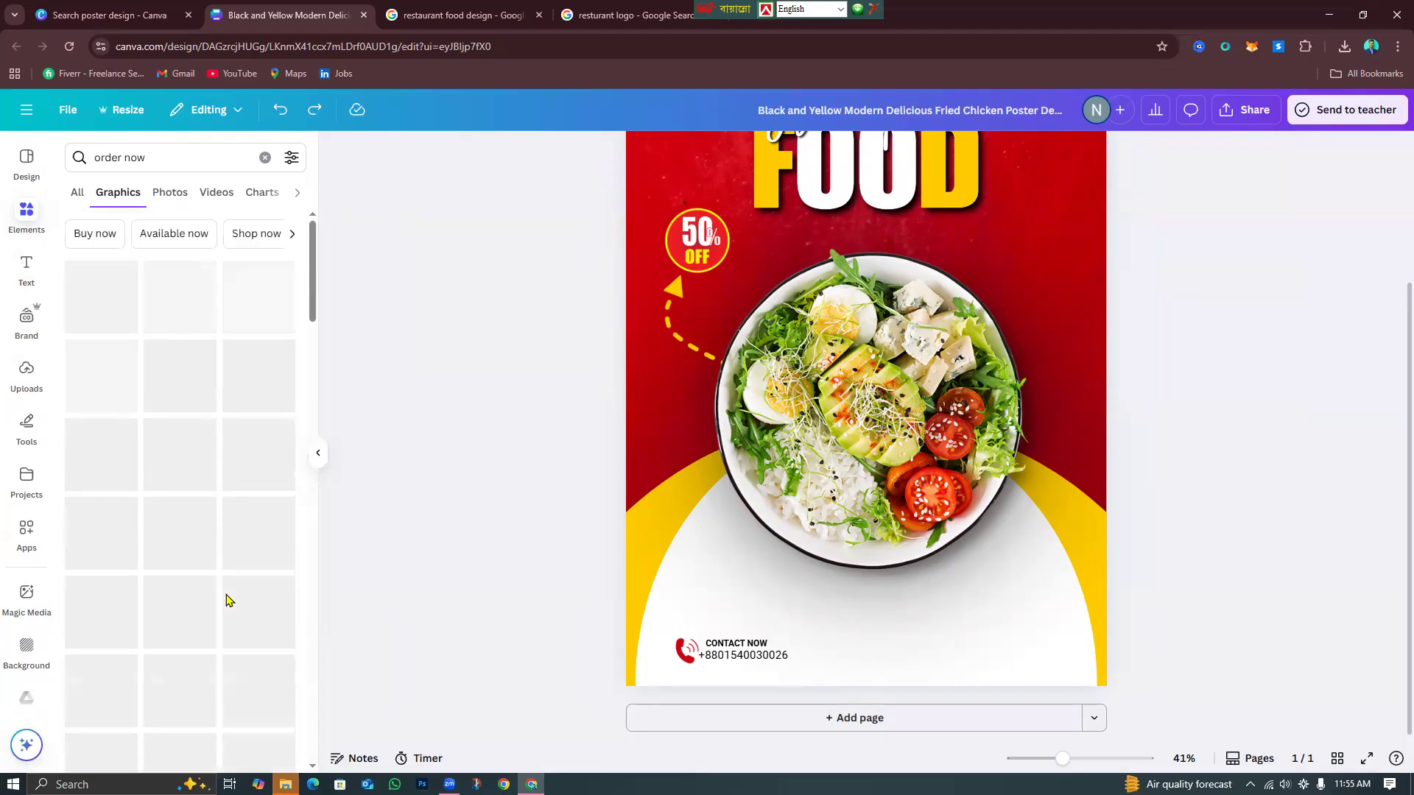
scroll(234, 545, "down", 5)
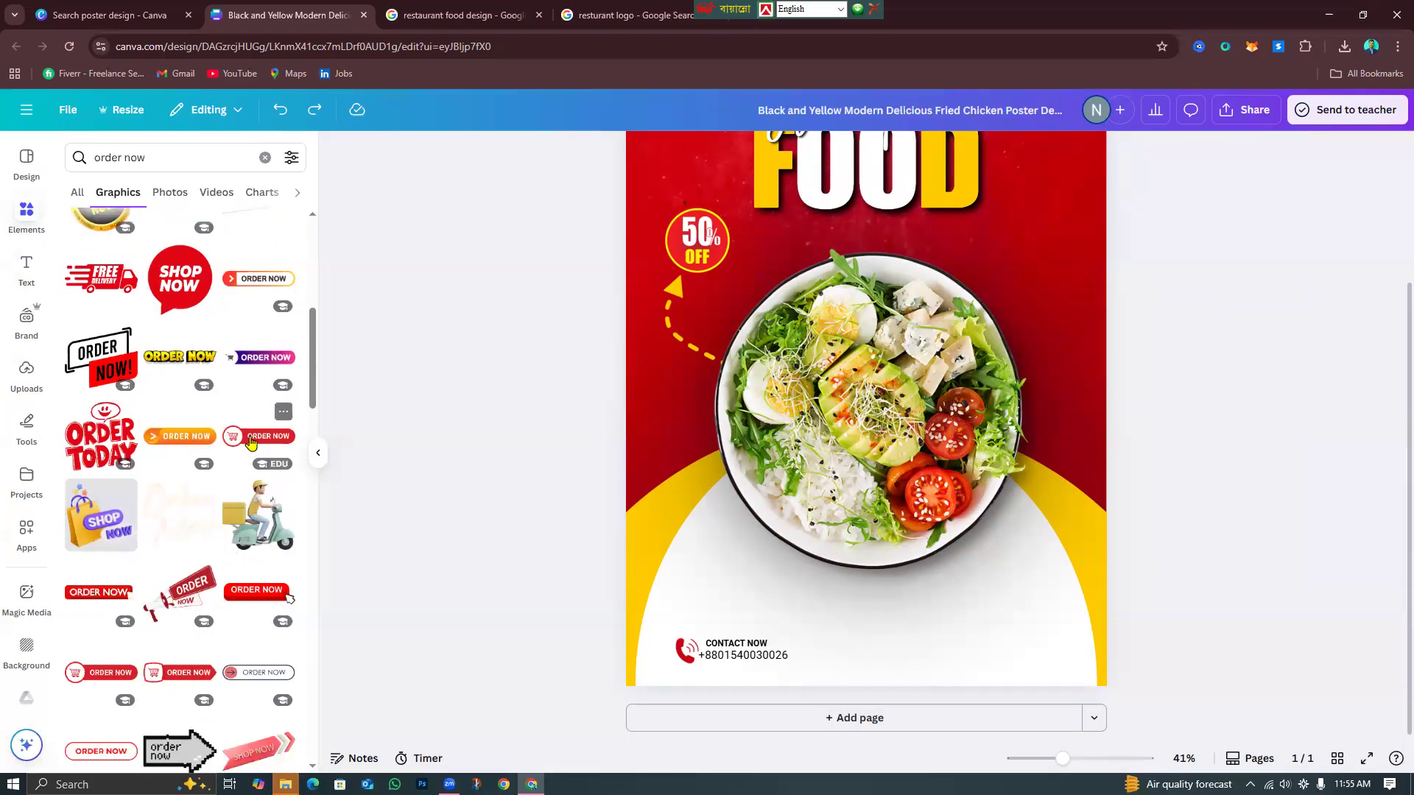
Add the red cart ORDER NOW graphic, shrink it and place it beside the contact details.
left_click(249, 438)
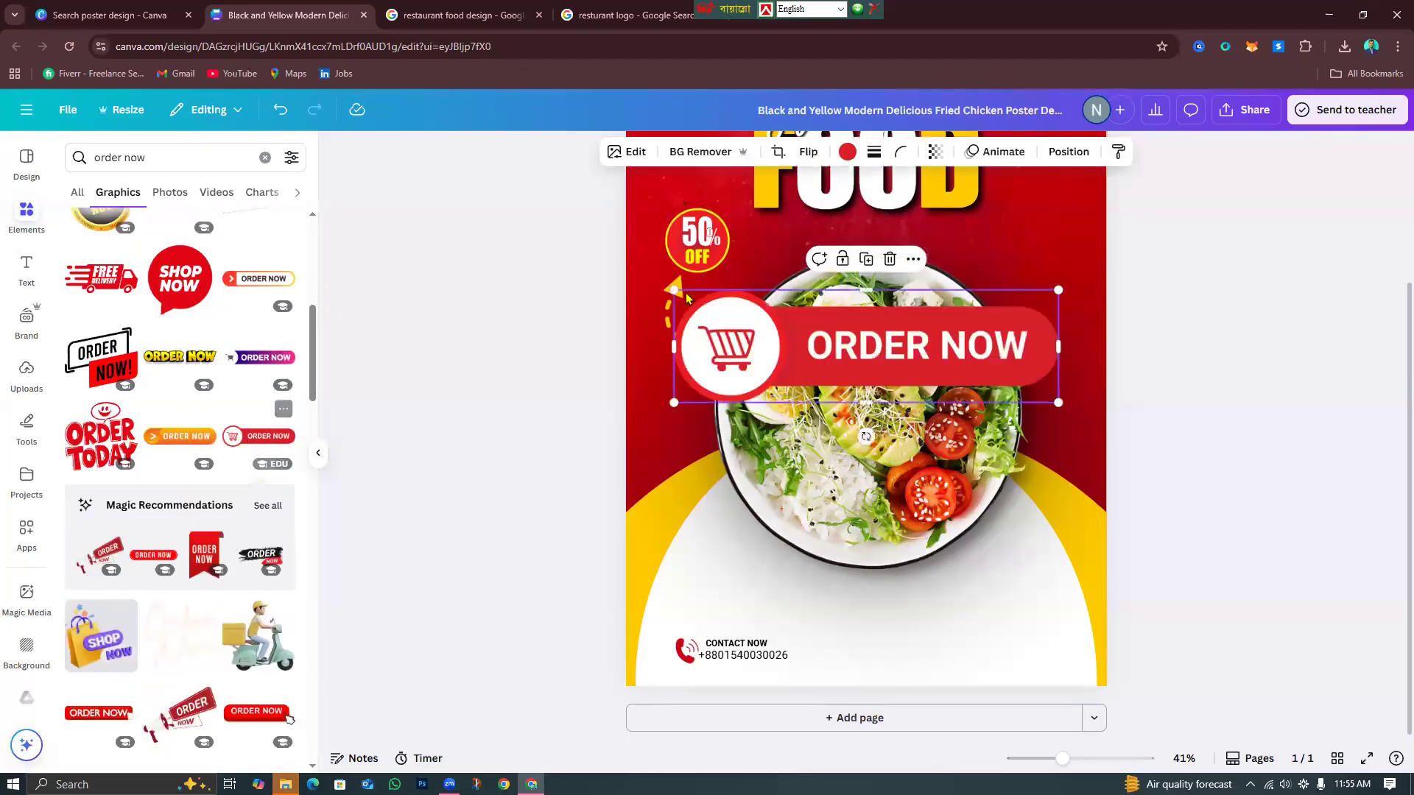
left_click_drag(704, 318, 937, 407)
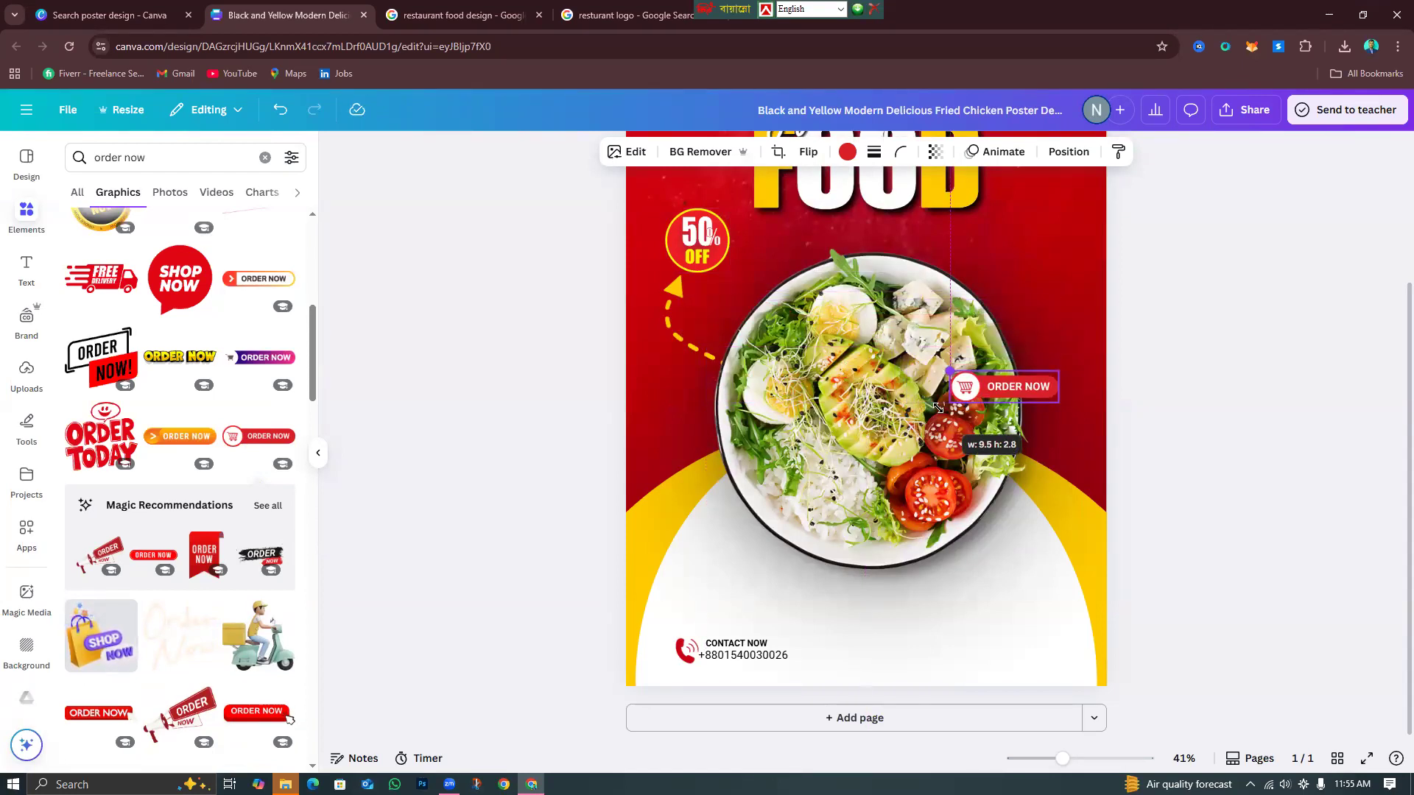
left_click_drag(1009, 387, 986, 647)
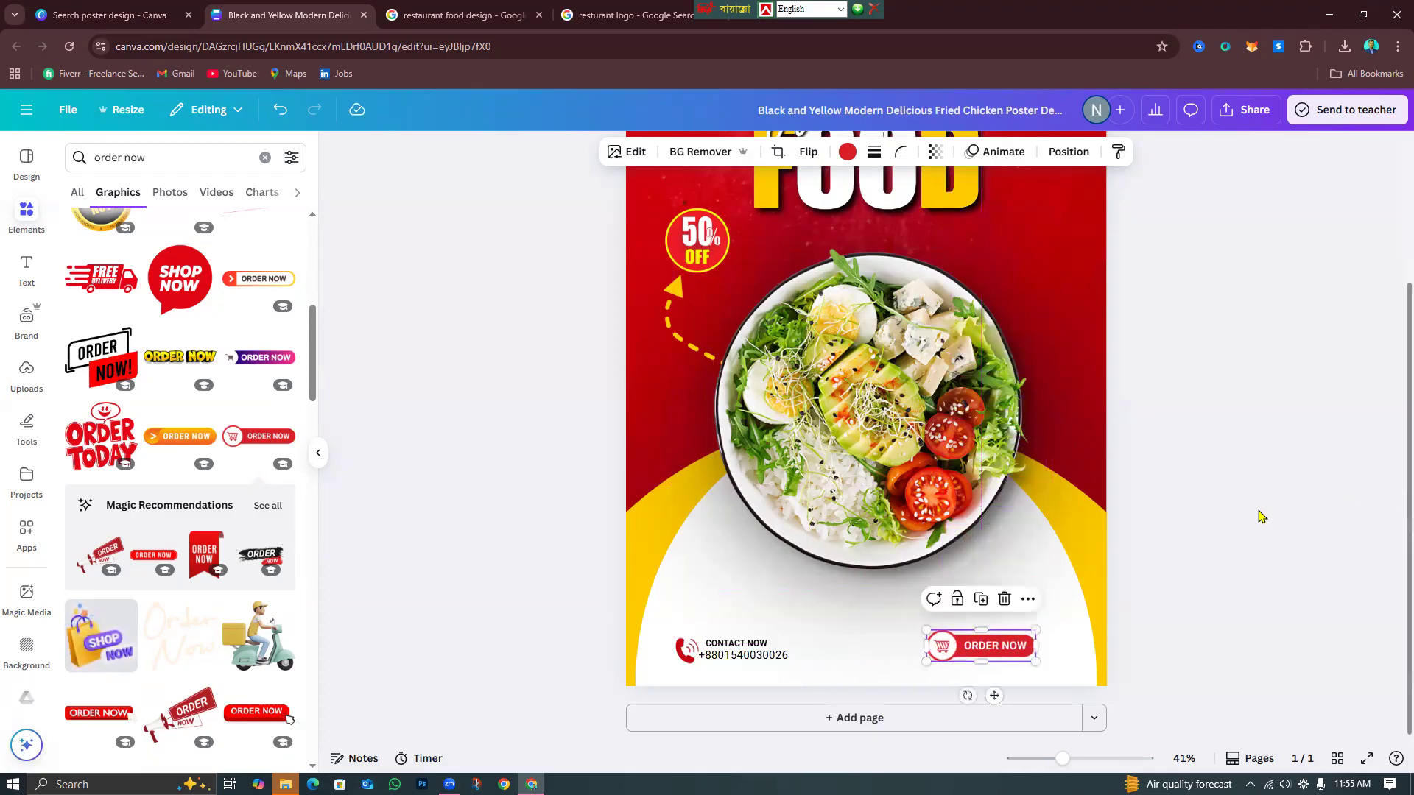
left_click(1252, 514)
Check the bowl and background layers, then clear the 'order now' search.
scroll(1236, 519, "up", 3)
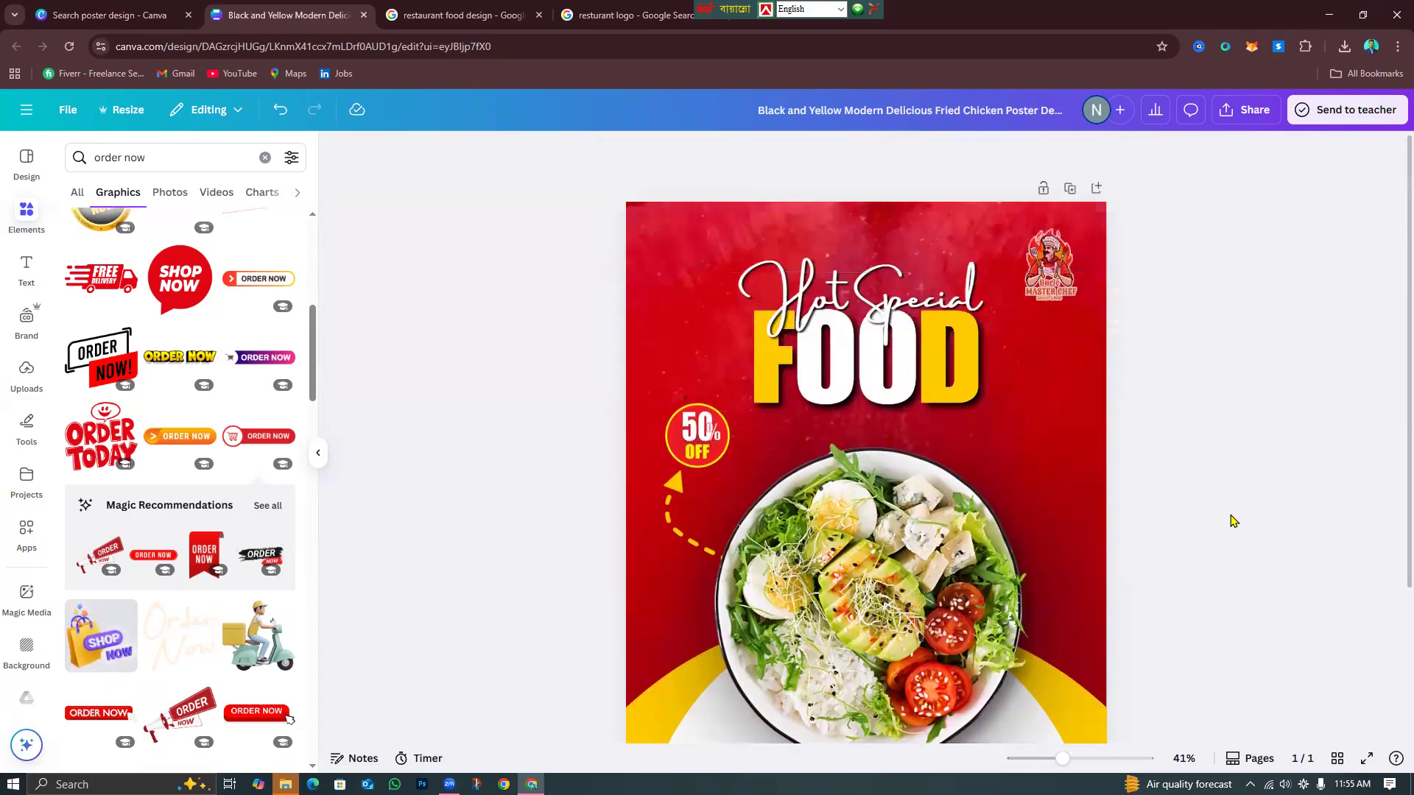
scroll(1232, 522, "down", 3)
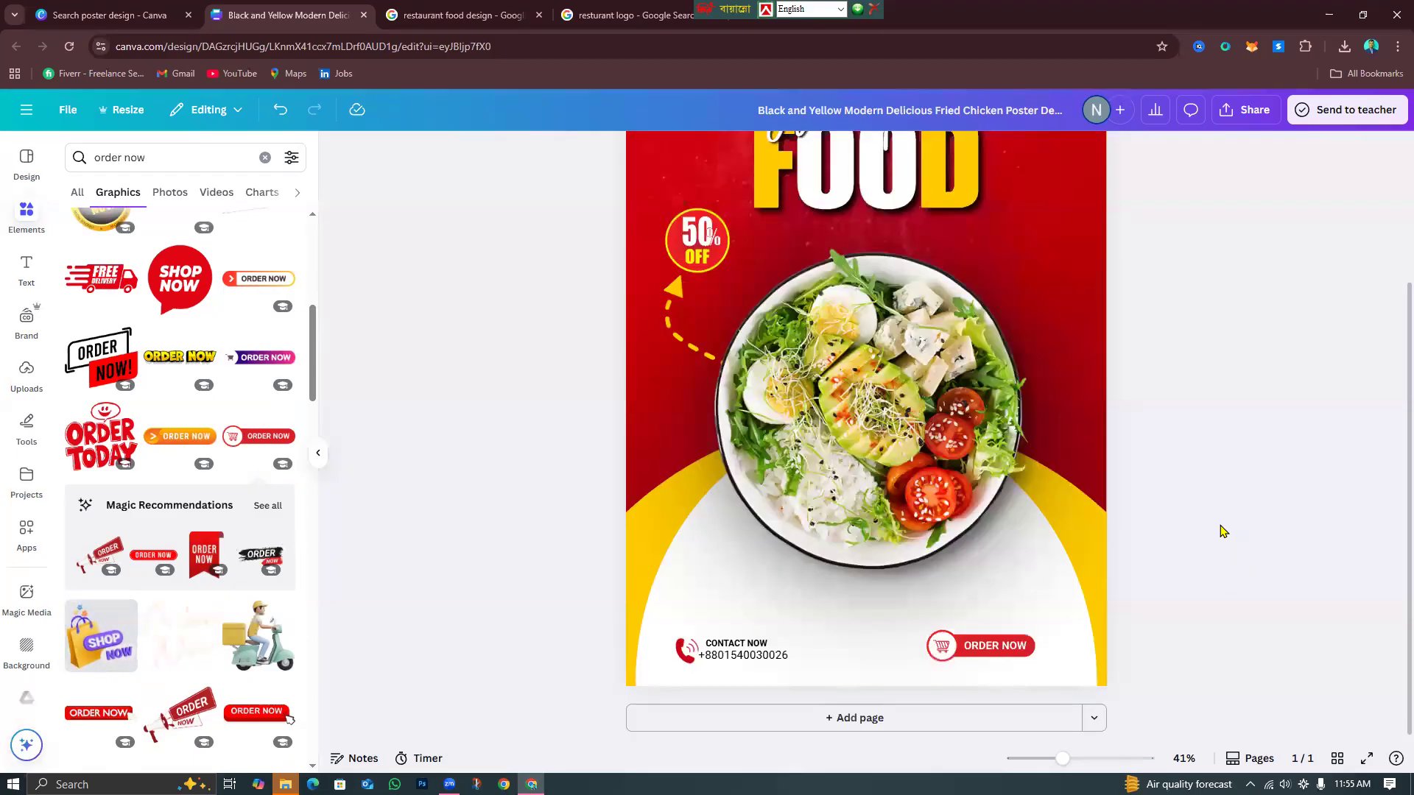
left_click(725, 552)
left_click(665, 612)
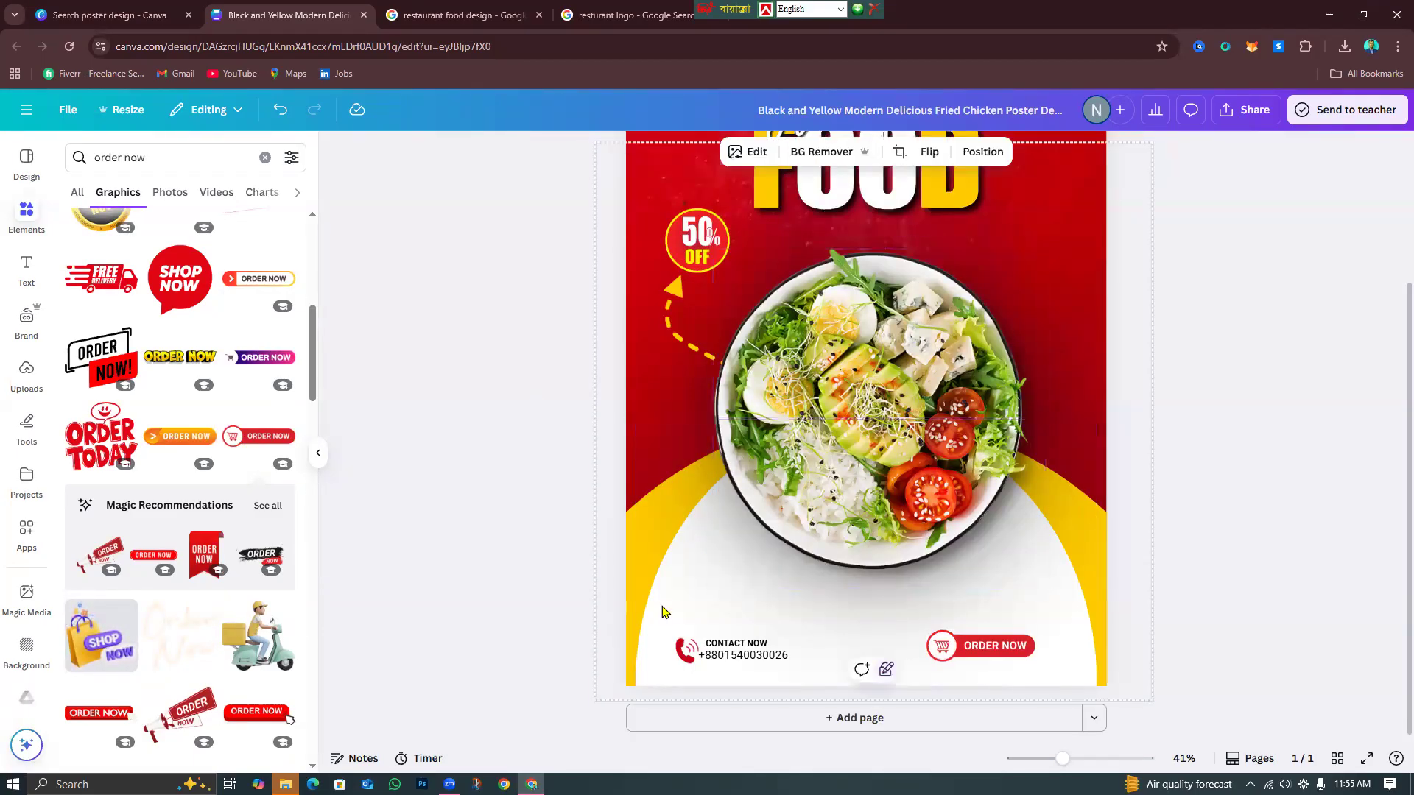
left_click(867, 675)
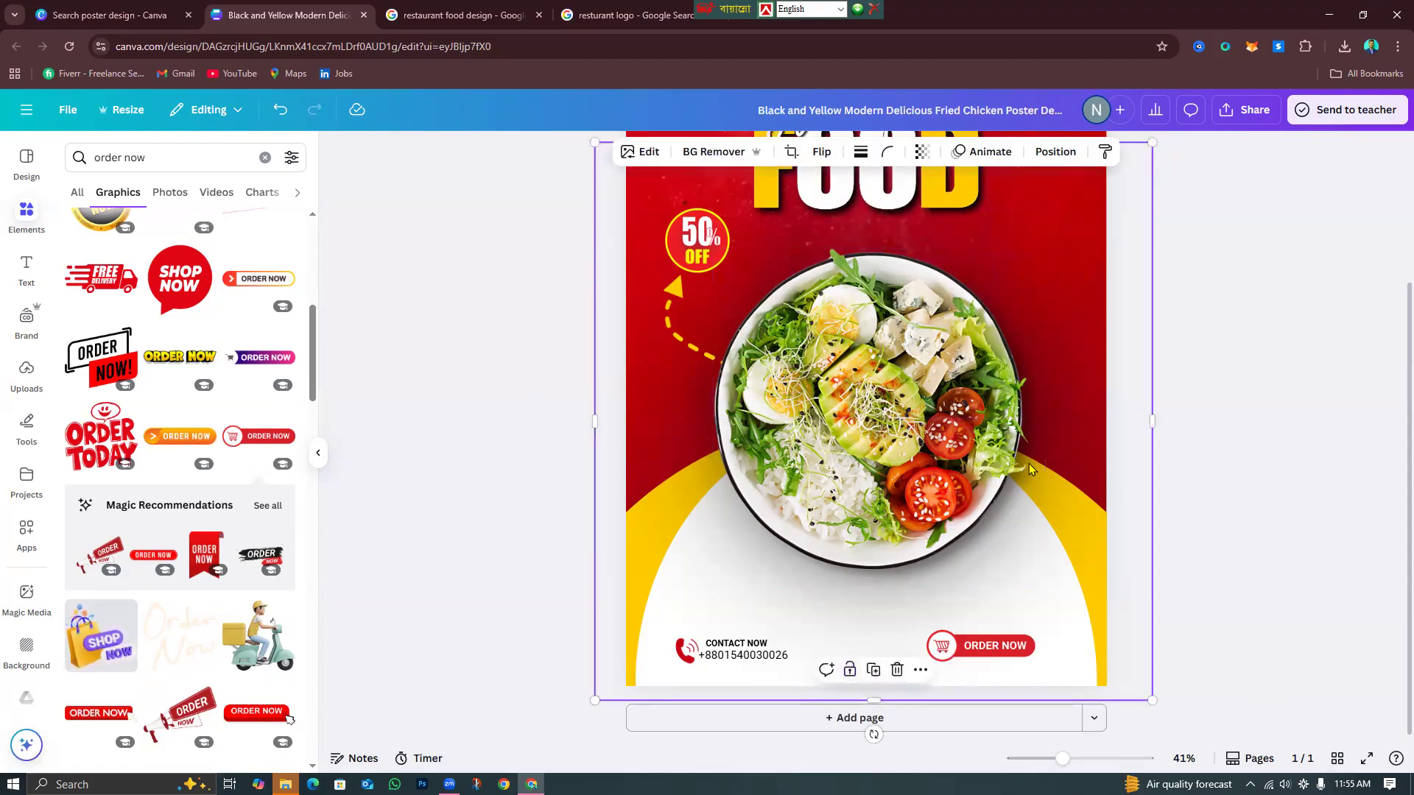
left_click(486, 335)
left_click(264, 157)
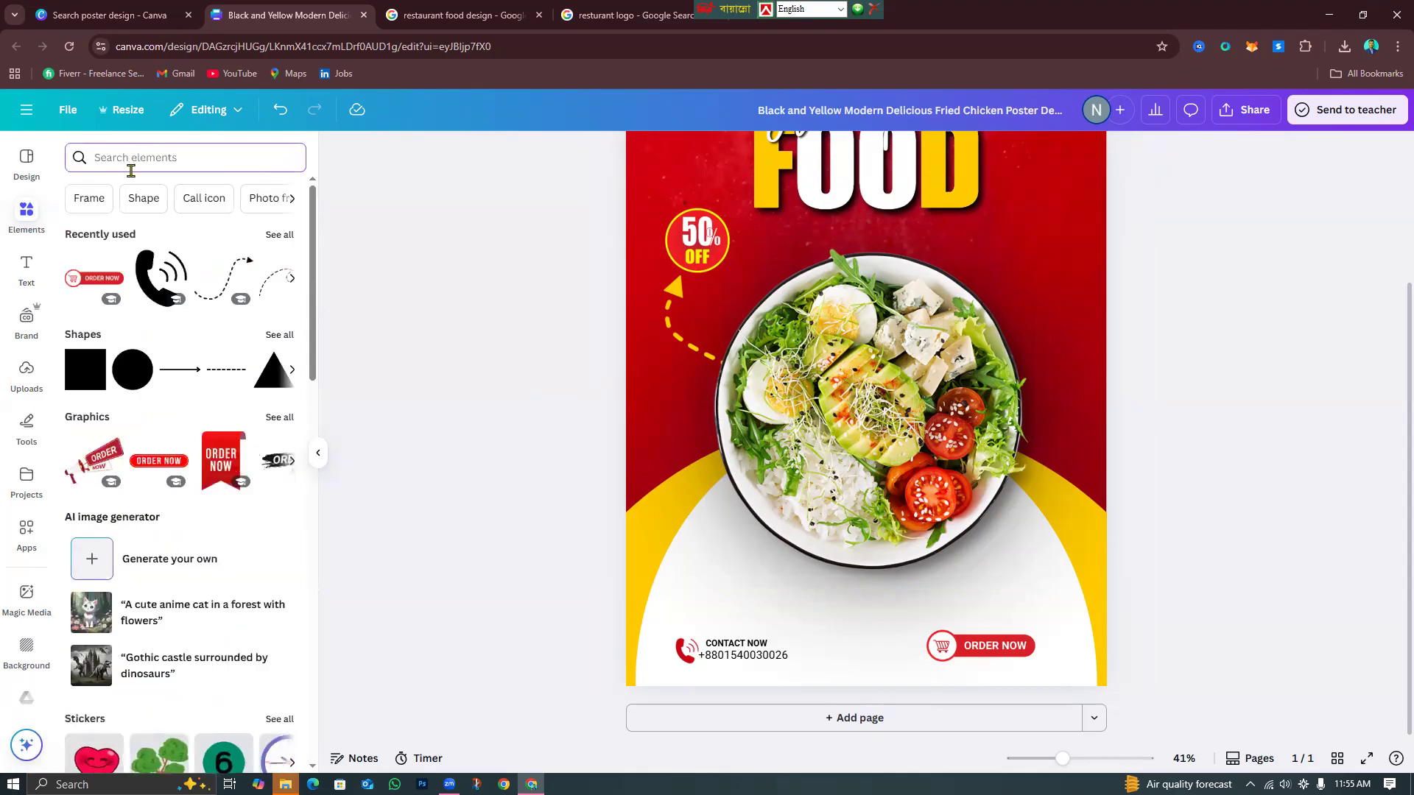
Search Elements for 'tea' and show all tea graphics.
scroll(170, 531, "down", 5)
scroll(170, 530, "up", 5)
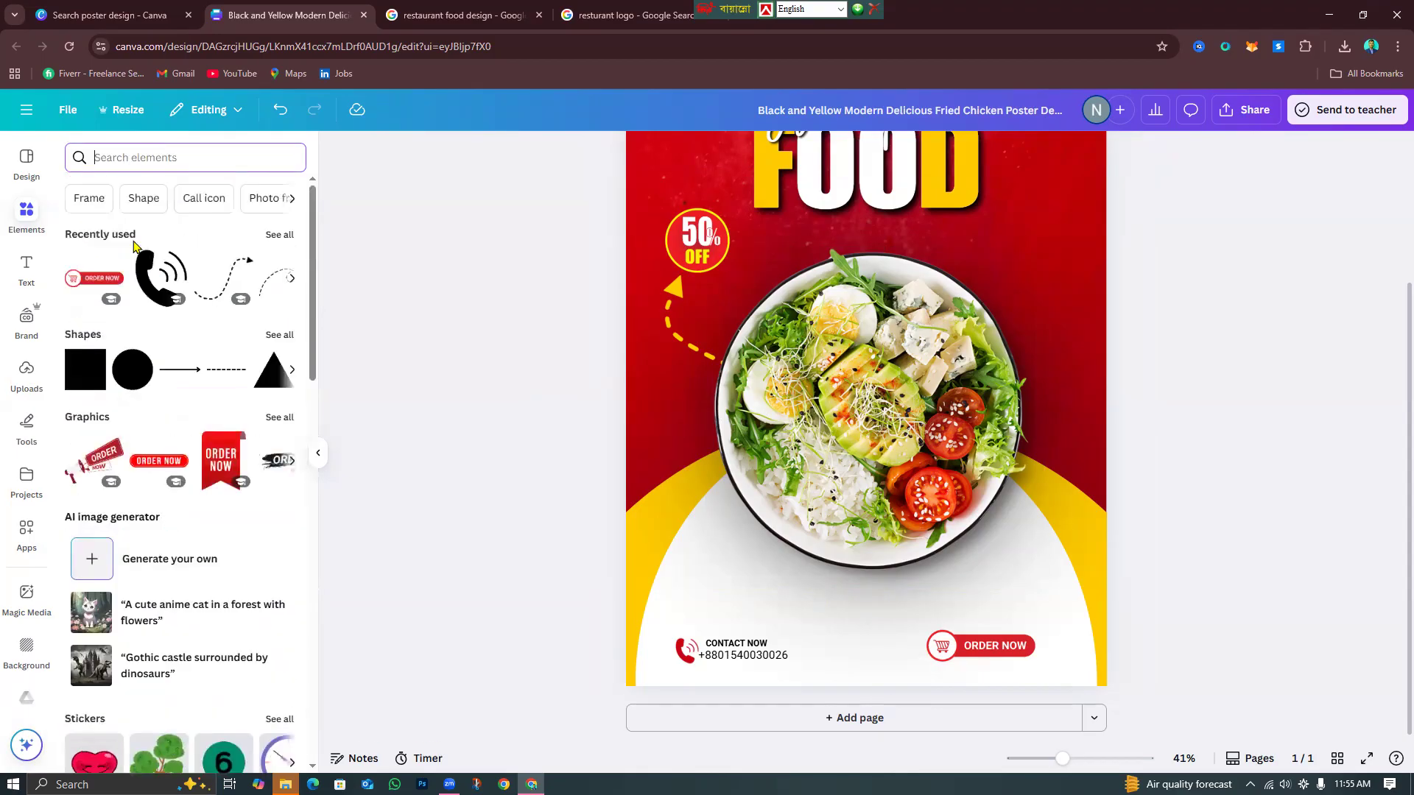
left_click(141, 168)
type("t")
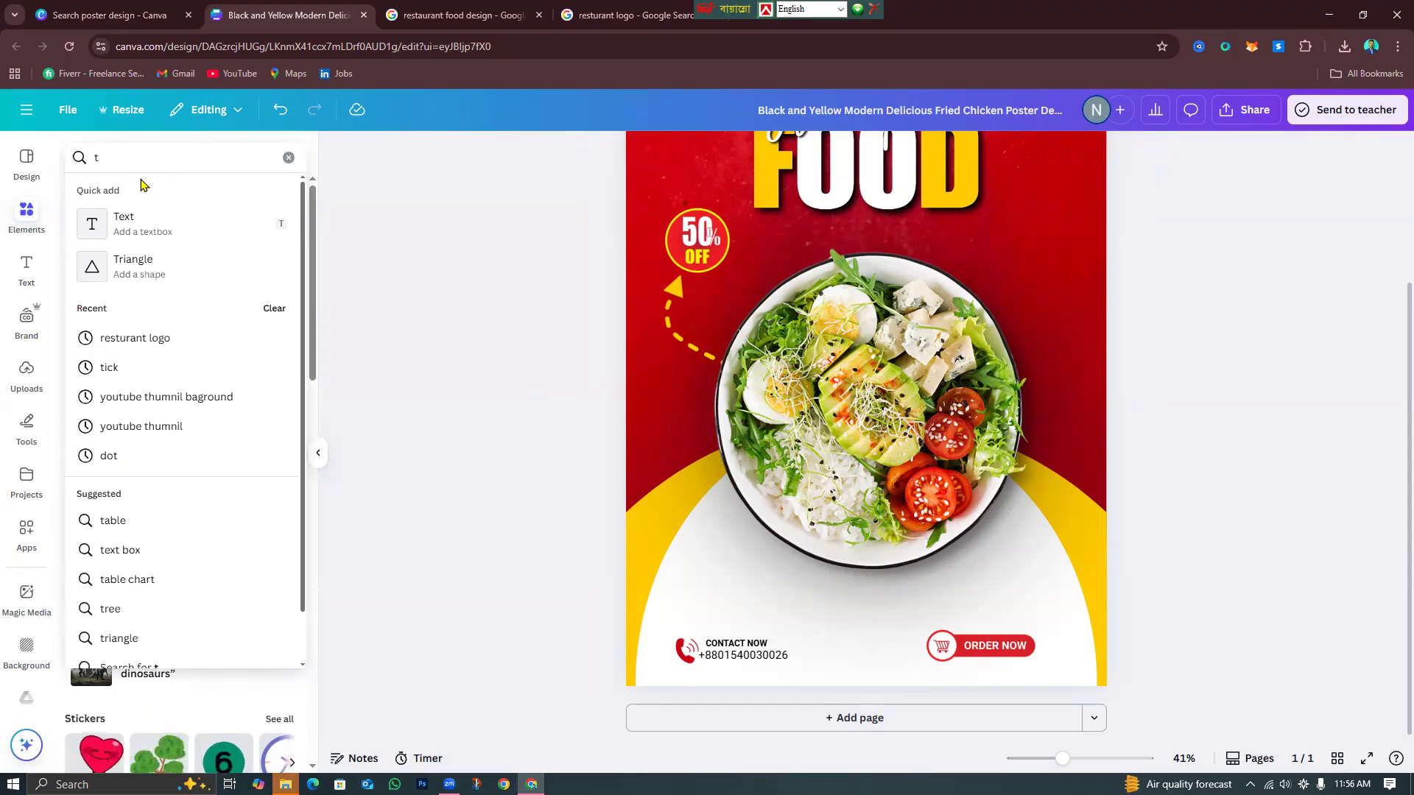
type("ea")
key("Return")
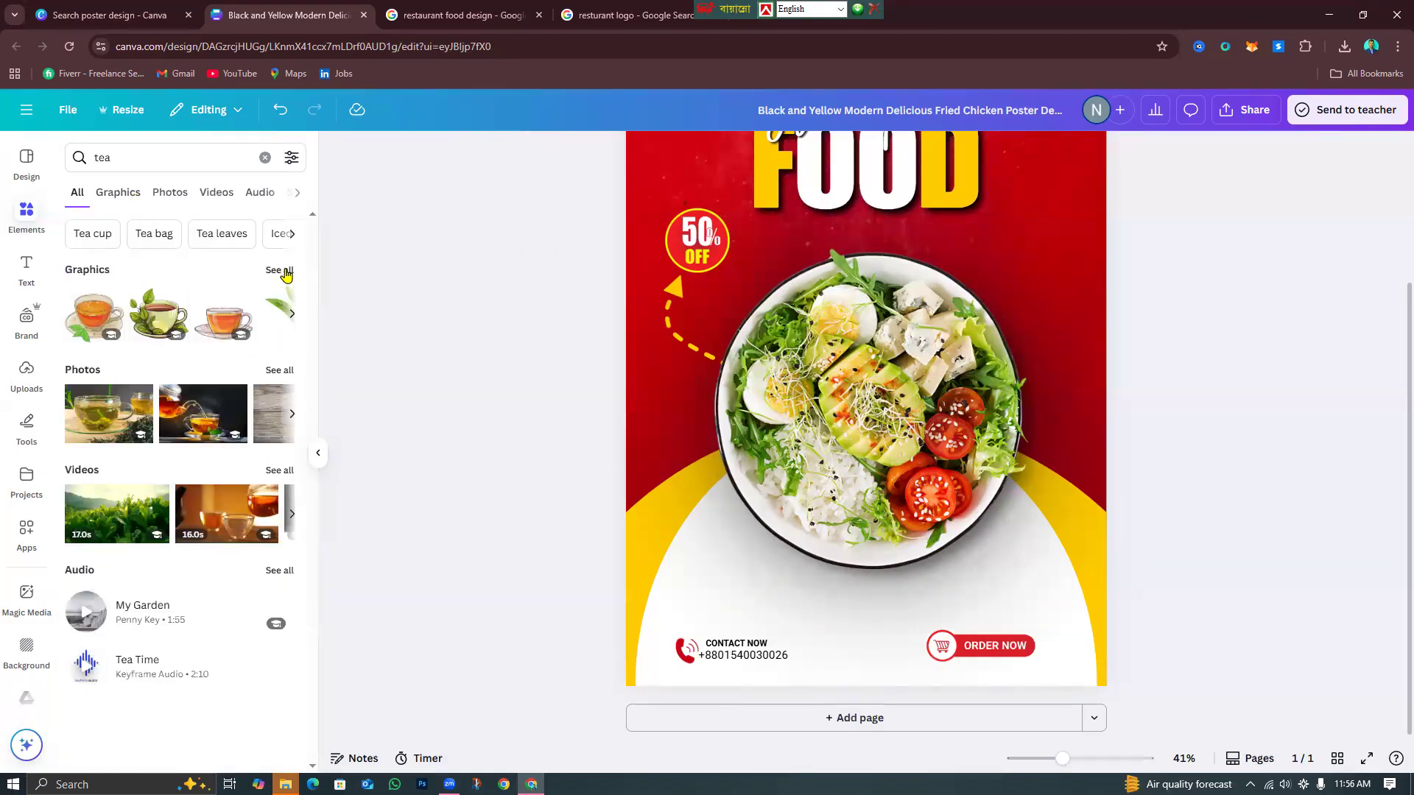
left_click(279, 270)
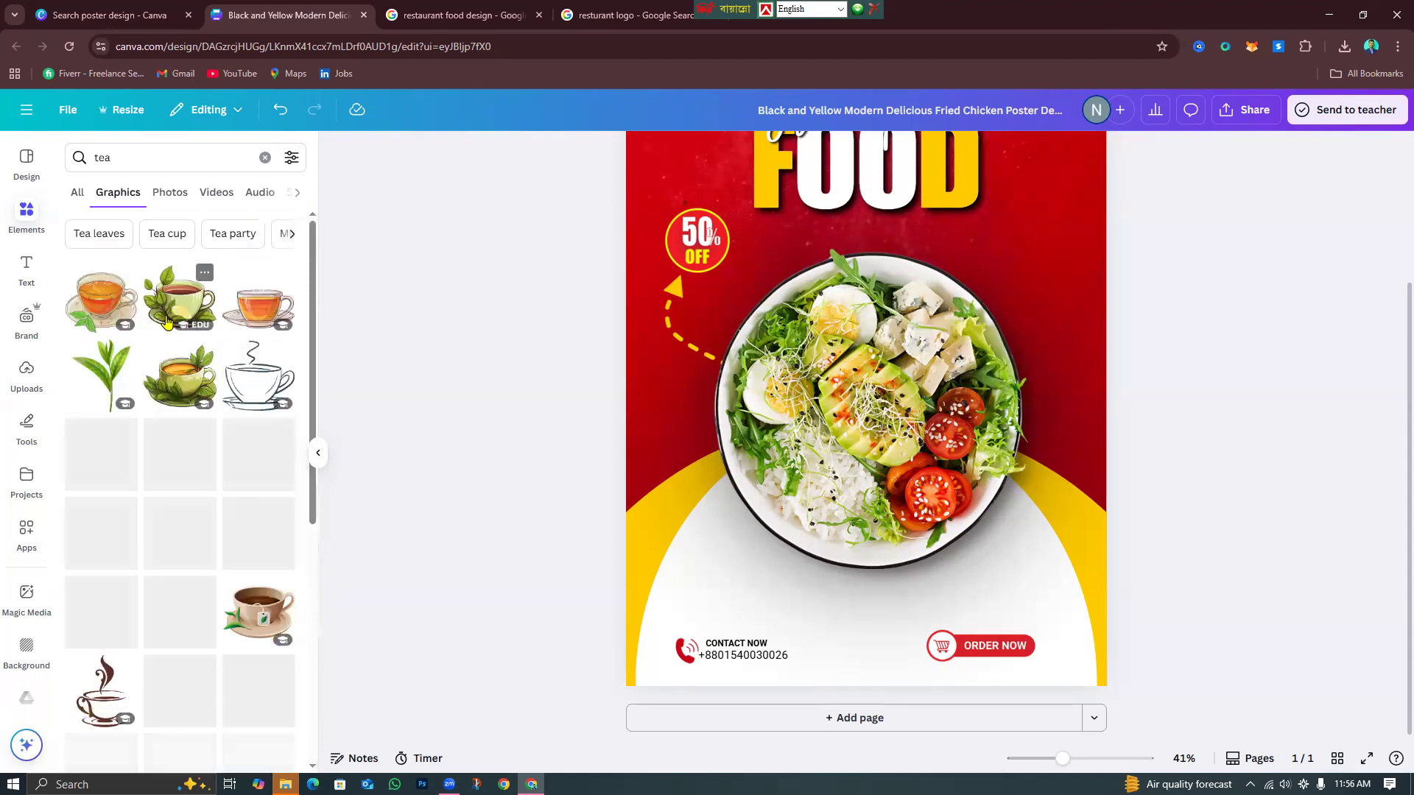
scroll(141, 398, "down", 10)
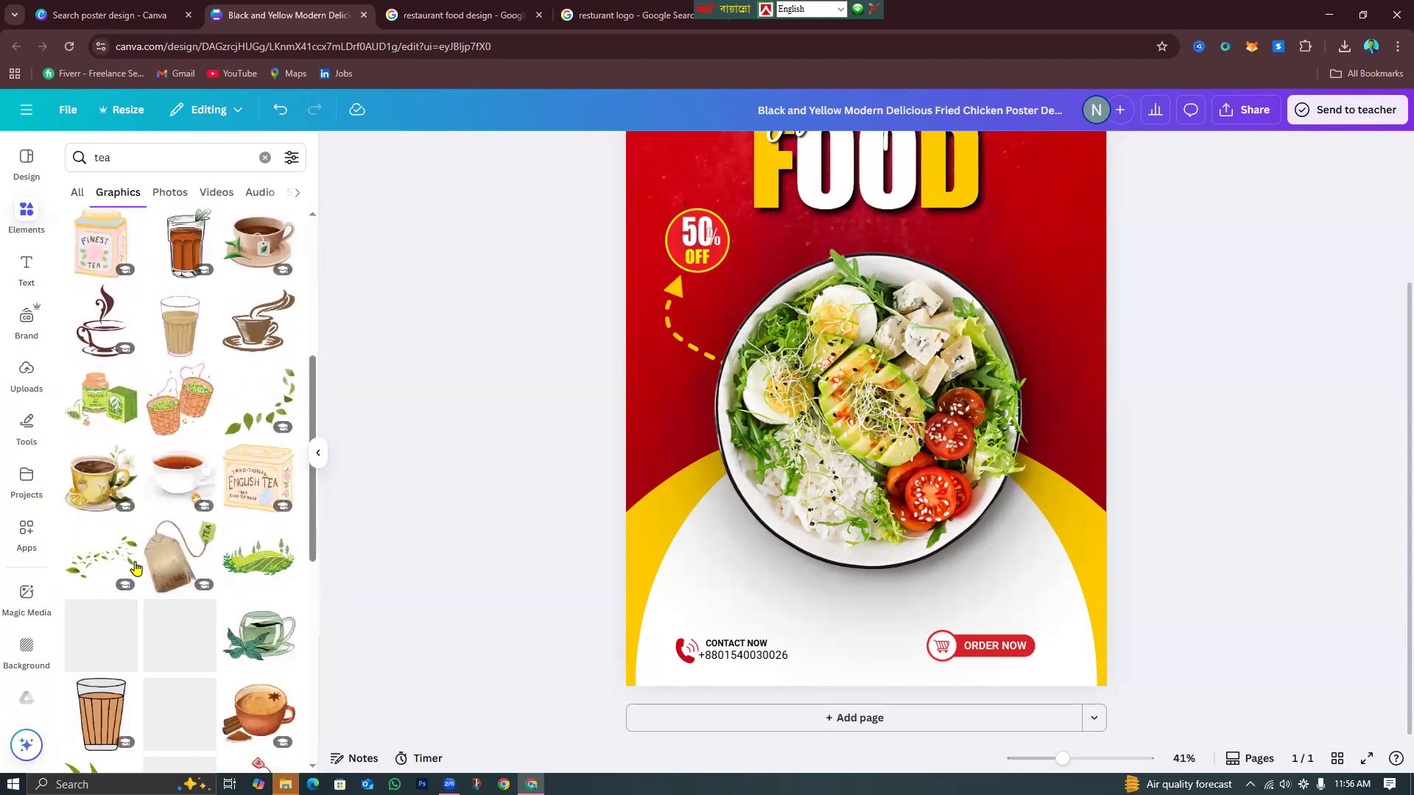
scroll(142, 567, "up", 10)
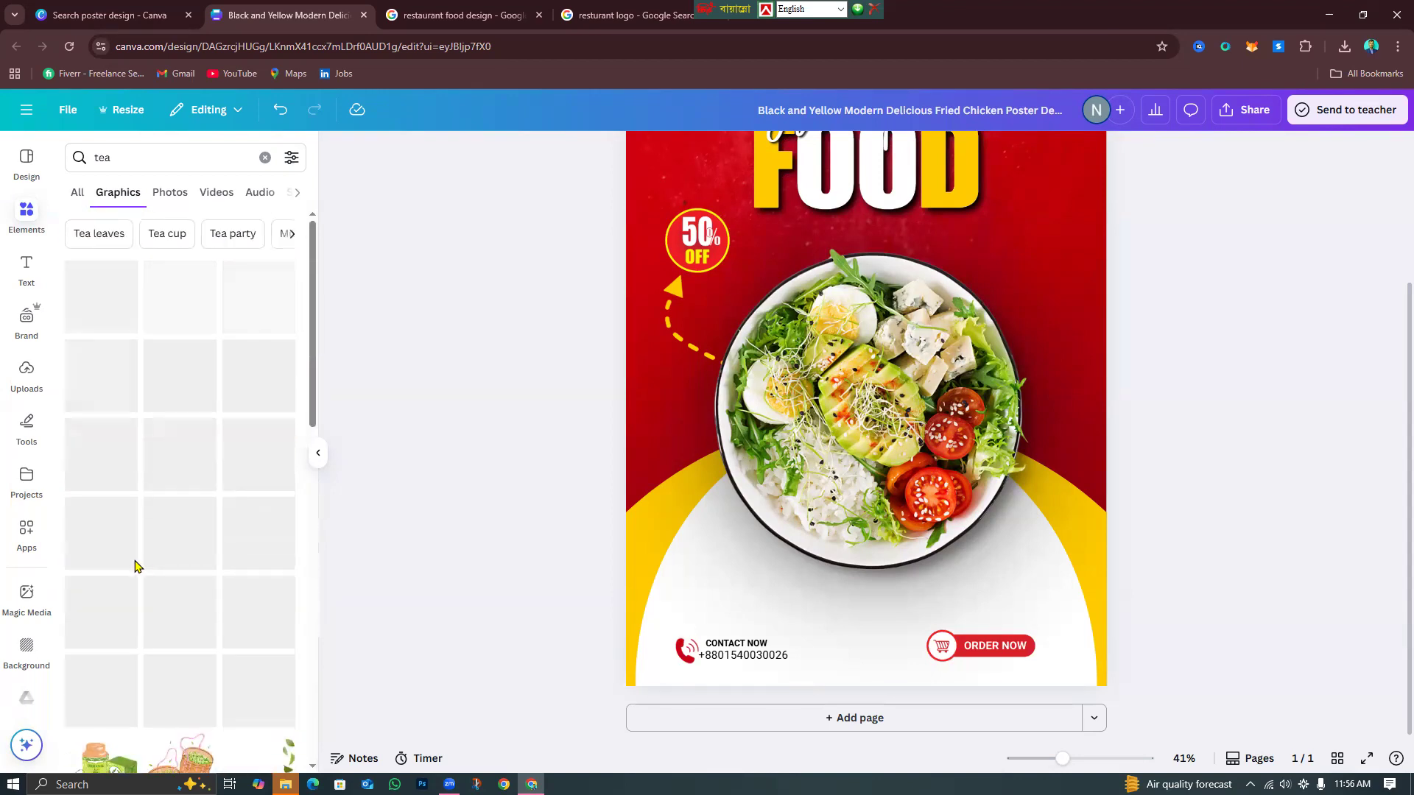
Try a tea leaf on the poster, remove it, and show all Magic Recommendations.
left_click(113, 369)
left_click_drag(815, 445, 628, 587)
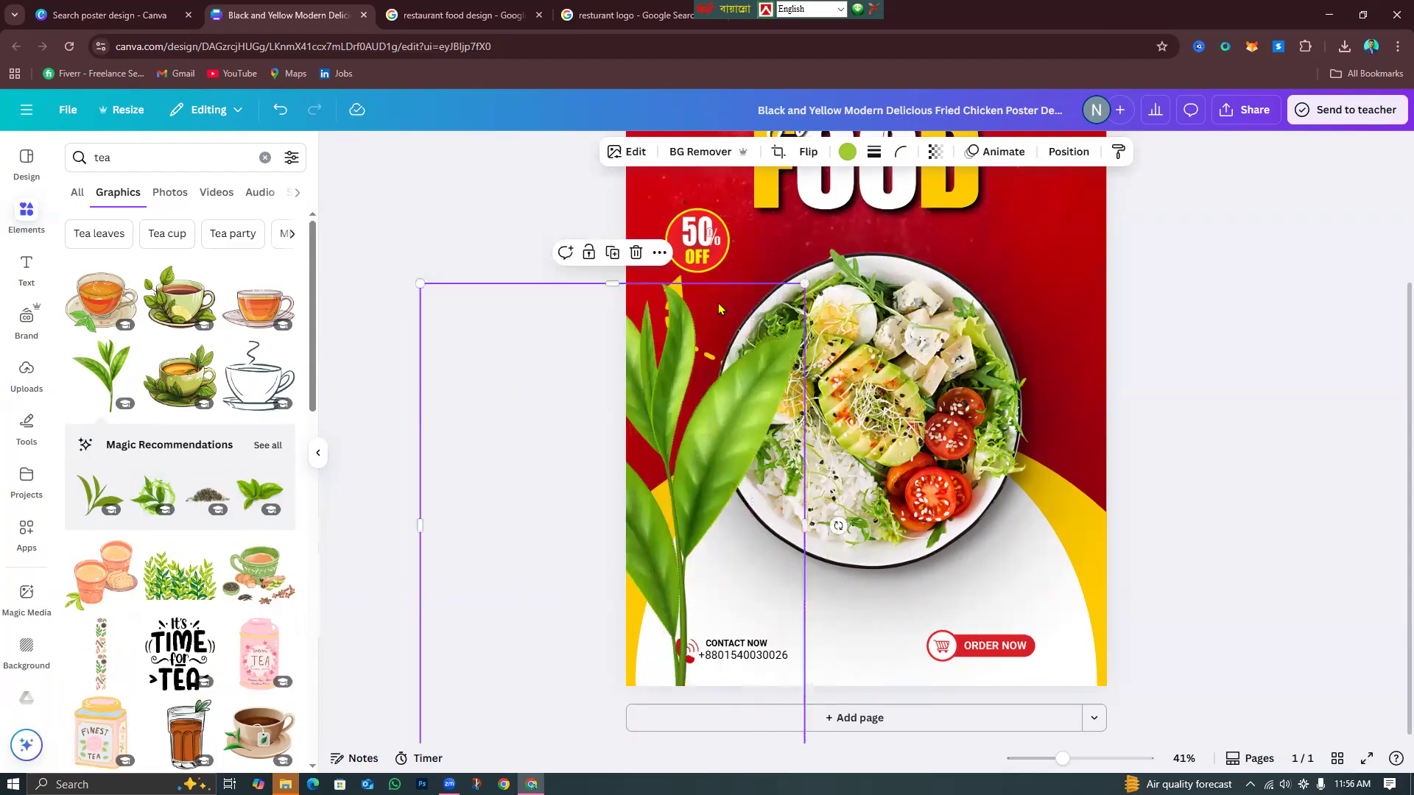
left_click(630, 263)
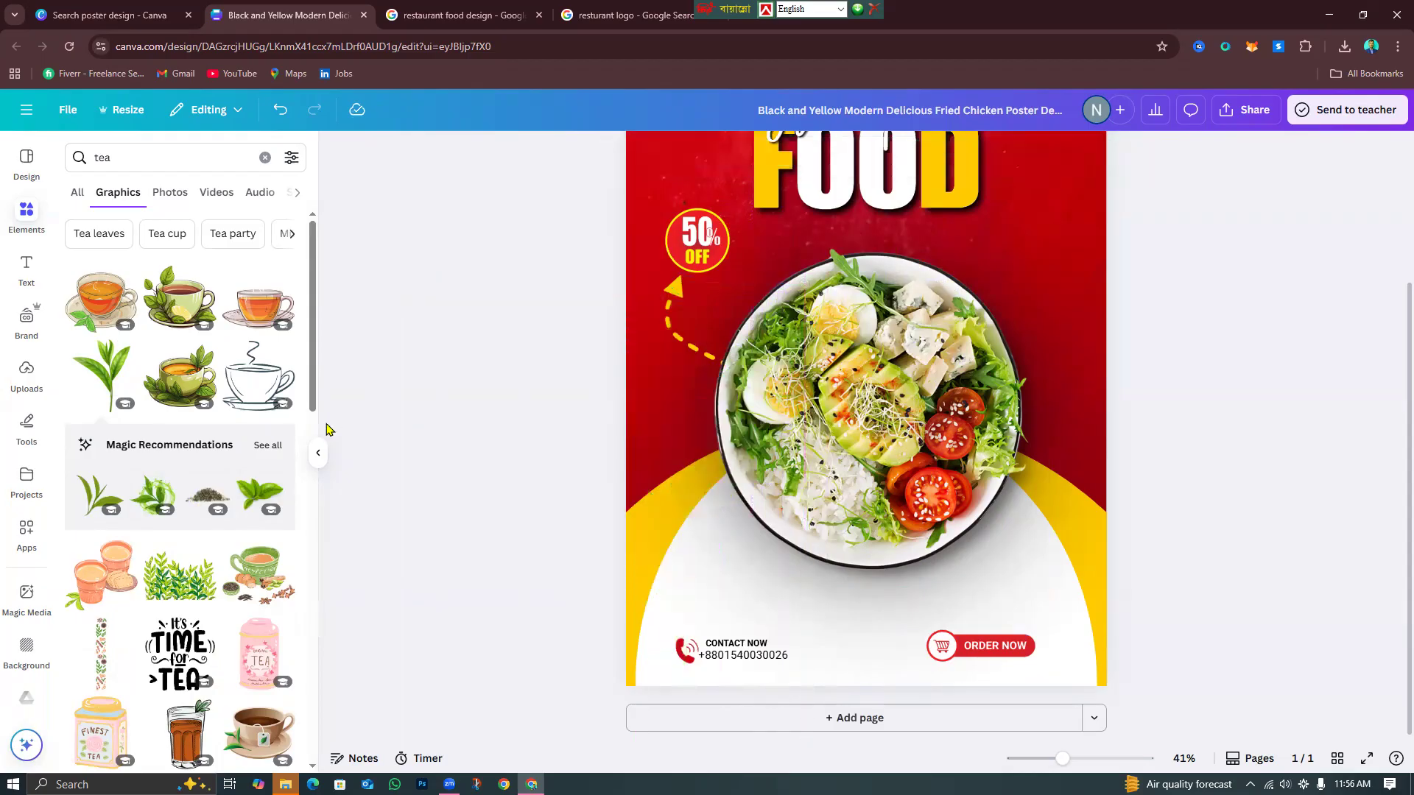
left_click(268, 446)
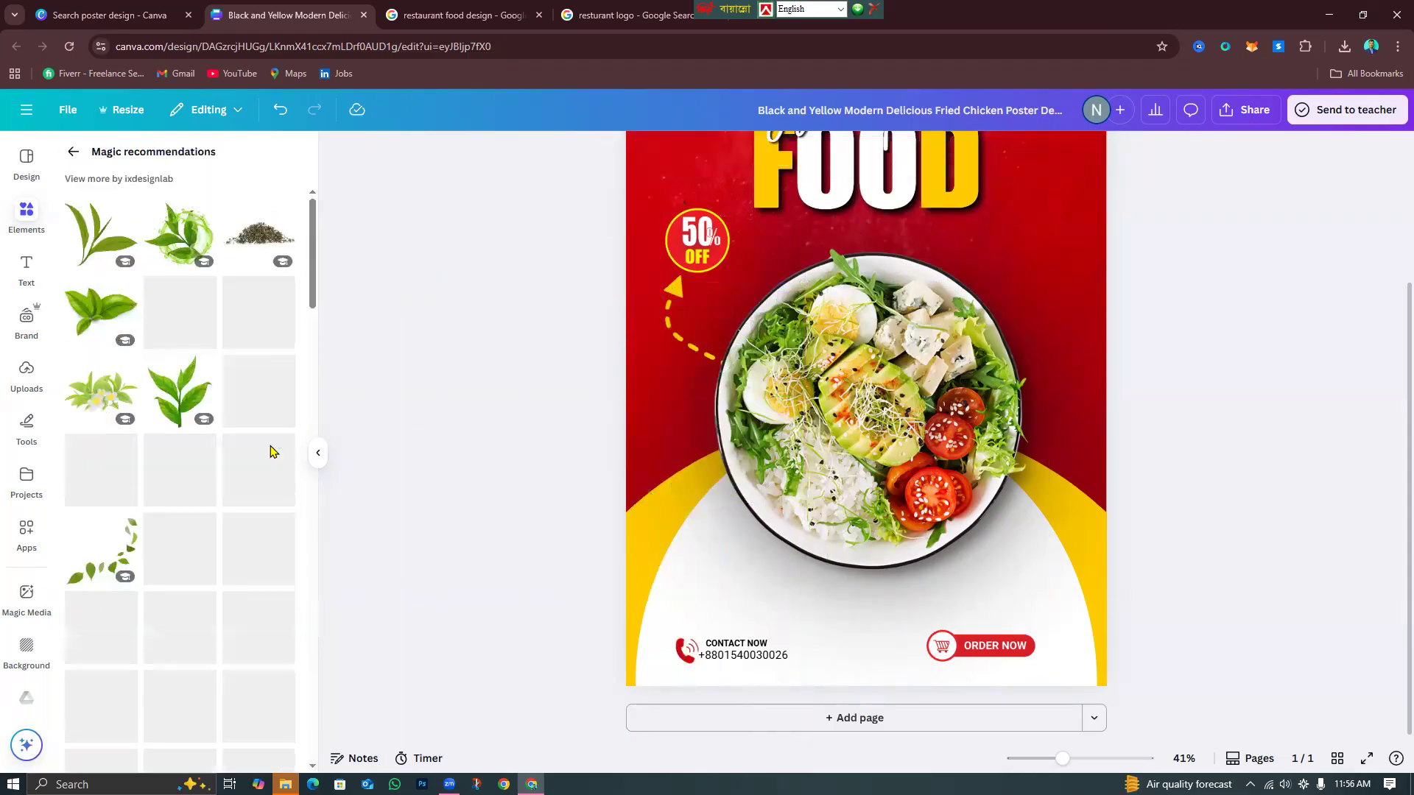
Add a tea leaf, shrink it, rotate it to -78° and place it at the bowl's lower-left edge.
left_click(96, 336)
left_click_drag(869, 510, 1024, 556)
left_click_drag(1097, 339, 950, 398)
left_click_drag(781, 401, 709, 456)
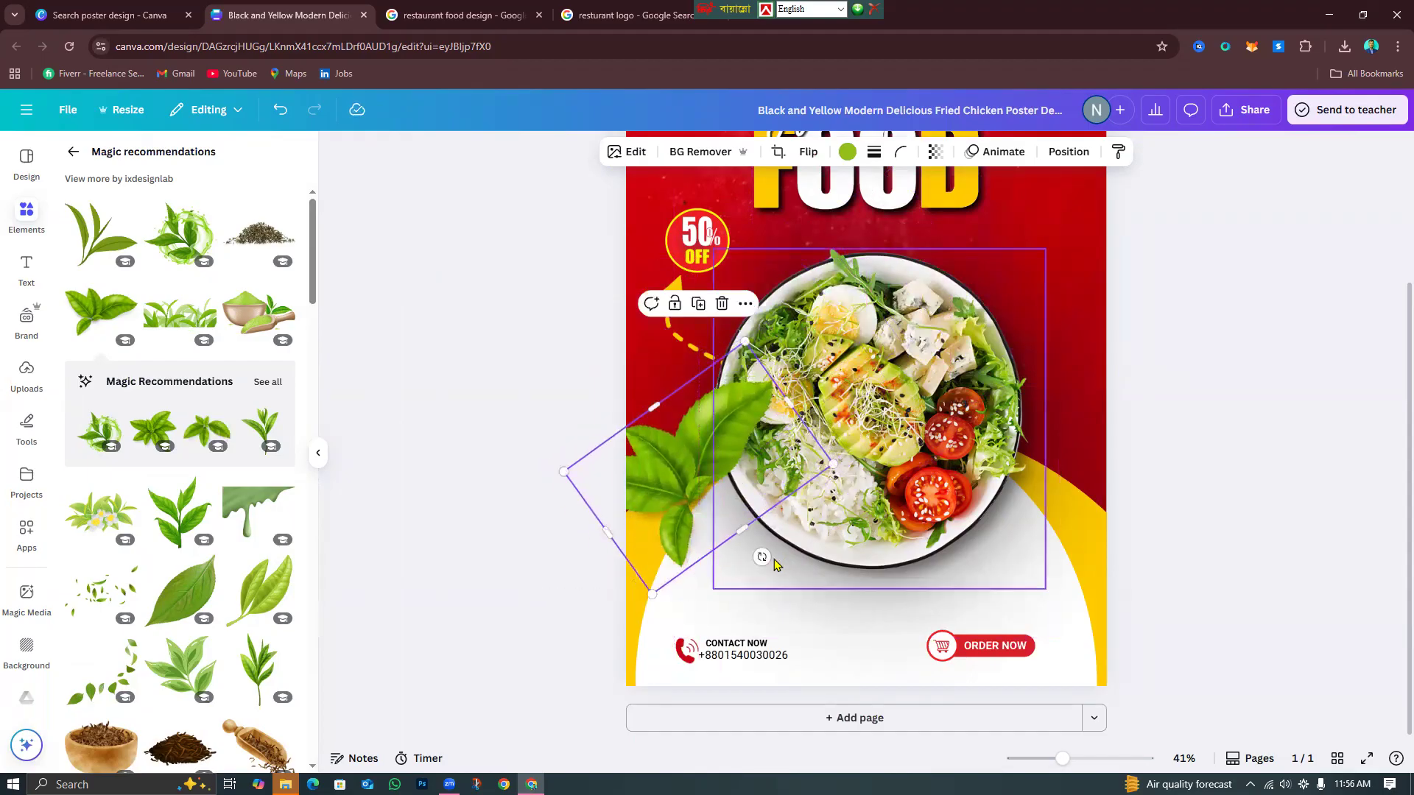
left_click_drag(762, 557, 819, 490)
left_click_drag(694, 506, 683, 514)
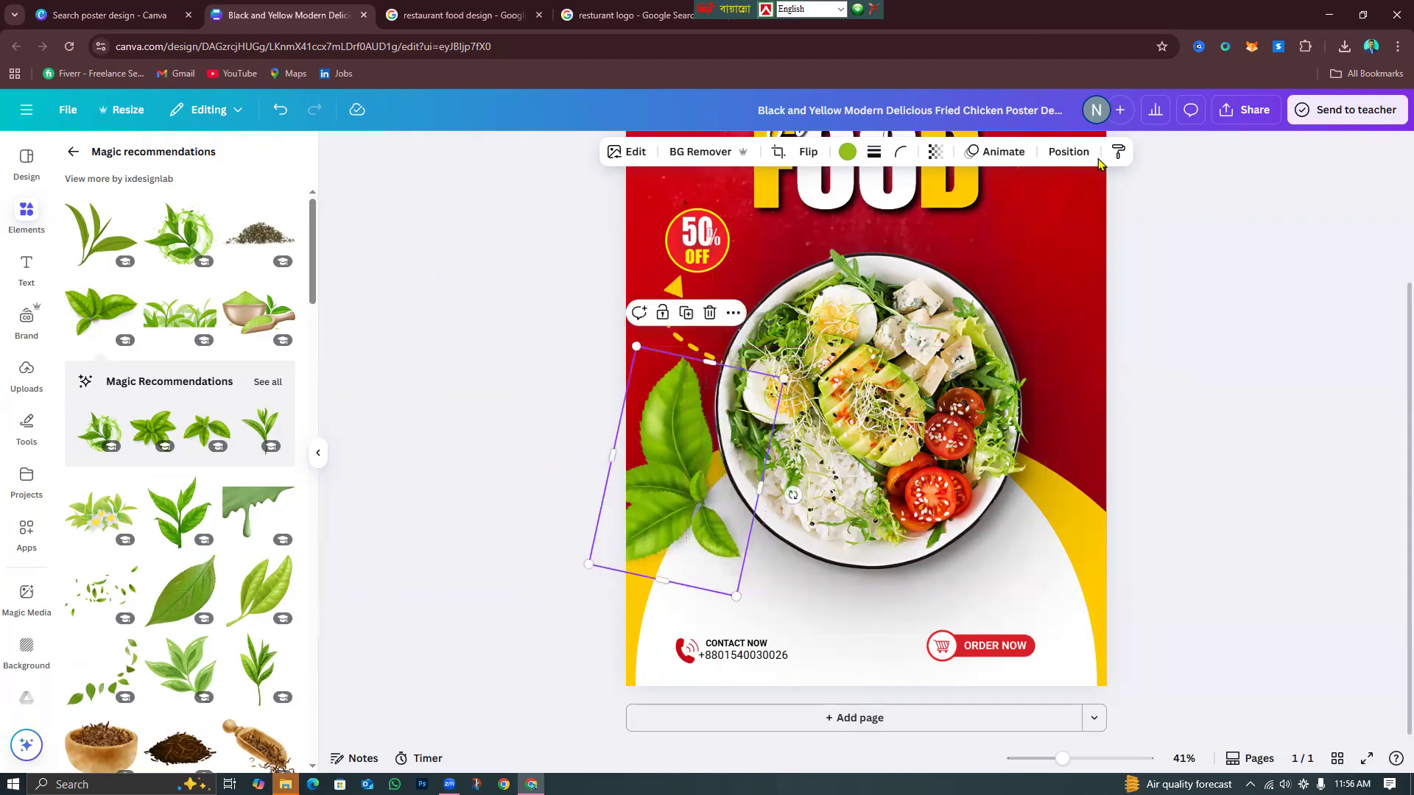
Layer the leaf behind the bowl but in front of the yellow curve.
left_click(1068, 151)
left_click(248, 229)
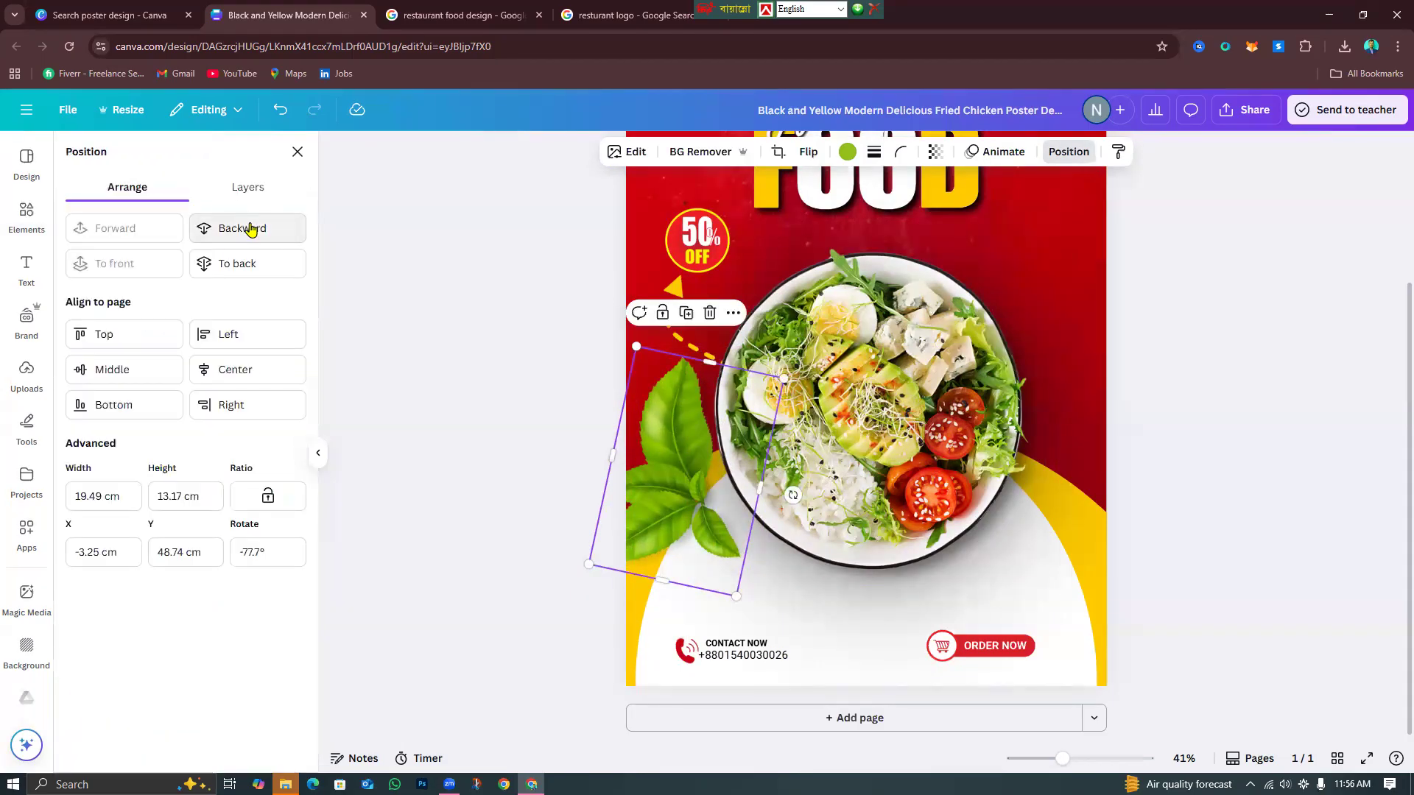
left_click(249, 228)
left_click(249, 227)
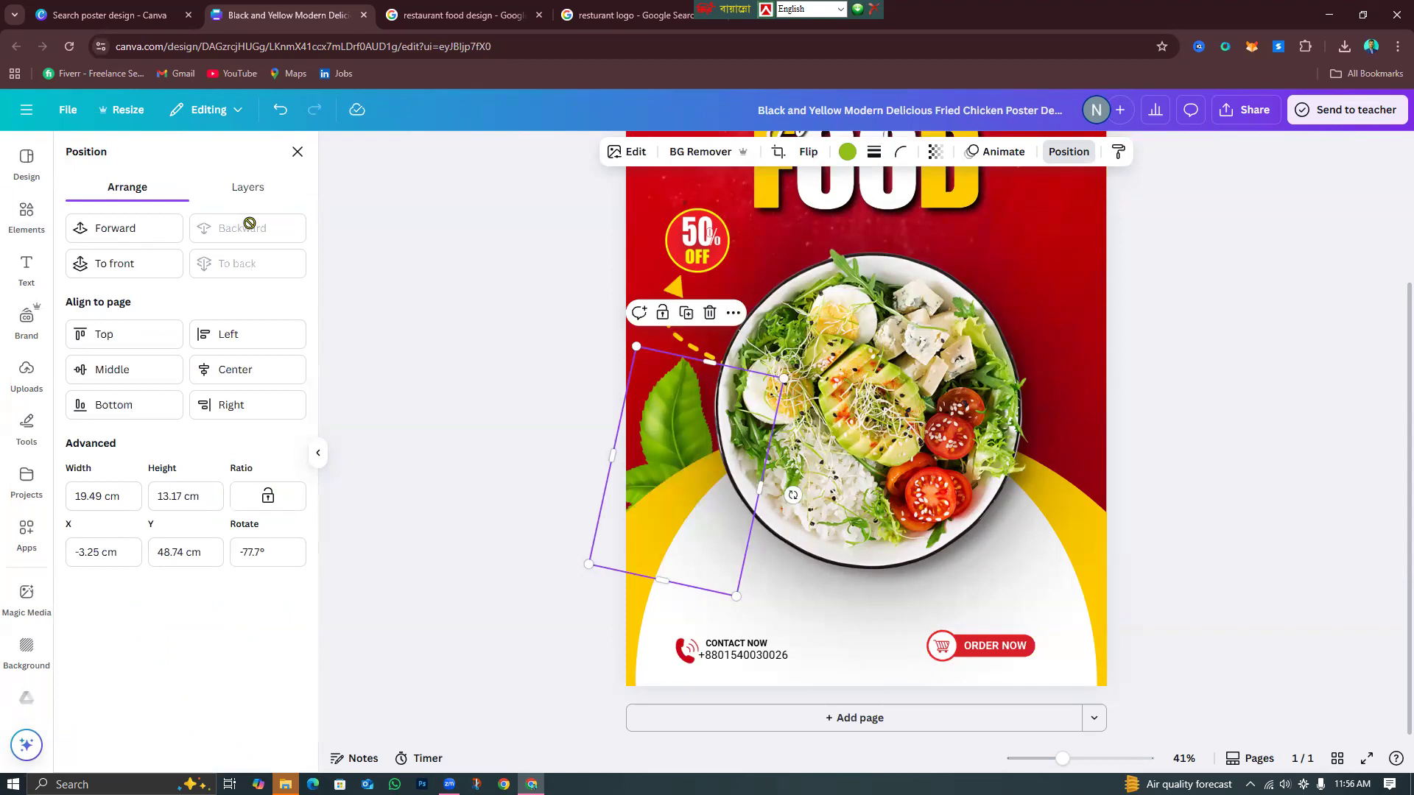
left_click(153, 239)
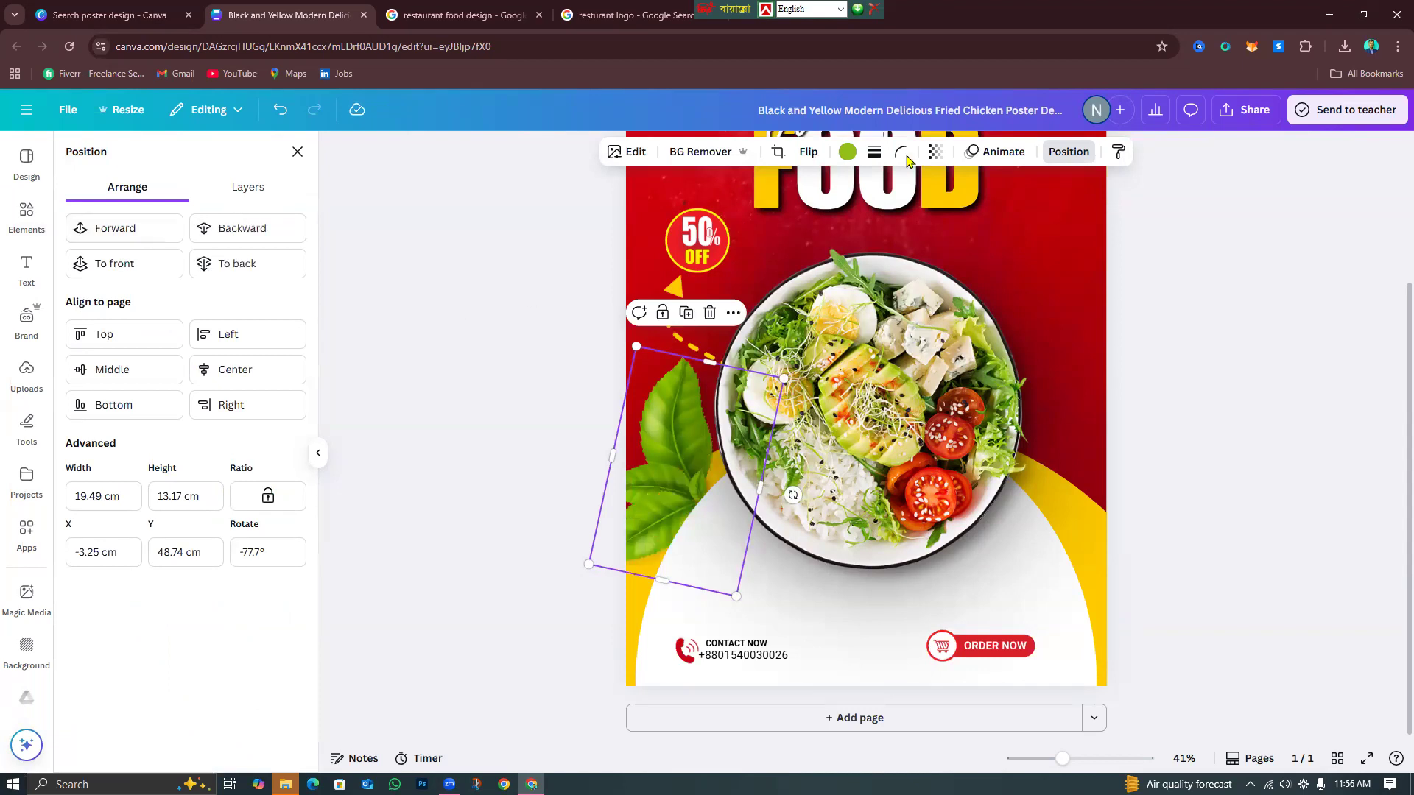
Lower the leaf's transparency to 90 and duplicate it onto the bowl.
left_click(937, 165)
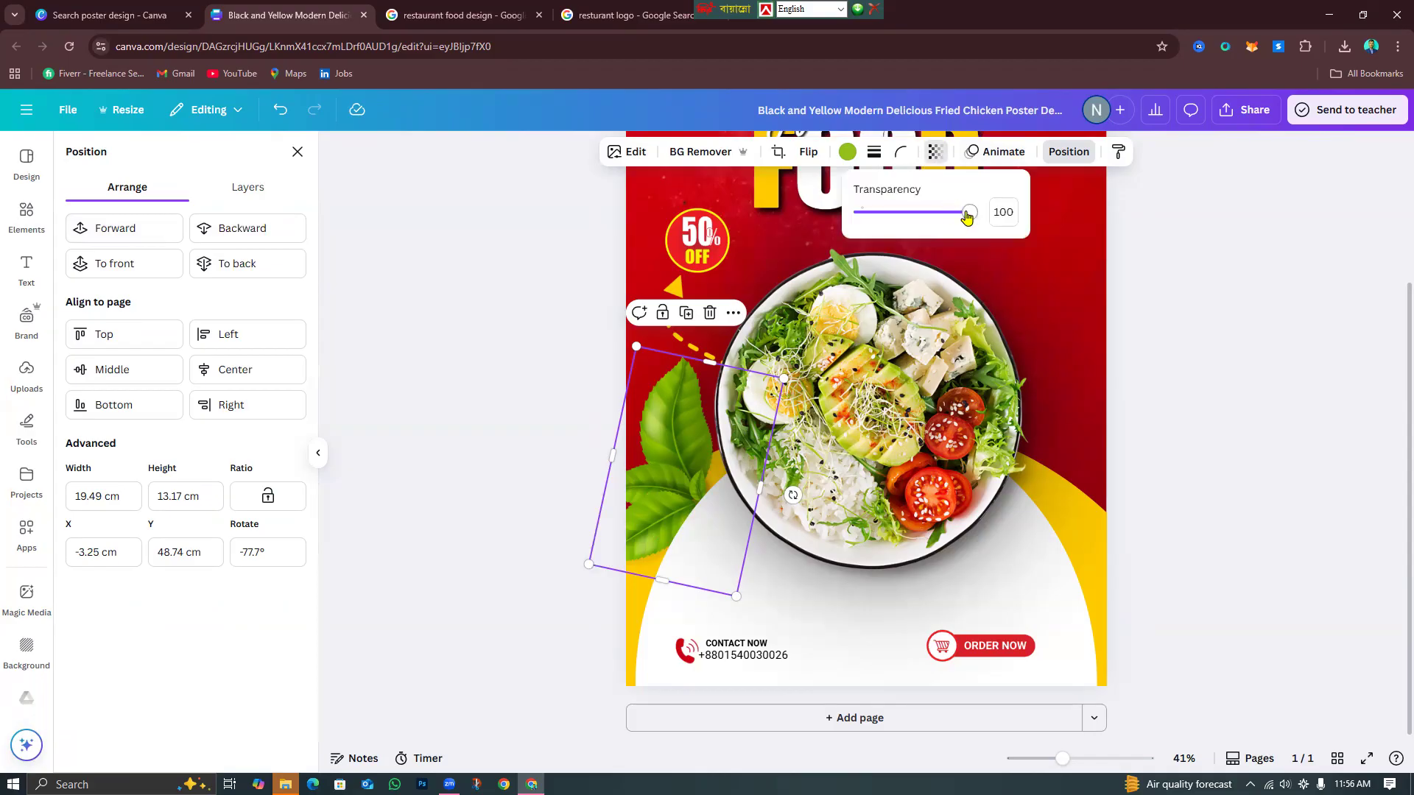
left_click_drag(938, 228, 961, 229)
left_click(687, 314)
left_click_drag(700, 455, 810, 431)
Mirror the duplicate leaf horizontally after comparing the flip orientations.
left_click(808, 152)
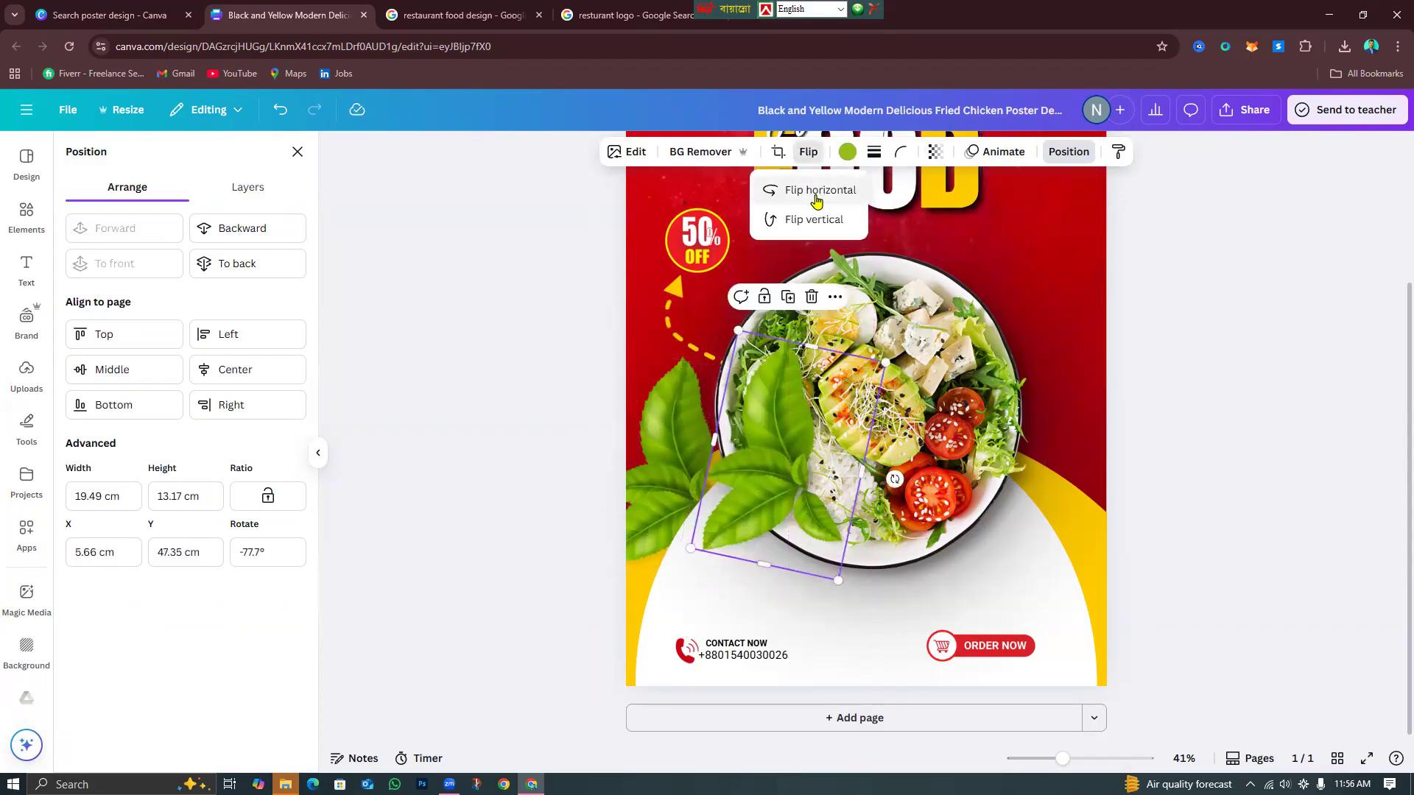
left_click(816, 193)
left_click(813, 201)
left_click(810, 219)
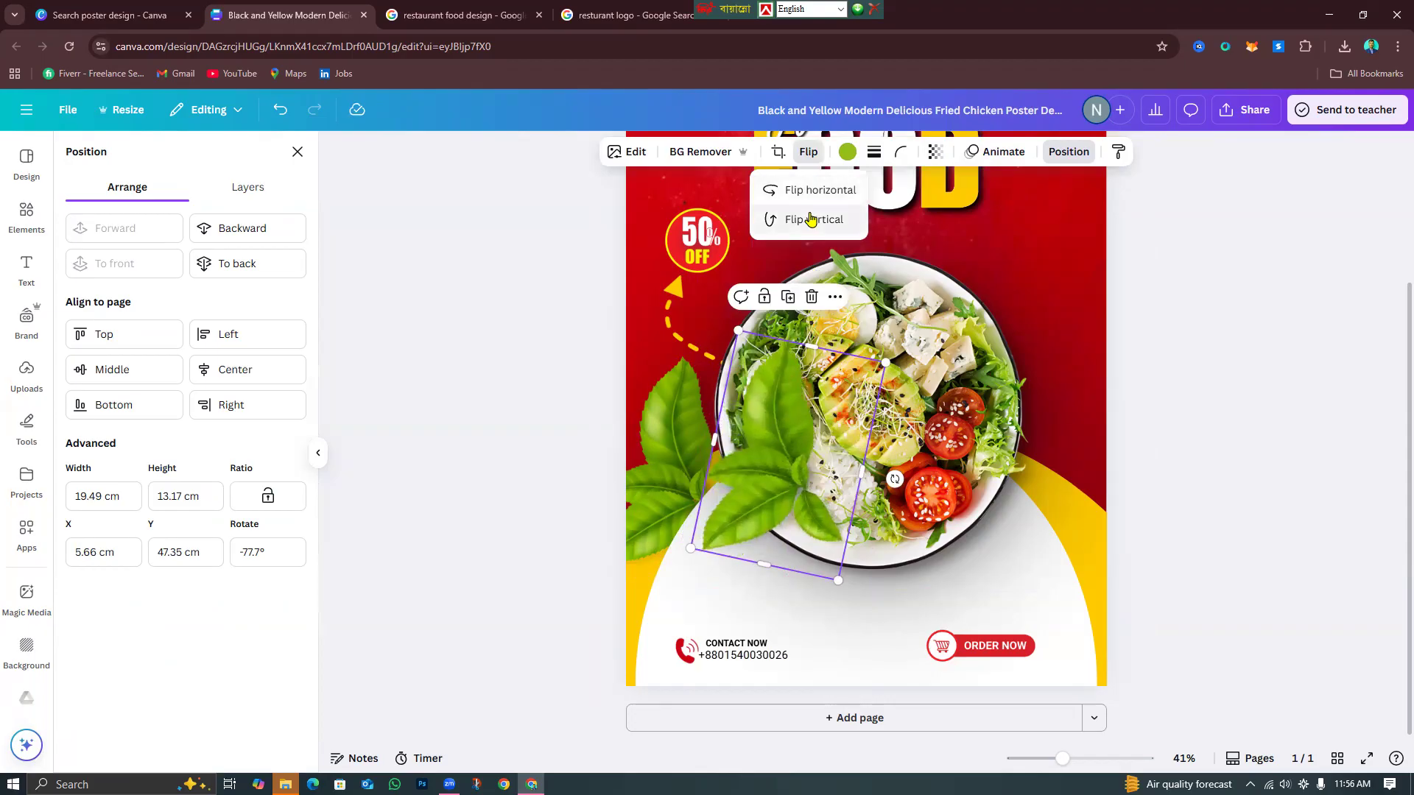
left_click(811, 219)
left_click(811, 219)
left_click(811, 190)
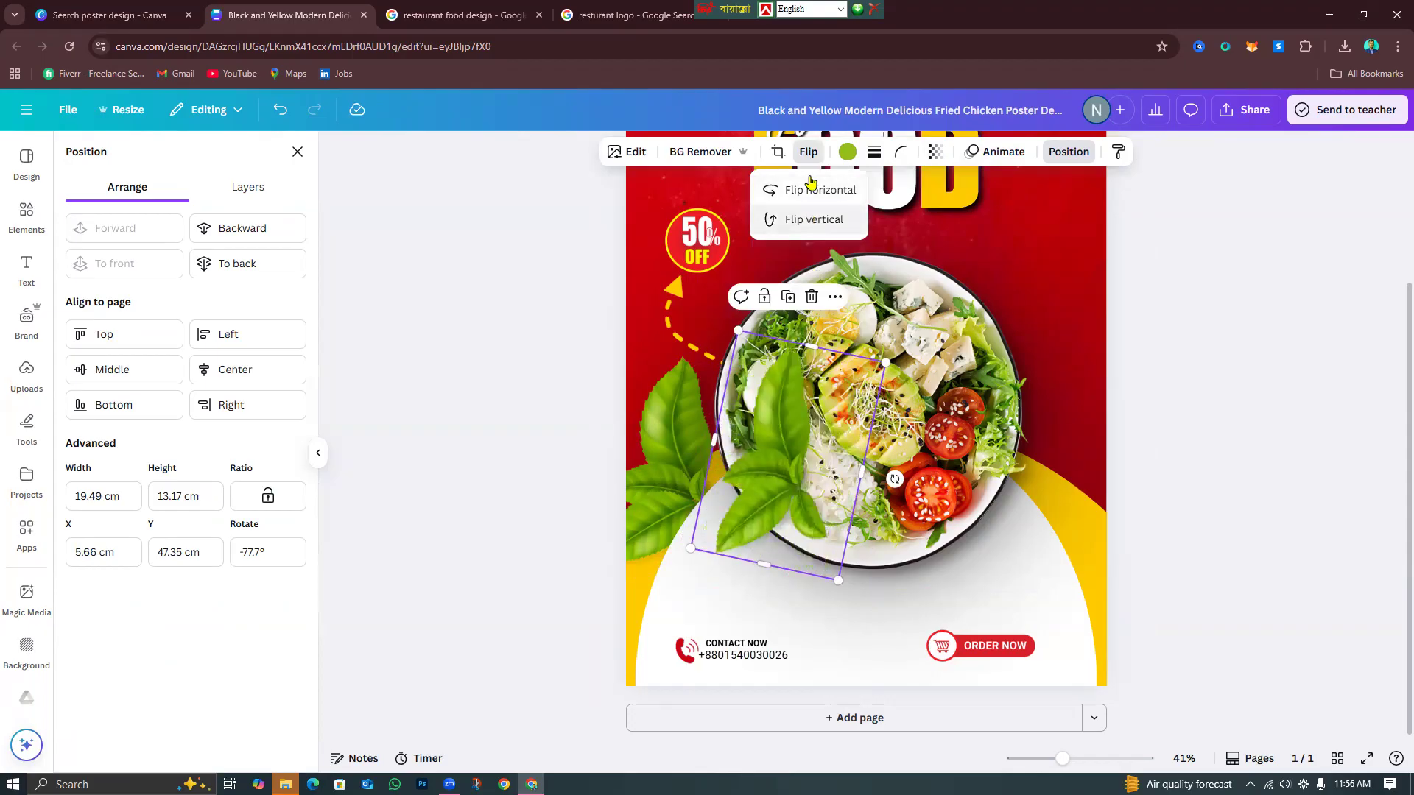
left_click(811, 192)
left_click(809, 193)
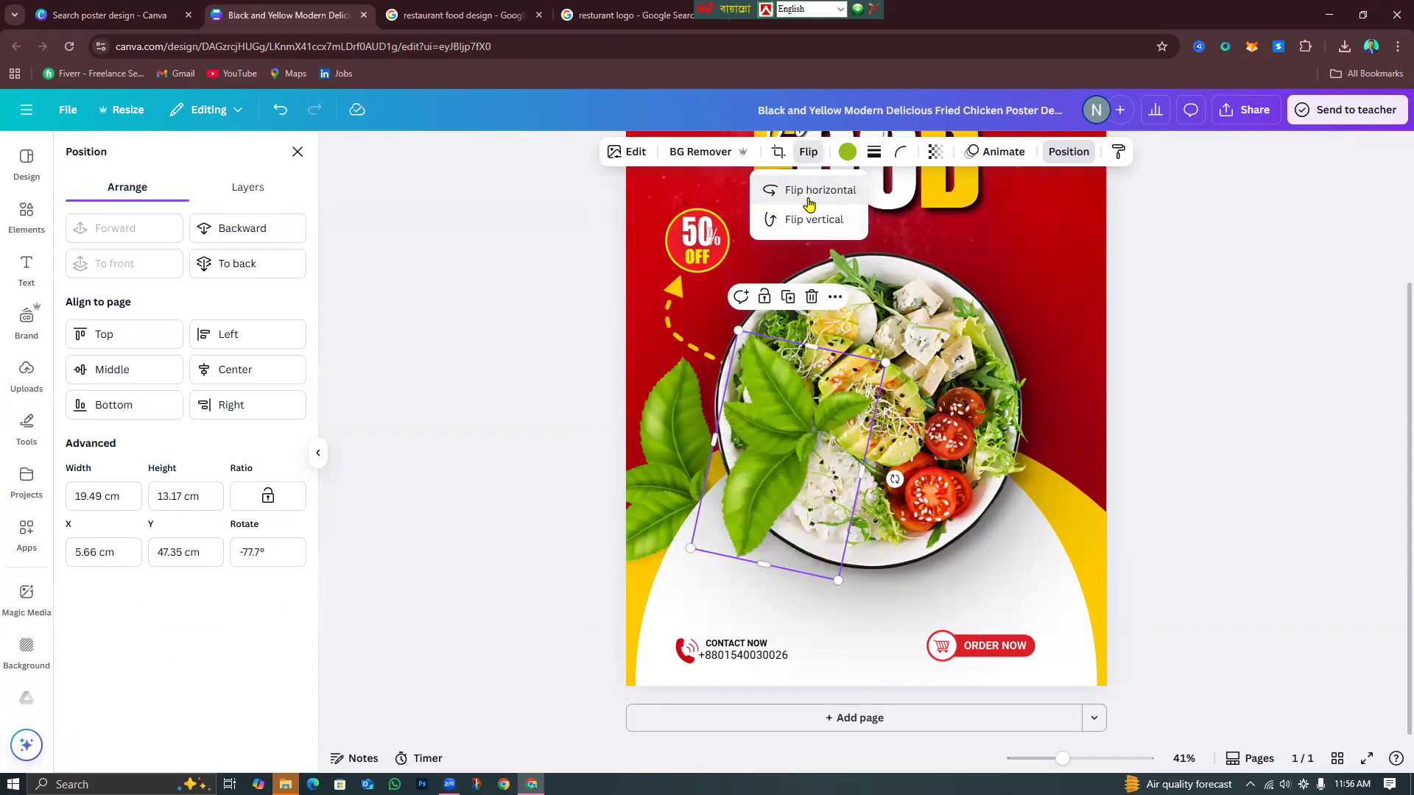
left_click(808, 222)
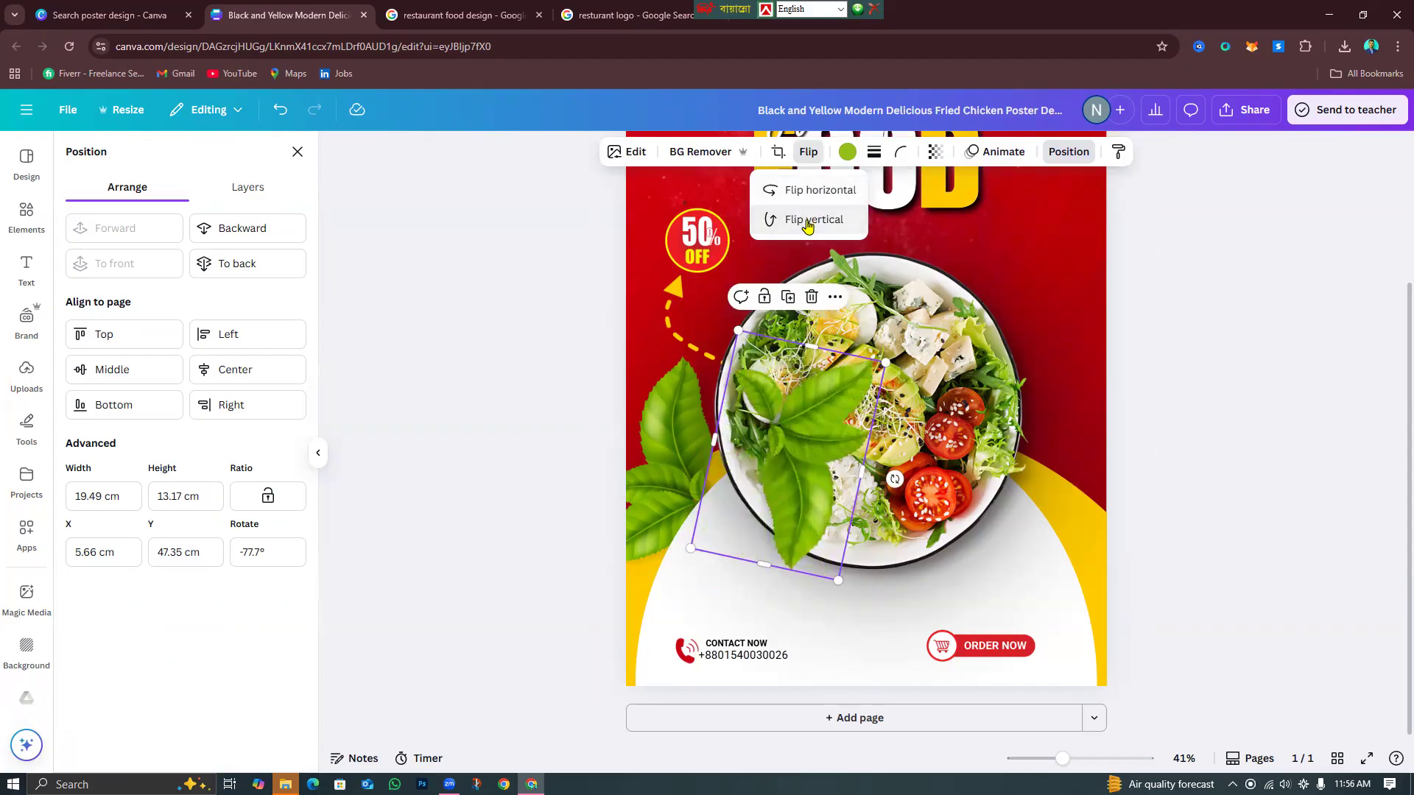
left_click(808, 222)
left_click(808, 222)
left_click(808, 222)
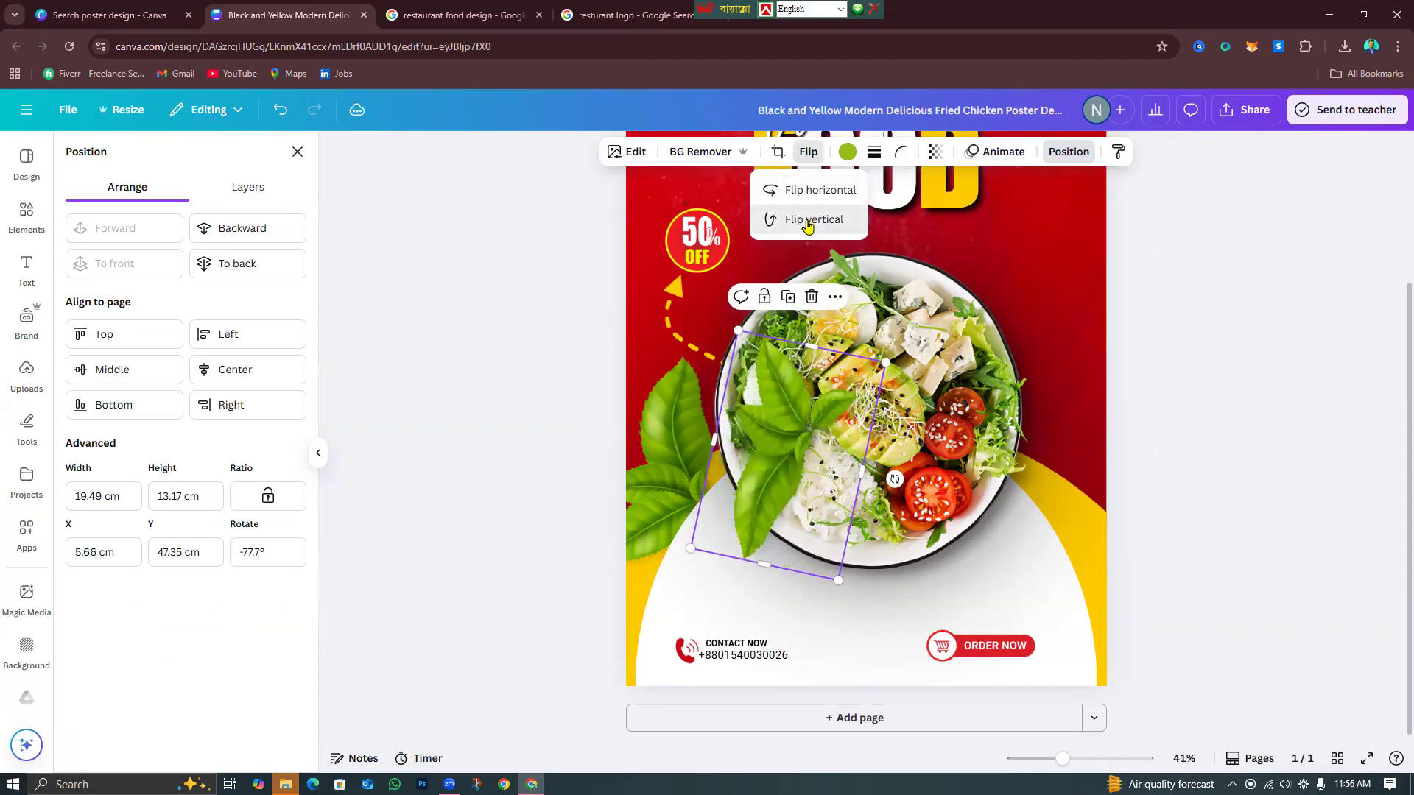
left_click(808, 222)
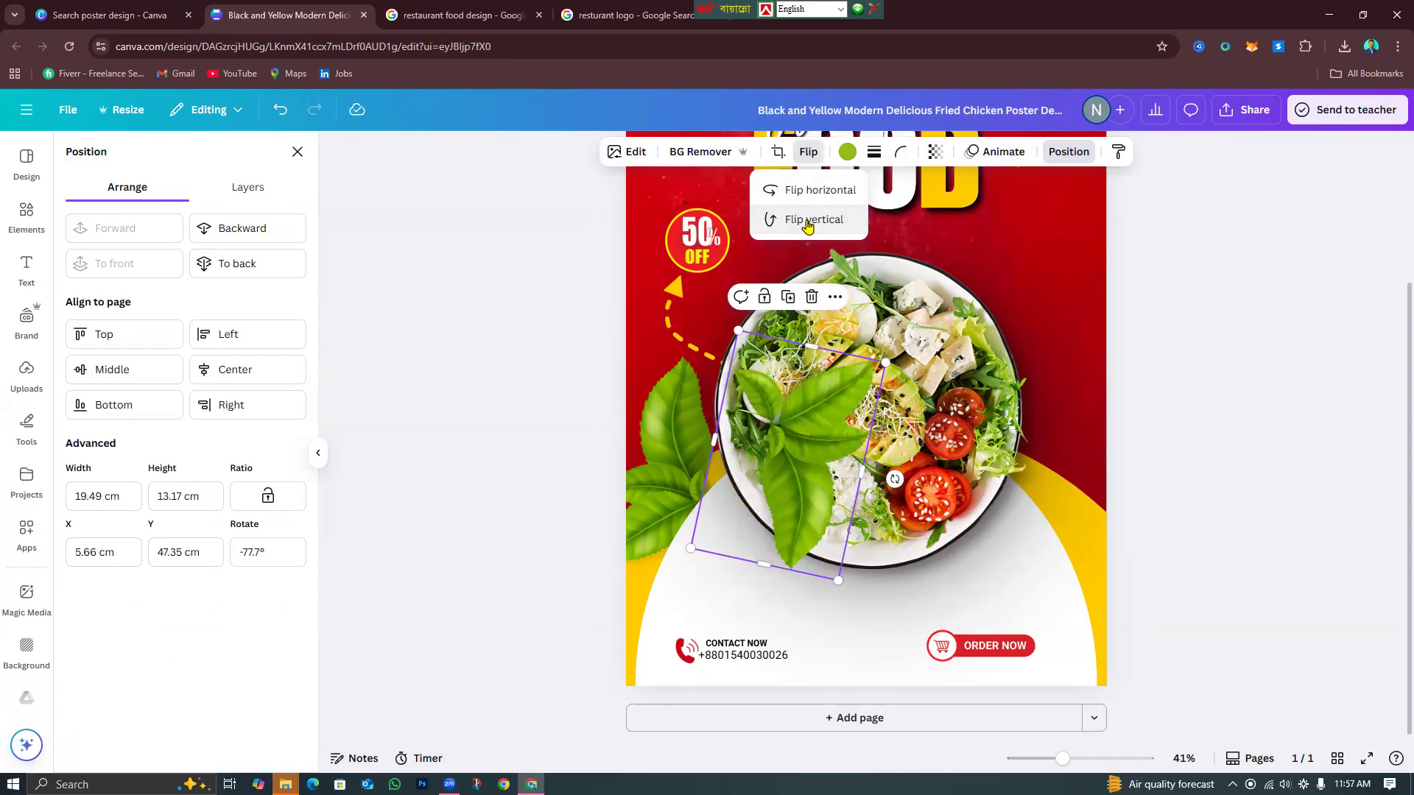
left_click(808, 201)
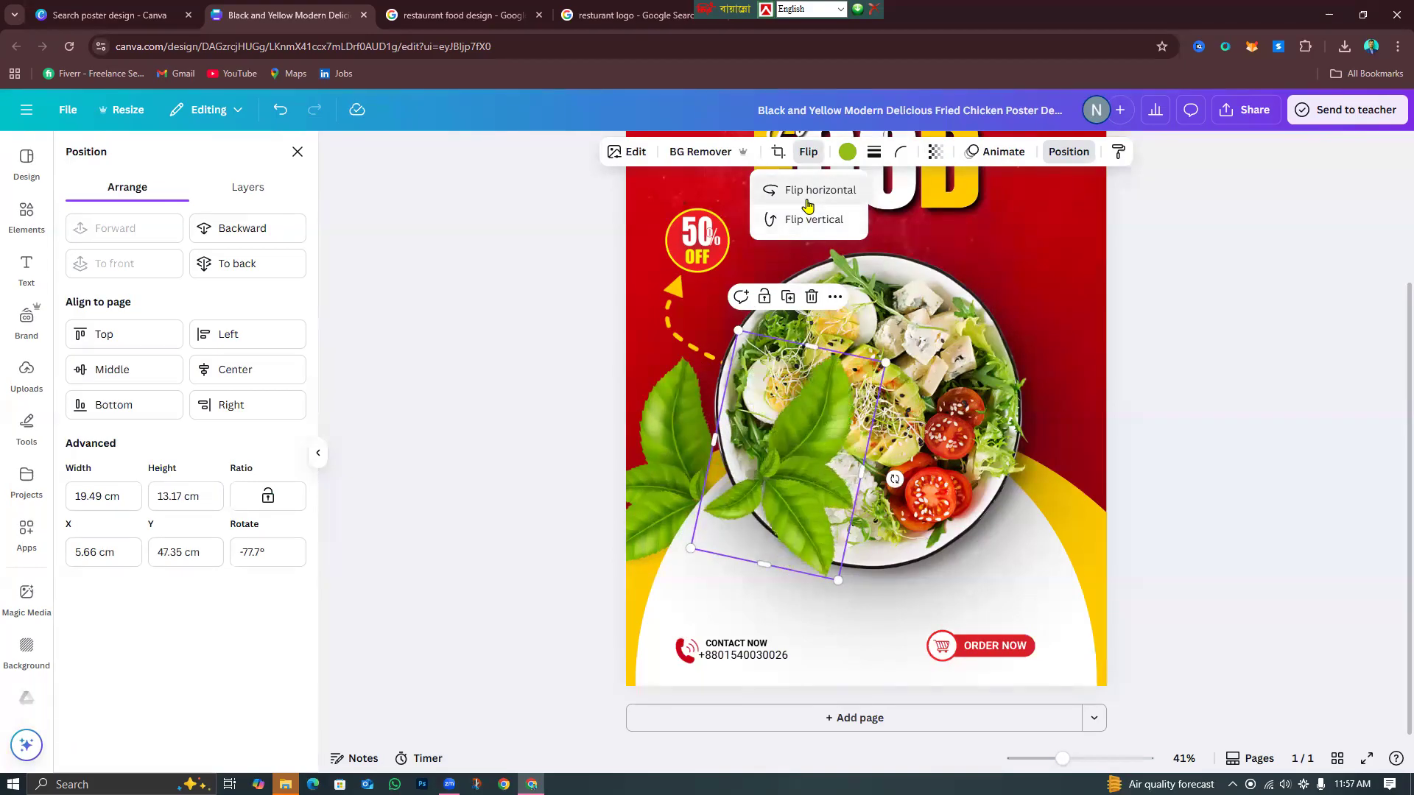
Move the leaf to the bowl's right side, tilt it to -85° and send it back three layers.
left_click_drag(776, 488, 1018, 492)
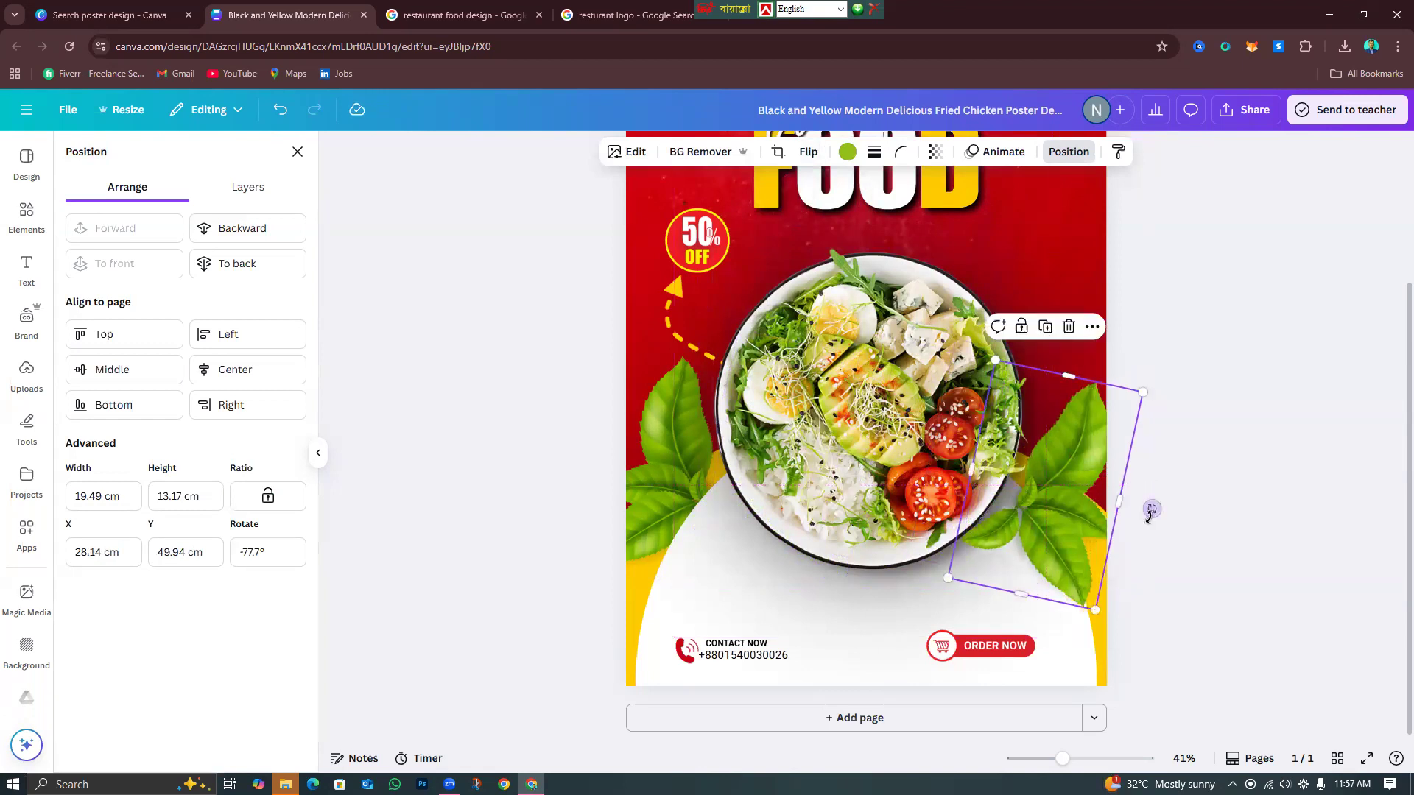
left_click_drag(1154, 501, 1082, 499)
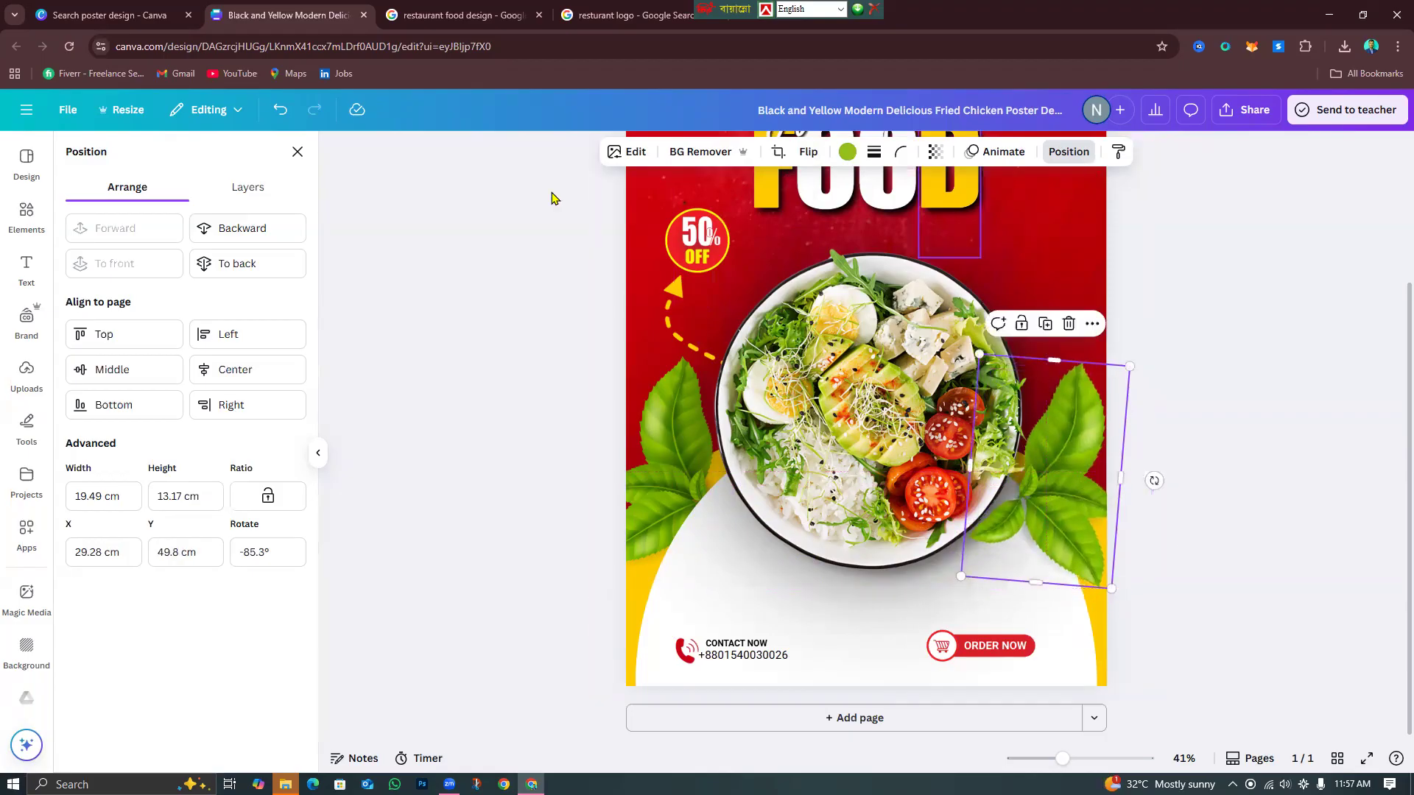
left_click(235, 231)
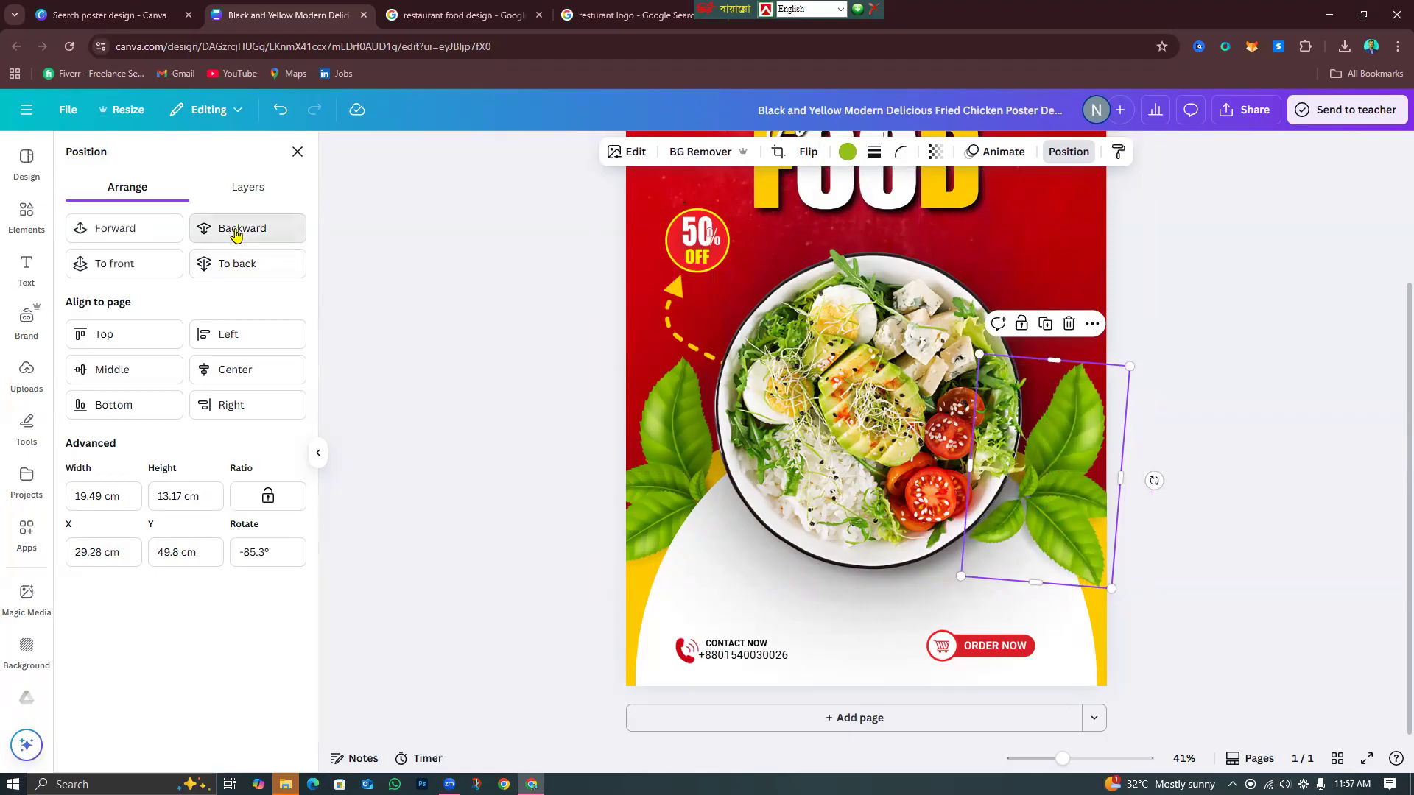
left_click(236, 231)
left_click(236, 231)
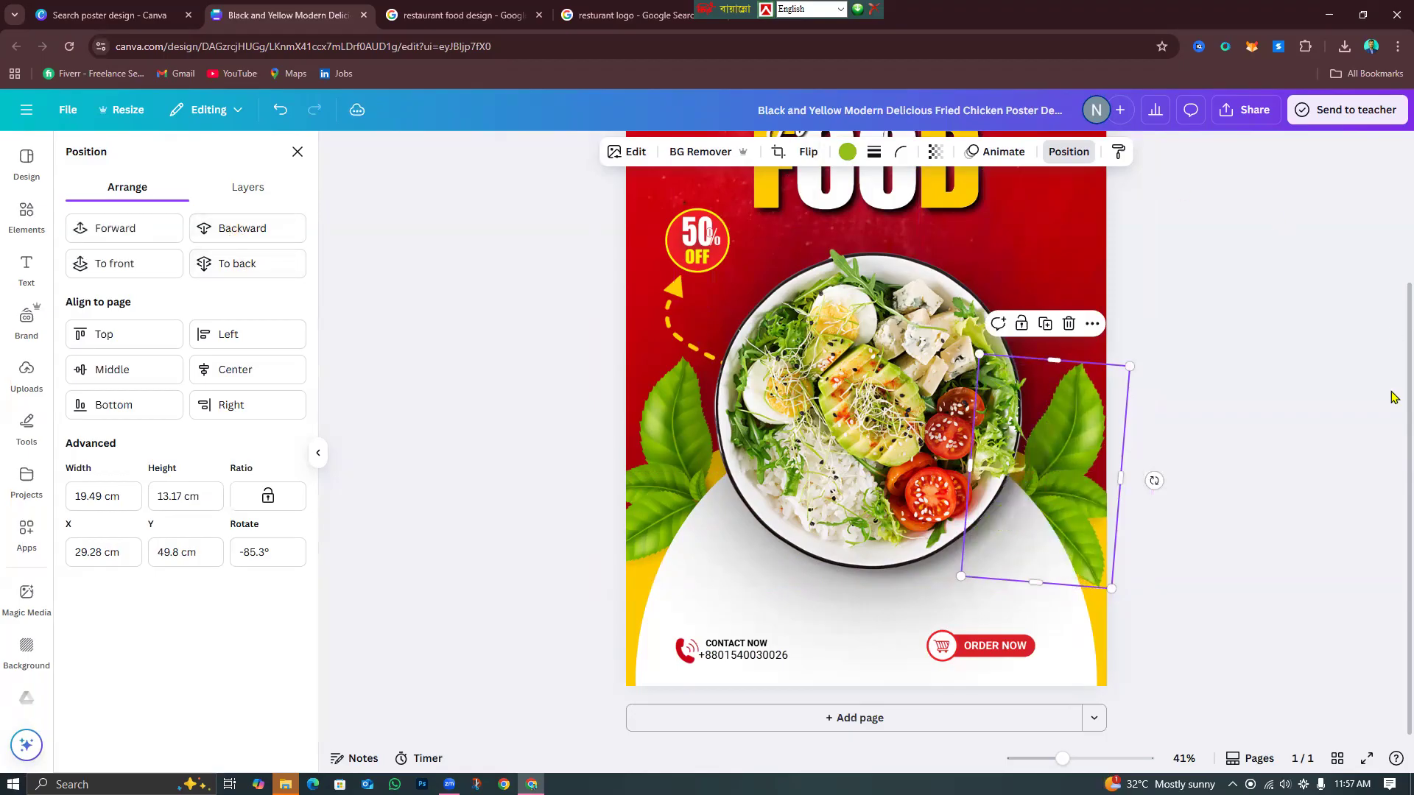
left_click(1121, 613)
left_click(1052, 760)
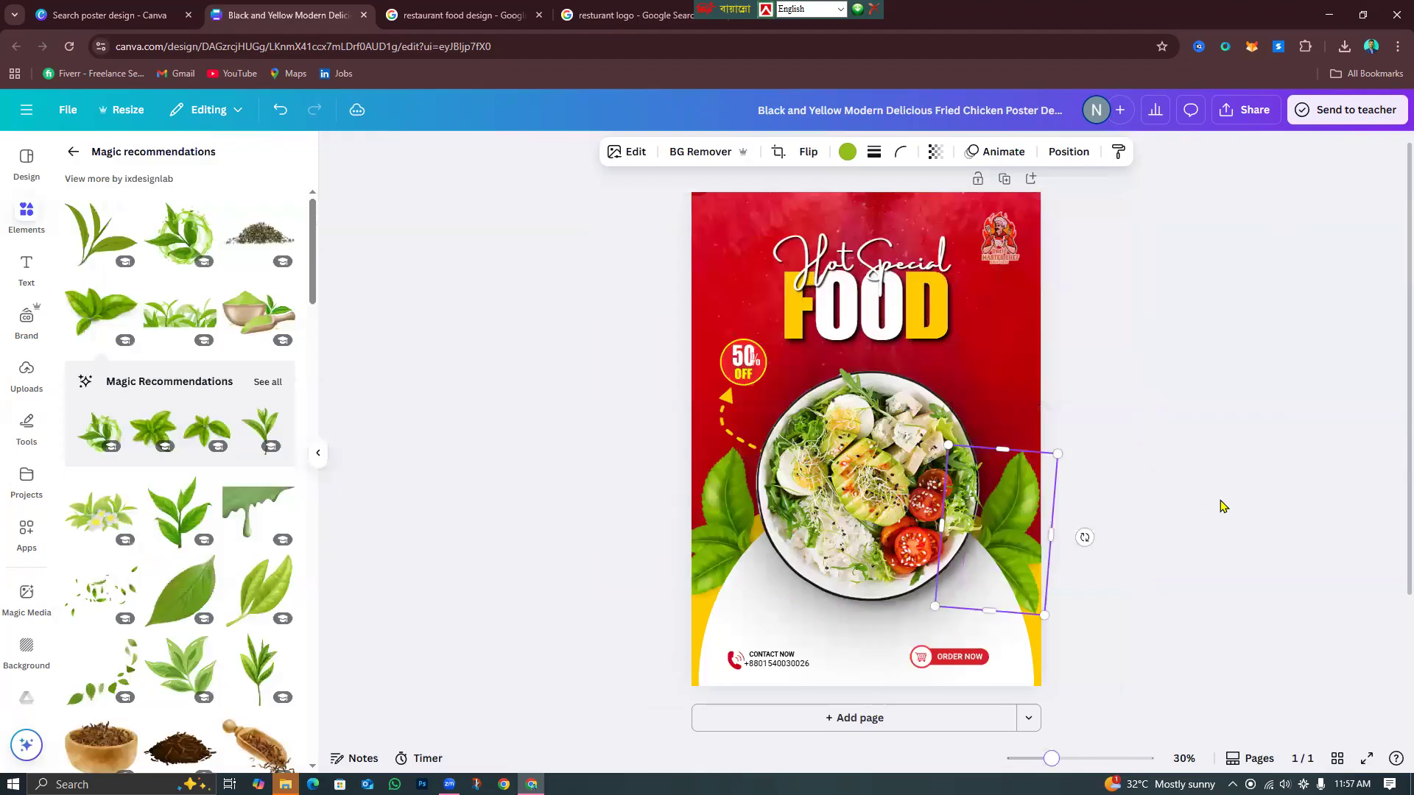
left_click(1202, 517)
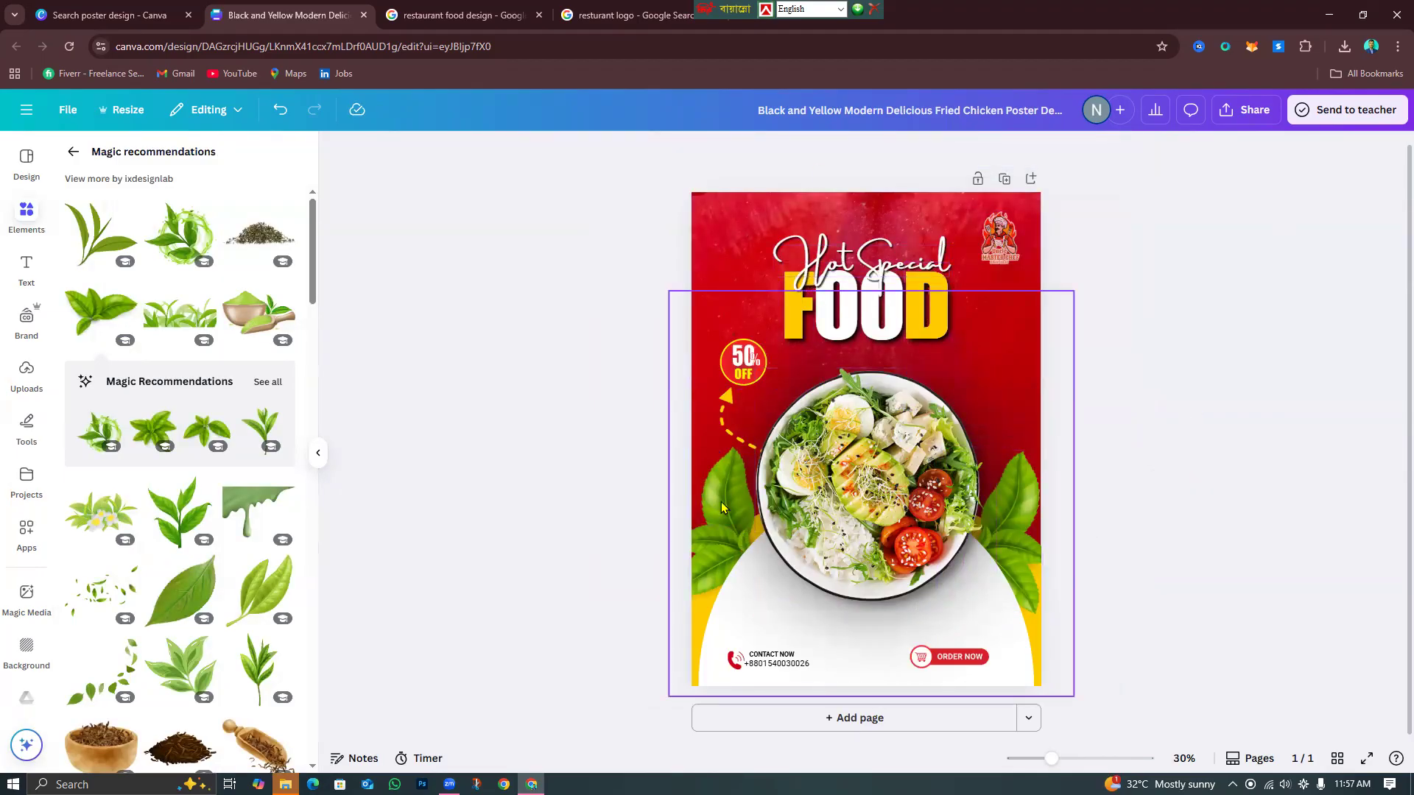
left_click(633, 14)
left_click(491, 10)
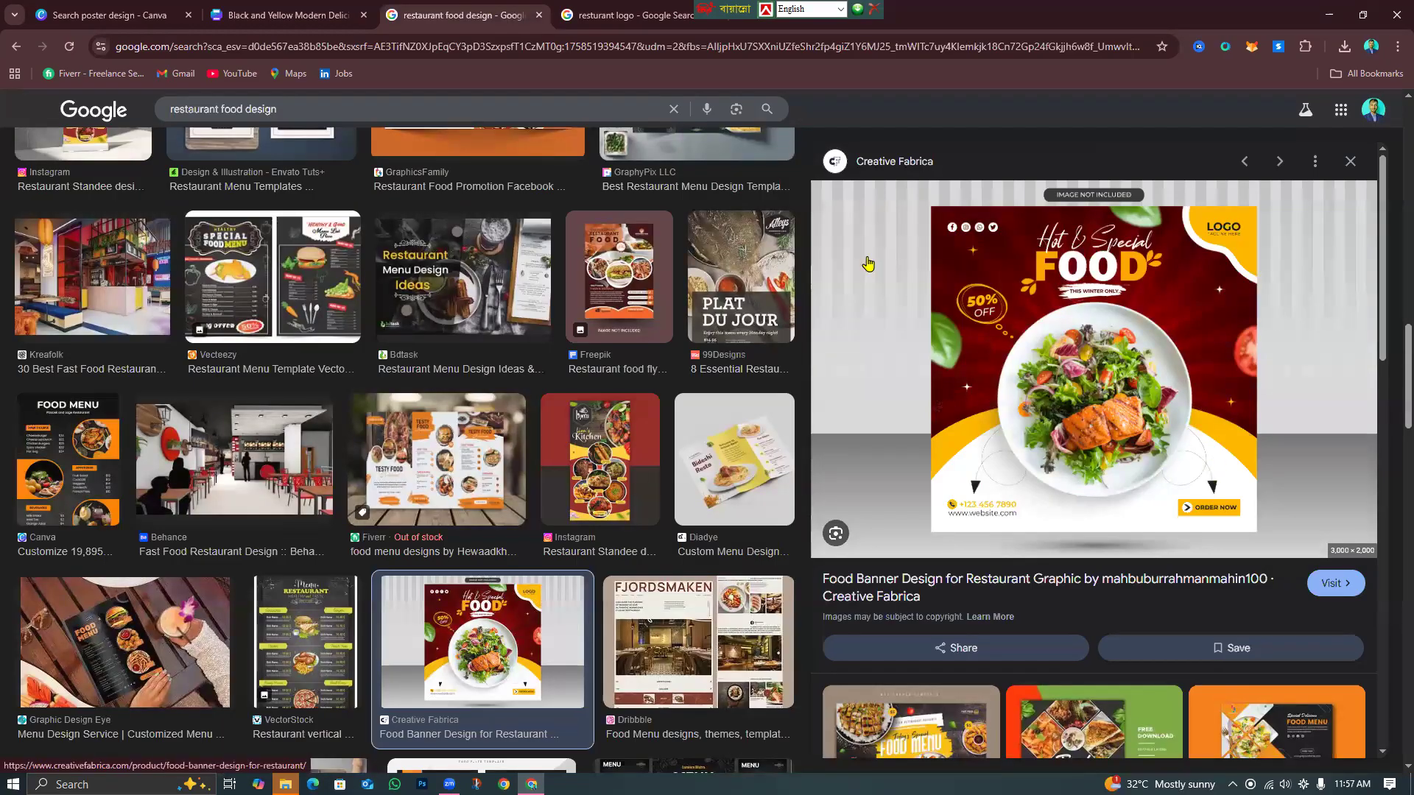
left_click(288, 11)
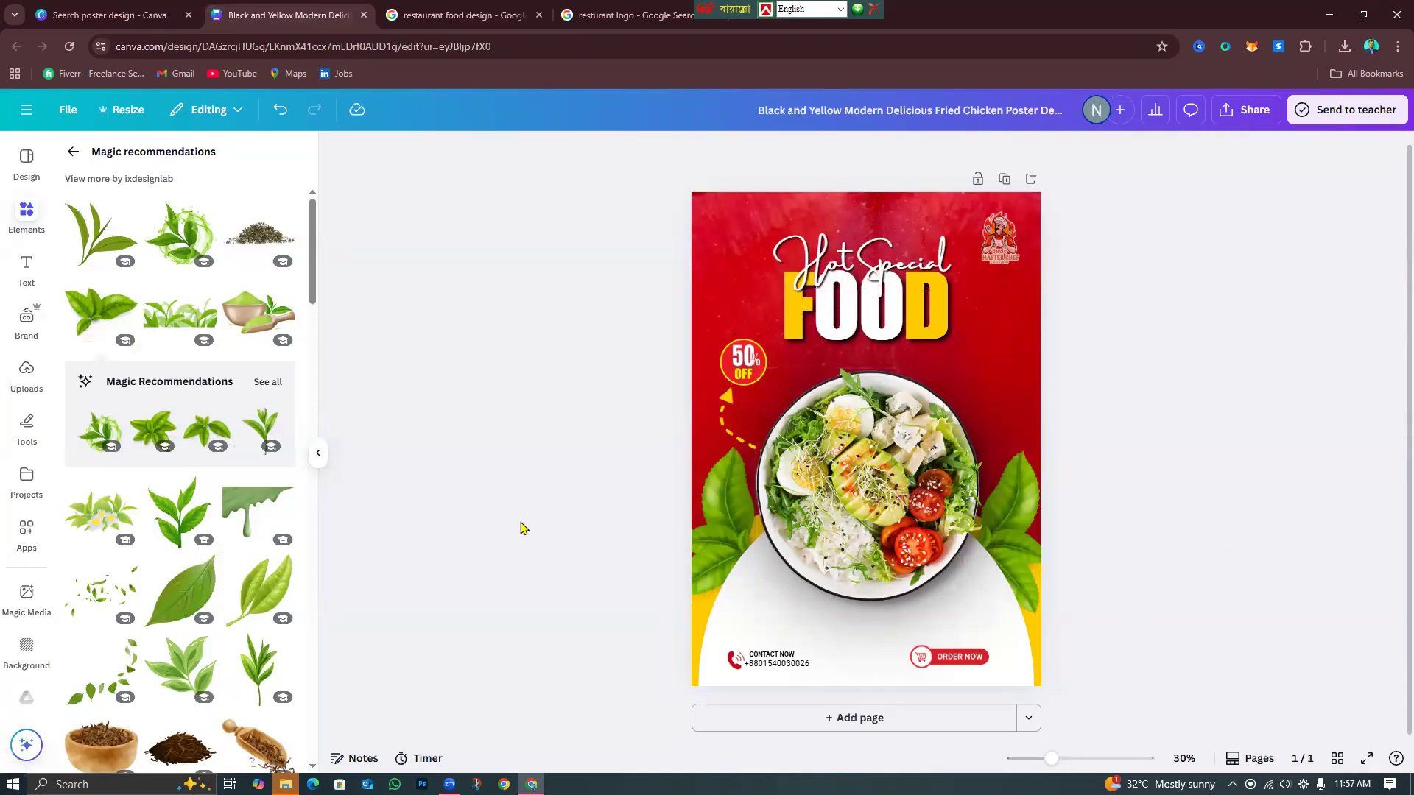
Search elements for 'facebook' and add a small Facebook logo below the salad bowl.
left_click(72, 152)
left_click(253, 157)
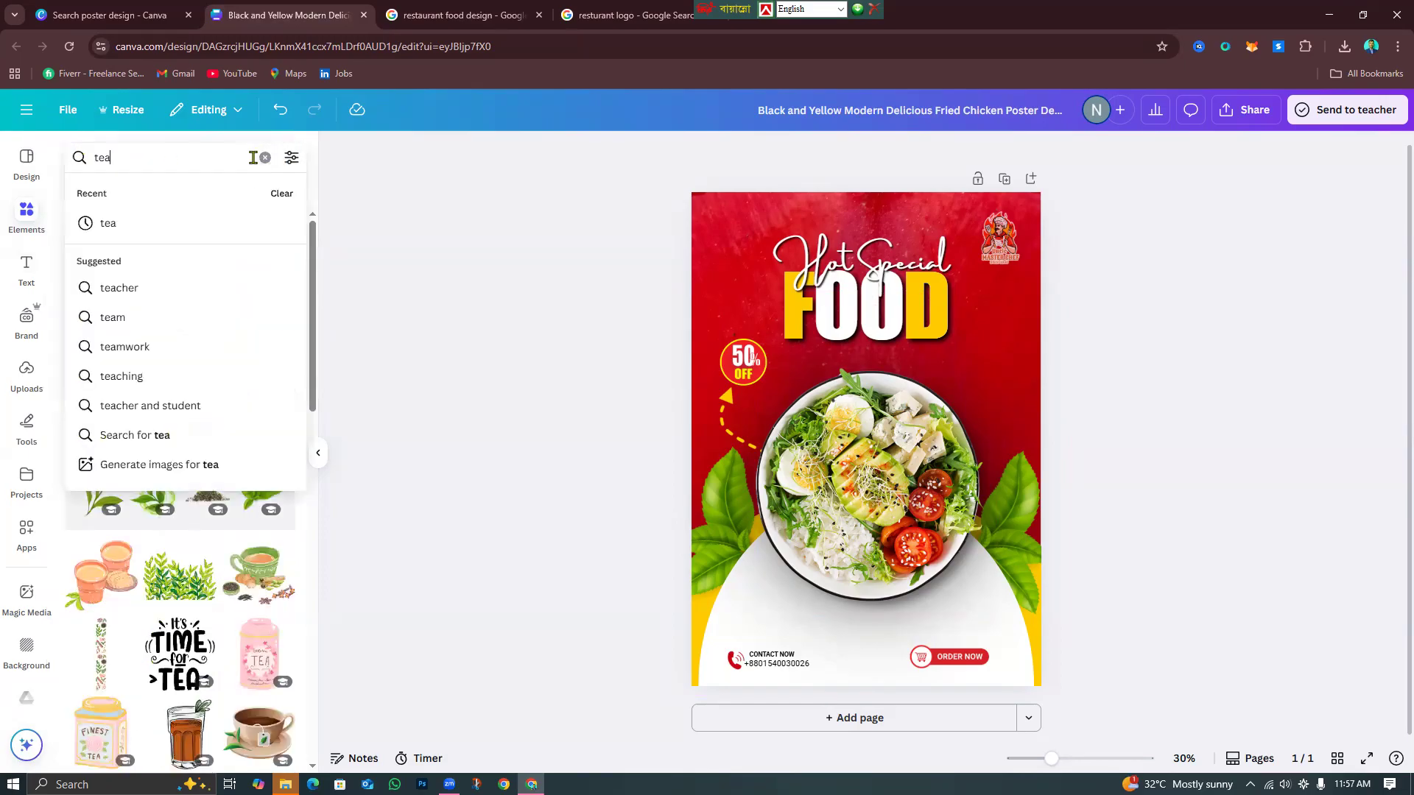
left_click(259, 157)
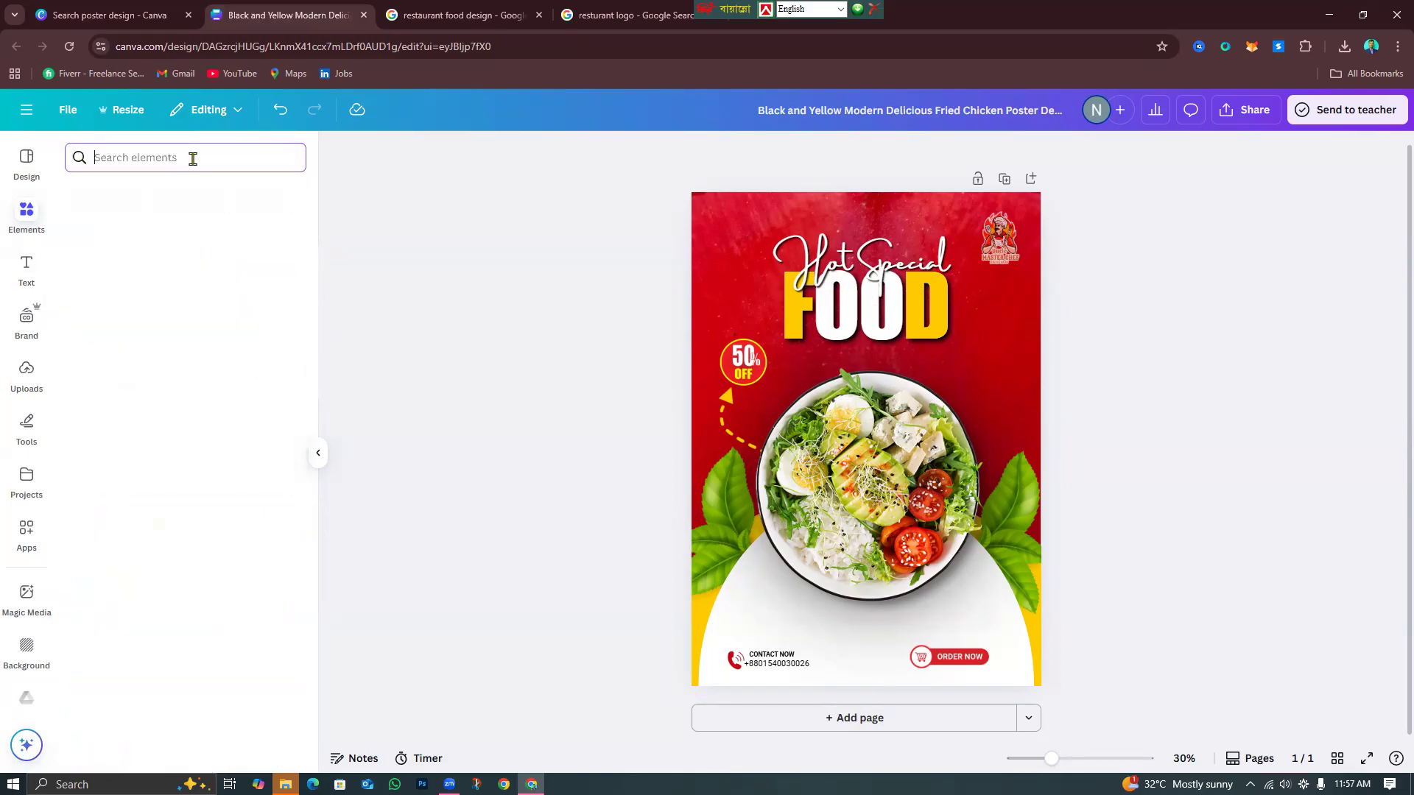
type("facebook")
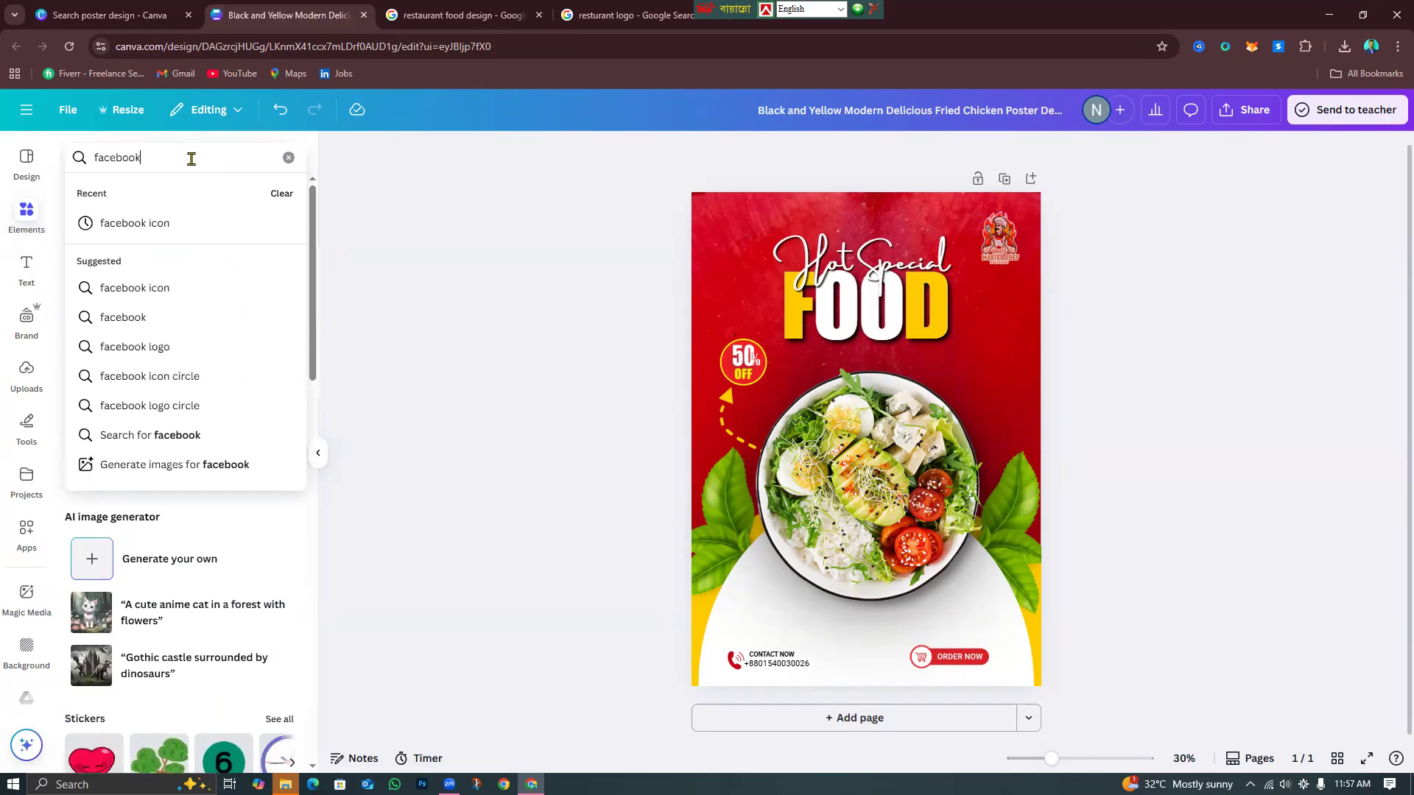
key("Return")
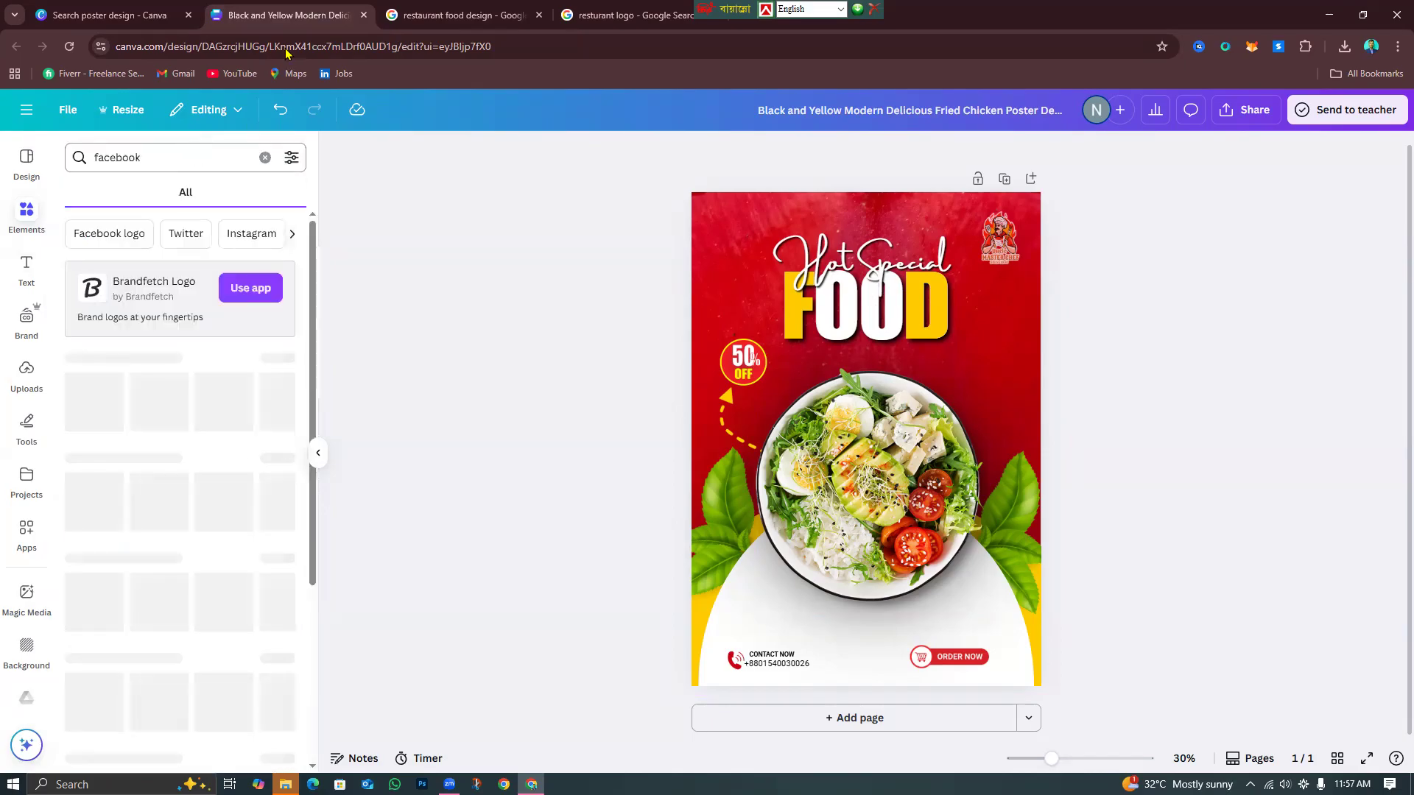
left_click(99, 409)
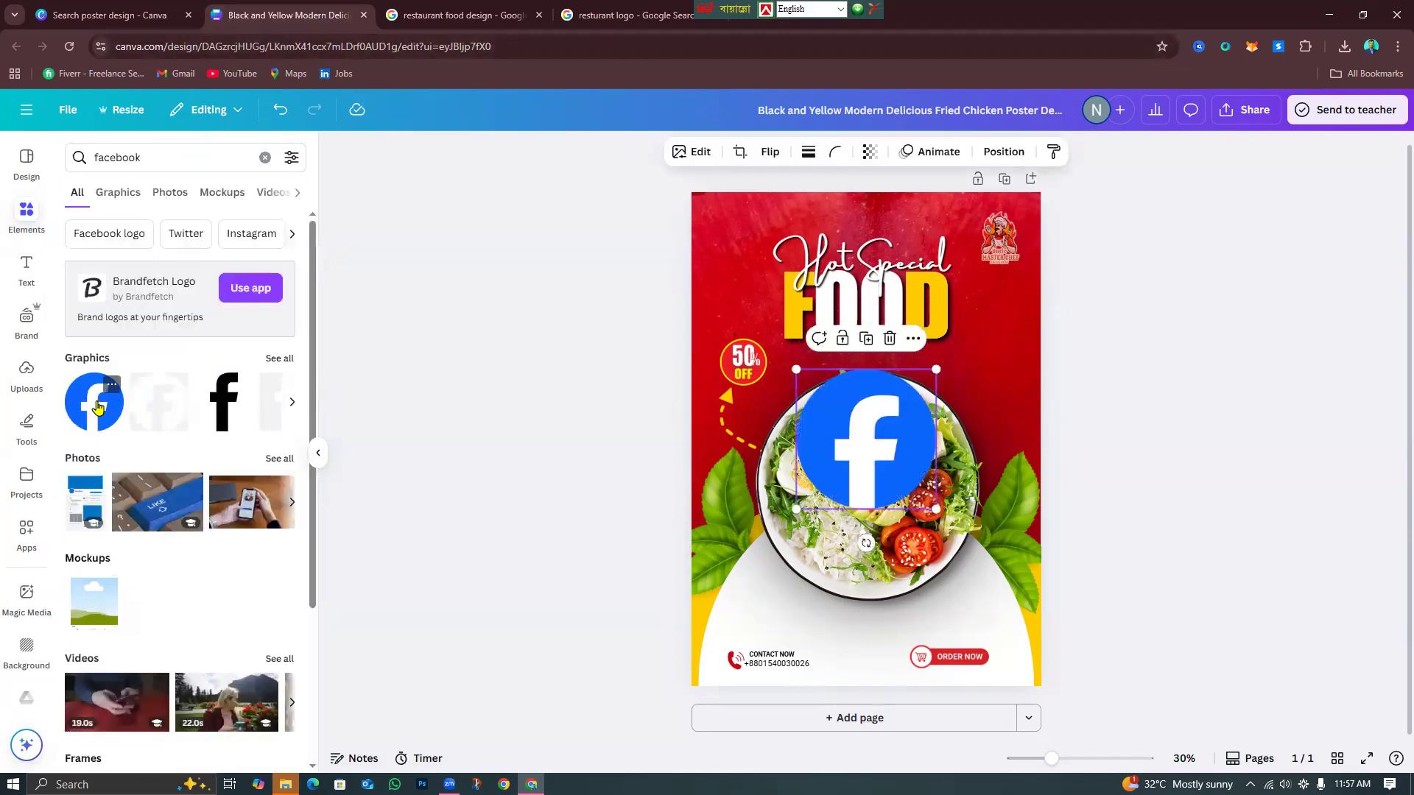
left_click_drag(936, 369, 831, 630)
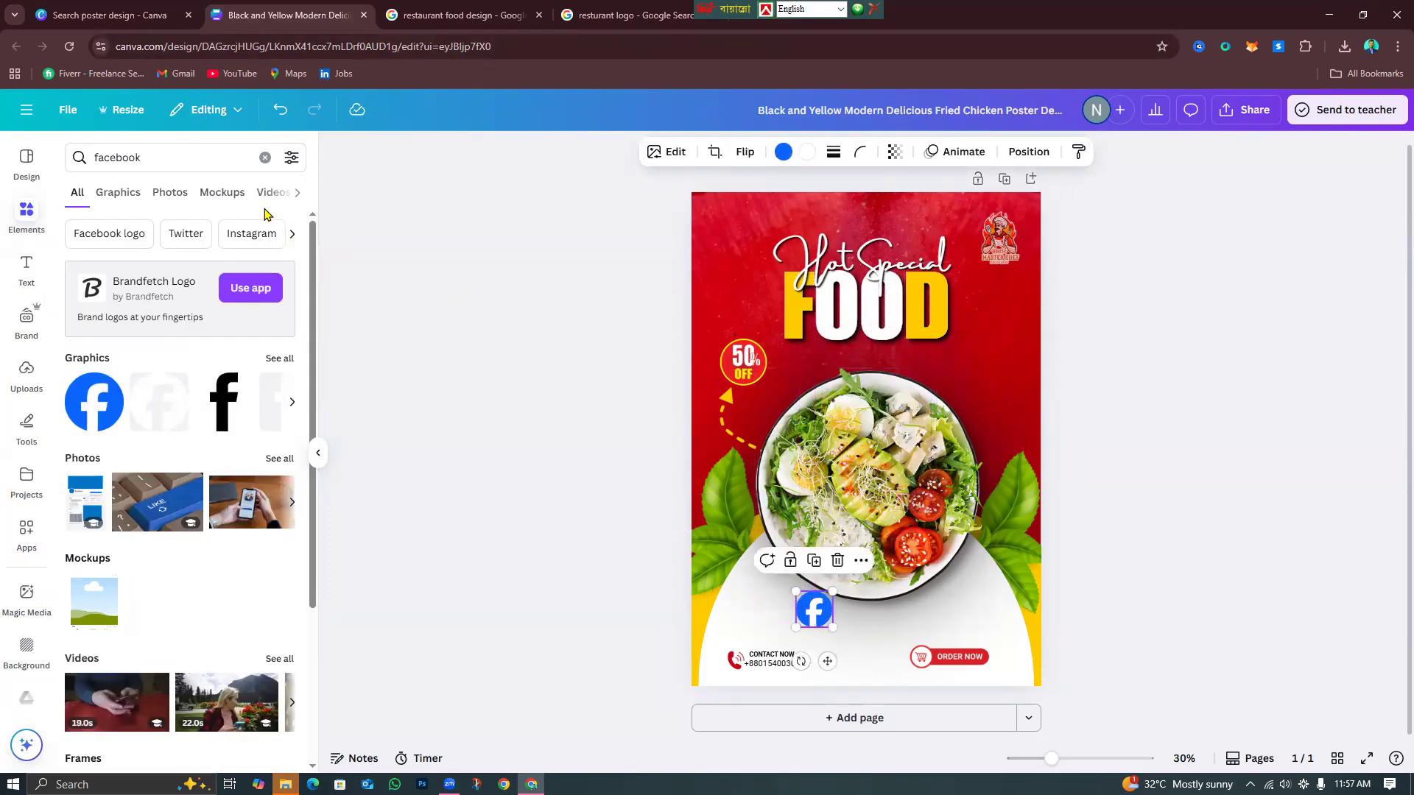
Search 'insta' and add a tiny black Instagram logo below the bowl.
left_click(265, 158)
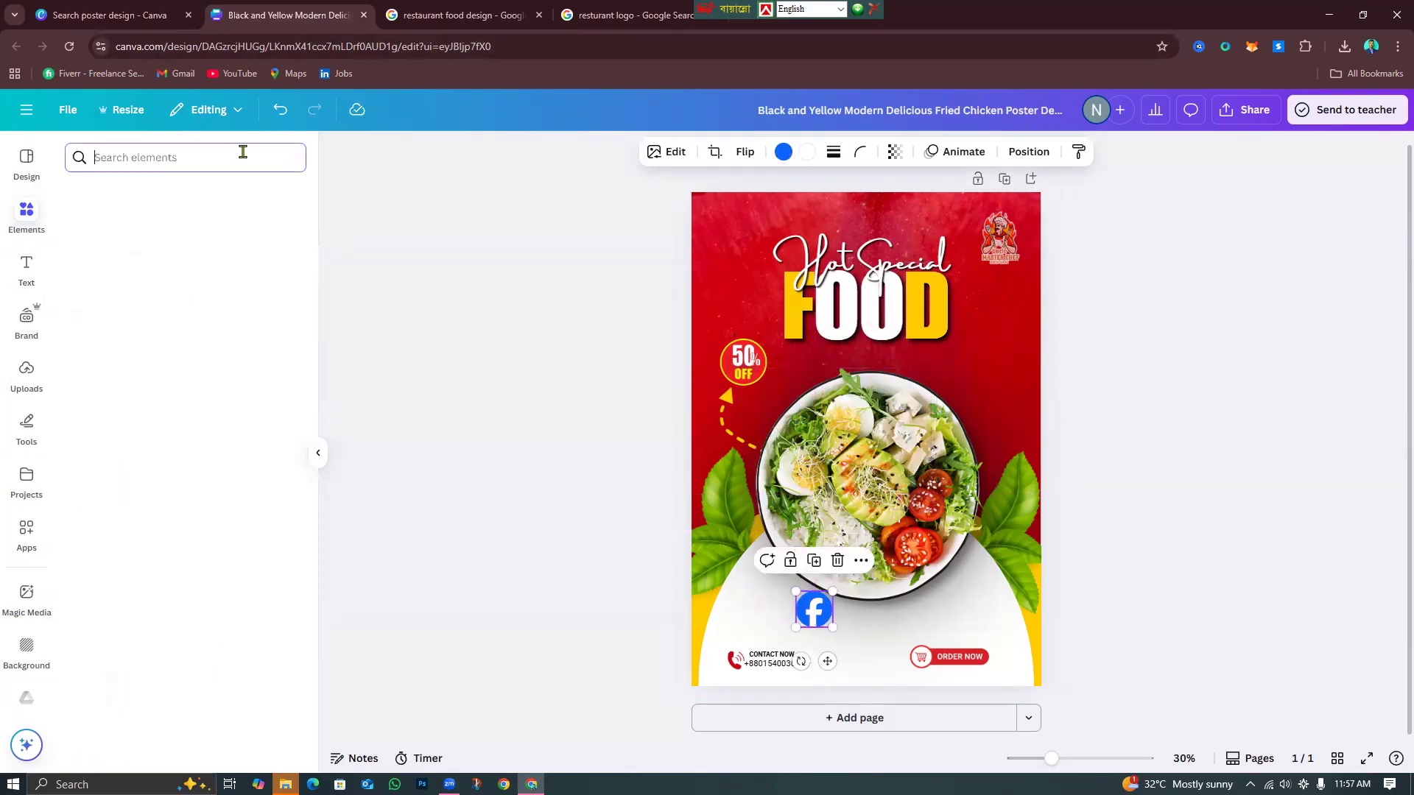
left_click(170, 159)
type("insta")
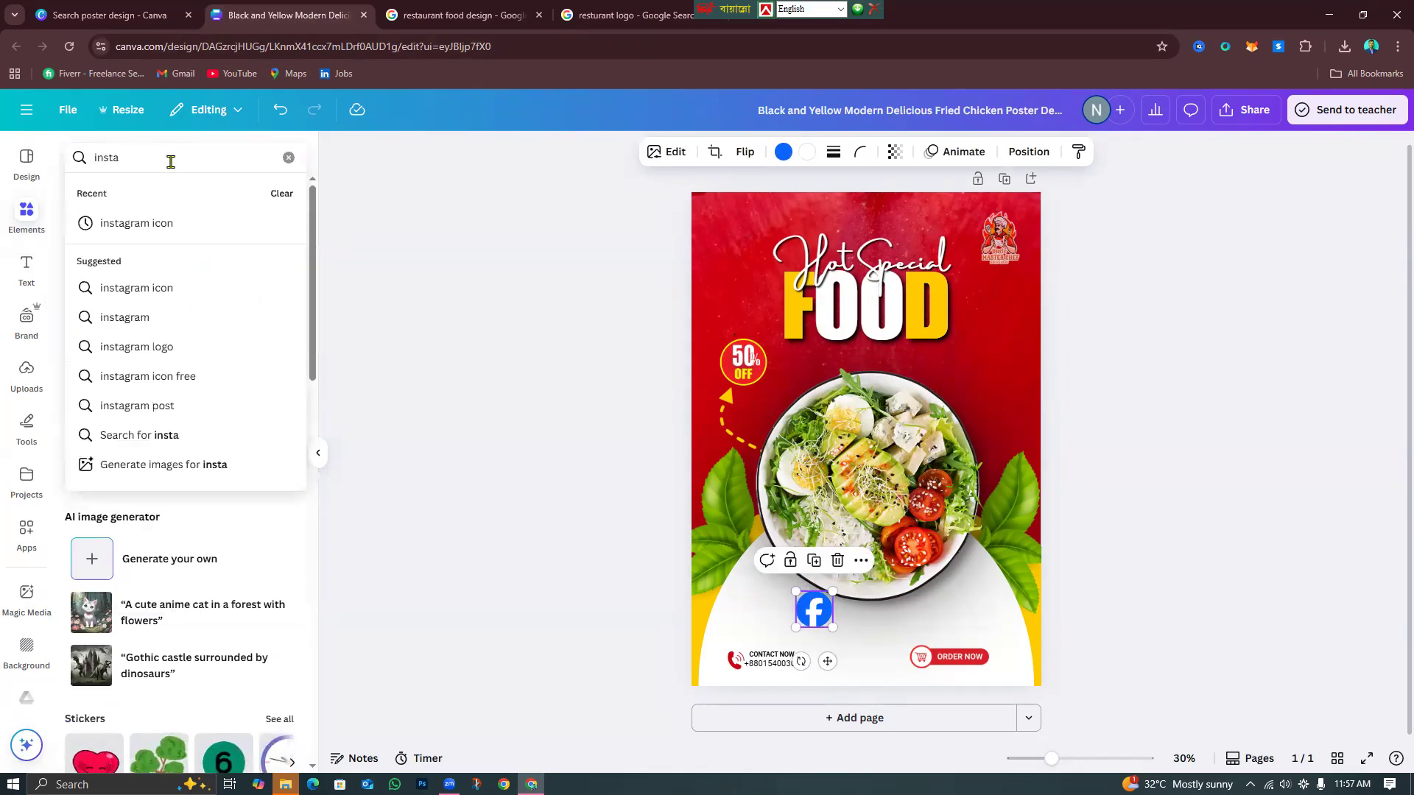
left_click(177, 223)
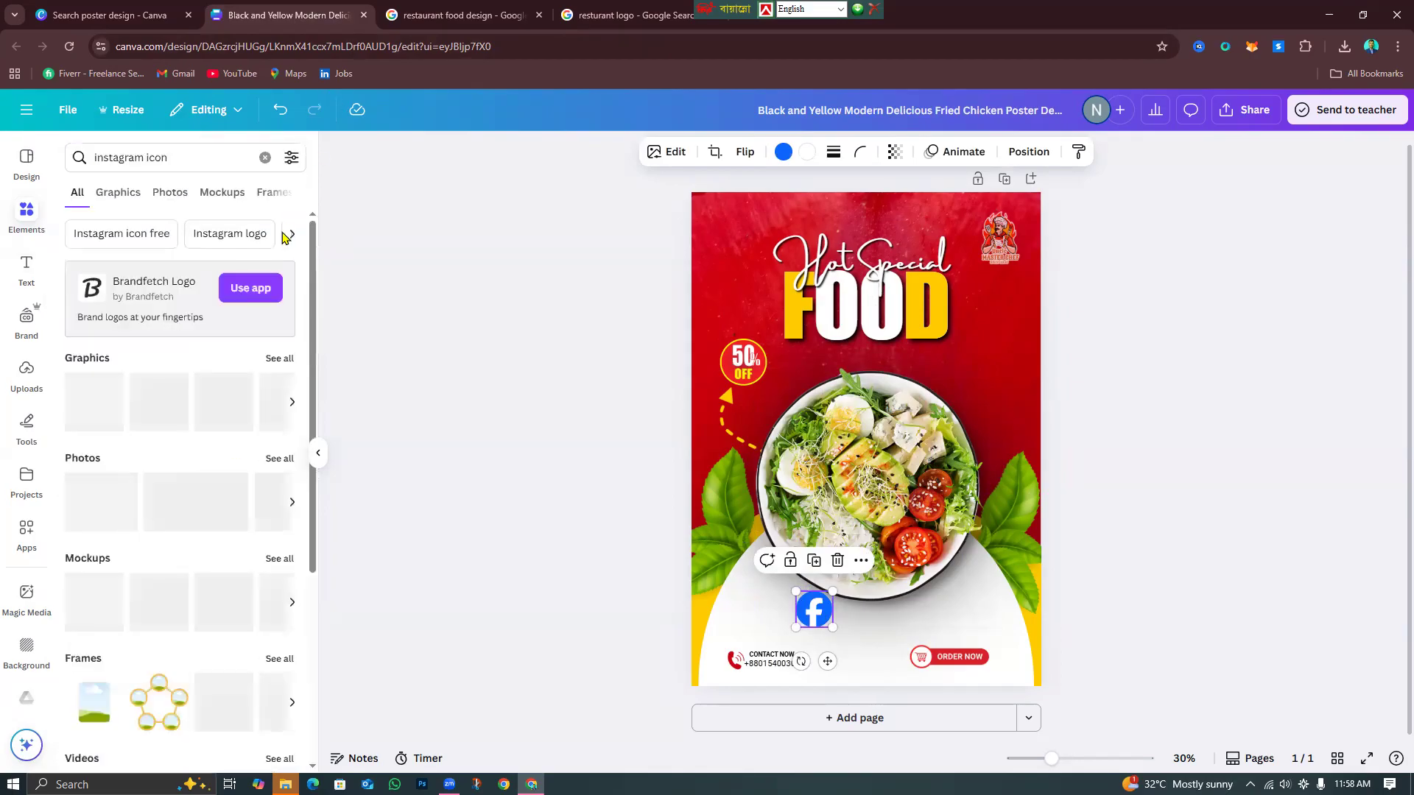
left_click(117, 434)
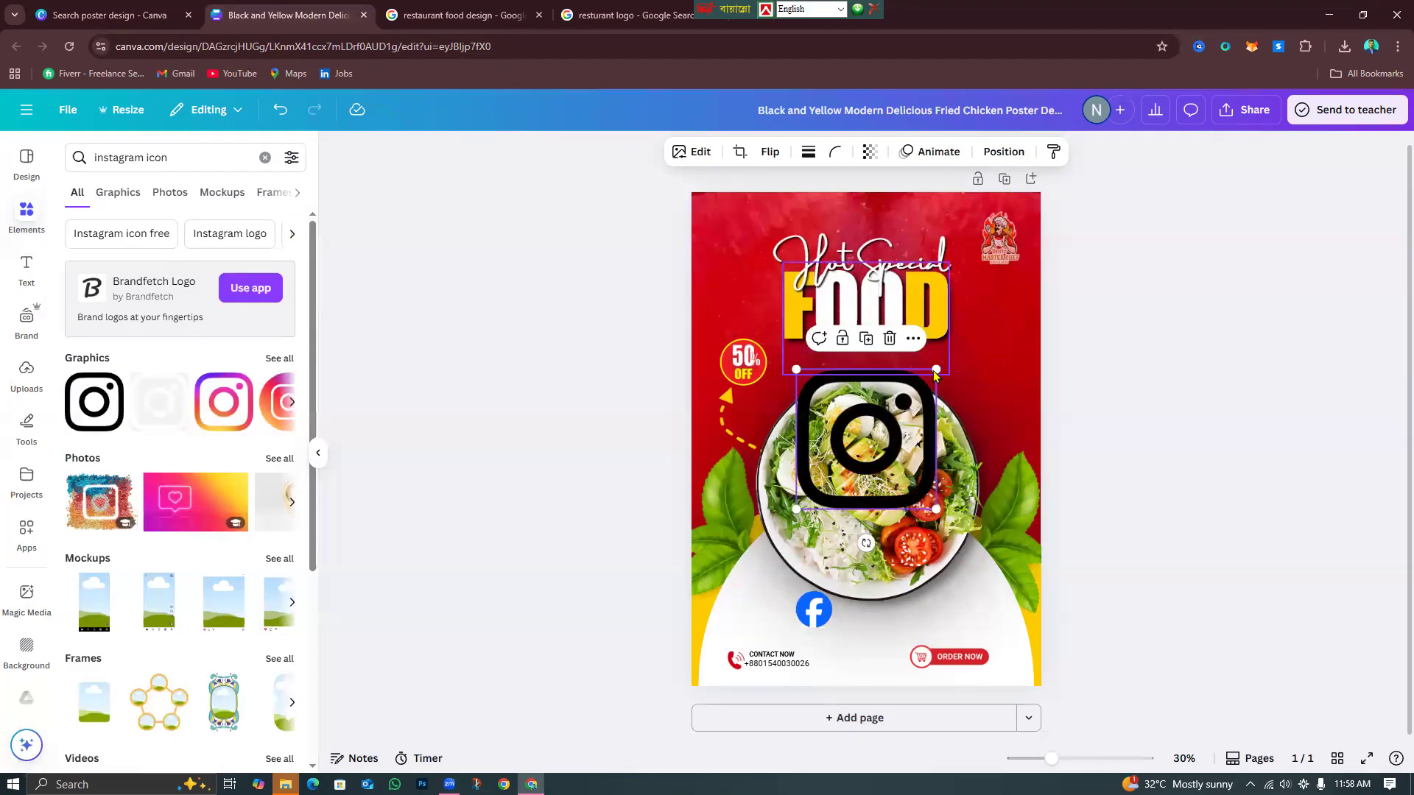
left_click_drag(888, 482, 888, 663)
left_click(593, 608)
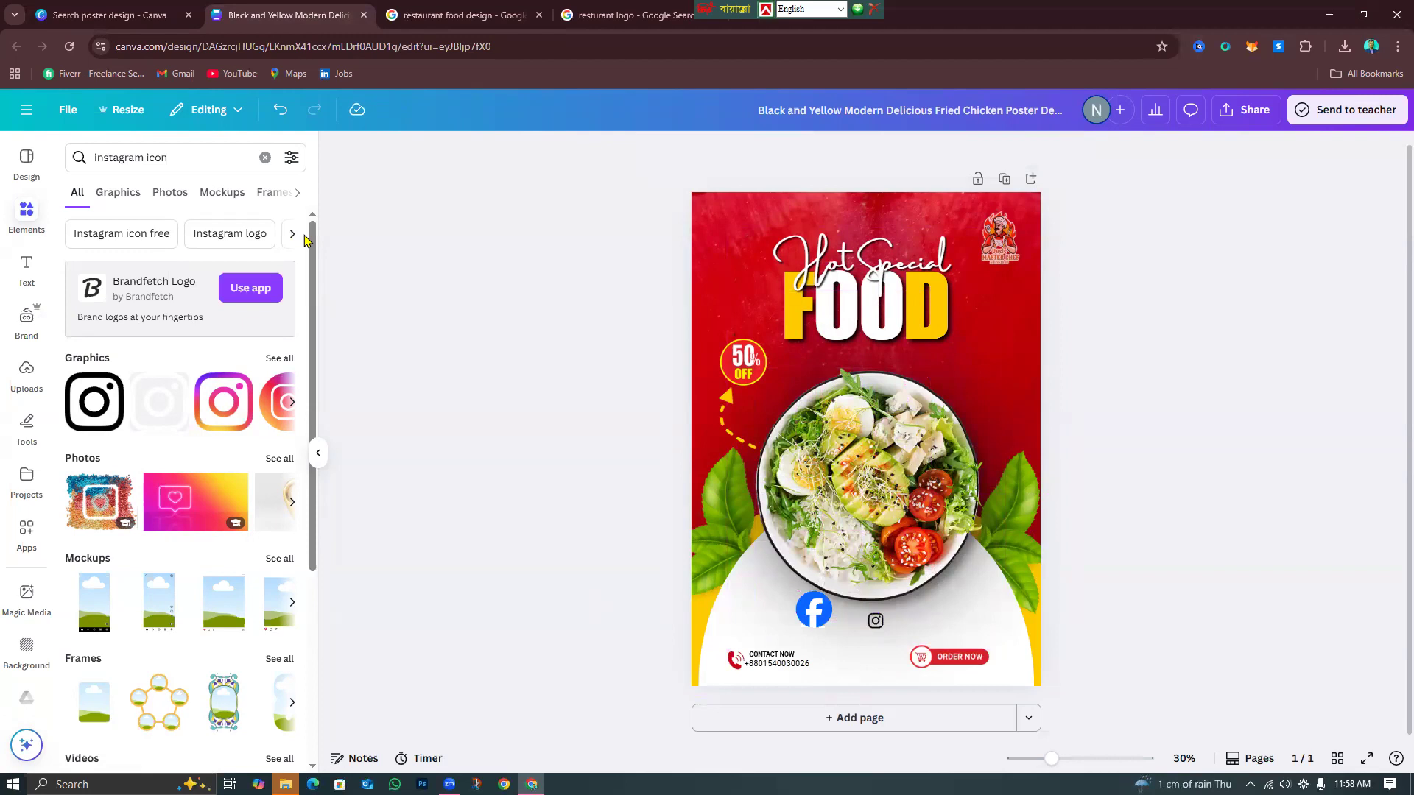
Search 'linkedi' and place a tiny black LinkedIn logo beside the Instagram icon.
left_click(265, 158)
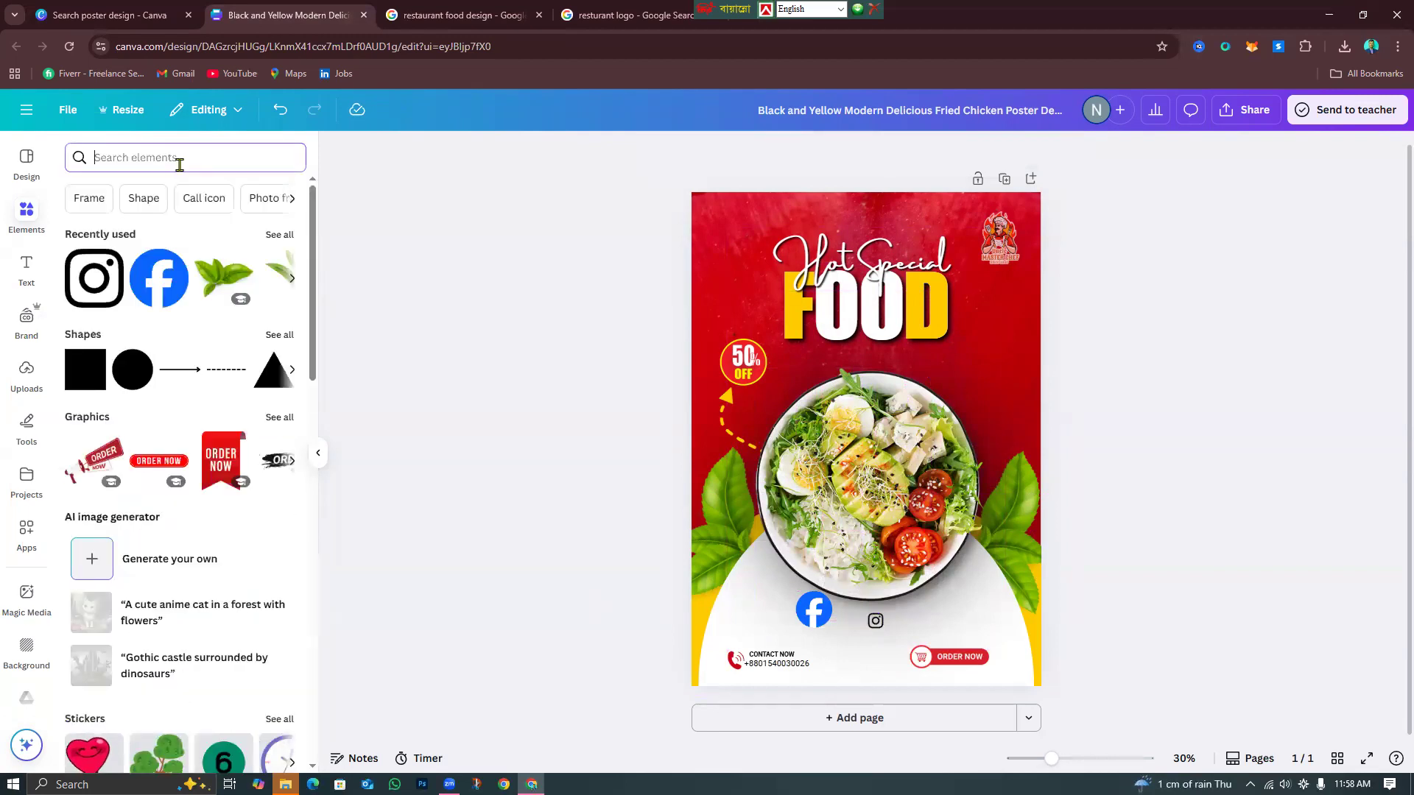
type("linkedi")
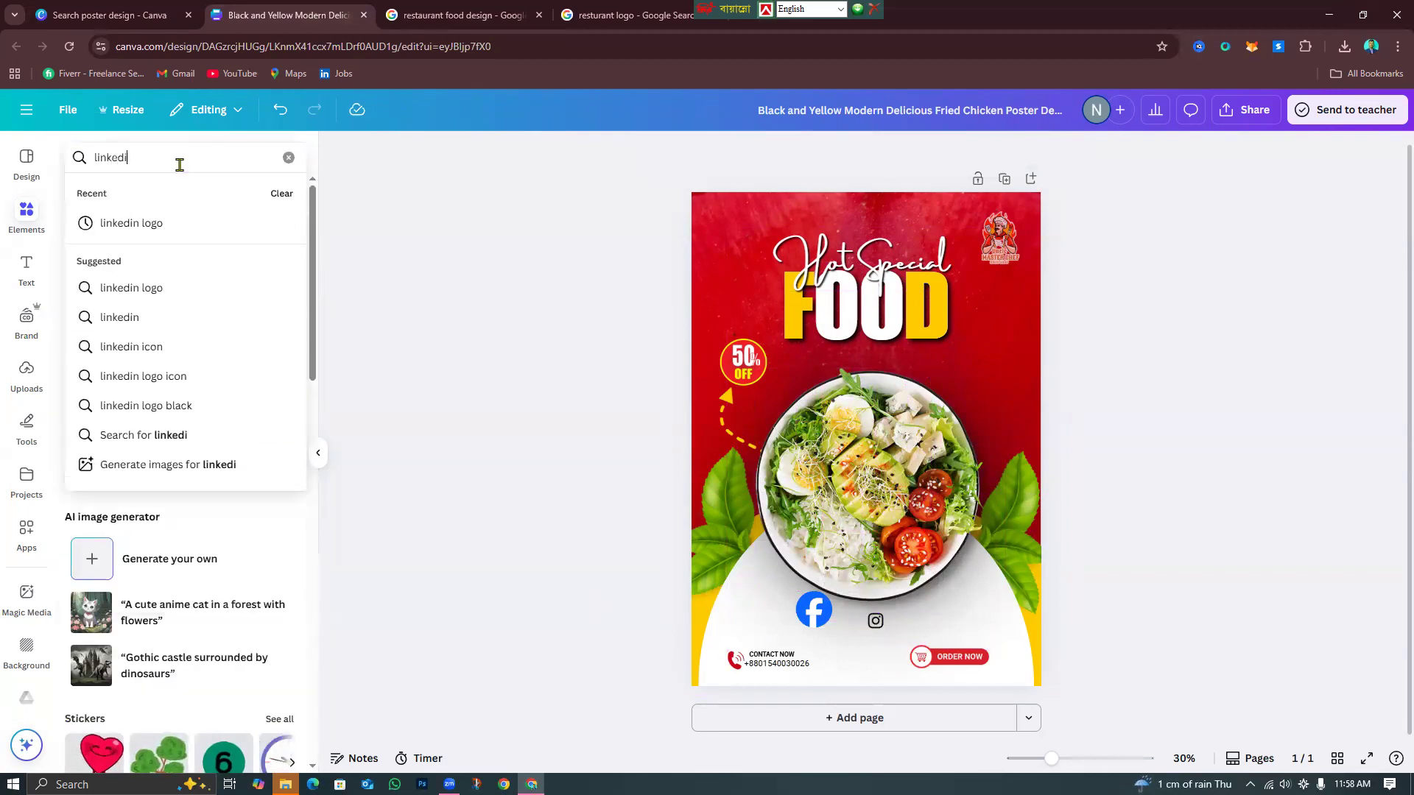
left_click(180, 221)
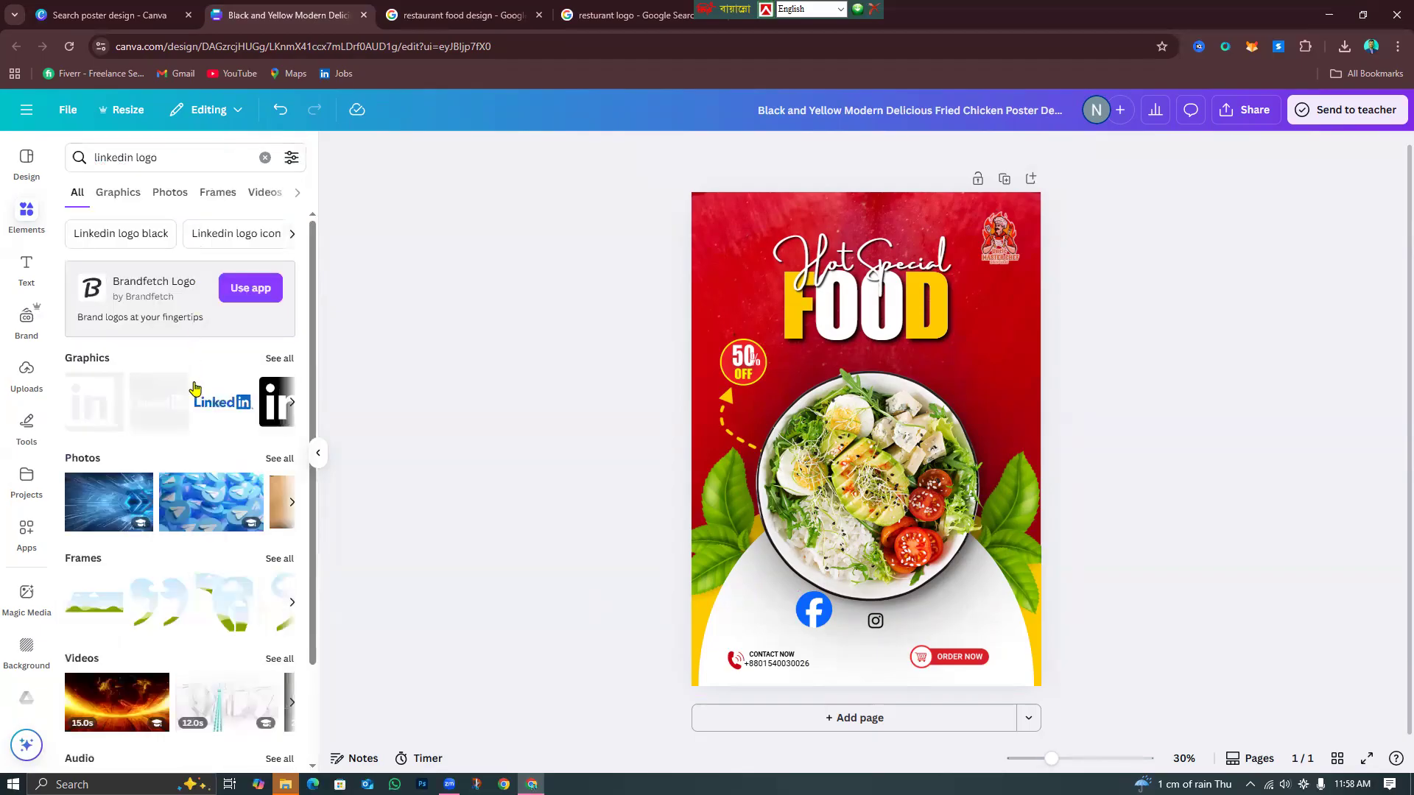
scroll(278, 420, "right", 3)
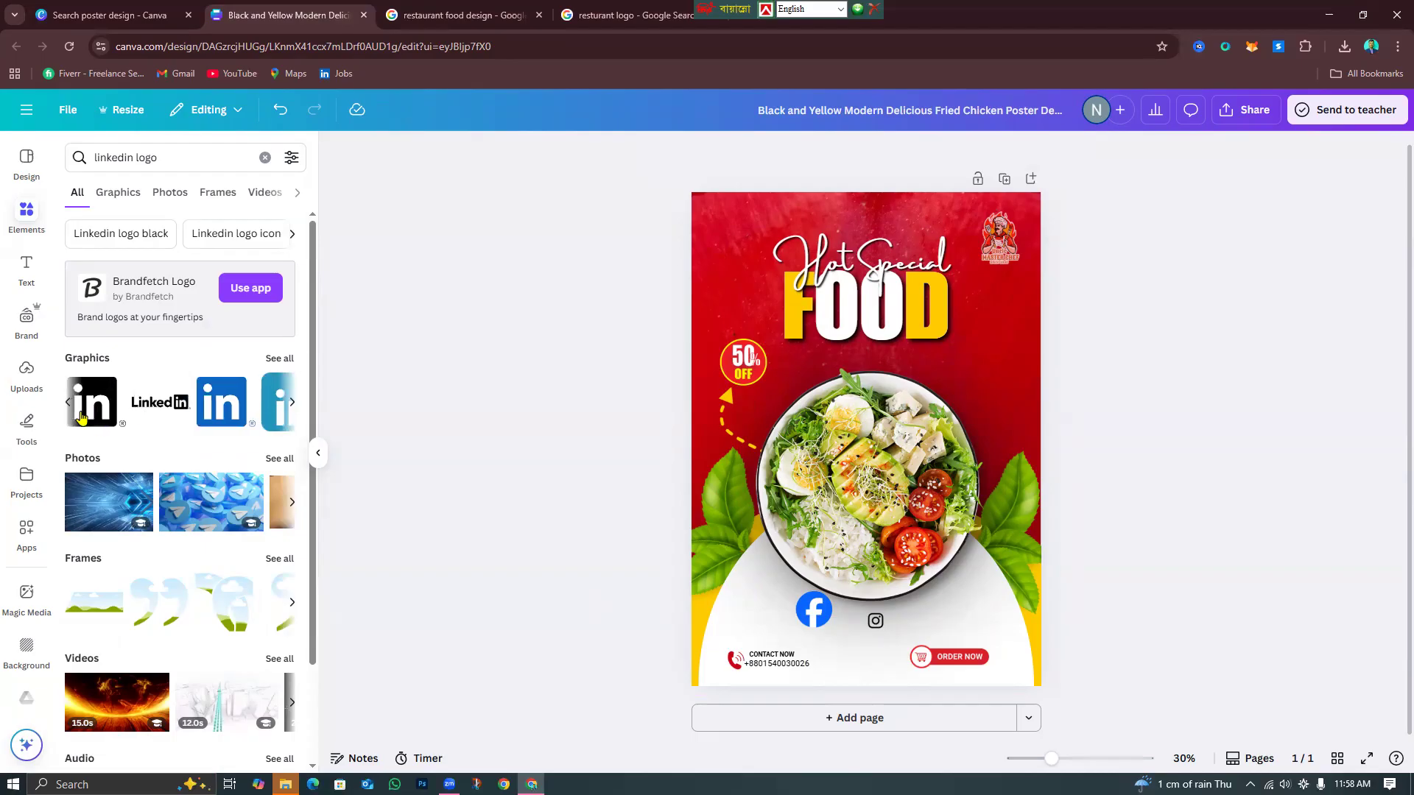
scroll(211, 401, "left", 3)
scroll(280, 419, "right", 3)
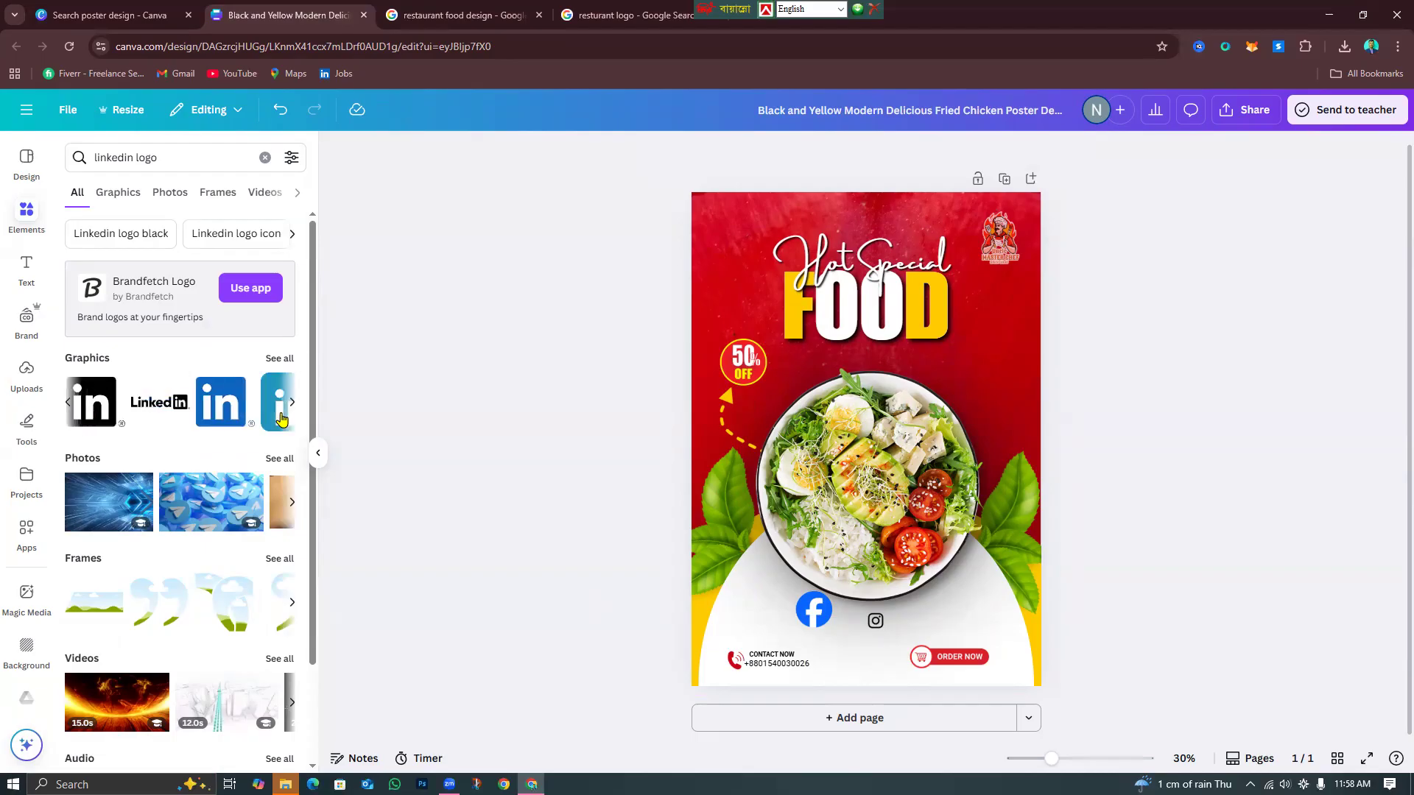
left_click(96, 398)
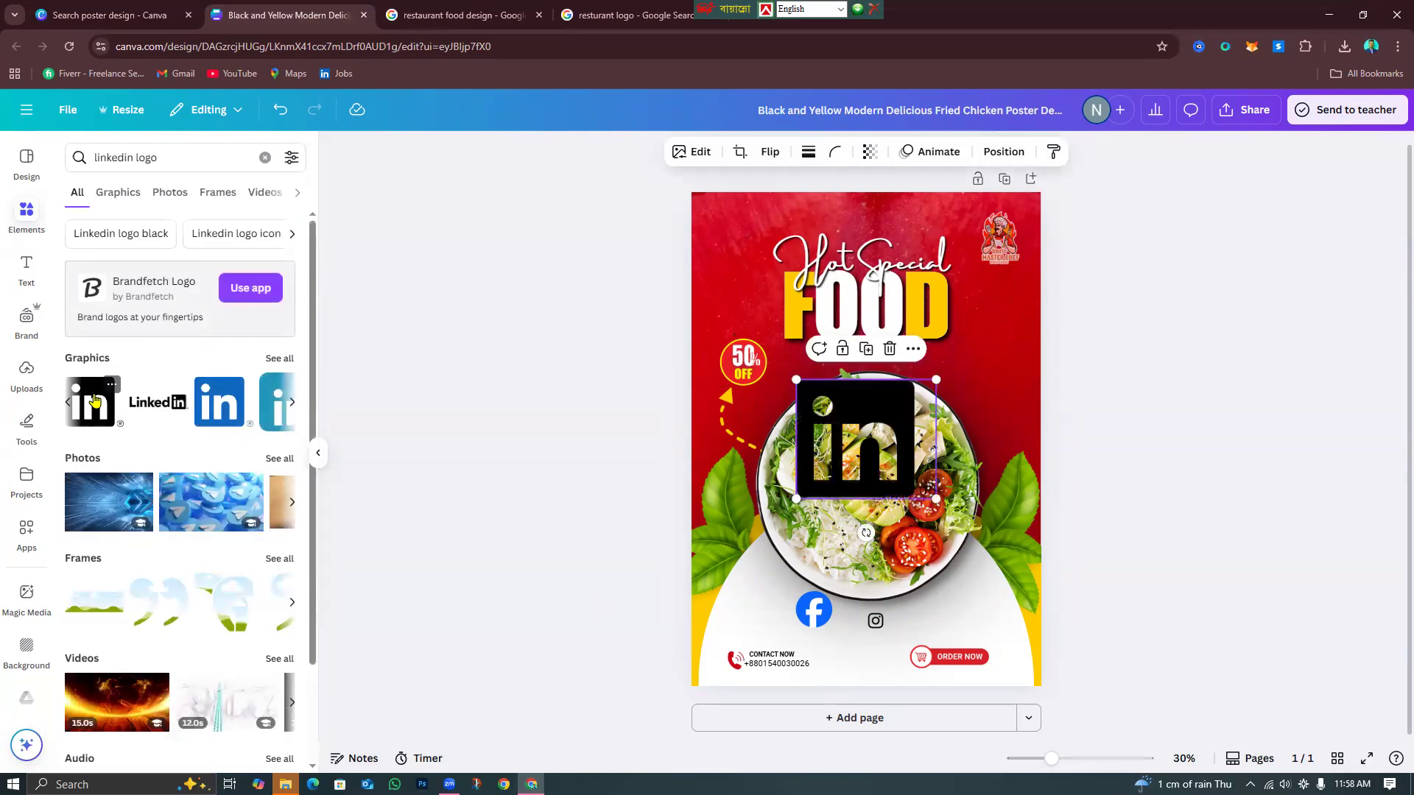
left_click_drag(905, 448, 895, 660)
left_click(1125, 662)
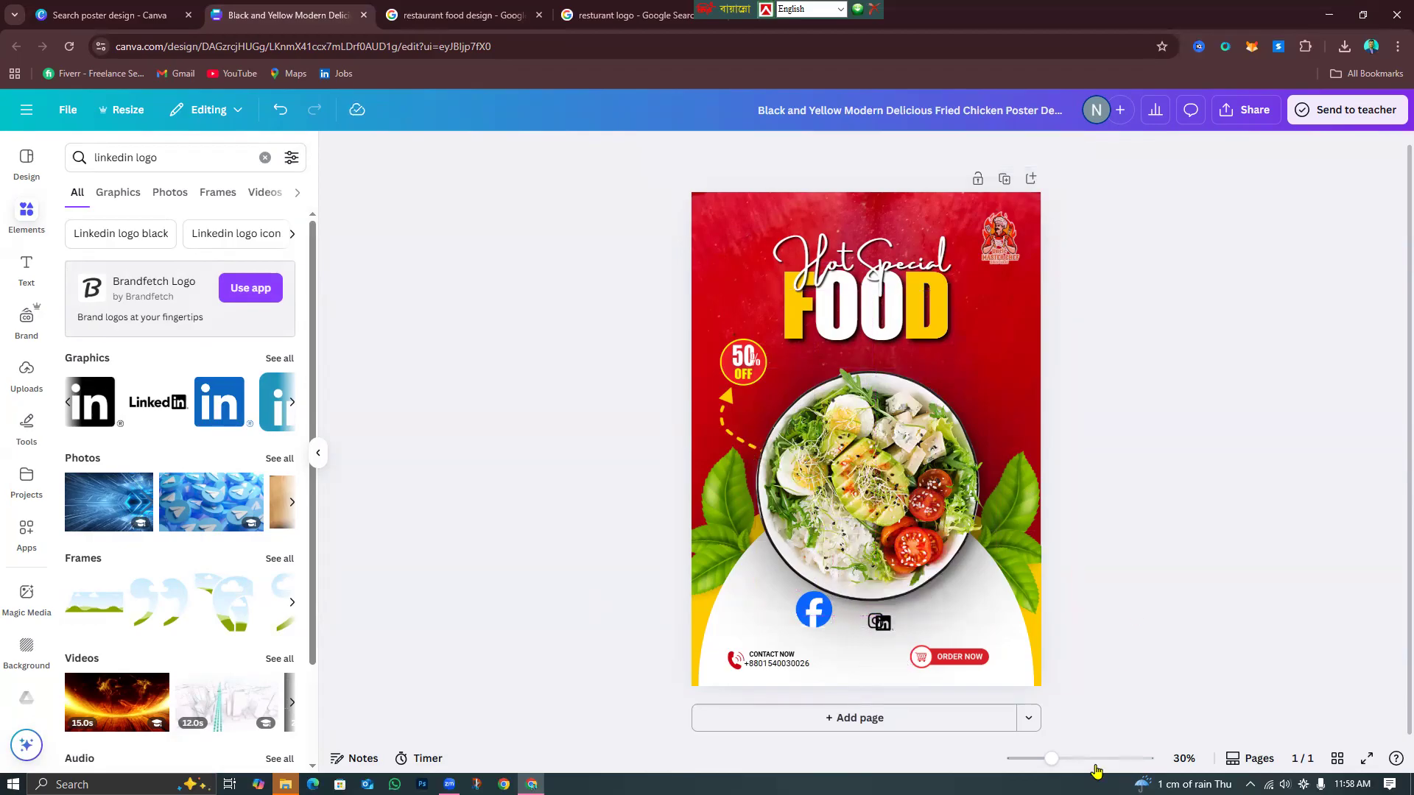
At 69% zoom, shrink the Facebook logo, recolour it black, and line it up with the other icons.
scroll(903, 731, "up", 5)
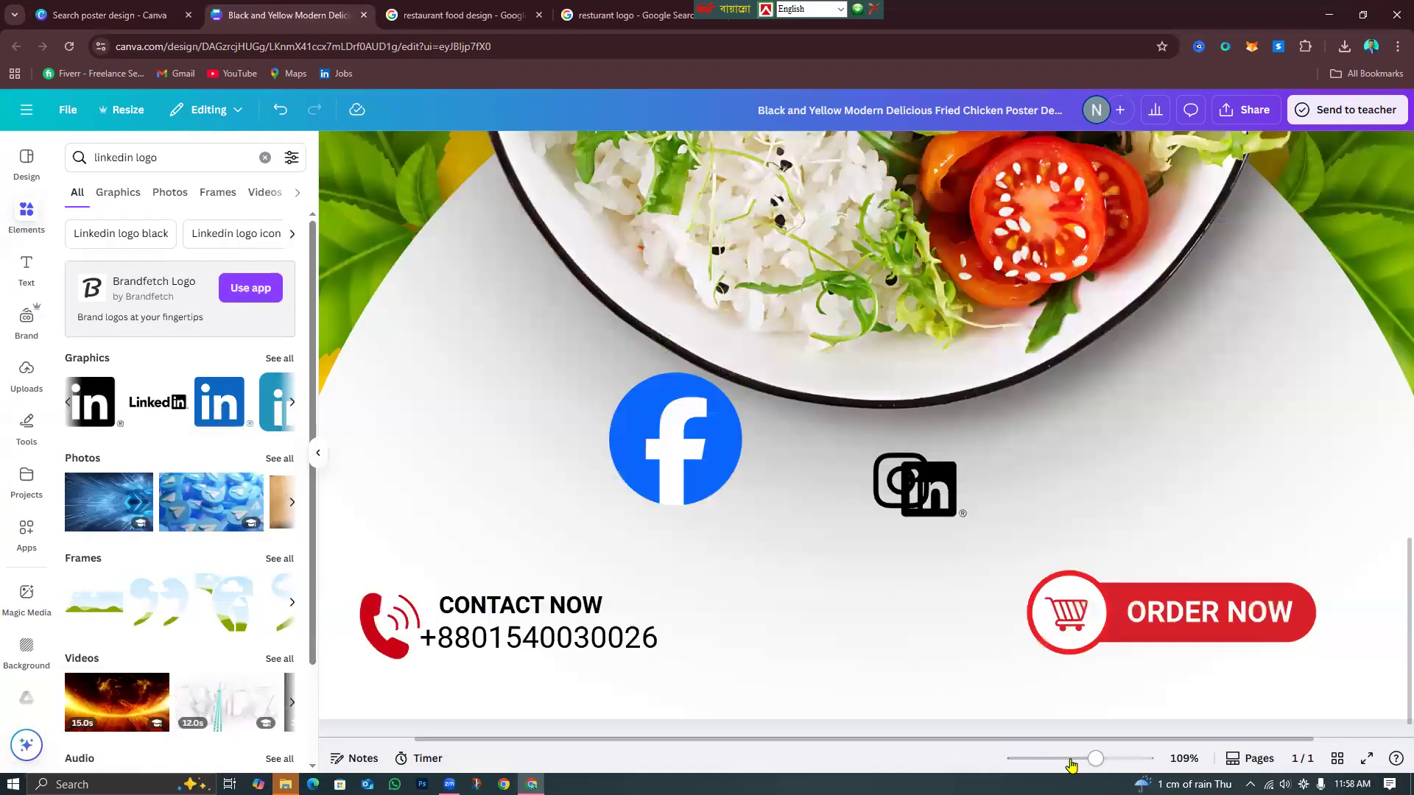
left_click(1079, 765)
left_click(762, 504)
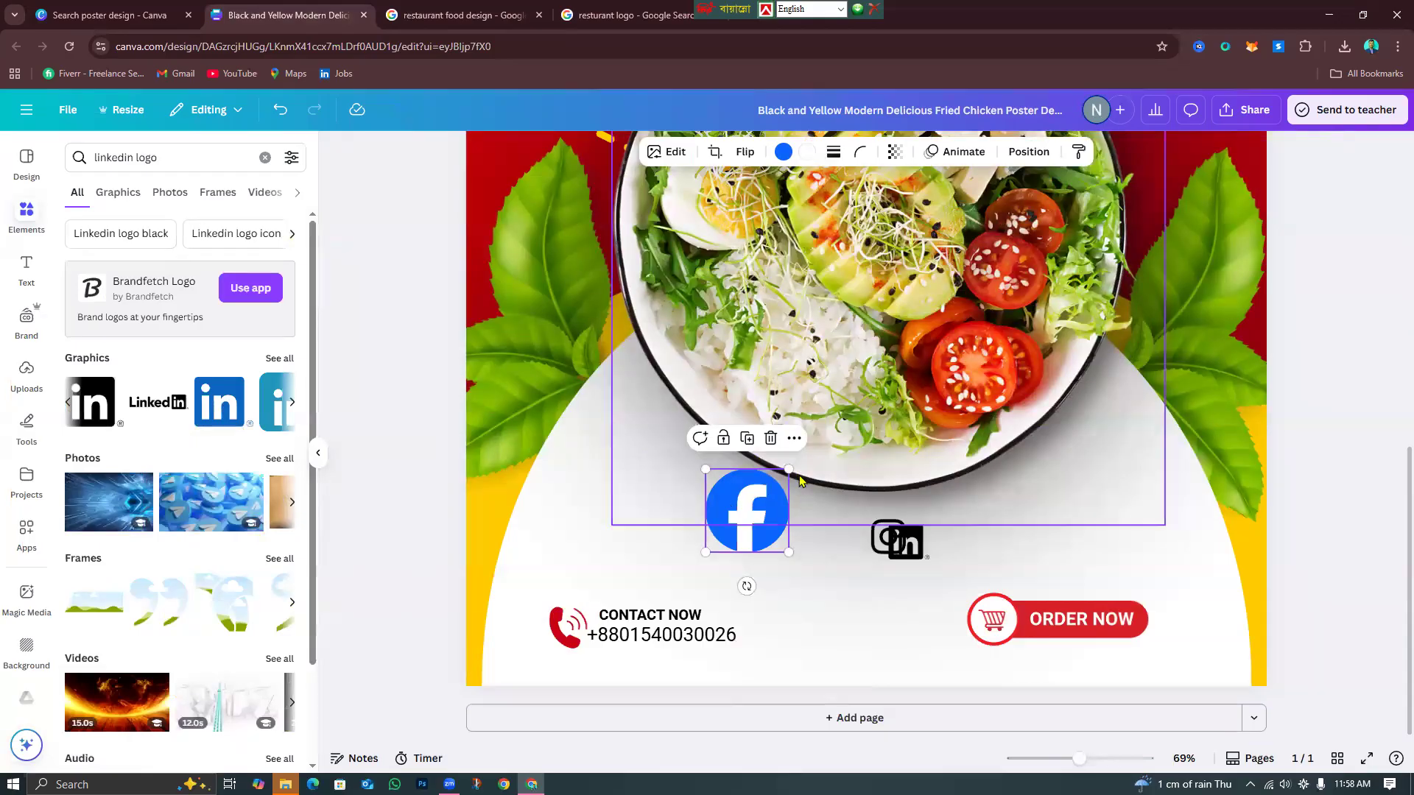
left_click_drag(789, 470, 752, 506)
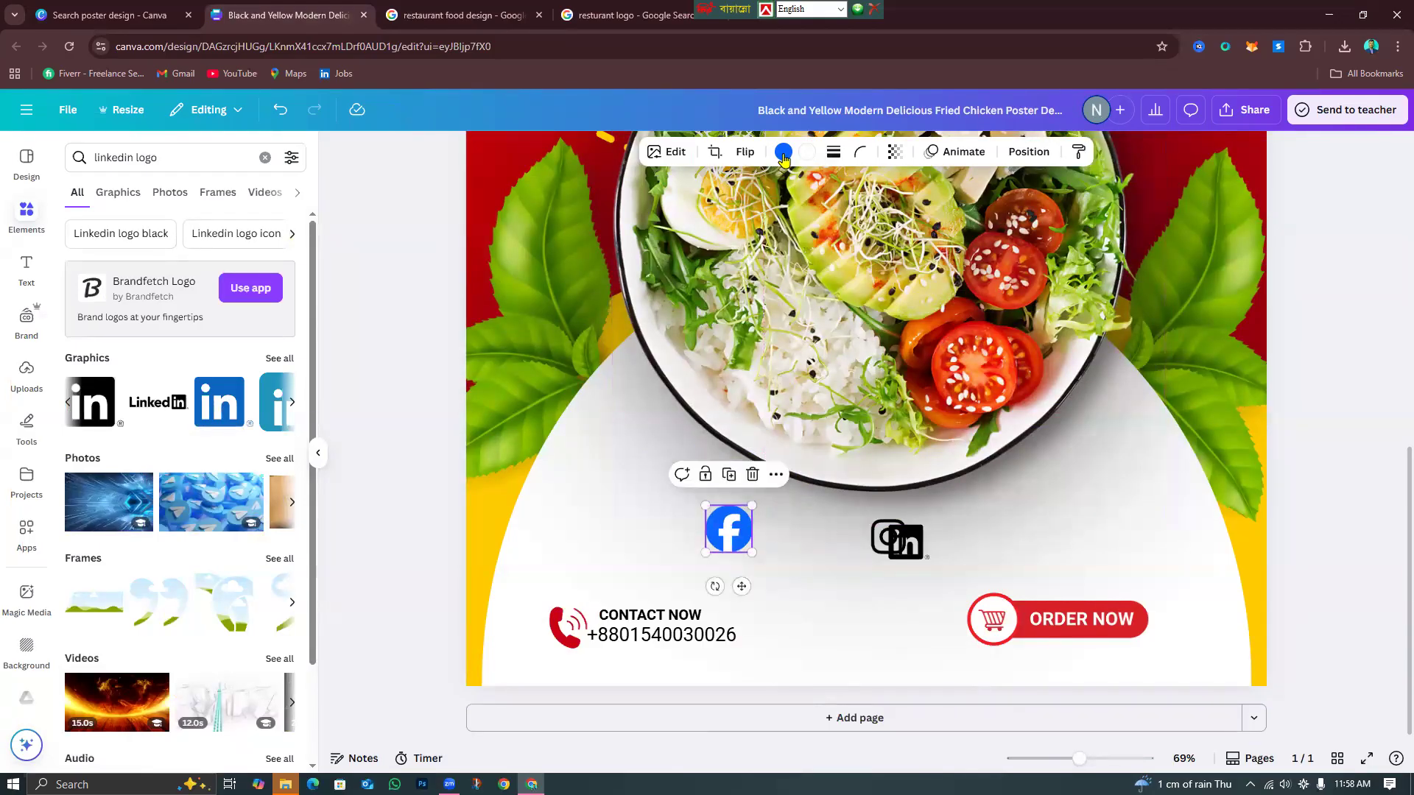
left_click(115, 260)
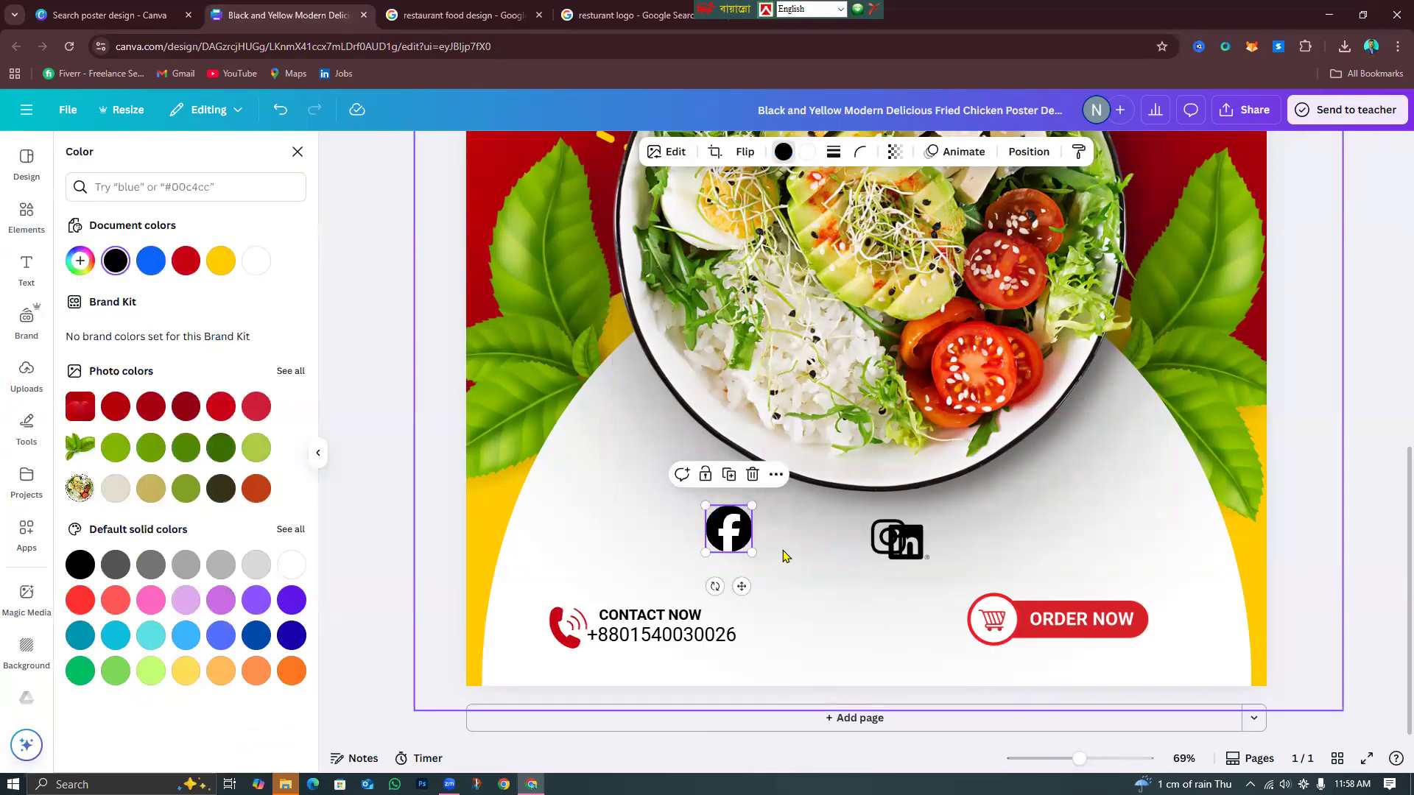
left_click_drag(720, 538, 754, 541)
mouse_move(906, 544)
left_mouse_down()
mouse_move(819, 542)
mouse_move(913, 513)
mouse_move(910, 559)
left_mouse_up()
left_click(897, 521)
Undo an accidental background image move and leave its crop unchanged.
left_click(978, 541)
left_click_drag(1021, 547, 913, 561)
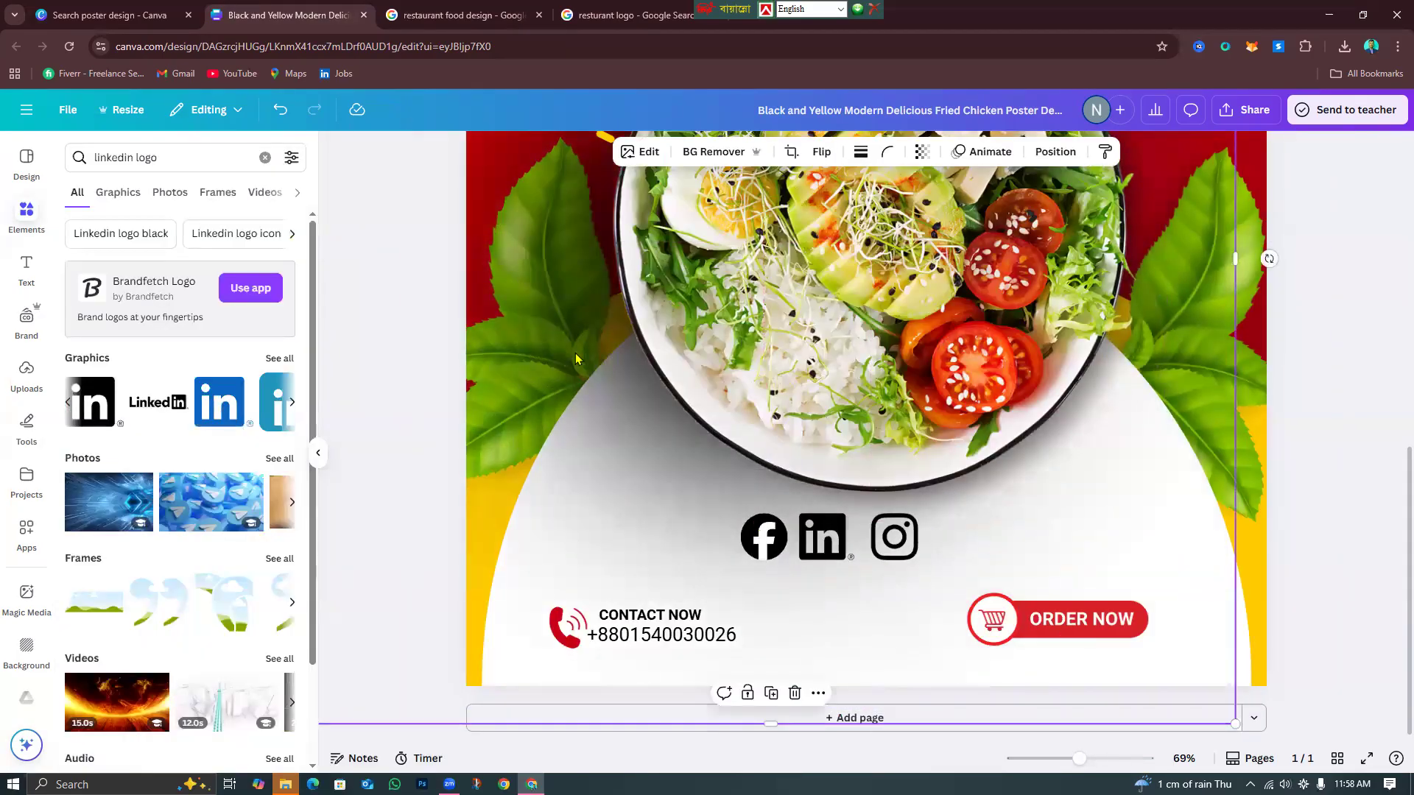
left_click(279, 111)
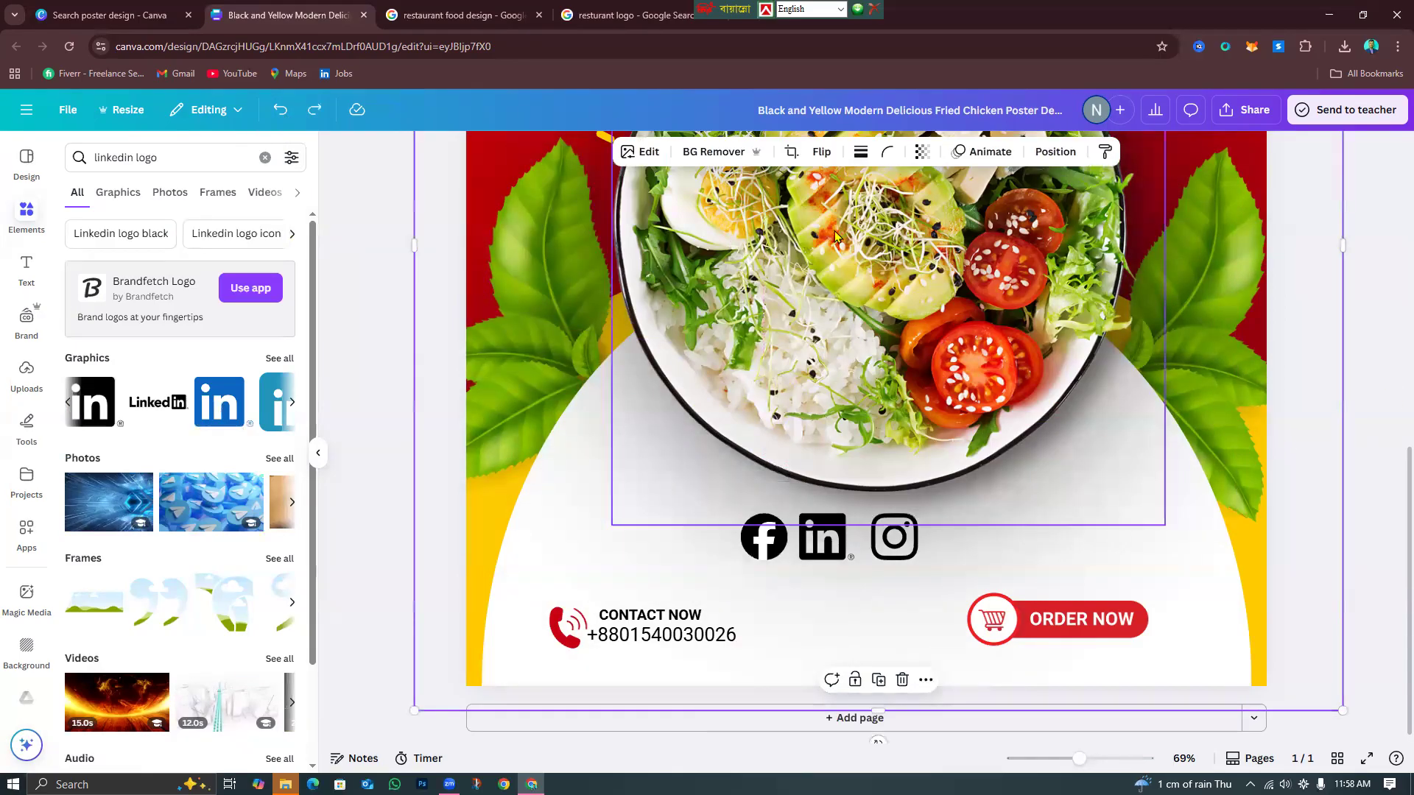
left_click_drag(1131, 565, 974, 566)
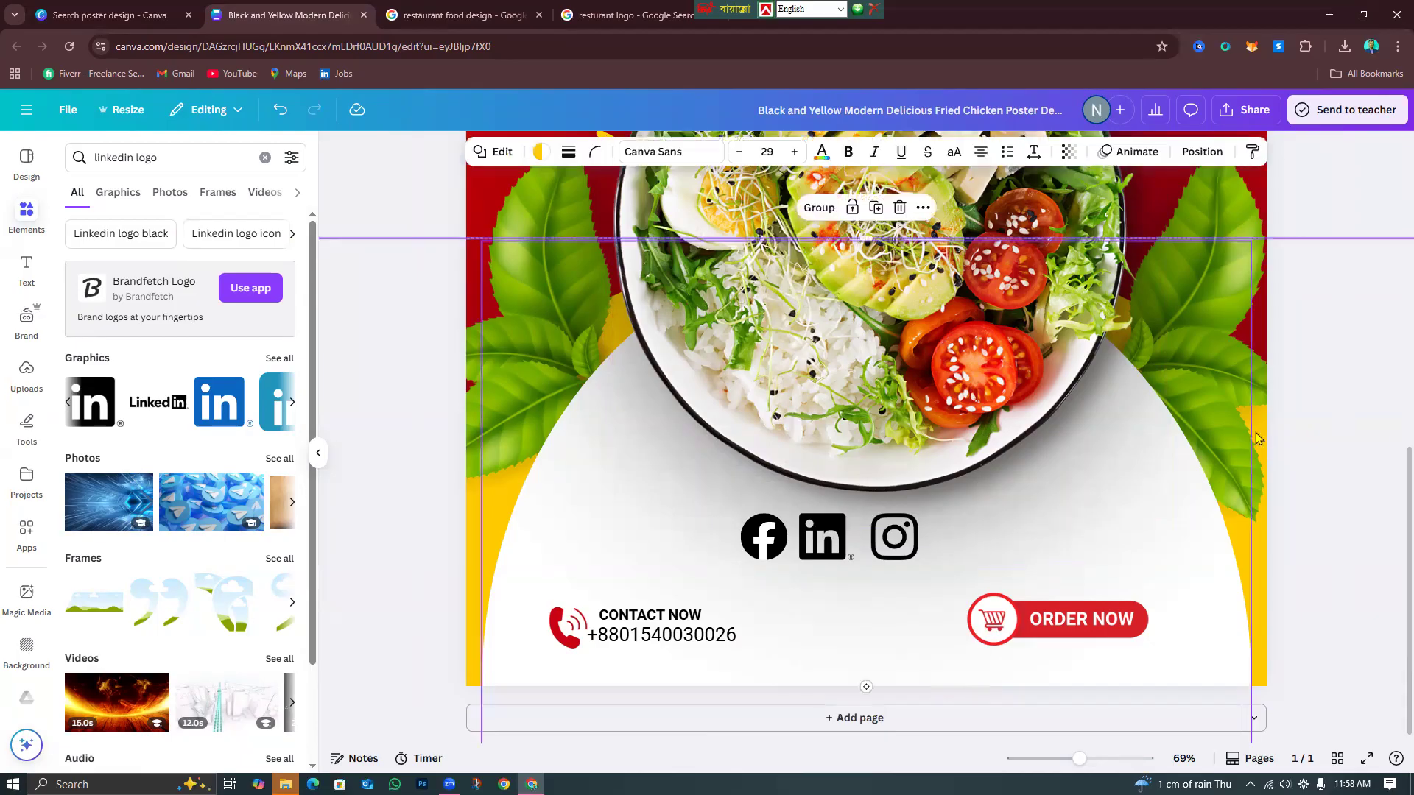
left_click(1355, 430)
left_click(1221, 435)
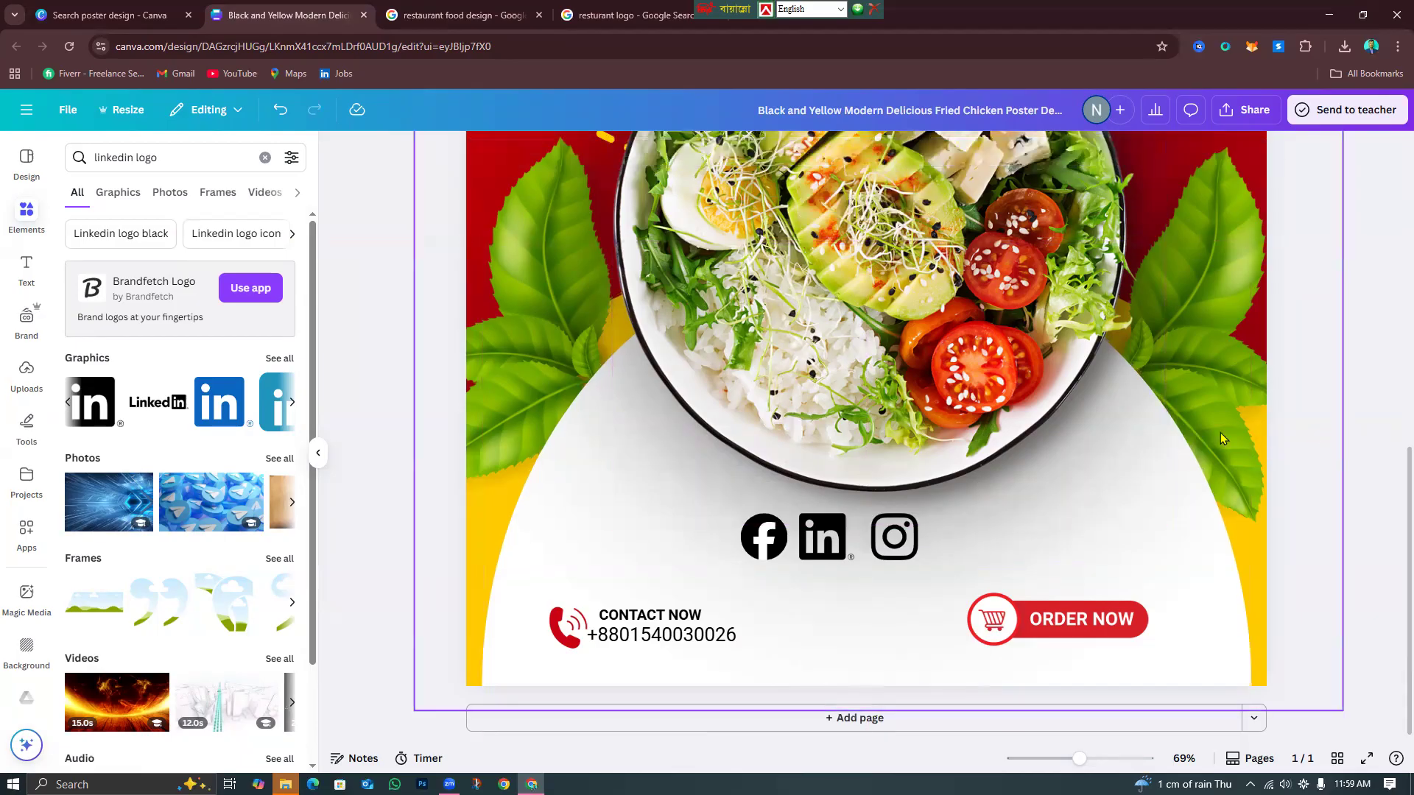
left_click(1166, 442)
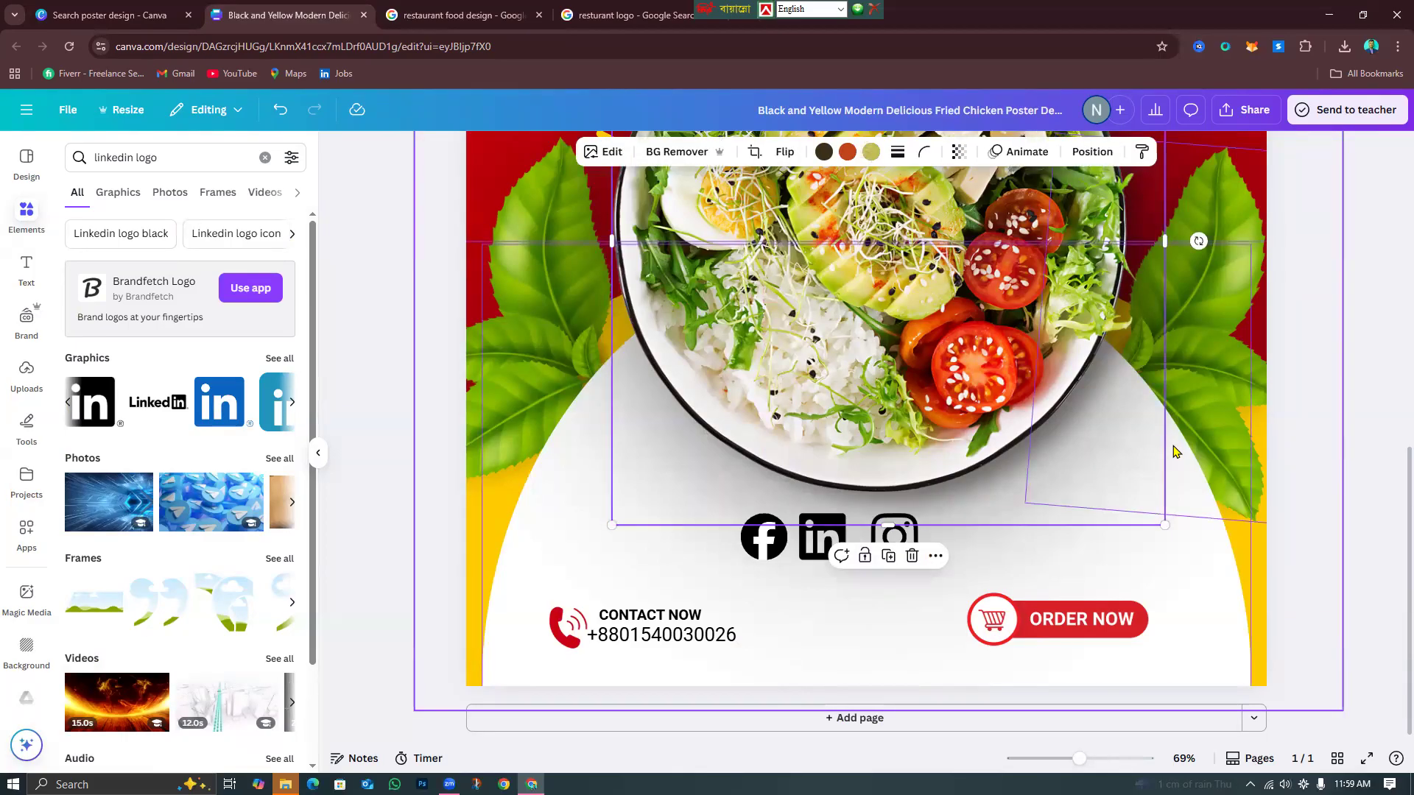
left_click(1173, 446)
double_click(1182, 451)
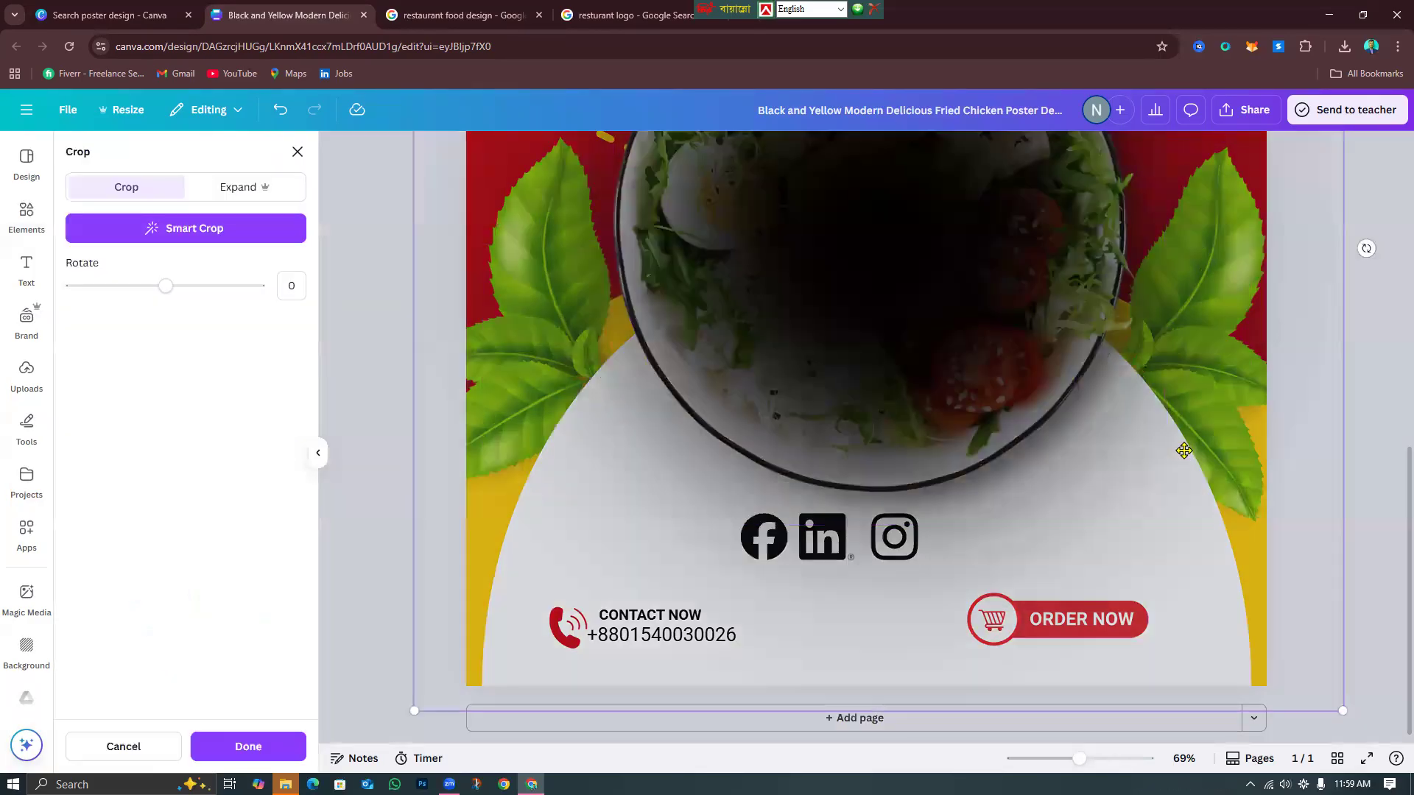
left_click(298, 749)
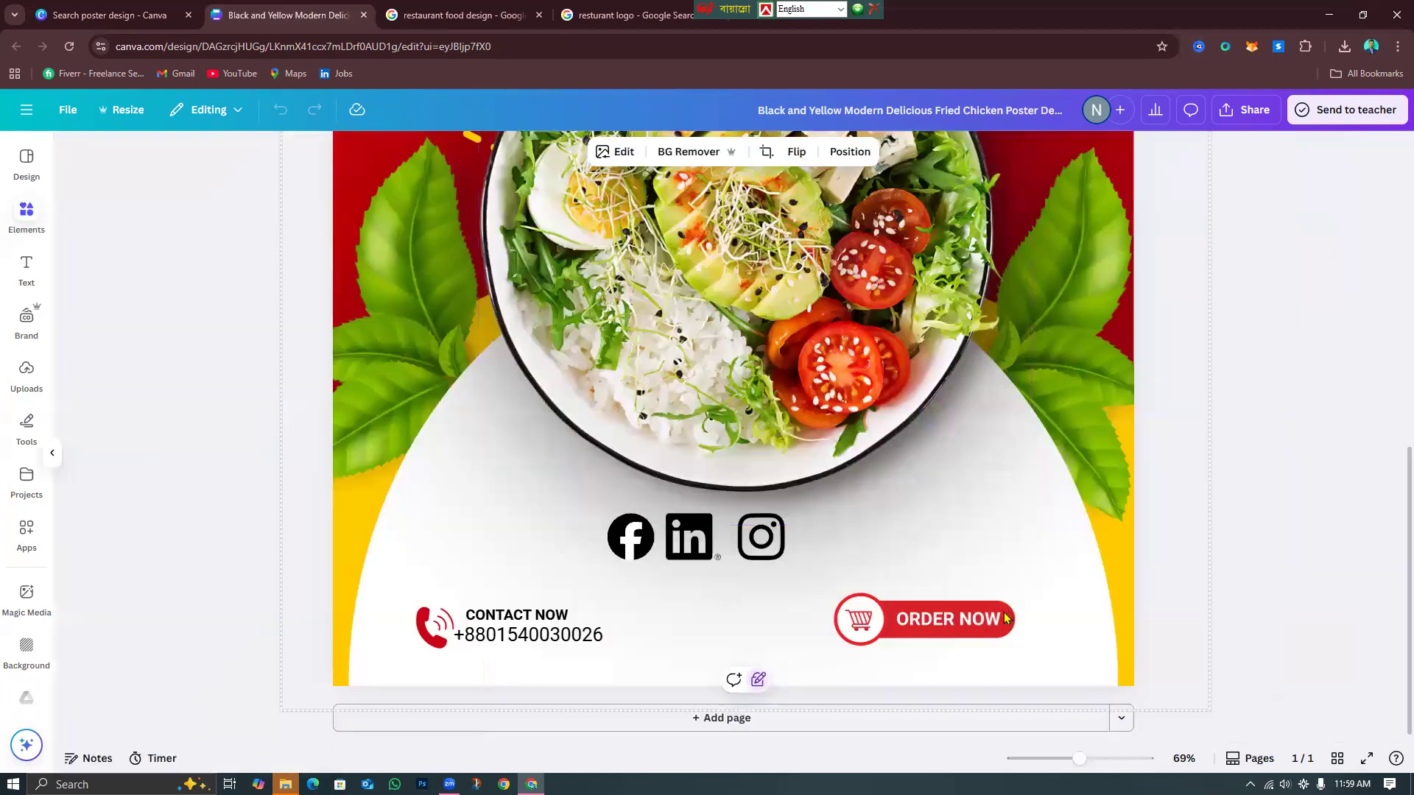
Undo a nudge of the three social icons and zoom out to 31% to see the whole poster.
left_click_drag(895, 585, 739, 511)
left_click_drag(824, 543, 829, 543)
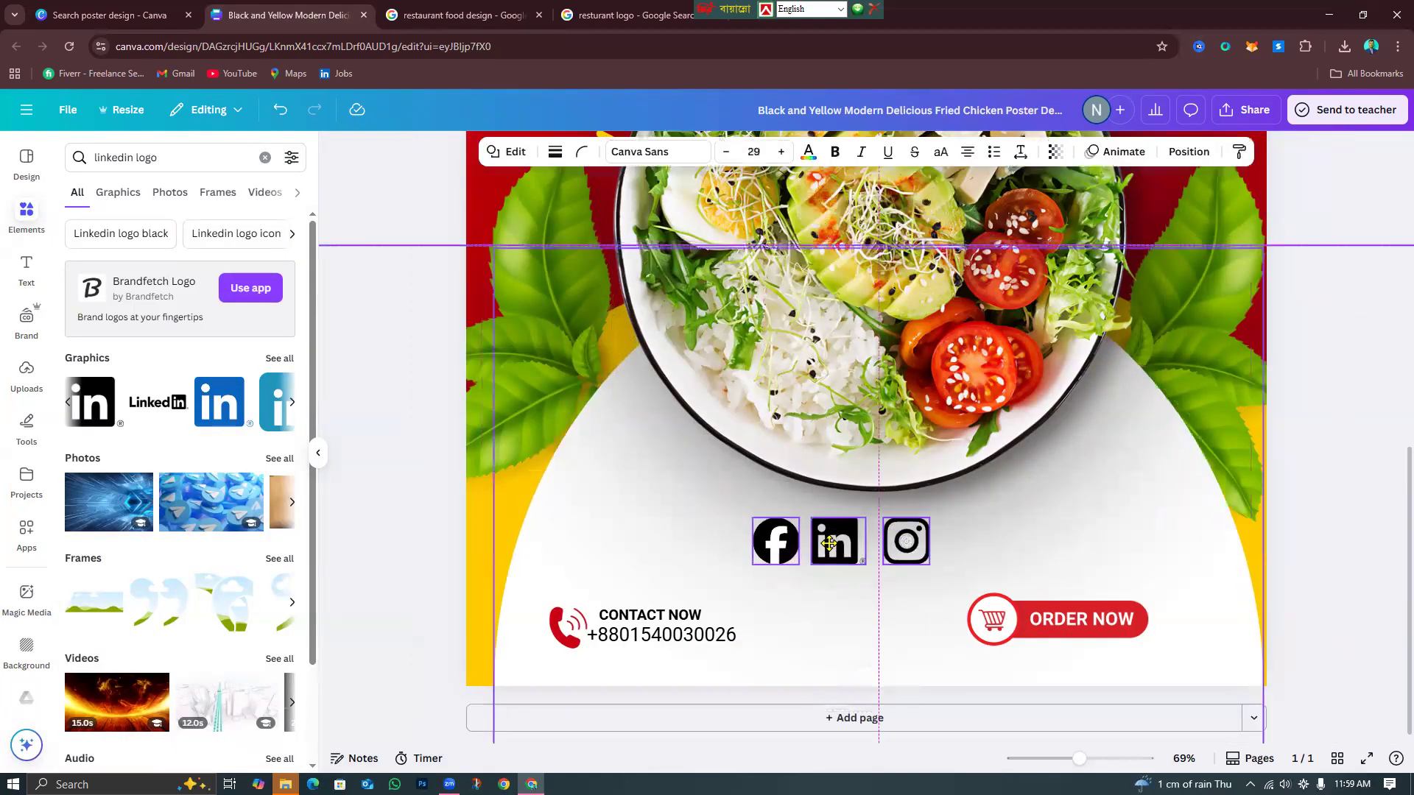
left_click(280, 109)
left_click(1348, 485)
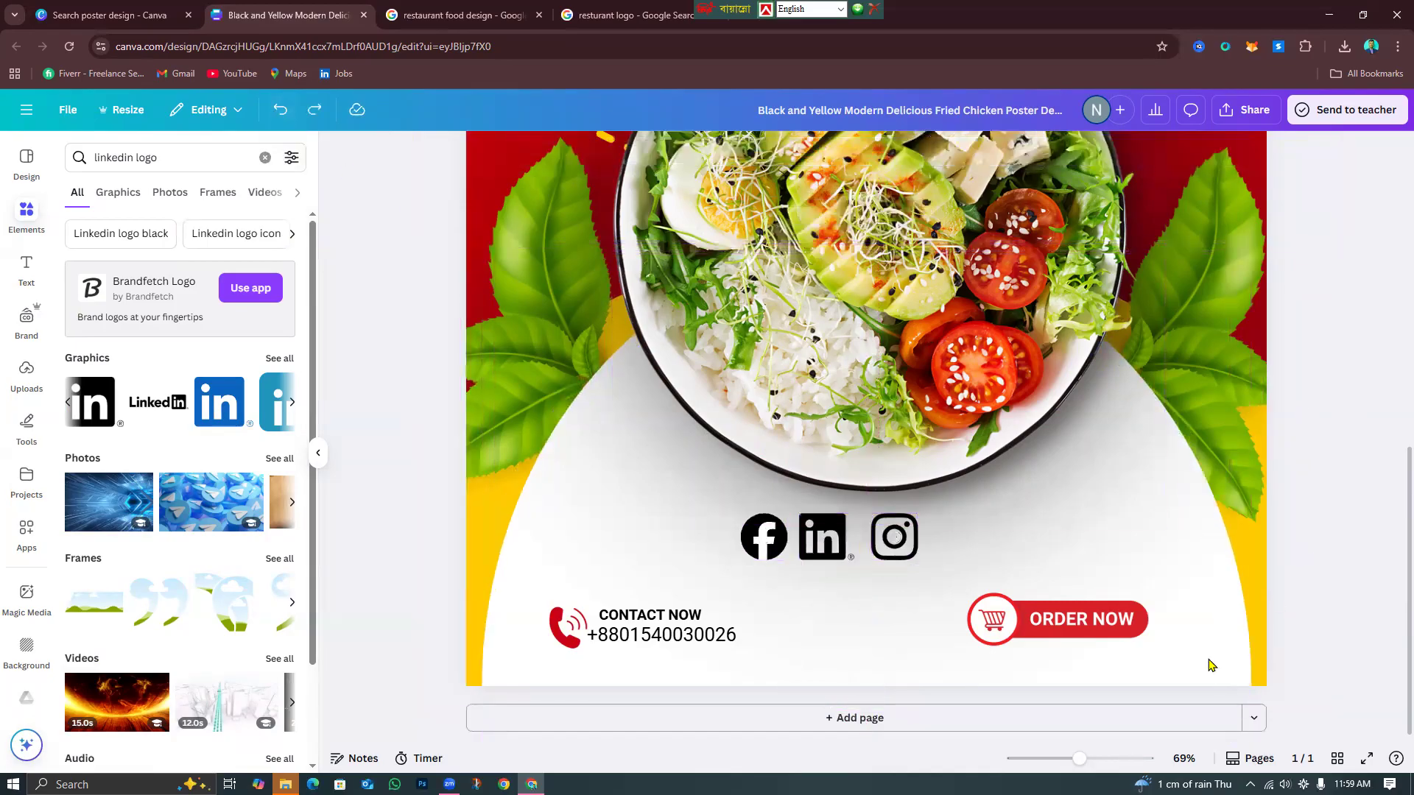
left_click(1243, 685)
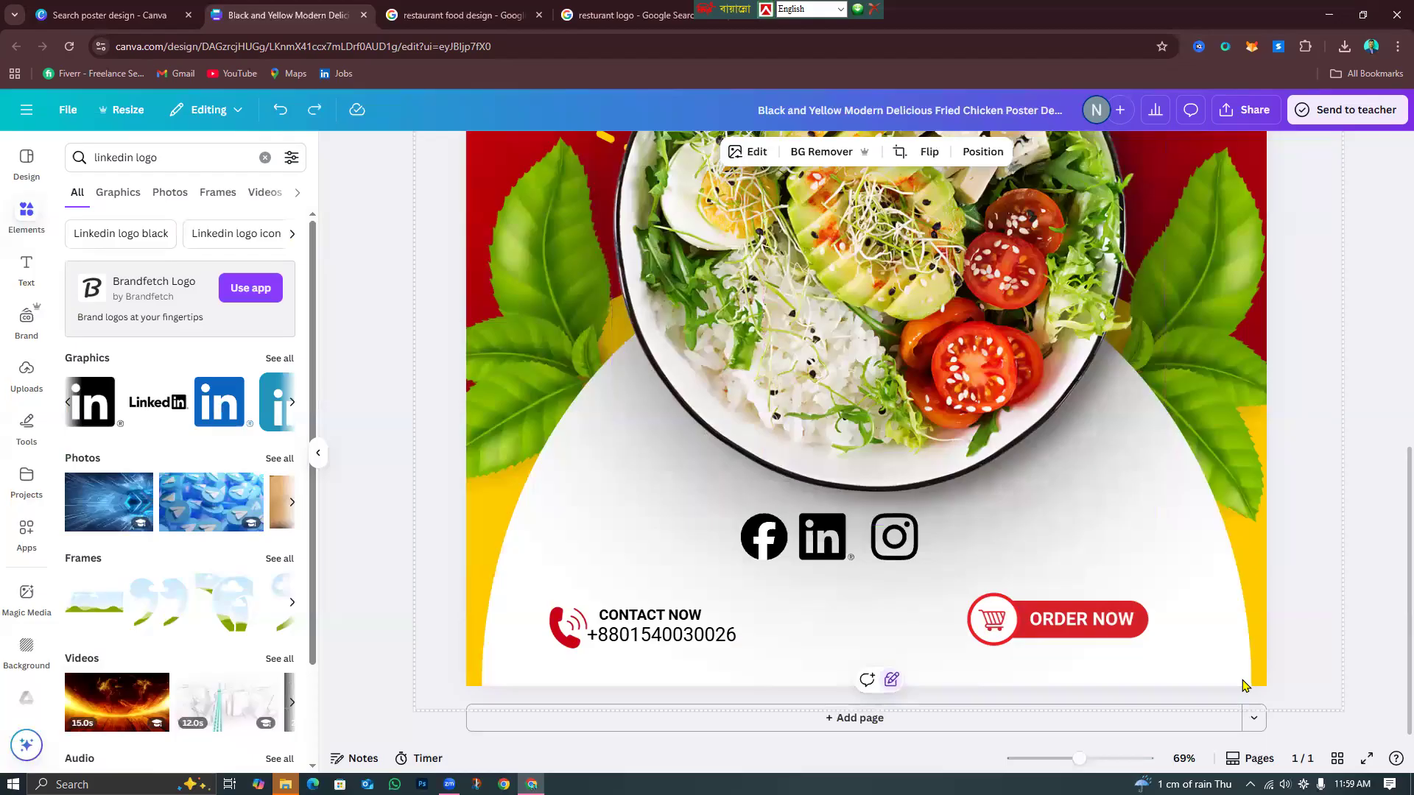
left_click(1052, 764)
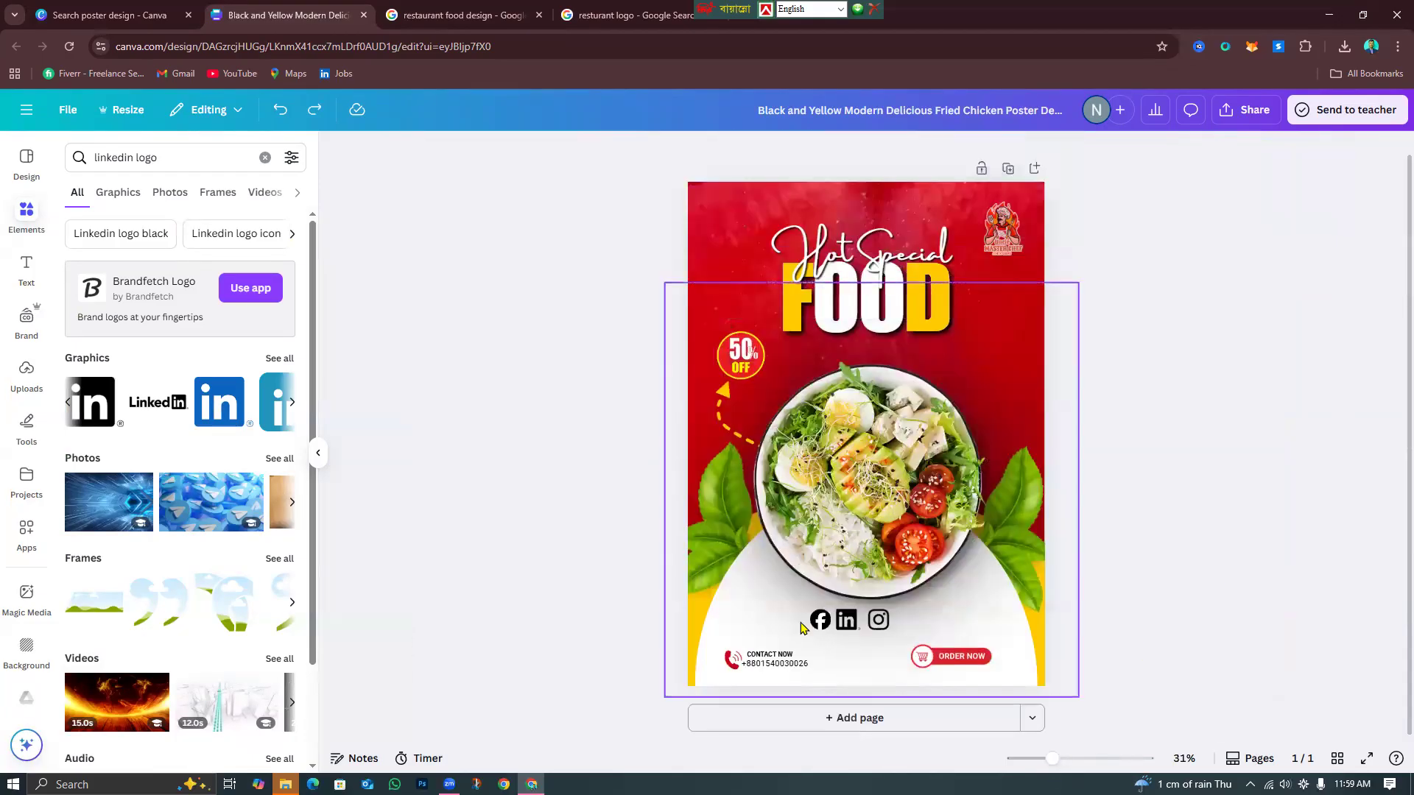
Shrink the LinkedIn icon and drag Instagram, LinkedIn and Facebook into a row at the top-left corner.
left_click(852, 627)
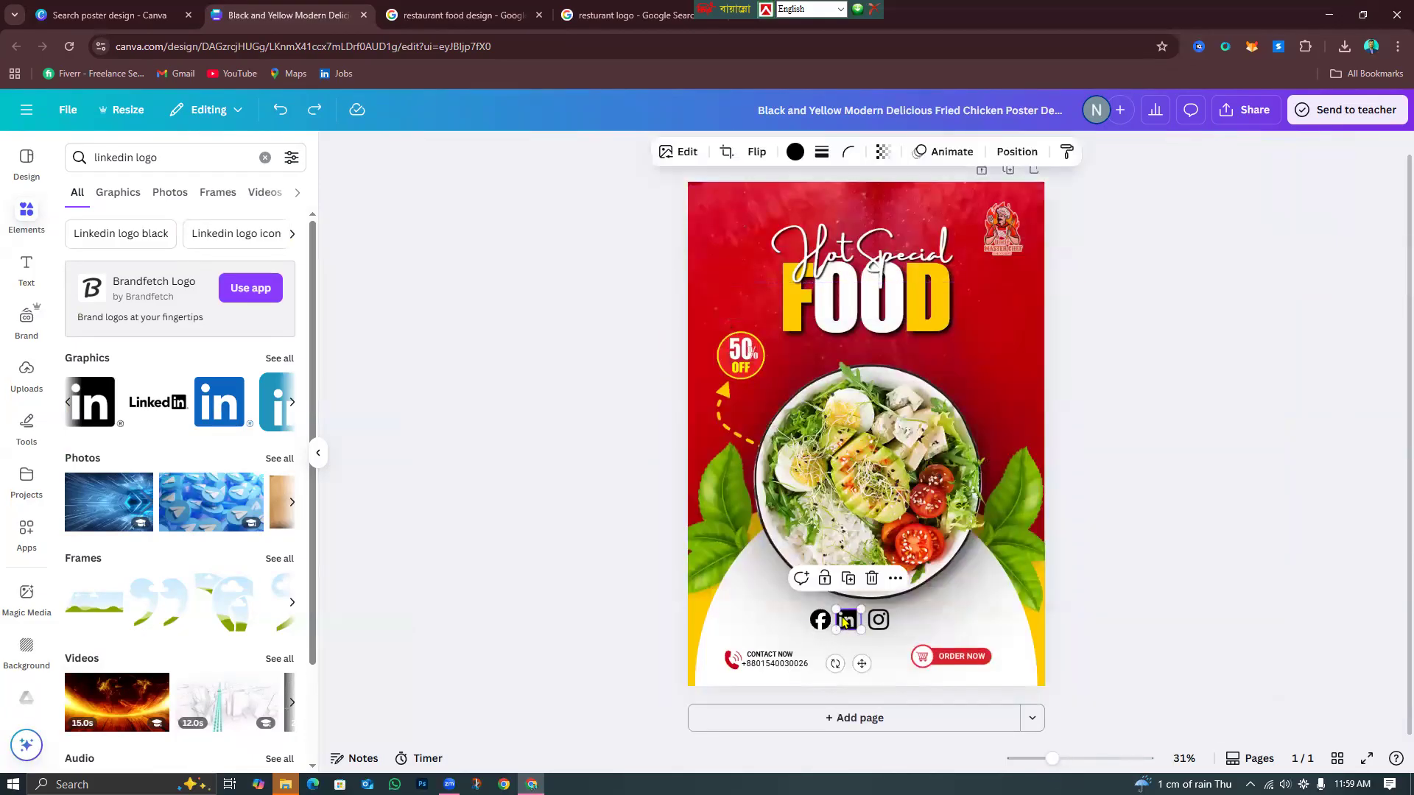
left_click_drag(838, 609, 709, 209)
left_click(813, 615)
left_click(878, 624)
left_click(1090, 631)
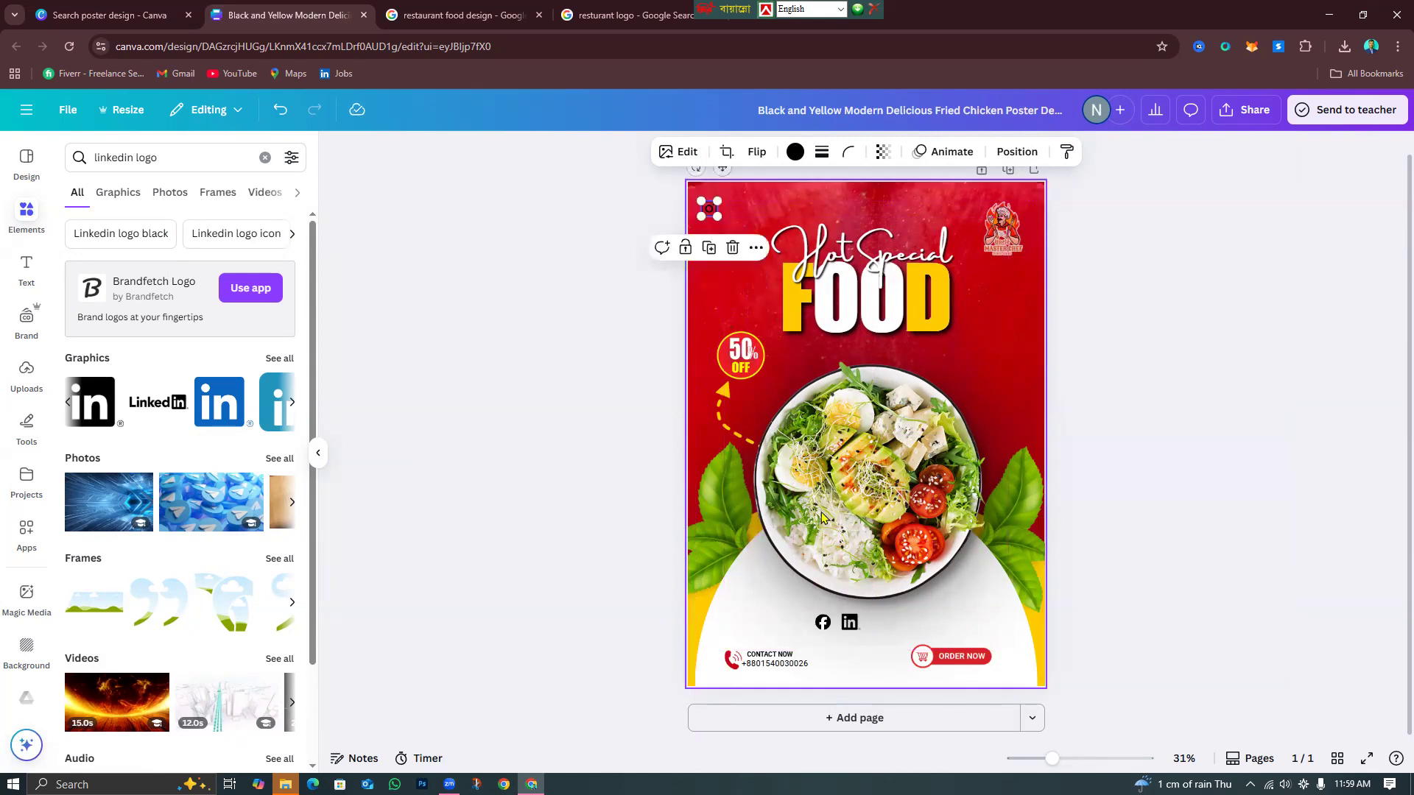
left_click_drag(862, 625, 735, 210)
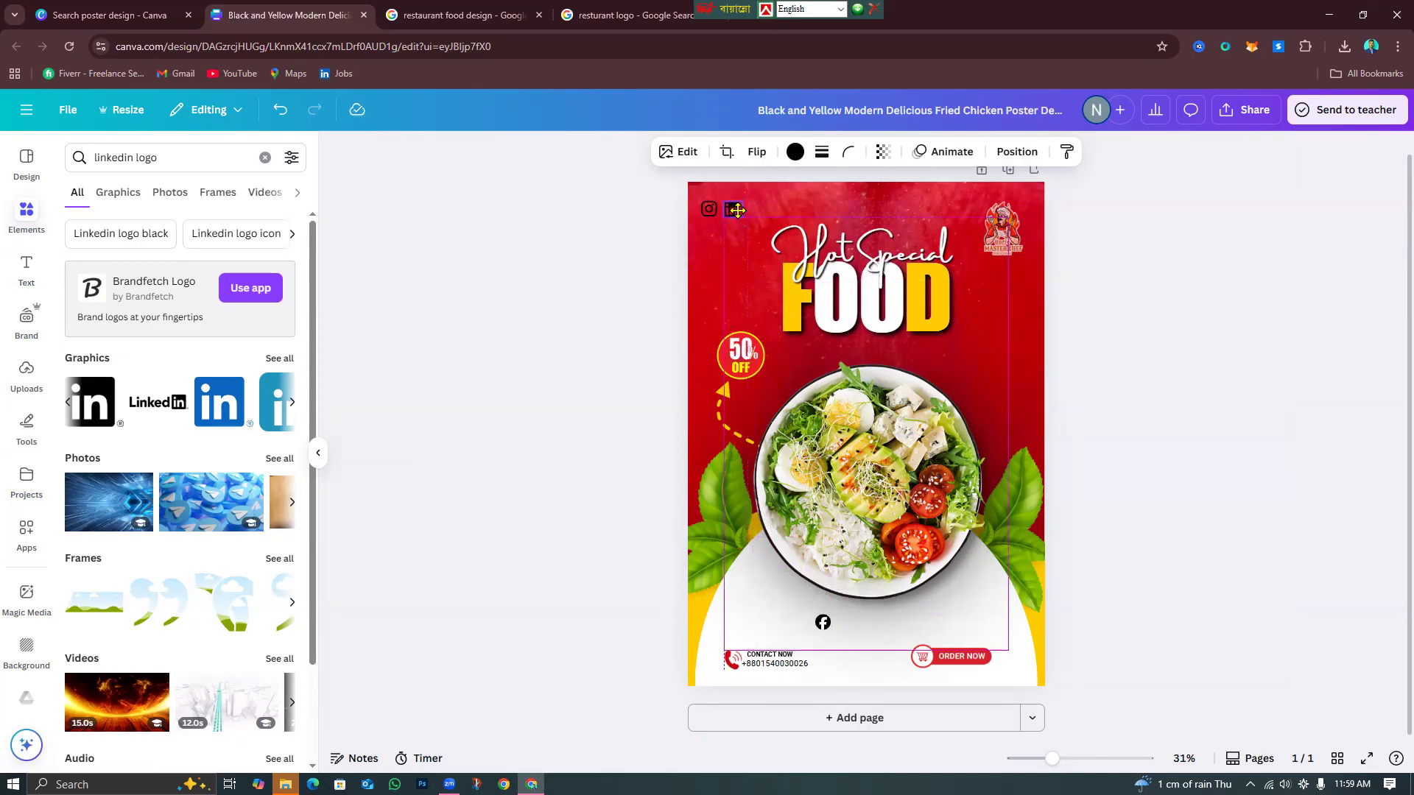
left_click(823, 625)
left_click_drag(823, 624, 755, 209)
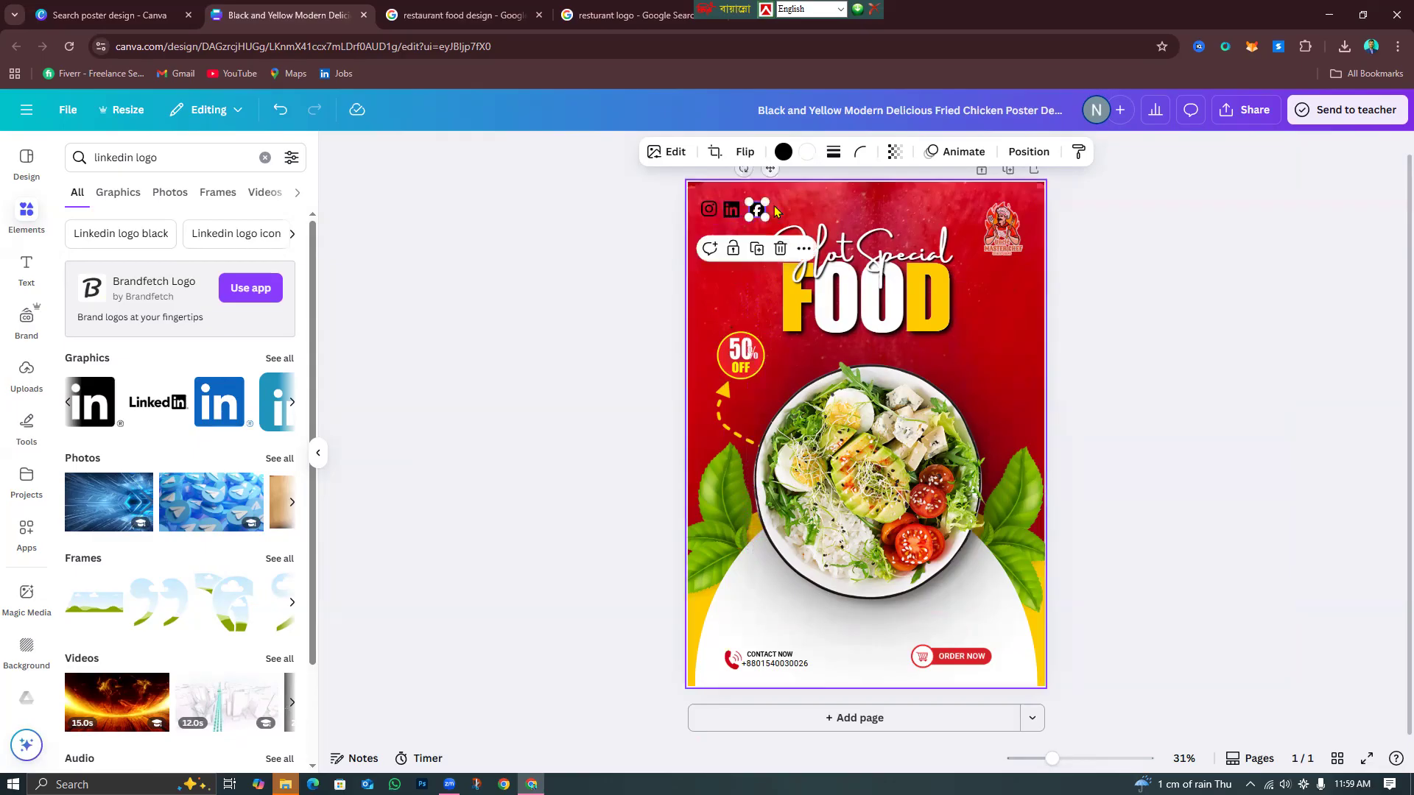
Recolour the Instagram, LinkedIn and Facebook icons white.
left_click(708, 209)
left_click(800, 154)
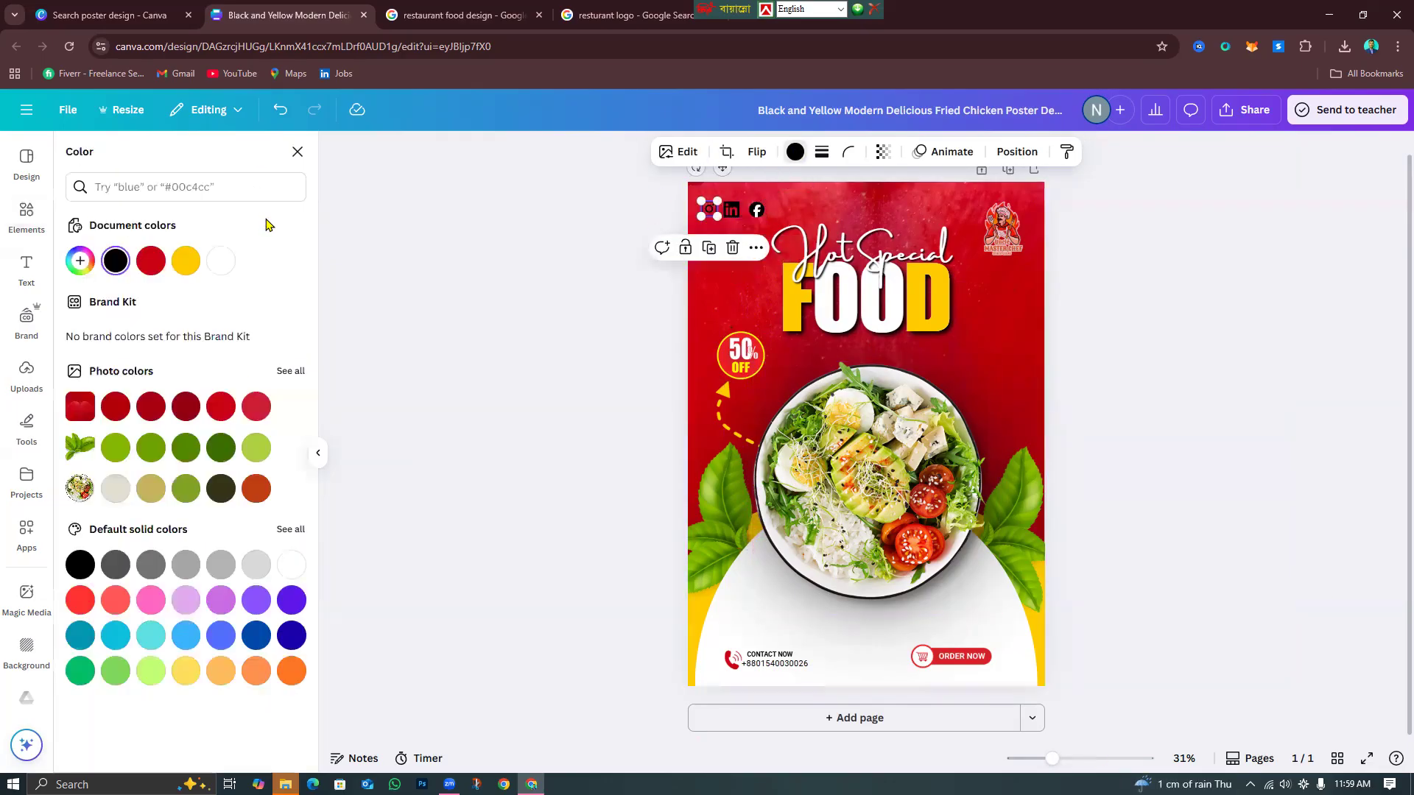
left_click(229, 264)
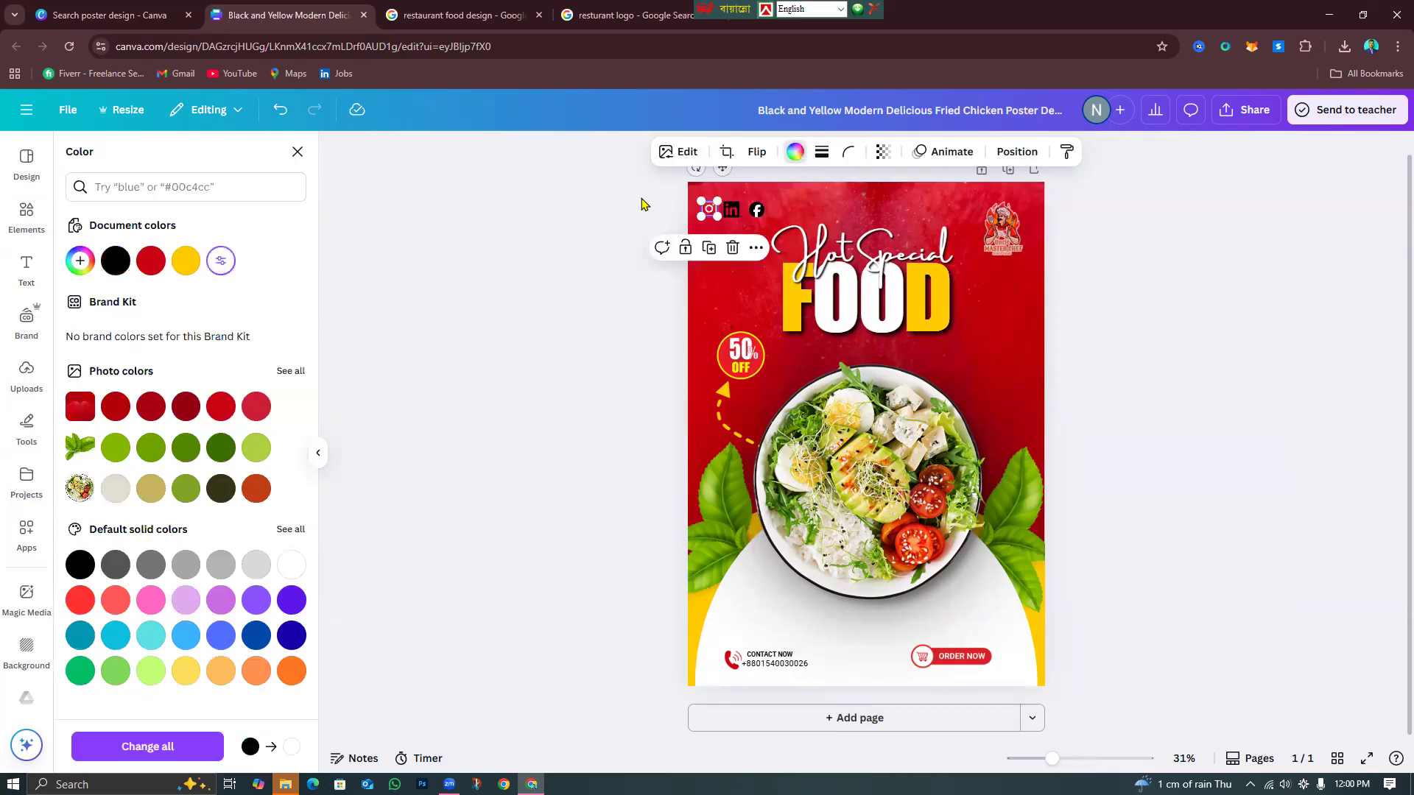
left_click(729, 210)
left_click(221, 261)
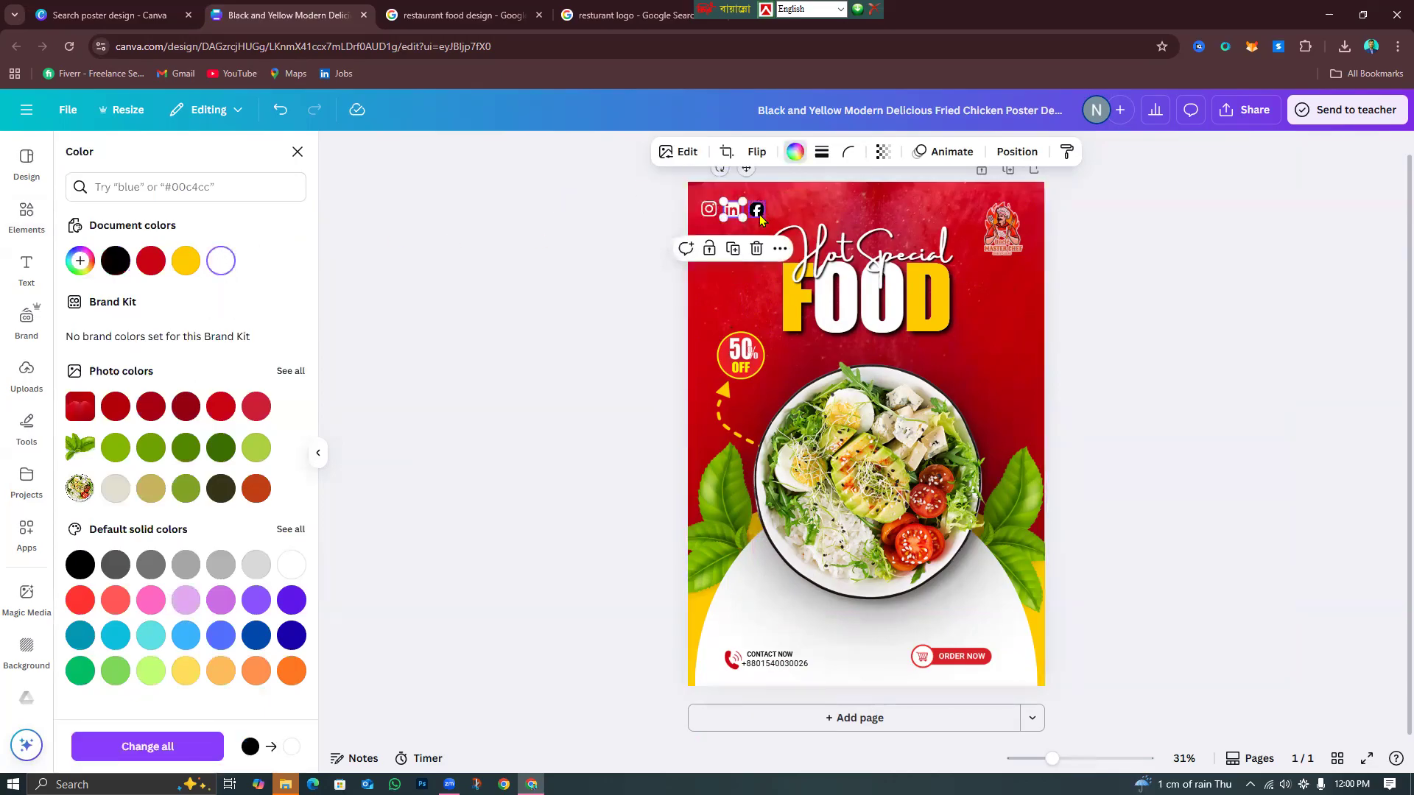
left_click(759, 216)
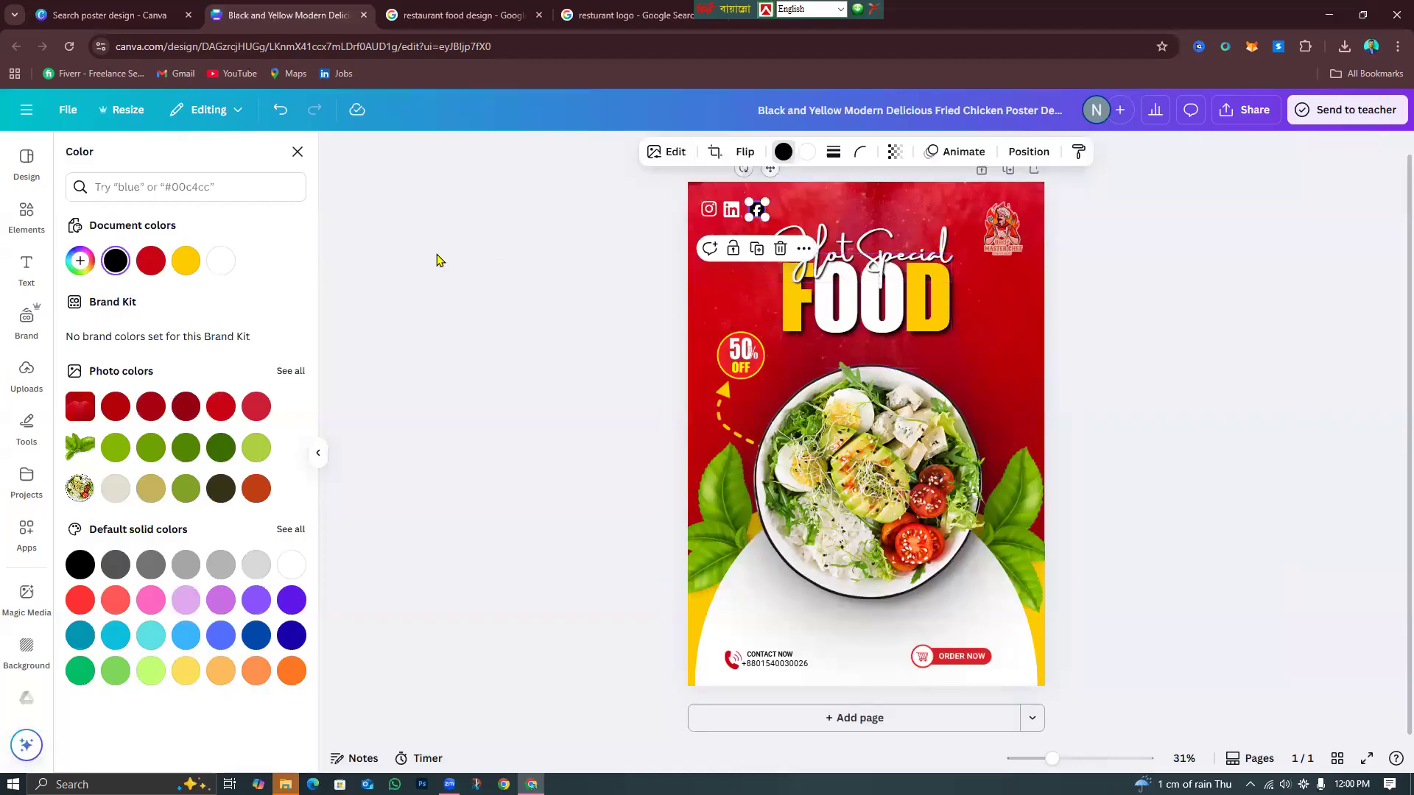
left_click(221, 265)
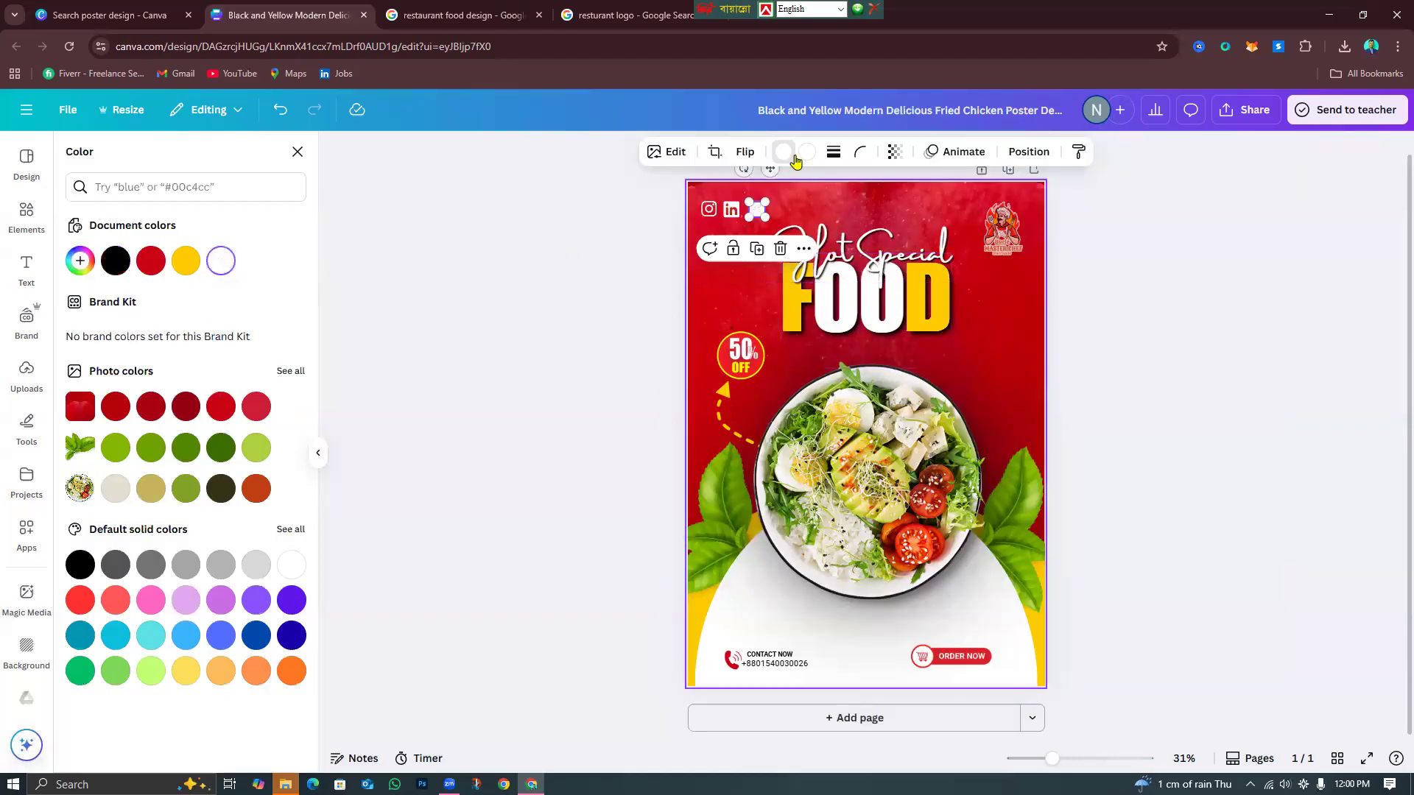
left_click(151, 261)
left_click(1269, 360)
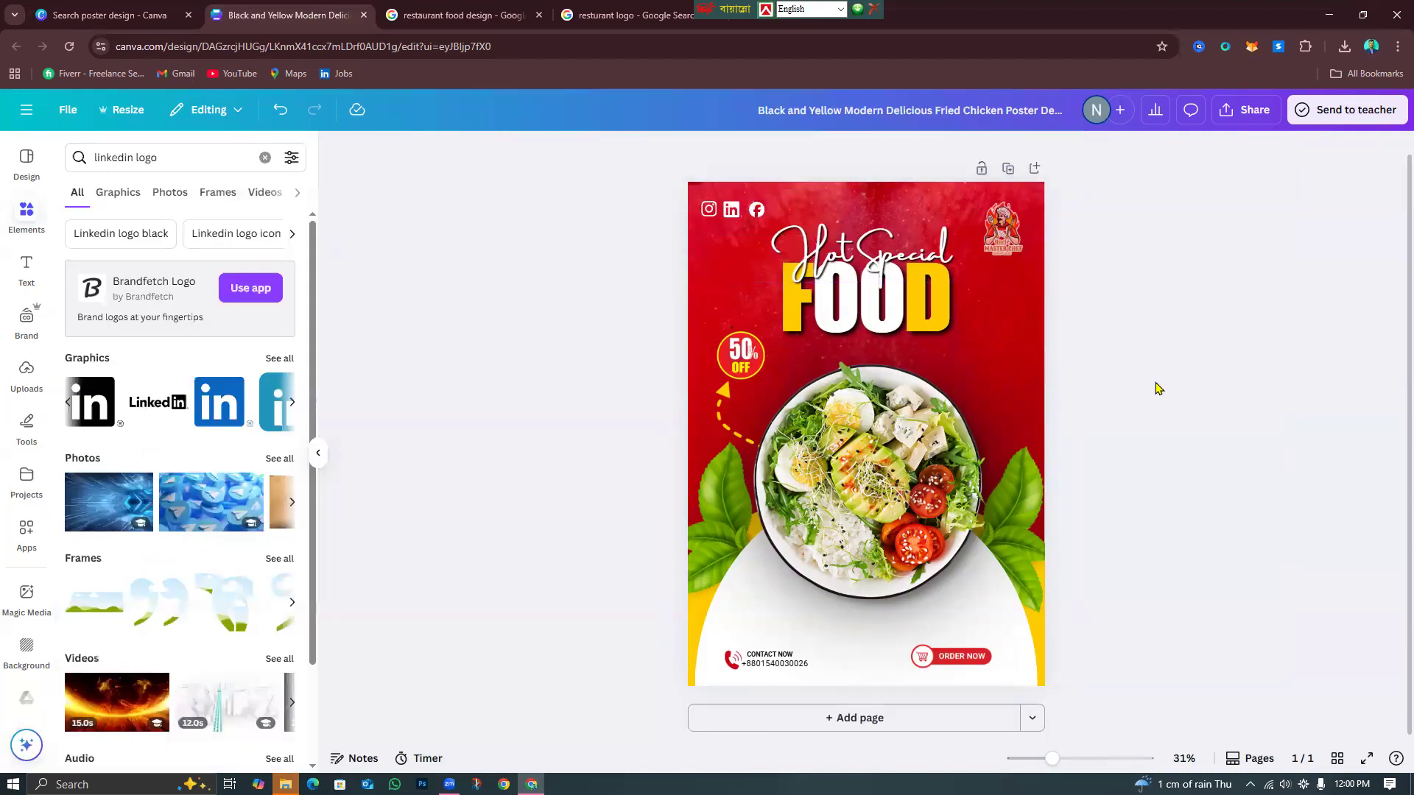
Lower each social icon's transparency to about 83–89 so they look softened.
left_click(709, 209)
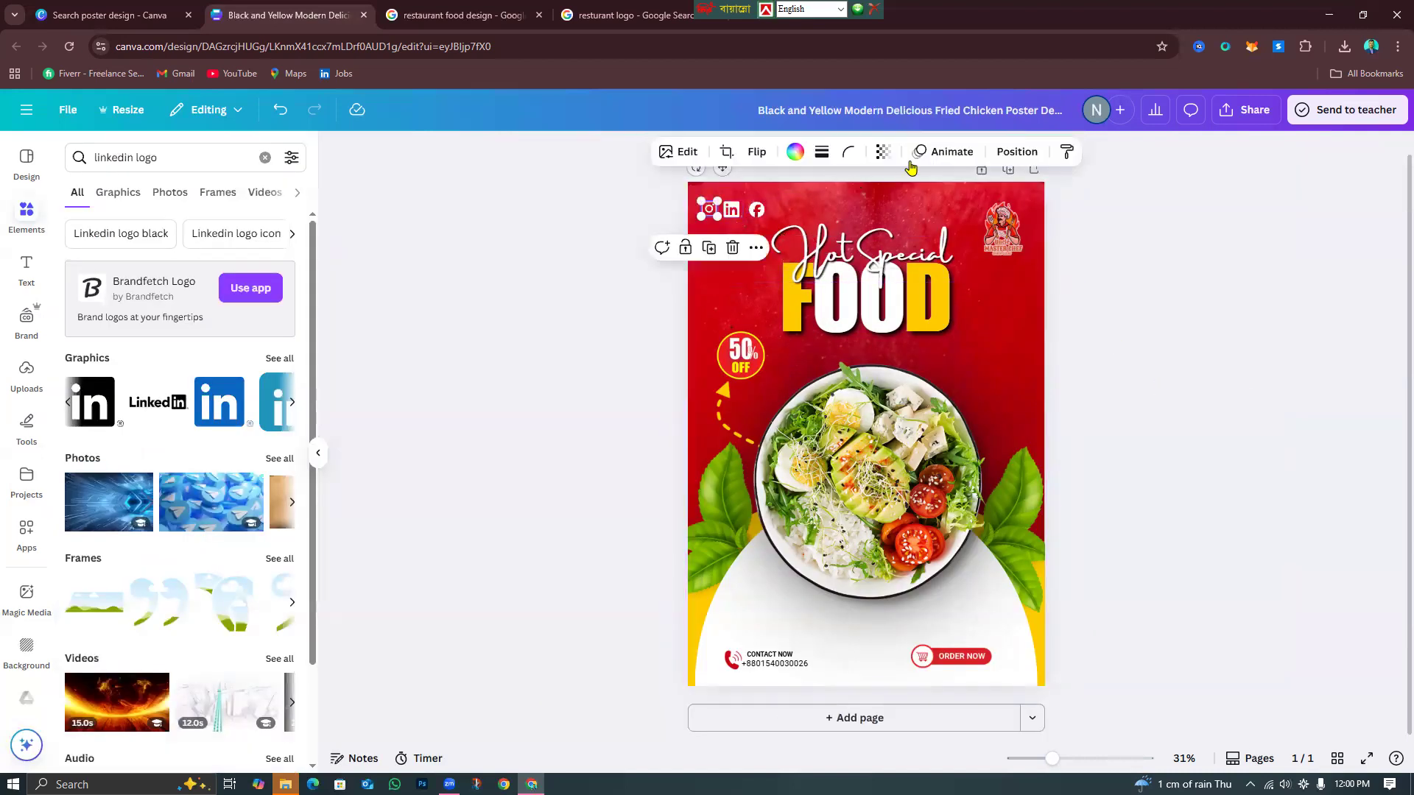
left_click(883, 152)
left_click_drag(922, 212, 906, 215)
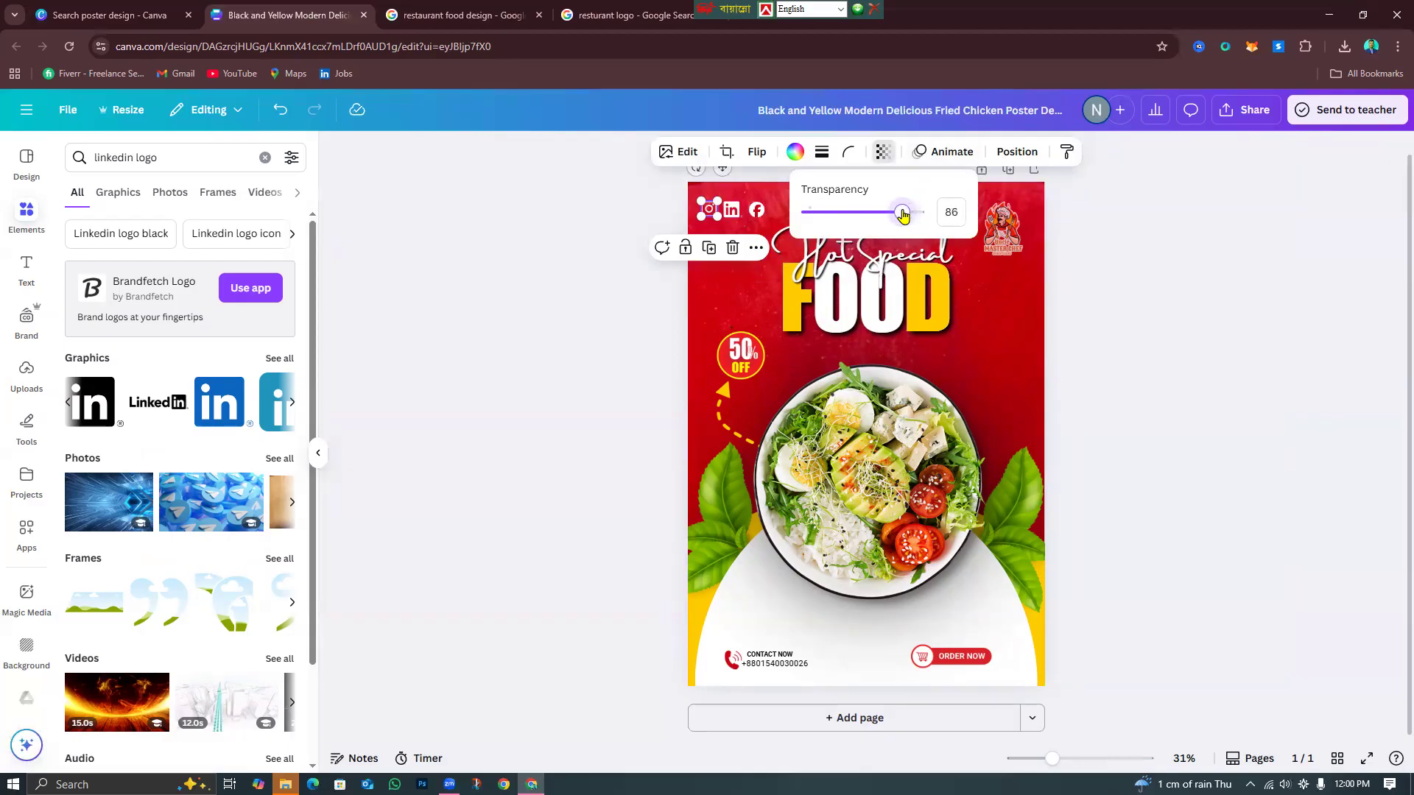
left_click(732, 210)
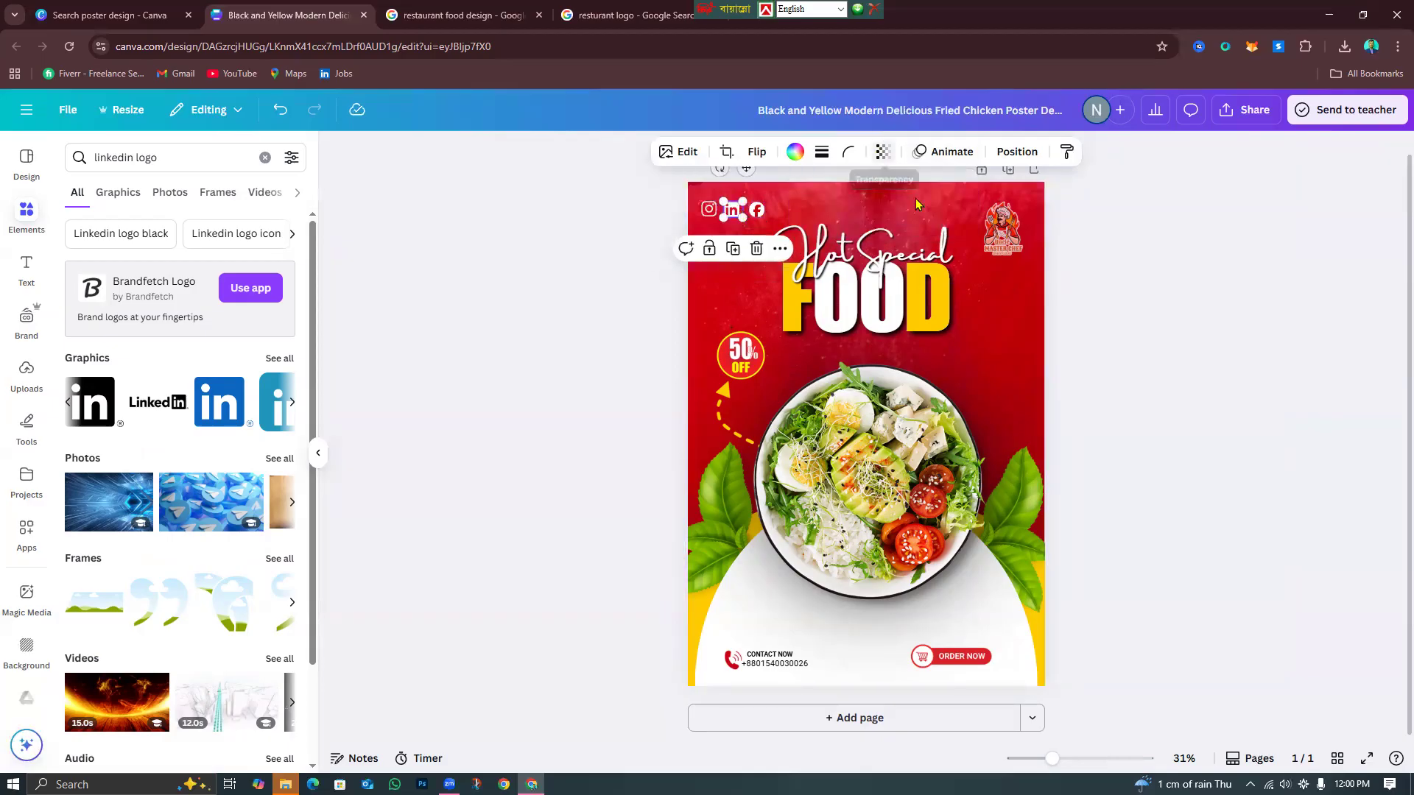
left_click(886, 152)
left_click_drag(922, 213, 897, 213)
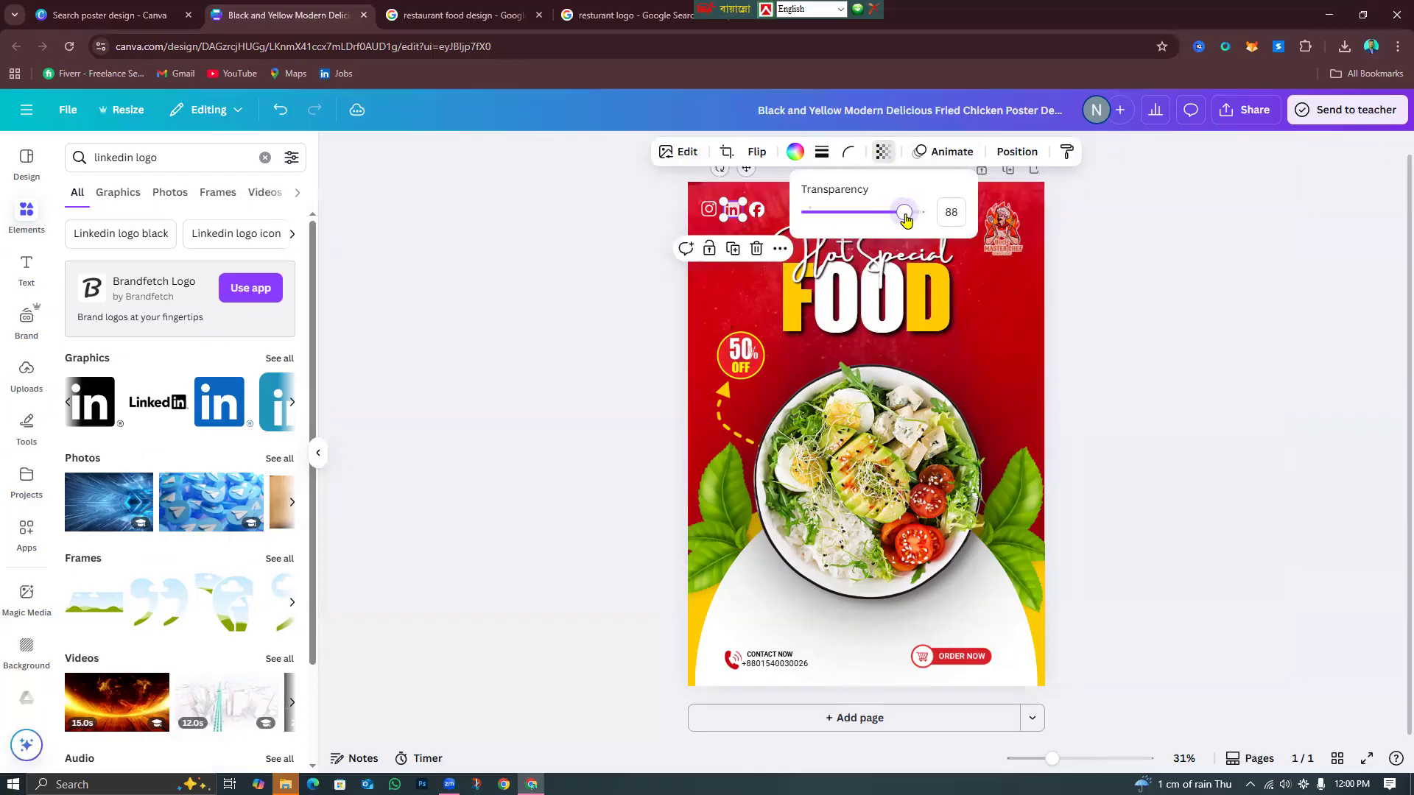
left_click(757, 210)
left_click(895, 152)
left_click_drag(929, 213, 913, 214)
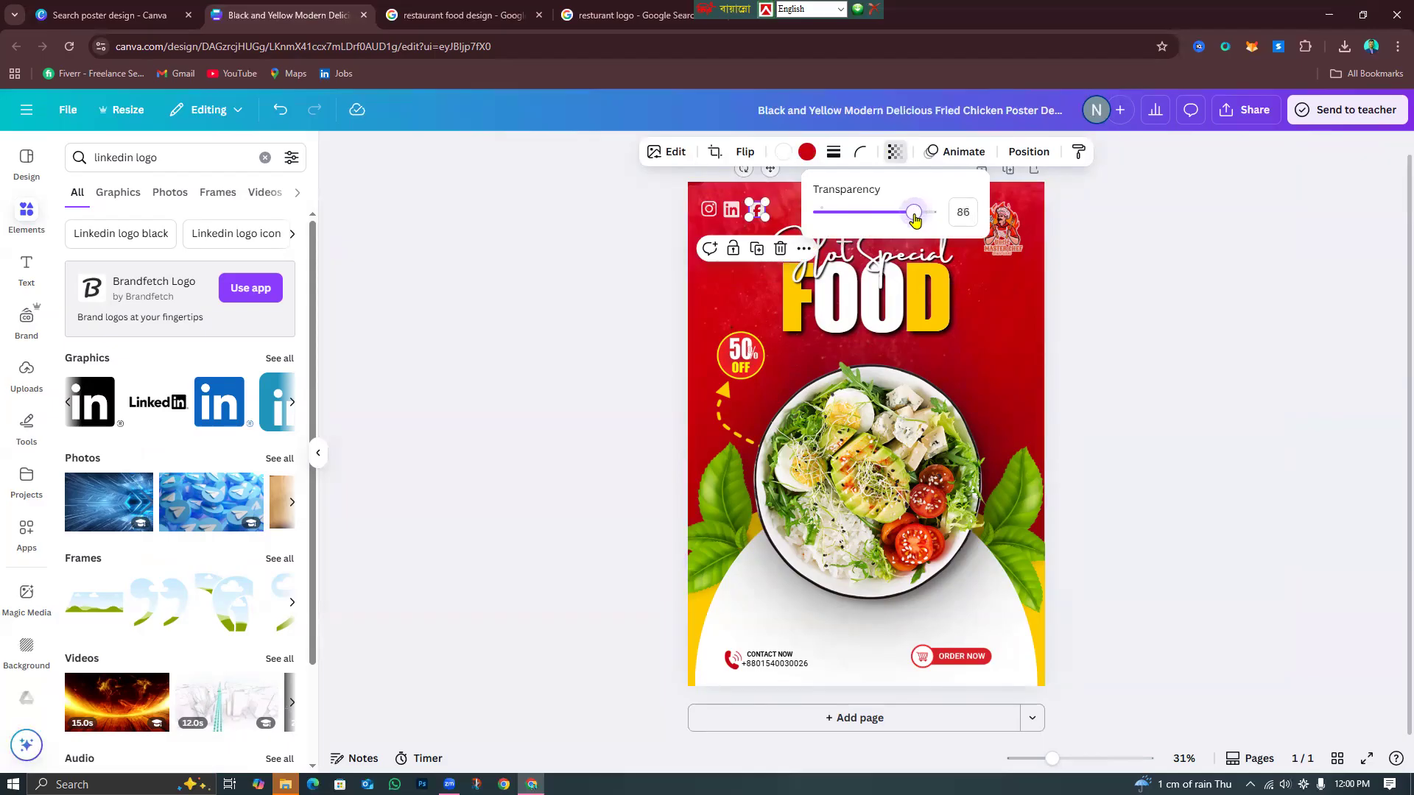
left_click(1088, 251)
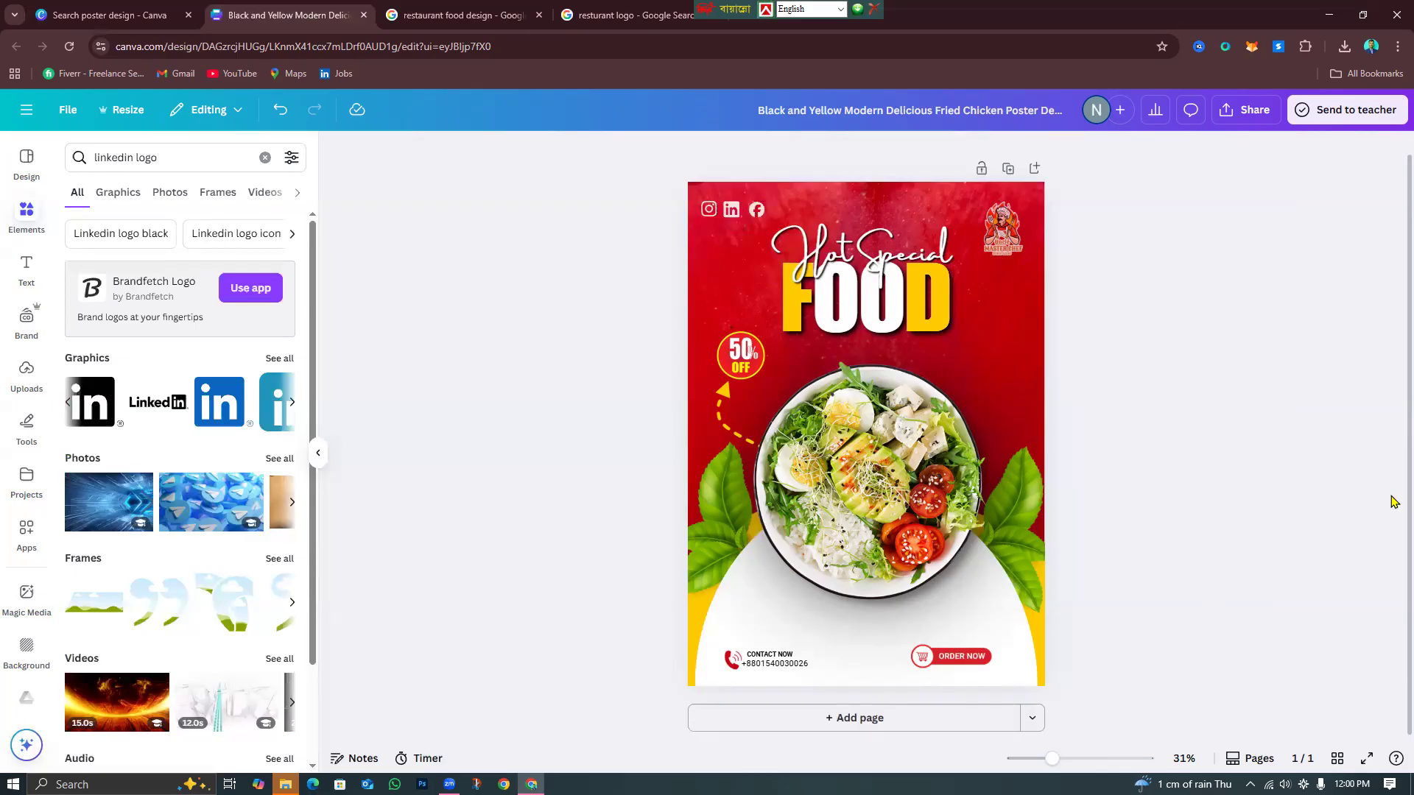
After checking the reference food designs, search Elements for 'foods' and show all graphics.
left_click(514, 6)
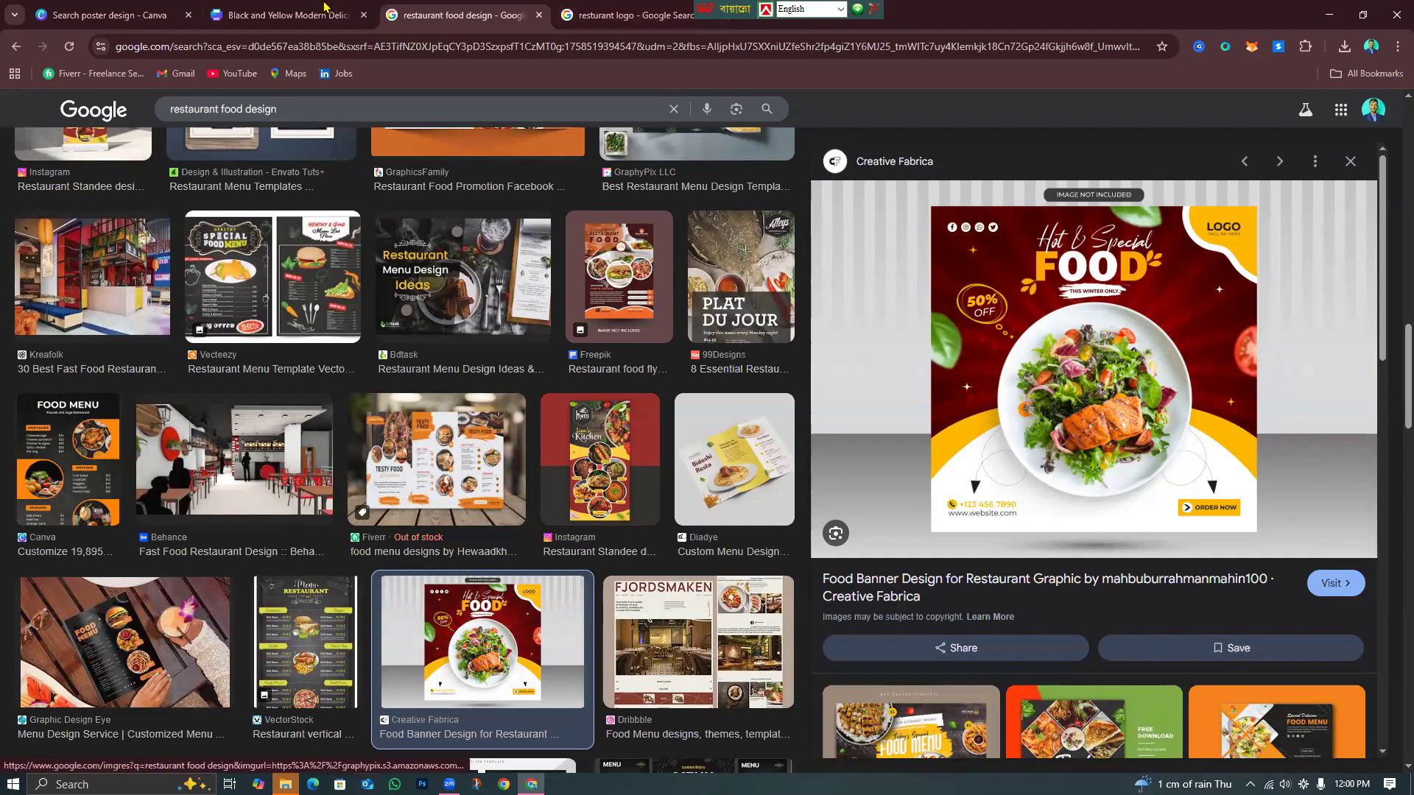
left_click(287, 14)
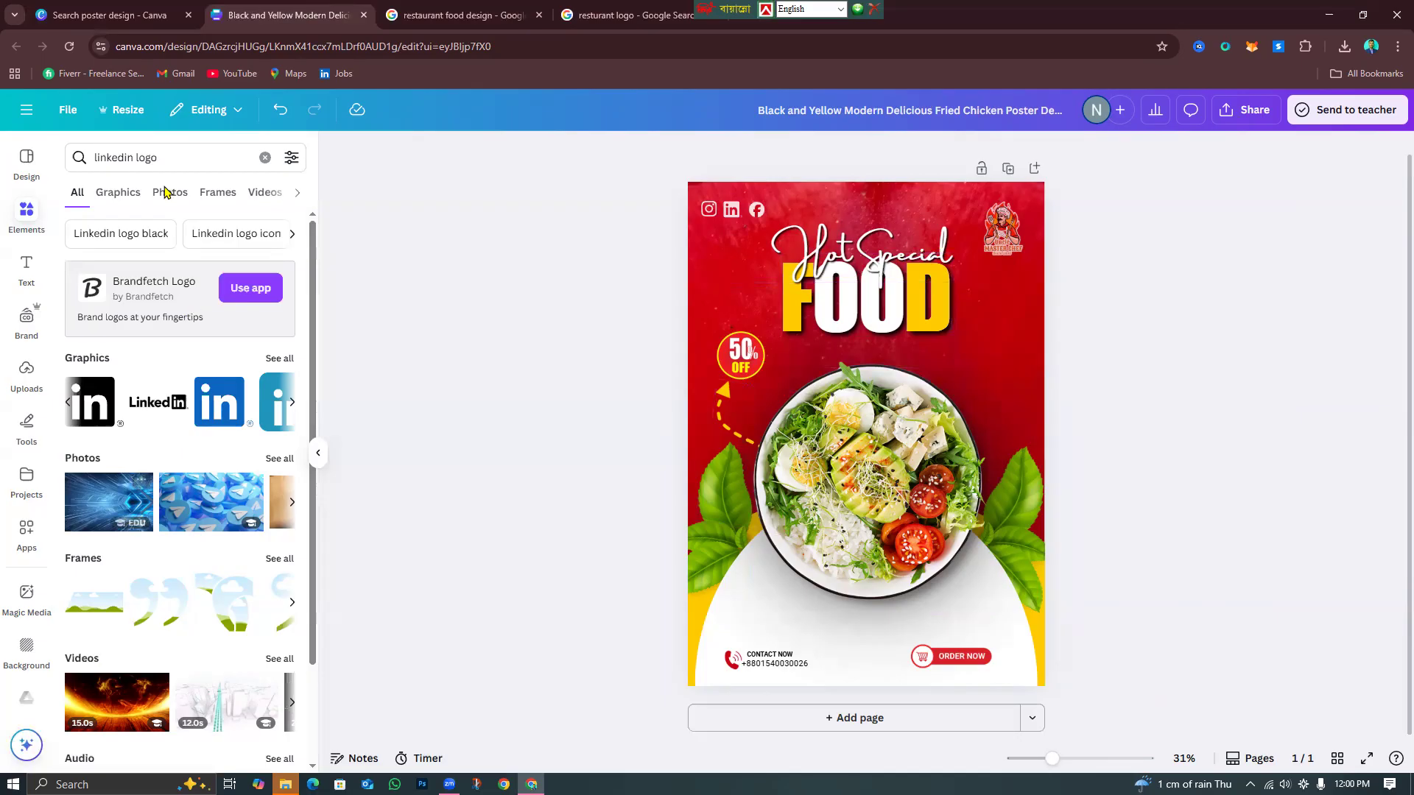
left_click(263, 158)
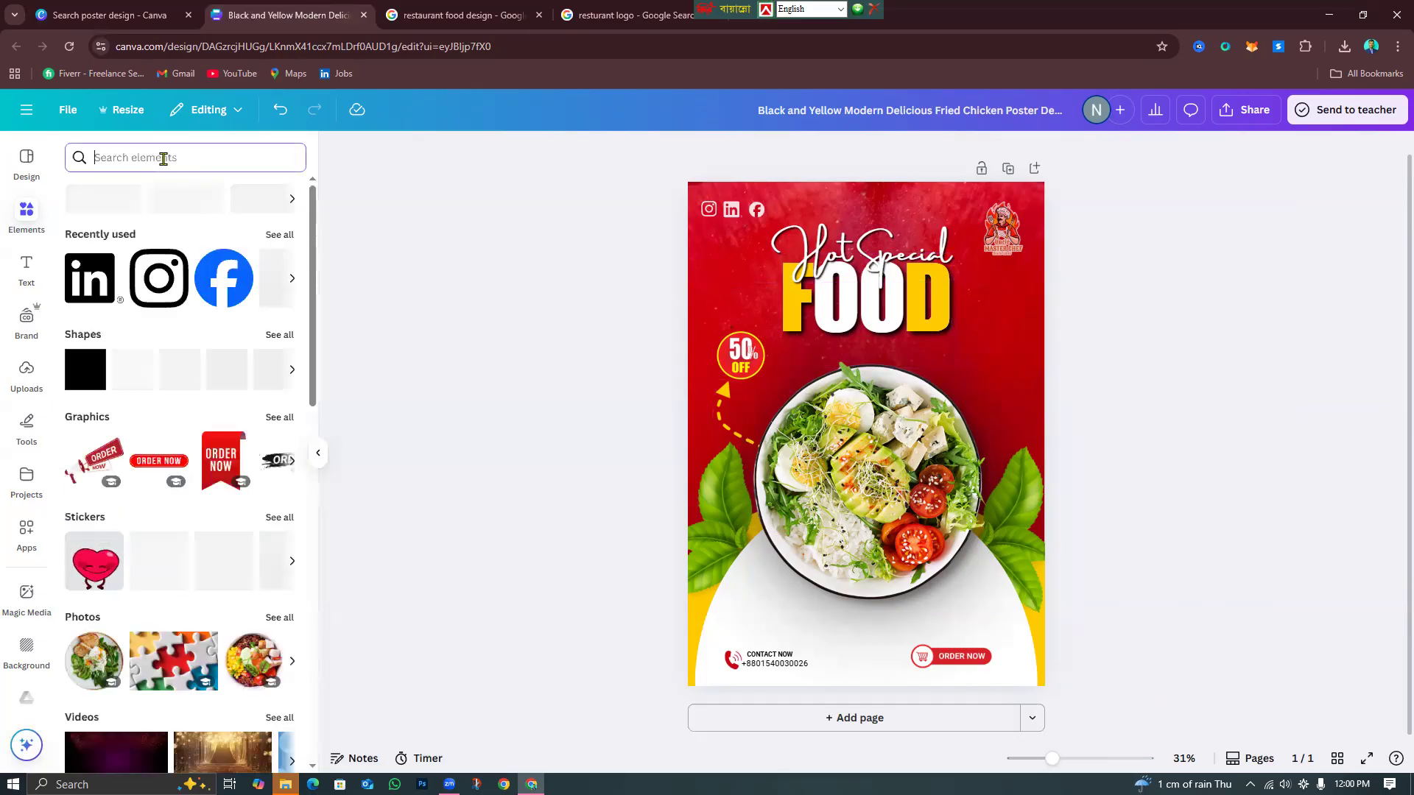
type("foods")
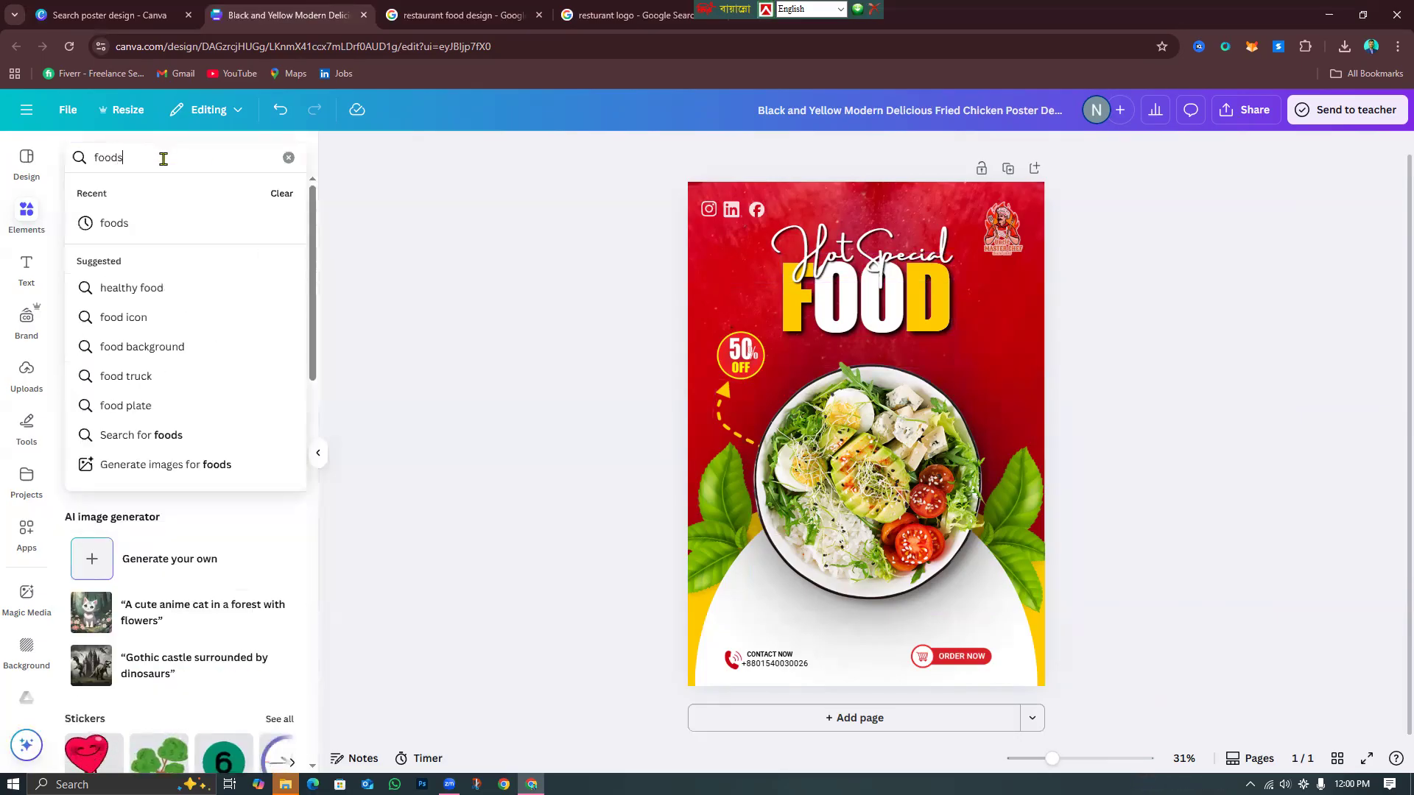
key("Return")
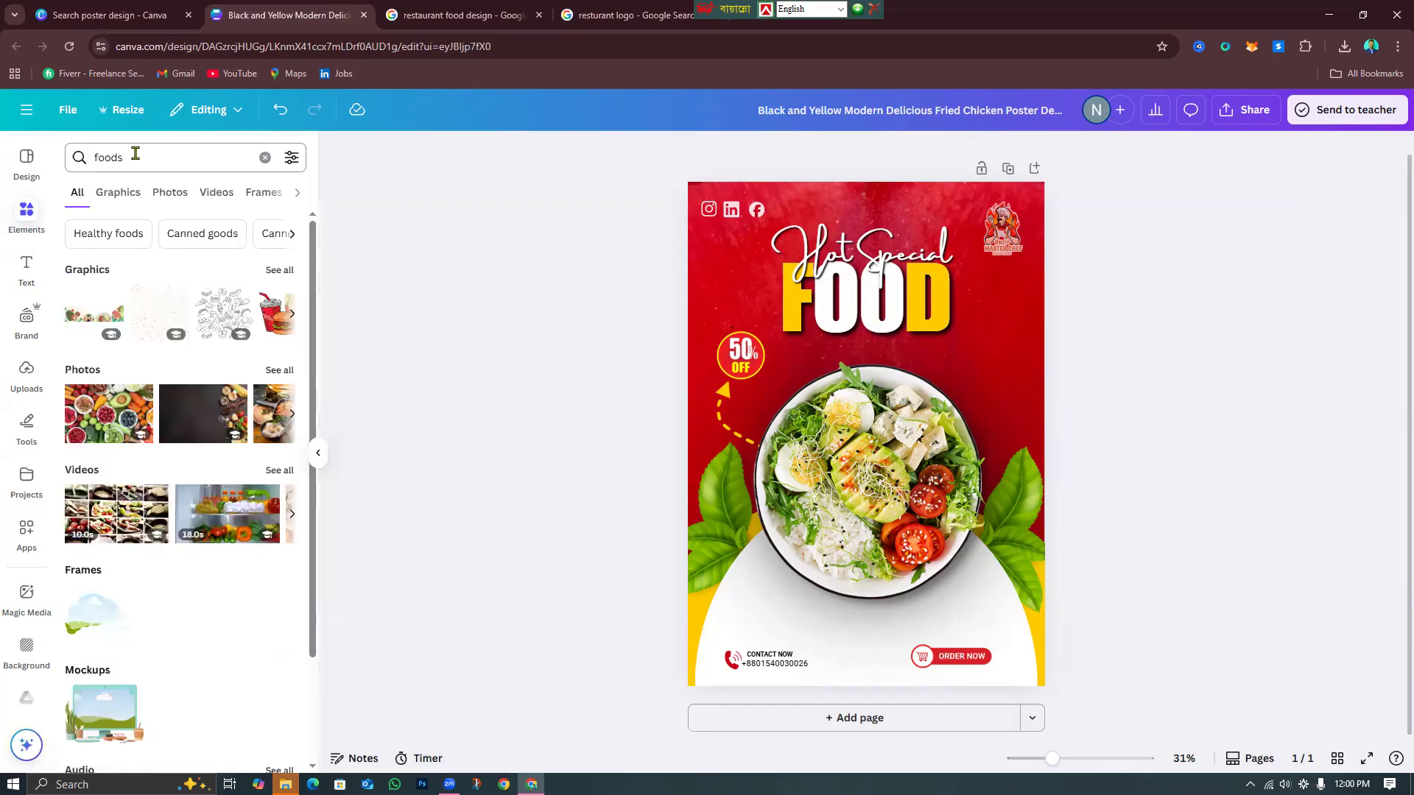
left_click(291, 272)
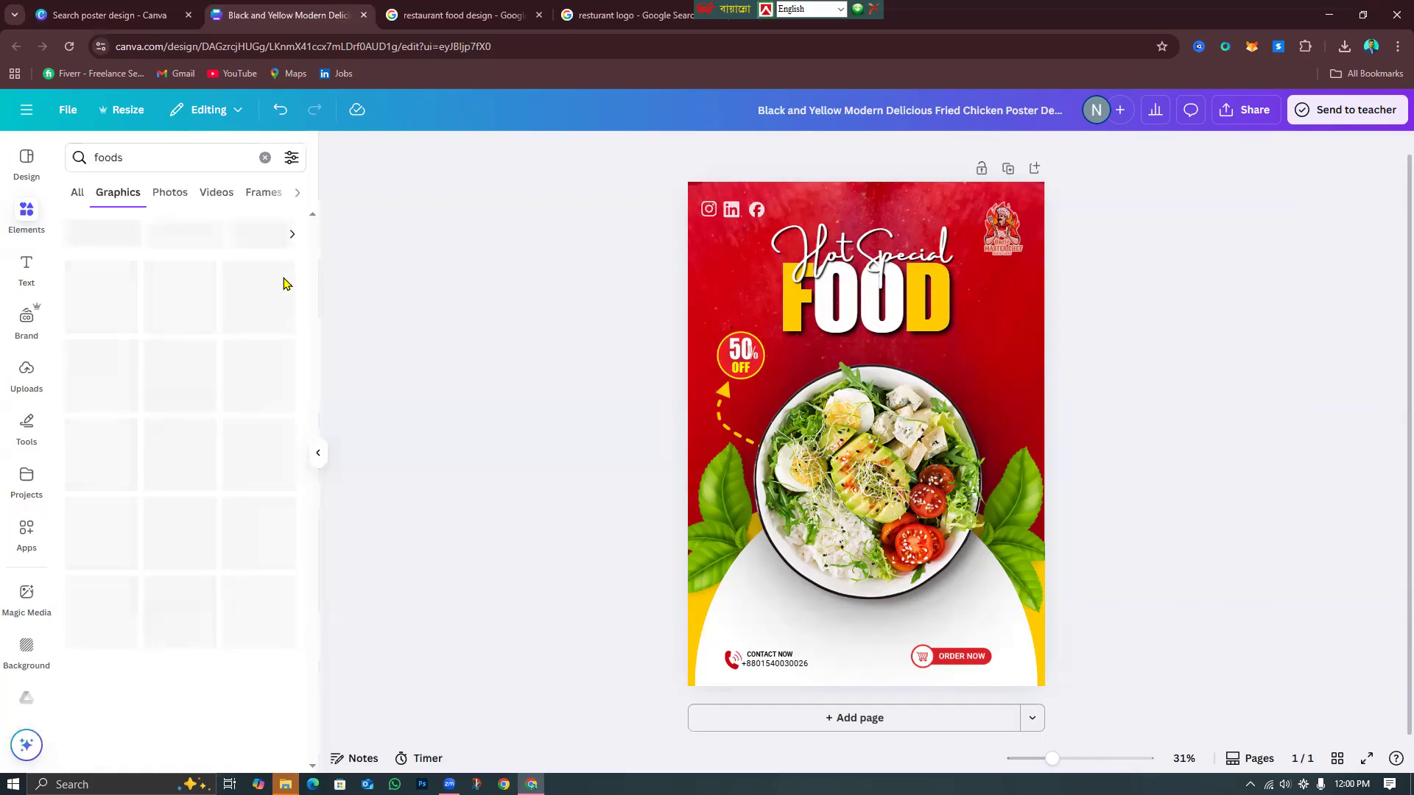
Browse the food graphics, then switch to the food Photos results and scroll through them.
scroll(227, 573, "down", 10)
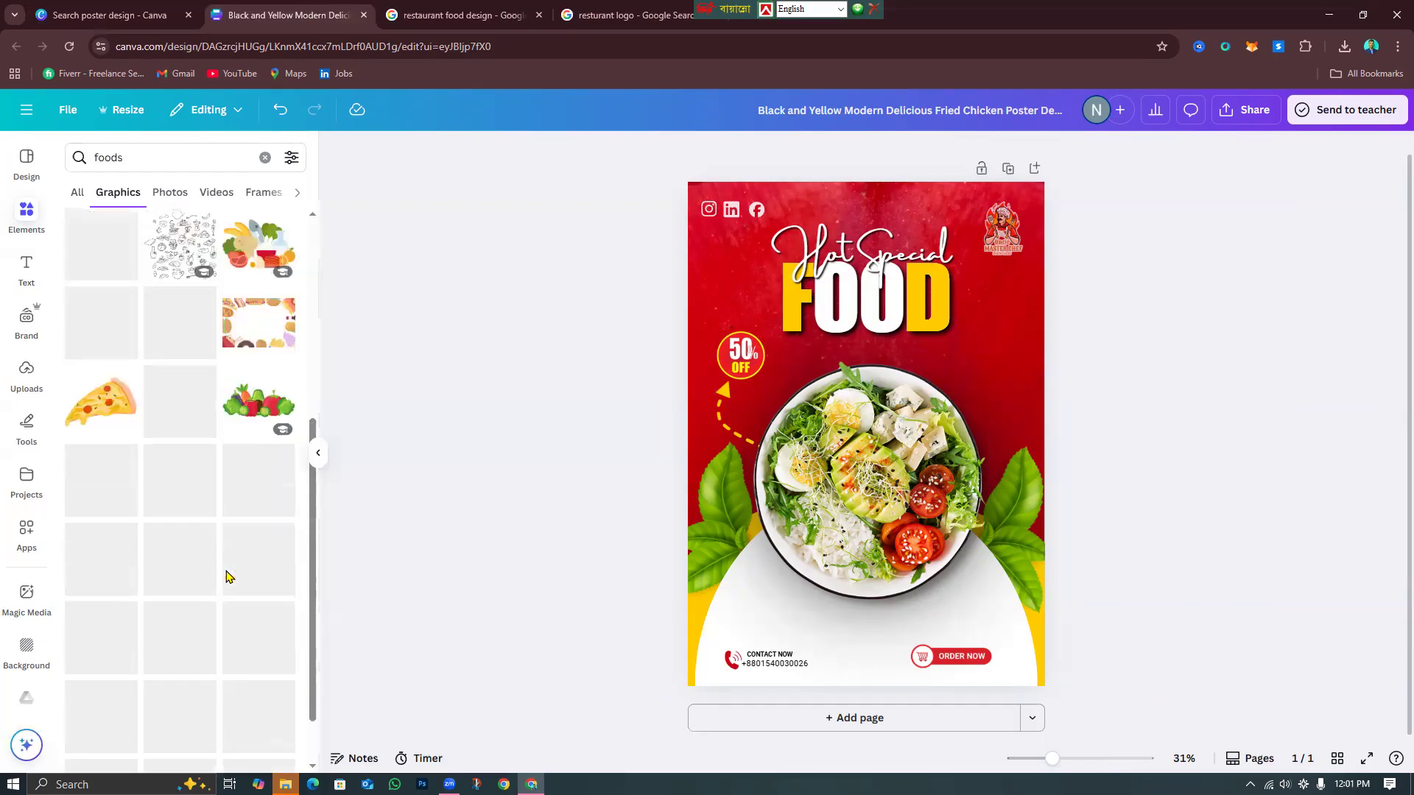
scroll(227, 580, "down", 1)
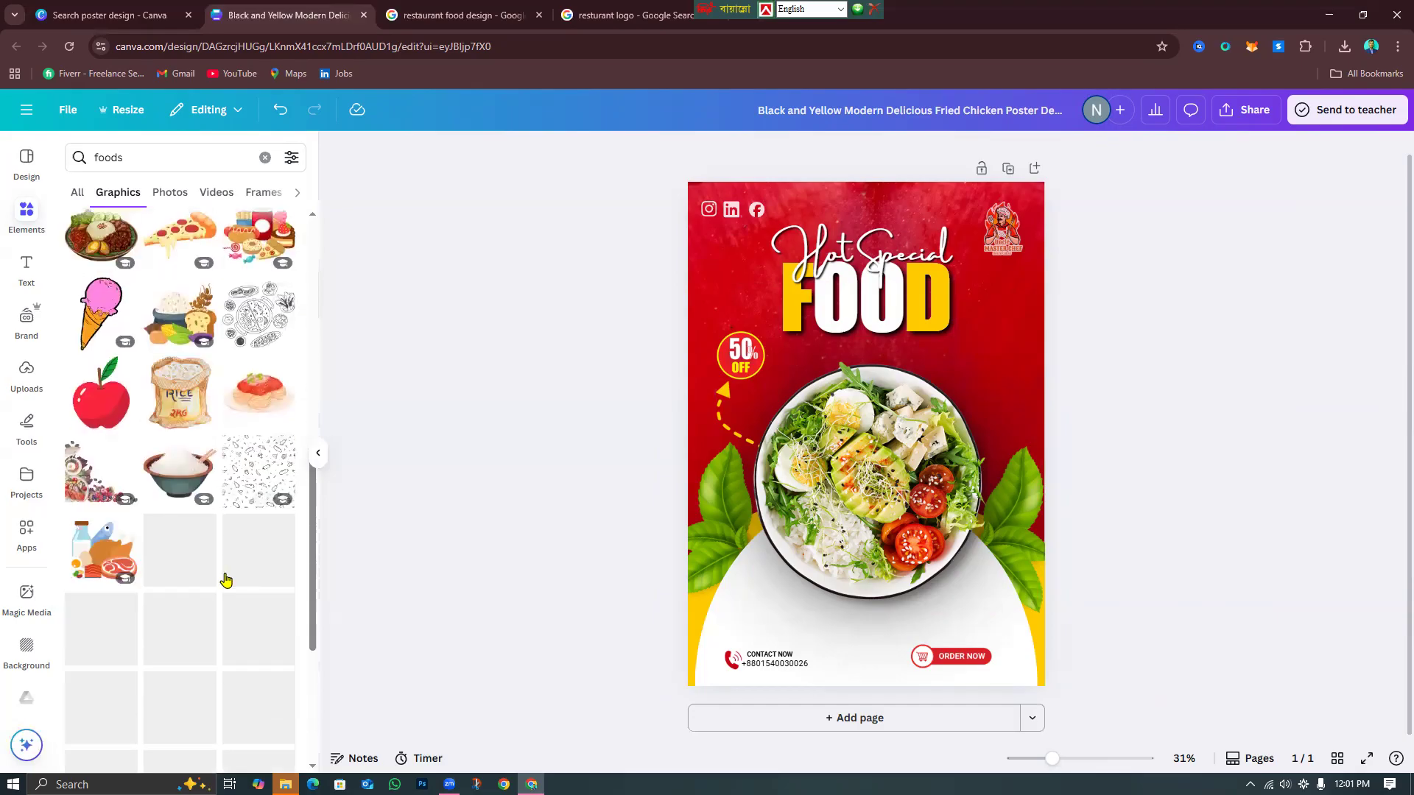
scroll(226, 584, "down", 9)
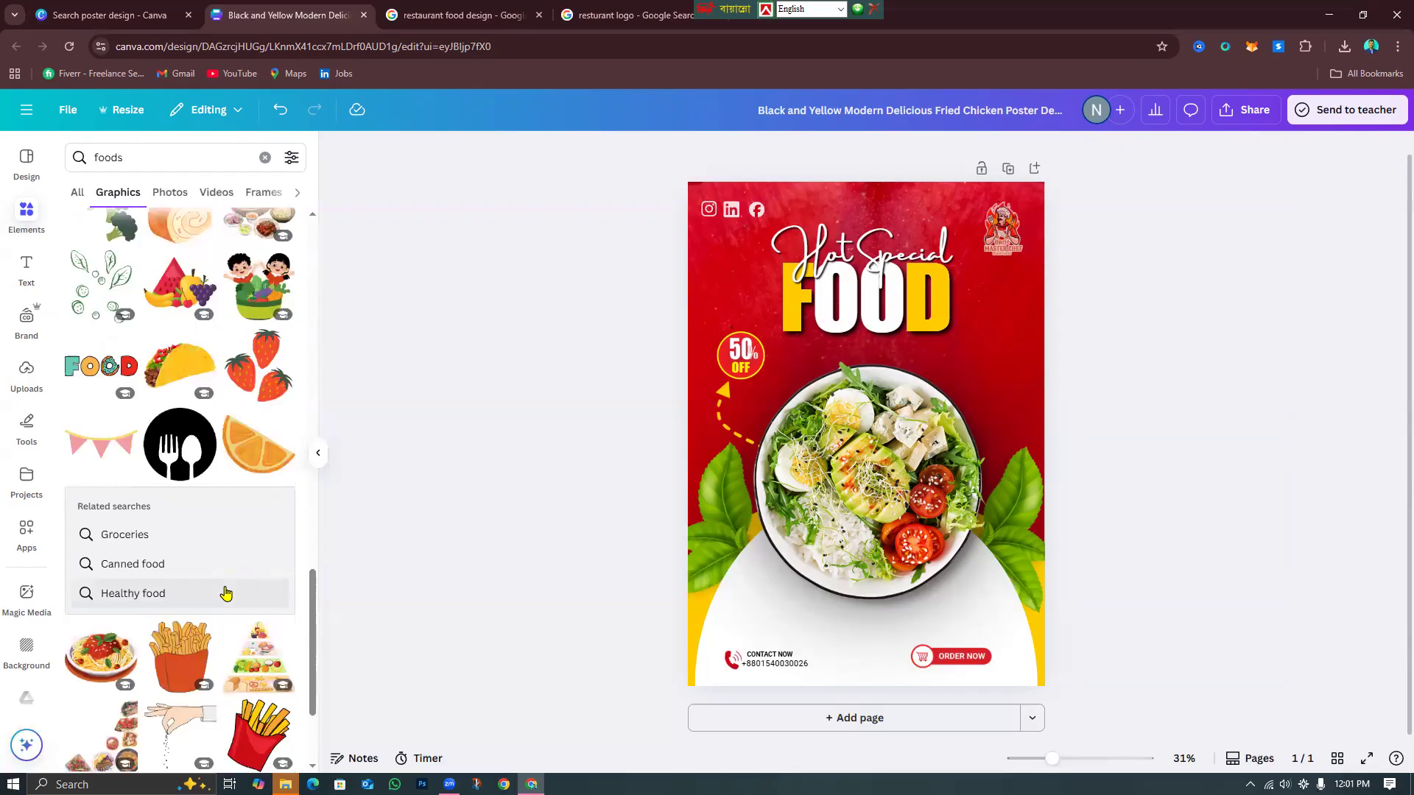
scroll(226, 593, "down", 5)
left_click(169, 194)
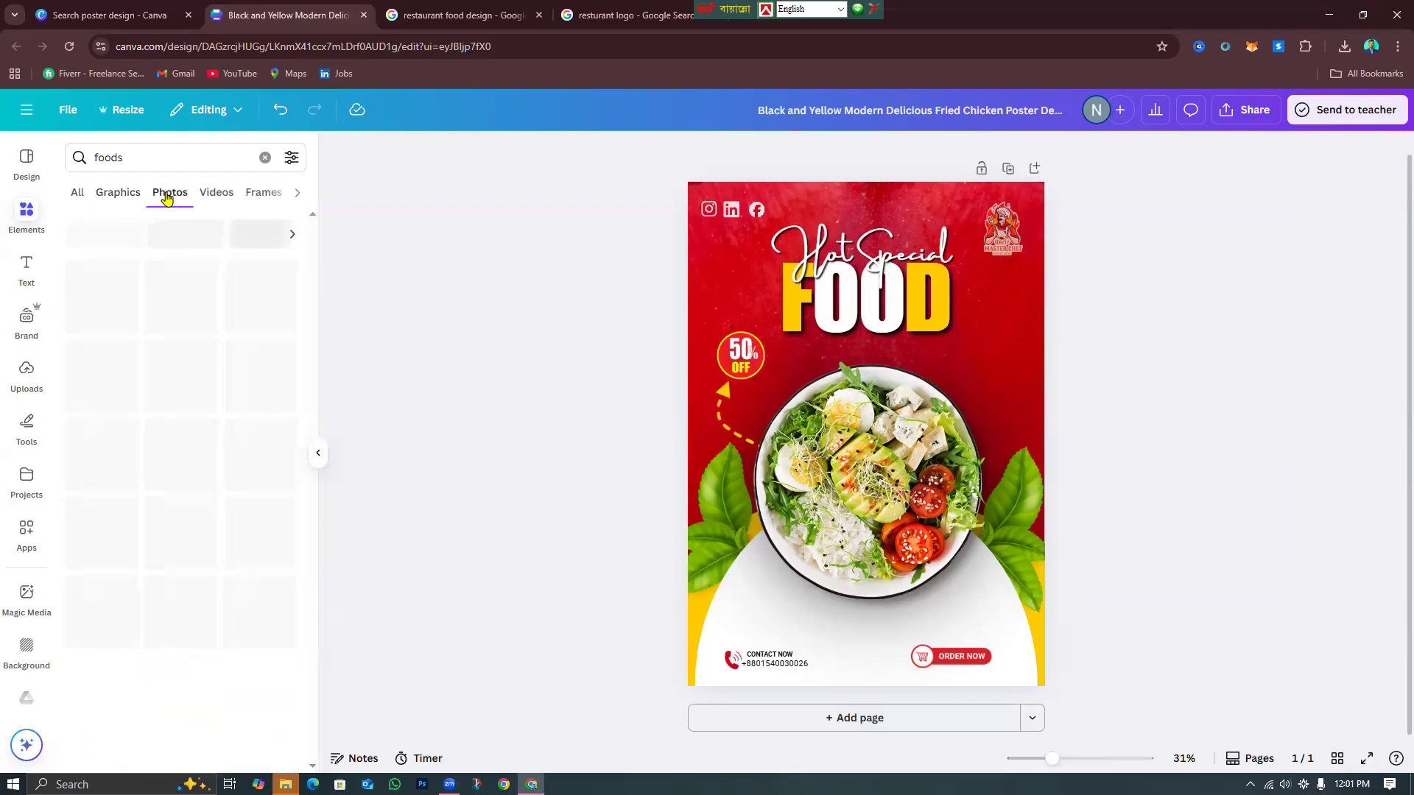
scroll(238, 550, "down", 5)
scroll(237, 551, "down", 10)
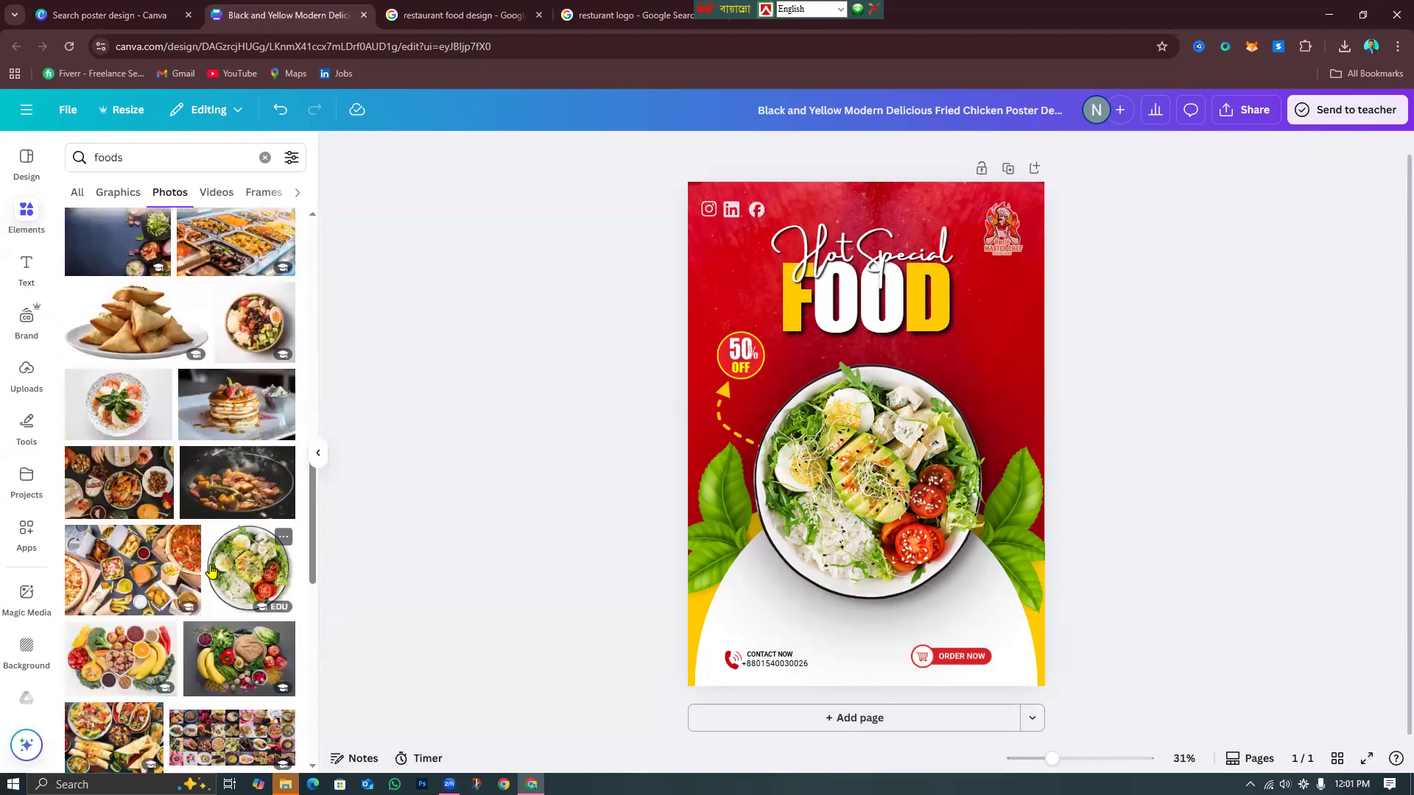
scroll(211, 569, "down", 4)
scroll(211, 571, "down", 8)
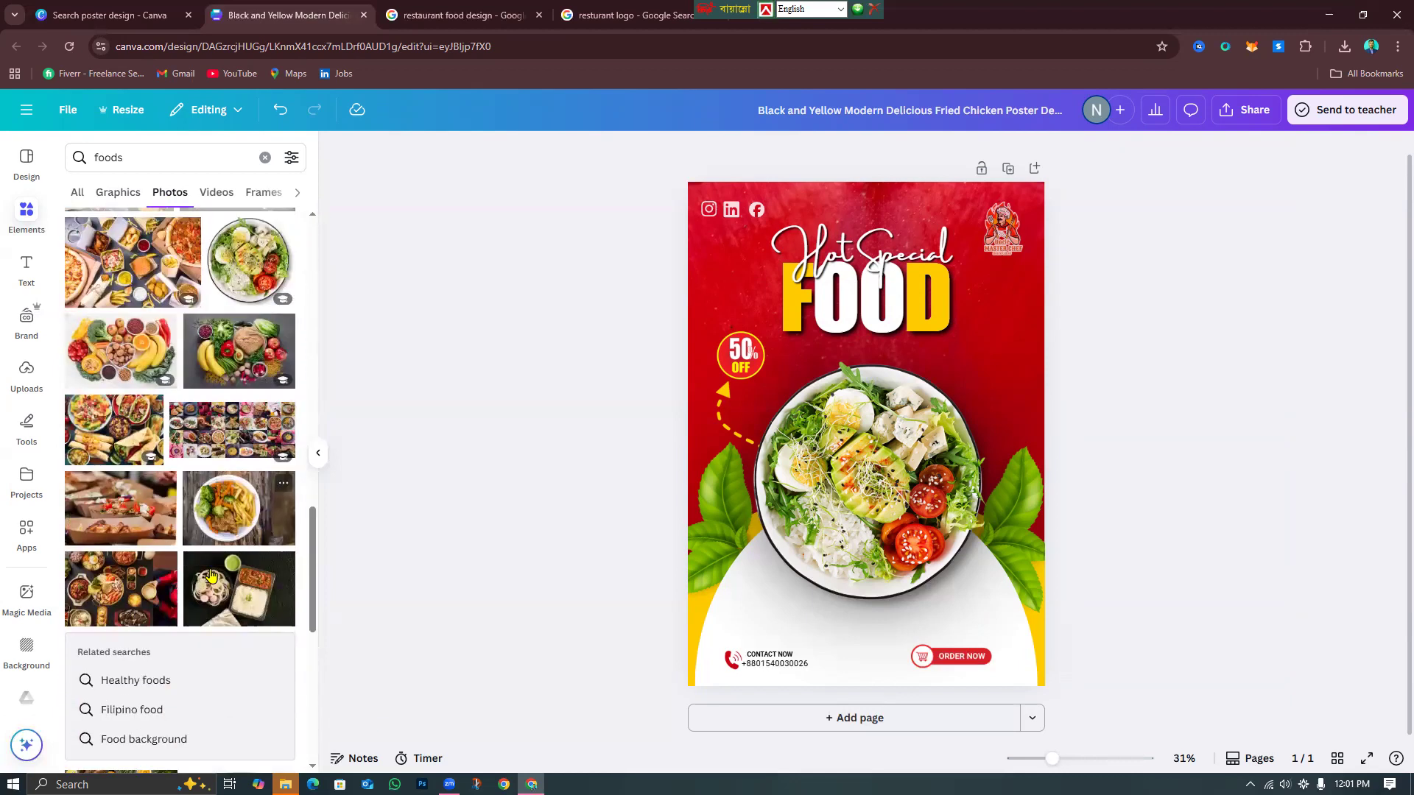
scroll(211, 574, "down", 3)
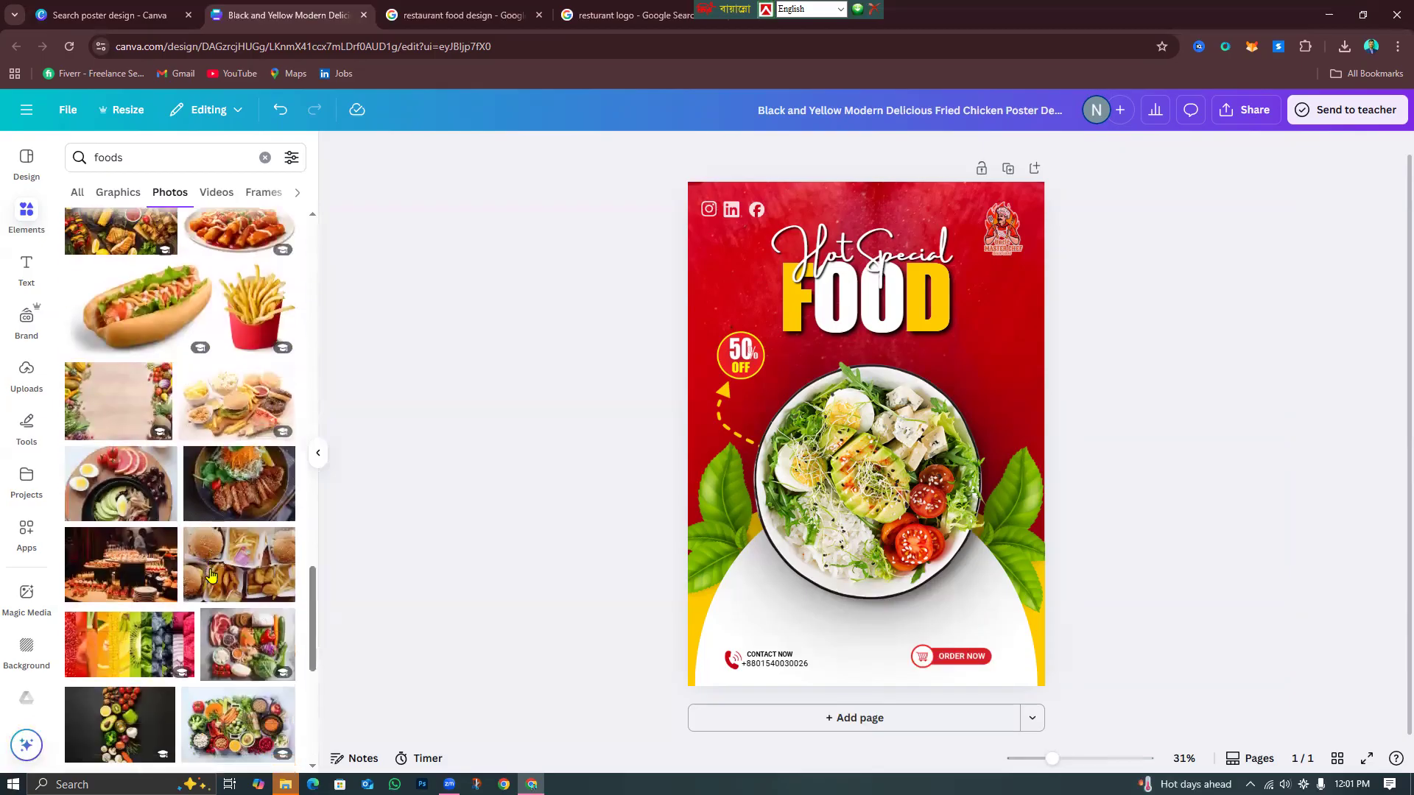
scroll(211, 574, "down", 2)
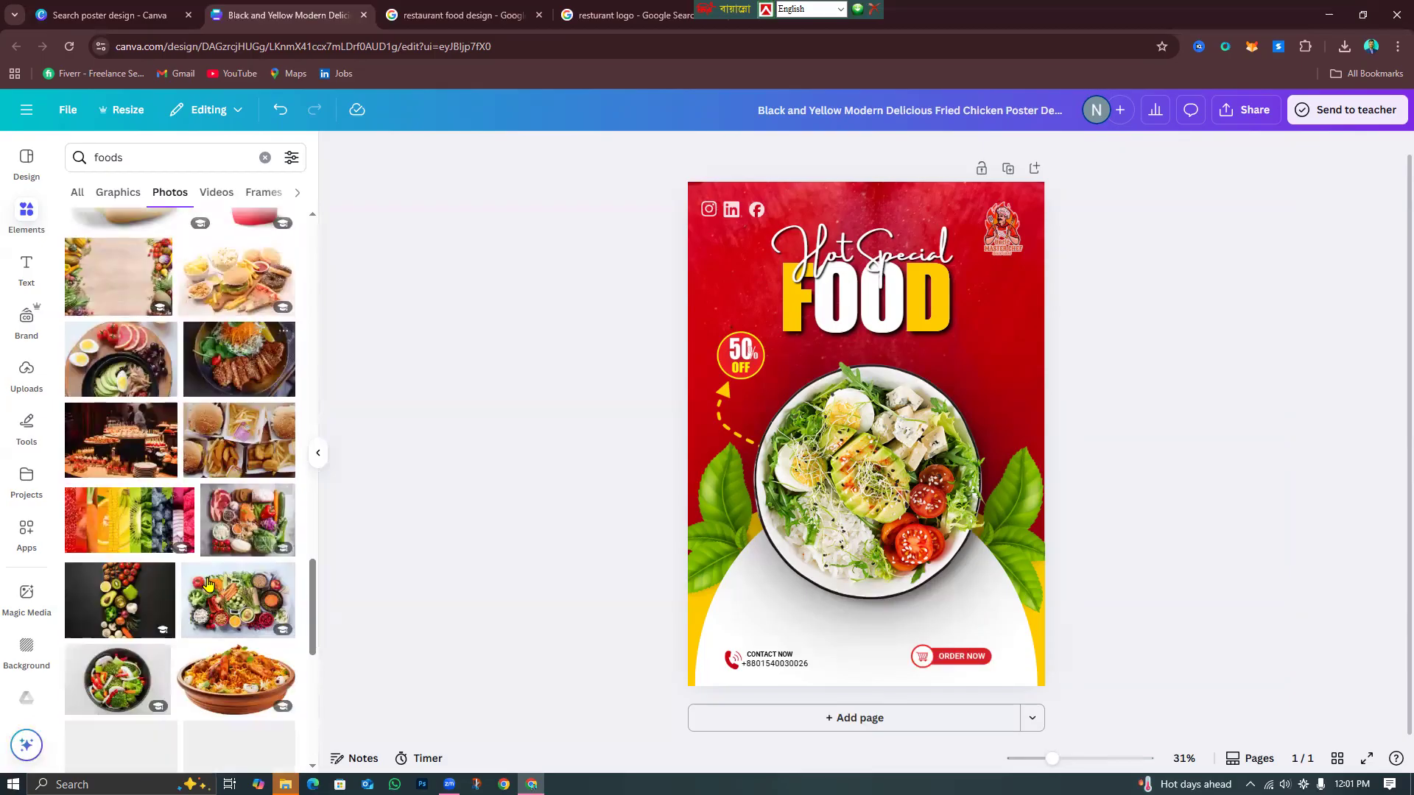
scroll(207, 589, "down", 4)
scroll(207, 590, "up", 6)
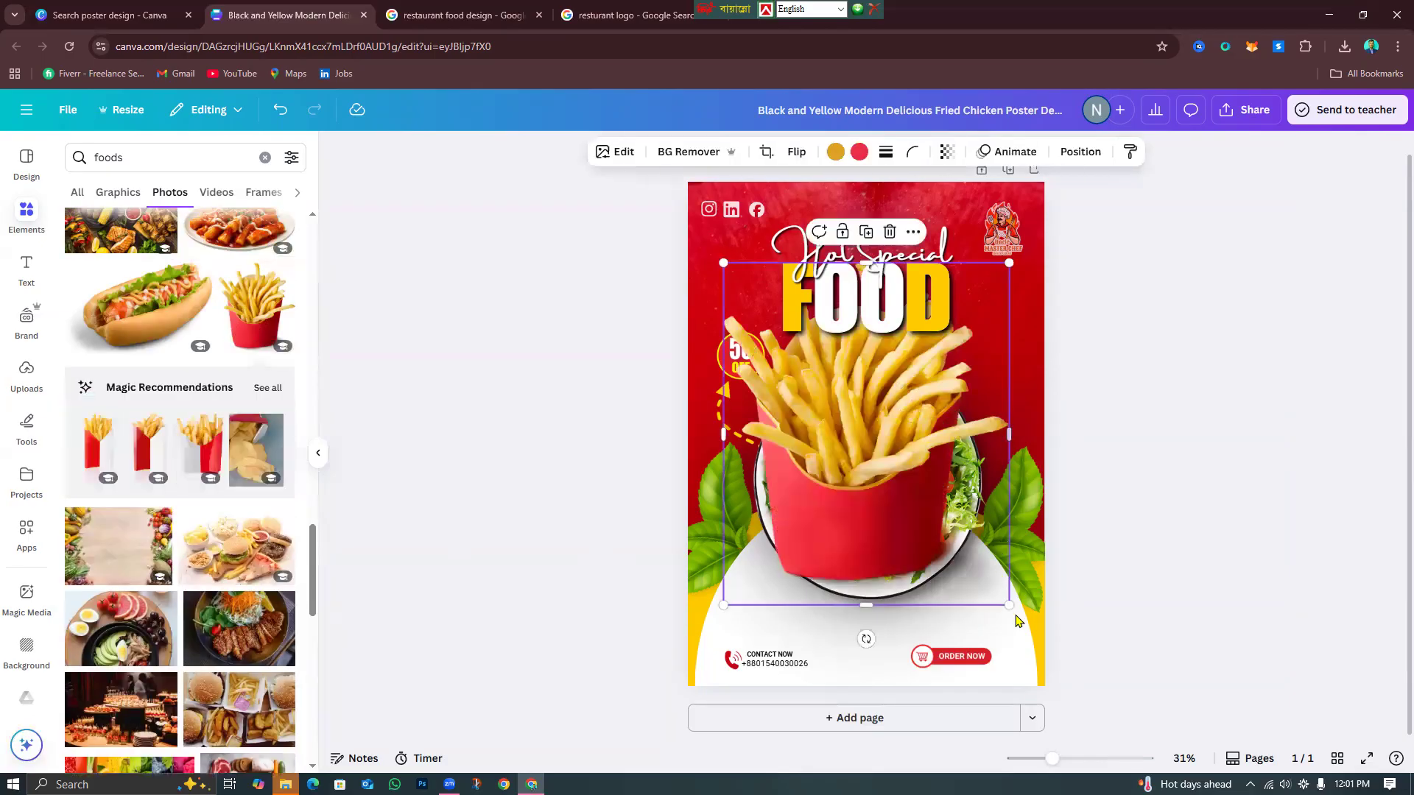
Add the French fries photo tilted at the right edge, one layer back, at 42 transparency.
left_click_drag(1010, 599, 901, 499)
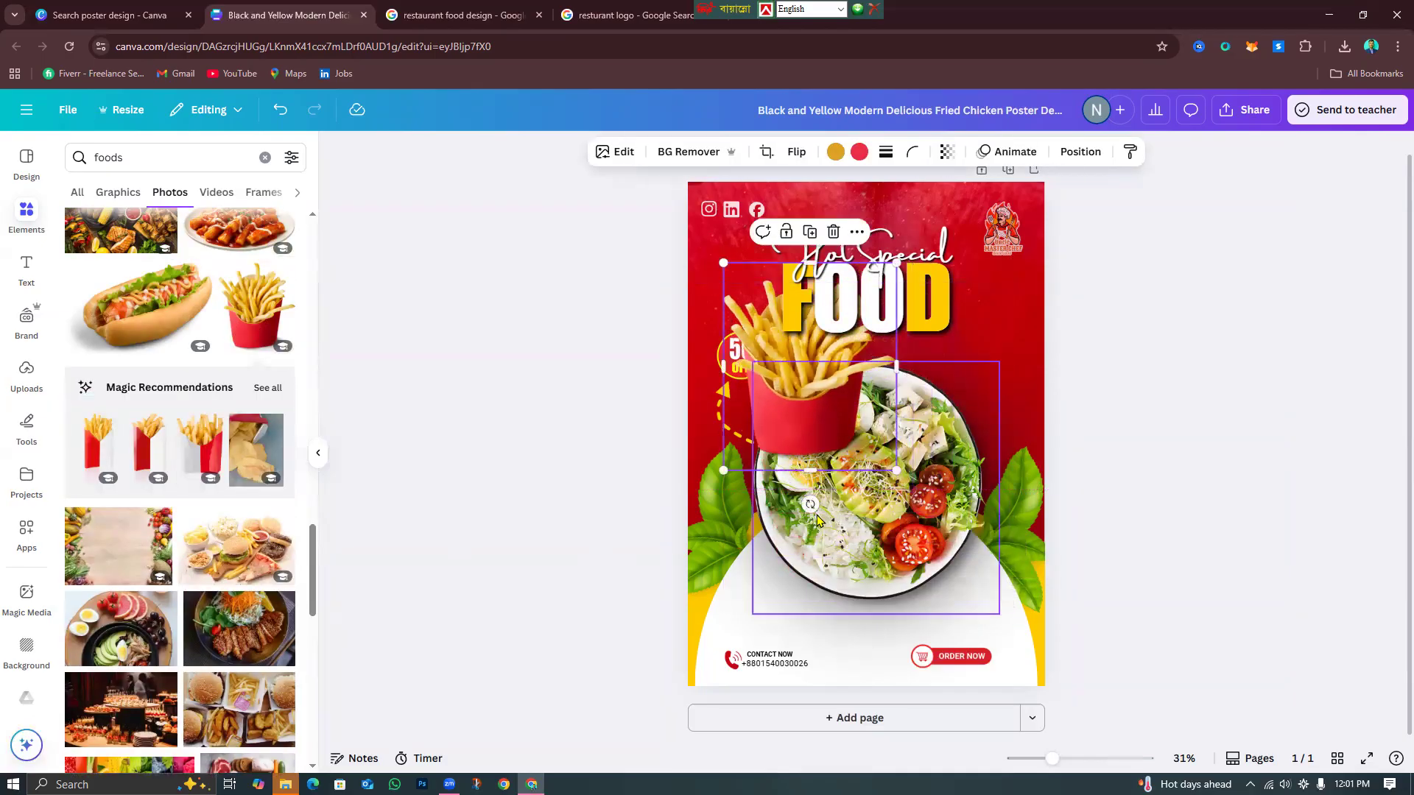
left_click_drag(816, 511, 935, 516)
left_click_drag(841, 397, 1060, 389)
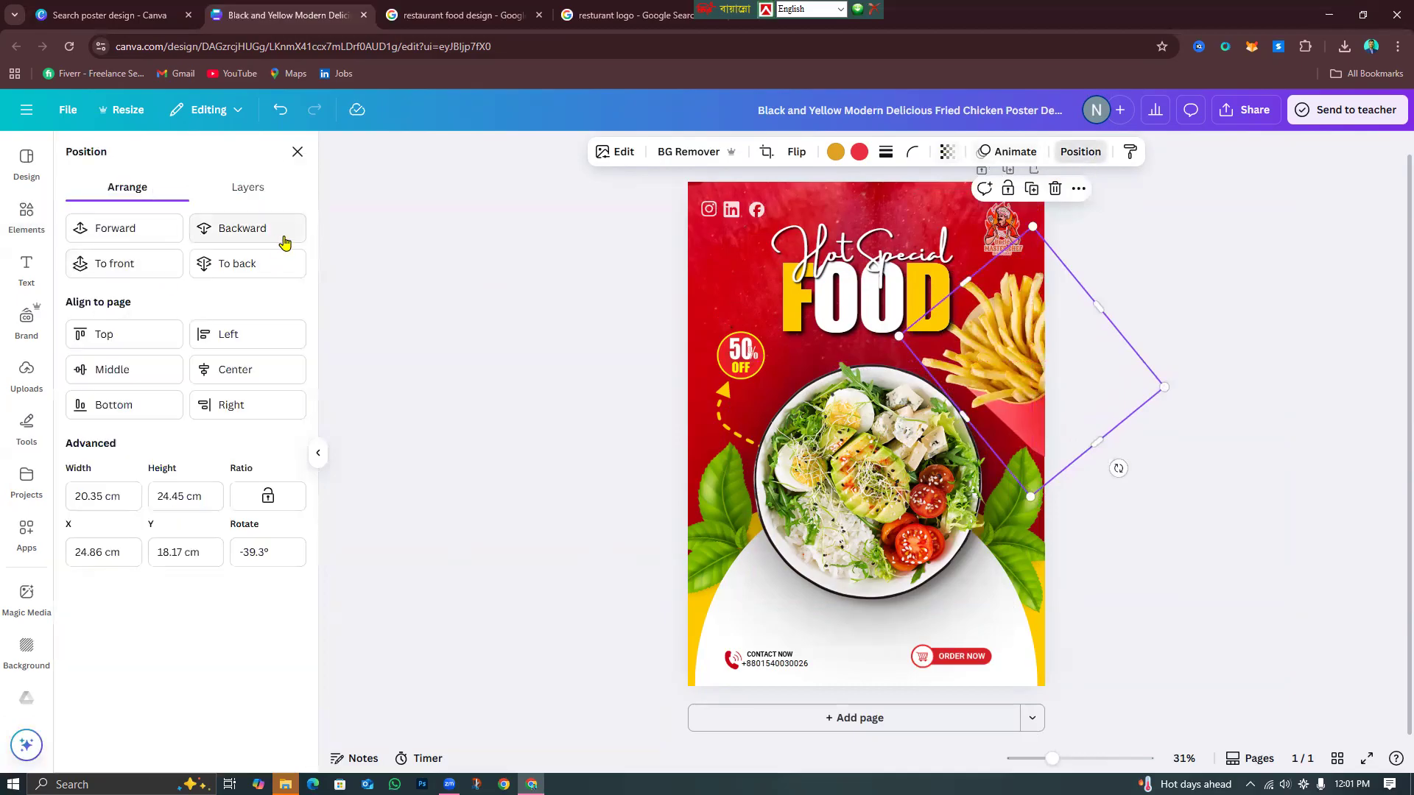
left_click(264, 242)
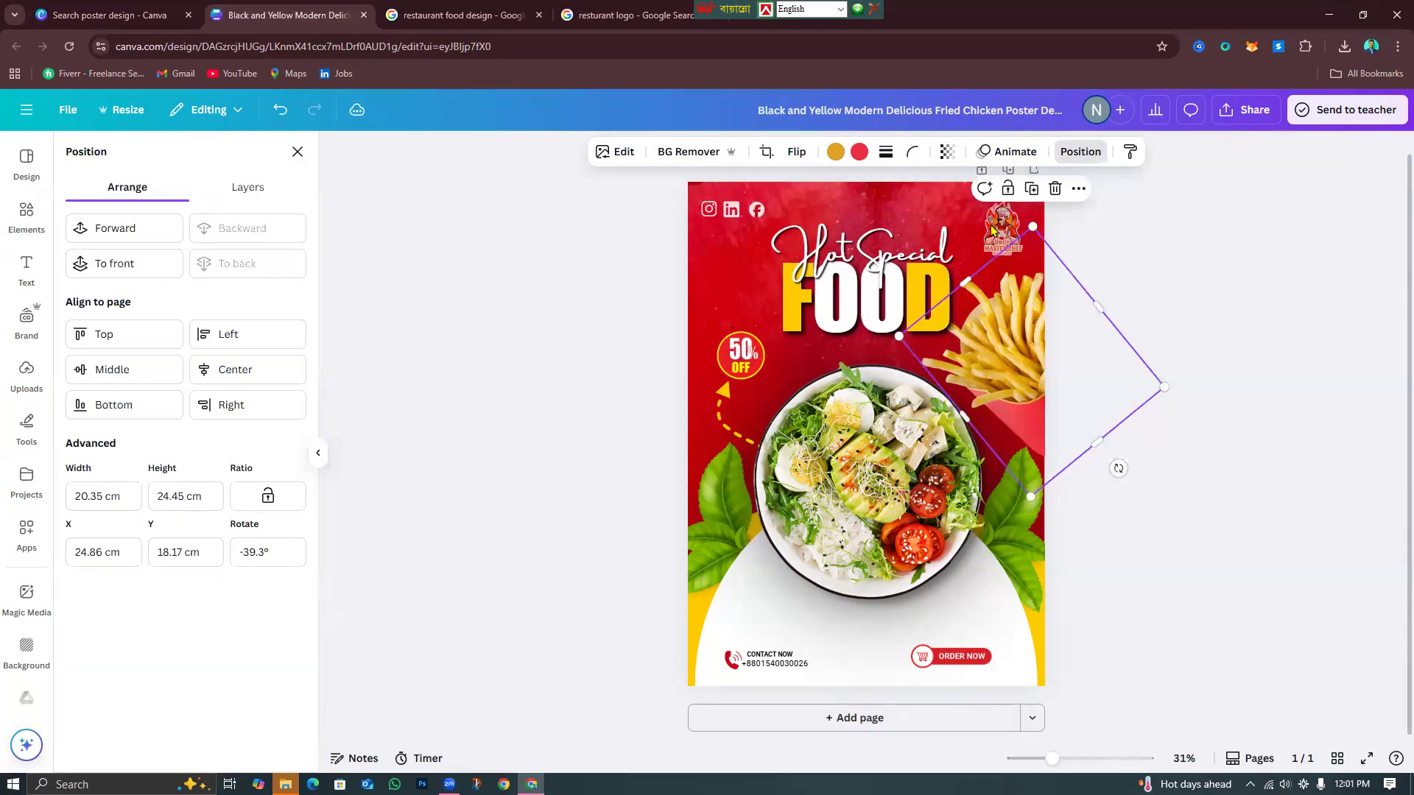
left_click(949, 152)
left_click_drag(979, 221, 926, 243)
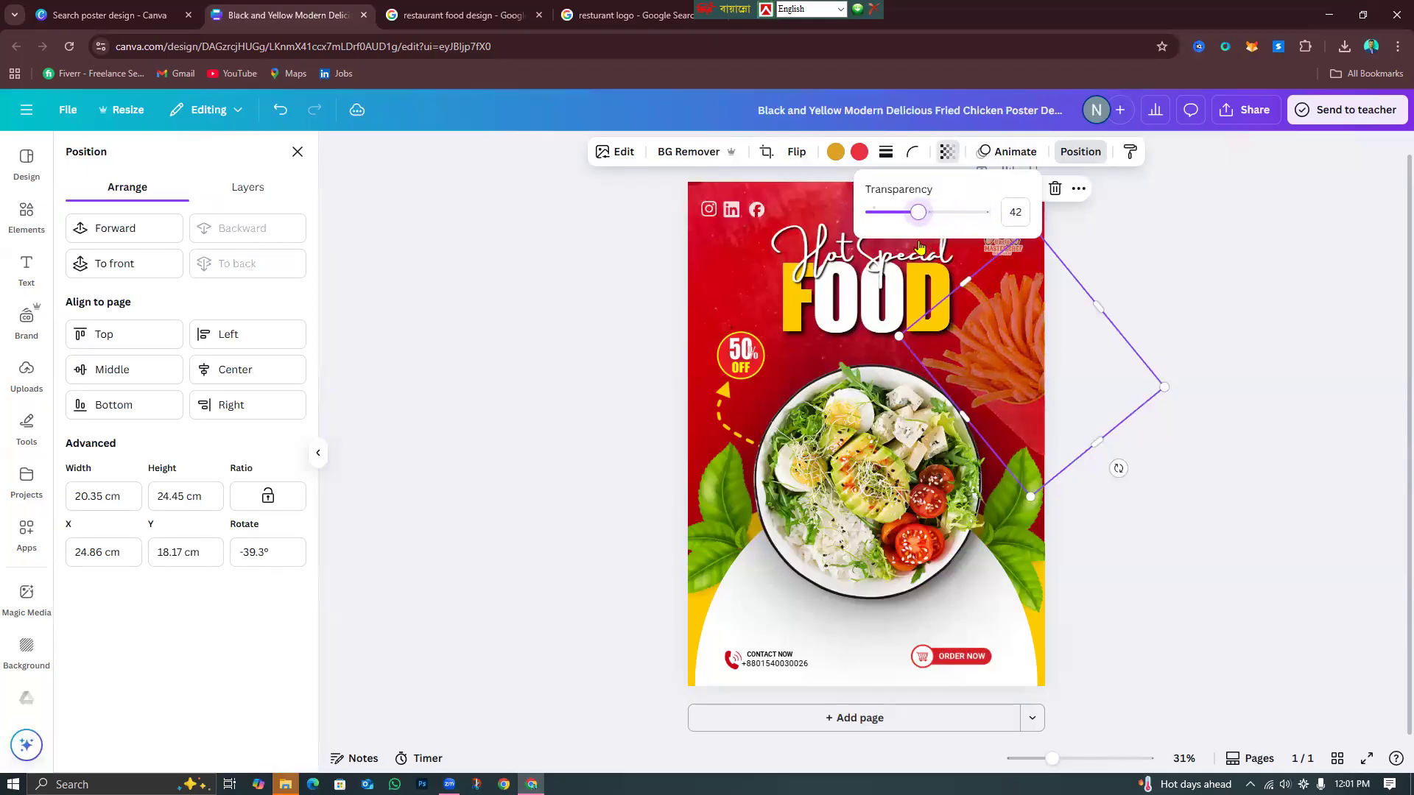
left_click(1199, 334)
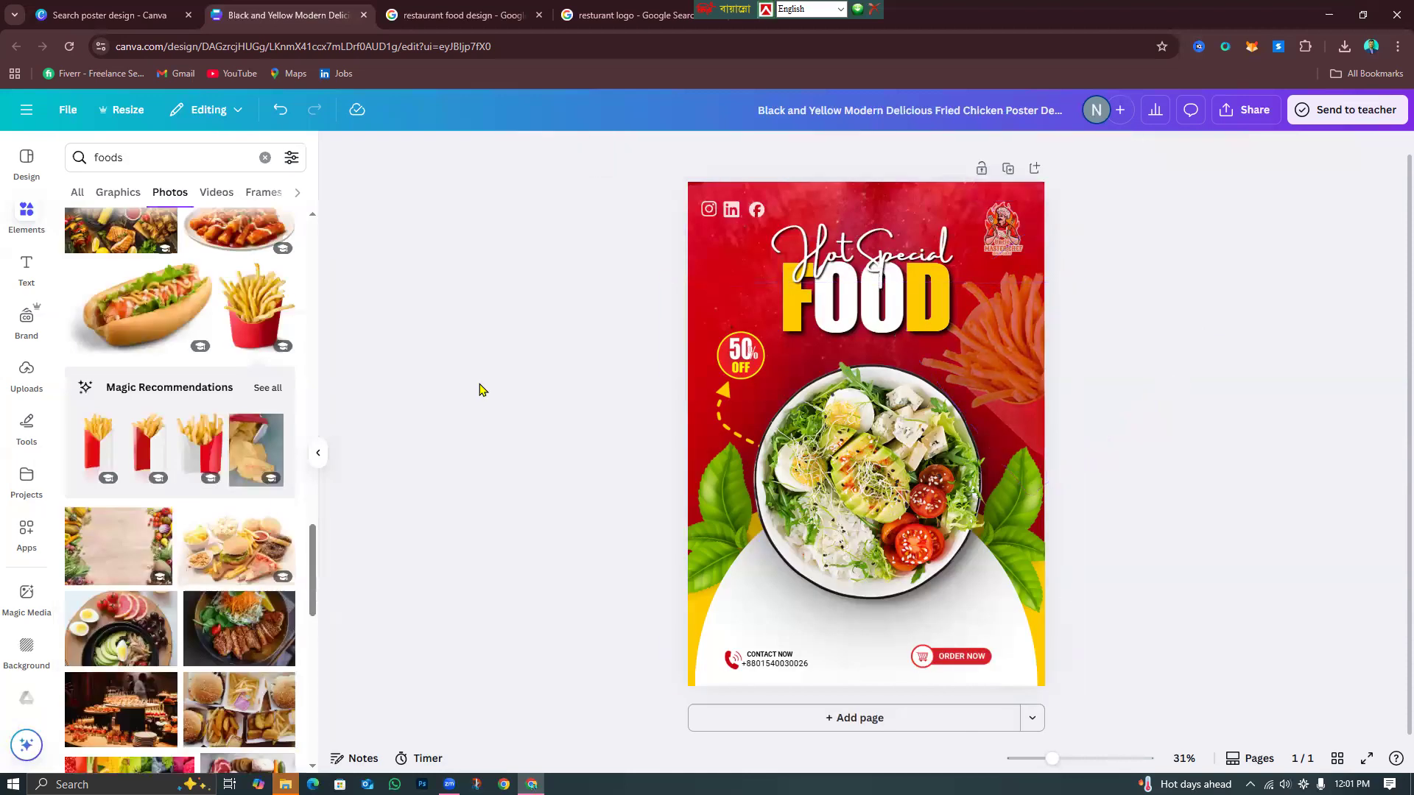
Delete the ORDER NOW button from the bottom of the poster.
scroll(97, 600, "down", 7)
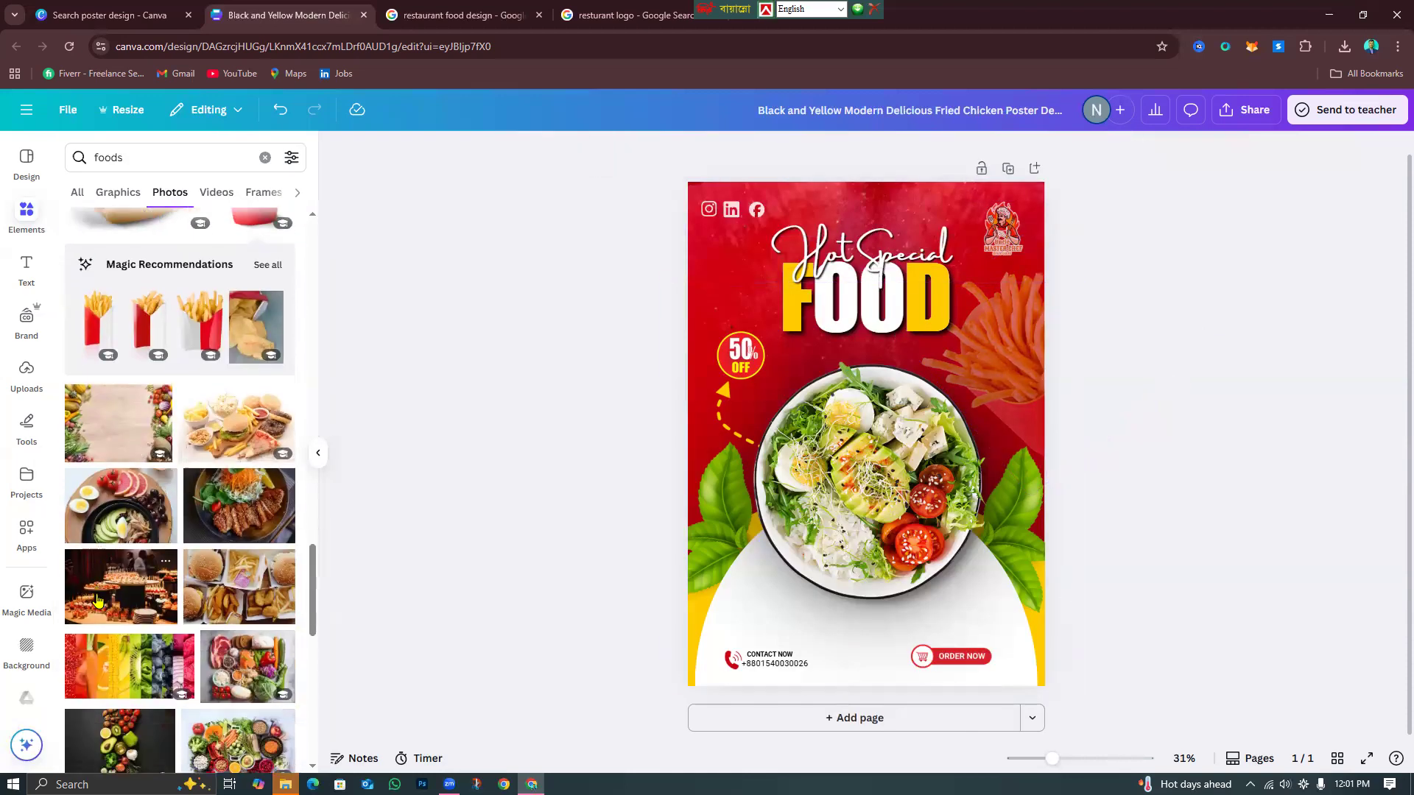
scroll(96, 604, "down", 8)
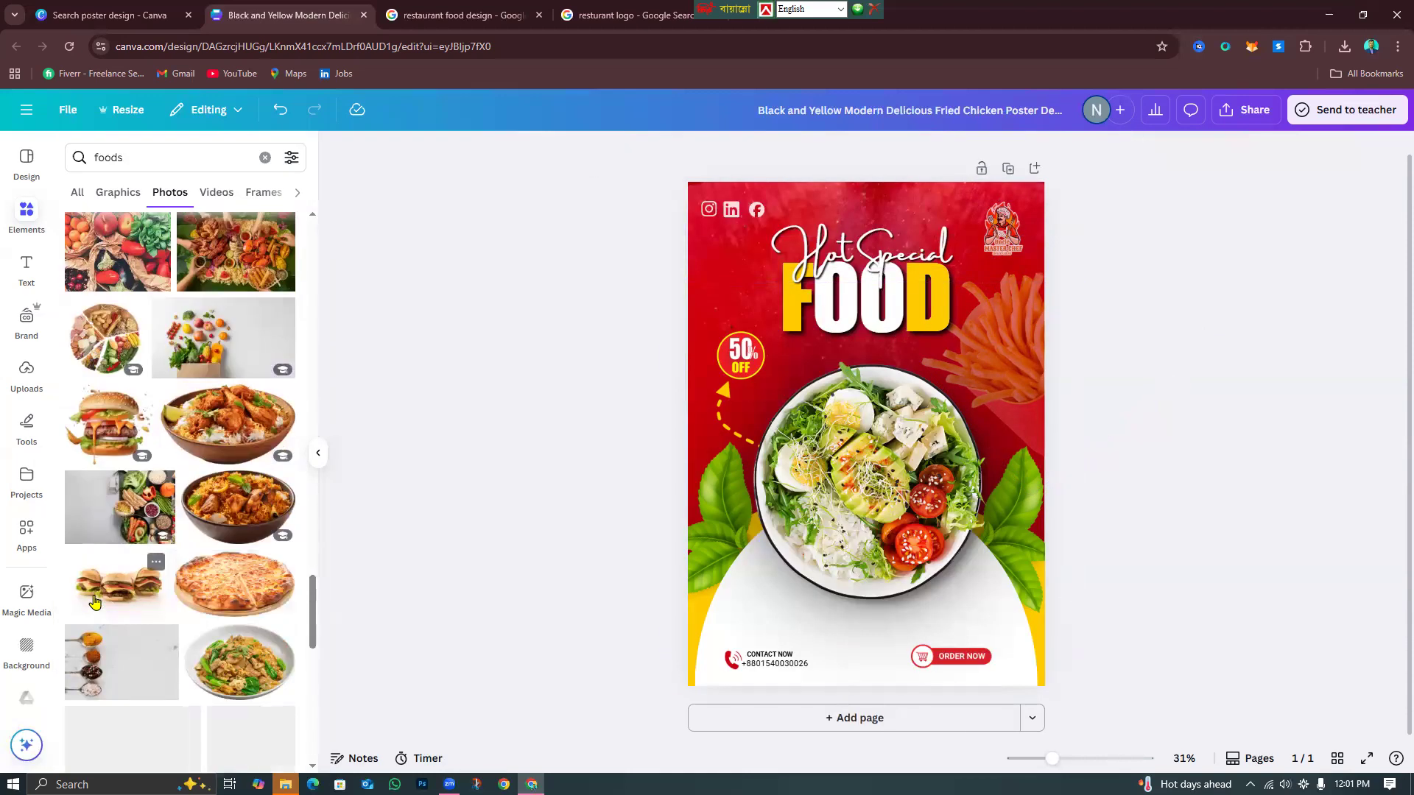
scroll(94, 602, "down", 6)
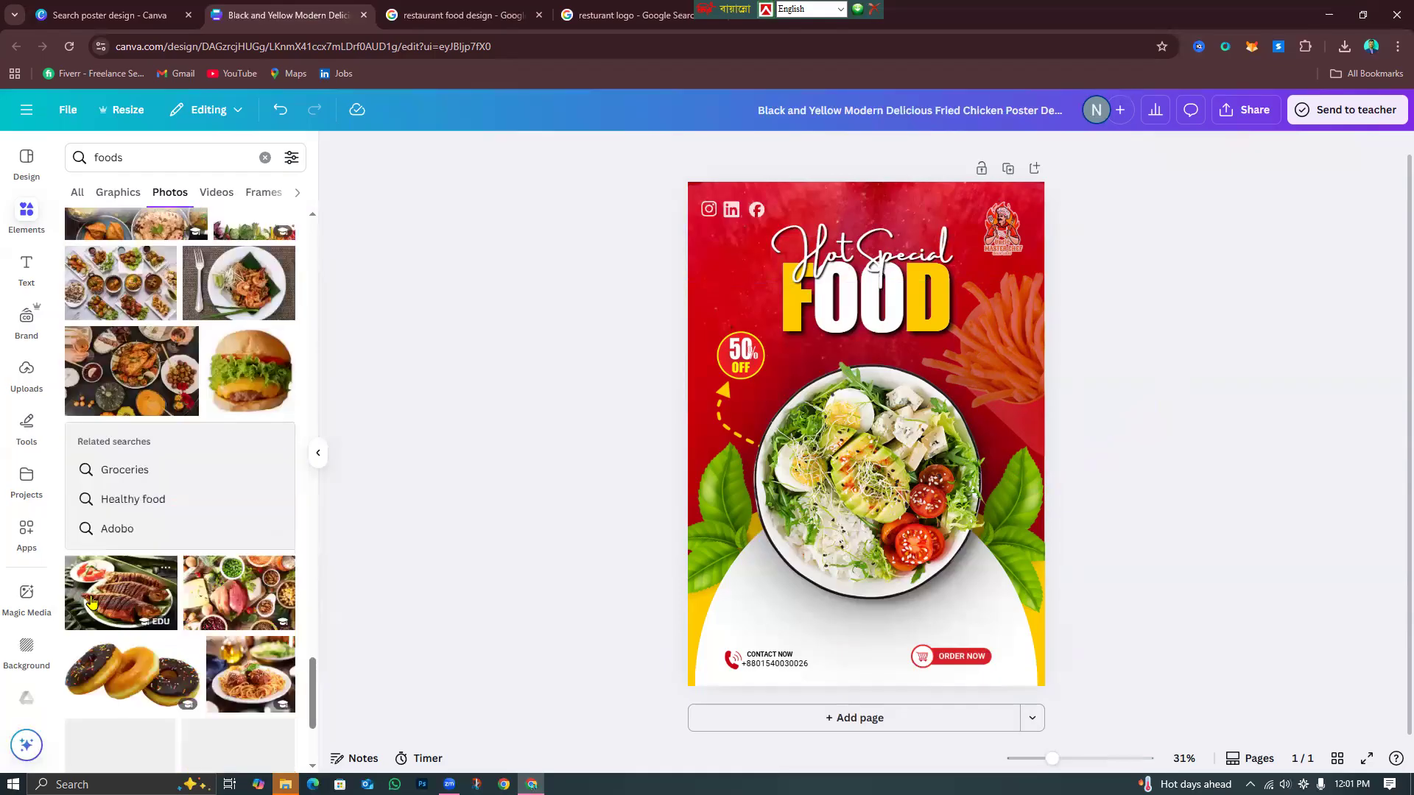
scroll(90, 604, "down", 8)
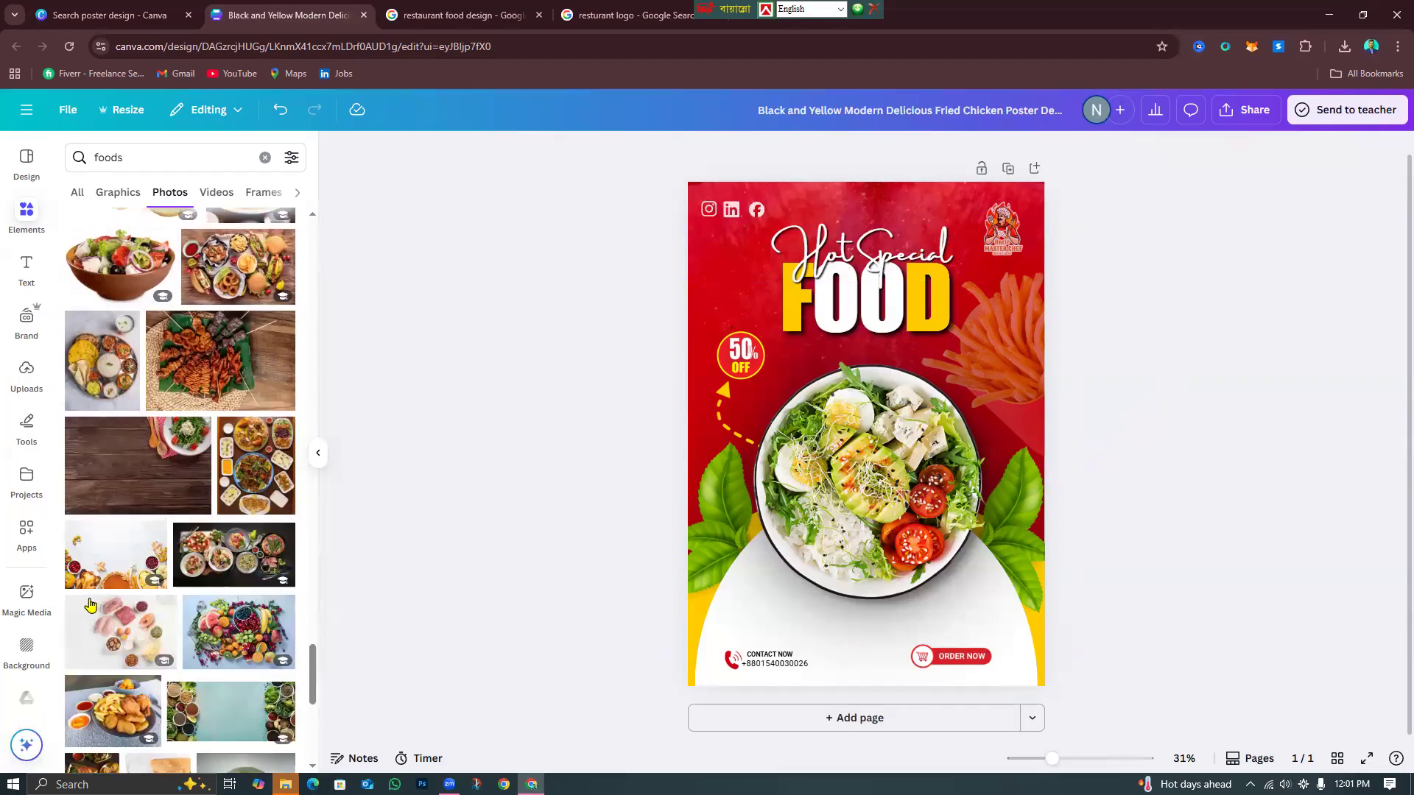
scroll(89, 605, "down", 1)
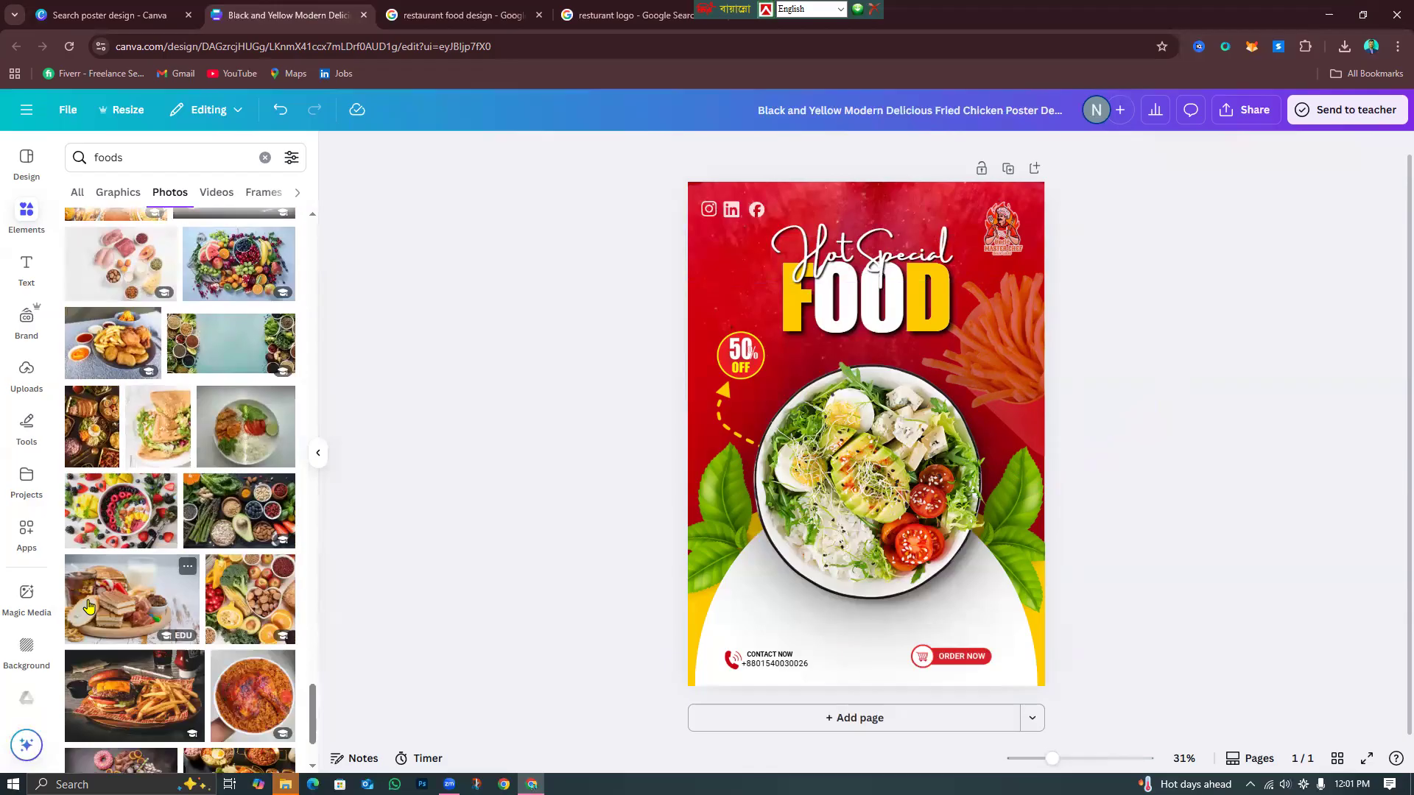
scroll(88, 605, "down", 7)
scroll(87, 605, "down", 5)
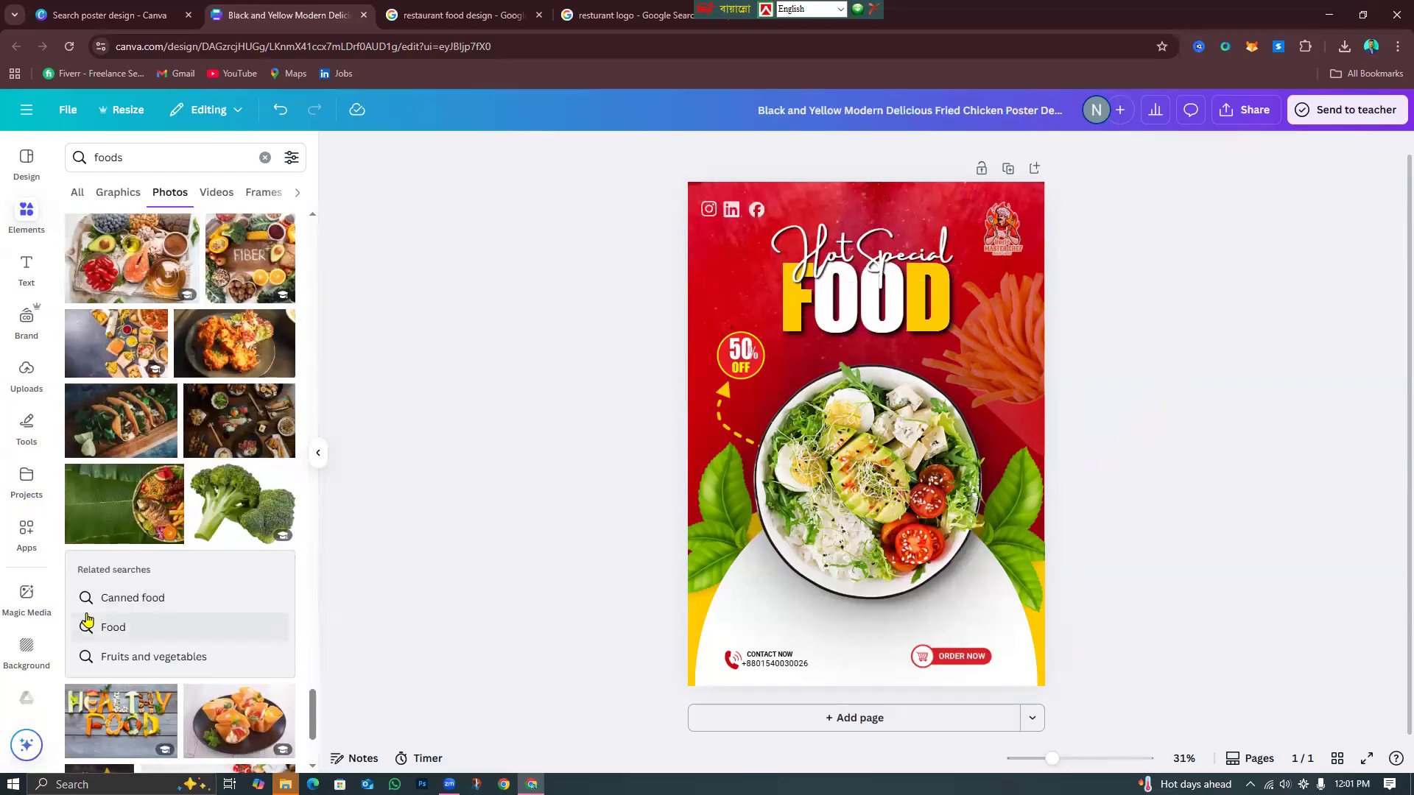
left_click(937, 663)
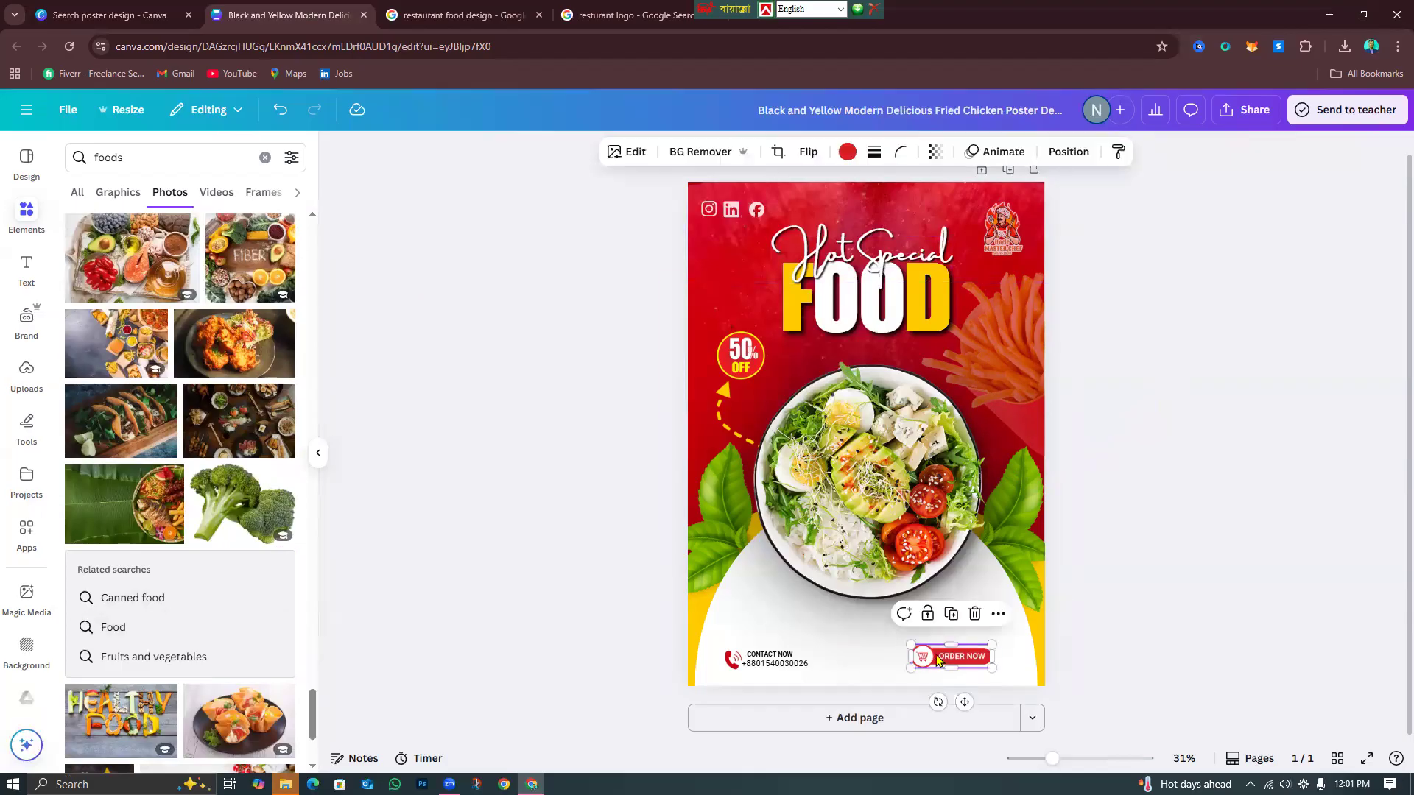
left_click(975, 614)
left_click(775, 663)
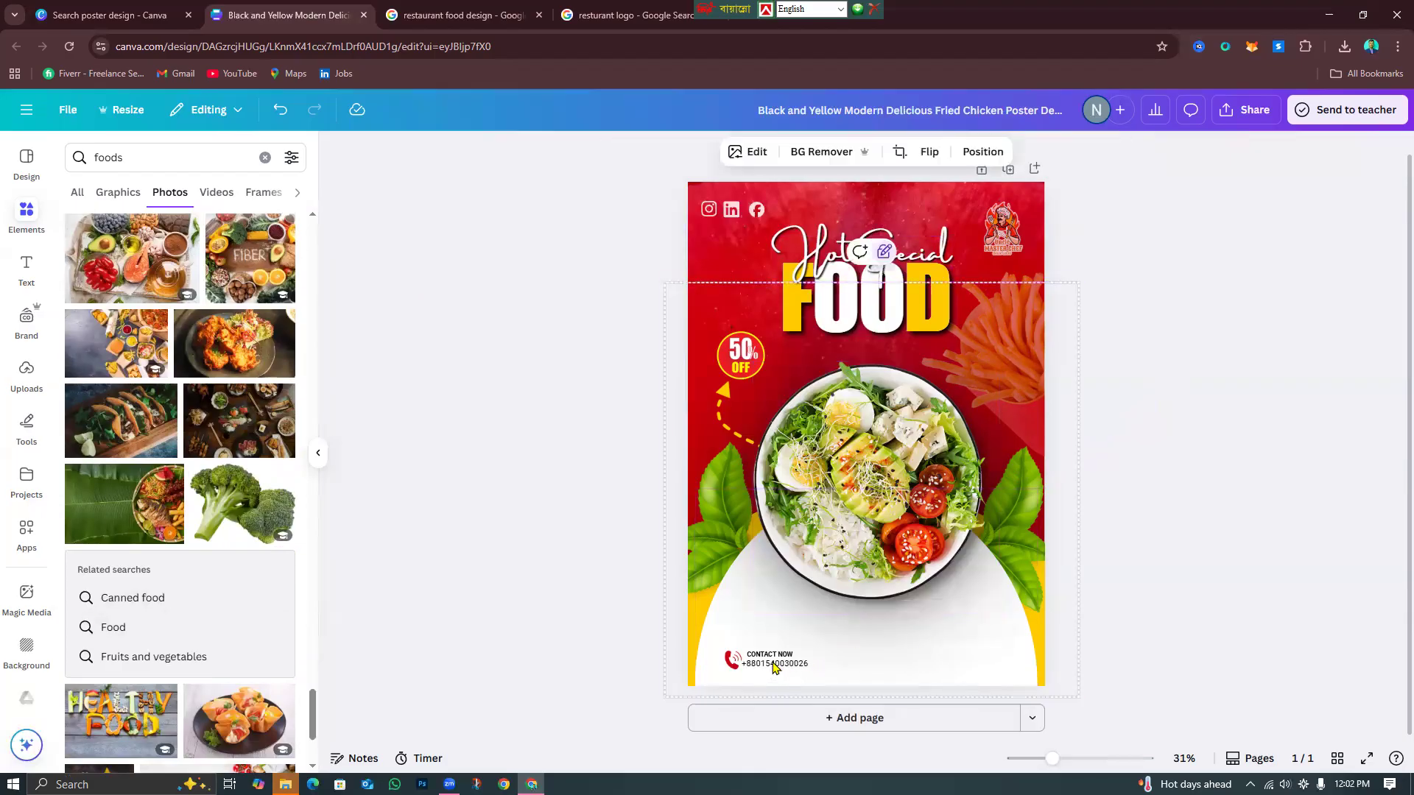
Delete the phone number, CONTACT NOW text and phone icon from the bottom area.
left_click(812, 629)
left_click(771, 658)
left_click(771, 655)
left_click(804, 622)
left_click(734, 661)
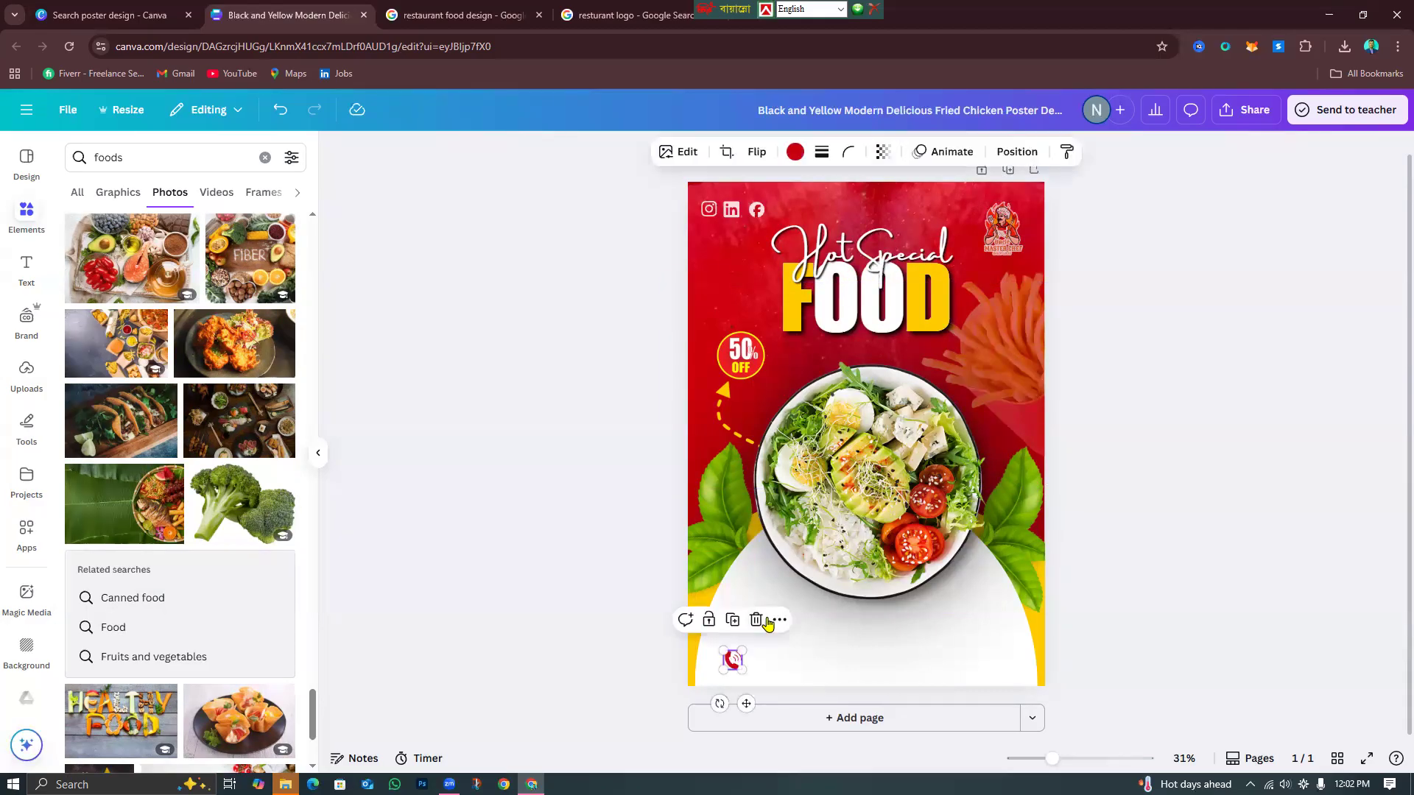
left_click(746, 620)
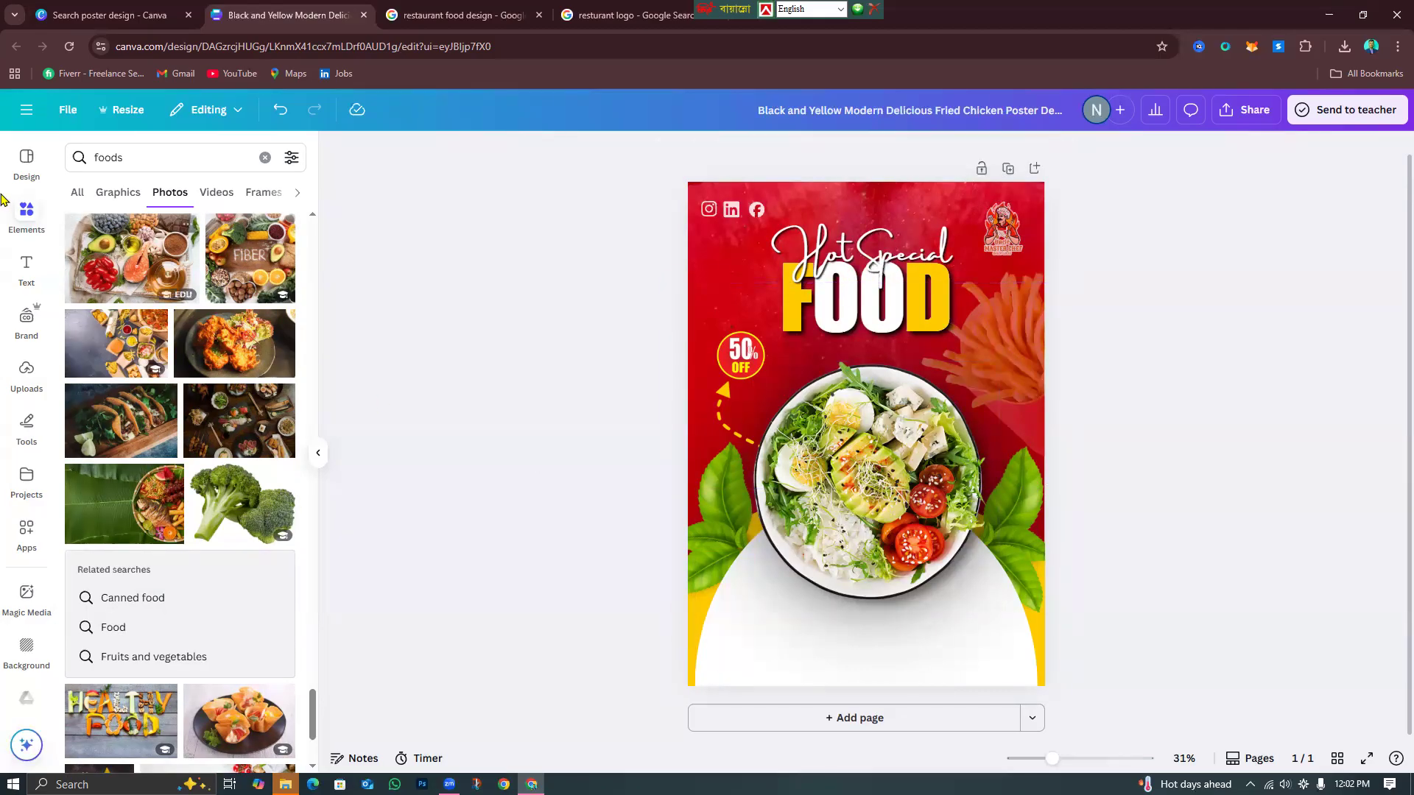
Add a square shape from Elements and fill it with yellow.
left_click(263, 159)
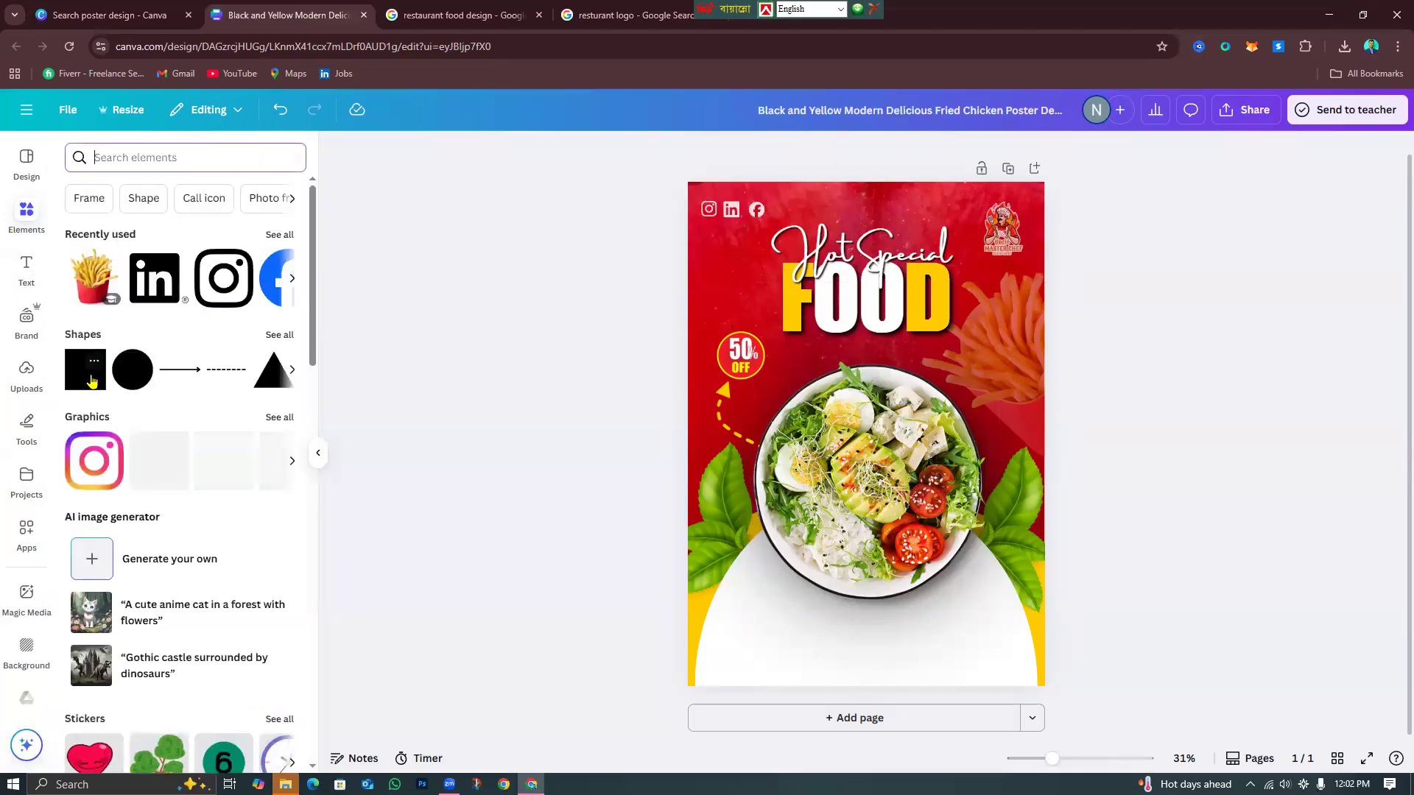
left_click(86, 369)
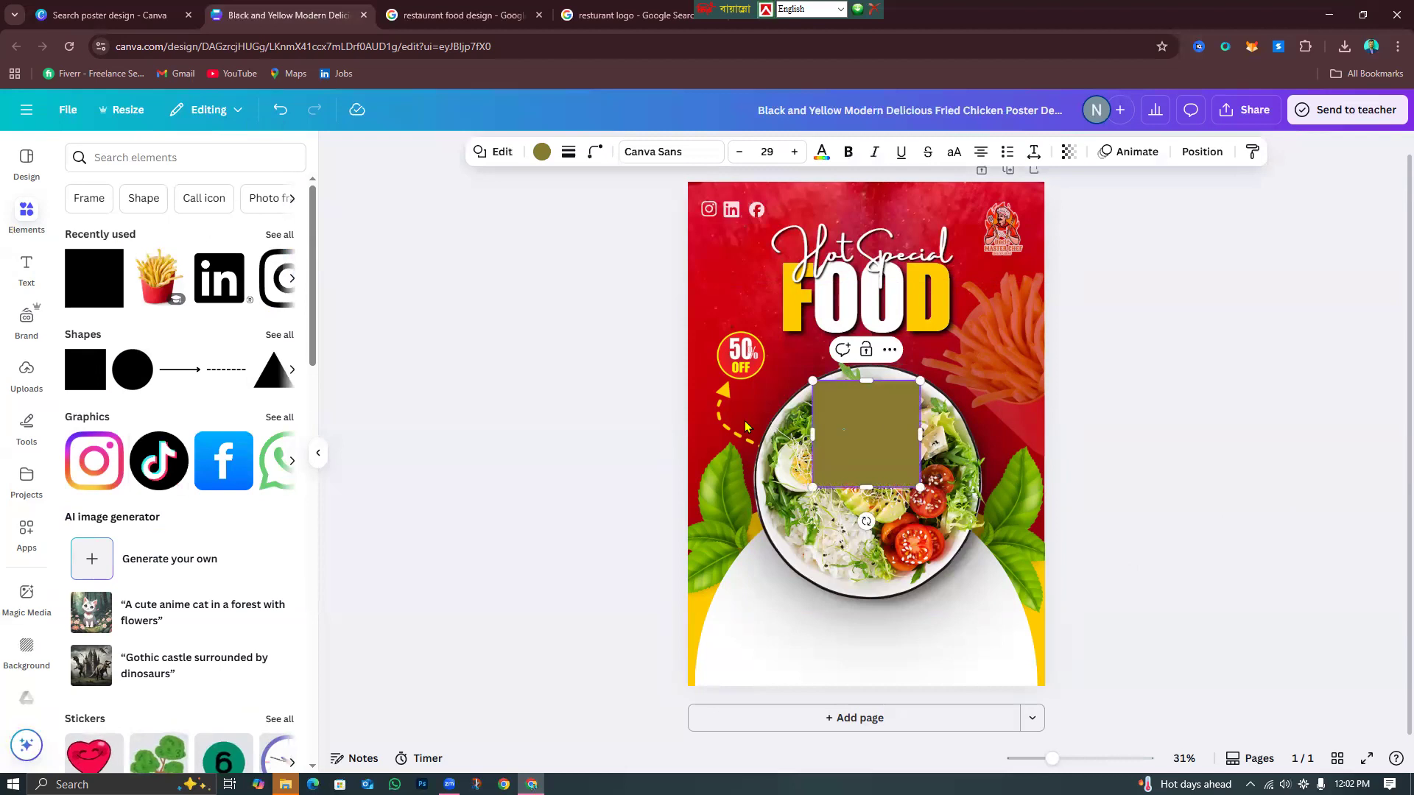
left_click(1284, 520)
left_click(950, 516)
left_click(873, 438)
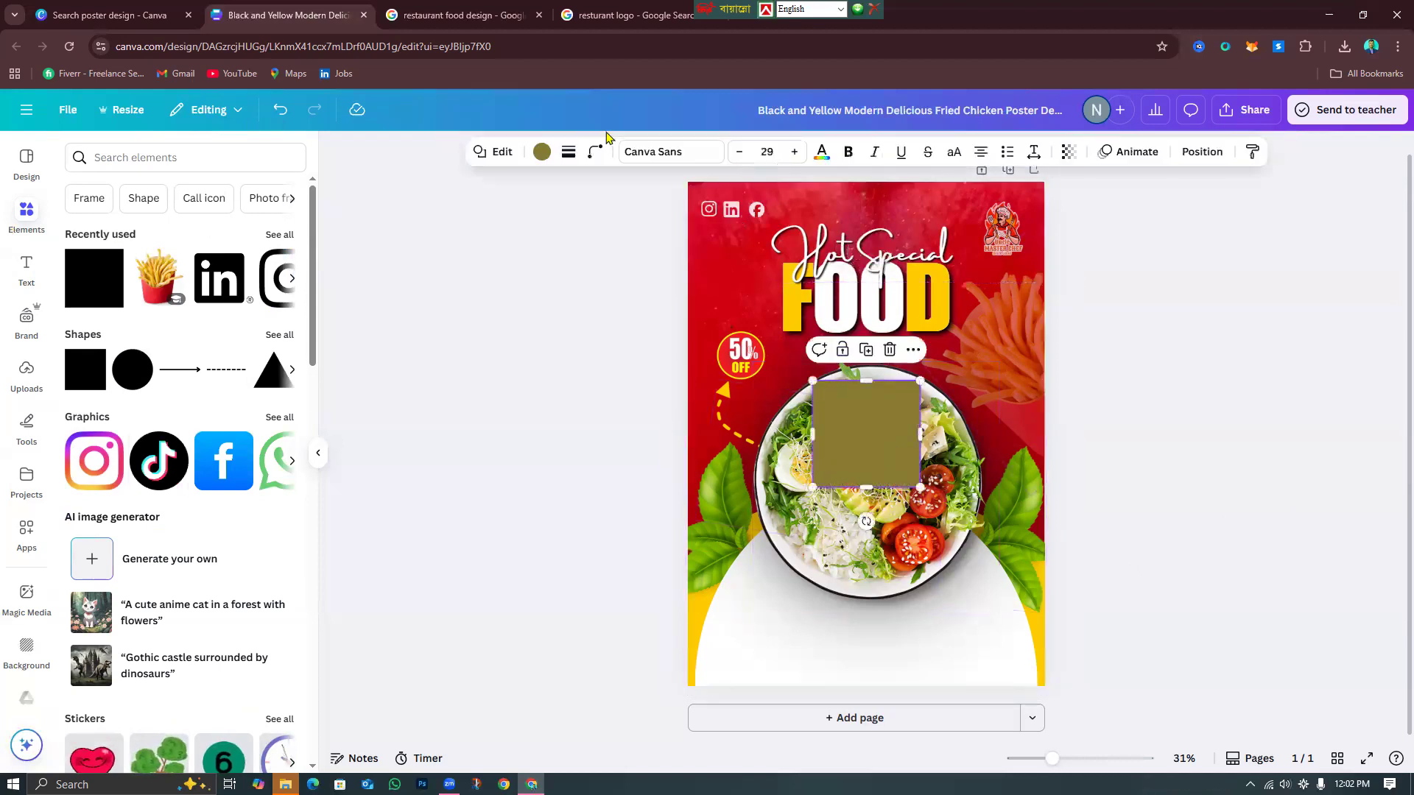
left_click(542, 151)
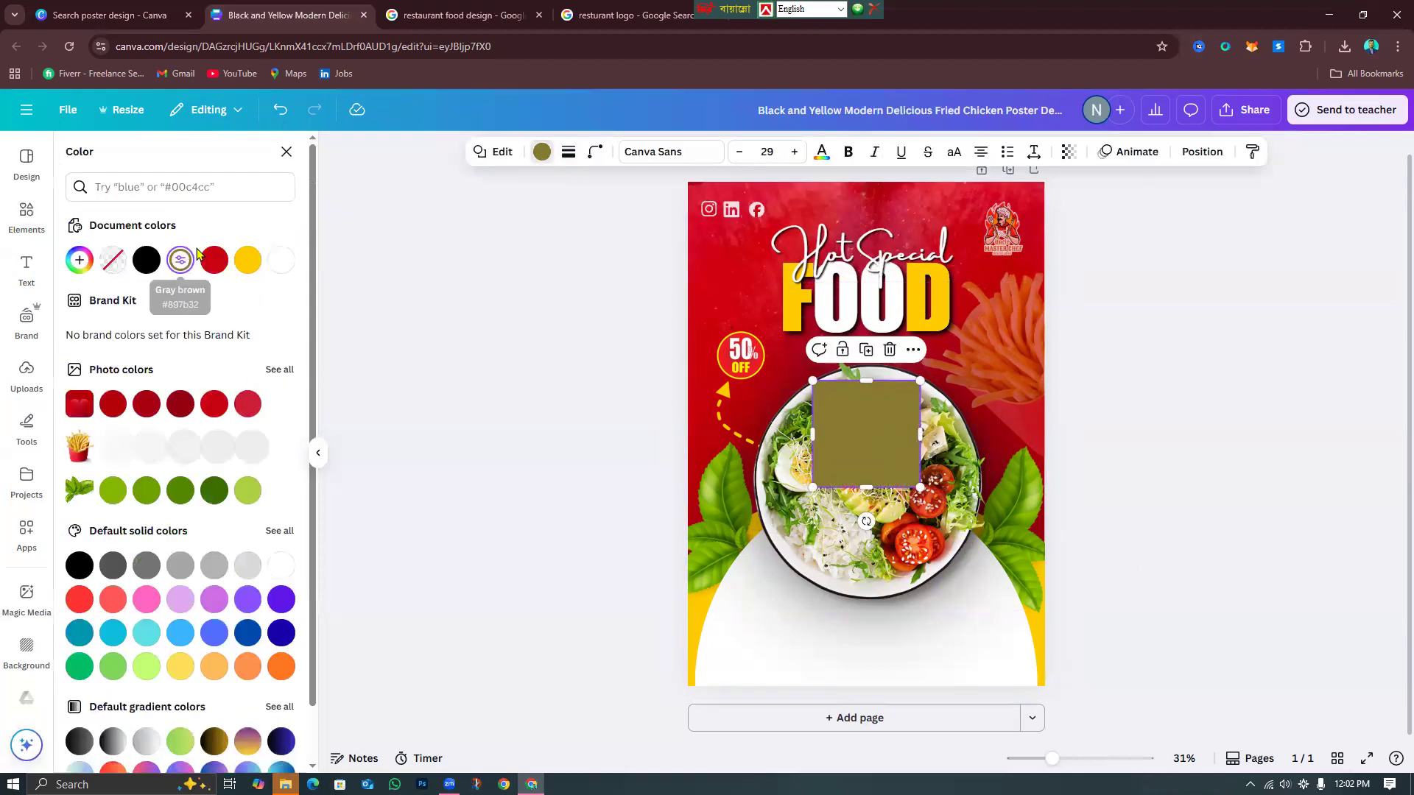
left_click(247, 259)
Move the yellow square to the poster bottom and stretch it to both side edges.
left_click_drag(866, 522, 791, 638)
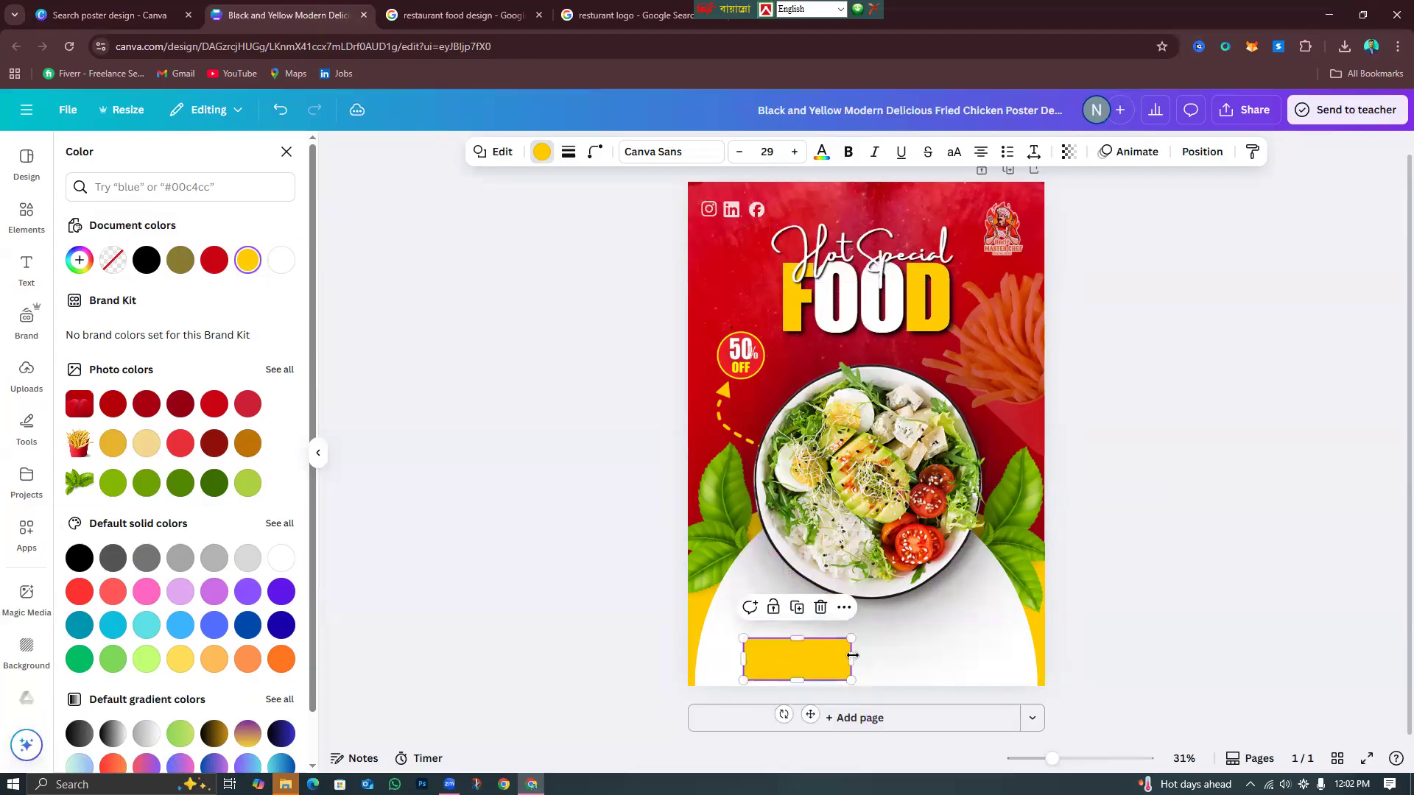
left_click_drag(899, 667, 1043, 691)
left_click_drag(743, 655, 691, 658)
left_click(1249, 631)
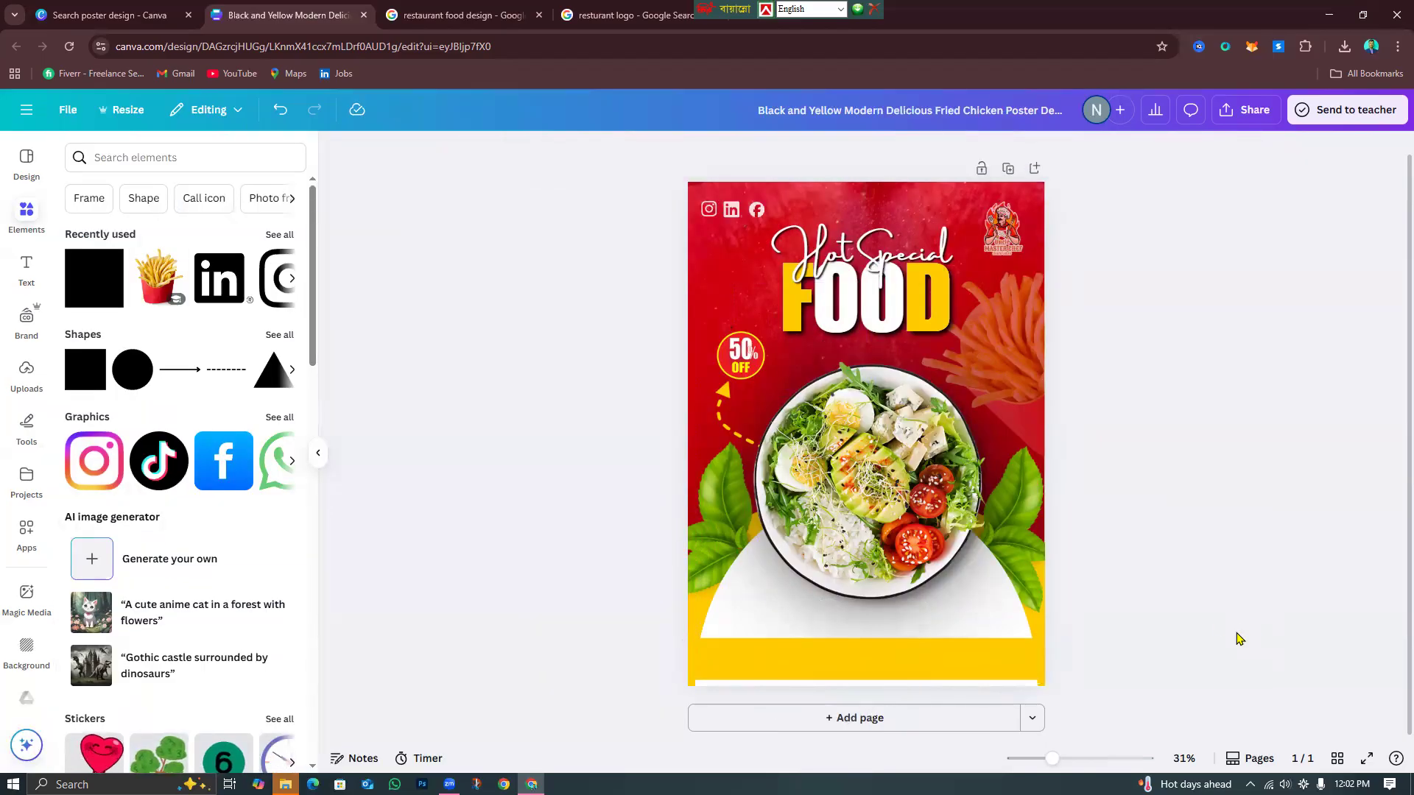
Nudge the yellow bar into place and thin it to 41.2 × 3.9.
left_click(911, 665)
key("Up")
key("Up")
key("Up")
key("Up")
key("Up")
key("Up")
key("Up")
key("Up")
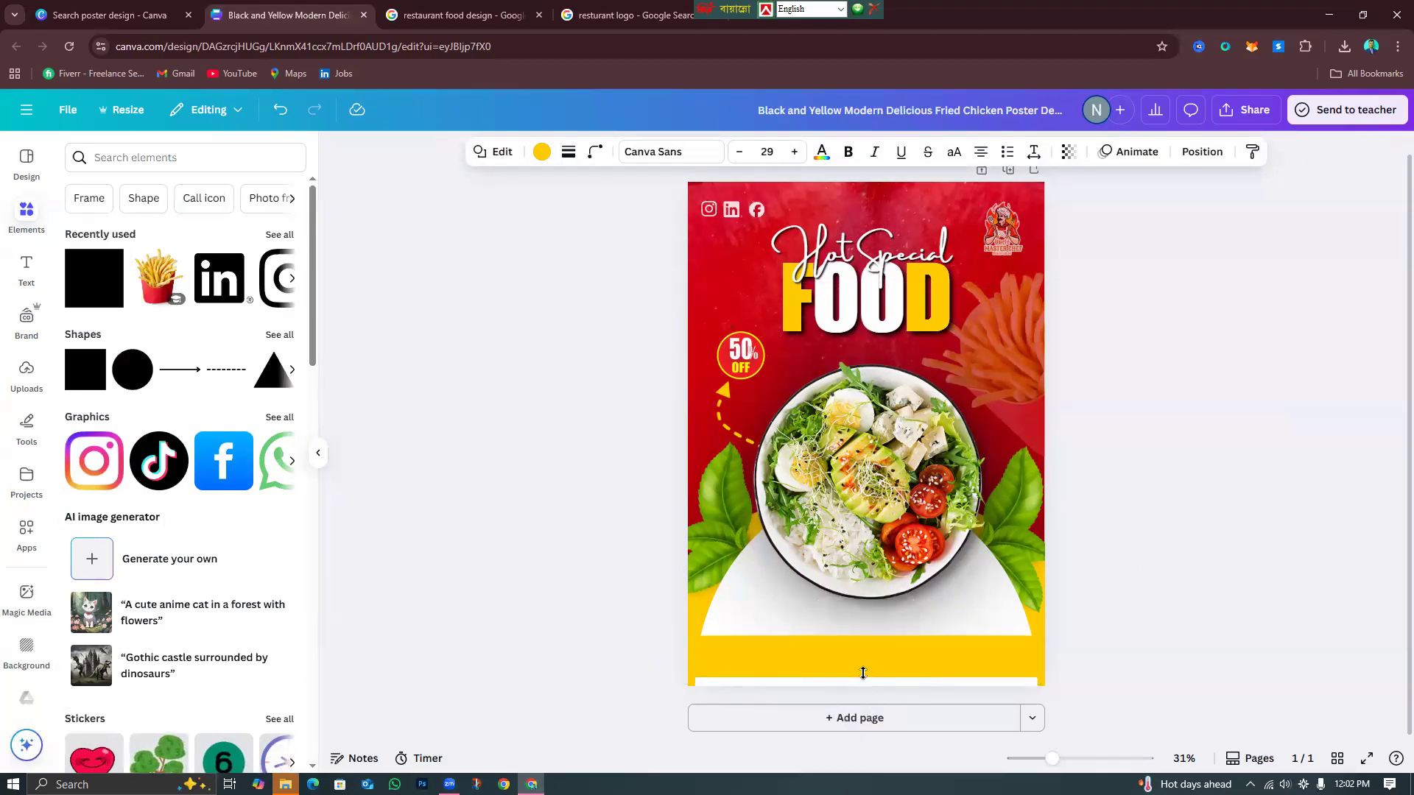
key("Down")
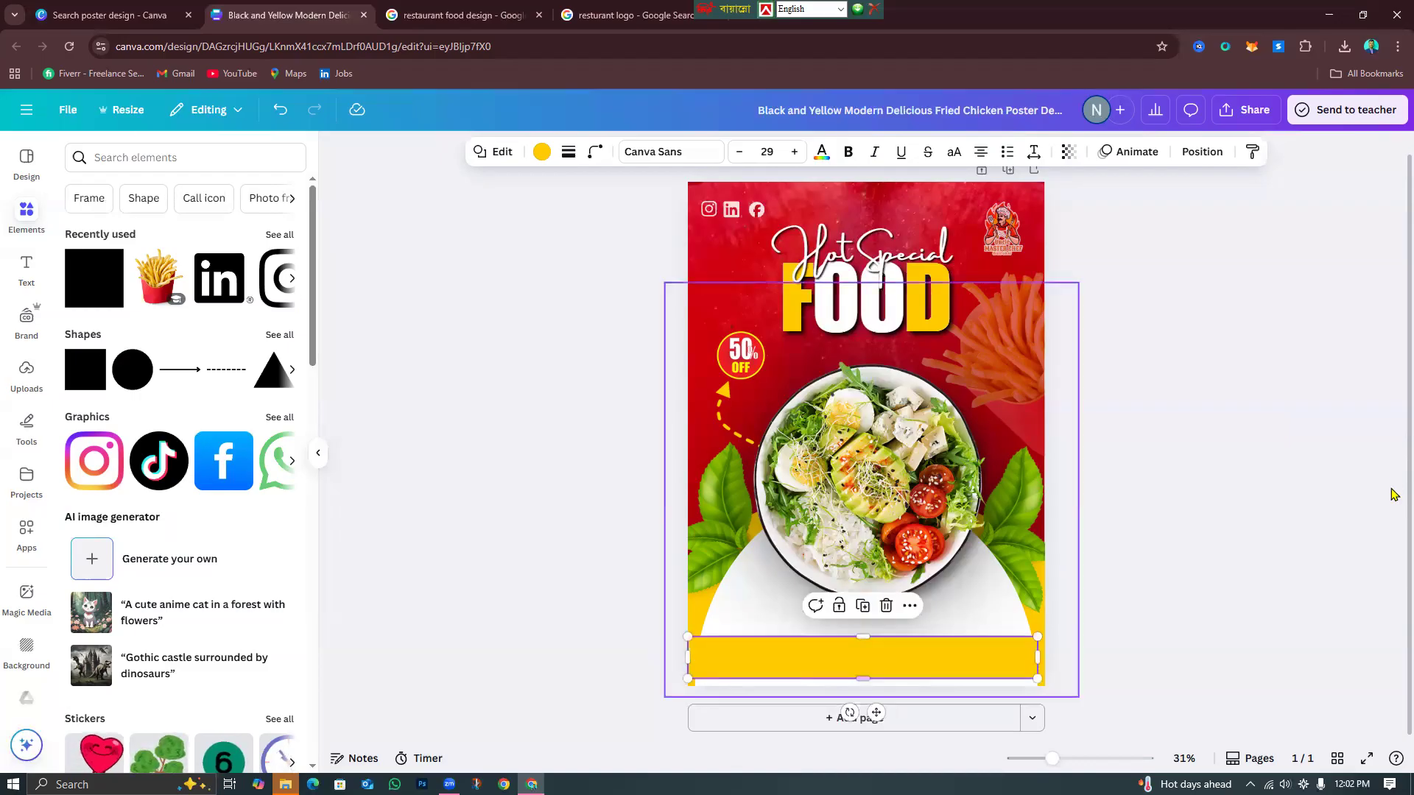
left_click_drag(863, 636, 864, 646)
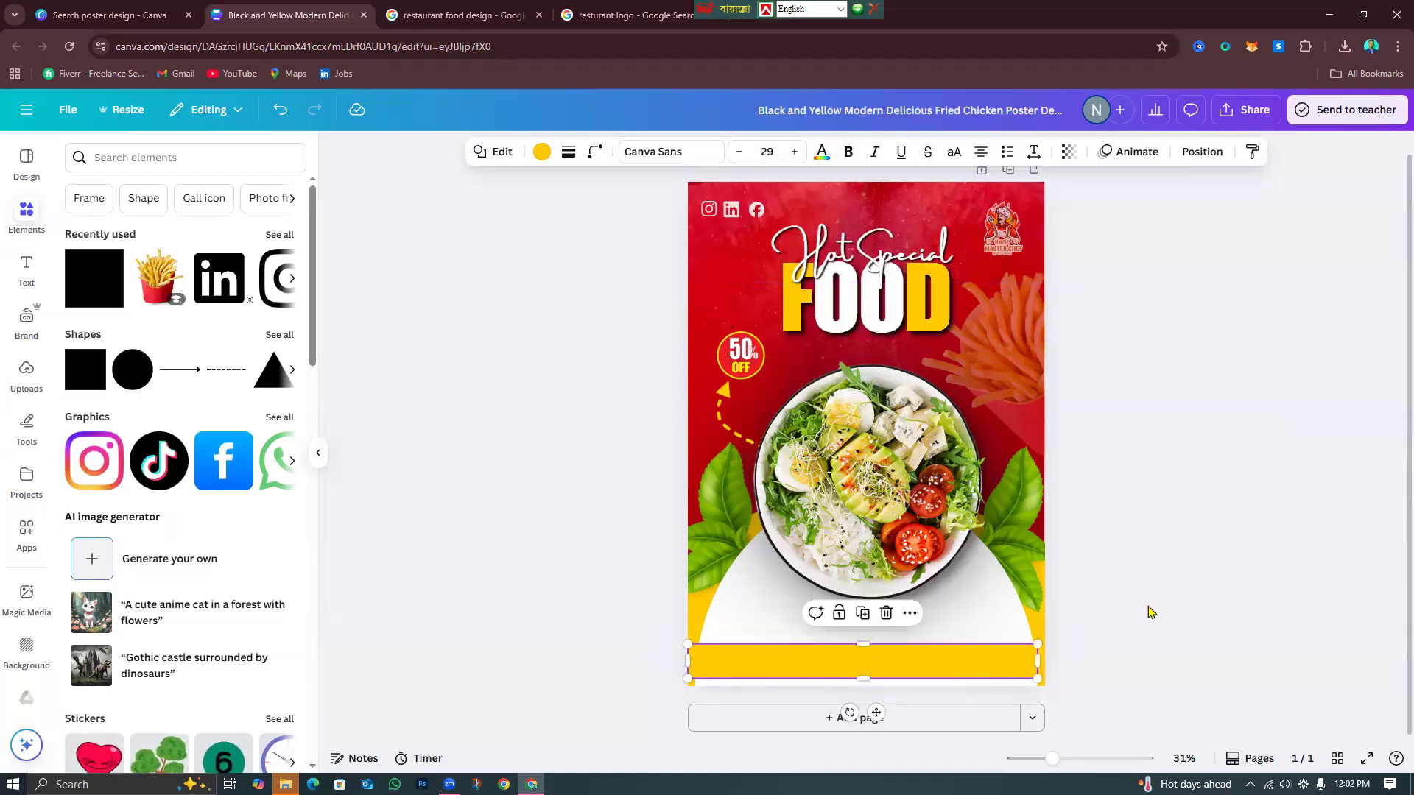
left_click(1153, 613)
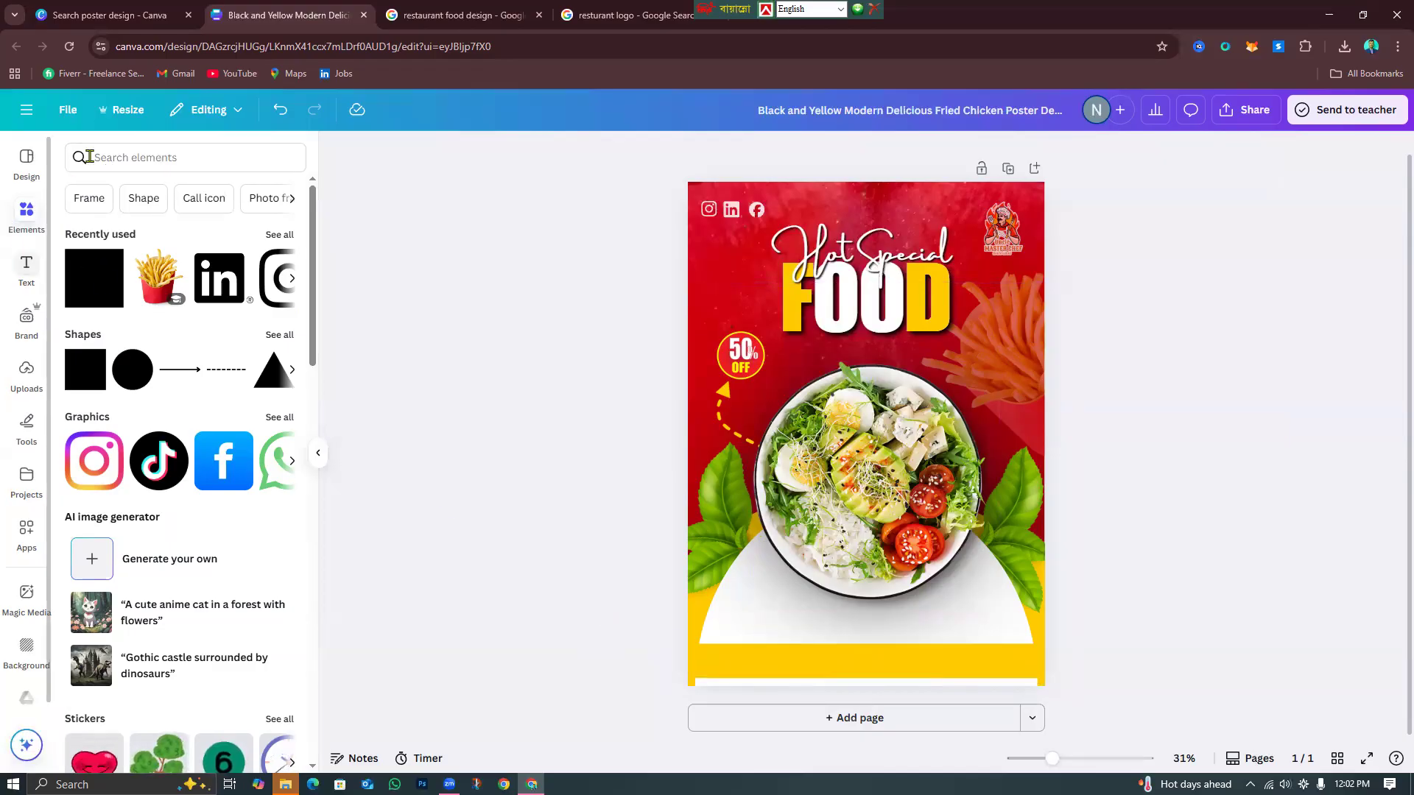
Search Elements for shadow graphics and show all results.
left_click(118, 155)
type("sha")
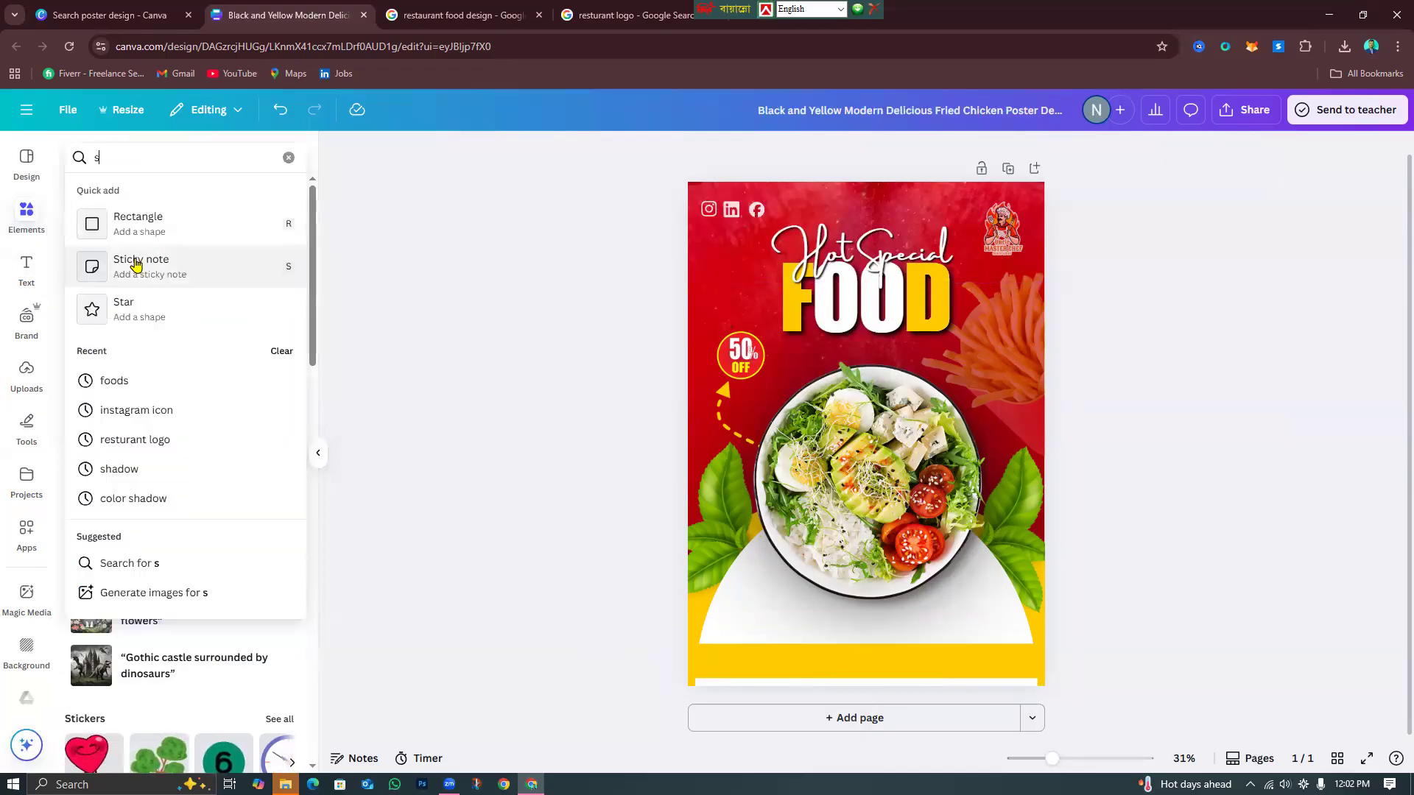
left_click(127, 224)
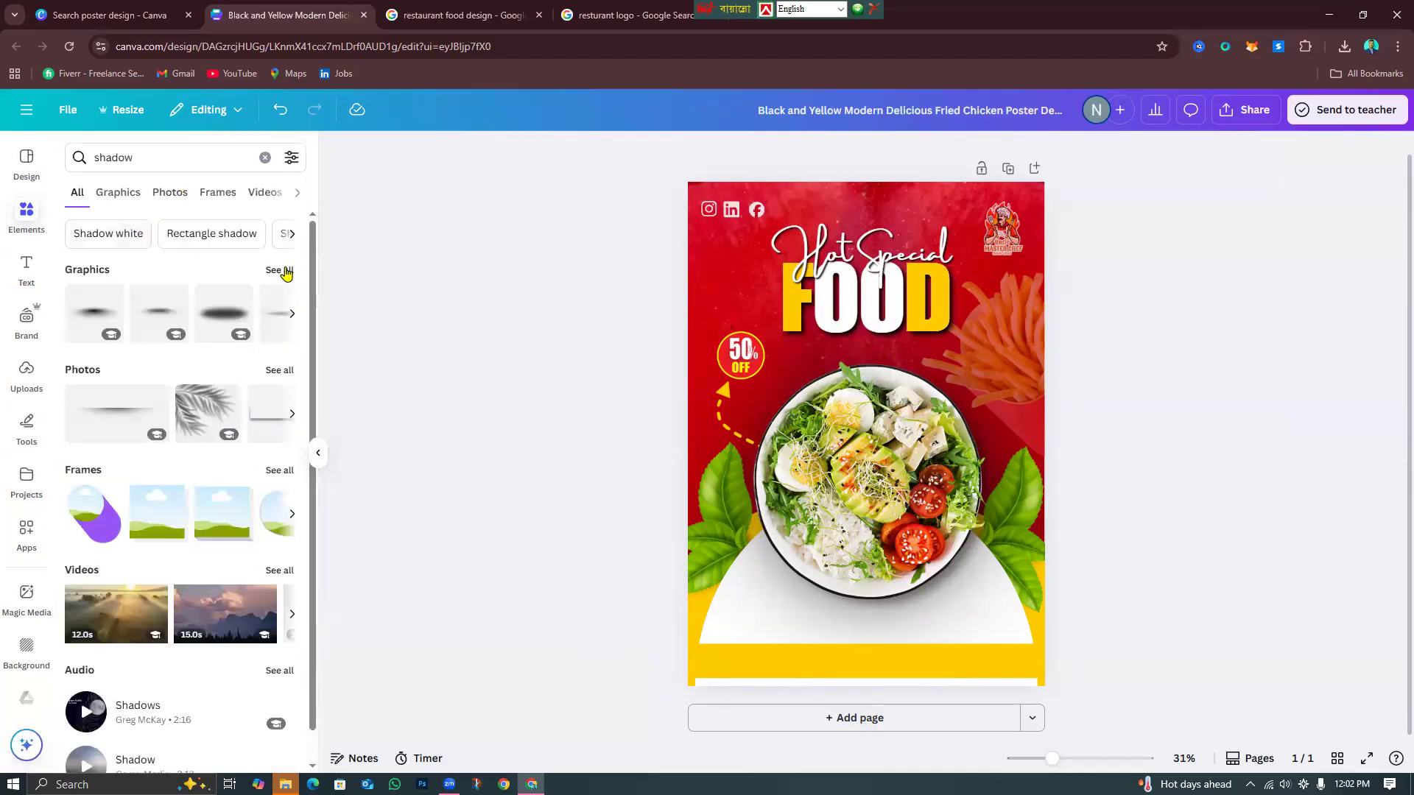
left_click(282, 270)
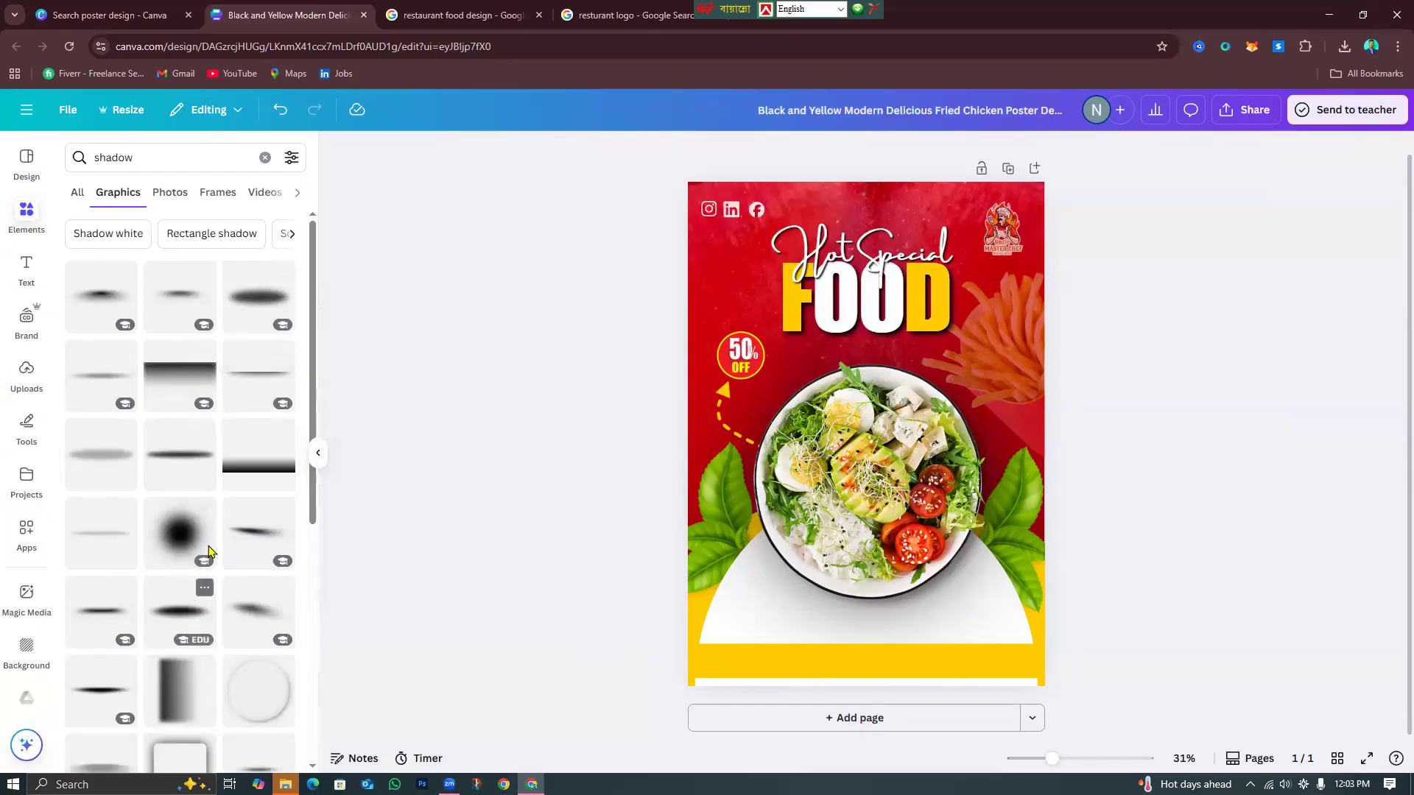
scroll(206, 560, "down", 3)
scroll(202, 582, "up", 3)
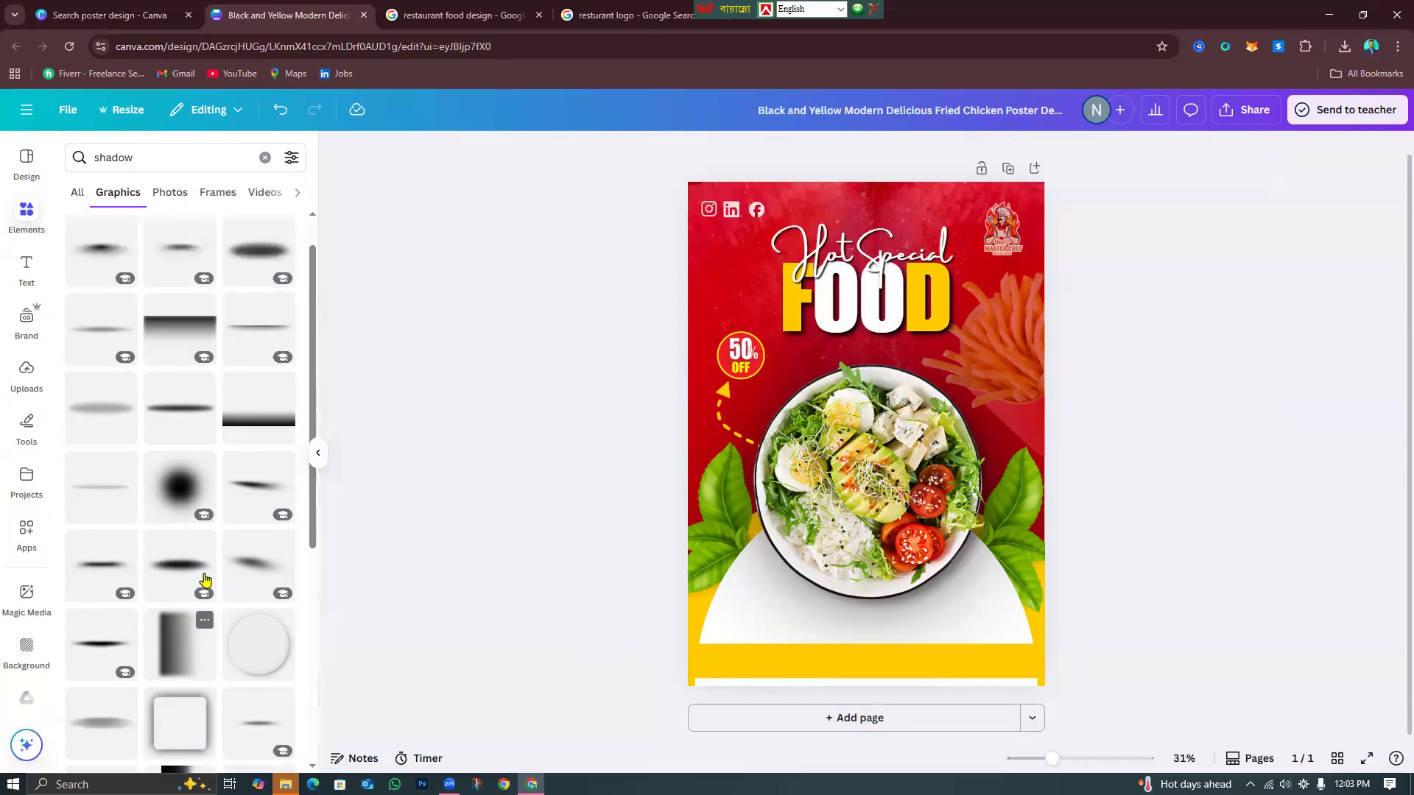
Try a first shadow graphic in the bottom yellow band, then delete it.
left_click(264, 381)
left_click_drag(933, 451, 916, 683)
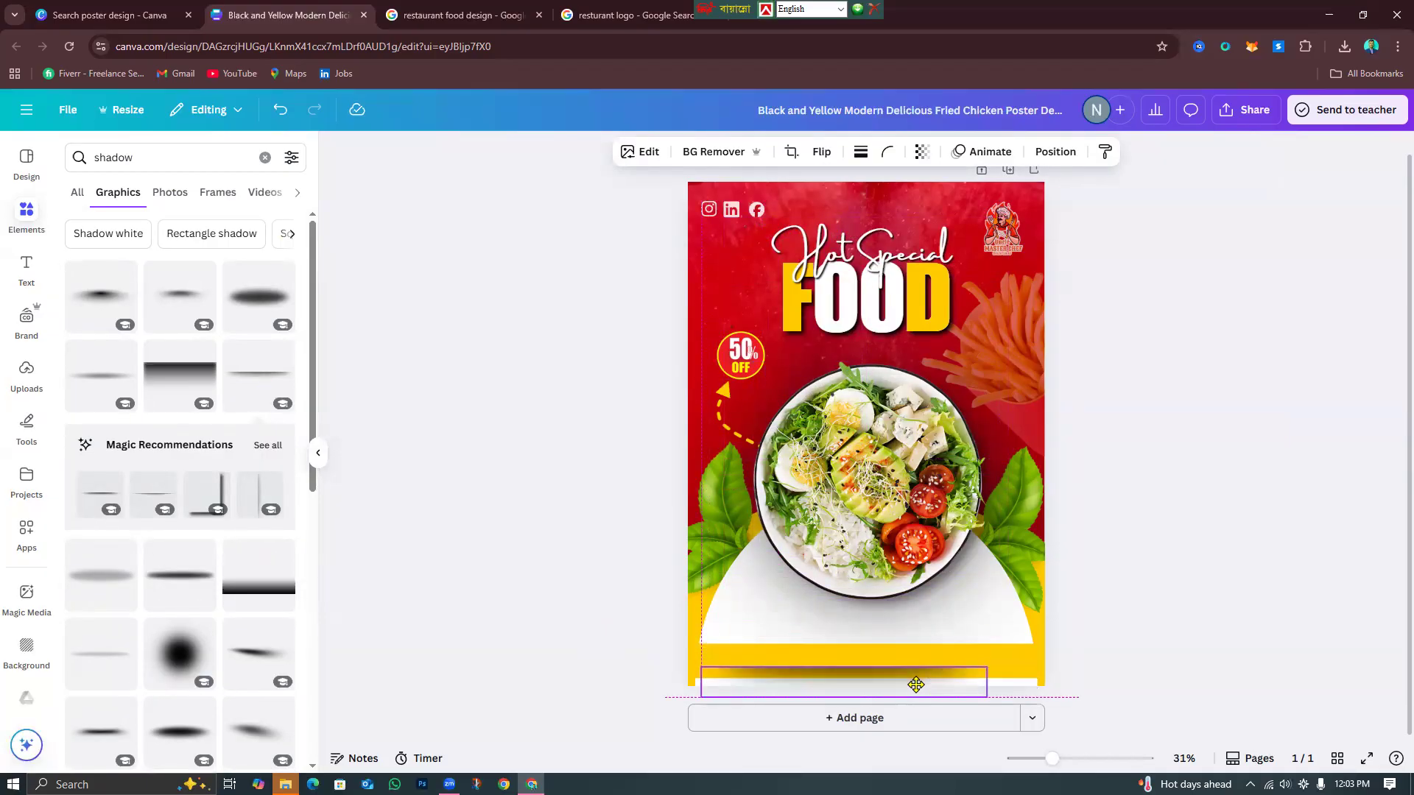
left_click_drag(915, 685, 916, 685)
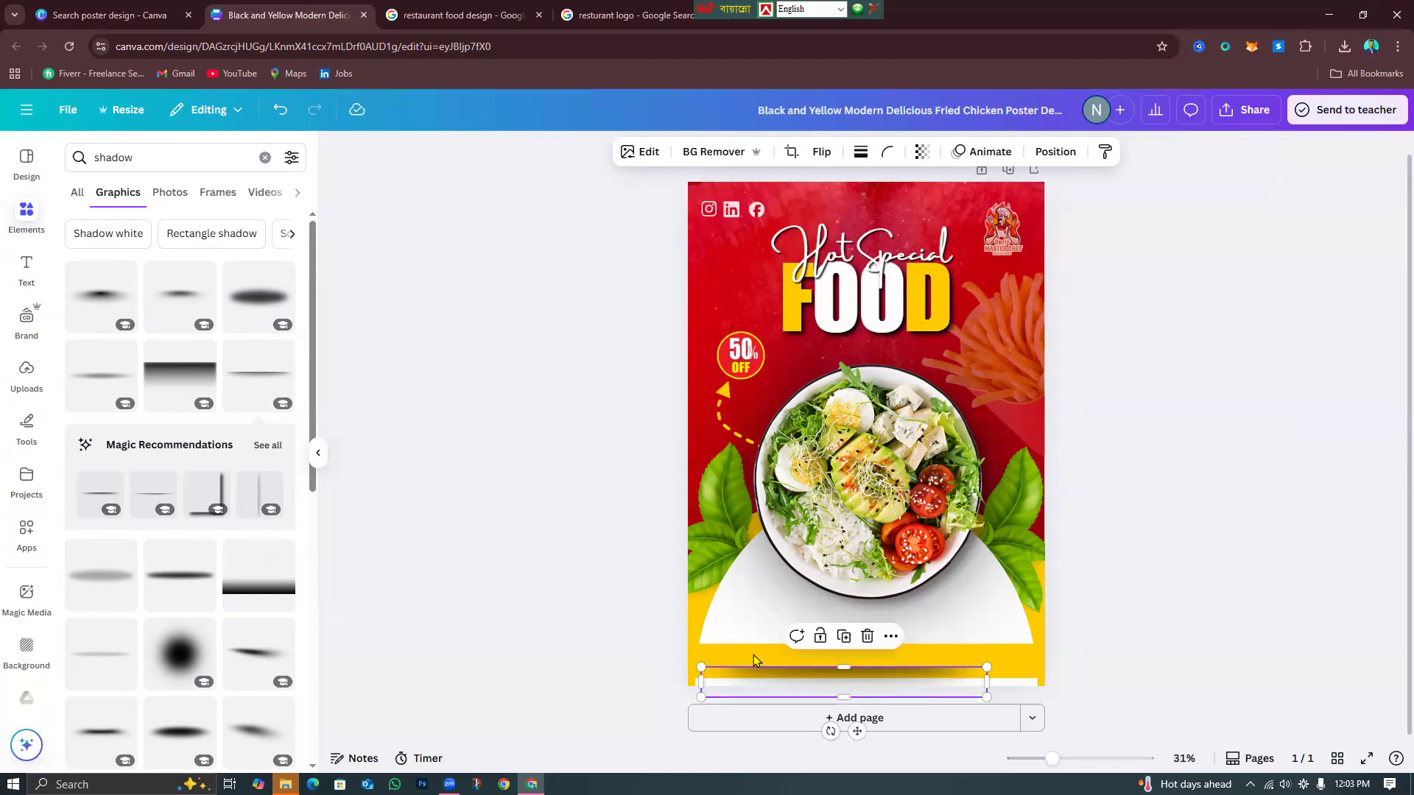
left_click(867, 638)
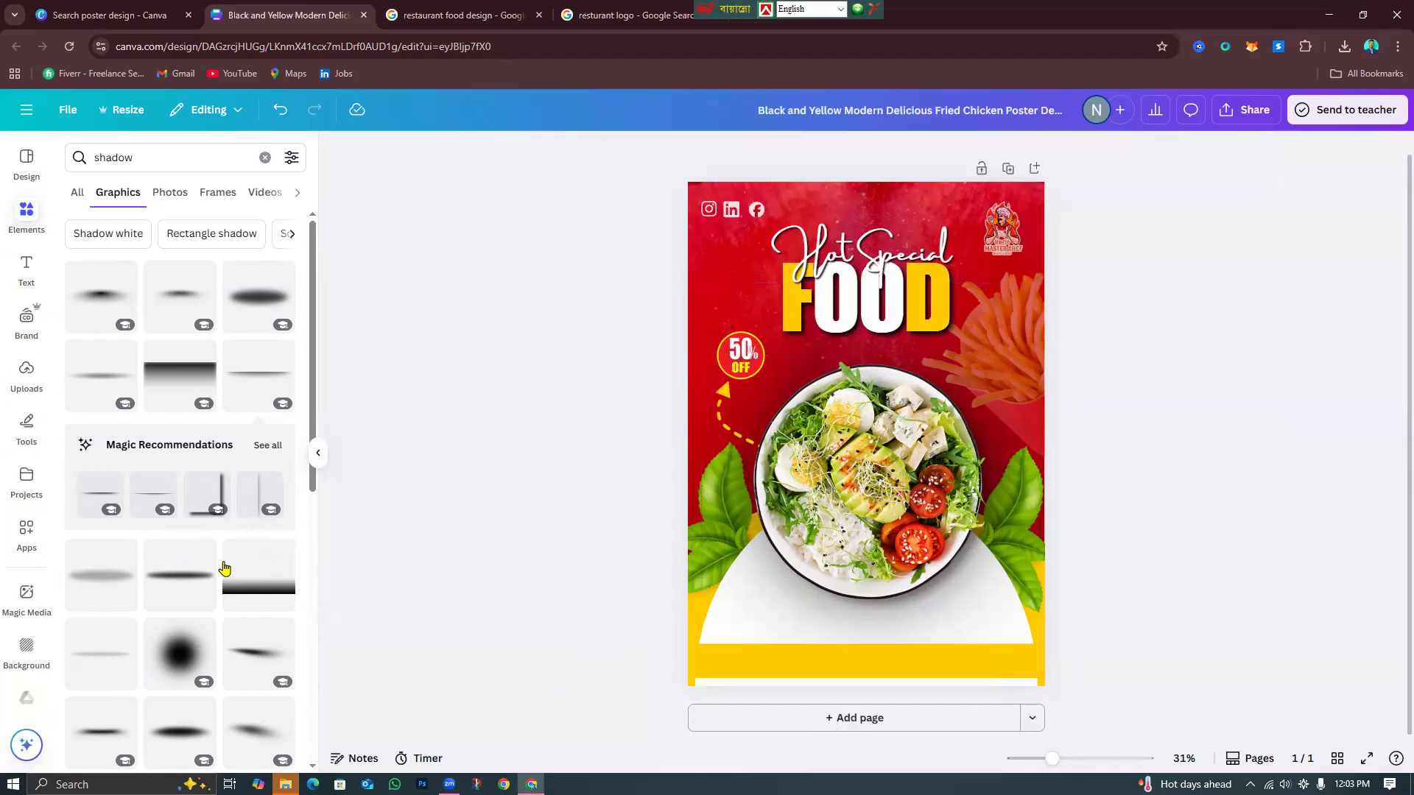
Place a different shadow along the bottom band, enlarge it and send it behind the yellow bar.
left_click(197, 576)
left_click_drag(911, 444, 896, 664)
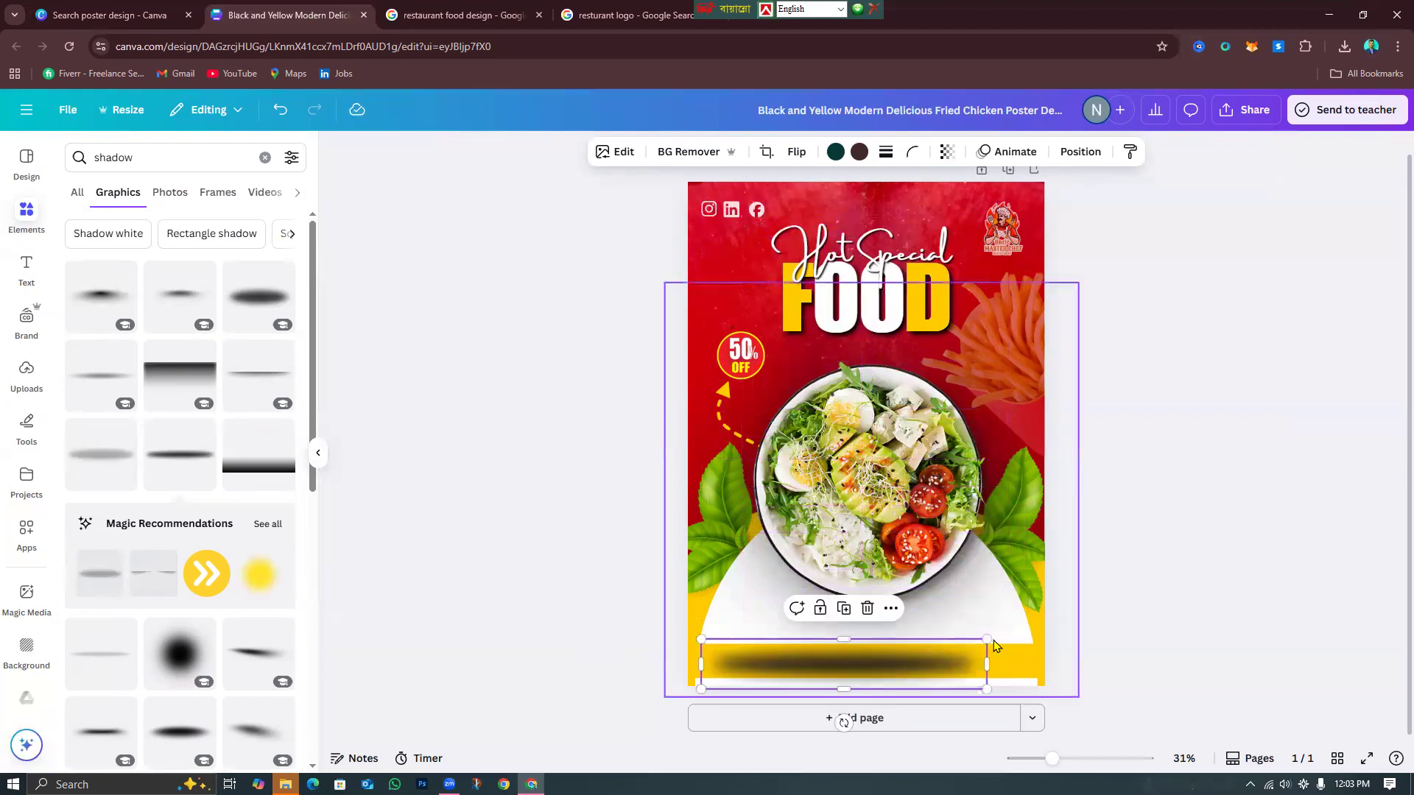
left_click_drag(987, 641, 1067, 621)
left_click_drag(830, 663, 798, 660)
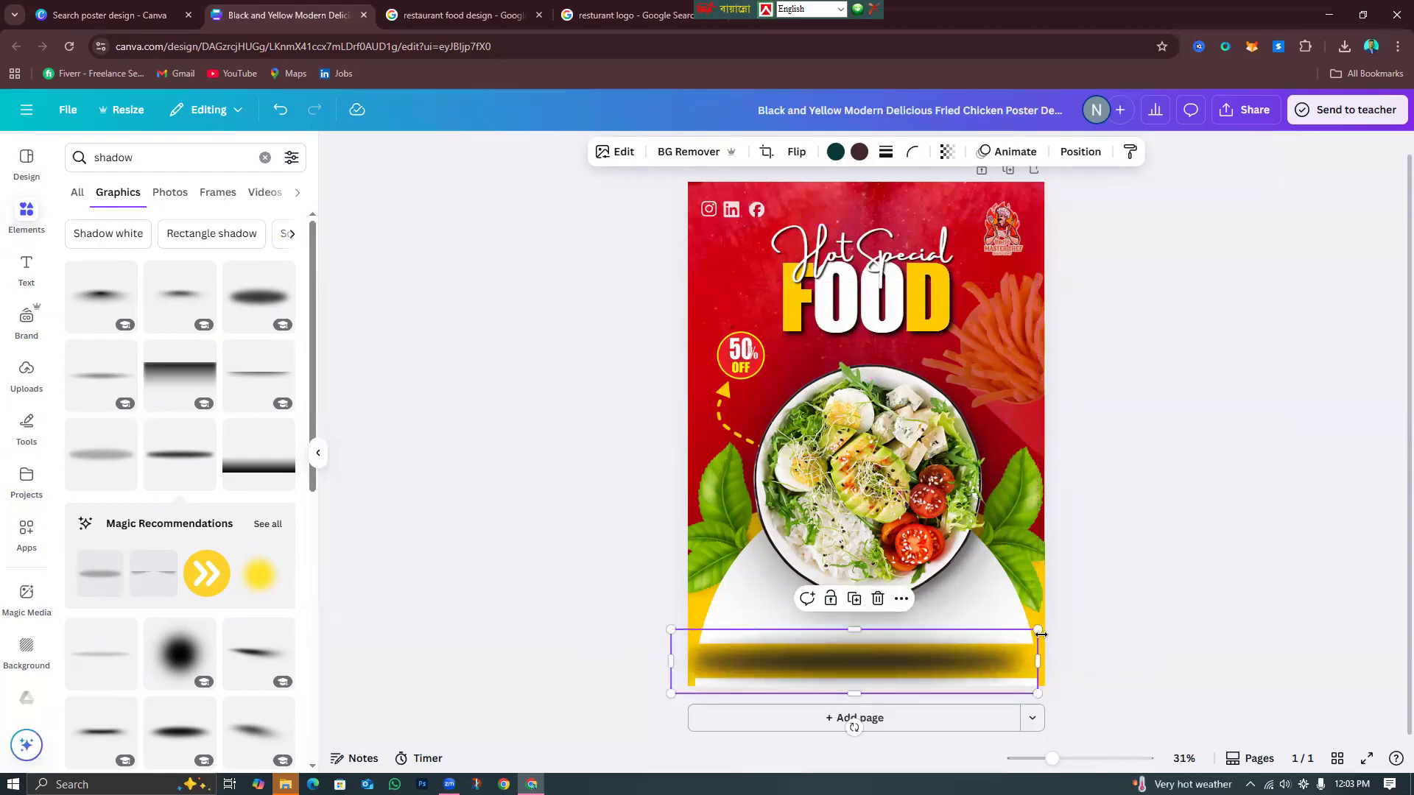
left_click_drag(1037, 631, 1045, 628)
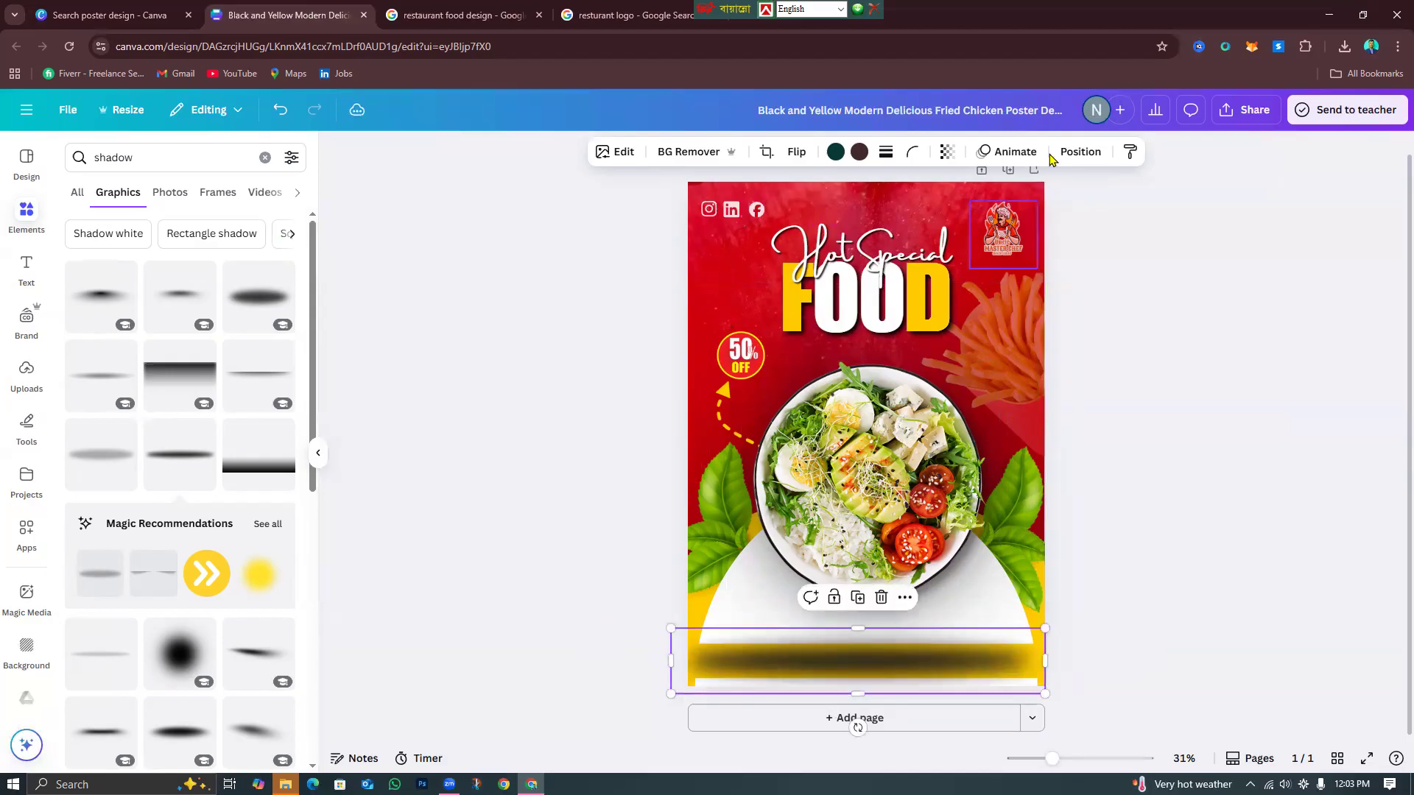
left_click(1088, 158)
left_click(249, 233)
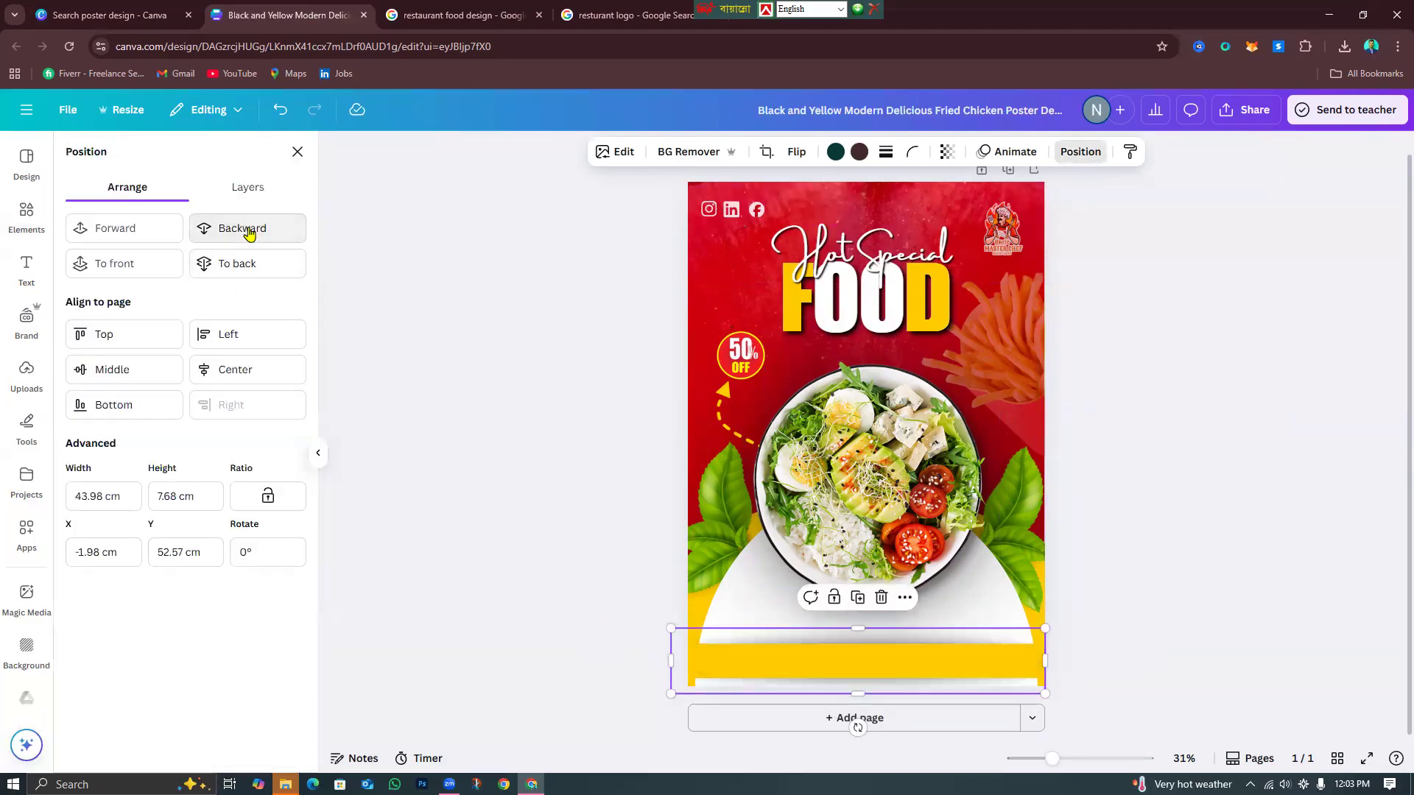
left_click_drag(1044, 628, 1061, 660)
Widen the yellow bar past the poster's left edge.
left_click(1039, 660)
left_click_drag(685, 663, 670, 662)
left_click(547, 636)
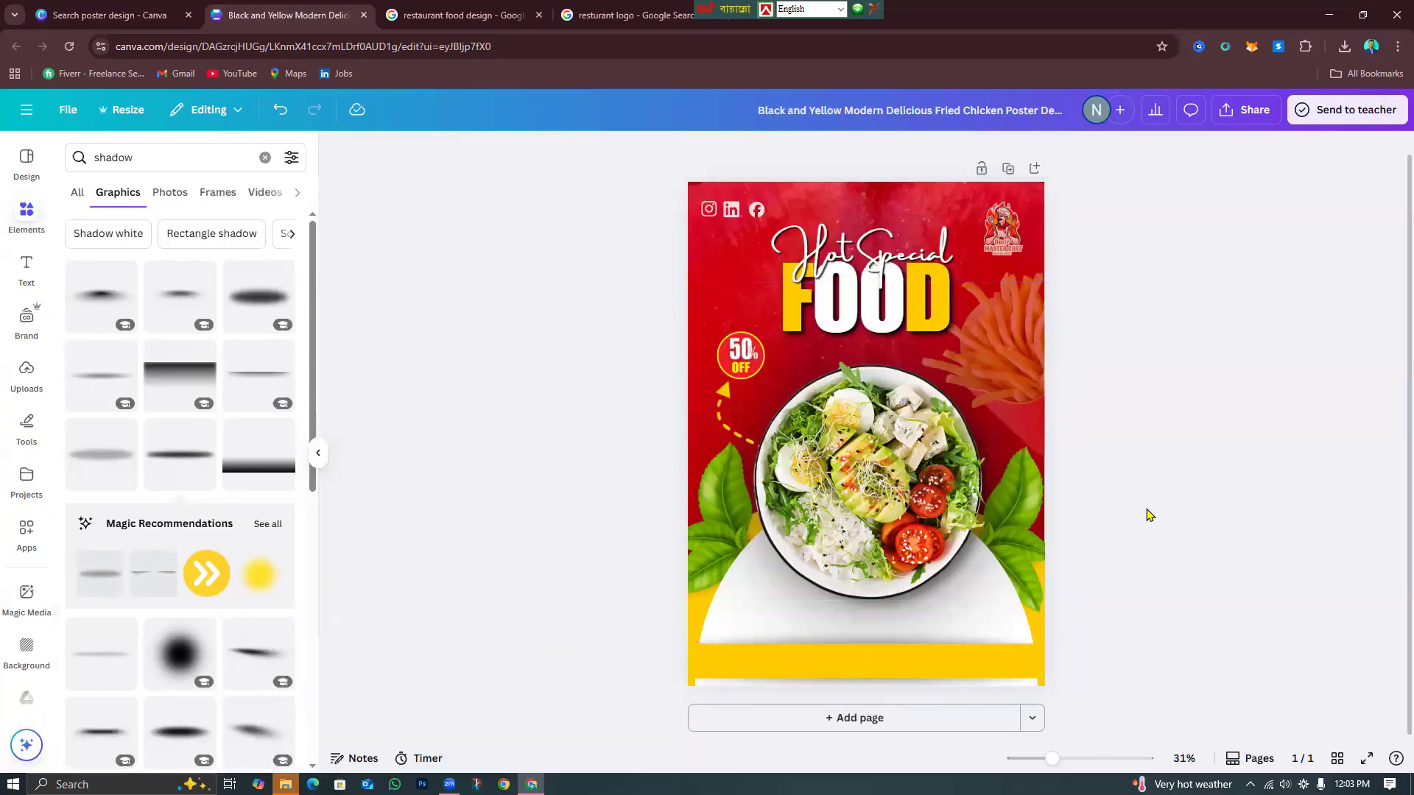
Add a subheading text box reading 'contact now'.
left_click(26, 271)
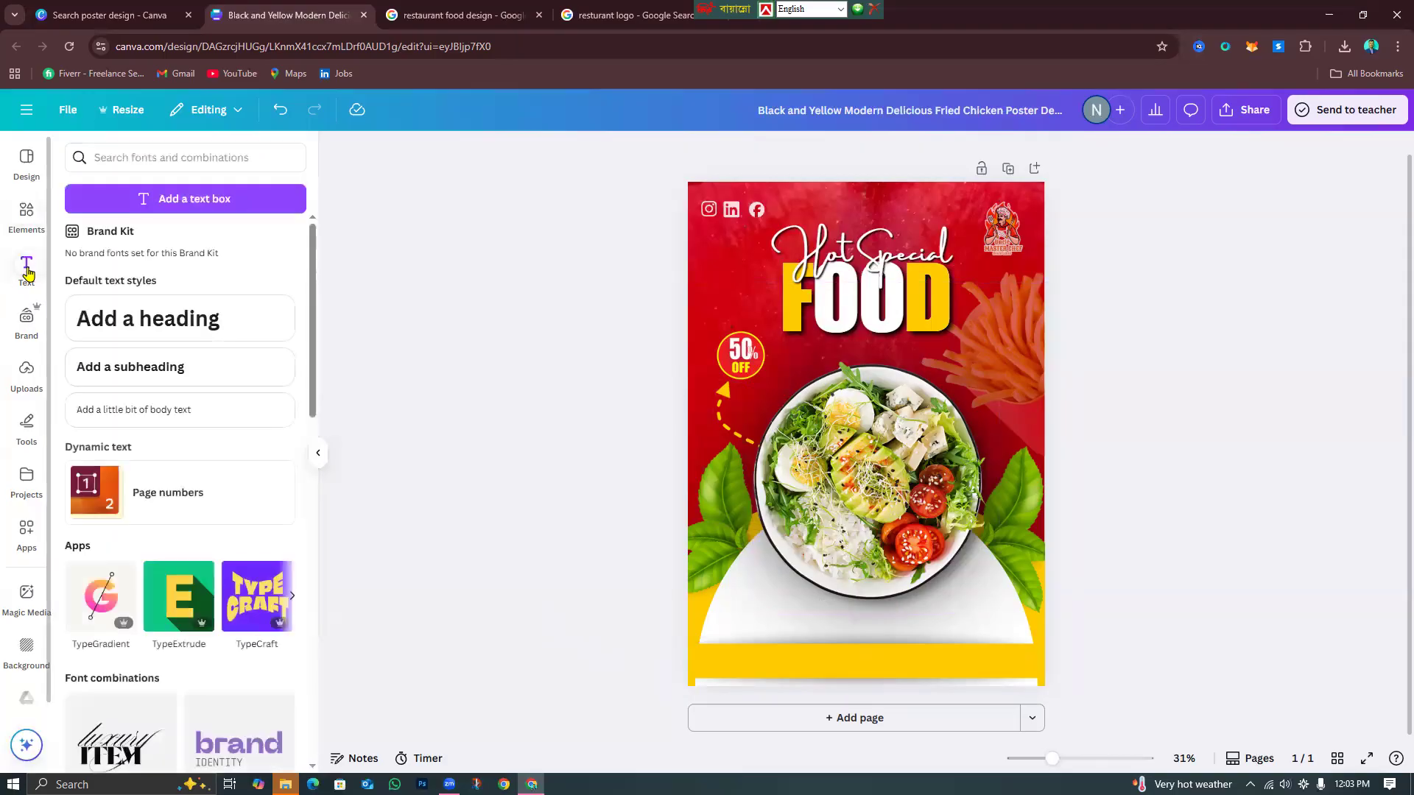
left_click(173, 369)
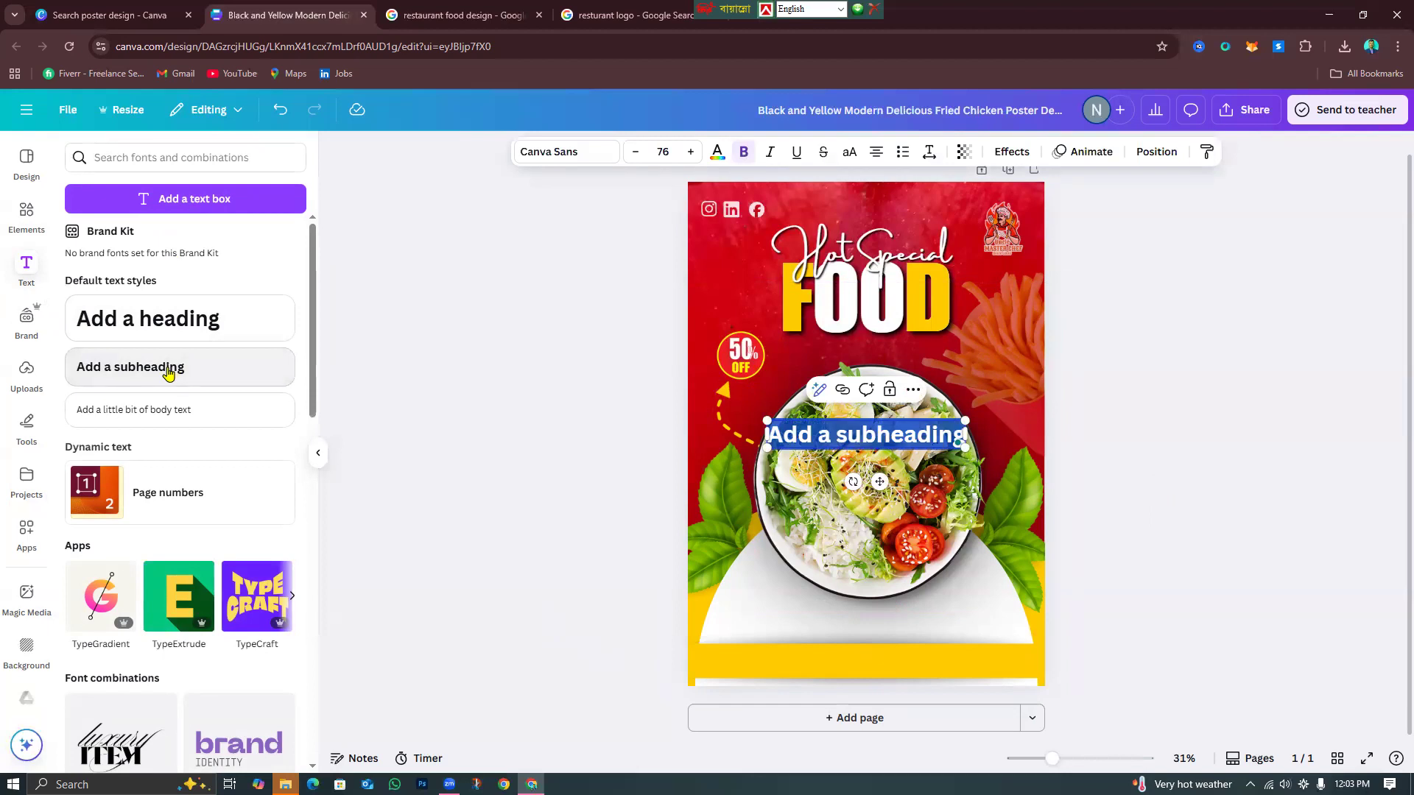
type("contact n")
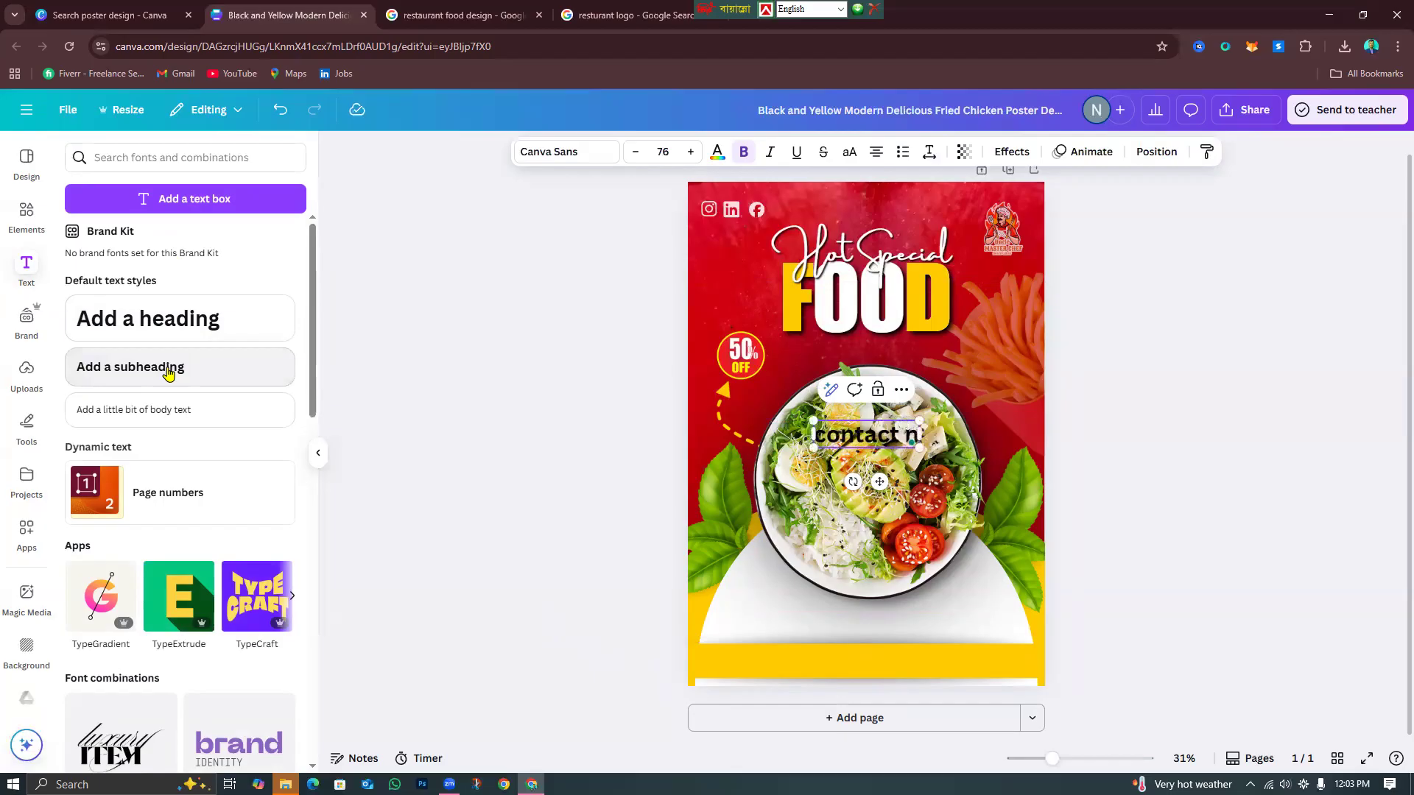
type("ow")
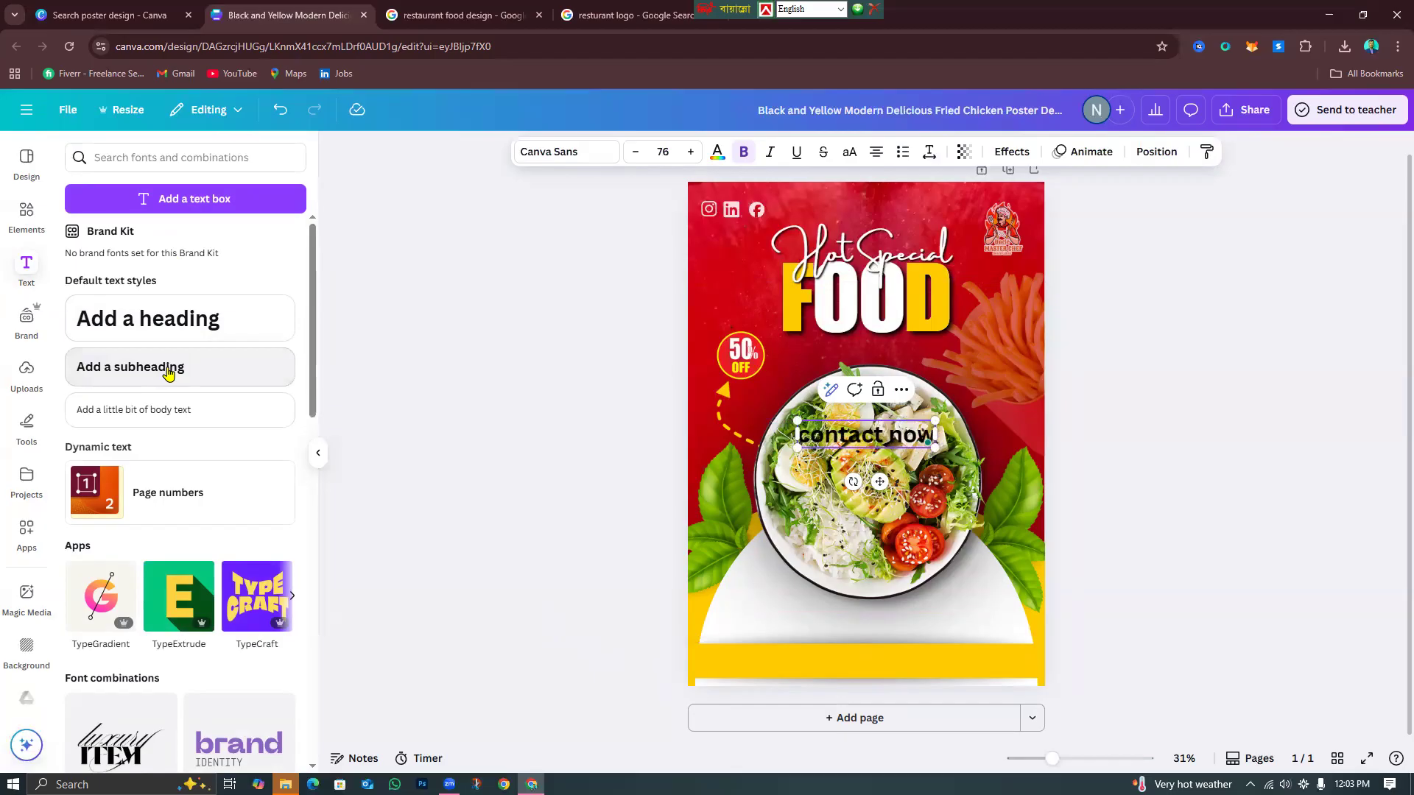
left_click(1319, 584)
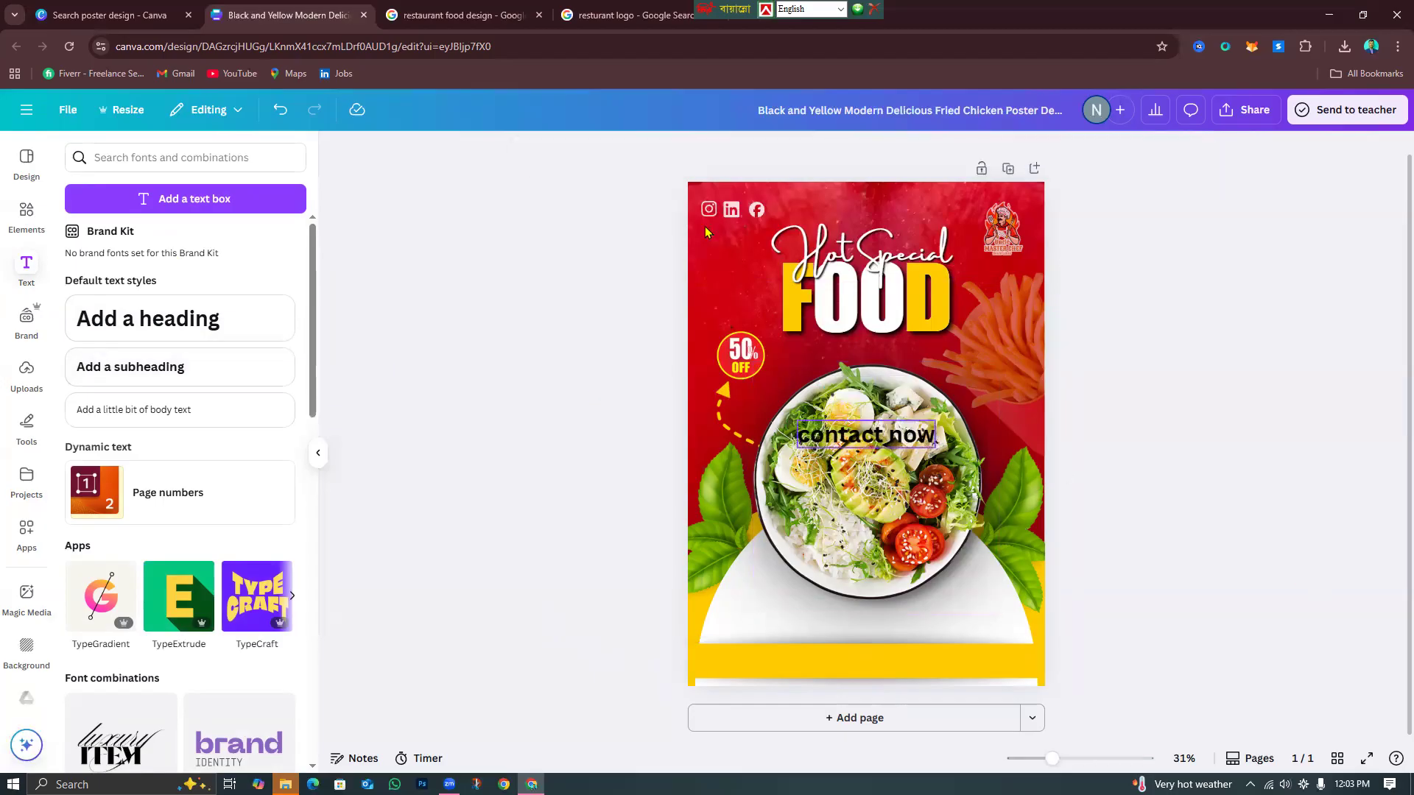
Set the text to Impact in all capitals and move it onto the yellow band.
left_click(562, 150)
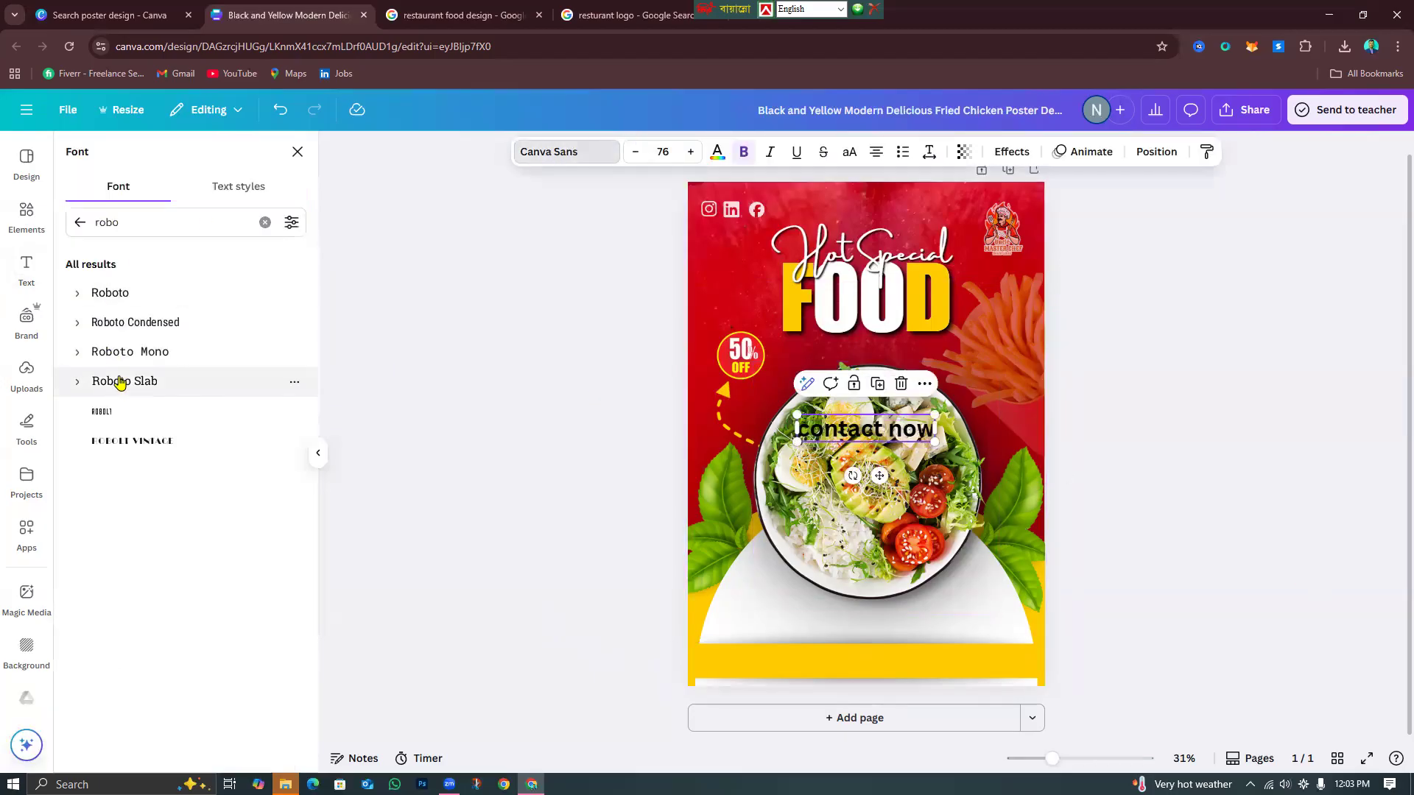
left_click(80, 222)
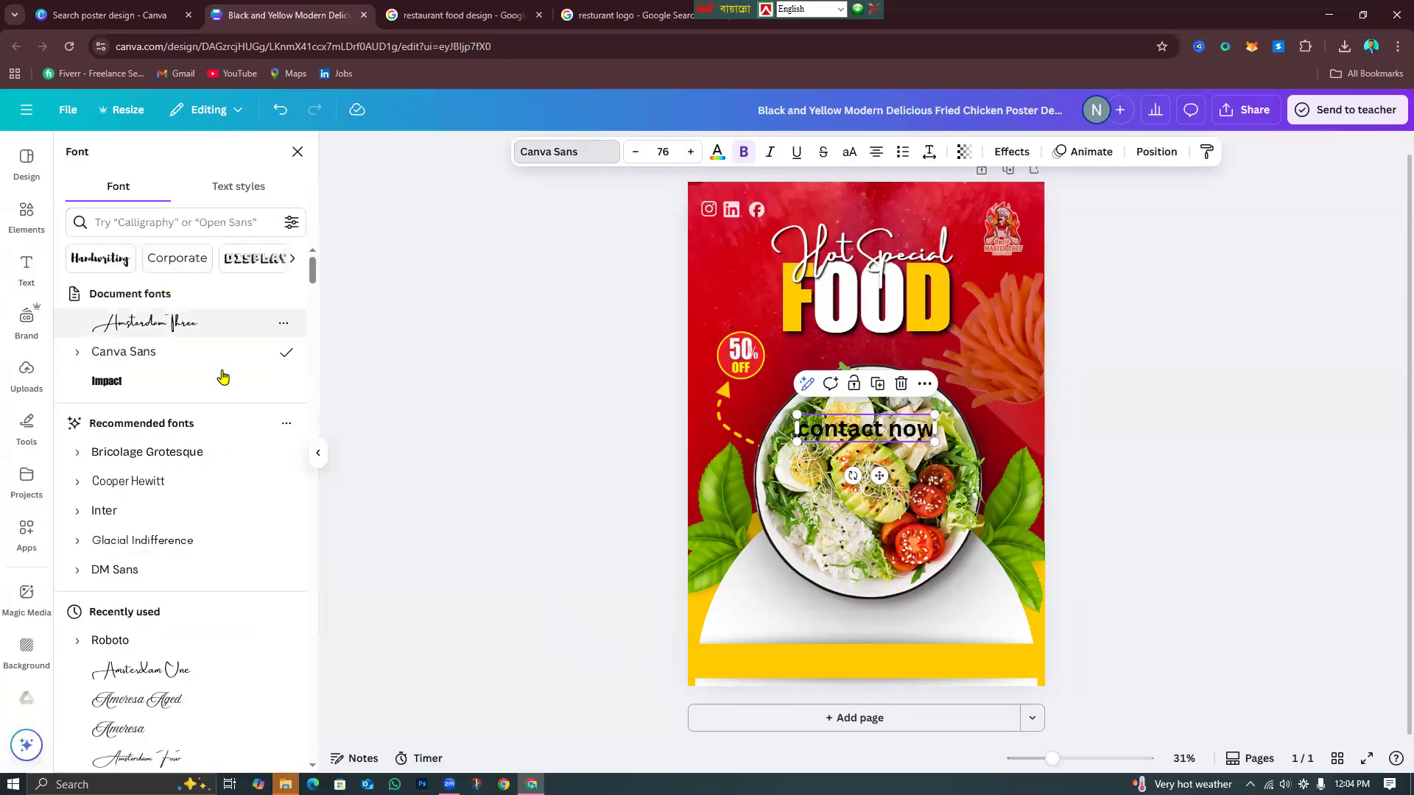
left_click(150, 393)
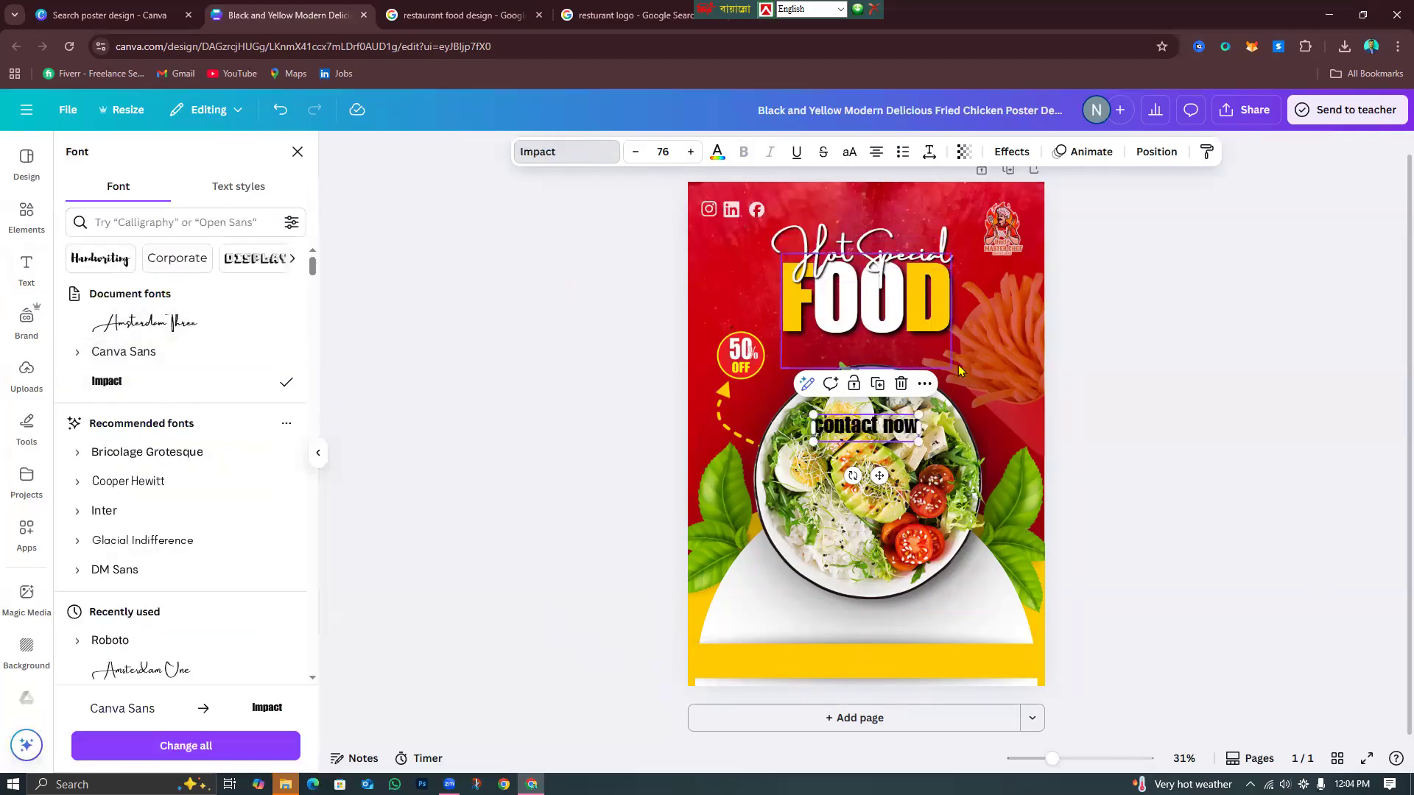
left_click(849, 152)
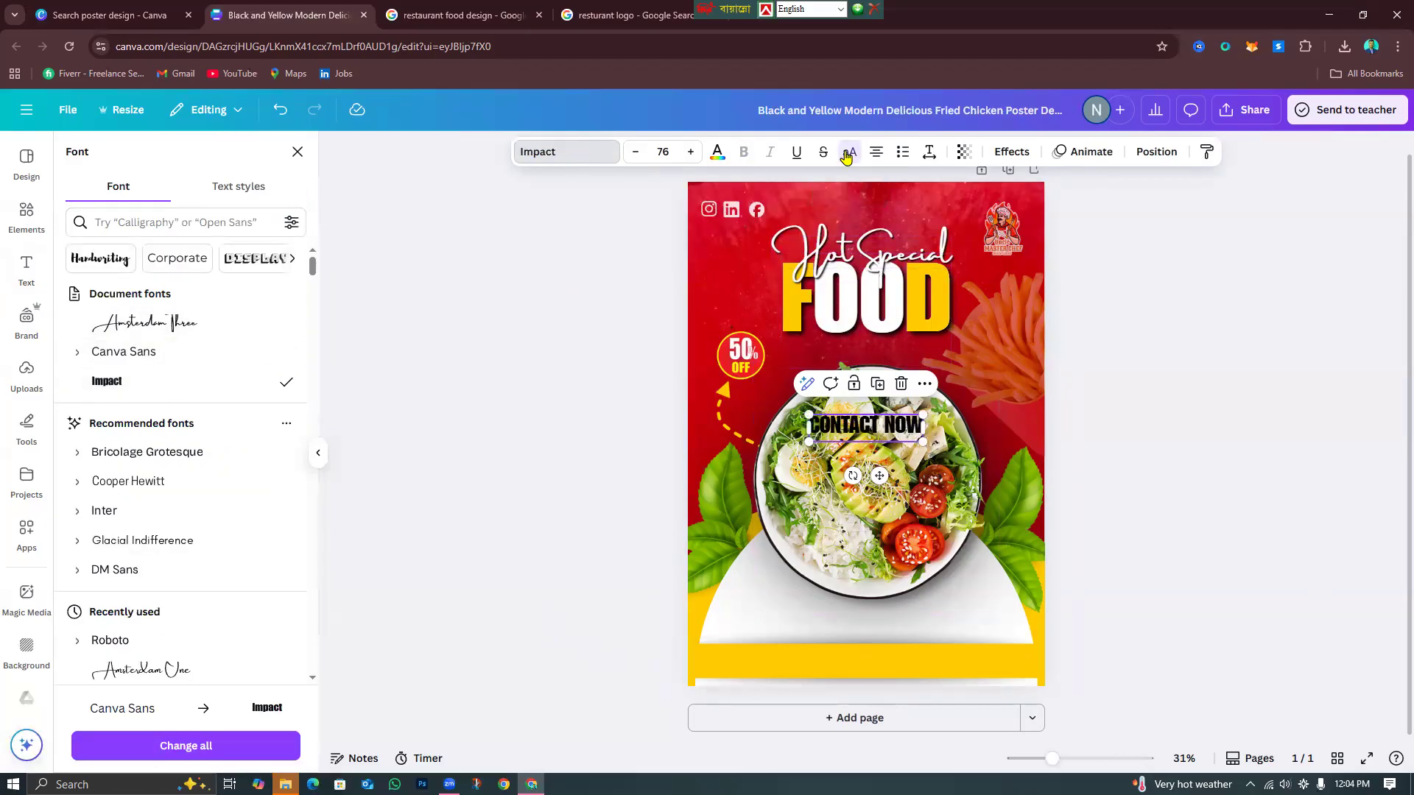
left_click(1310, 513)
left_click(880, 435)
left_click_drag(879, 476, 773, 651)
Extend the text to 'CONTACT NOW FOR ORDER' on one line, enlarged to 72.9 on the band.
left_click(799, 664)
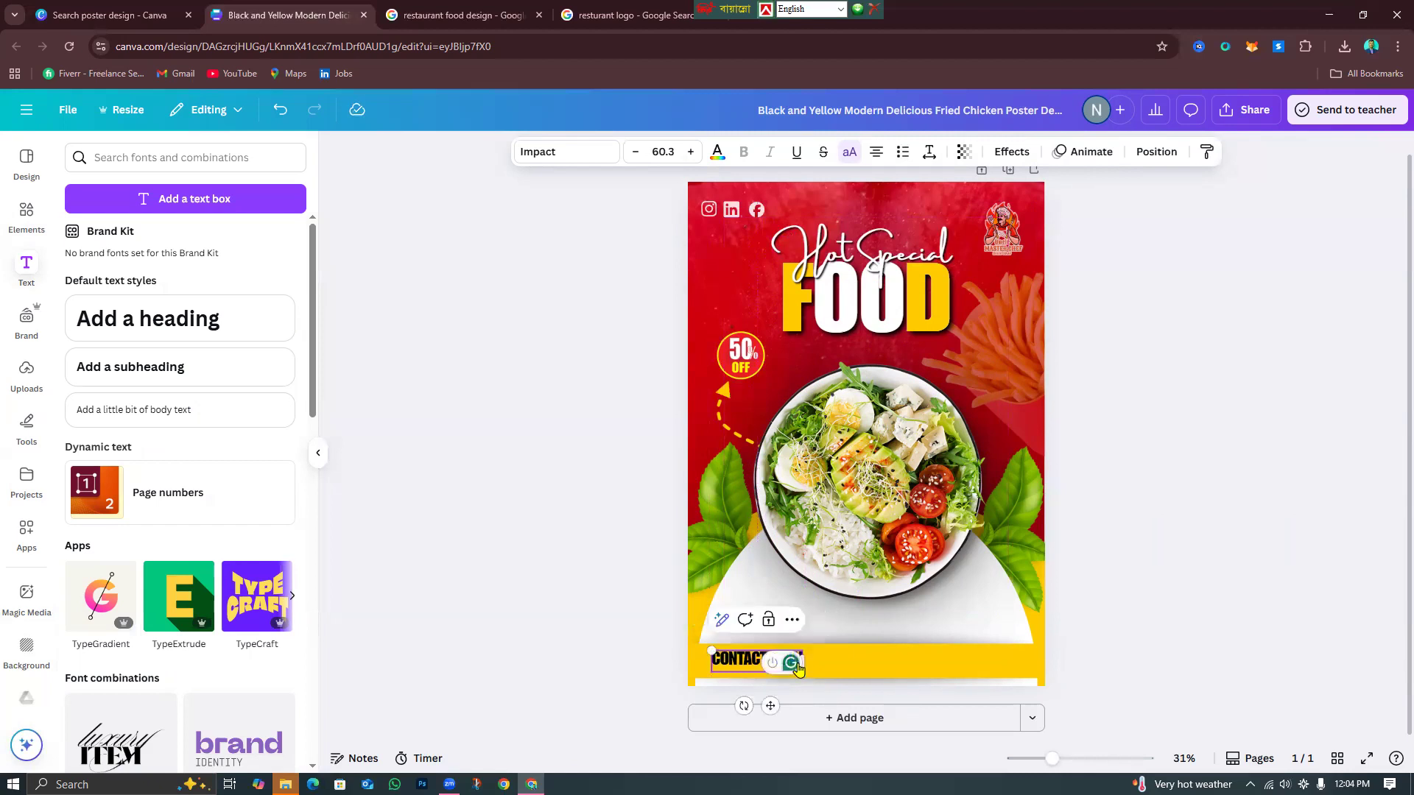
type("THIS")
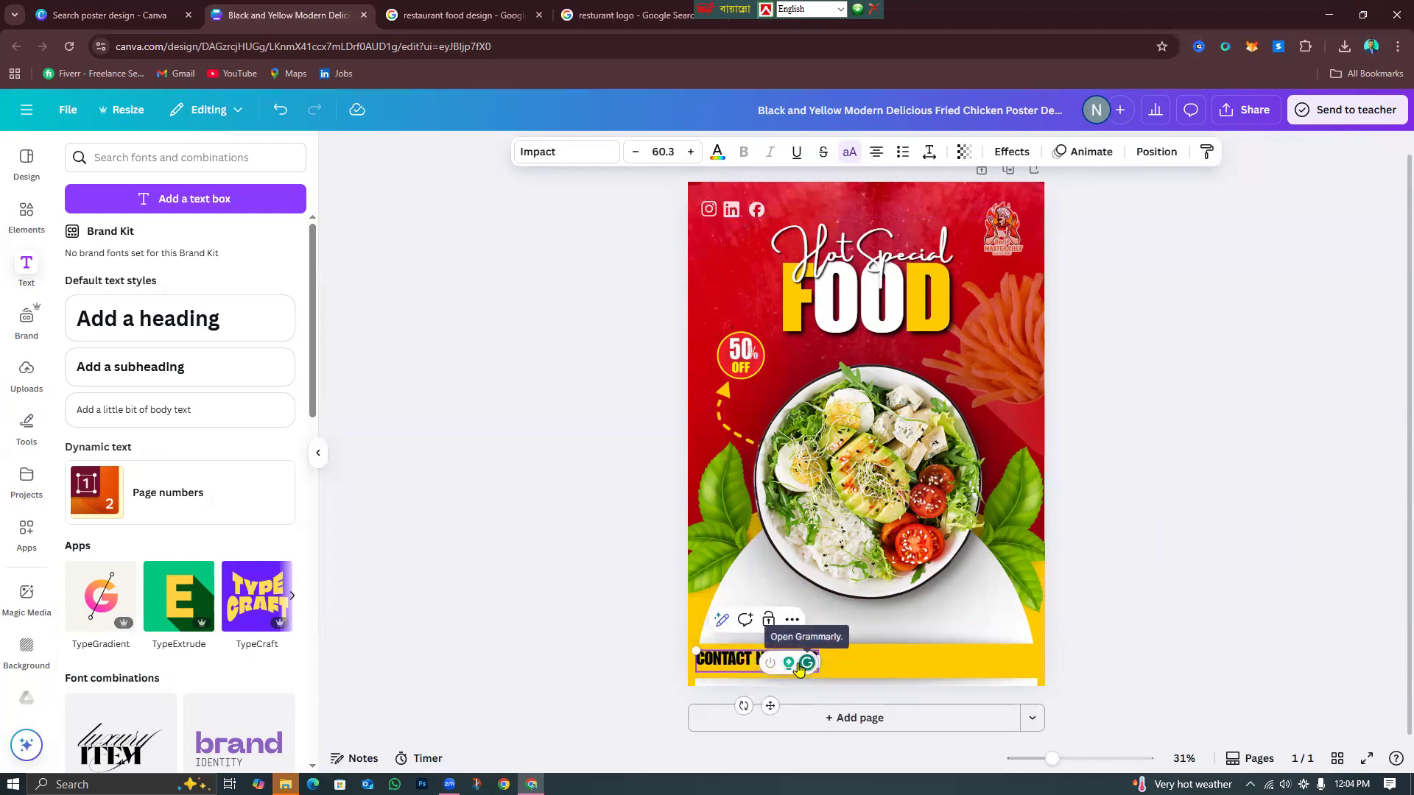
type("OW FOR O")
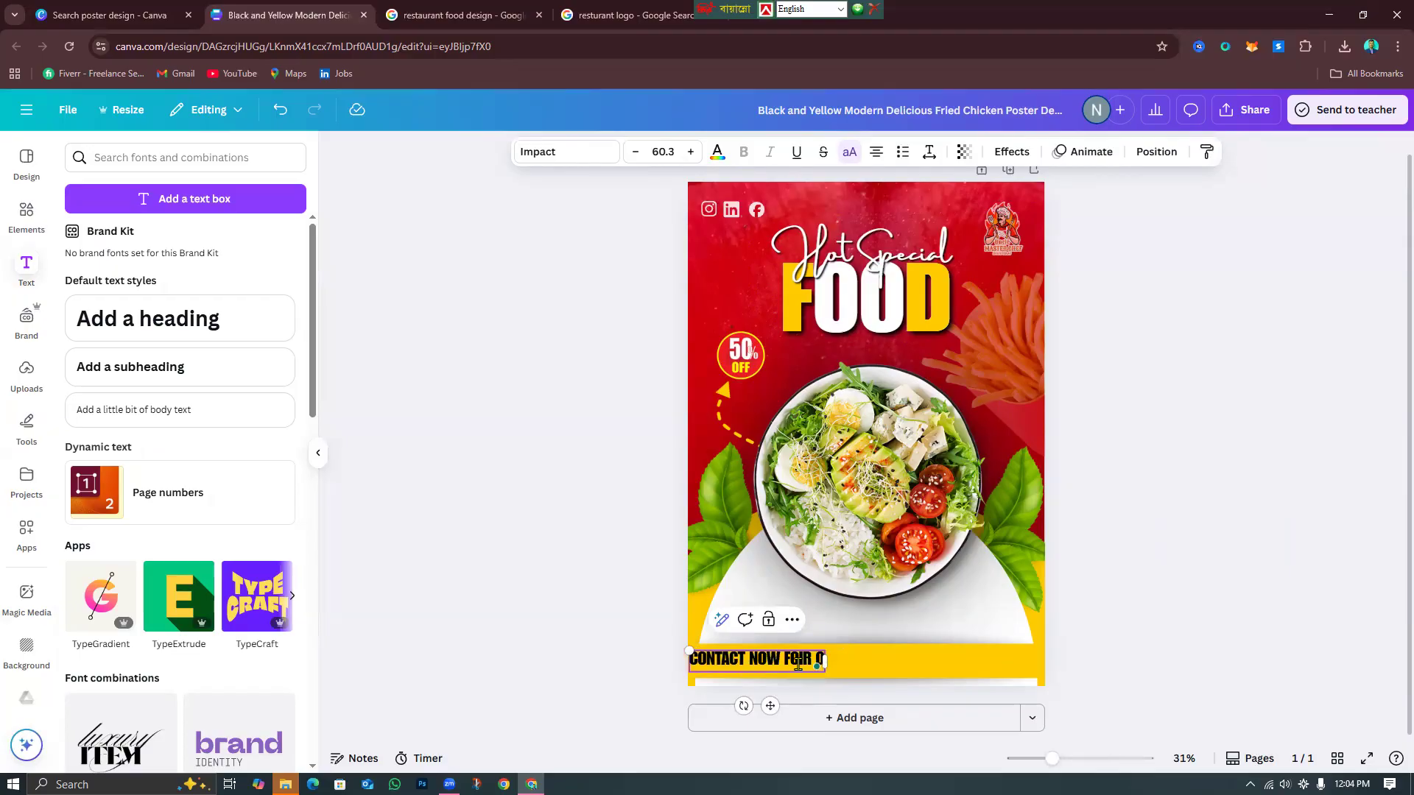
type("RDER")
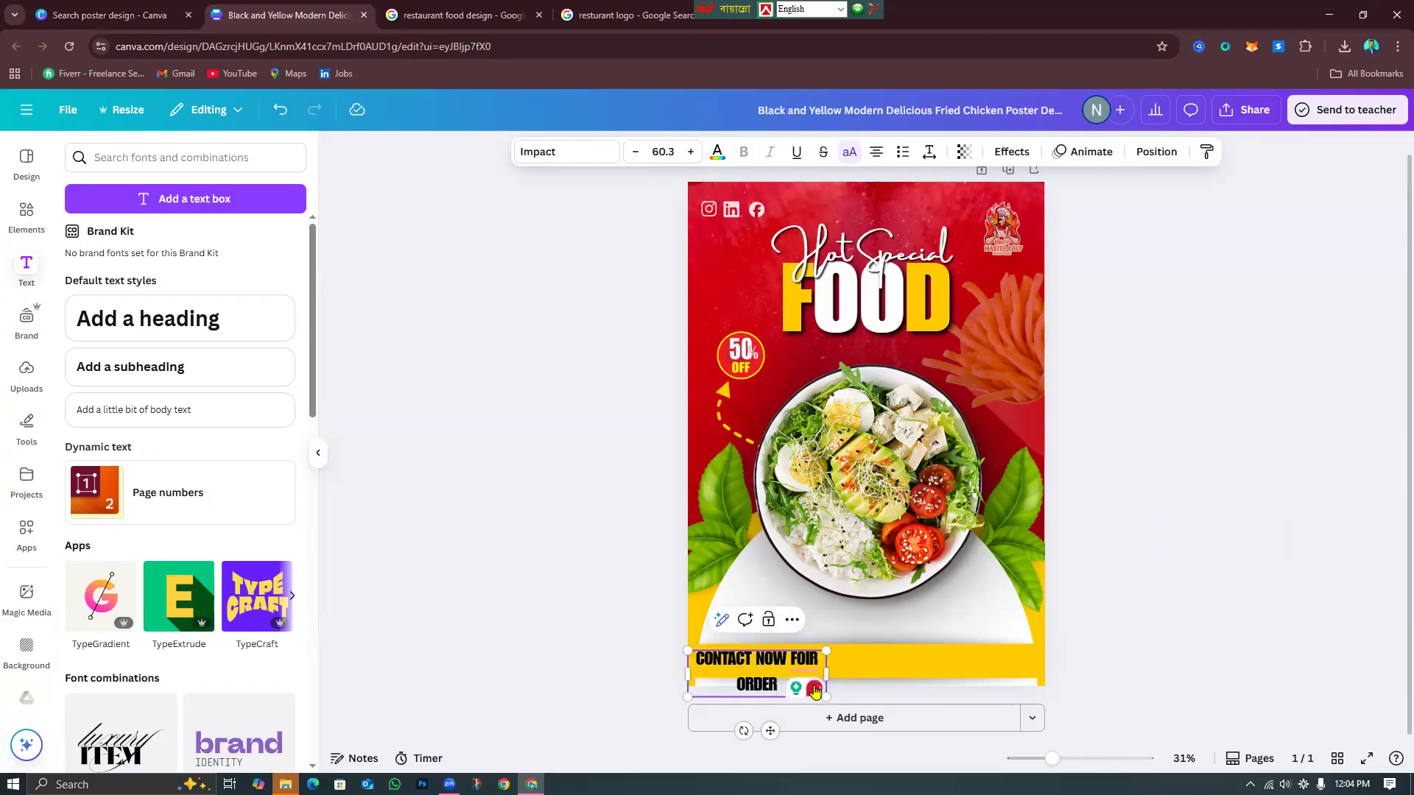
key("BackSpace")
key("BackSpace")
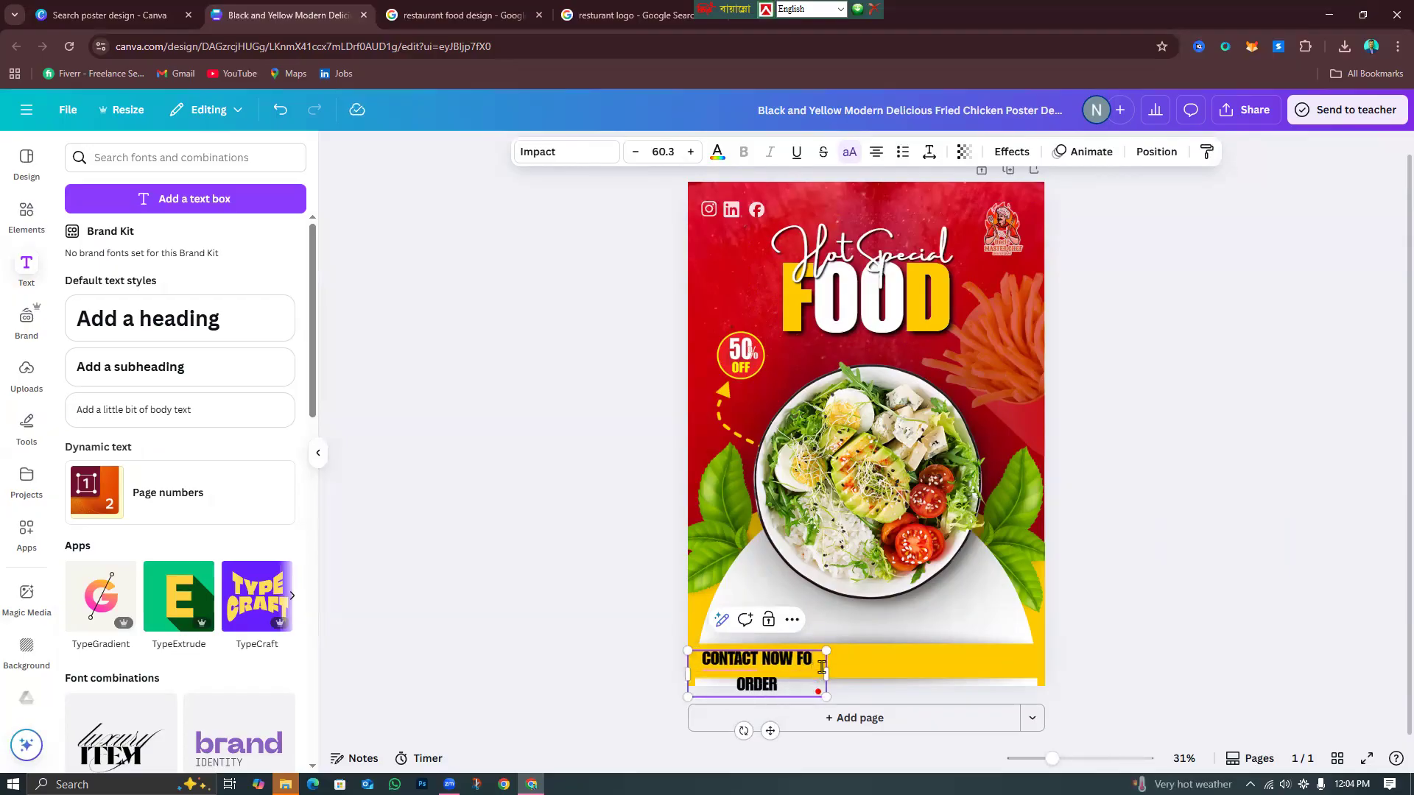
type("R")
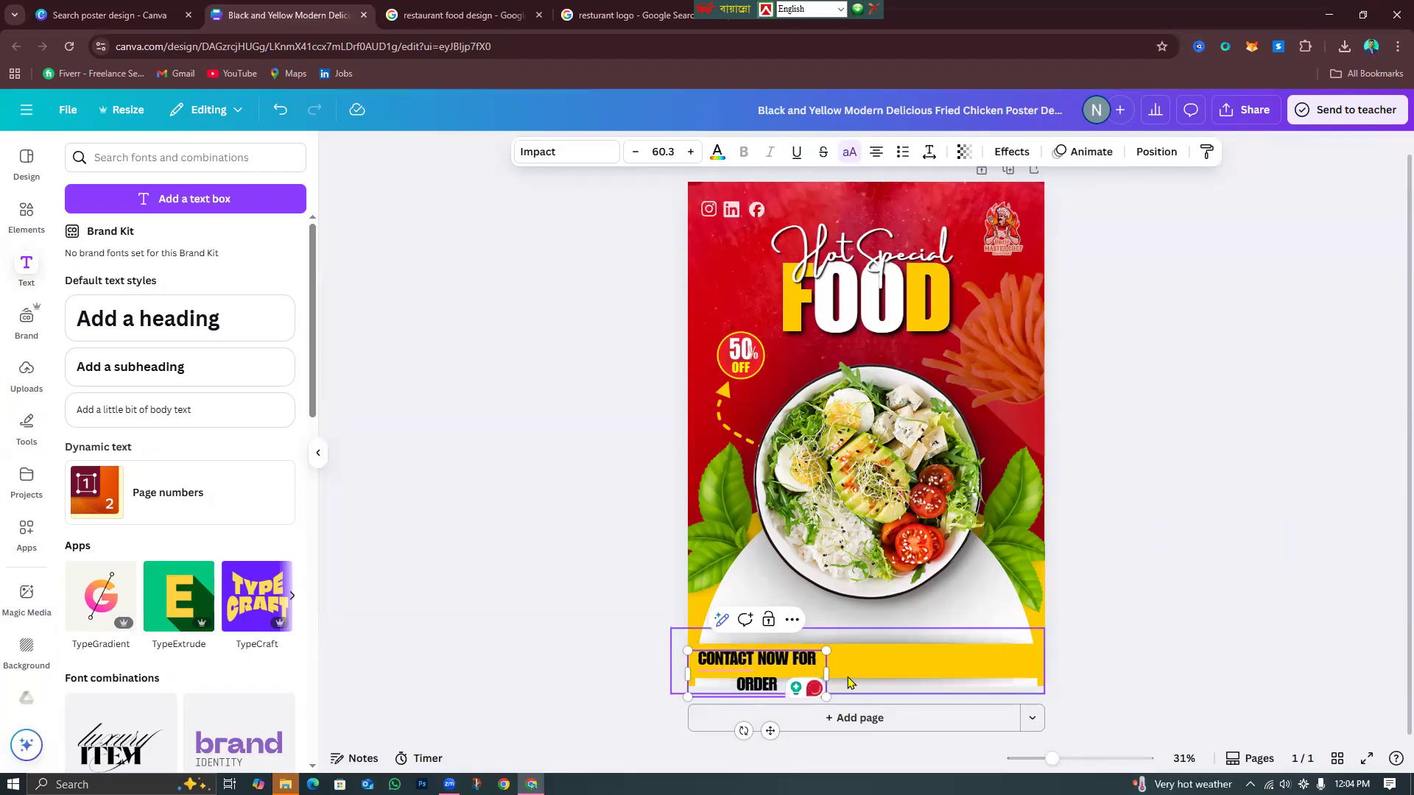
left_click_drag(826, 668, 865, 693)
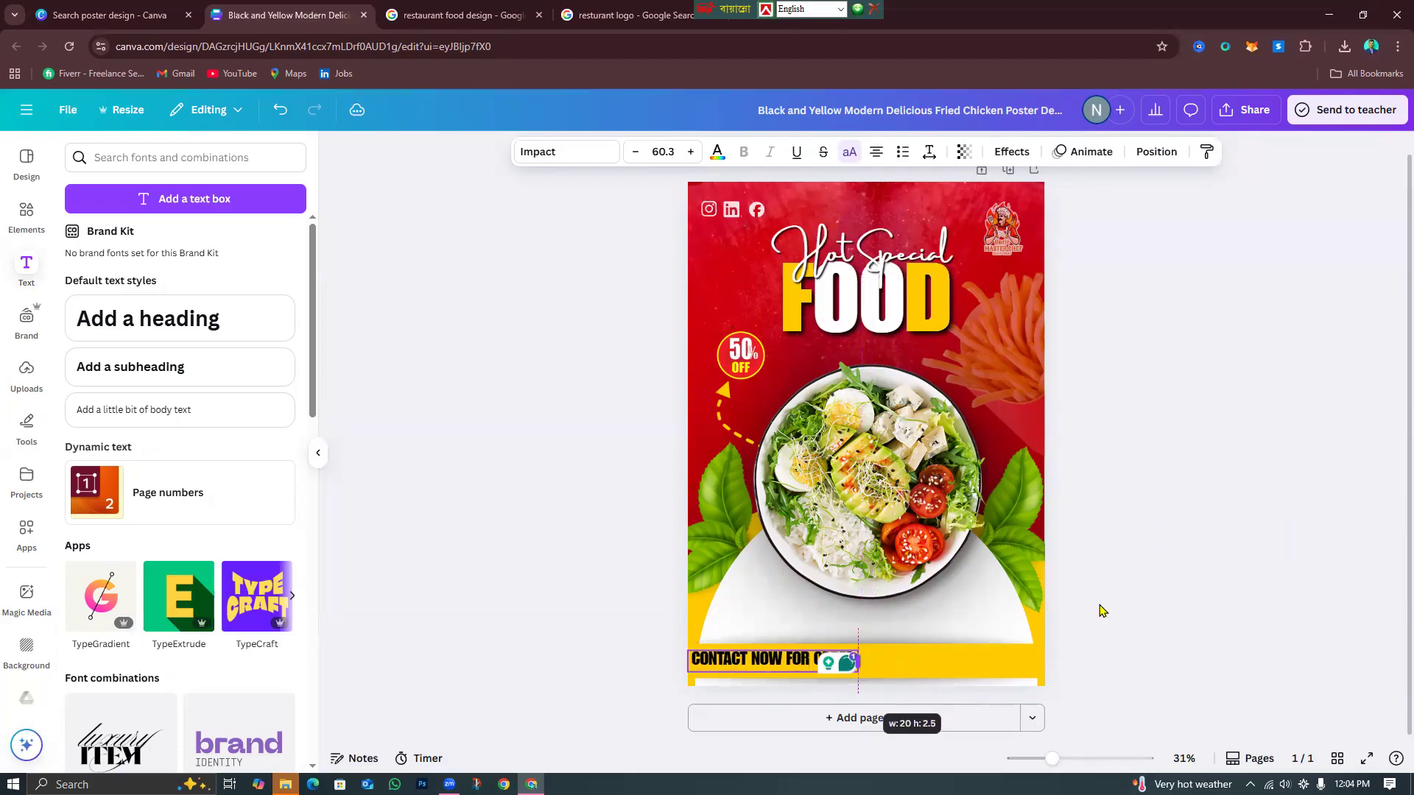
left_click(1167, 631)
left_click(720, 658)
left_click_drag(688, 651, 767, 662)
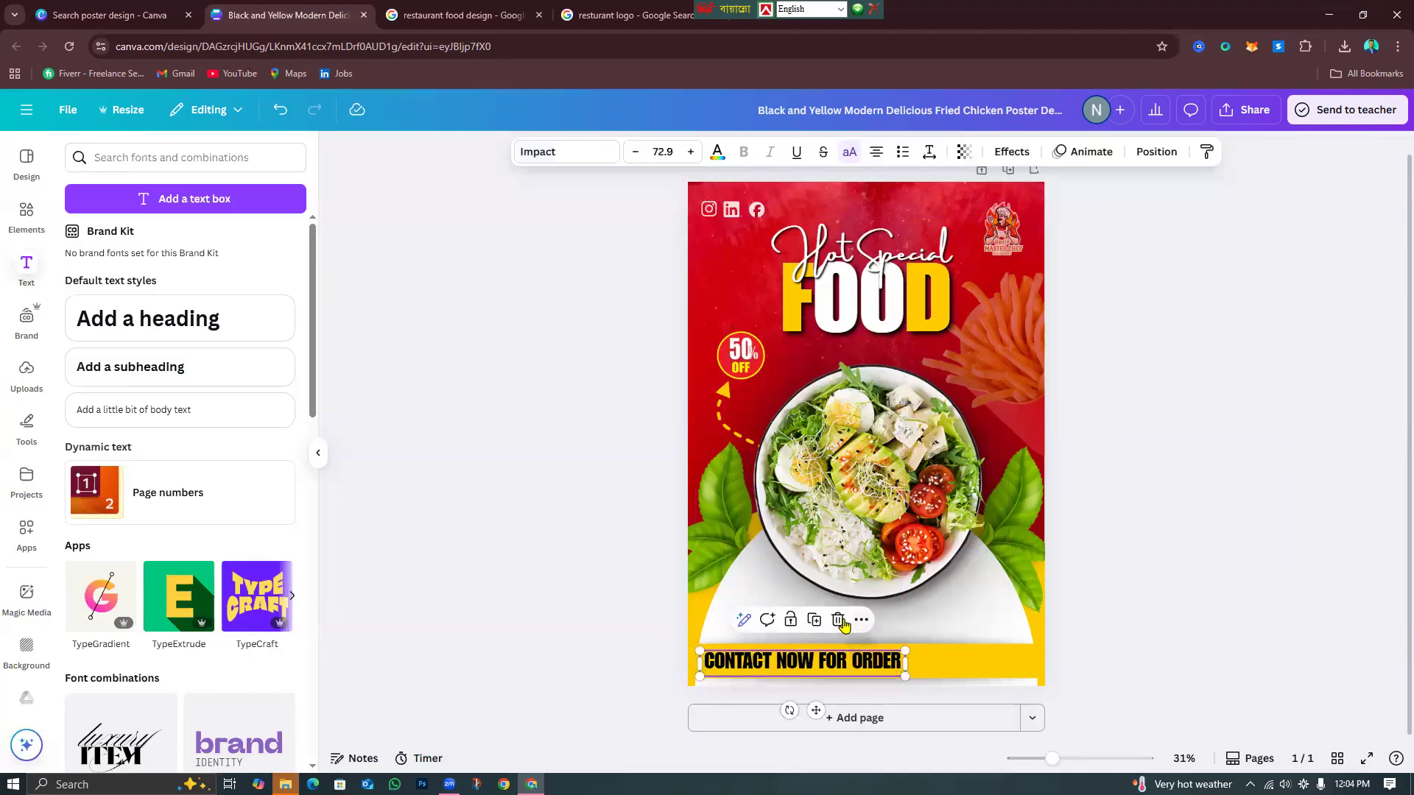
Duplicate the contact text, replace it with the phone number, and place it beside CONTACT NOW FOR ORDER.
left_click(813, 620)
left_click_drag(817, 674, 872, 602)
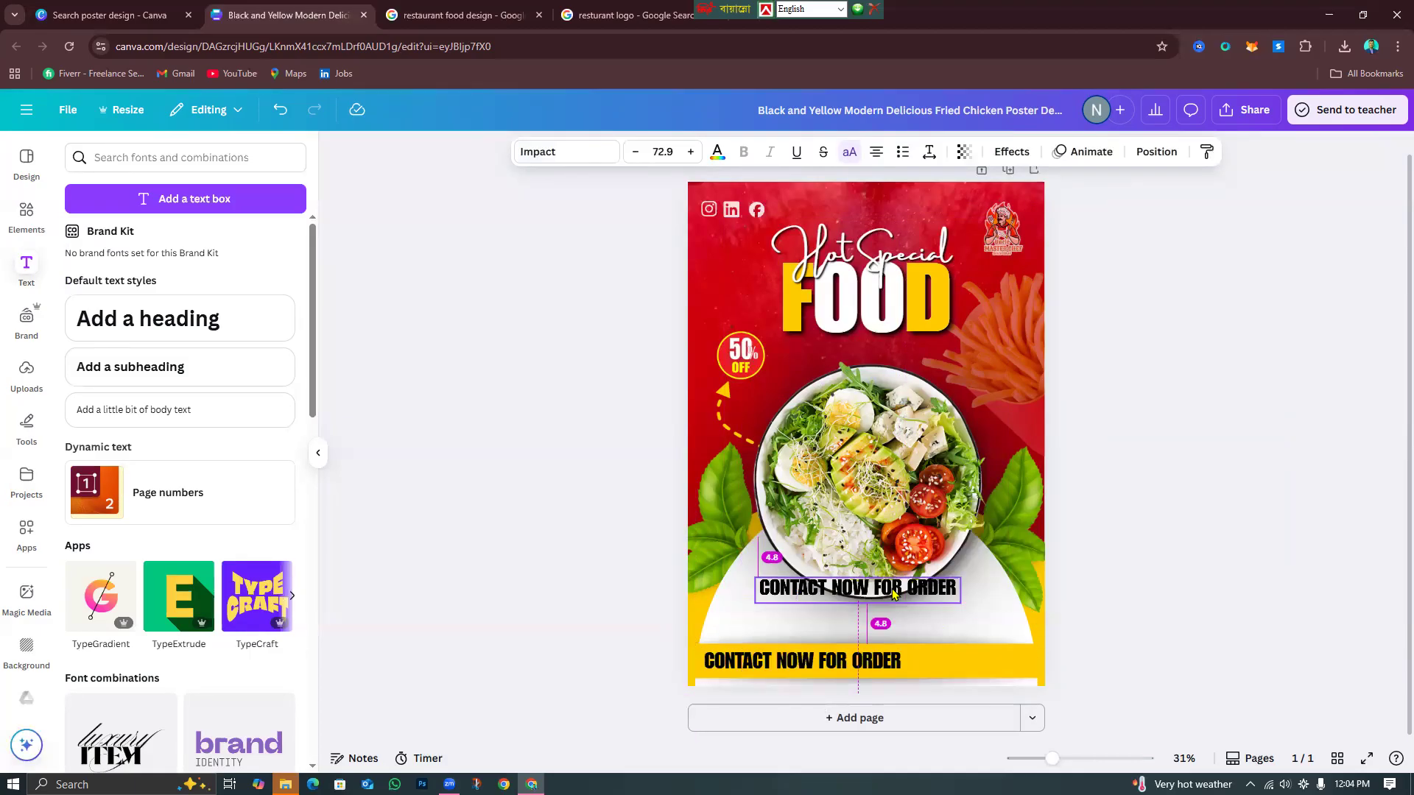
double_click(872, 603)
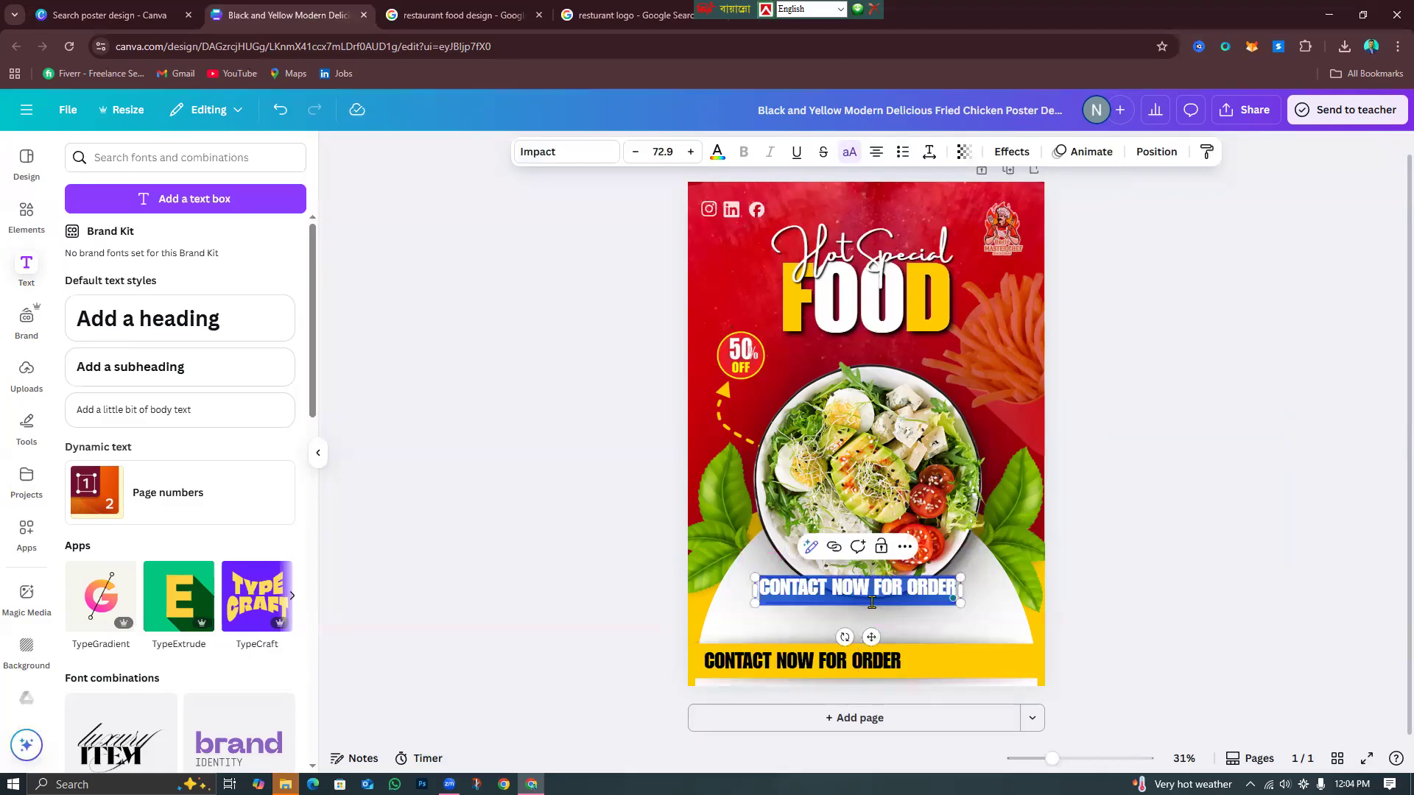
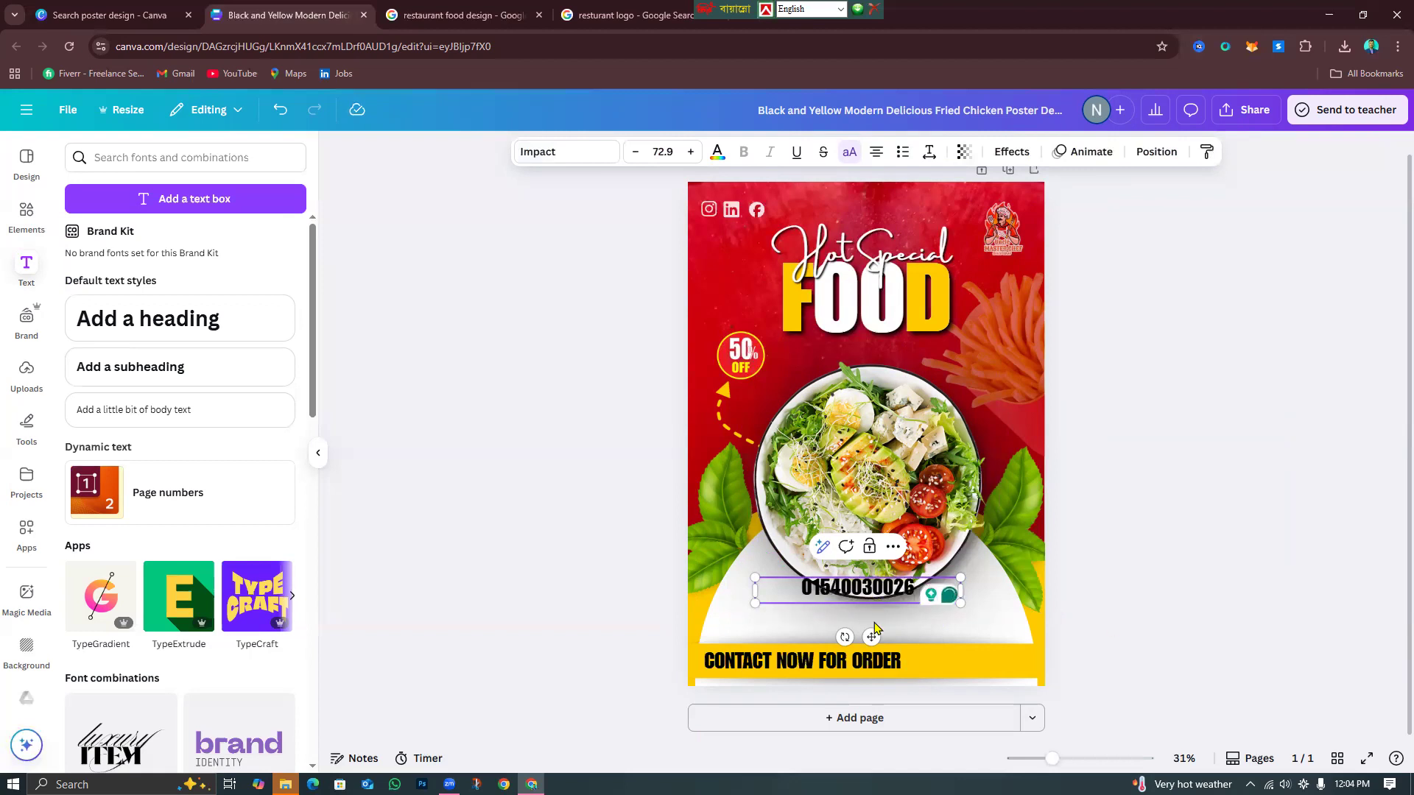
left_click_drag(961, 589, 871, 605)
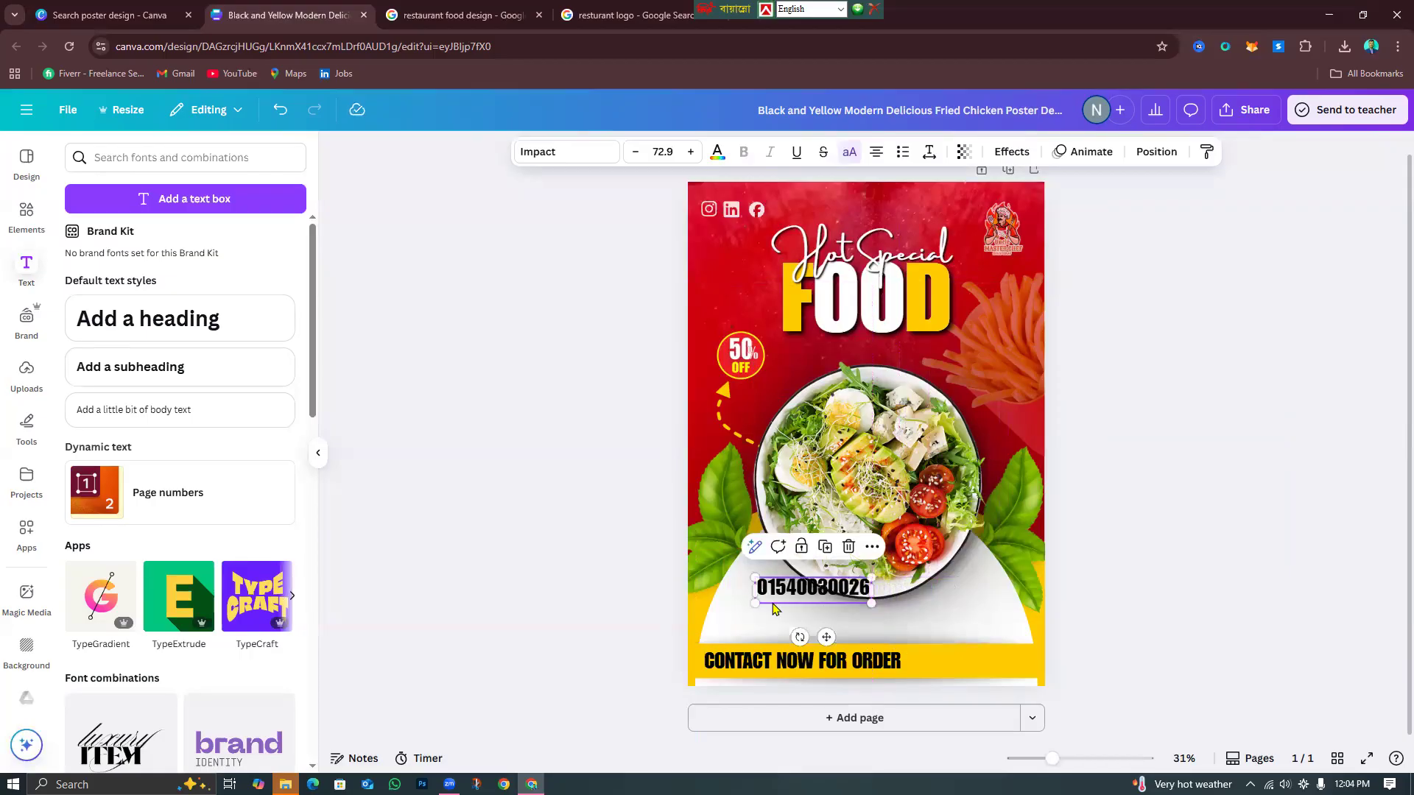
left_click_drag(788, 588, 938, 668)
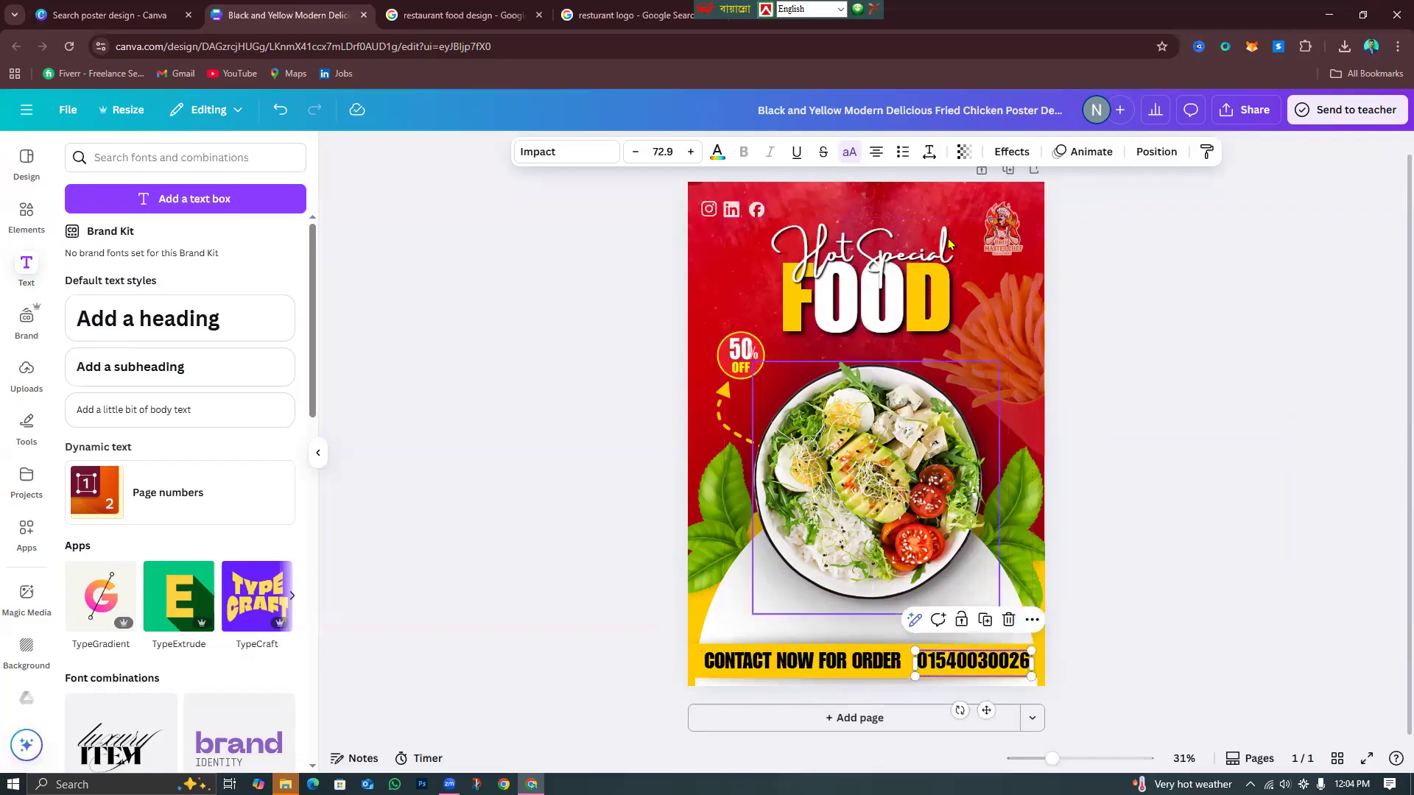
Colour the phone number red.
left_click(718, 156)
left_click(221, 262)
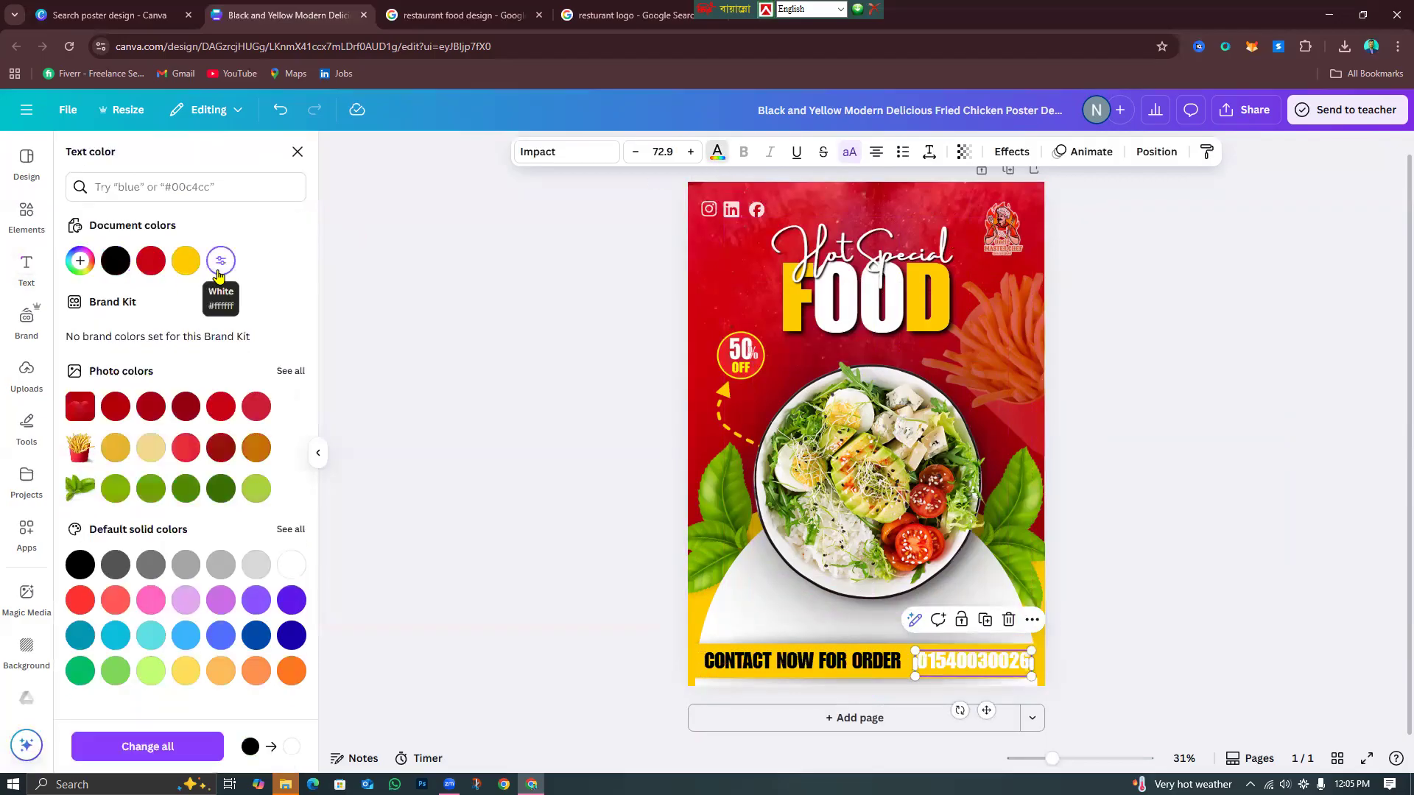
left_click(152, 270)
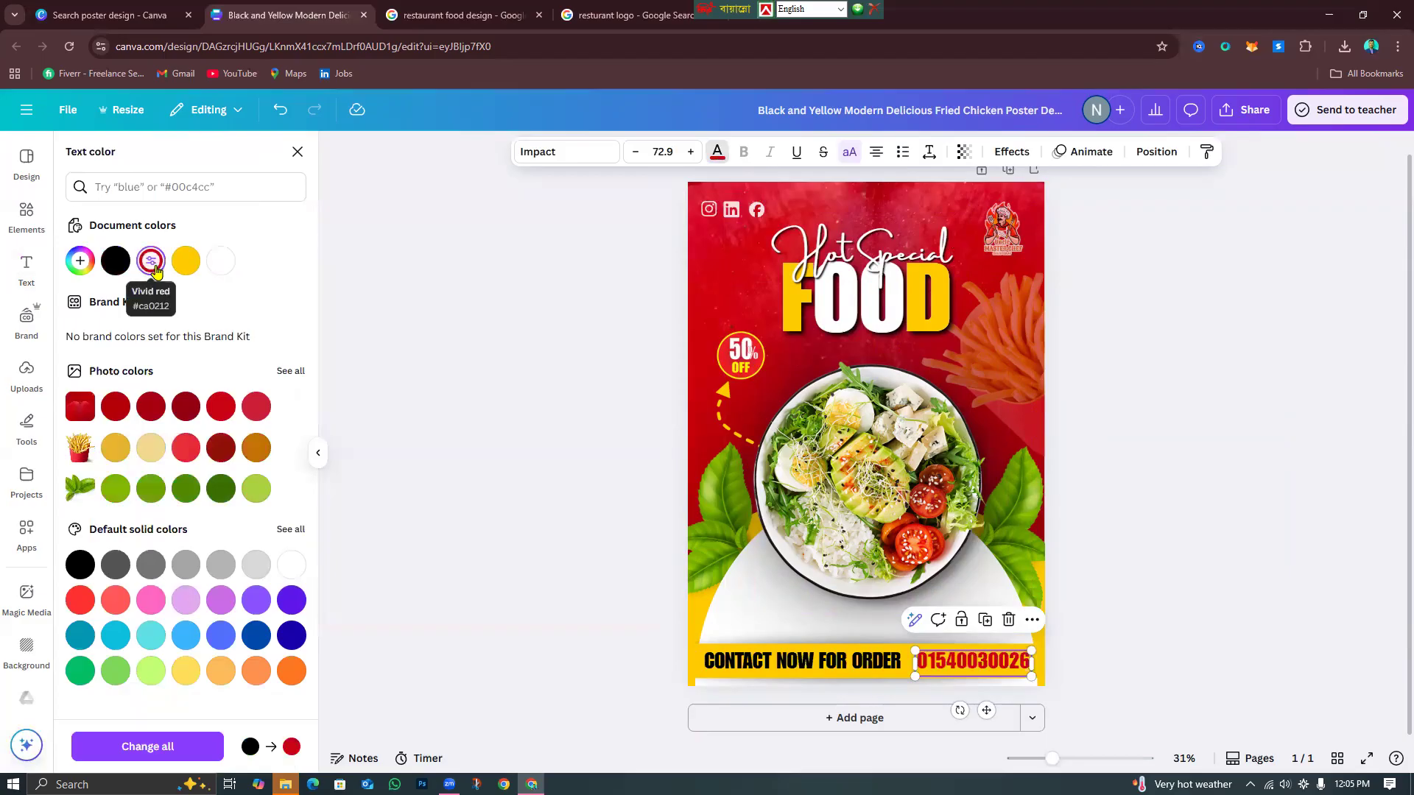
left_click(1109, 543)
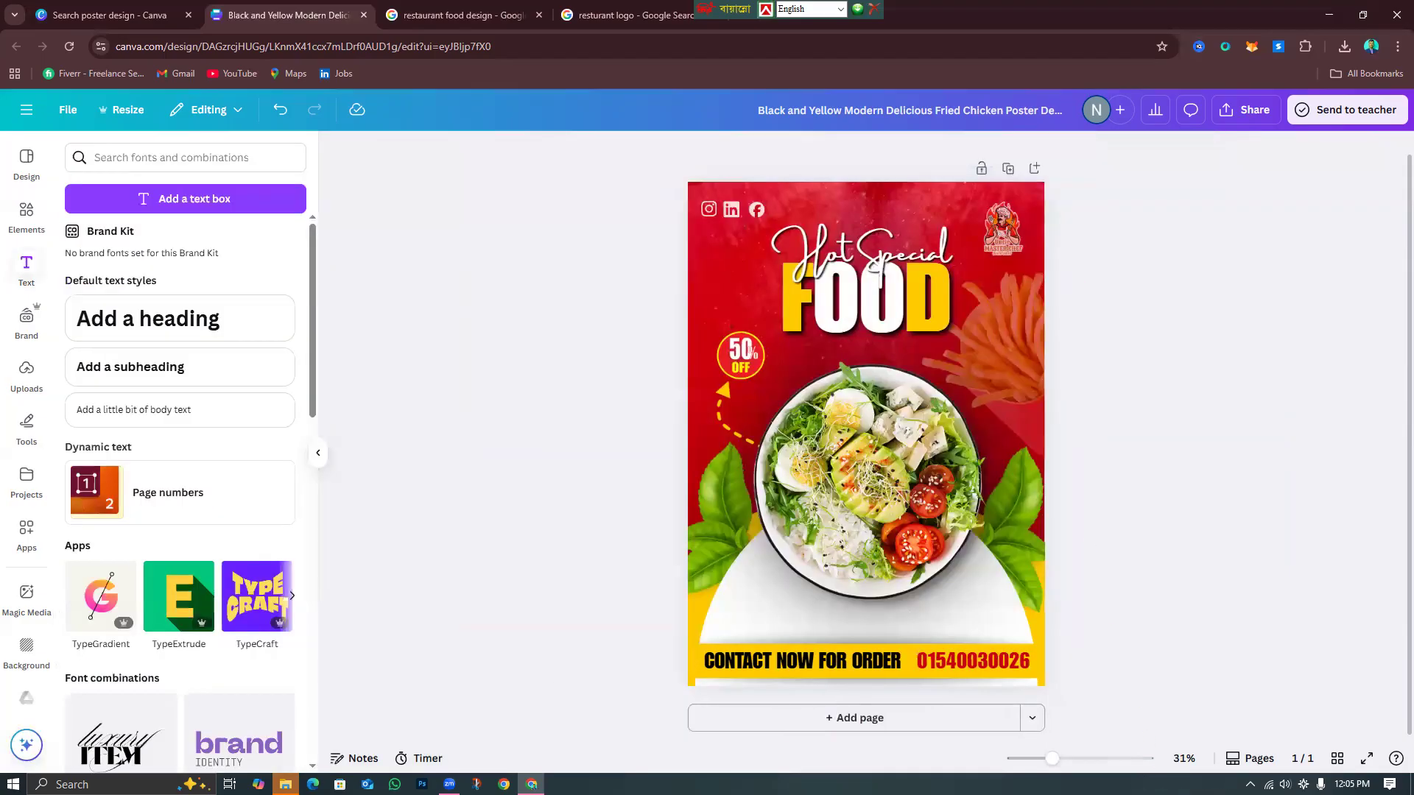
Shrink the CONTACT NOW FOR ORDER text and nudge it into place.
scroll(785, 648, "up", 3)
scroll(785, 648, "down", 5)
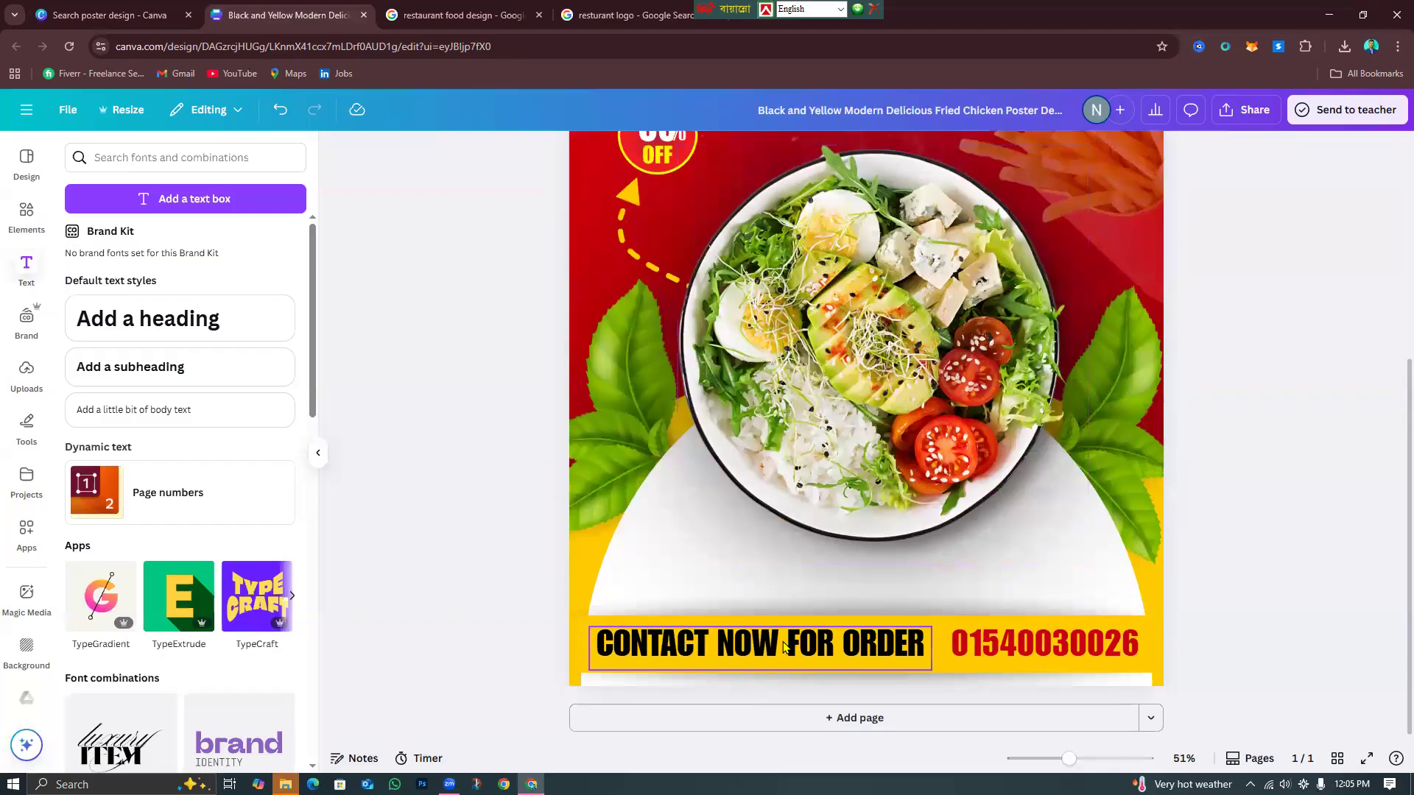
left_click(785, 649)
left_click_drag(931, 670, 869, 665)
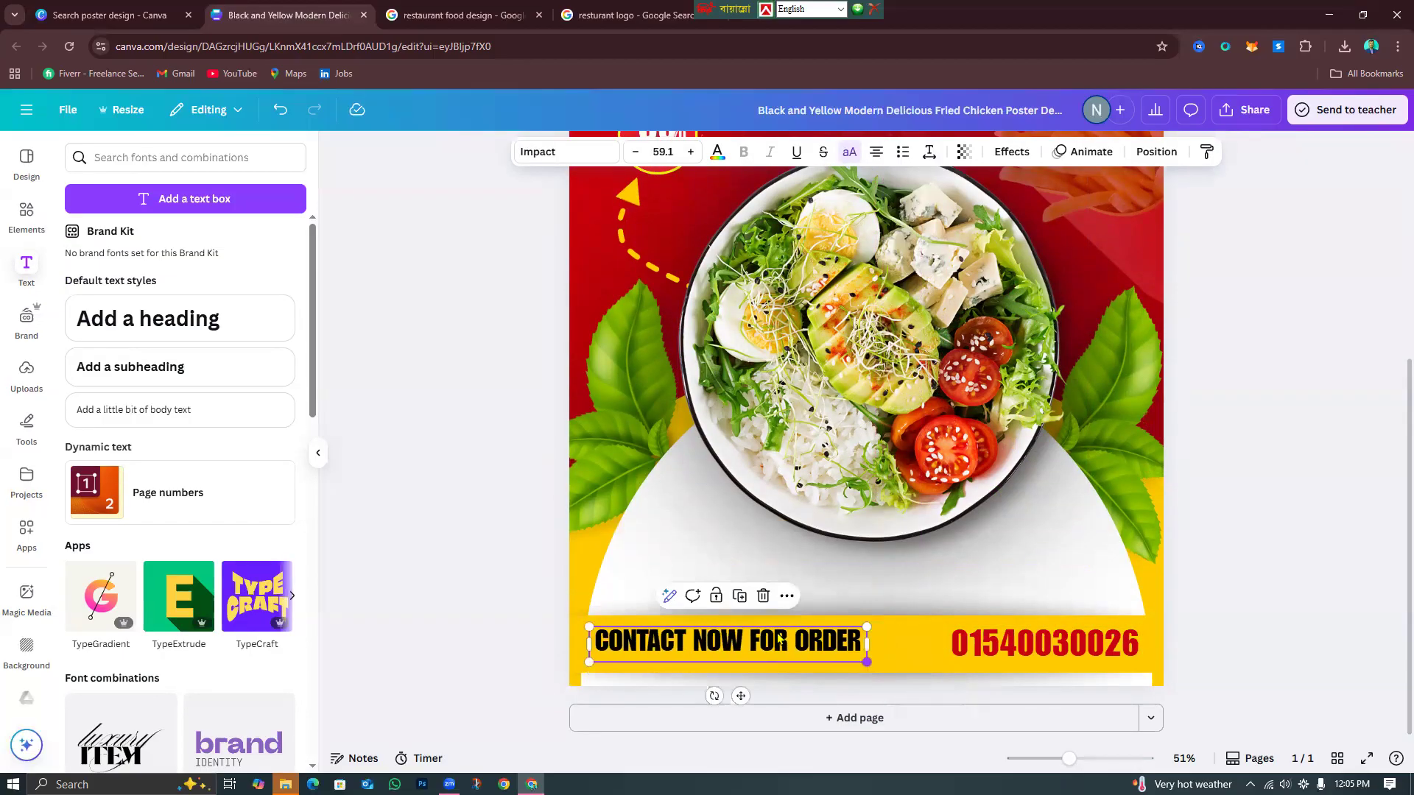
left_click_drag(749, 644, 761, 644)
Shrink the phone number to 59.1 and set both texts side by side, centred on the band.
left_click(1068, 645)
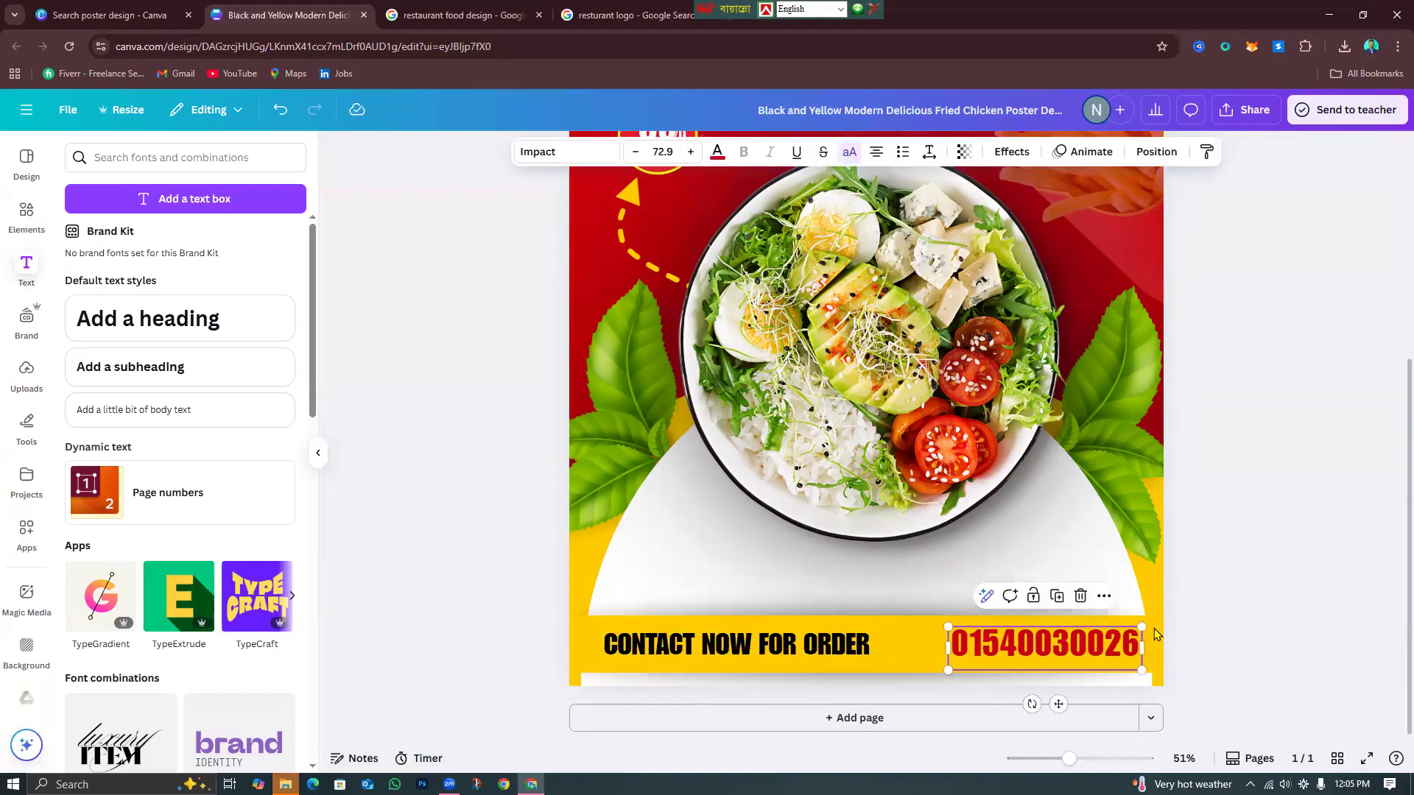
mouse_move(1123, 632)
left_mouse_down()
mouse_move(1114, 660)
mouse_move(1098, 654)
mouse_move(1113, 657)
left_mouse_up()
left_click(1262, 621)
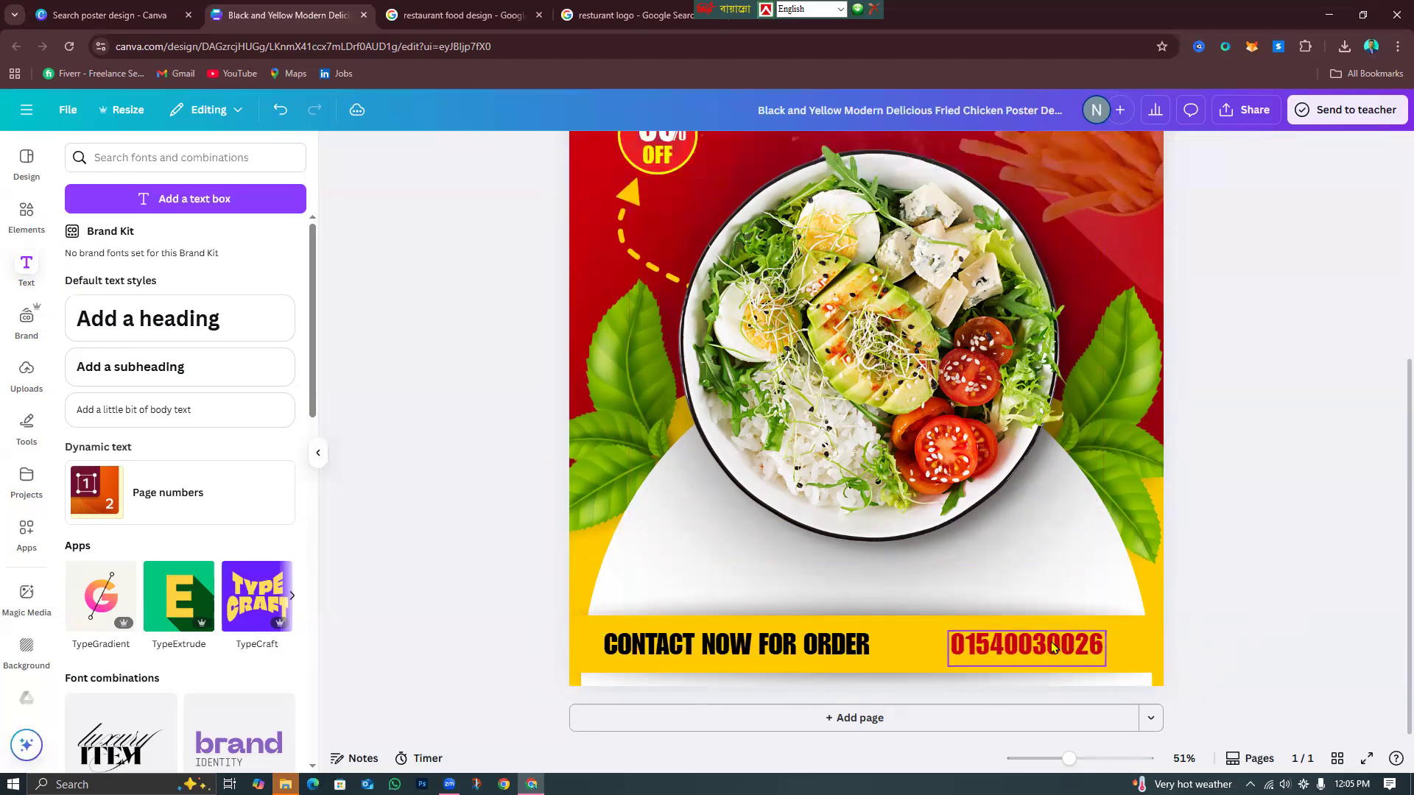
left_click_drag(1034, 654, 1007, 651)
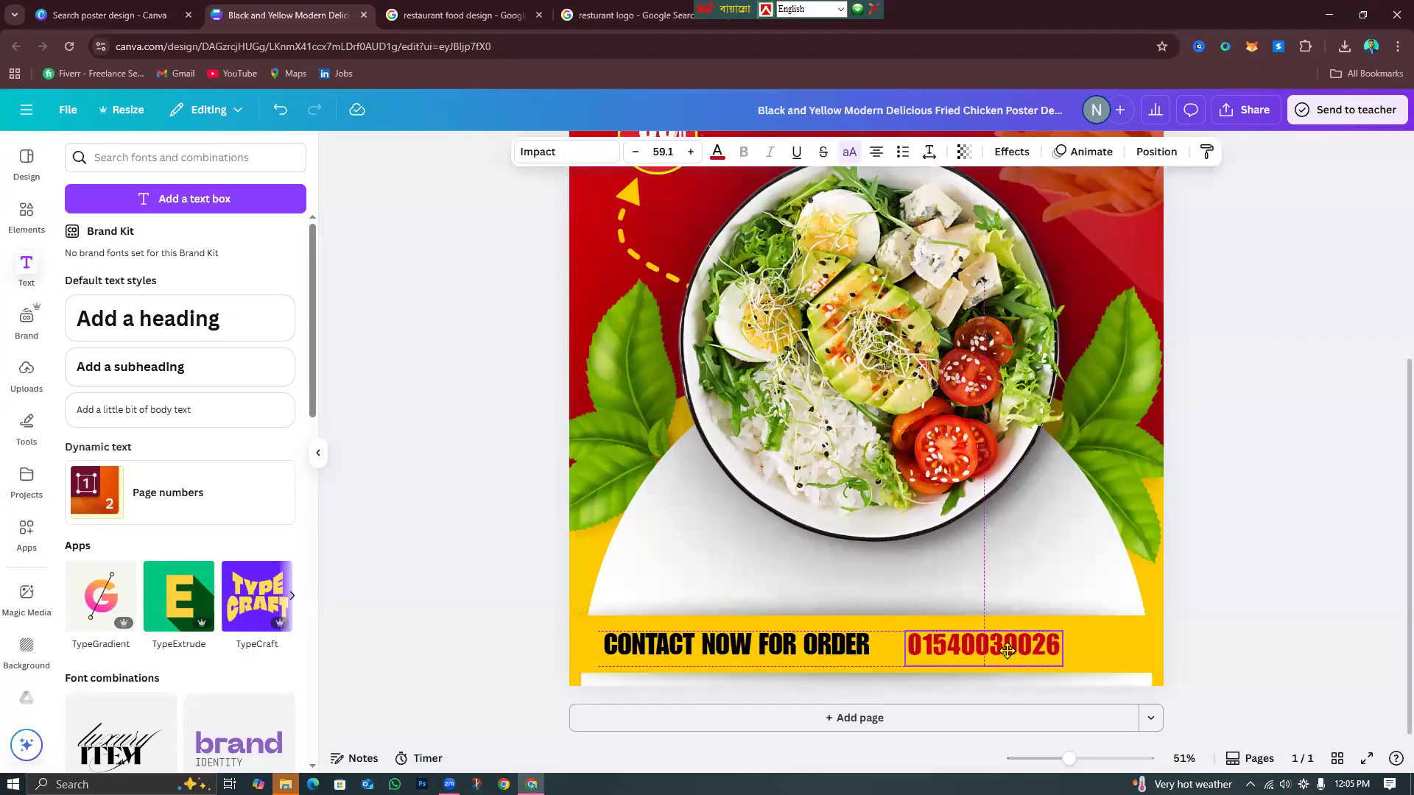
left_click_drag(767, 648, 782, 643)
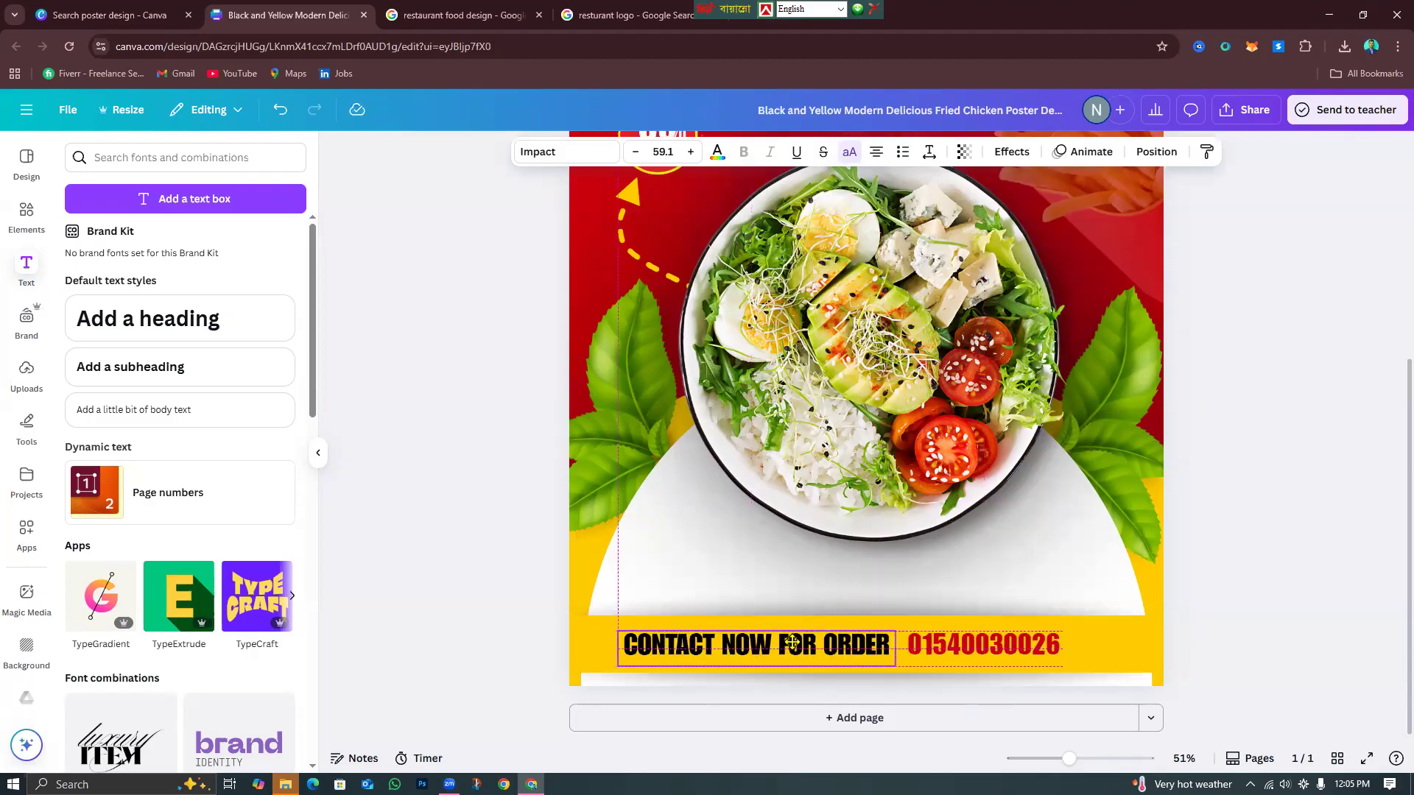
left_click_drag(970, 645, 974, 644)
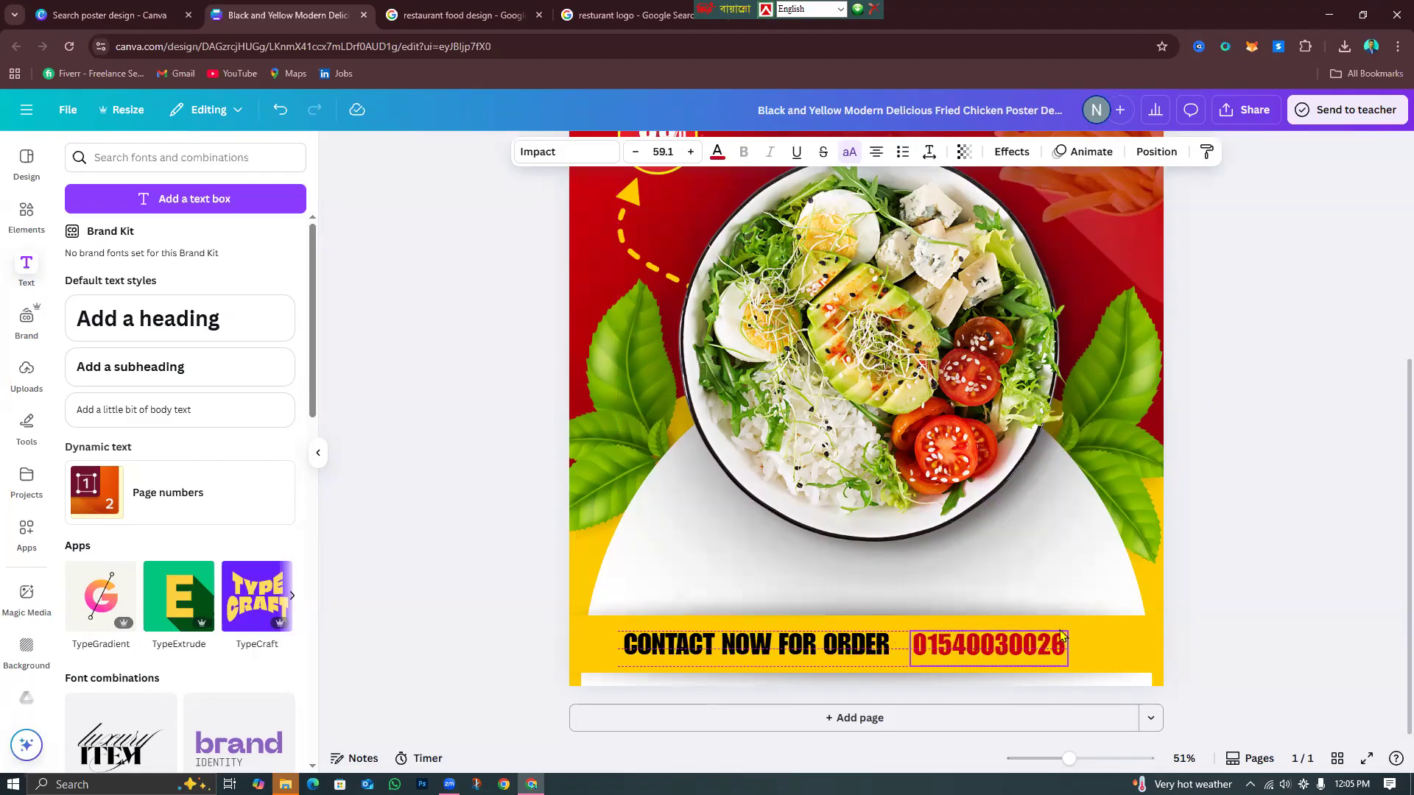
Make the CONTACT NOW FOR ORDER text white.
left_click(1215, 633)
left_click(742, 650)
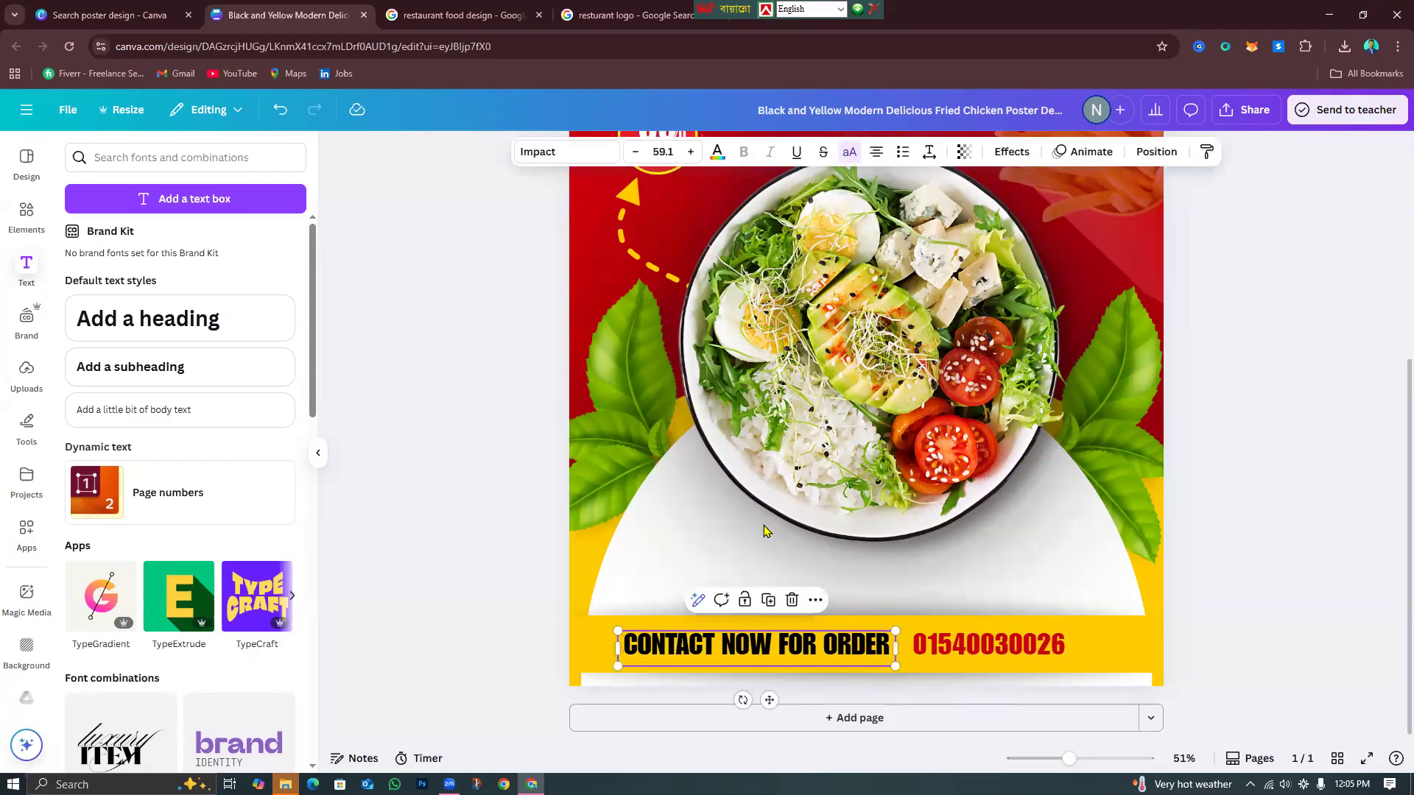
left_click(718, 155)
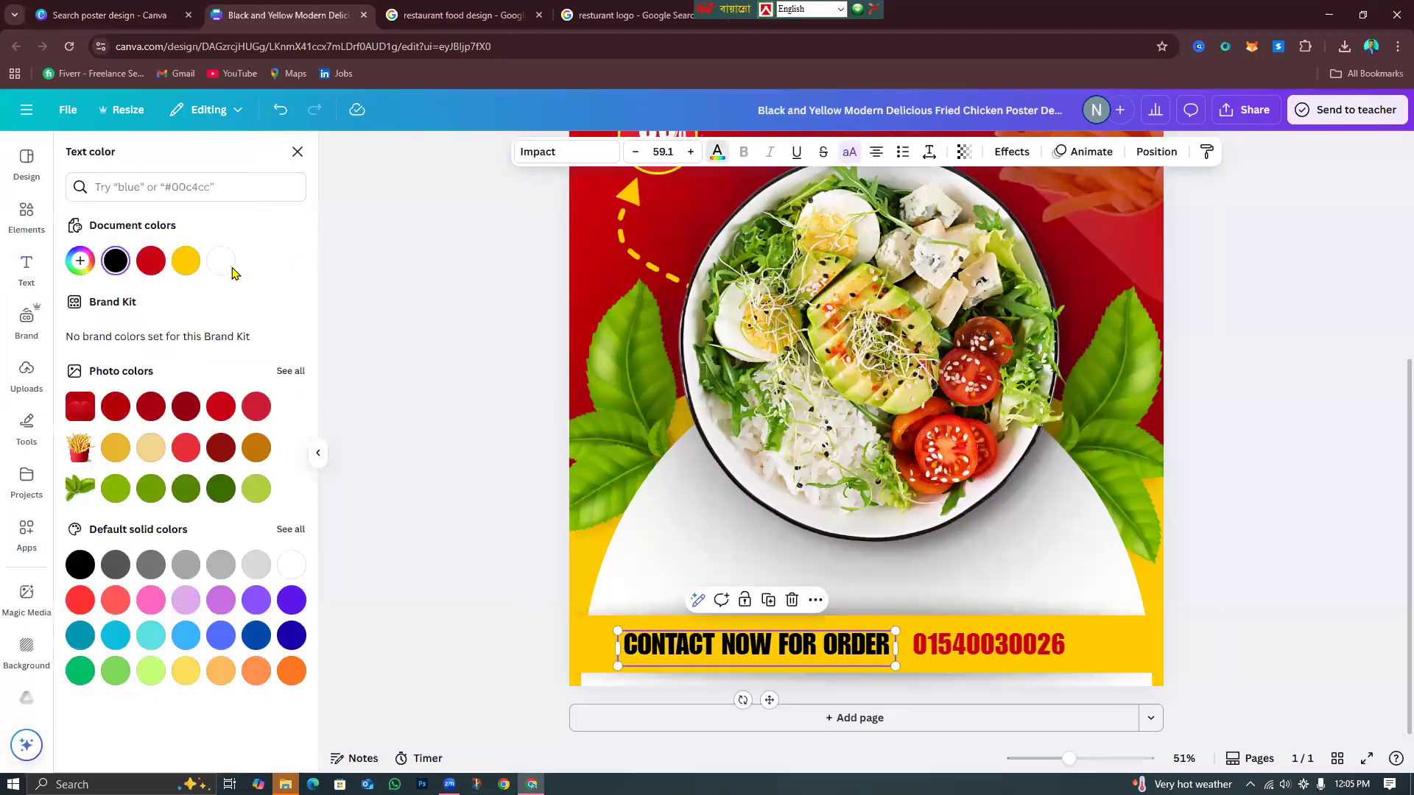
left_click(220, 260)
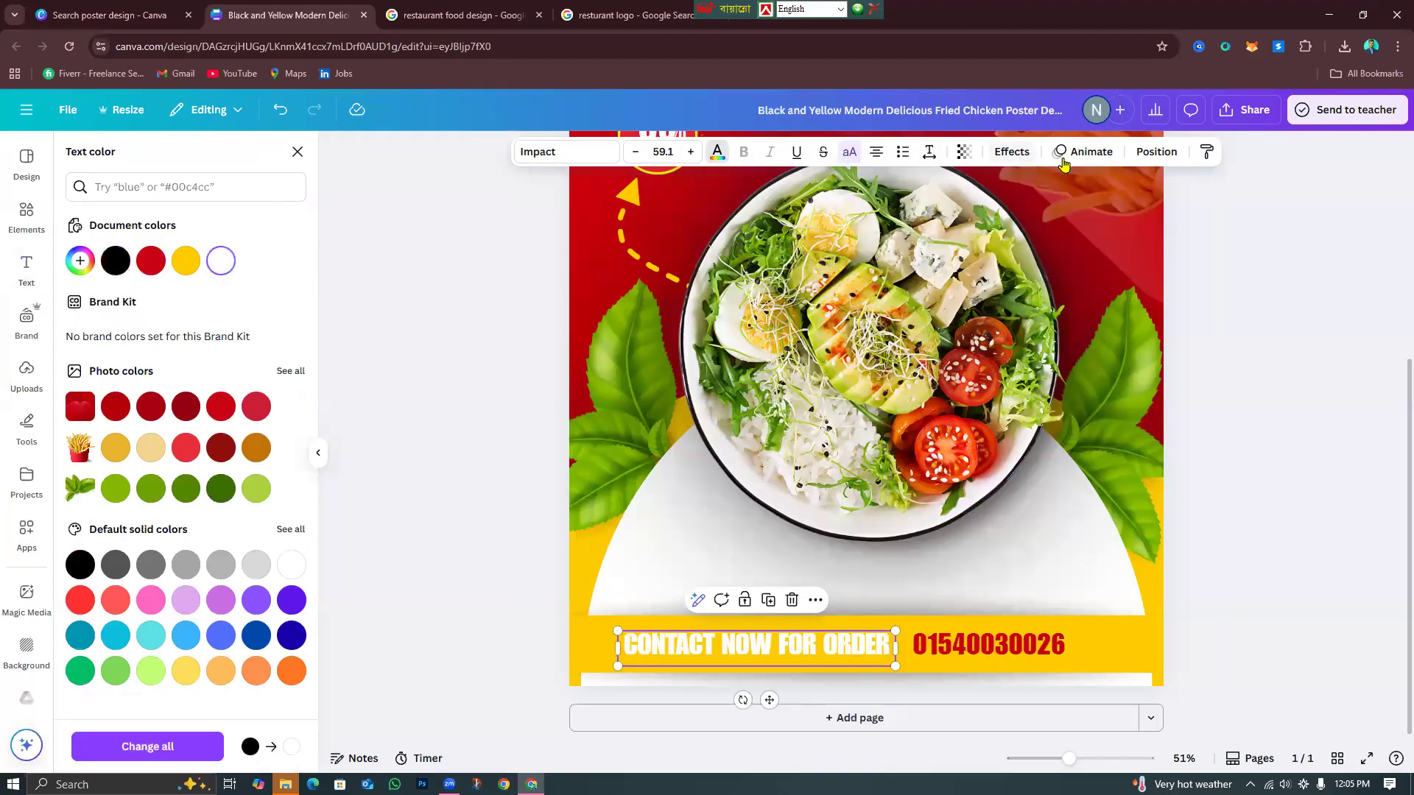
Give the contact text a black drop shadow with blur 41.
left_click(1012, 152)
left_click(185, 245)
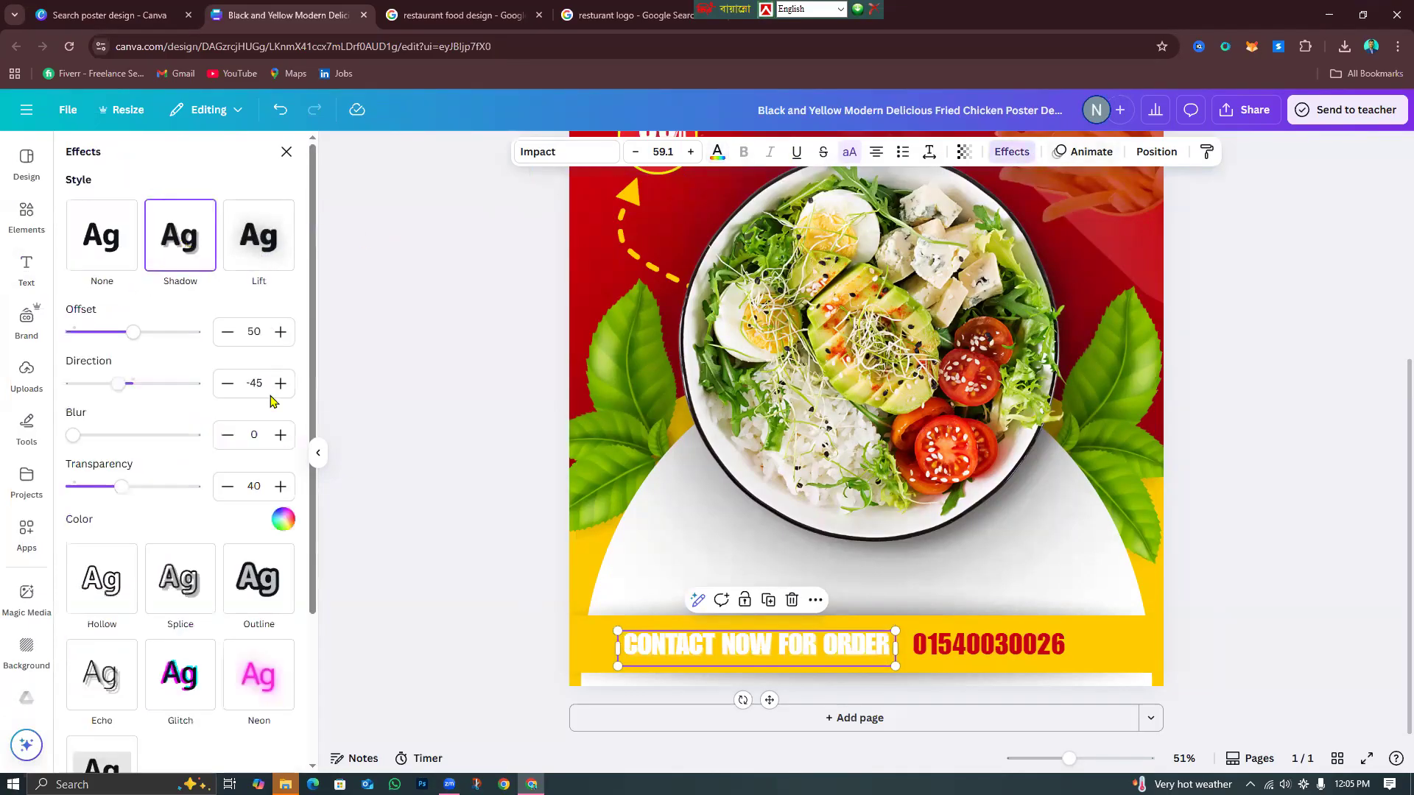
left_click(283, 519)
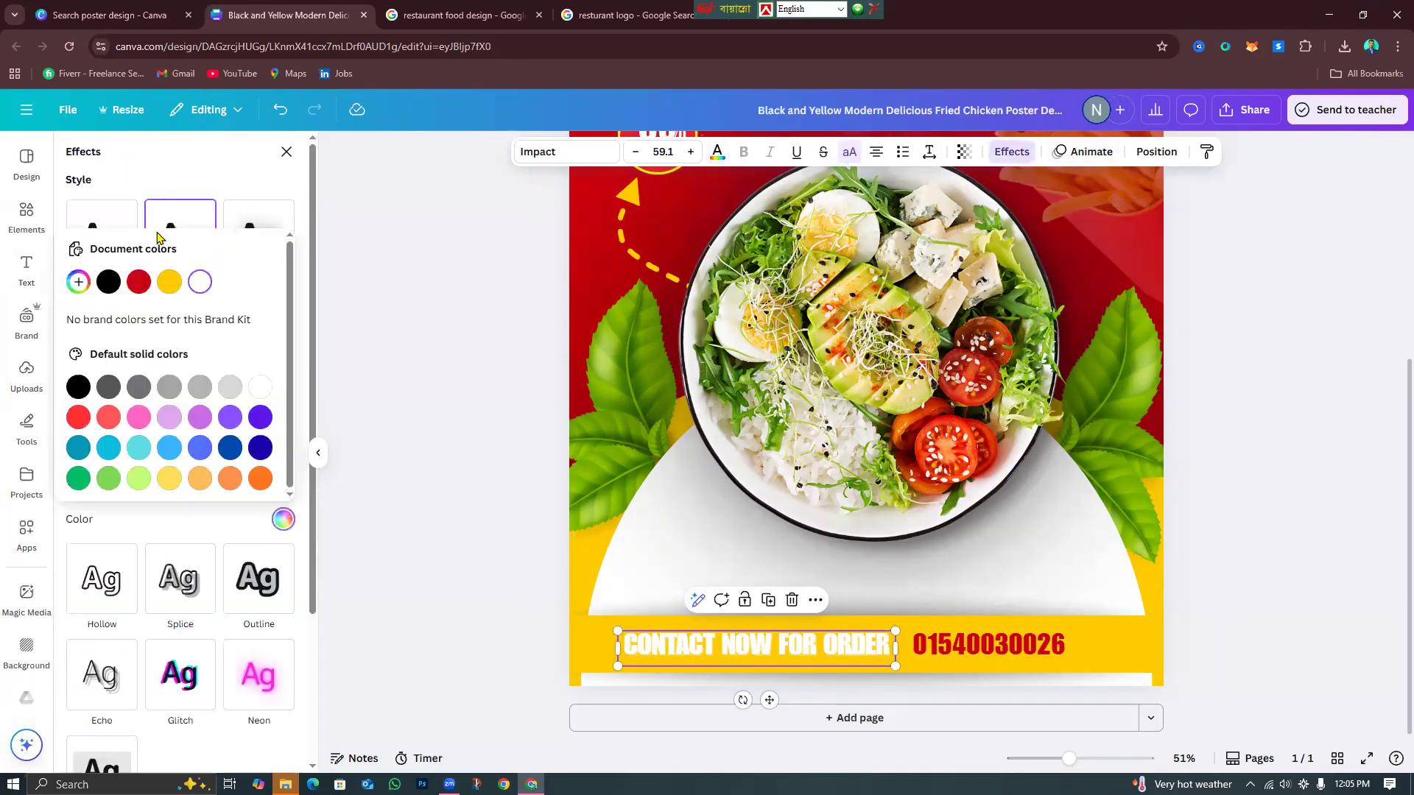
left_click(108, 281)
left_click(188, 202)
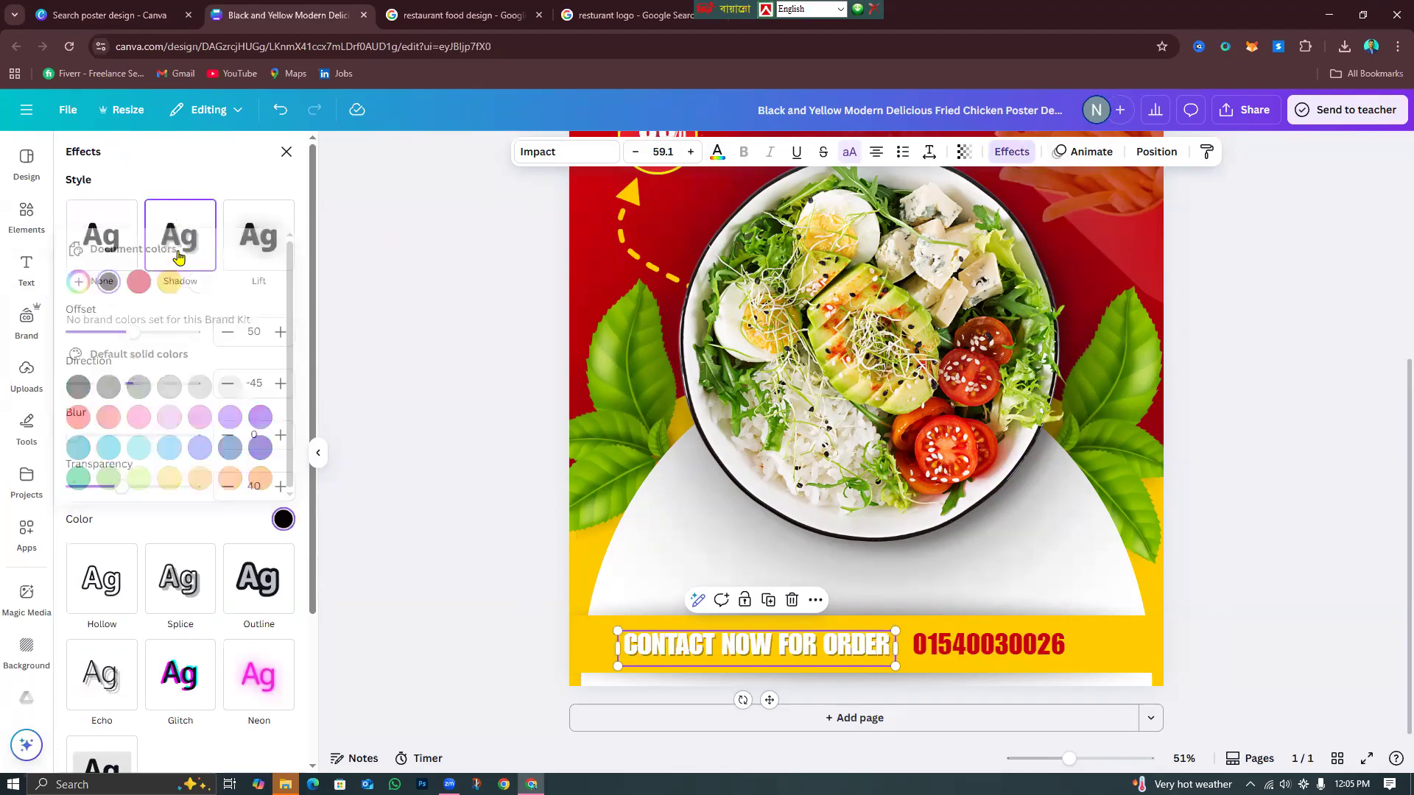
left_click_drag(104, 441, 289, 498)
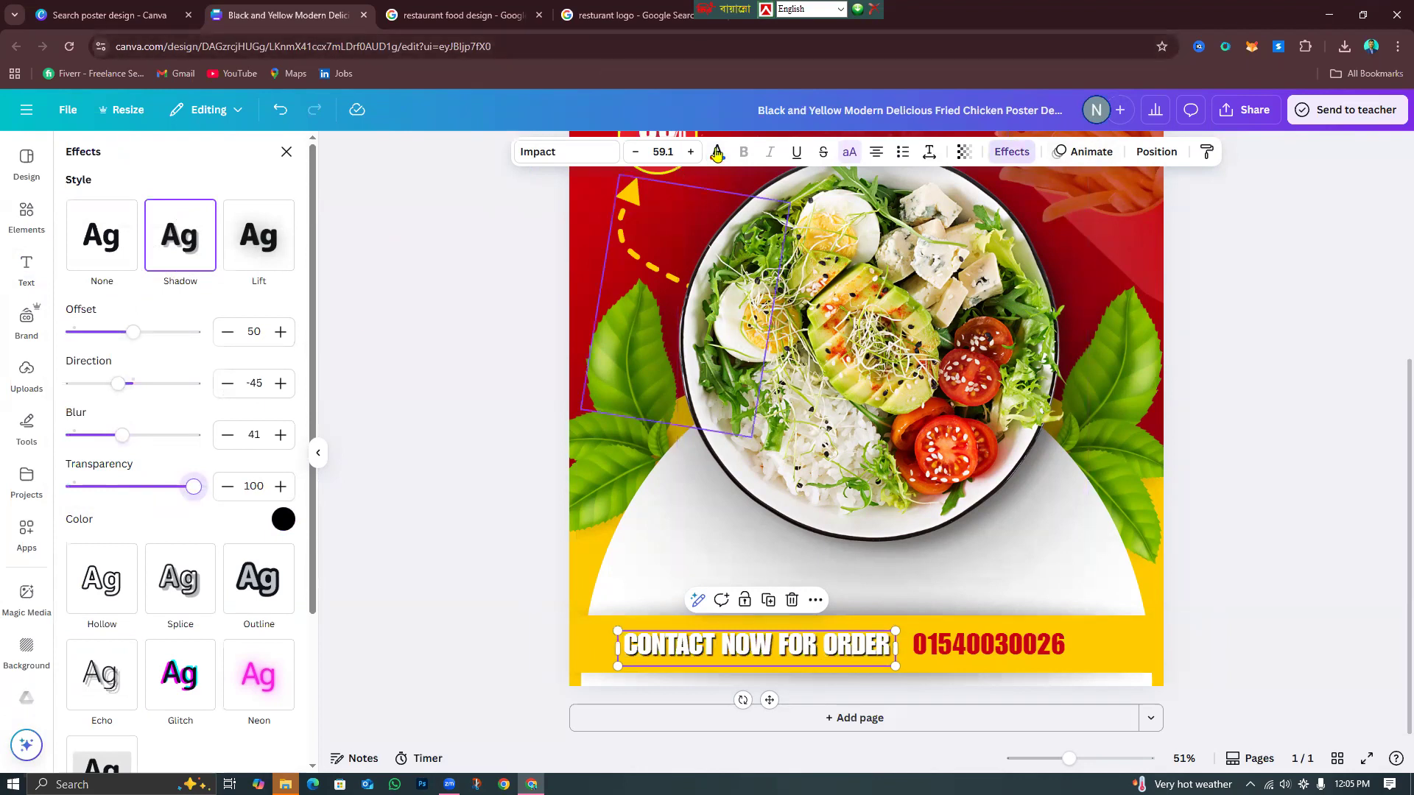
Change the contact text to red and set its effect back to None.
left_click(716, 153)
left_click(152, 262)
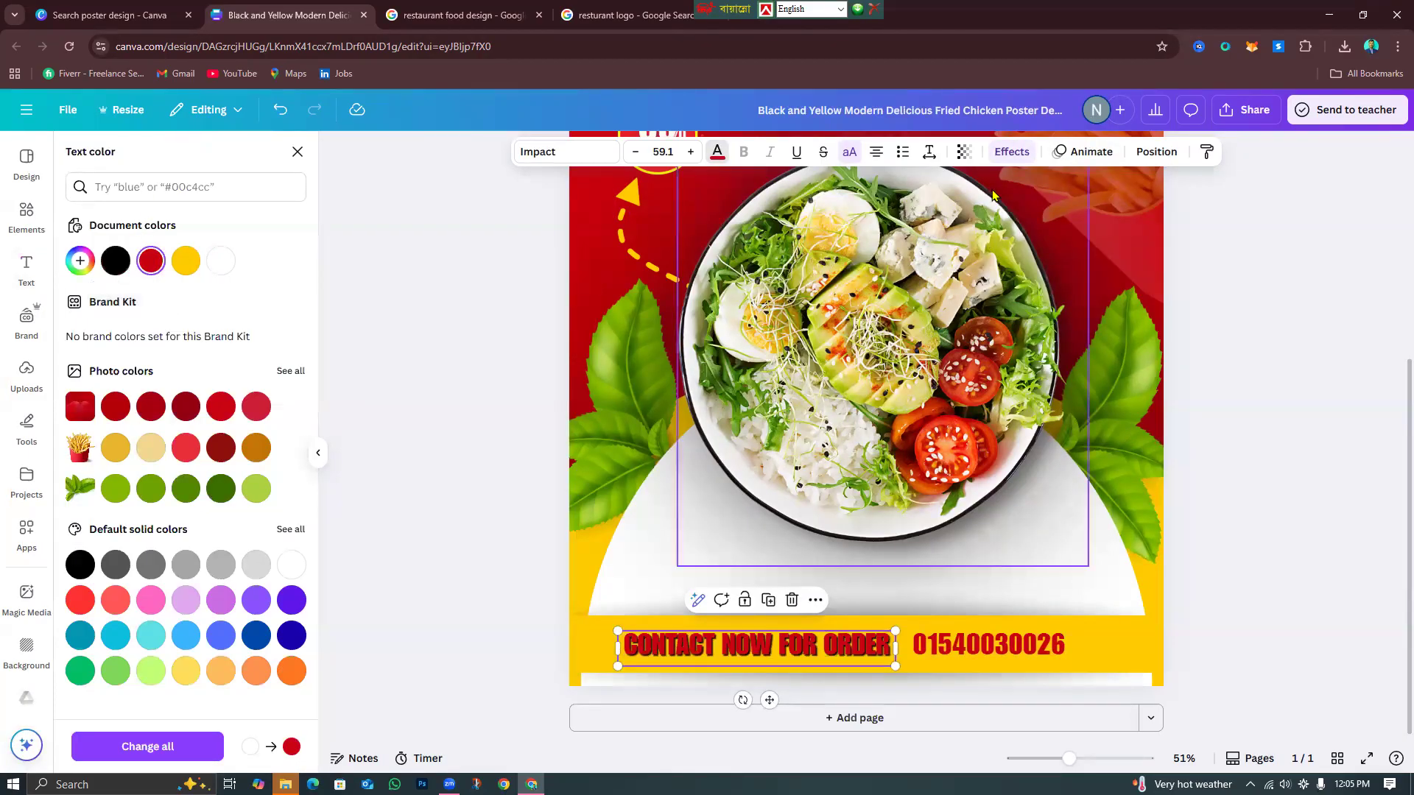
left_click(1008, 152)
left_click(108, 228)
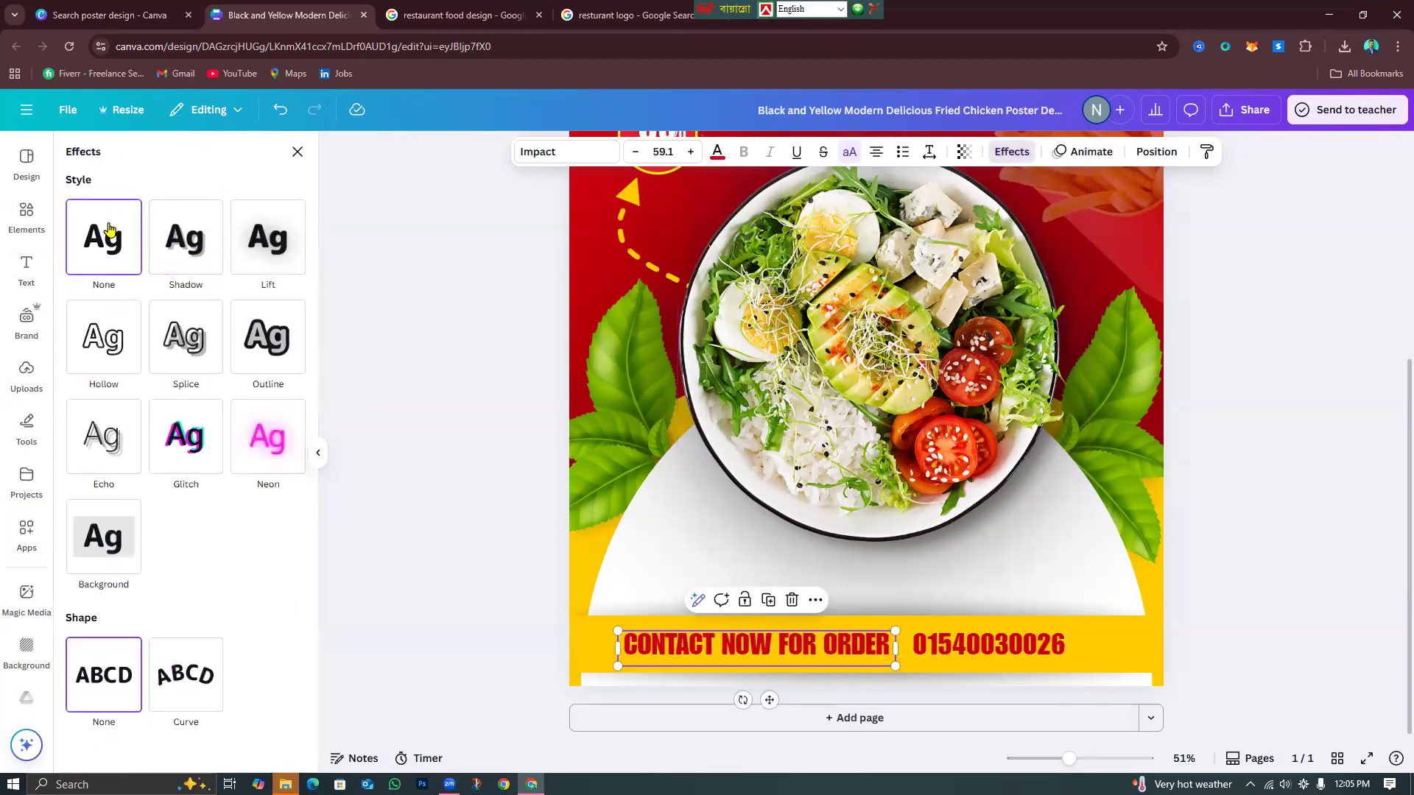
left_click(1208, 497)
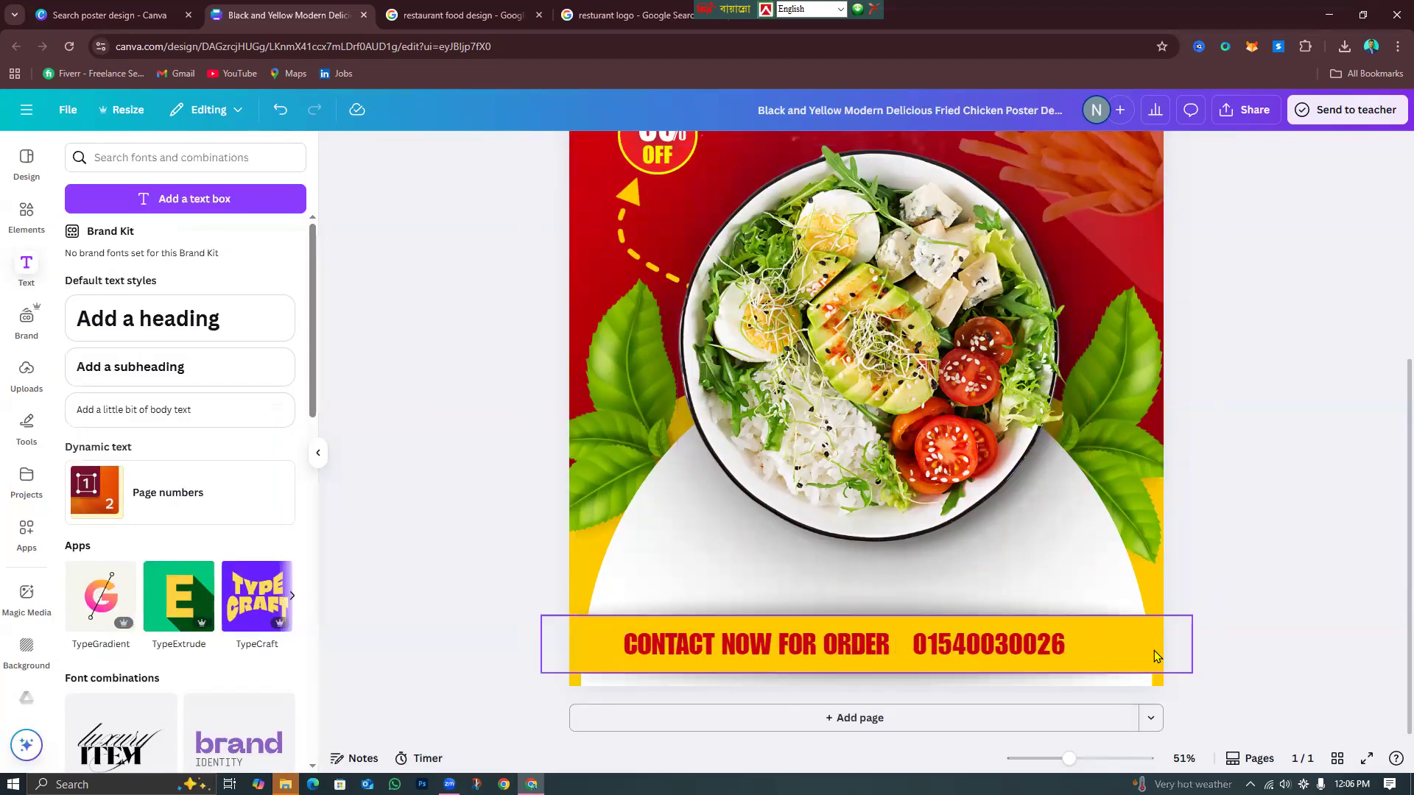
Zoom the Canva canvas out to 28% to see the whole food poster.
left_click_drag(1067, 759, 1049, 758)
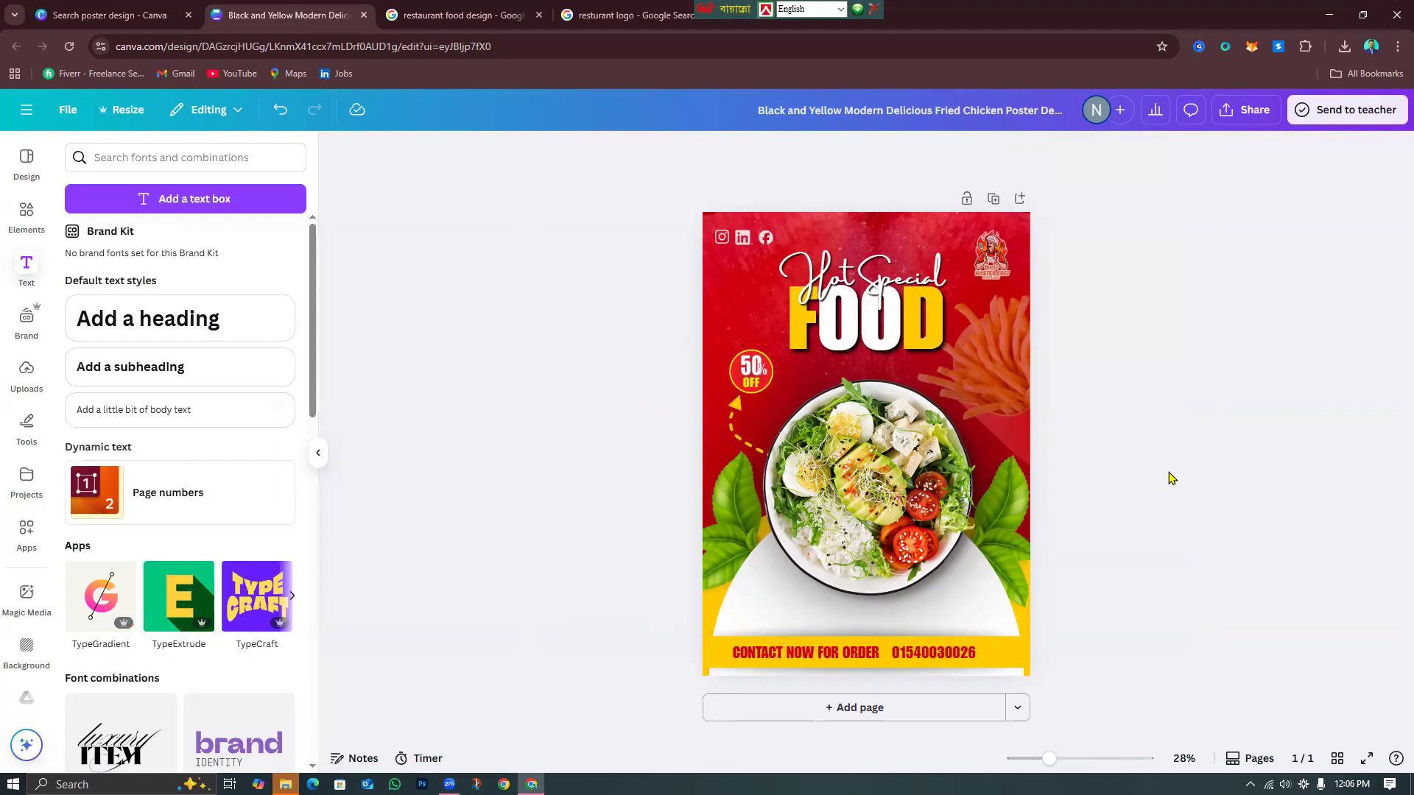
Bring up the 'restaurant food design' Google image search with the reference banner.
left_click(457, 15)
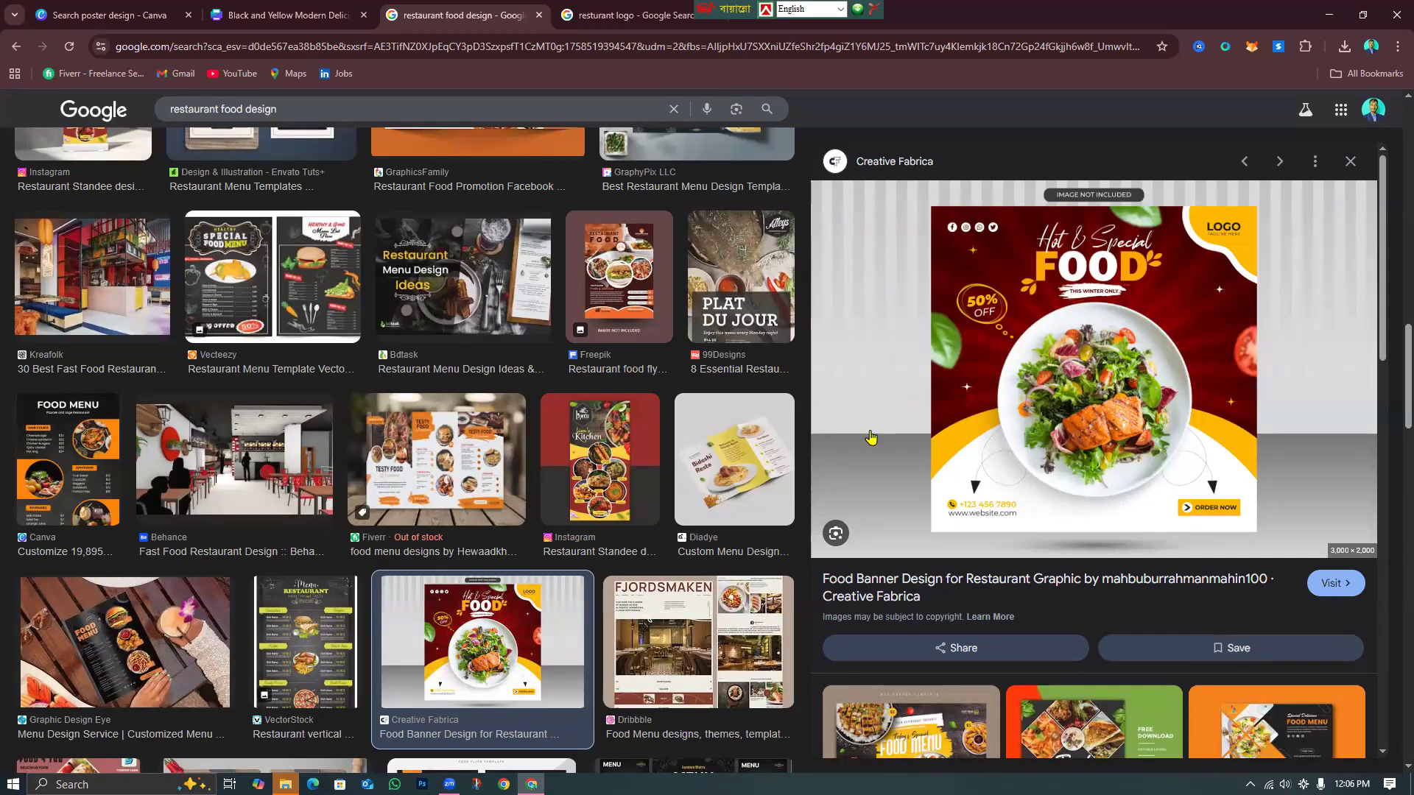
Compare the poster against the 'Hot & Special FOOD' reference banner, ending on the Canva design.
left_click(294, 9)
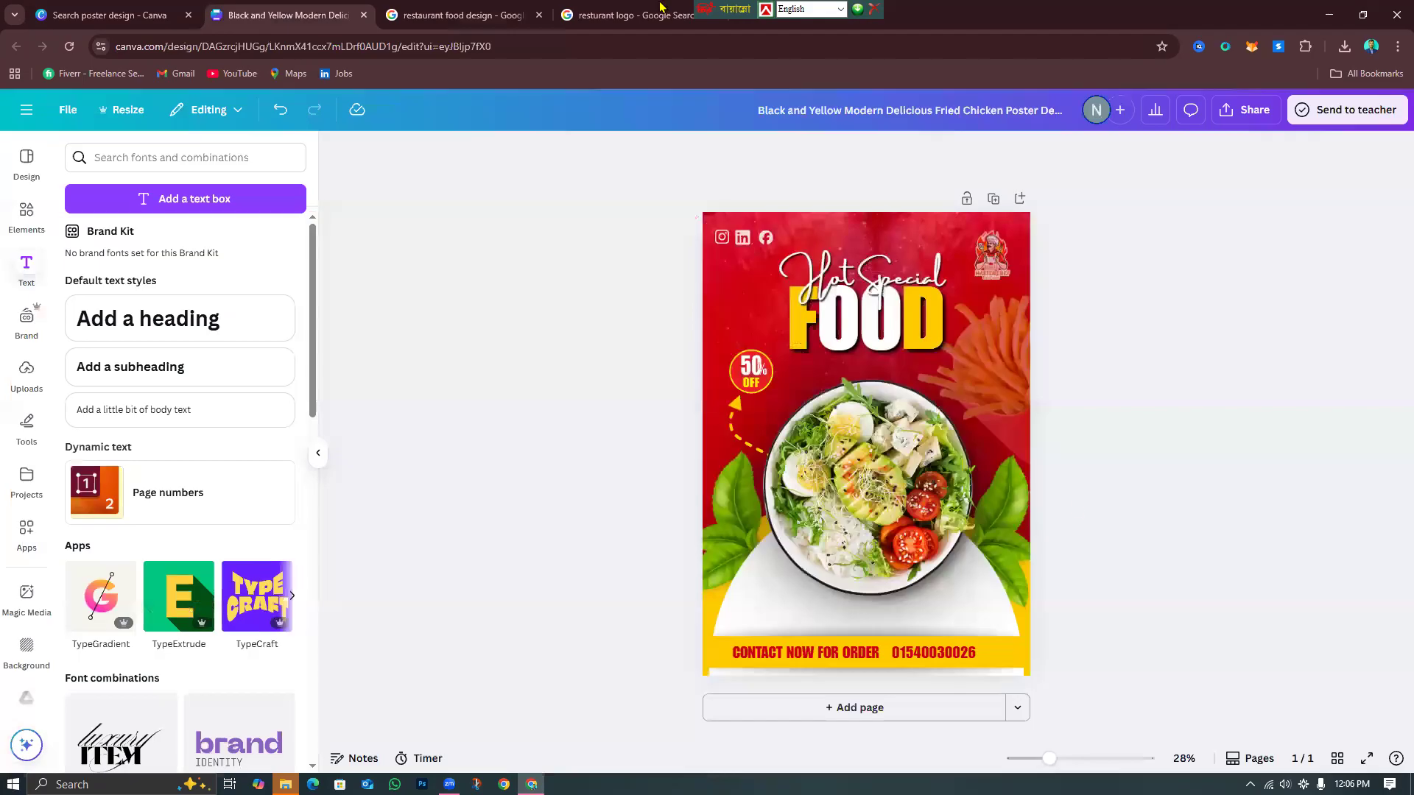
left_click(479, 9)
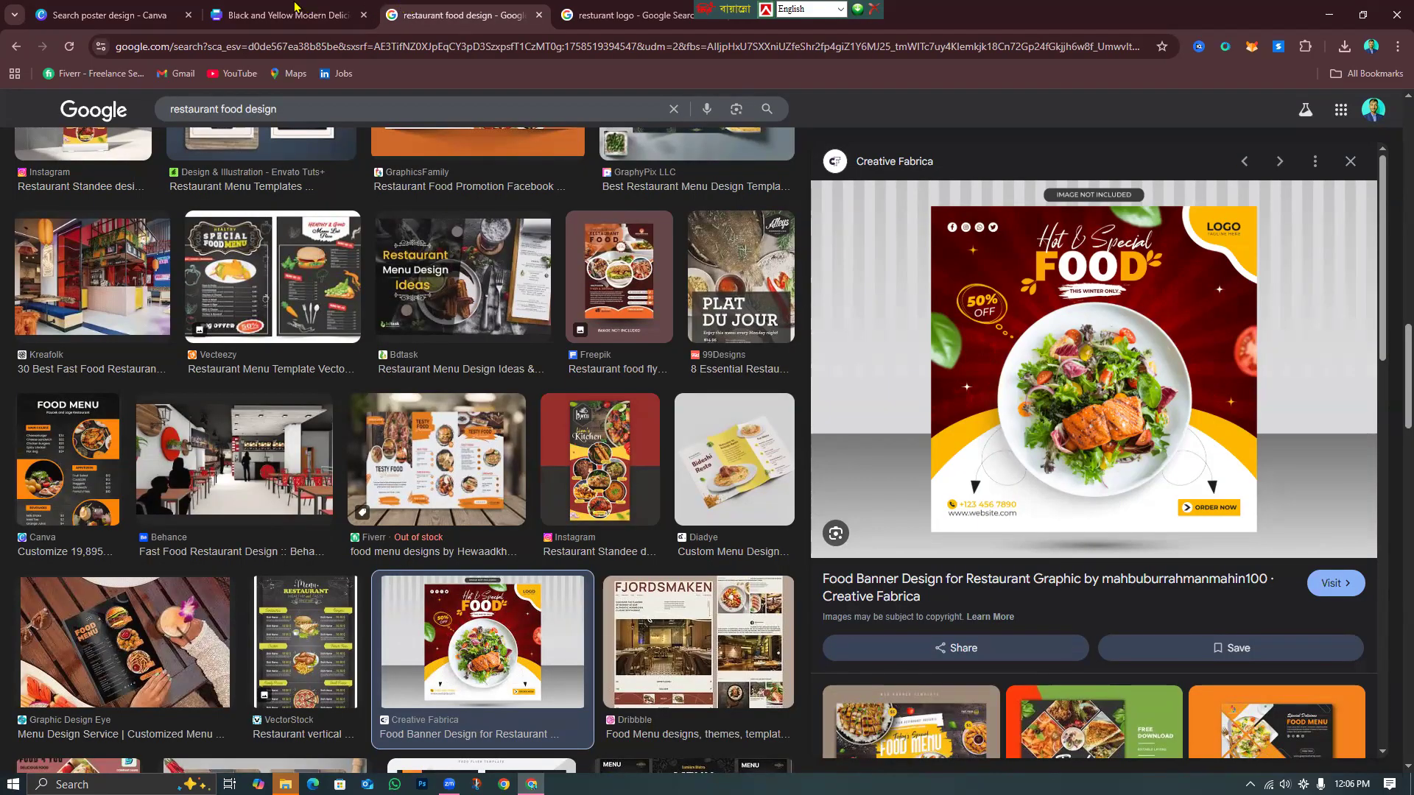
left_click(294, 9)
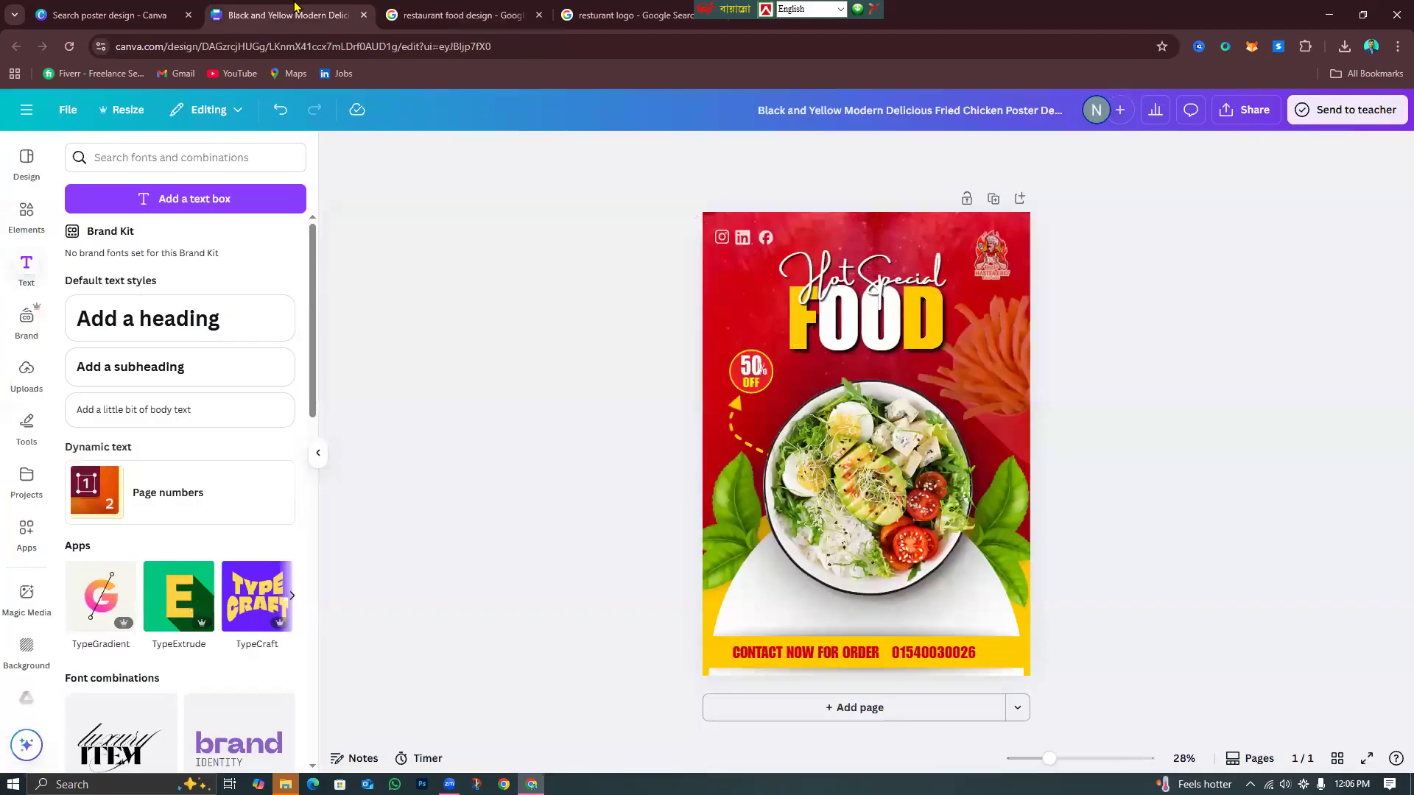